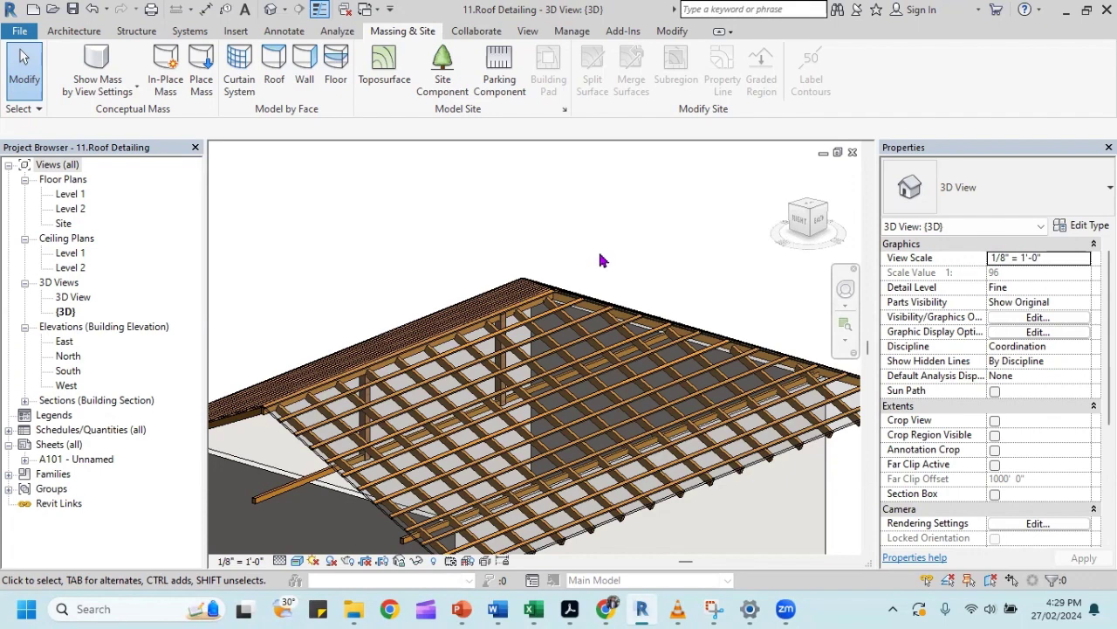
# Orbit, tilt and pan the roof model to look up under the timber framing.
pyautogui.moveTo(601, 258)
pyautogui.keyDown('shift'); pyautogui.mouseDown(button='middle')
pyautogui.moveTo(594, 269)
pyautogui.moveTo(568, 260)
pyautogui.moveTo(623, 195)
pyautogui.moveTo(610, 199)
pyautogui.mouseUp(button='middle'); pyautogui.keyUp('shift')
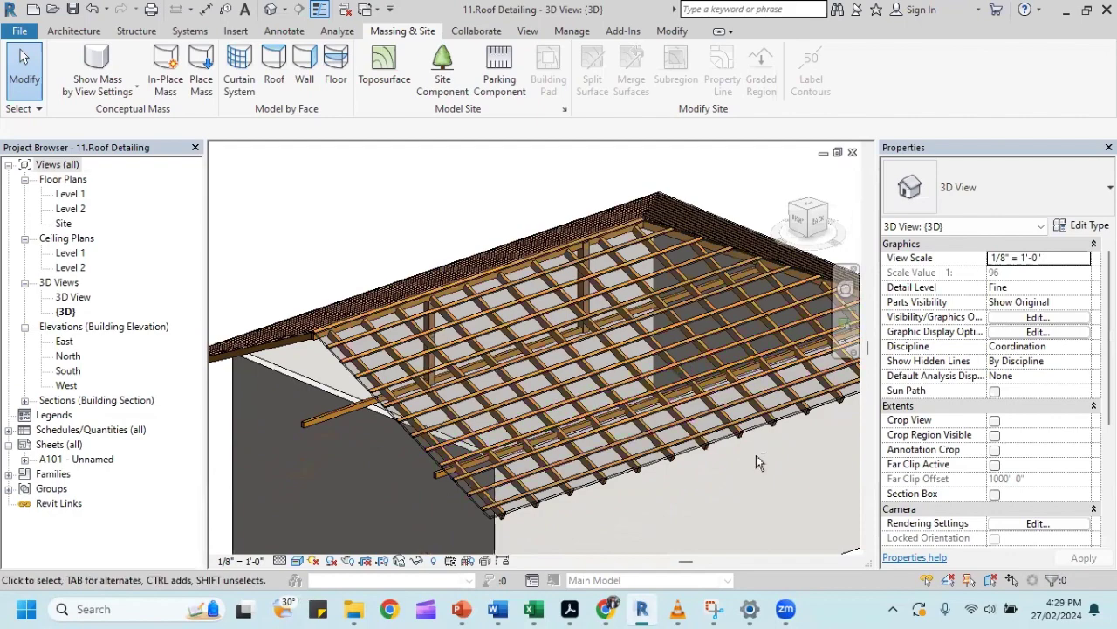
pyautogui.moveTo(757, 462)
pyautogui.keyDown('shift'); pyautogui.mouseDown(button='middle')
pyautogui.moveTo(783, 453)
pyautogui.moveTo(777, 472)
pyautogui.mouseUp(button='middle'); pyautogui.keyUp('shift')
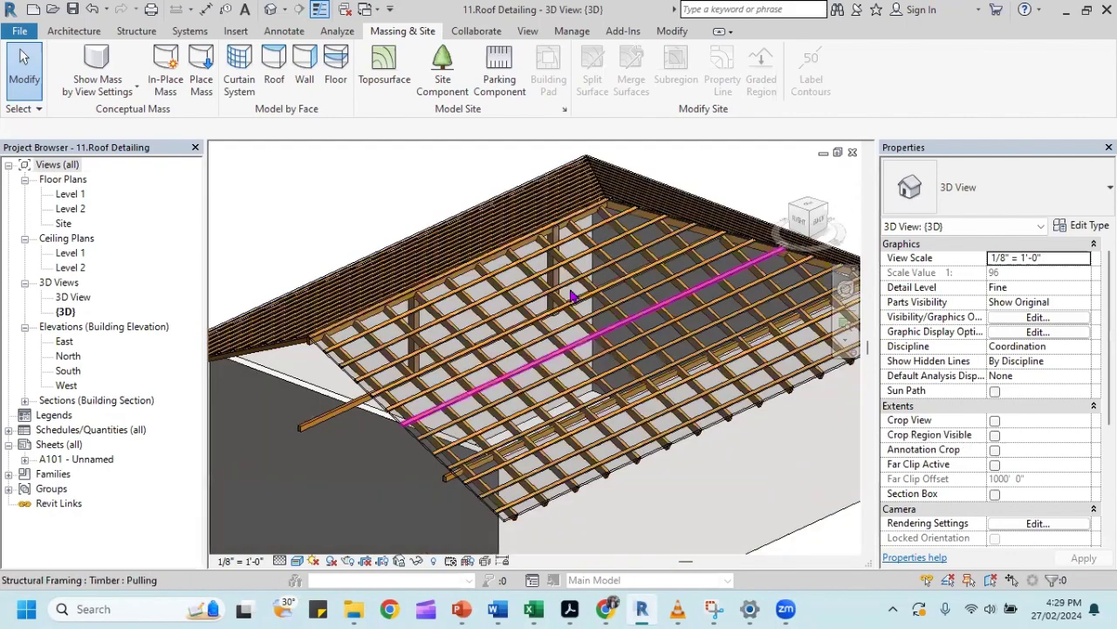
pyautogui.moveTo(425, 208)
pyautogui.keyDown('shift'); pyautogui.mouseDown(button='middle')
pyautogui.moveTo(427, 228)
pyautogui.moveTo(388, 228)
pyautogui.mouseUp(button='middle'); pyautogui.keyUp('shift')
pyautogui.moveTo(279, 203); pyautogui.dragTo(351, 203, button='middle')
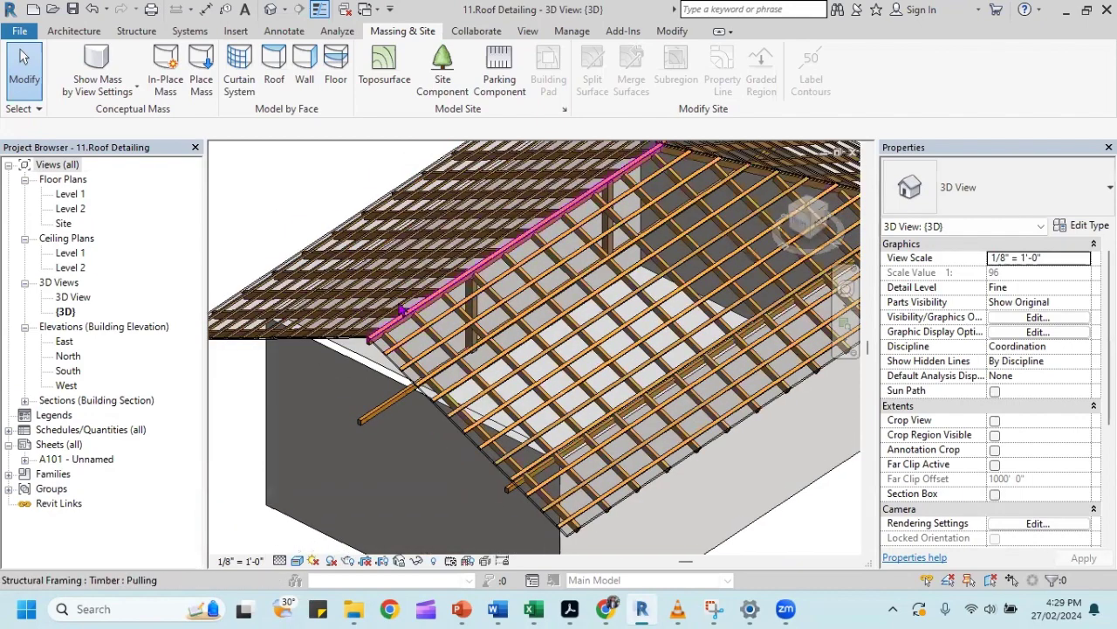
pyautogui.scroll(1, 353, 267)
pyautogui.scroll(1, 376, 267)
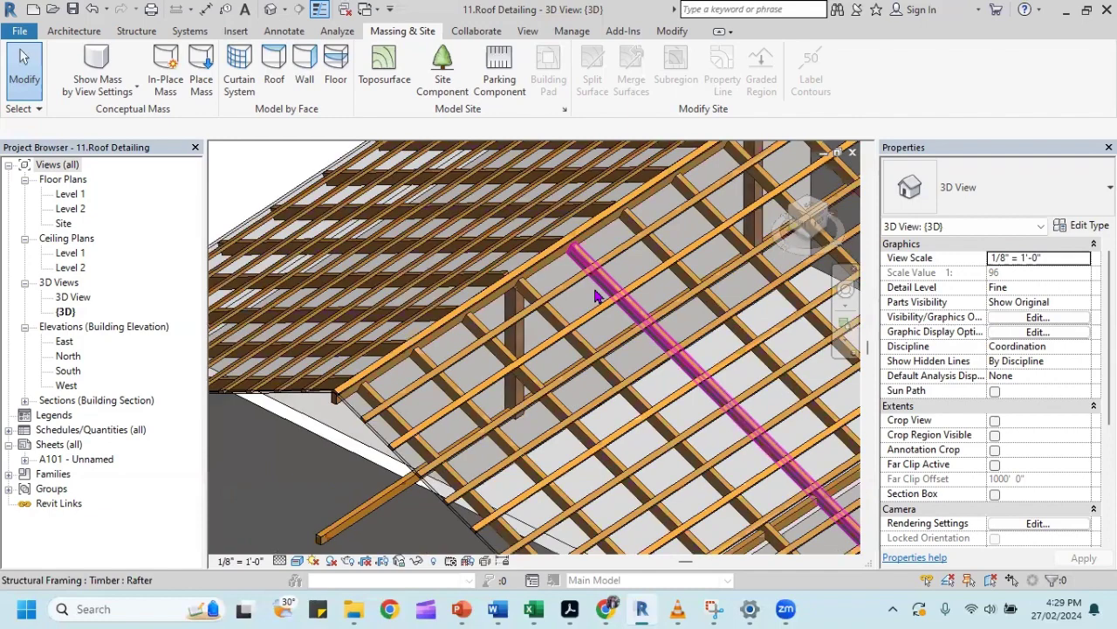
pyautogui.scroll(-1, 590, 296)
# Zoom in and orbit toward the rafter ends beside the post at the ridge junction.
pyautogui.moveTo(550, 280)
pyautogui.keyDown('shift'); pyautogui.mouseDown(button='middle')
pyautogui.moveTo(512, 280)
pyautogui.moveTo(502, 331)
pyautogui.mouseUp(button='middle'); pyautogui.keyUp('shift')
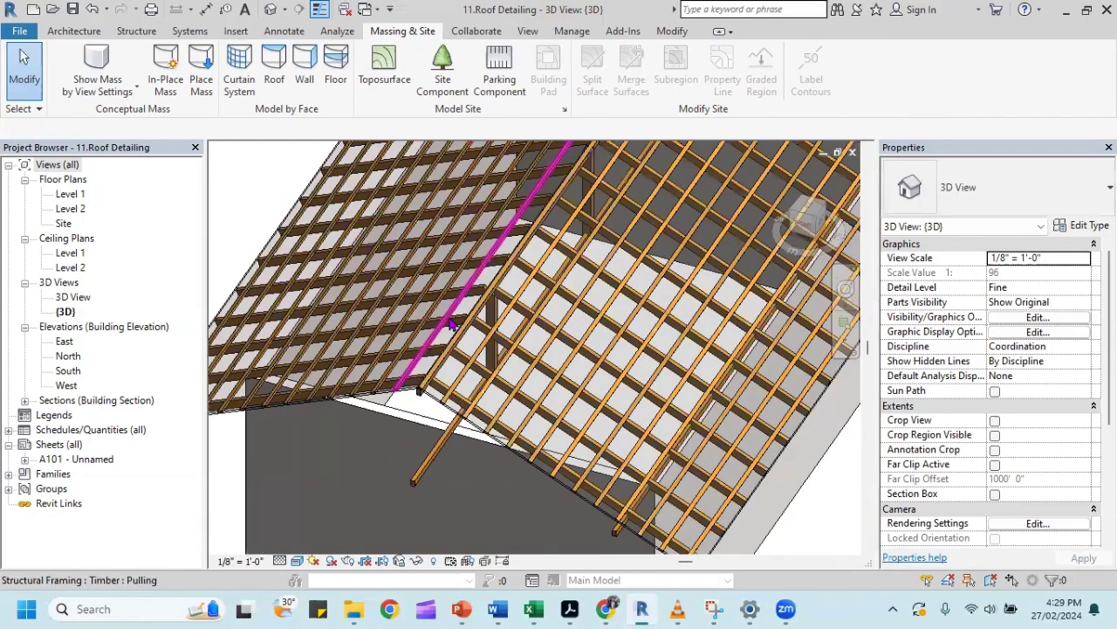
pyautogui.scroll(1, 499, 336)
pyautogui.scroll(1, 499, 337)
pyautogui.scroll(2, 499, 336)
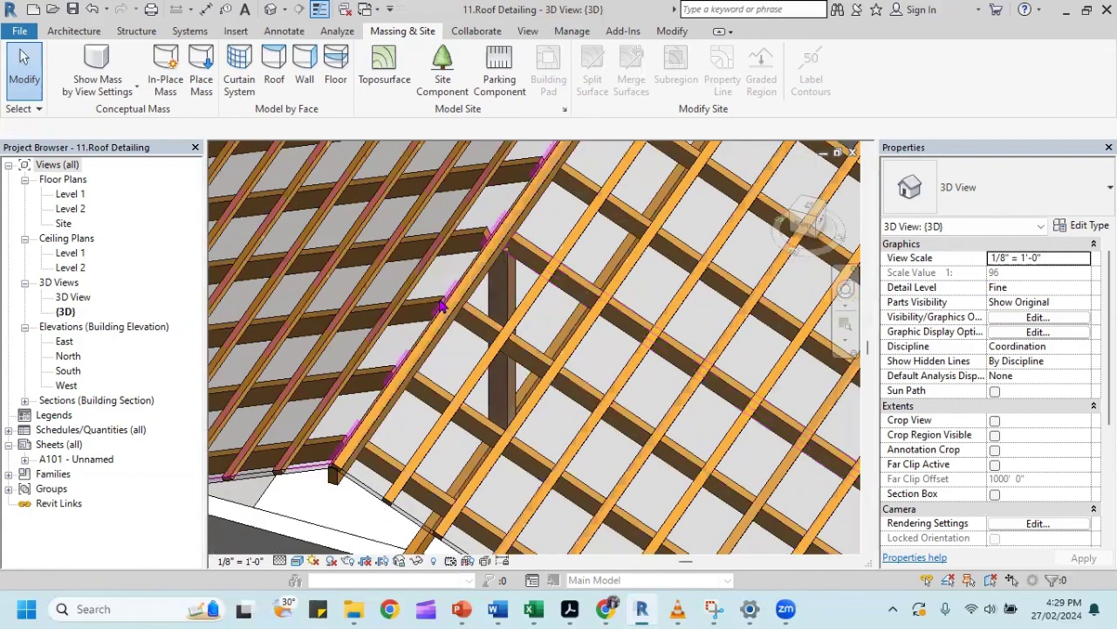
pyautogui.scroll(1, 501, 340)
pyautogui.scroll(1, 502, 343)
pyautogui.moveTo(502, 343)
pyautogui.keyDown('shift'); pyautogui.mouseDown(button='middle')
pyautogui.moveTo(512, 288)
pyautogui.moveTo(549, 328)
pyautogui.moveTo(506, 379)
pyautogui.moveTo(511, 371)
pyautogui.mouseUp(button='middle'); pyautogui.keyUp('shift')
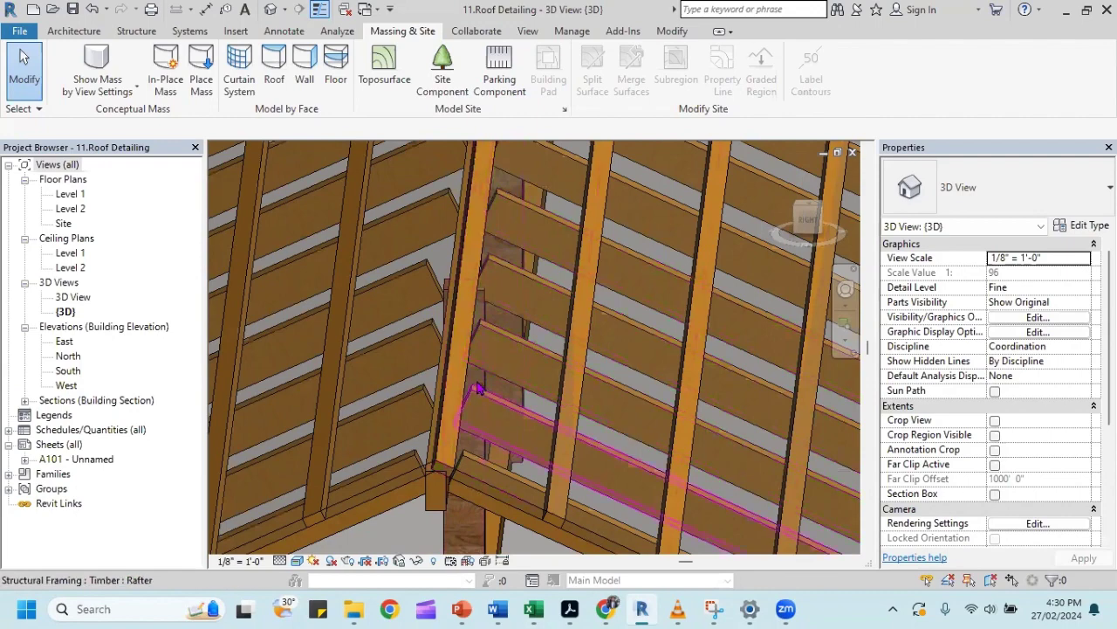
pyautogui.scroll(2, 476, 388)
pyautogui.scroll(2, 529, 322)
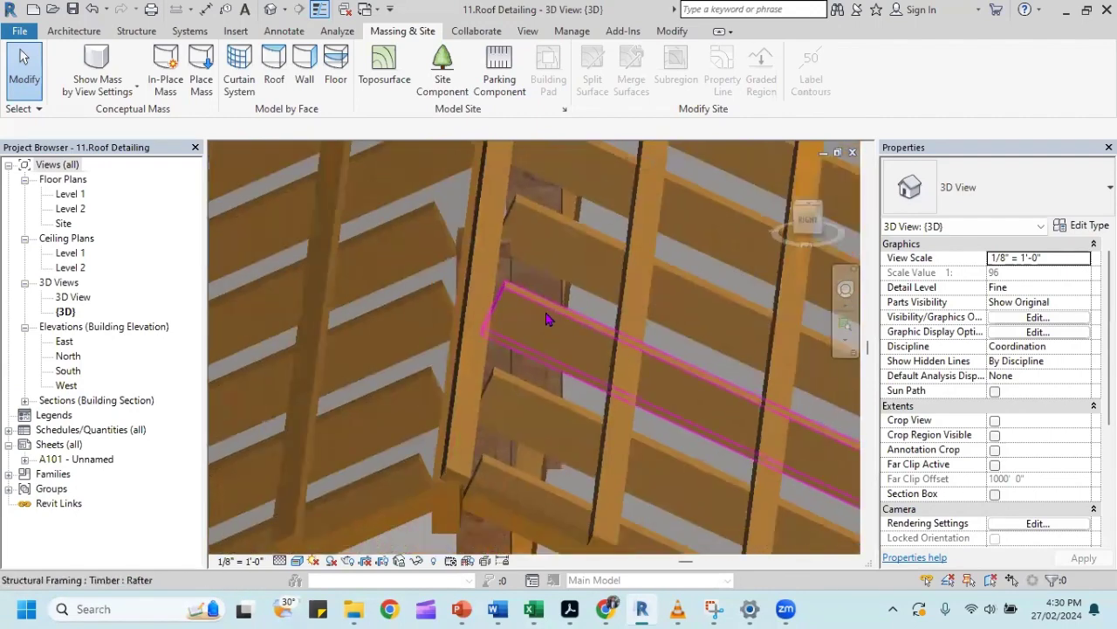
pyautogui.moveTo(546, 320)
pyautogui.keyDown('shift'); pyautogui.mouseDown(button='middle')
pyautogui.moveTo(548, 289)
pyautogui.moveTo(462, 348)
pyautogui.mouseUp(button='middle'); pyautogui.keyUp('shift')
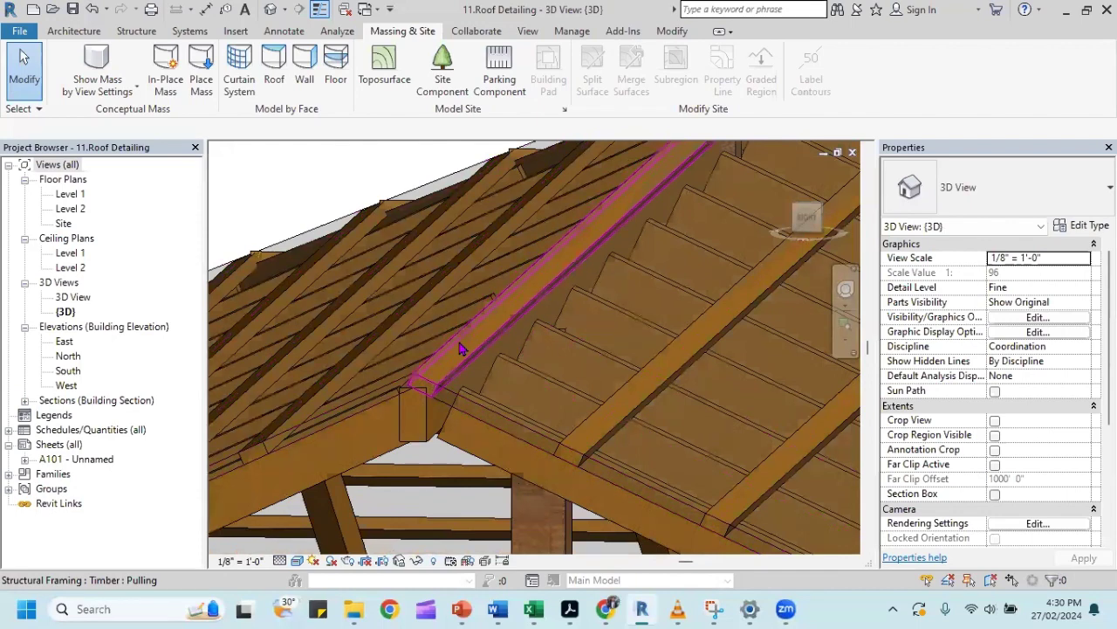
# Hide the Timber : Pulling member in the 3D view, then orbit beneath to pre-highlight roof edges.
pyautogui.click(552, 267)
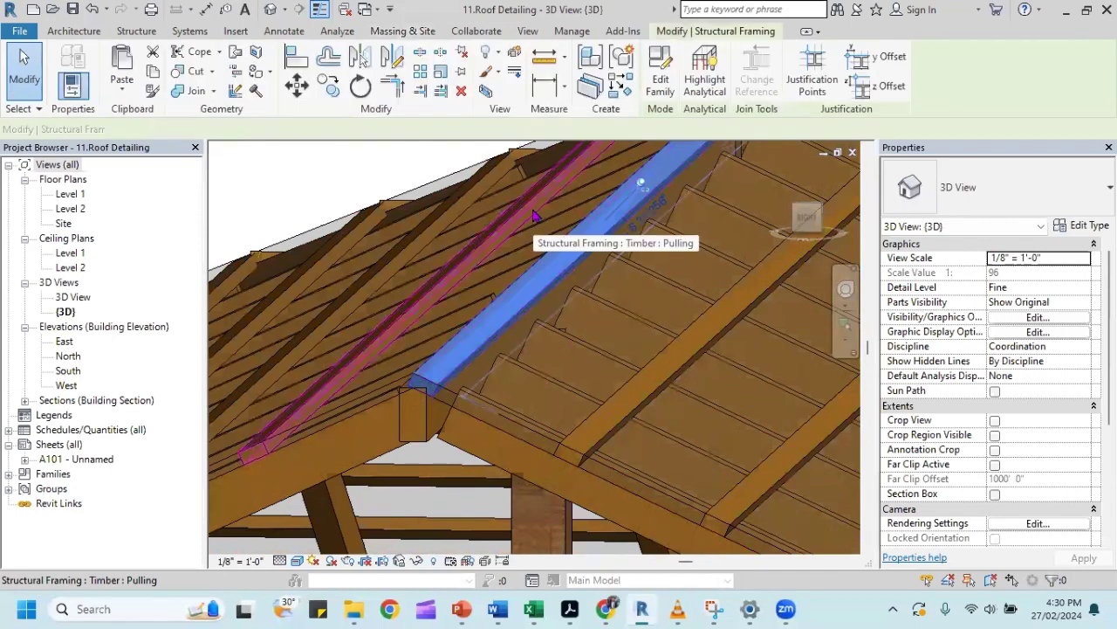
pyautogui.click(462, 55)
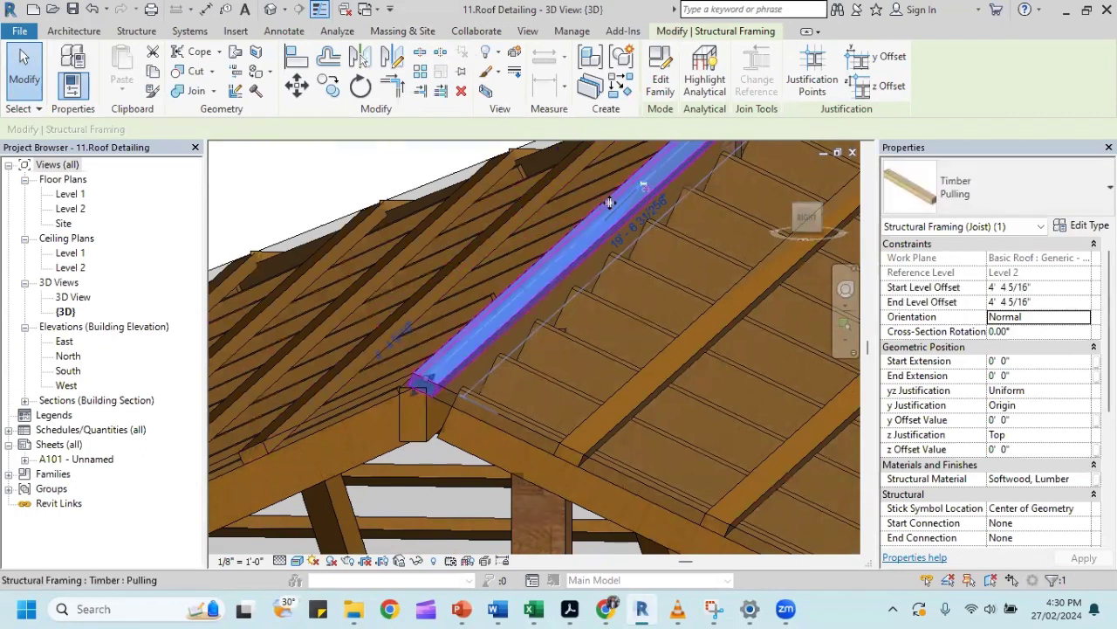
pyautogui.press('Delete')
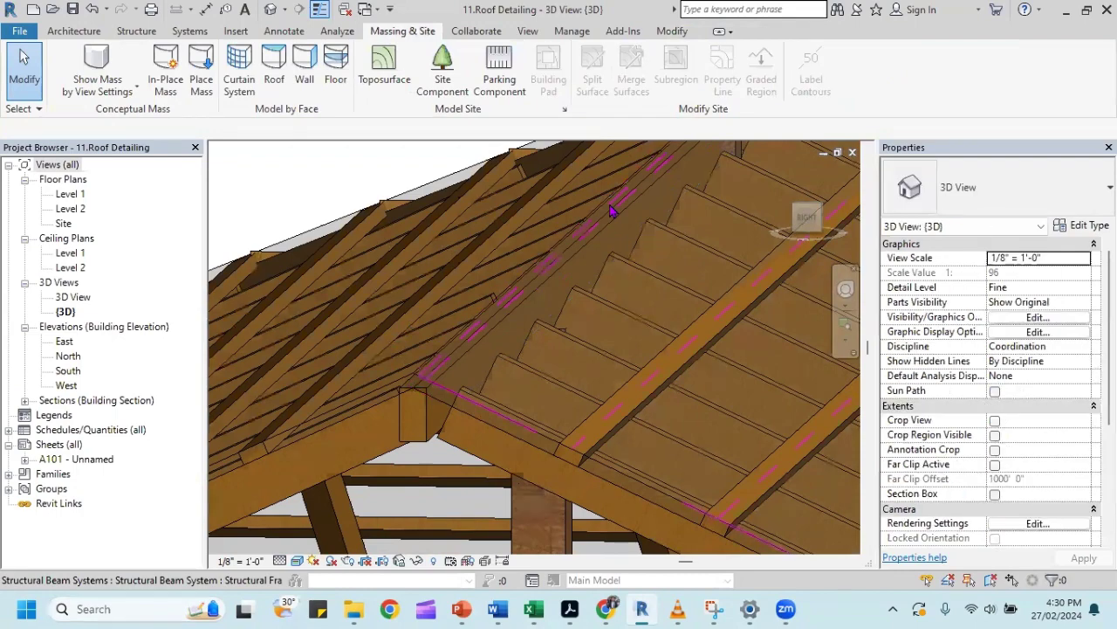
pyautogui.moveTo(579, 344)
pyautogui.keyDown('shift'); pyautogui.mouseDown(button='middle')
pyautogui.moveTo(600, 351)
pyautogui.moveTo(591, 349)
pyautogui.mouseUp(button='middle'); pyautogui.keyUp('shift')
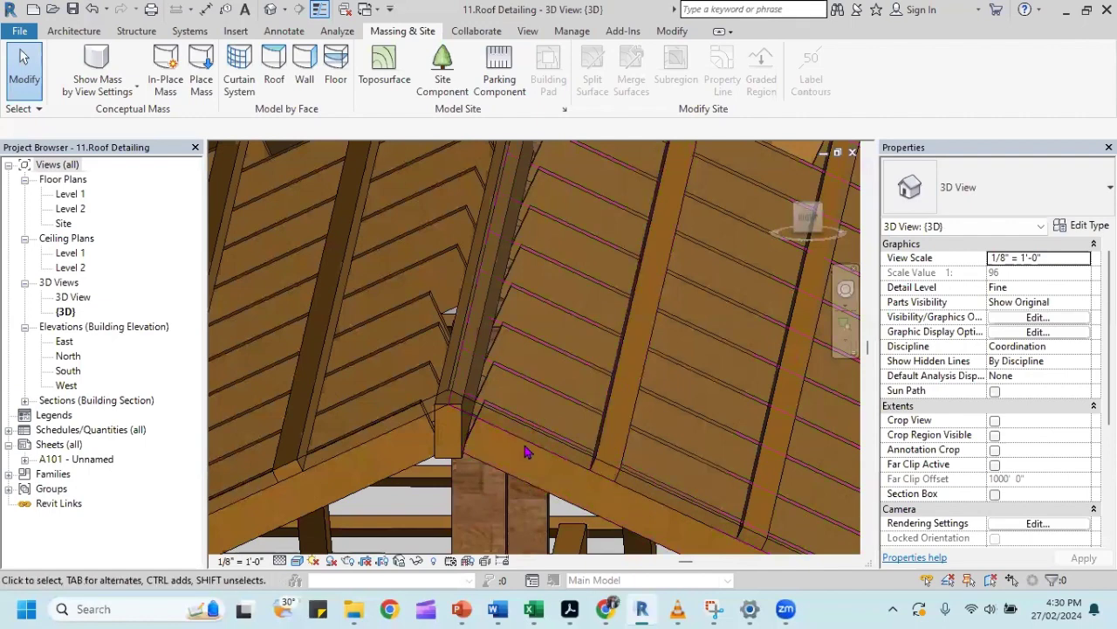
pyautogui.press('Tab')
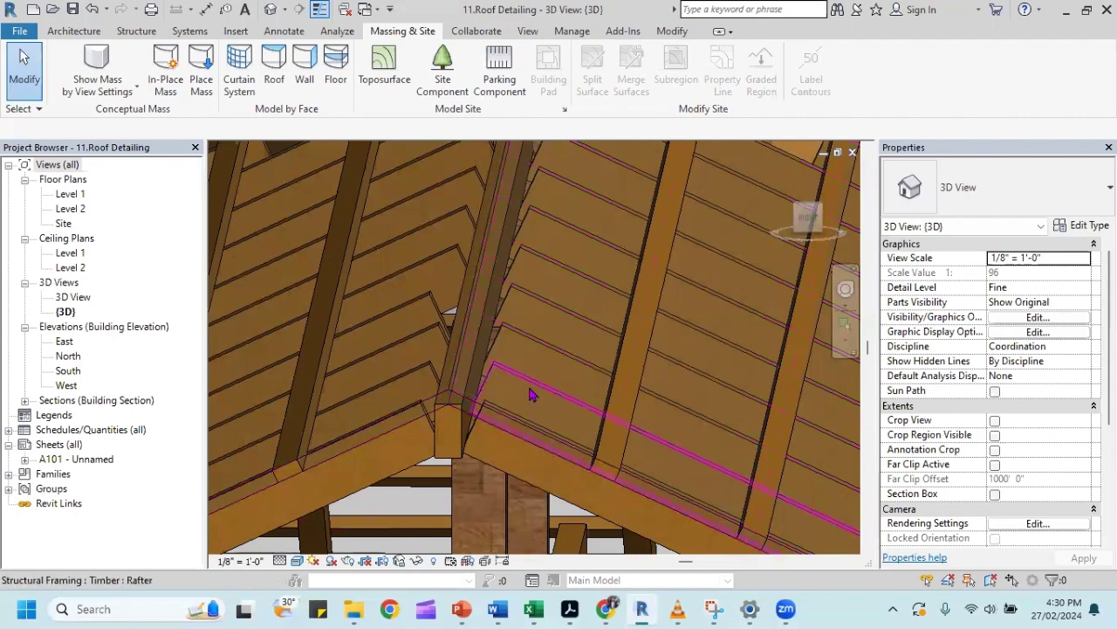
# Select a rafter at the ridge and give it a -1" Start Join Cutback.
pyautogui.click(530, 396)
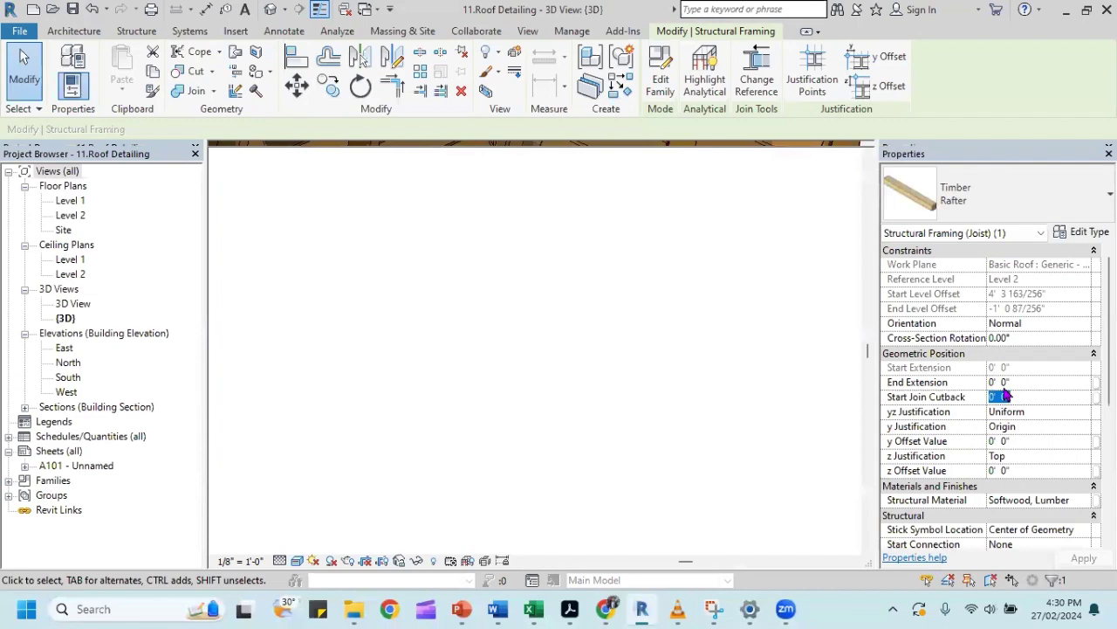
pyautogui.click(1010, 393)
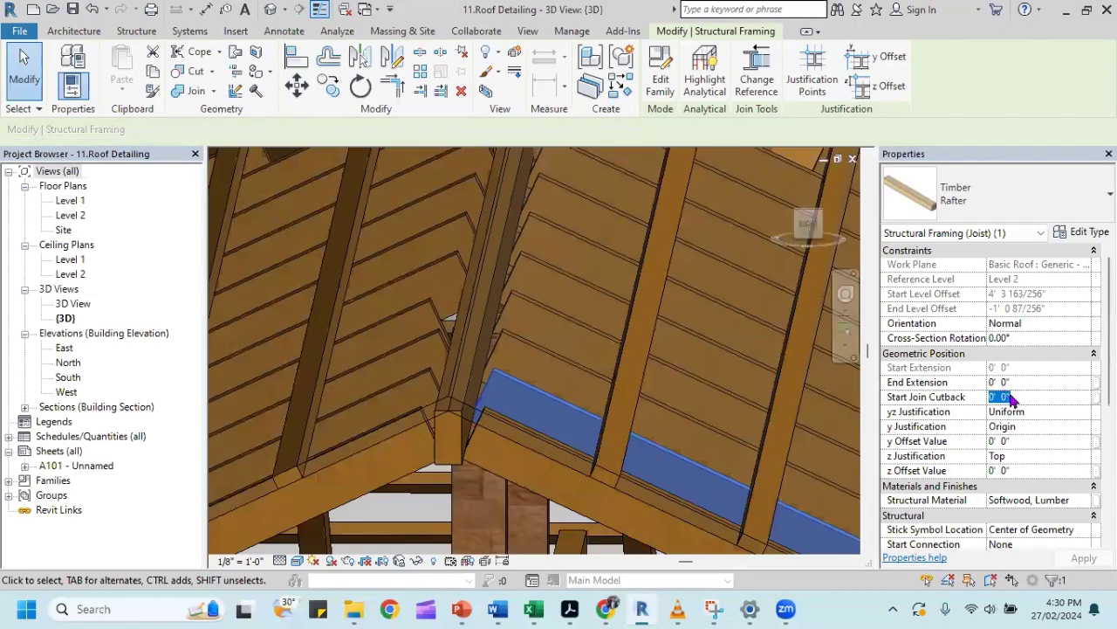
pyautogui.moveTo(1012, 398); pyautogui.dragTo(995, 396)
pyautogui.write('-1')
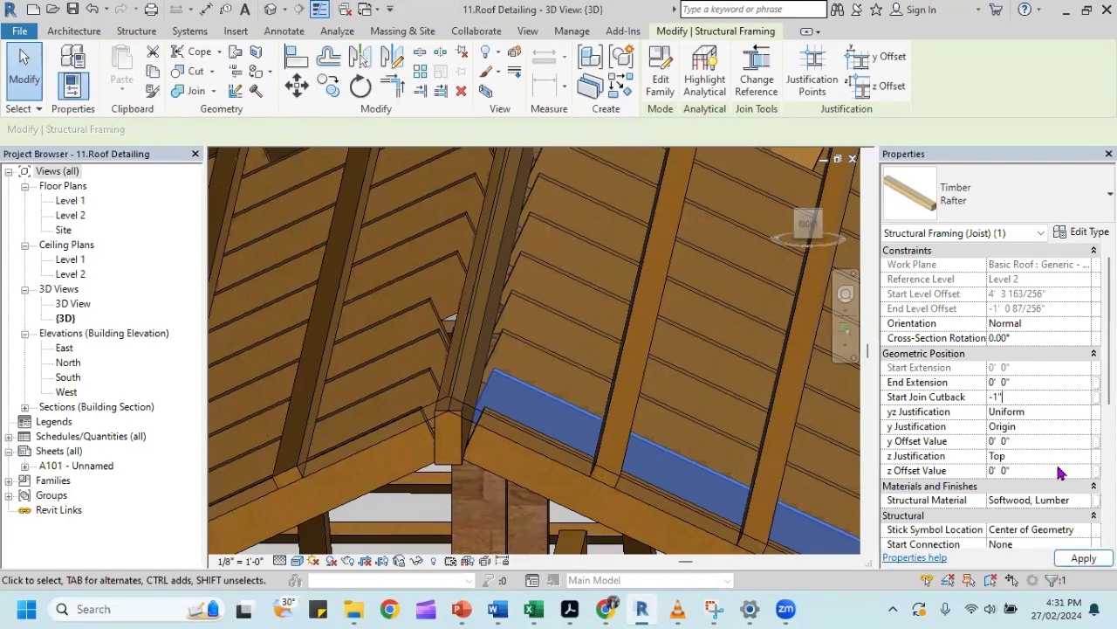
pyautogui.press('Return')
pyautogui.scroll(-1, 1022, 440)
pyautogui.scroll(-3, 1025, 432)
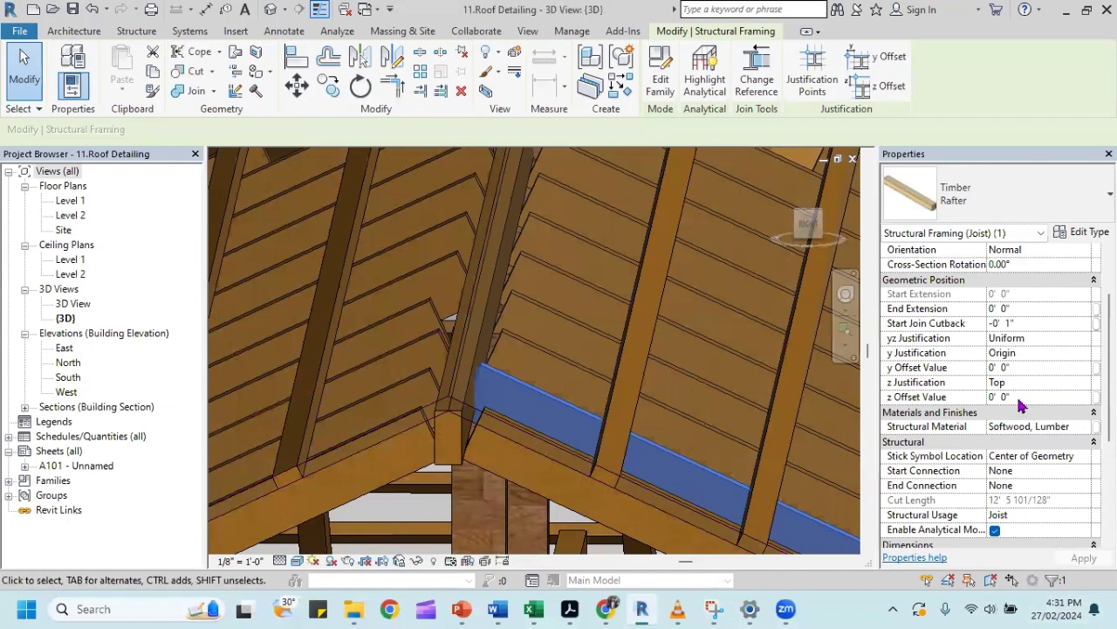
# Change the rafter's Start Join Cutback to -2" and inspect the cut end.
pyautogui.click(1009, 325)
pyautogui.doubleClick(1006, 323)
pyautogui.write('2')
pyautogui.click(1083, 557)
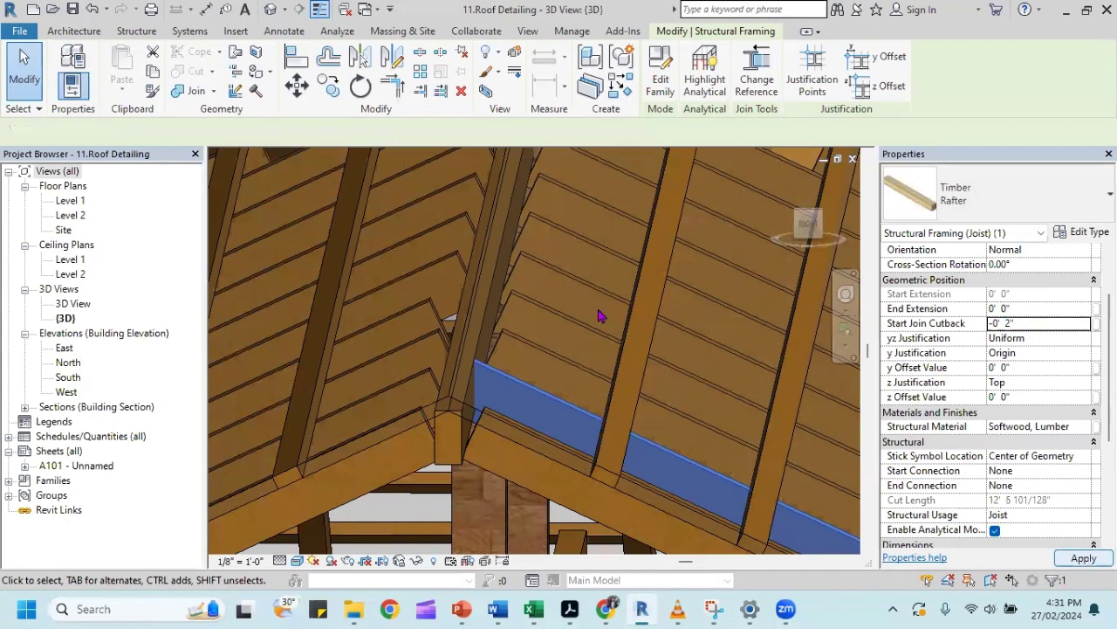
pyautogui.scroll(2, 487, 358)
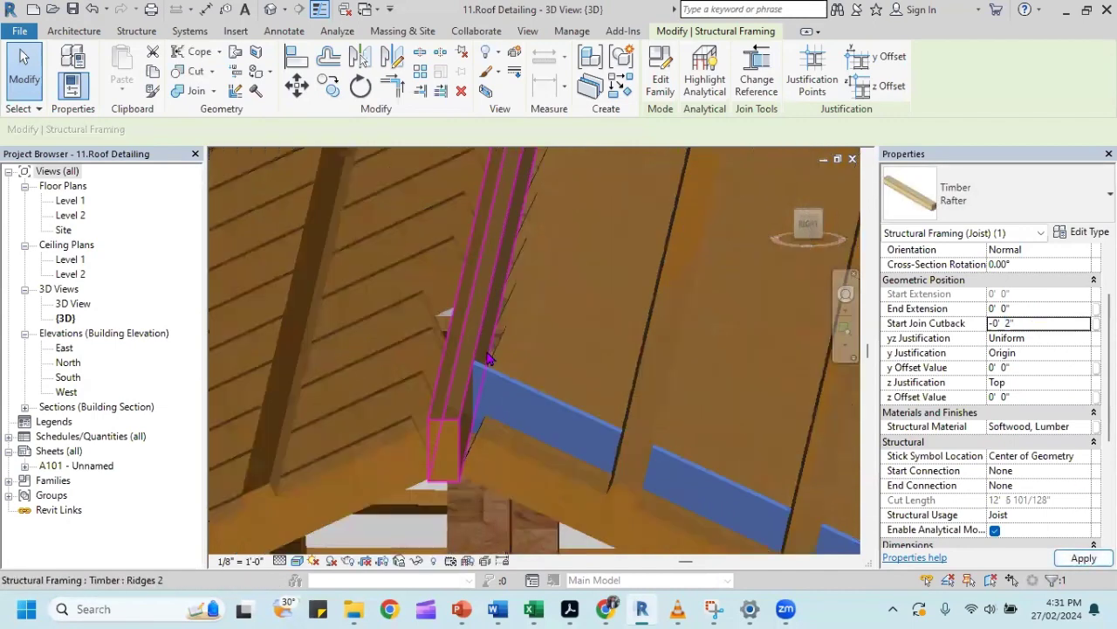
pyautogui.moveTo(487, 358)
pyautogui.keyDown('shift'); pyautogui.mouseDown(button='middle')
pyautogui.moveTo(502, 349)
pyautogui.moveTo(478, 351)
pyautogui.moveTo(500, 342)
pyautogui.mouseUp(button='middle'); pyautogui.keyUp('shift')
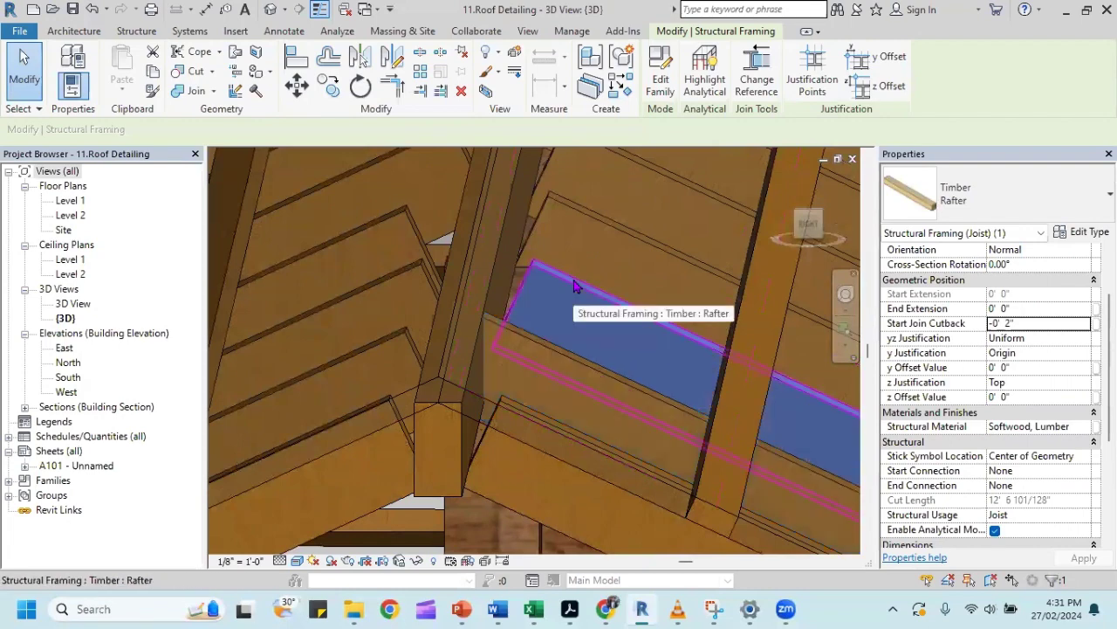
pyautogui.press('Return')
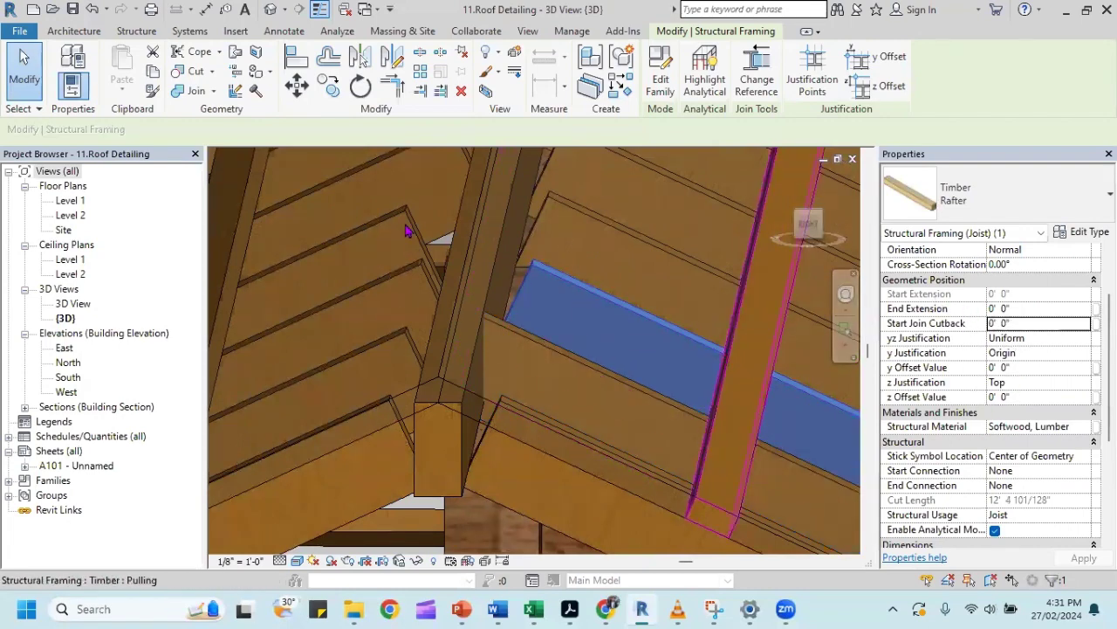
# Re-enter the Start Join Cutback as -0' 2" and apply it to the rafter.
pyautogui.click(1009, 323)
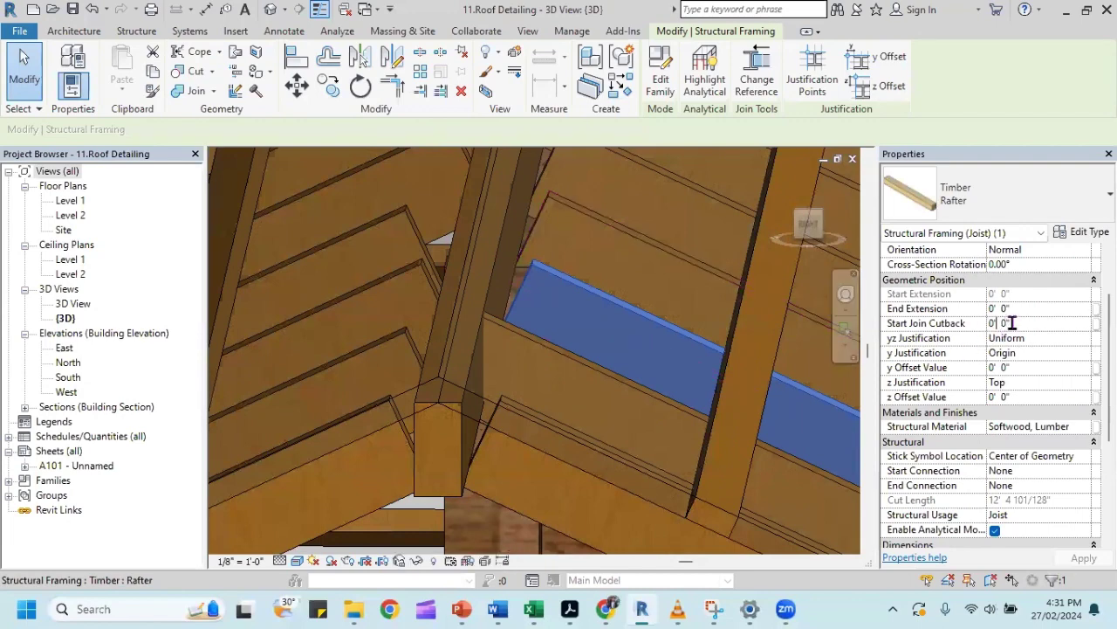
pyautogui.moveTo(1012, 323); pyautogui.dragTo(985, 323)
pyautogui.write('2')
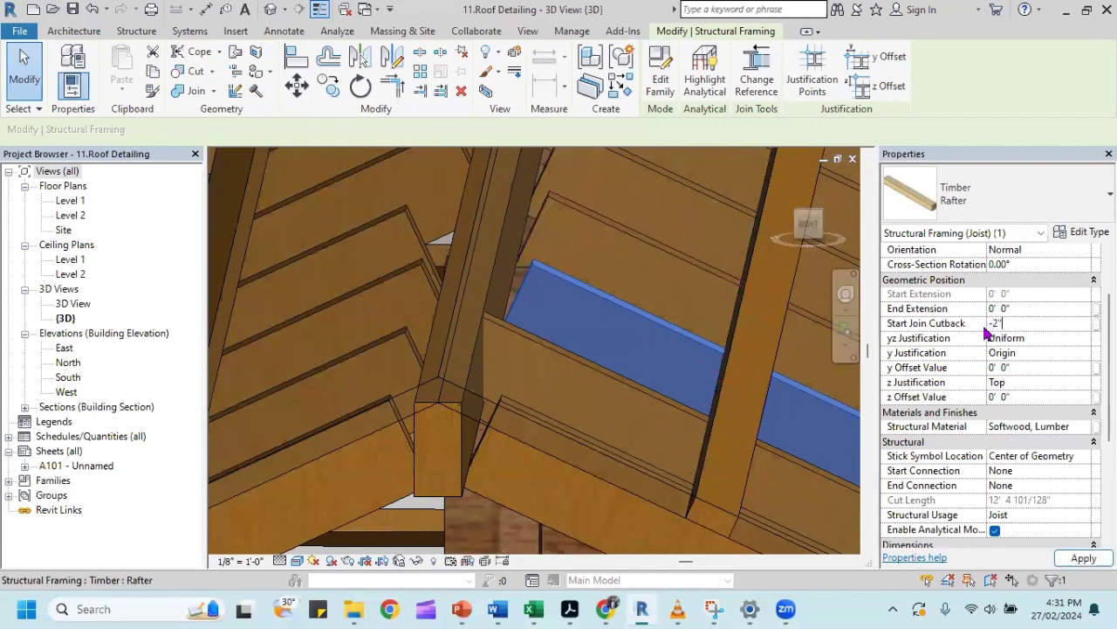
pyautogui.click(1083, 557)
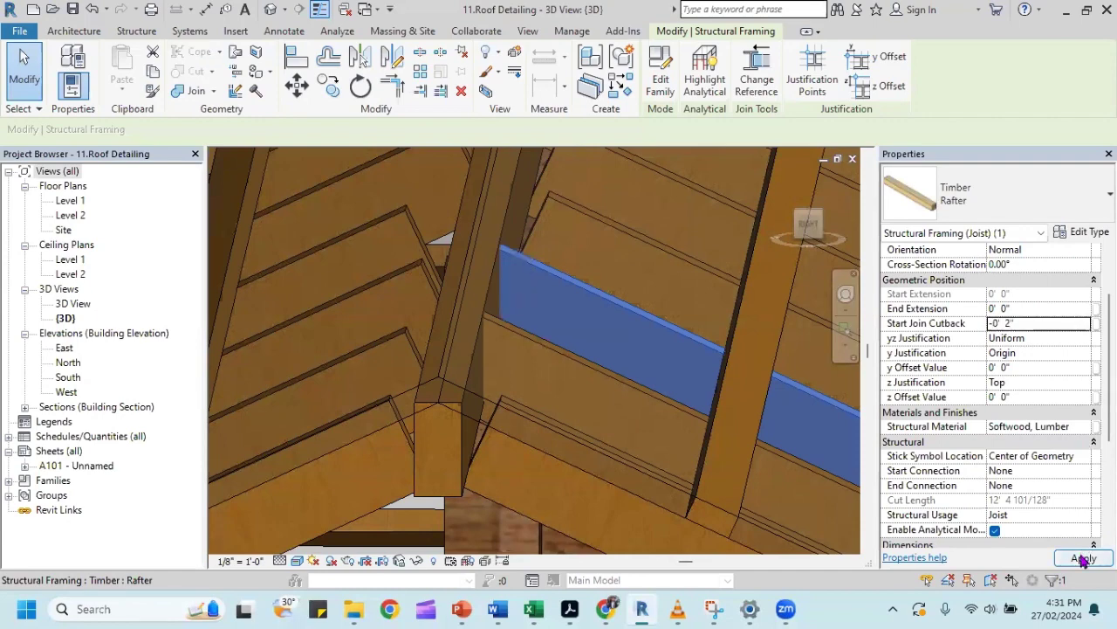
pyautogui.hotkey('ctrl', 'z')
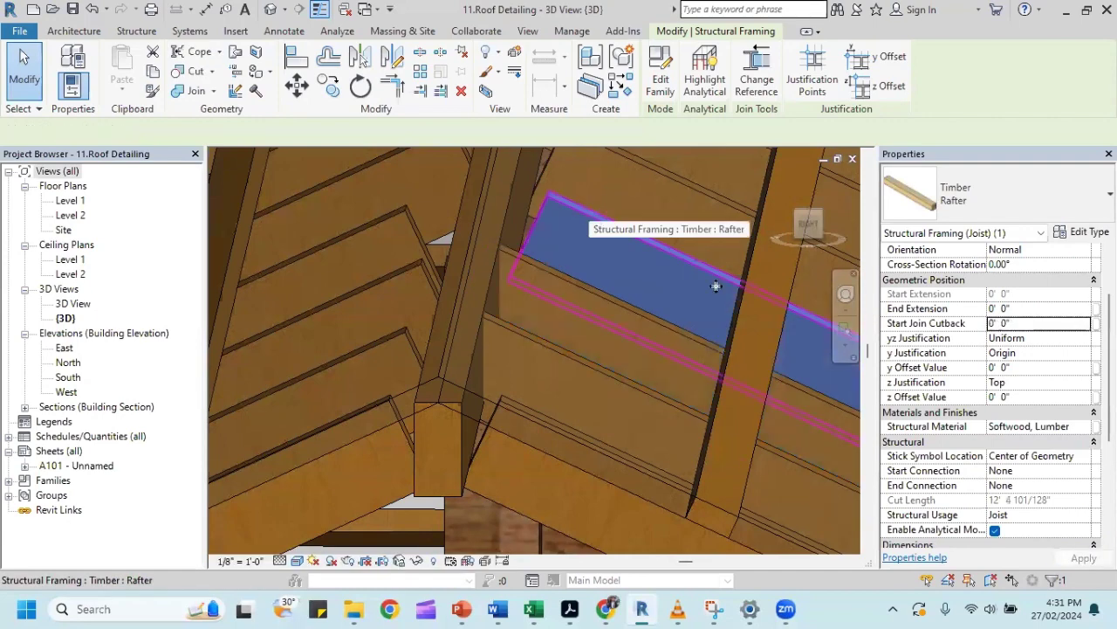
pyautogui.click(1025, 324)
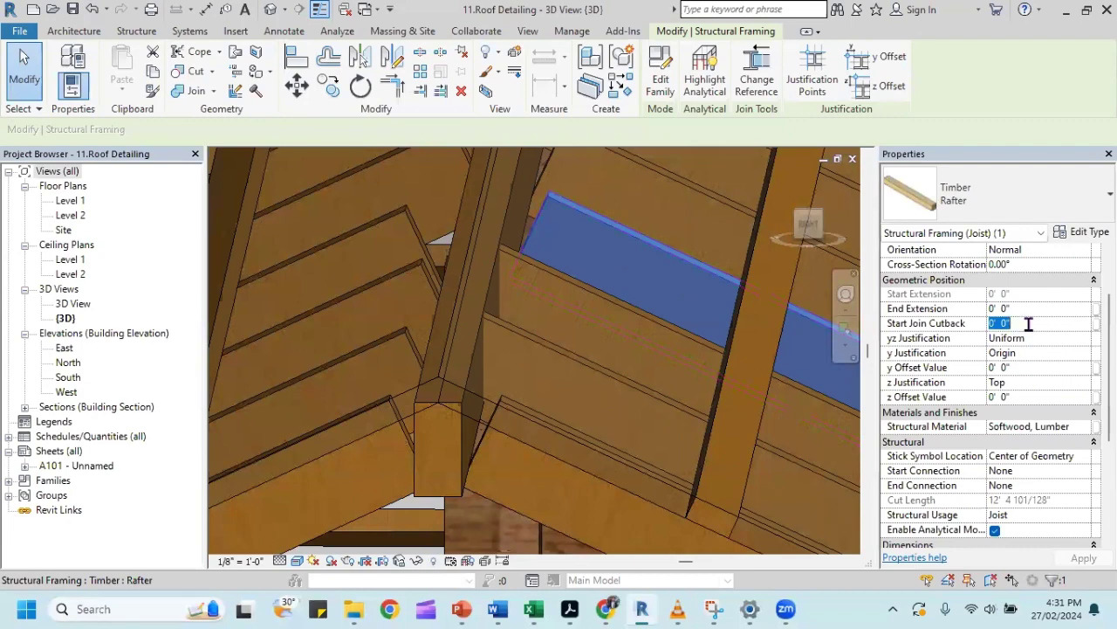
pyautogui.write('-2')
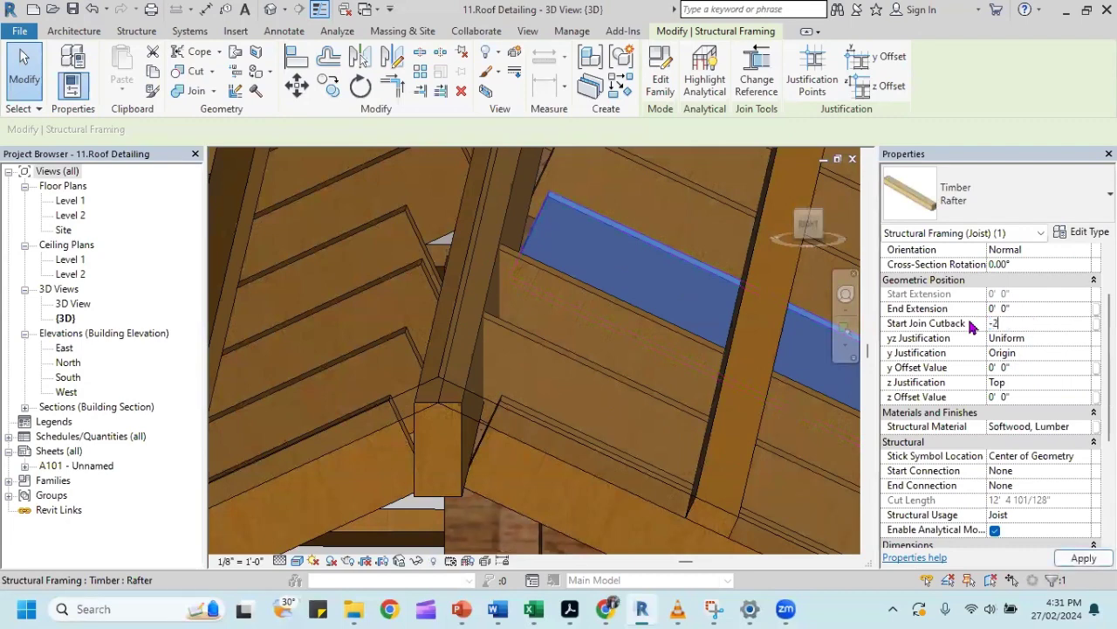
pyautogui.click(1079, 561)
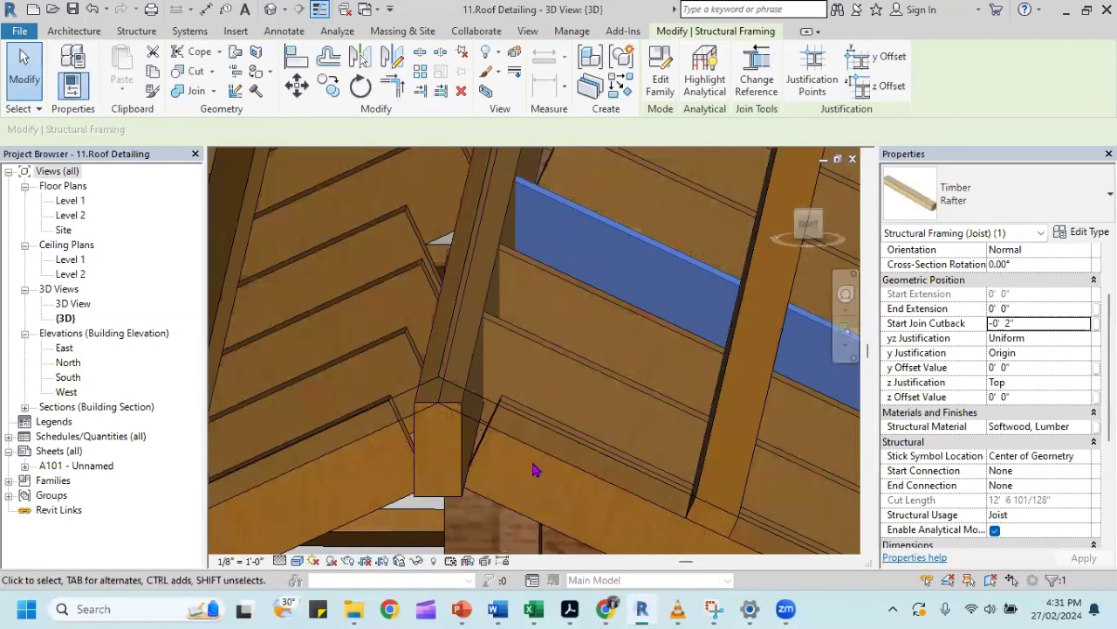
# Select the rafter beam system and zoom out to review its 2' 0" spaced rafters.
pyautogui.click(578, 406)
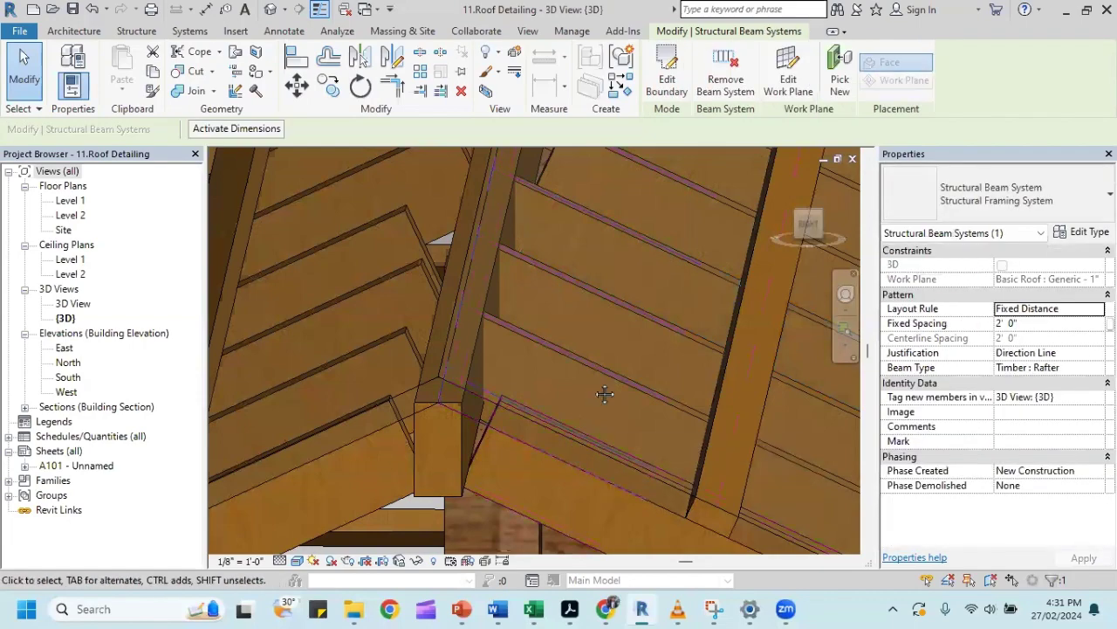
pyautogui.keyDown('shift'); pyautogui.moveTo(605, 394); pyautogui.dragTo(574, 411, button='middle'); pyautogui.keyUp('shift')
pyautogui.moveTo(491, 357)
pyautogui.mouseDown(button='middle')
pyautogui.moveTo(677, 348)
pyautogui.moveTo(413, 269)
pyautogui.mouseUp(button='middle')
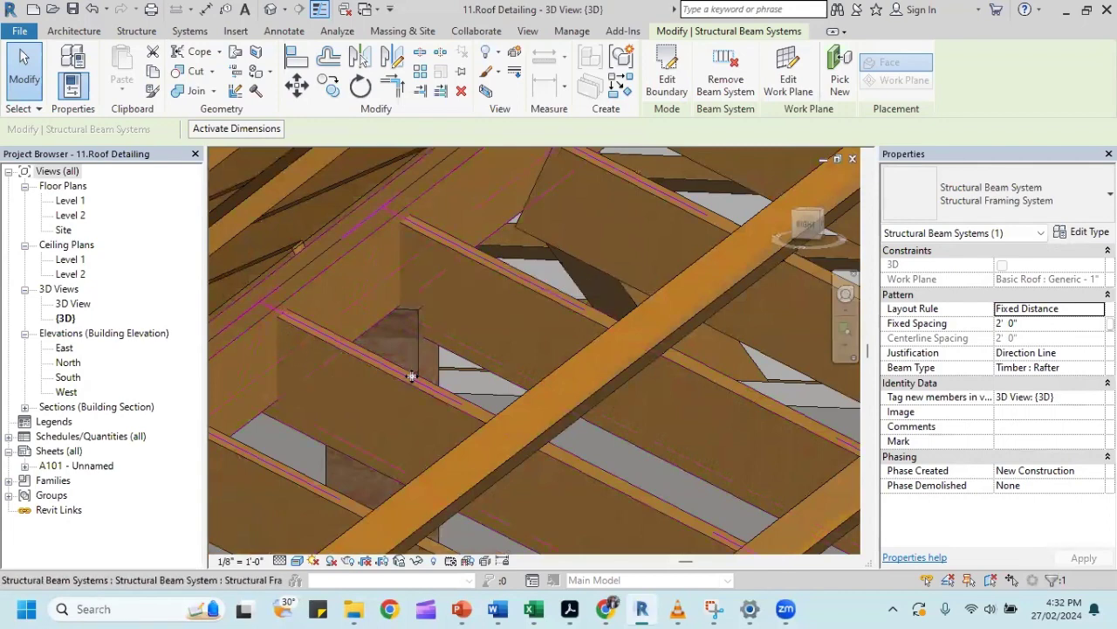
pyautogui.scroll(-1, 413, 367)
pyautogui.scroll(-1, 413, 368)
pyautogui.scroll(-1, 413, 368)
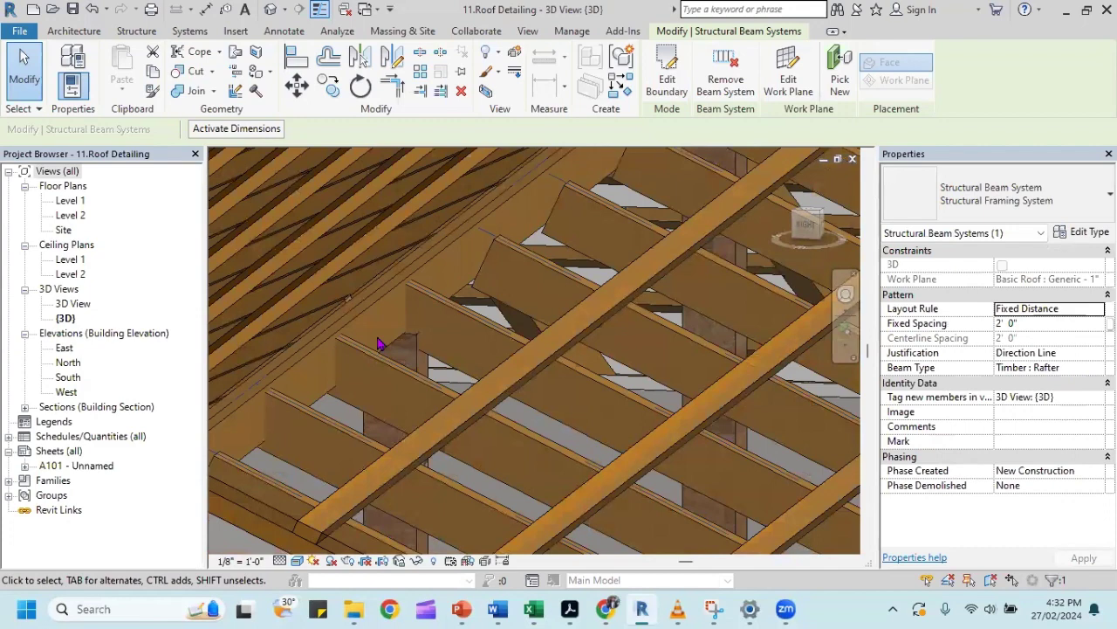
pyautogui.keyDown('shift'); pyautogui.moveTo(377, 344); pyautogui.dragTo(467, 304, button='middle'); pyautogui.keyUp('shift')
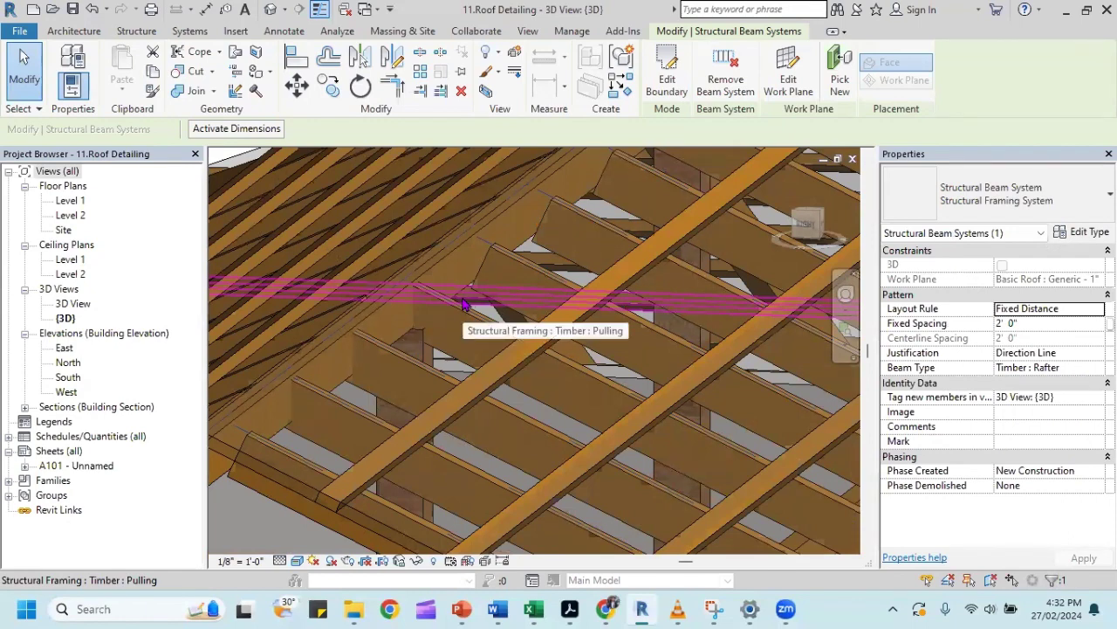
pyautogui.scroll(-1, 464, 303)
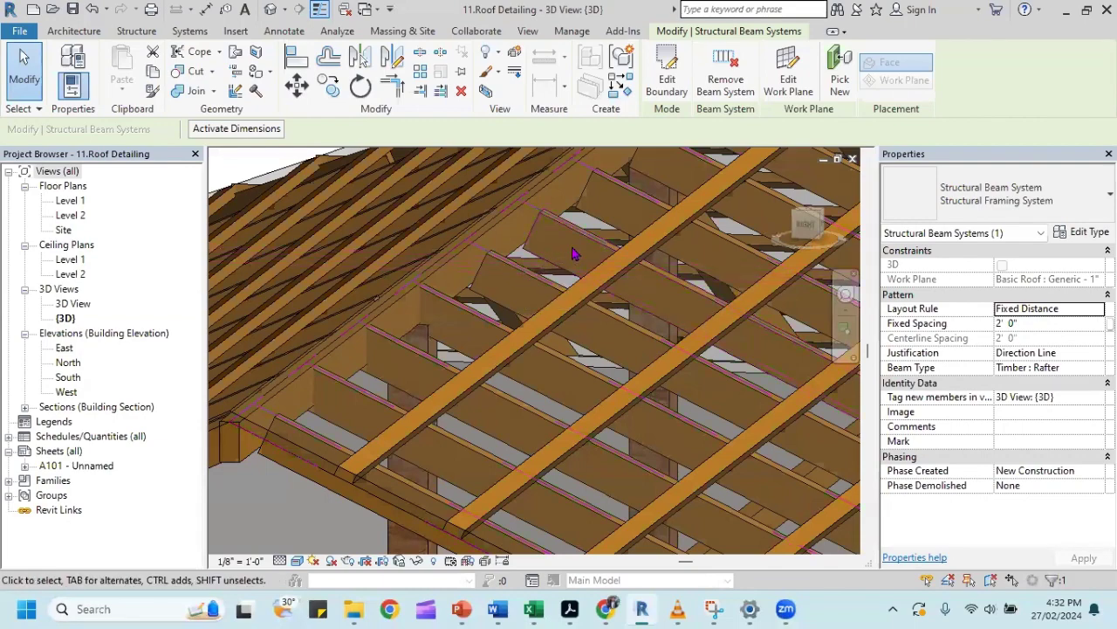
pyautogui.moveTo(607, 262)
pyautogui.keyDown('shift'); pyautogui.mouseDown(button='middle')
pyautogui.moveTo(604, 277)
pyautogui.moveTo(587, 279)
pyautogui.mouseUp(button='middle'); pyautogui.keyUp('shift')
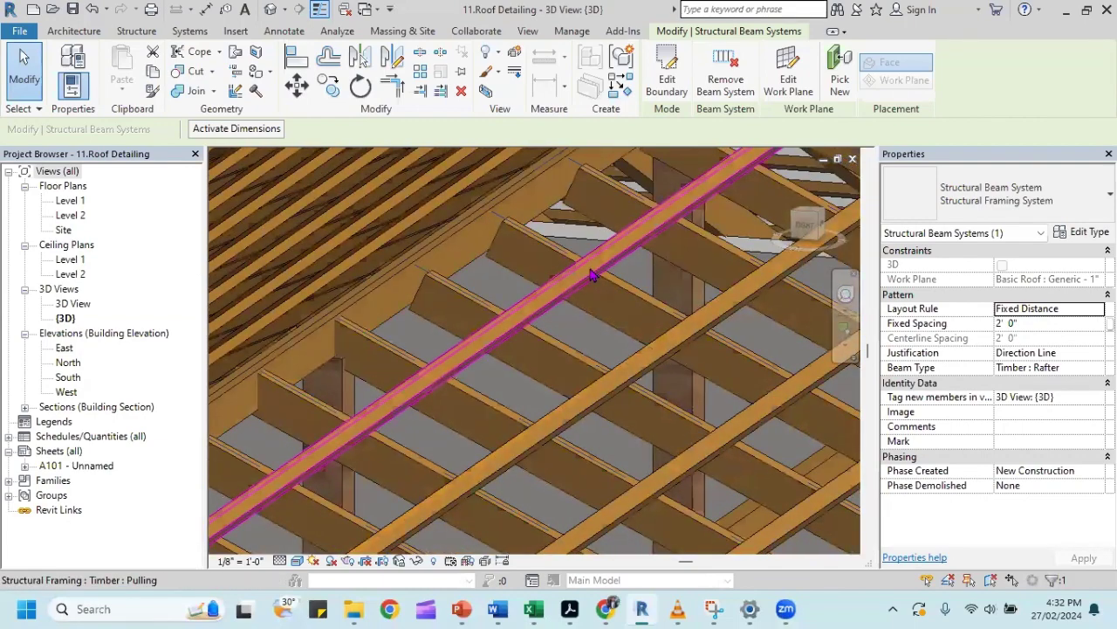
pyautogui.scroll(-4, 424, 412)
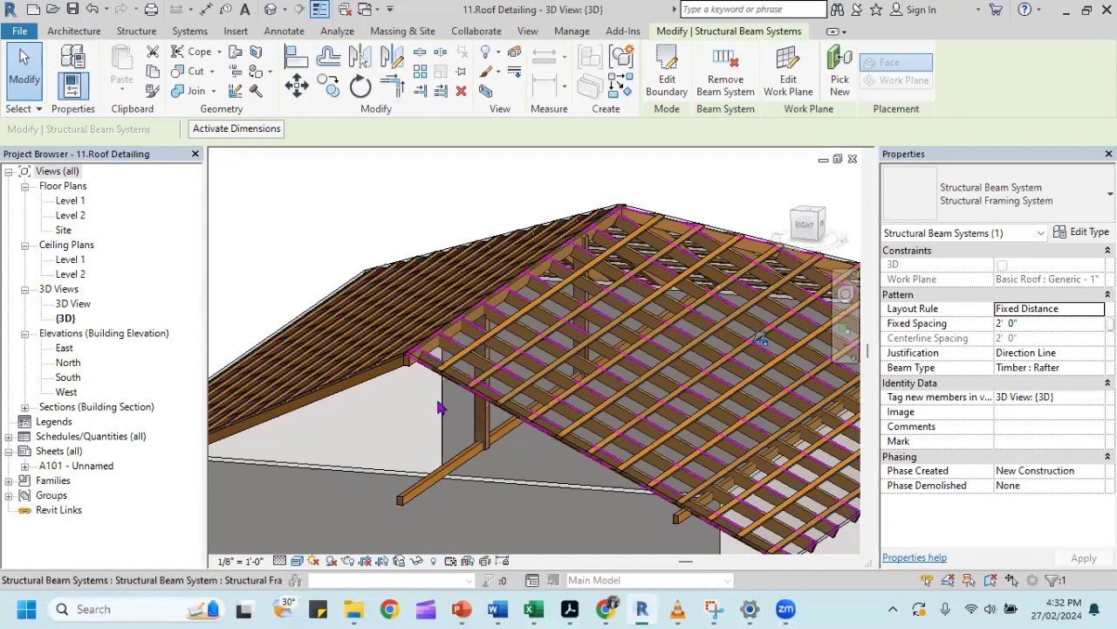
# Select the 6" Block wall, Tab to a rafter, and orbit up into the hip framing.
pyautogui.click(397, 481)
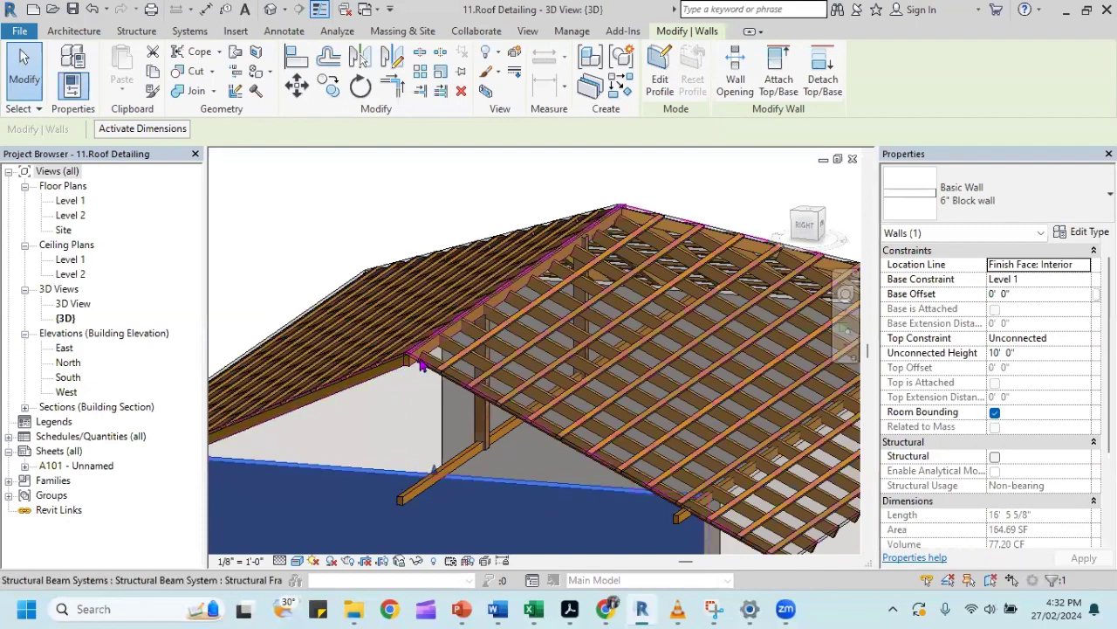
pyautogui.press('Tab')
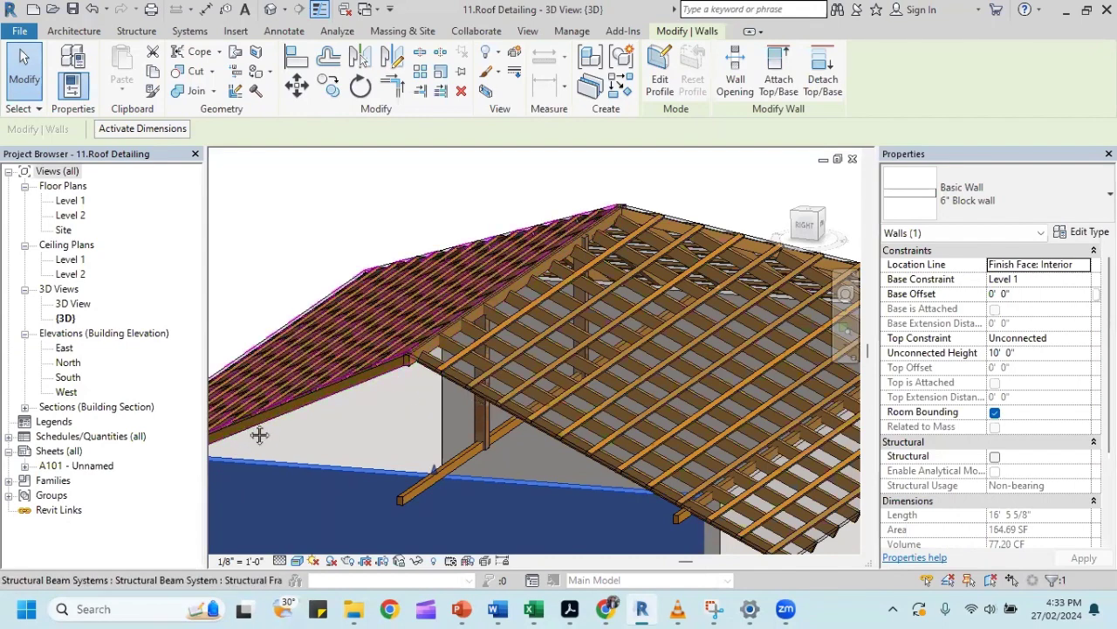
pyautogui.moveTo(259, 434)
pyautogui.keyDown('shift'); pyautogui.mouseDown(button='middle')
pyautogui.moveTo(584, 228)
pyautogui.moveTo(569, 213)
pyautogui.mouseUp(button='middle'); pyautogui.keyUp('shift')
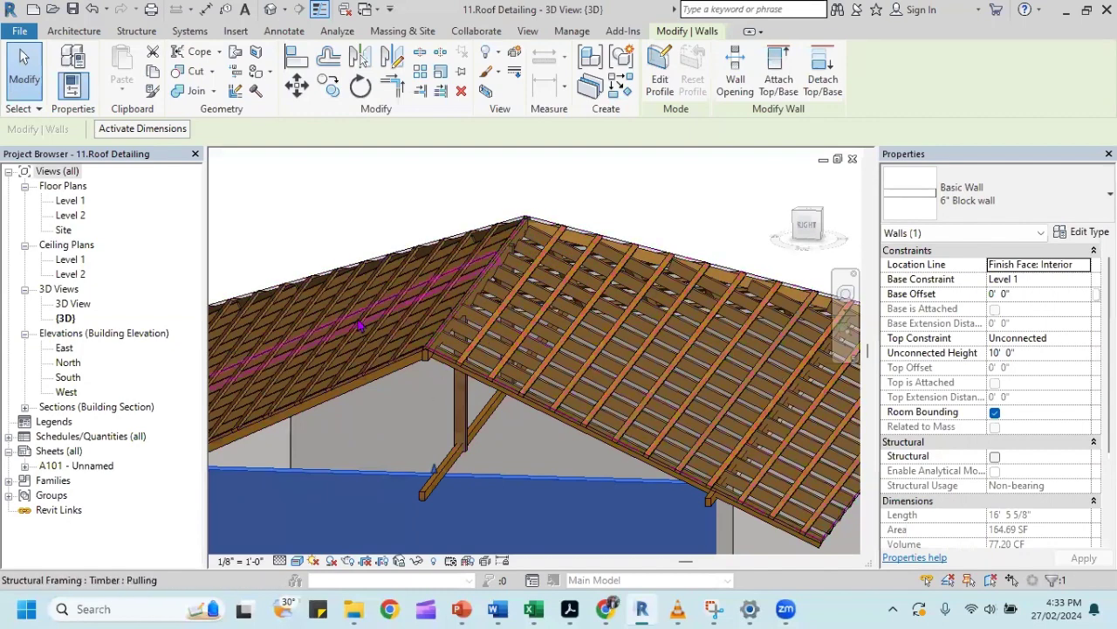
pyautogui.moveTo(463, 284); pyautogui.dragTo(541, 235, button='middle')
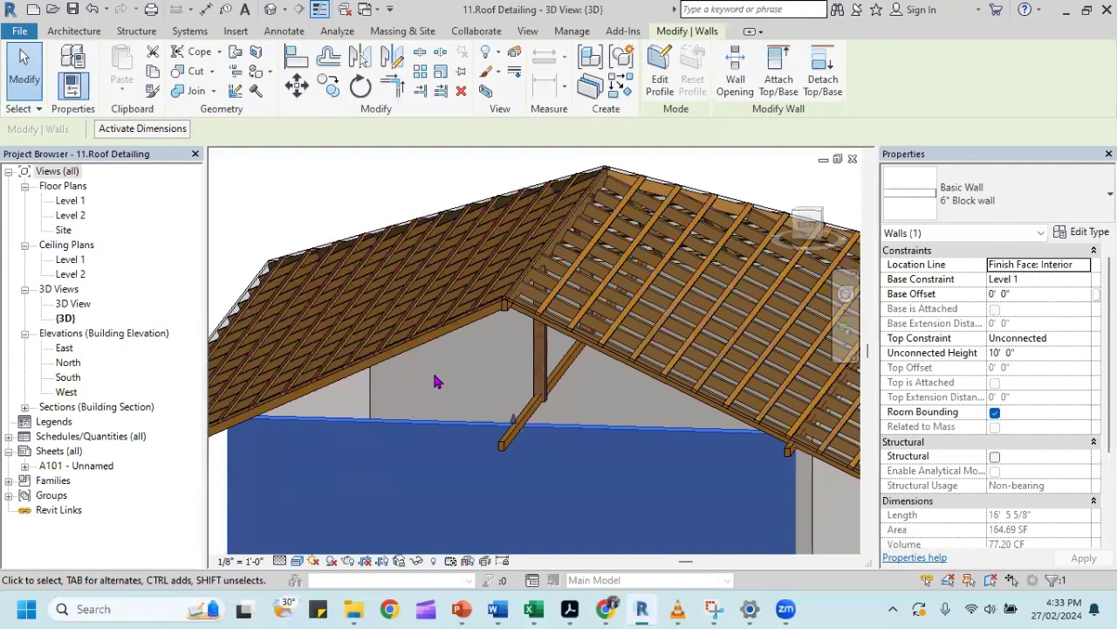
pyautogui.keyDown('shift'); pyautogui.moveTo(382, 411); pyautogui.dragTo(394, 401, button='middle'); pyautogui.keyUp('shift')
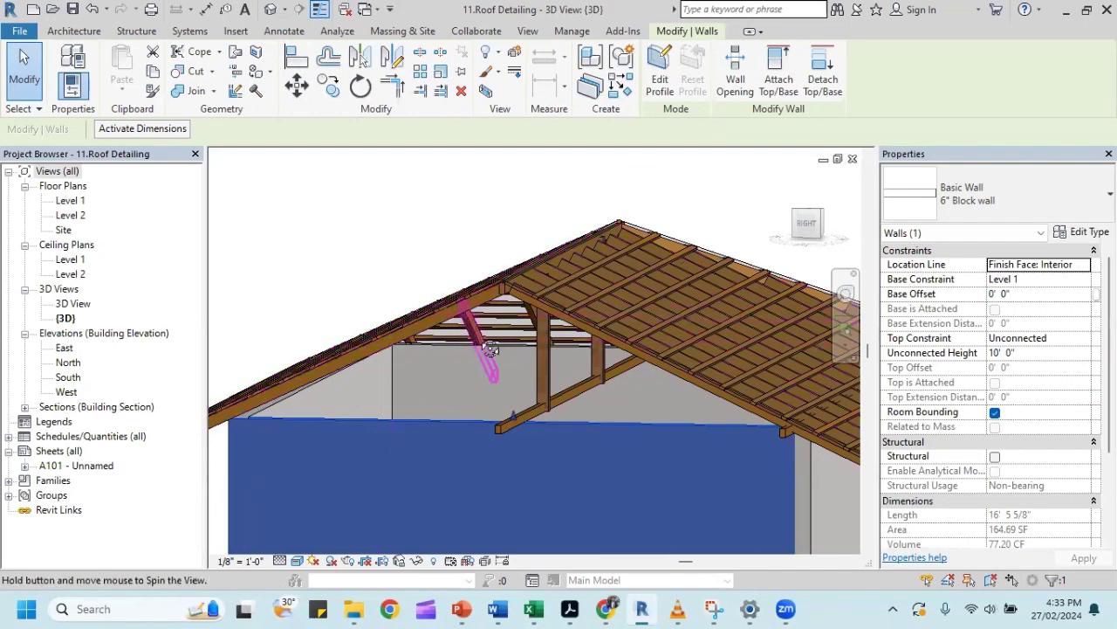
pyautogui.keyDown('shift'); pyautogui.moveTo(478, 347); pyautogui.dragTo(359, 347, button='middle'); pyautogui.keyUp('shift')
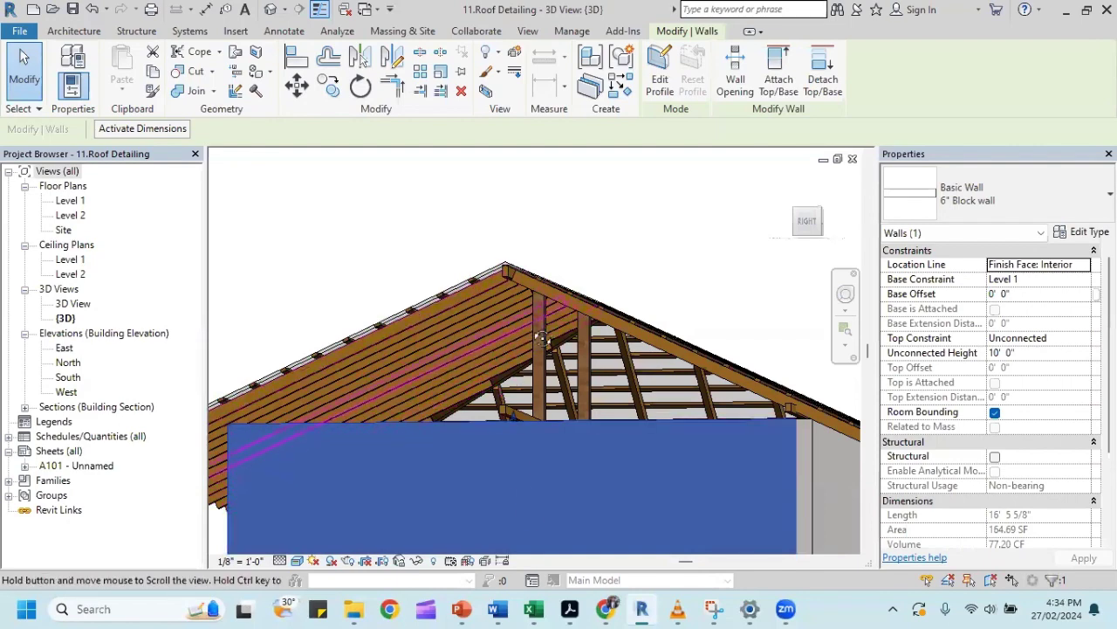
pyautogui.keyDown('shift'); pyautogui.moveTo(532, 321); pyautogui.dragTo(534, 349, button='middle'); pyautogui.keyUp('shift')
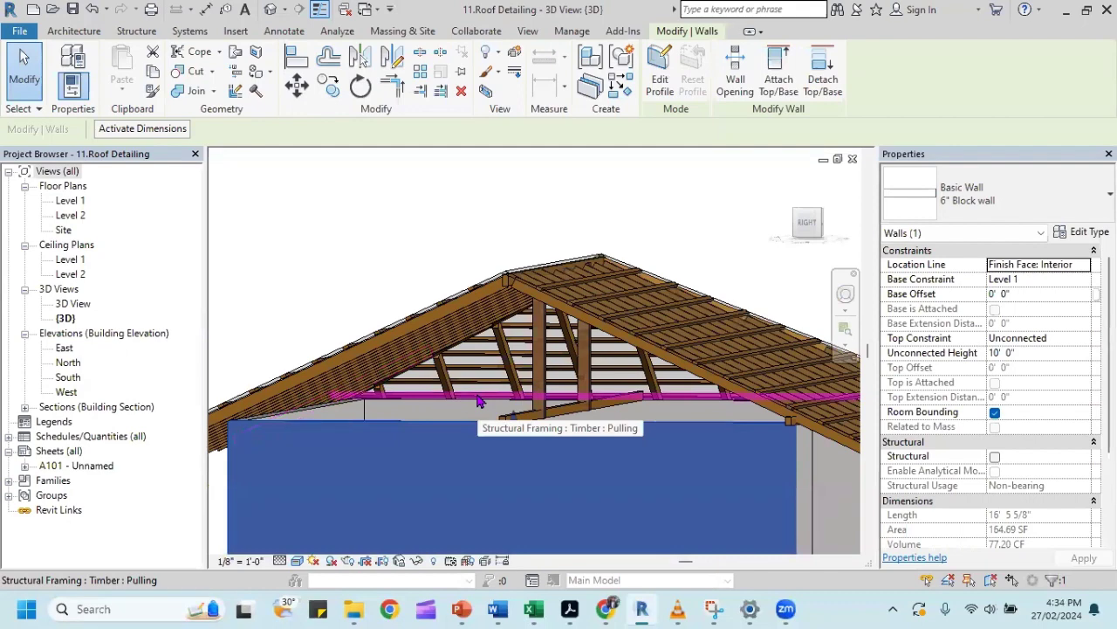
pyautogui.moveTo(588, 367)
pyautogui.keyDown('shift'); pyautogui.mouseDown(button='middle')
pyautogui.moveTo(584, 381)
pyautogui.moveTo(524, 403)
pyautogui.moveTo(552, 436)
pyautogui.moveTo(624, 416)
pyautogui.moveTo(549, 338)
pyautogui.mouseUp(button='middle'); pyautogui.keyUp('shift')
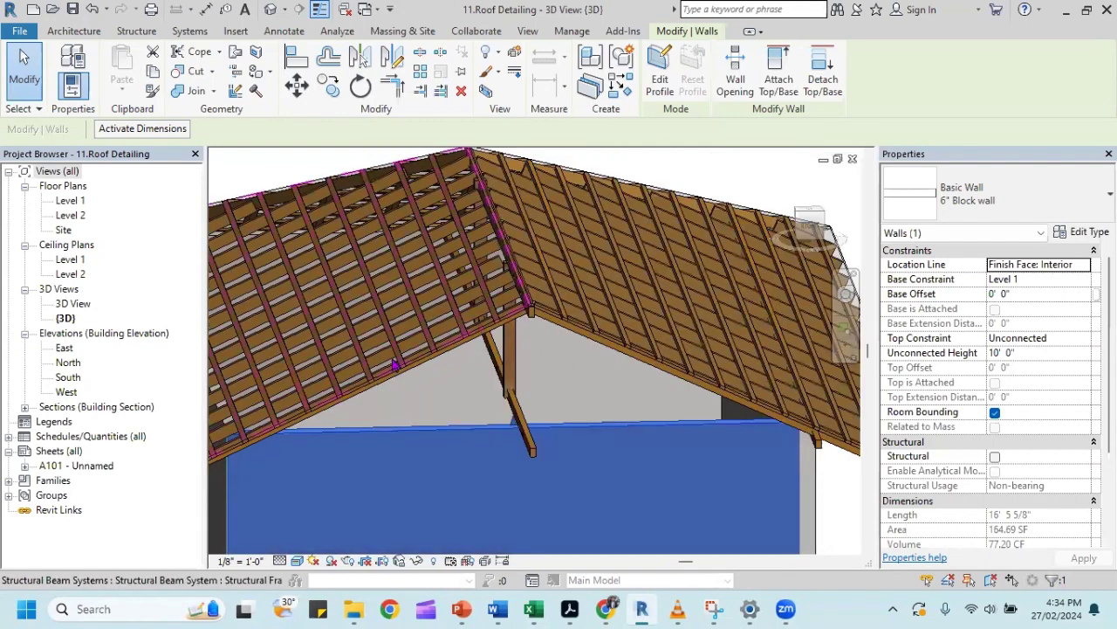
pyautogui.moveTo(445, 369)
pyautogui.keyDown('shift'); pyautogui.mouseDown(button='middle')
pyautogui.moveTo(416, 413)
pyautogui.moveTo(462, 362)
pyautogui.mouseUp(button='middle'); pyautogui.keyUp('shift')
pyautogui.moveTo(521, 307); pyautogui.dragTo(536, 297, button='middle')
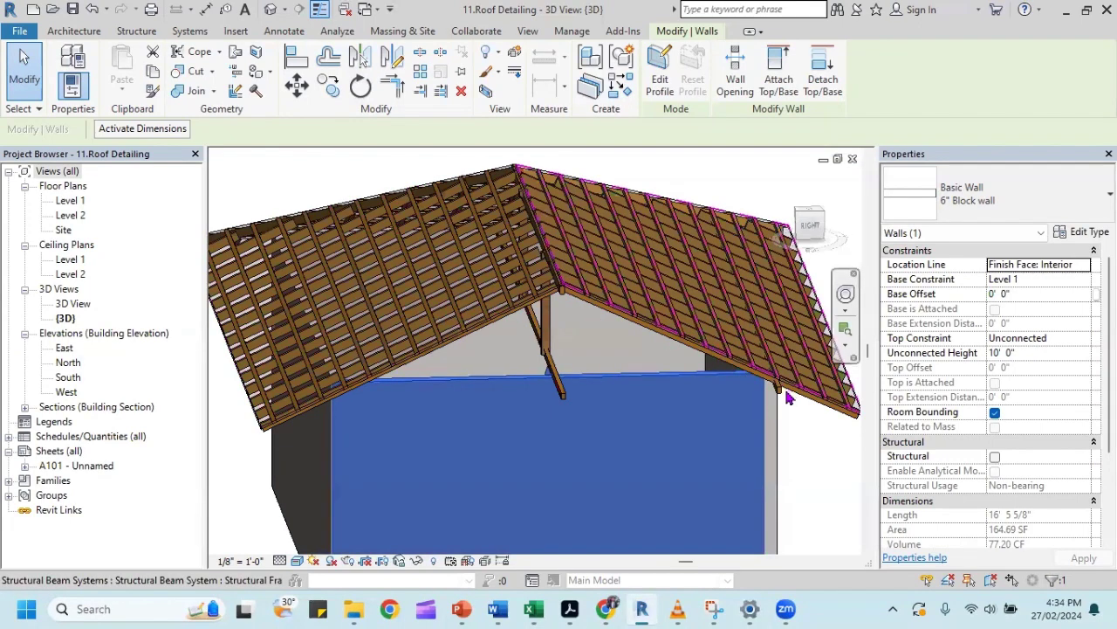
pyautogui.keyDown('shift'); pyautogui.moveTo(652, 390); pyautogui.dragTo(649, 365, button='middle'); pyautogui.keyUp('shift')
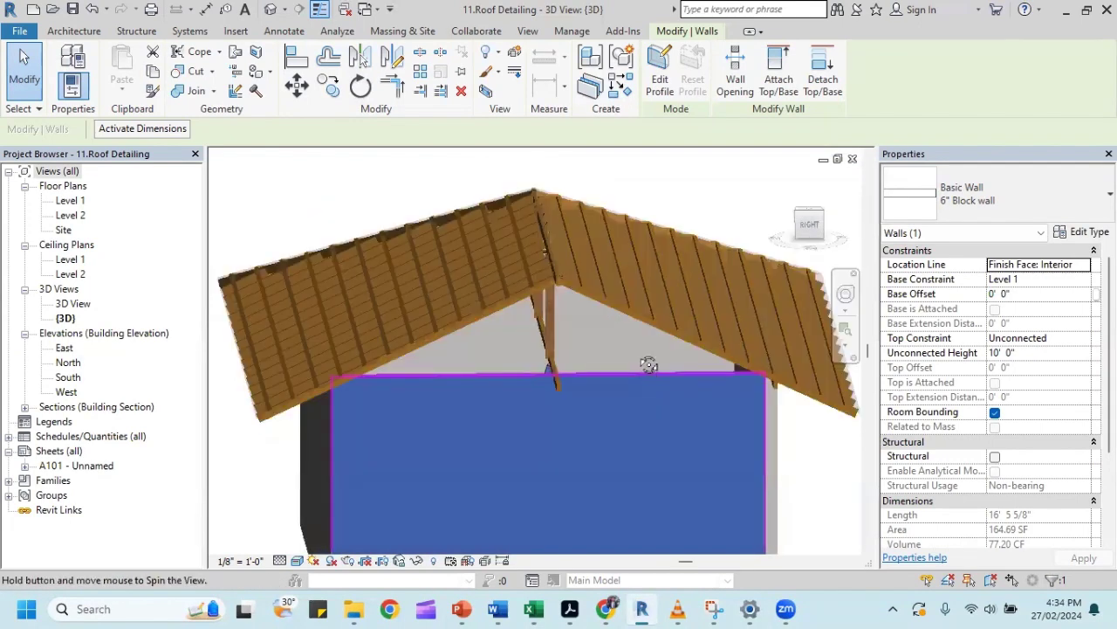
pyautogui.keyDown('shift'); pyautogui.moveTo(358, 366); pyautogui.dragTo(436, 339, button='middle'); pyautogui.keyUp('shift')
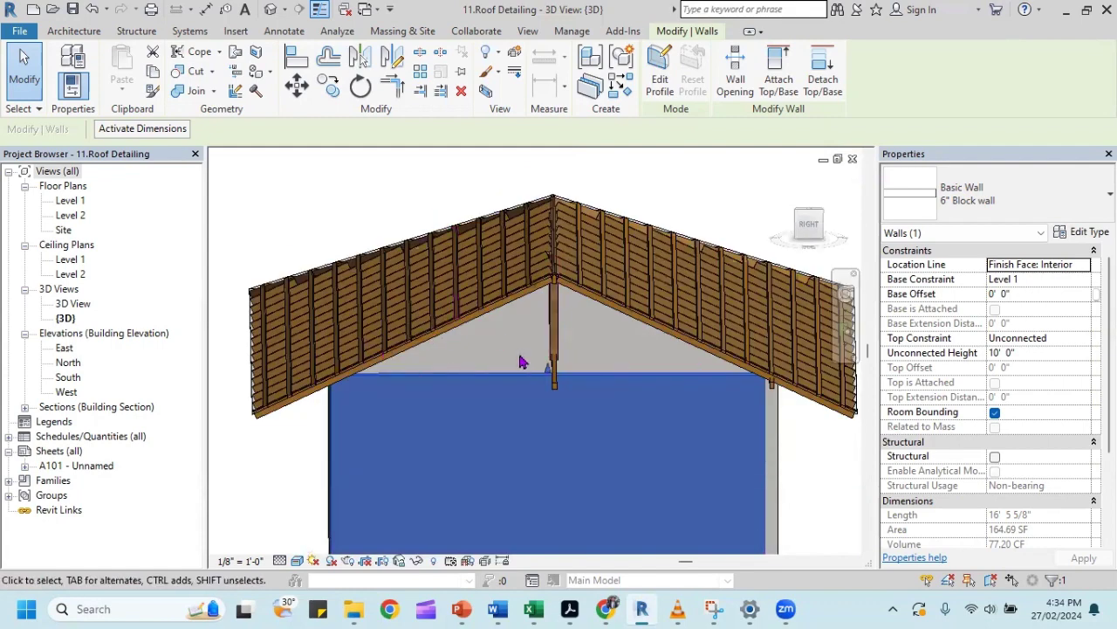
pyautogui.keyDown('shift'); pyautogui.moveTo(569, 300); pyautogui.dragTo(414, 335, button='middle'); pyautogui.keyUp('shift')
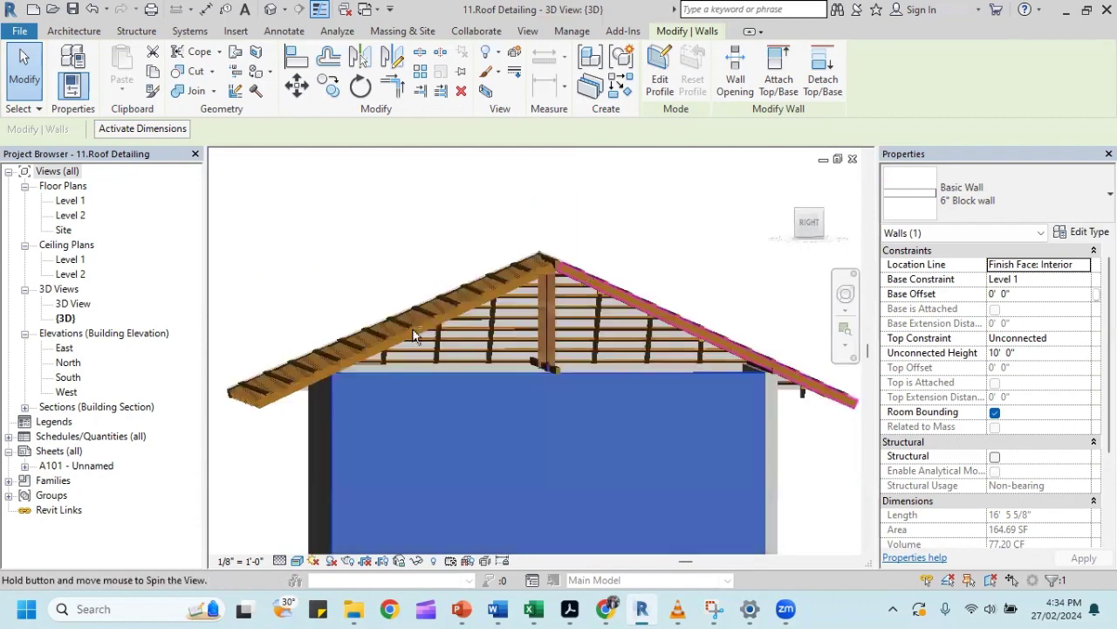
pyautogui.keyDown('shift'); pyautogui.moveTo(514, 270); pyautogui.dragTo(701, 342, button='middle'); pyautogui.keyUp('shift')
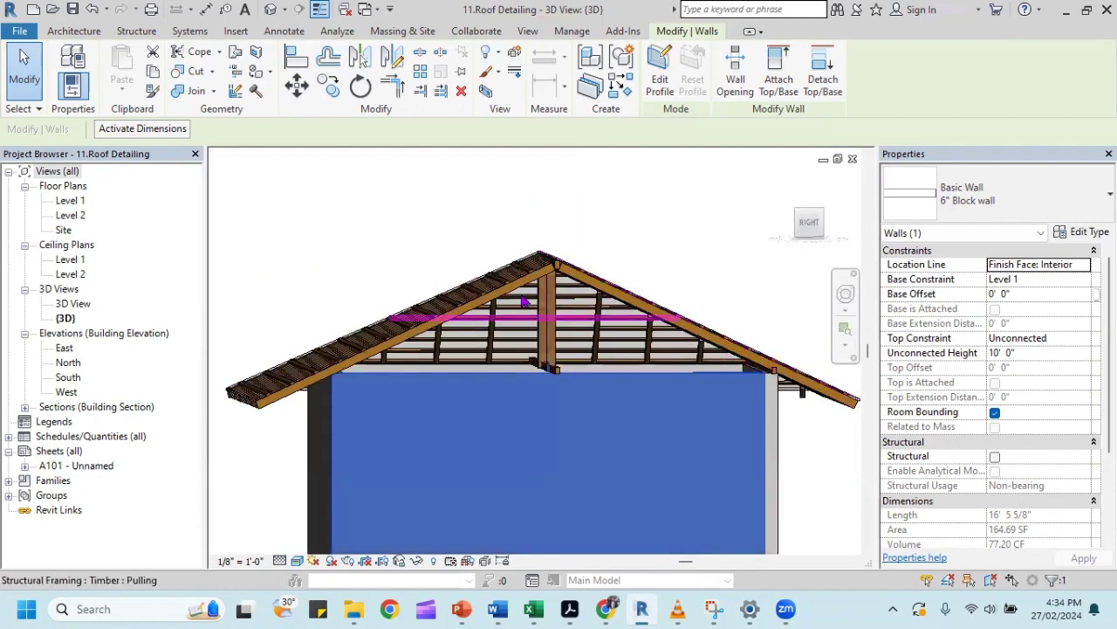
pyautogui.keyDown('shift'); pyautogui.moveTo(729, 374); pyautogui.dragTo(611, 442, button='middle'); pyautogui.keyUp('shift')
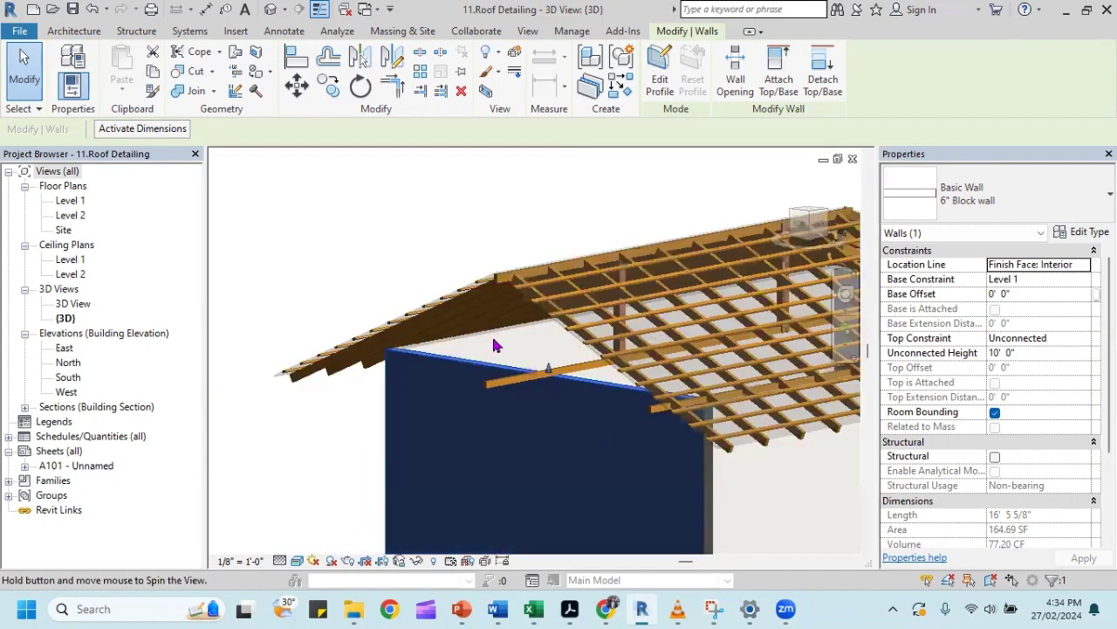
pyautogui.keyDown('shift'); pyautogui.moveTo(494, 346); pyautogui.dragTo(438, 350, button='middle'); pyautogui.keyUp('shift')
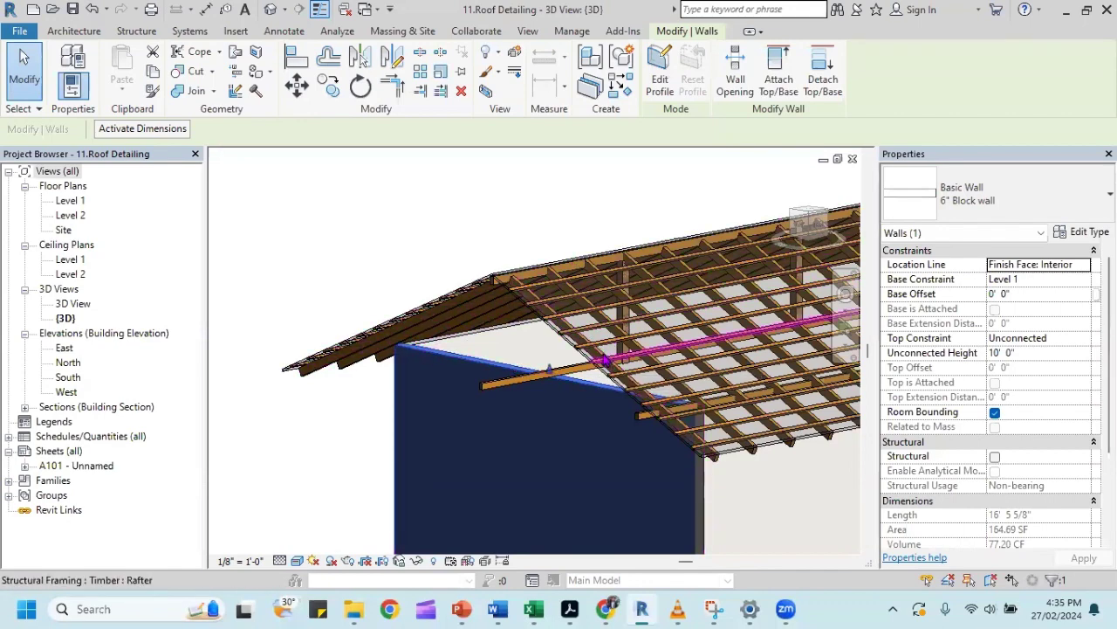
pyautogui.keyDown('shift'); pyautogui.moveTo(515, 305); pyautogui.dragTo(530, 281, button='middle'); pyautogui.keyUp('shift')
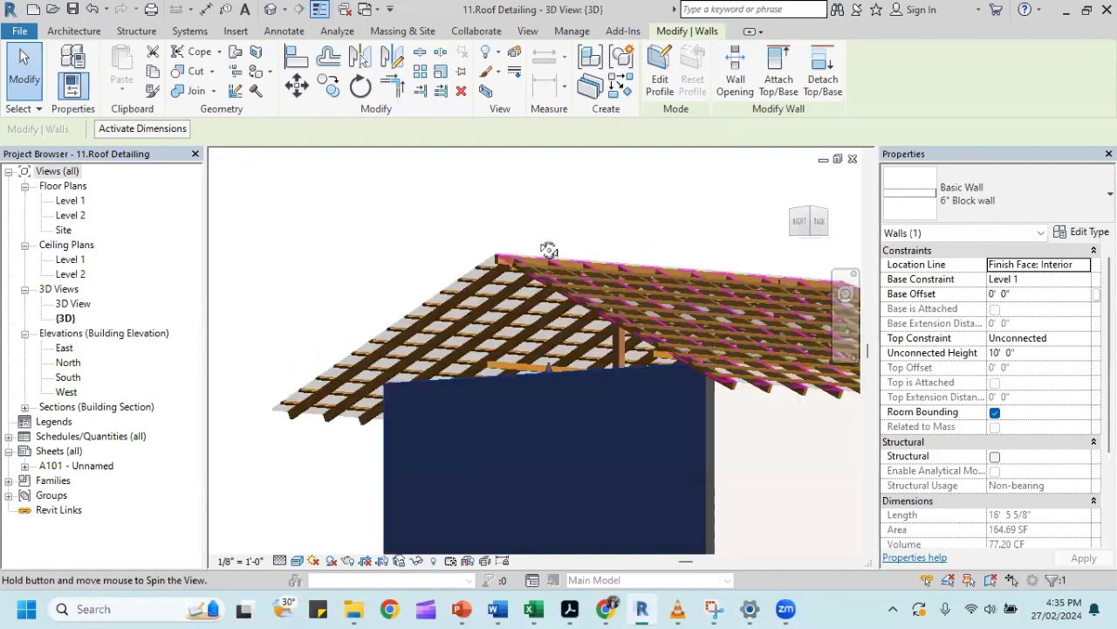
pyautogui.scroll(1, 454, 305)
pyautogui.scroll(1, 465, 295)
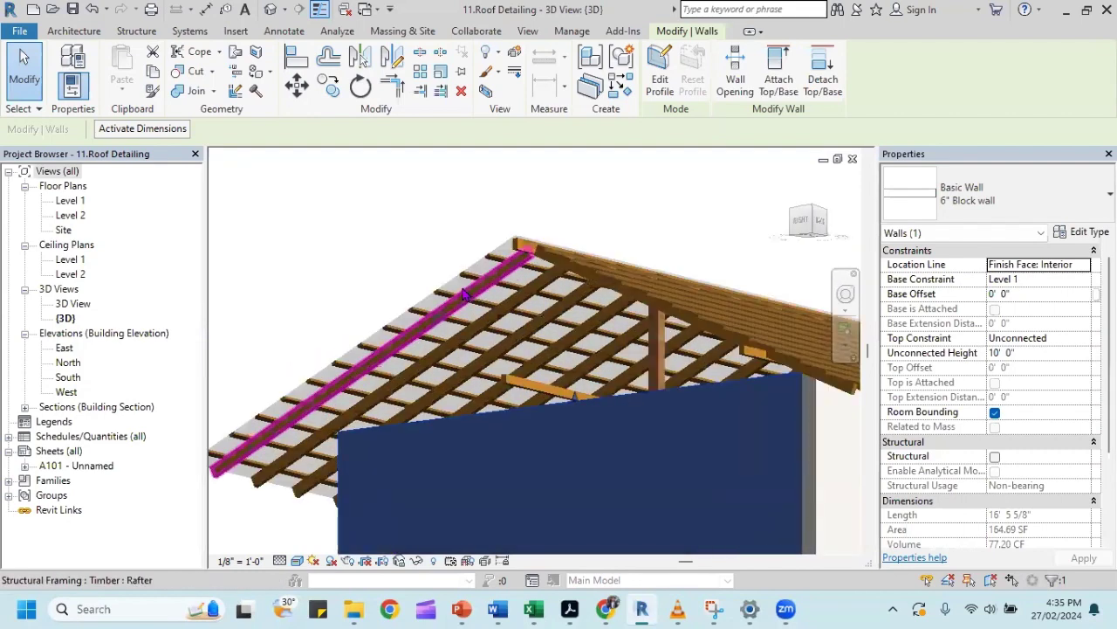
pyautogui.scroll(1, 465, 295)
pyautogui.scroll(1, 464, 279)
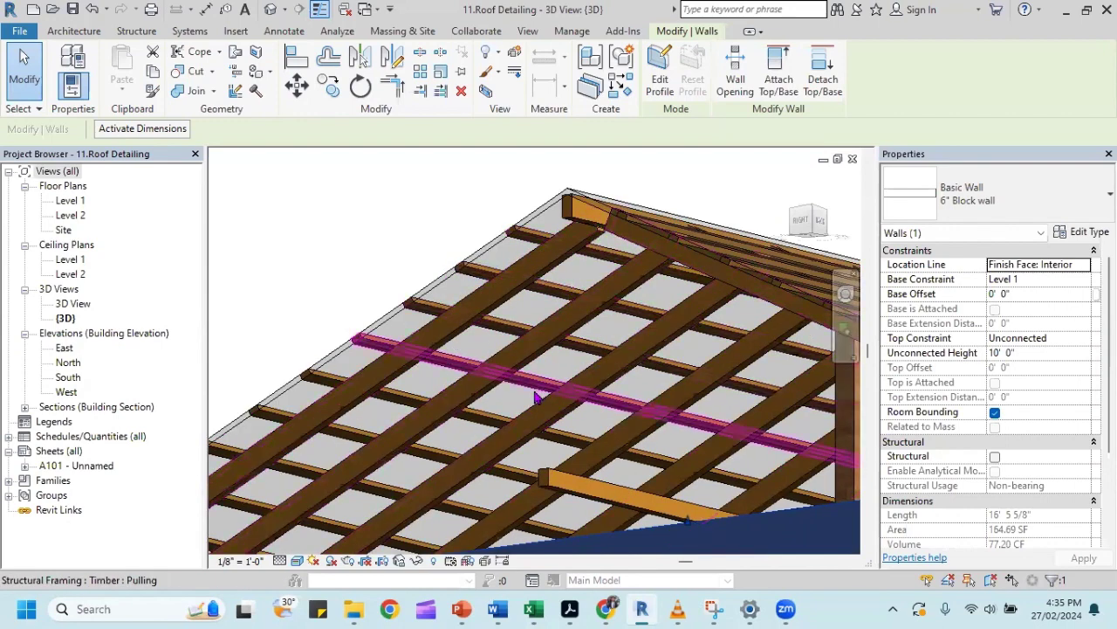
pyautogui.moveTo(540, 321)
pyautogui.keyDown('shift'); pyautogui.mouseDown(button='middle')
pyautogui.moveTo(576, 377)
pyautogui.moveTo(569, 391)
pyautogui.mouseUp(button='middle'); pyautogui.keyUp('shift')
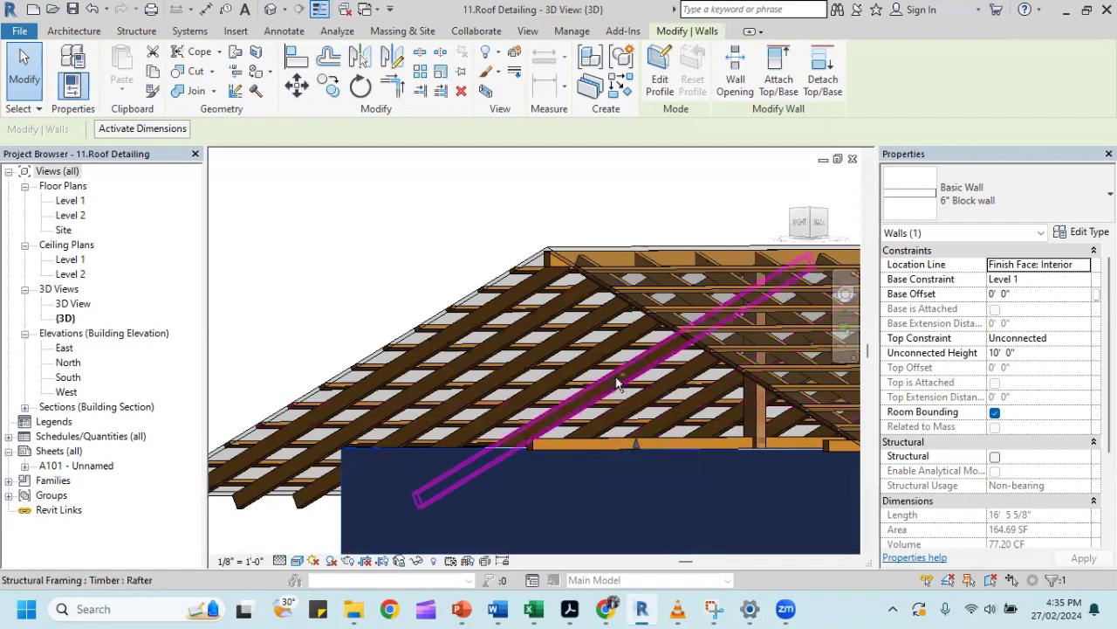
pyautogui.moveTo(559, 423)
pyautogui.keyDown('shift'); pyautogui.mouseDown(button='middle')
pyautogui.moveTo(633, 412)
pyautogui.moveTo(515, 432)
pyautogui.mouseUp(button='middle'); pyautogui.keyUp('shift')
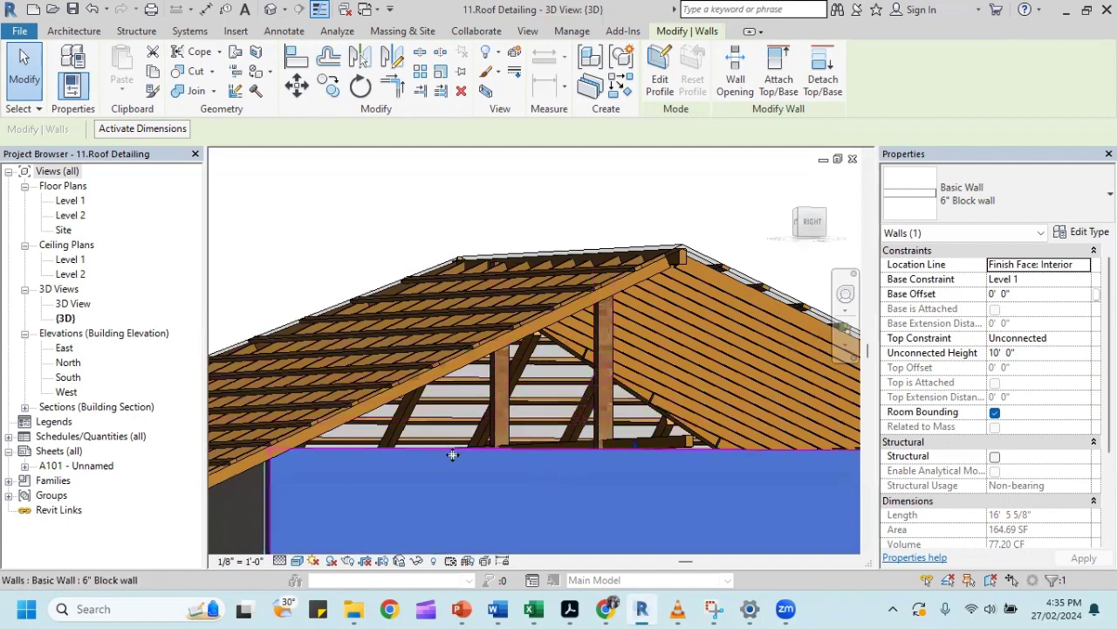
pyautogui.press('Escape')
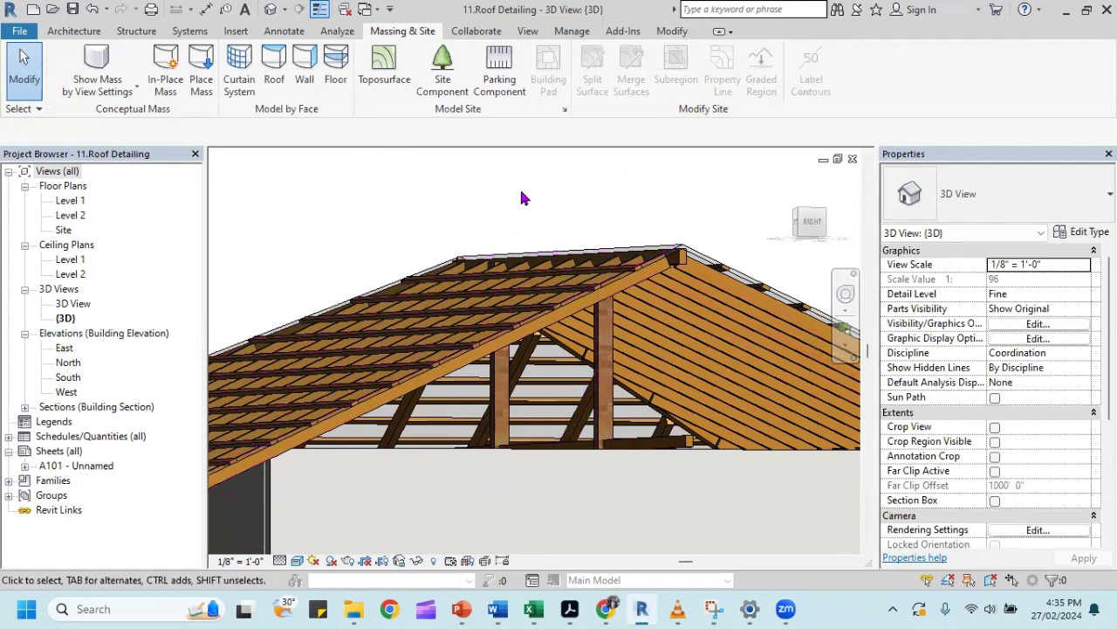
pyautogui.click(672, 32)
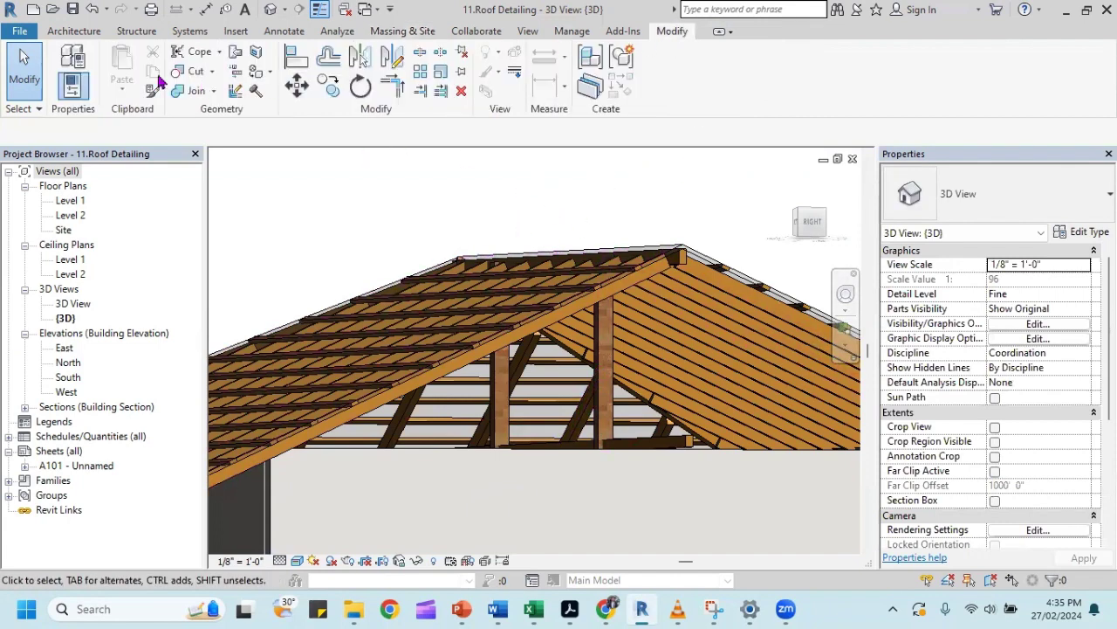
pyautogui.click(74, 31)
pyautogui.scroll(-3, 539, 194)
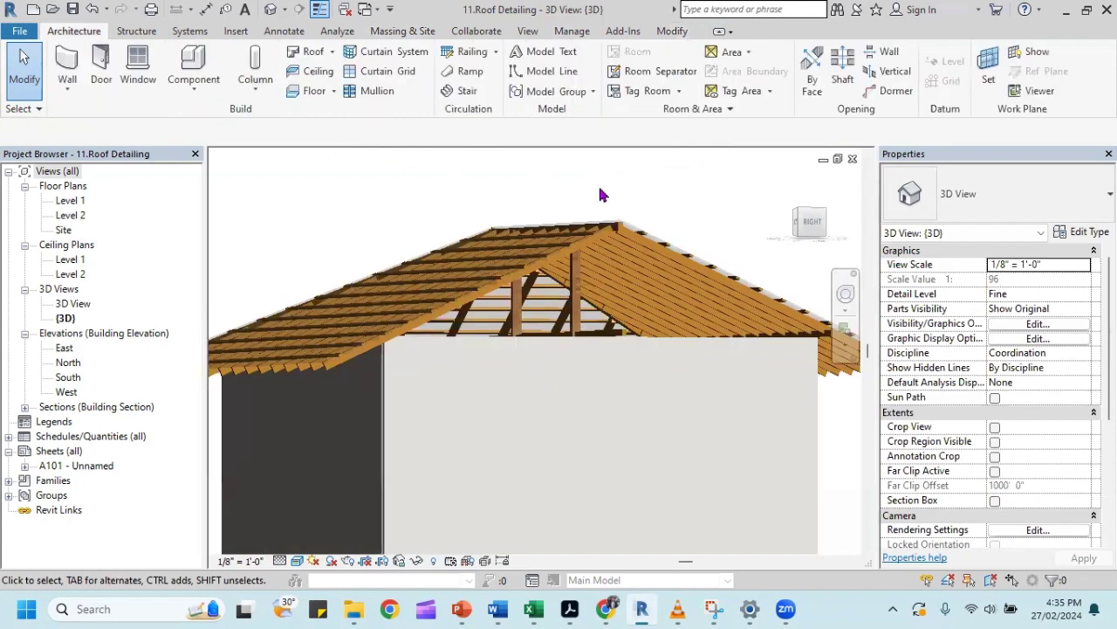
pyautogui.moveTo(588, 219)
pyautogui.keyDown('shift'); pyautogui.mouseDown(button='middle')
pyautogui.moveTo(711, 188)
pyautogui.moveTo(649, 204)
pyautogui.moveTo(606, 237)
pyautogui.mouseUp(button='middle'); pyautogui.keyUp('shift')
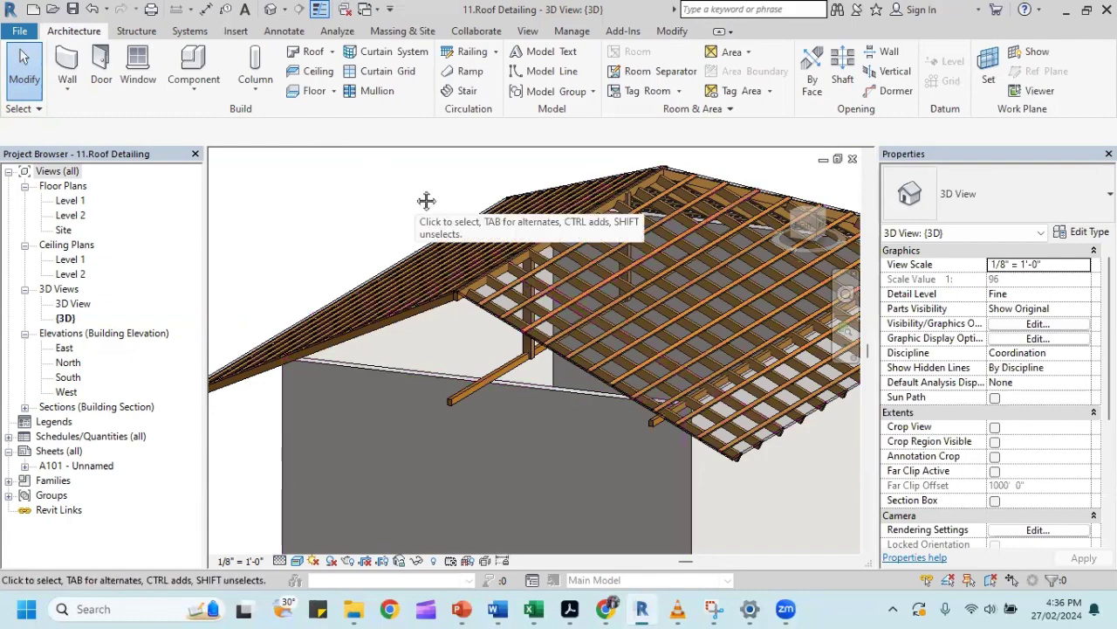
pyautogui.moveTo(424, 200); pyautogui.dragTo(279, 200, button='middle')
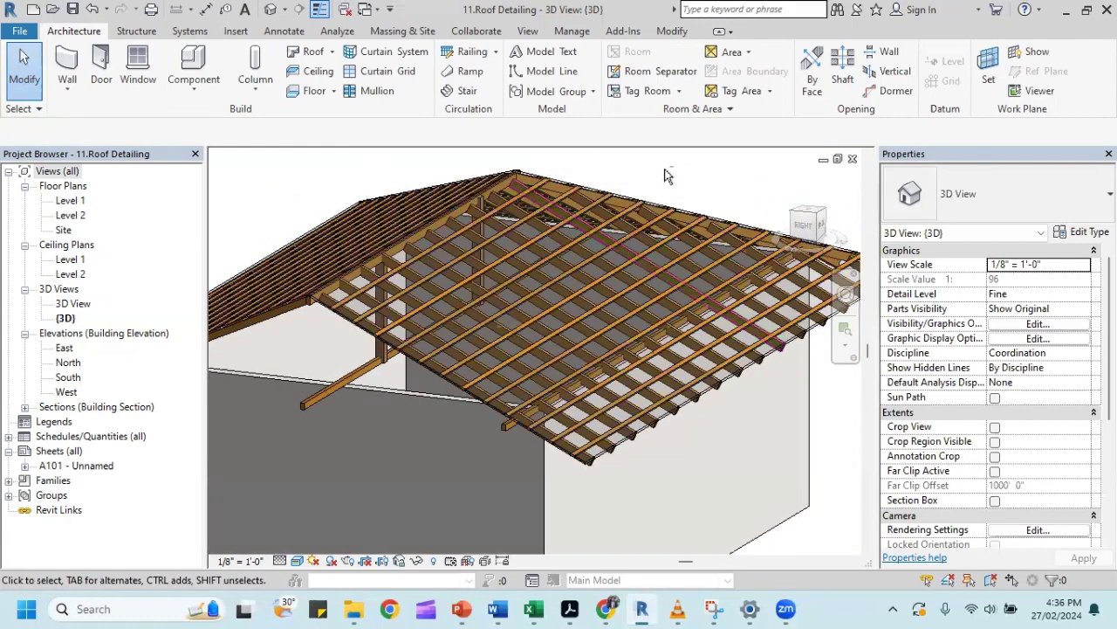
pyautogui.moveTo(669, 176)
pyautogui.keyDown('shift'); pyautogui.mouseDown(button='middle')
pyautogui.moveTo(665, 191)
pyautogui.moveTo(698, 225)
pyautogui.mouseUp(button='middle'); pyautogui.keyUp('shift')
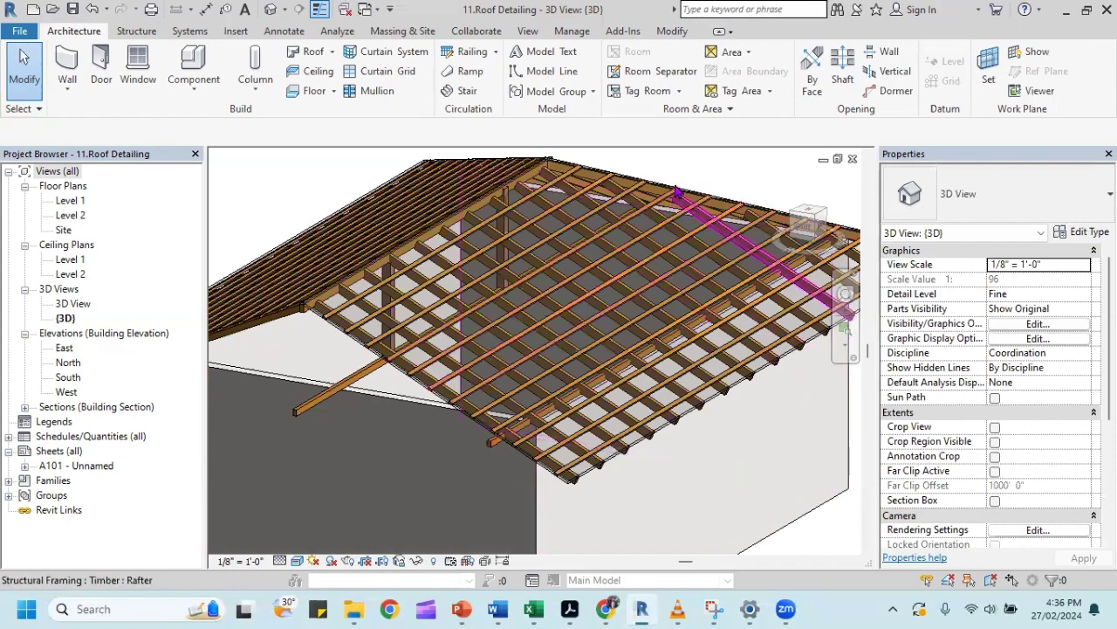
pyautogui.scroll(-1, 679, 185)
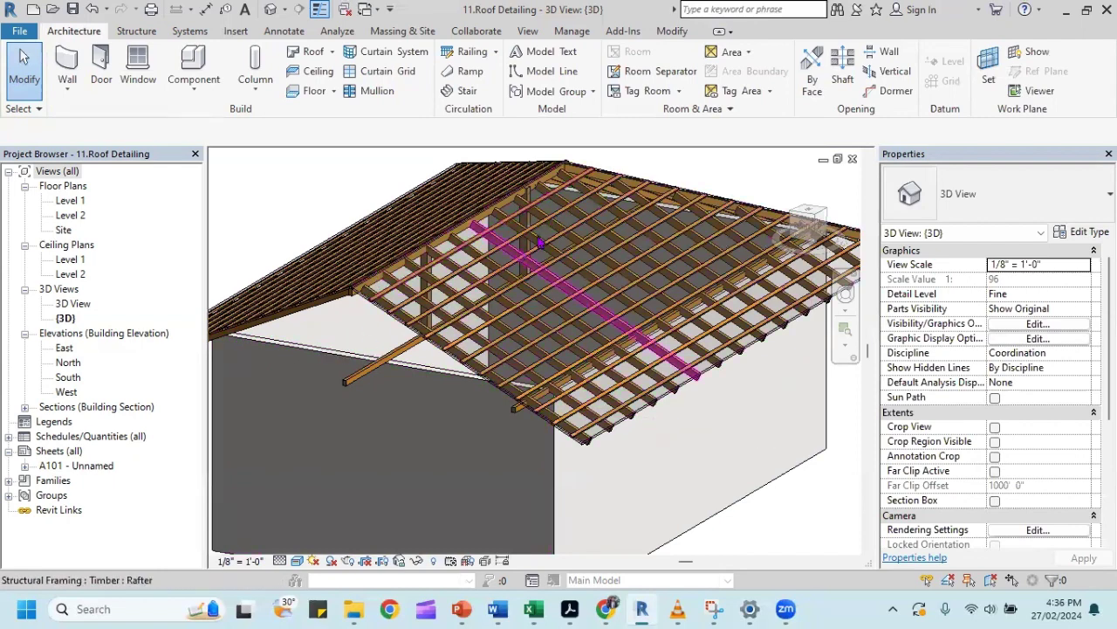
pyautogui.keyDown('shift'); pyautogui.moveTo(611, 212); pyautogui.dragTo(587, 190, button='middle'); pyautogui.keyUp('shift')
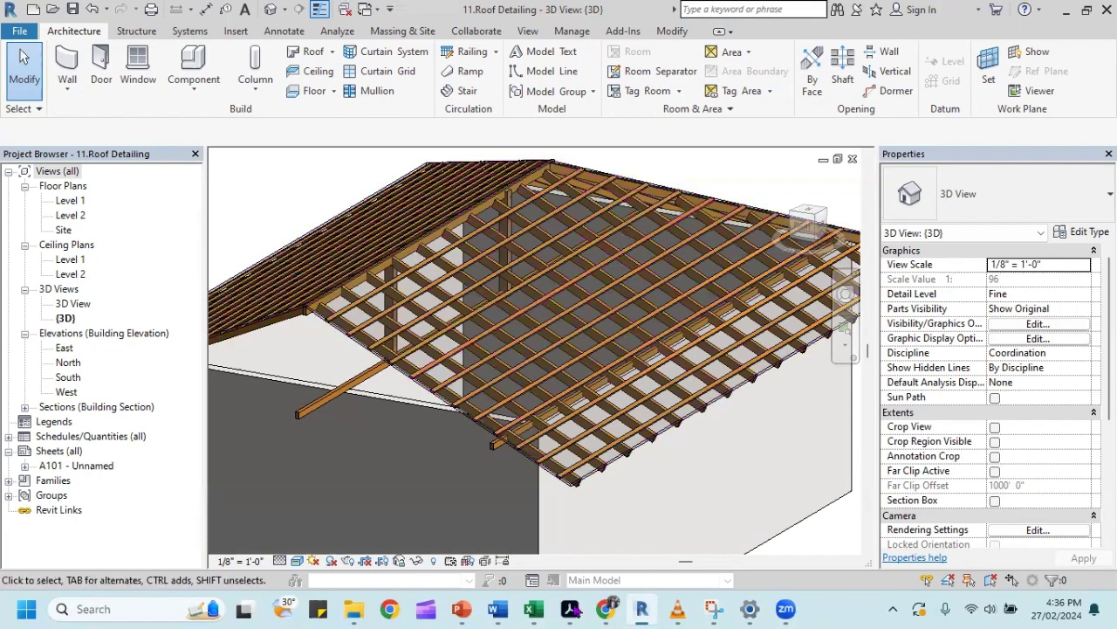
pyautogui.moveTo(353, 609)
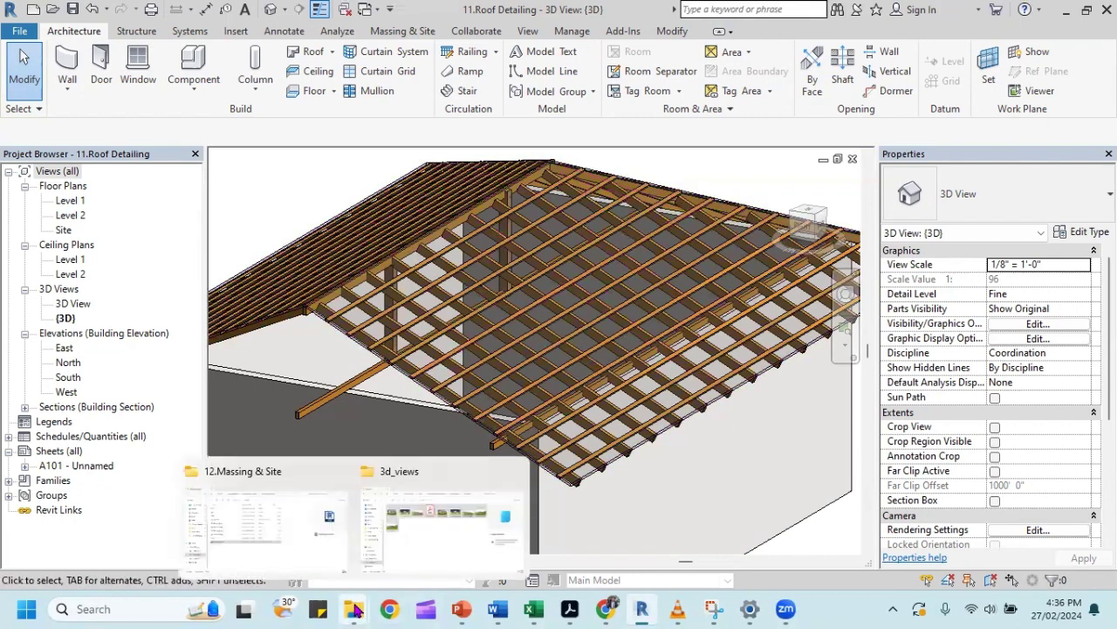
# Bring the 3d_views folder window forward and select only image 1.
pyautogui.click(410, 520)
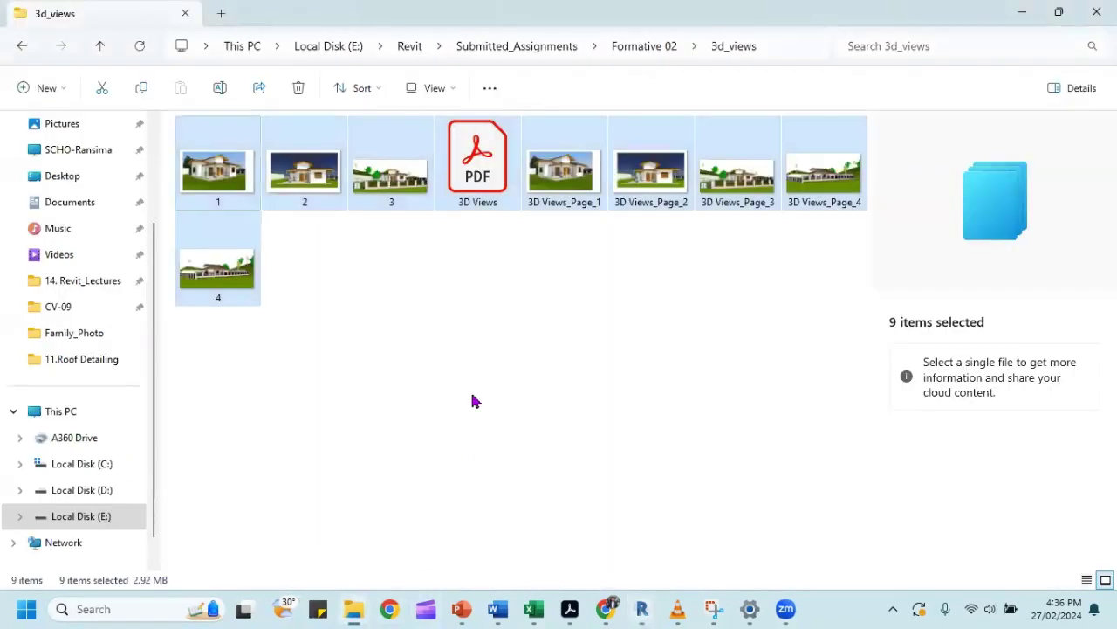
pyautogui.click(243, 183)
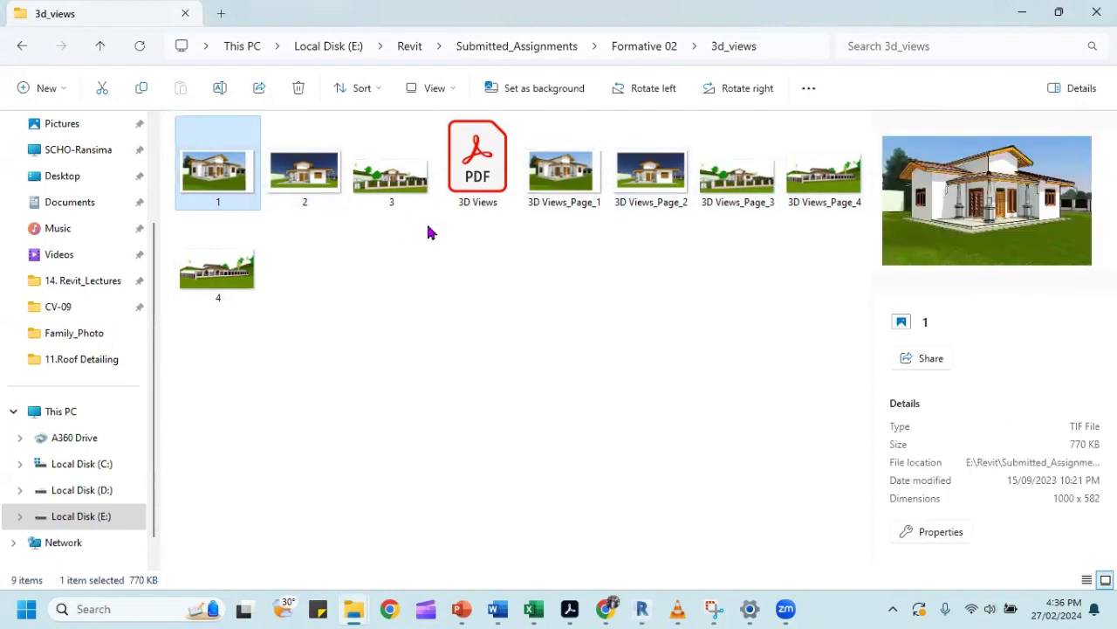
pyautogui.doubleClick(243, 200)
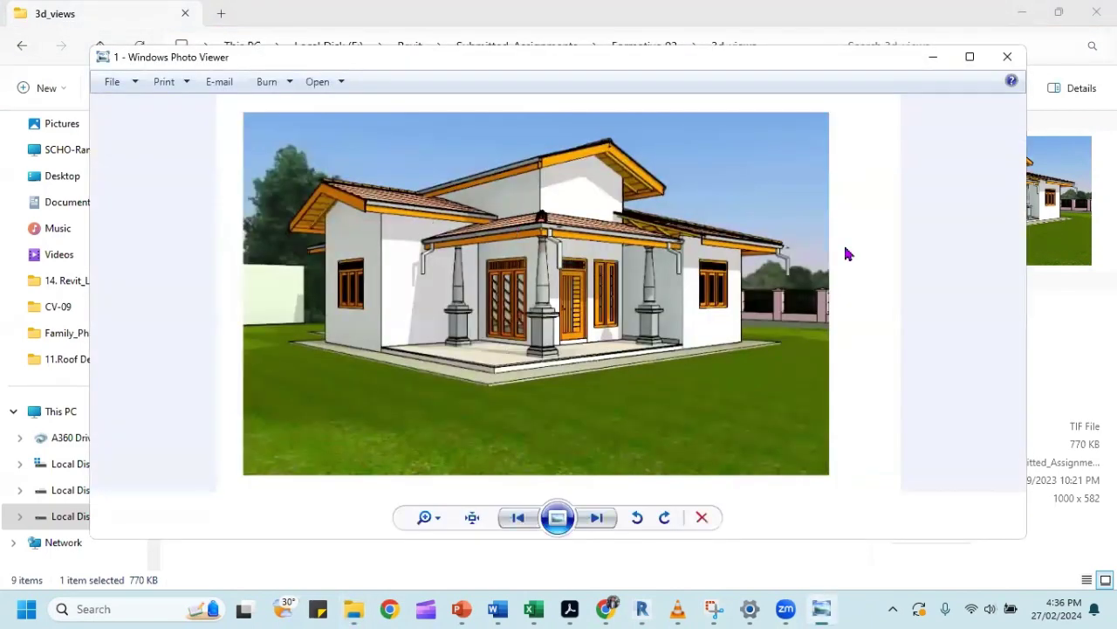
pyautogui.click(970, 58)
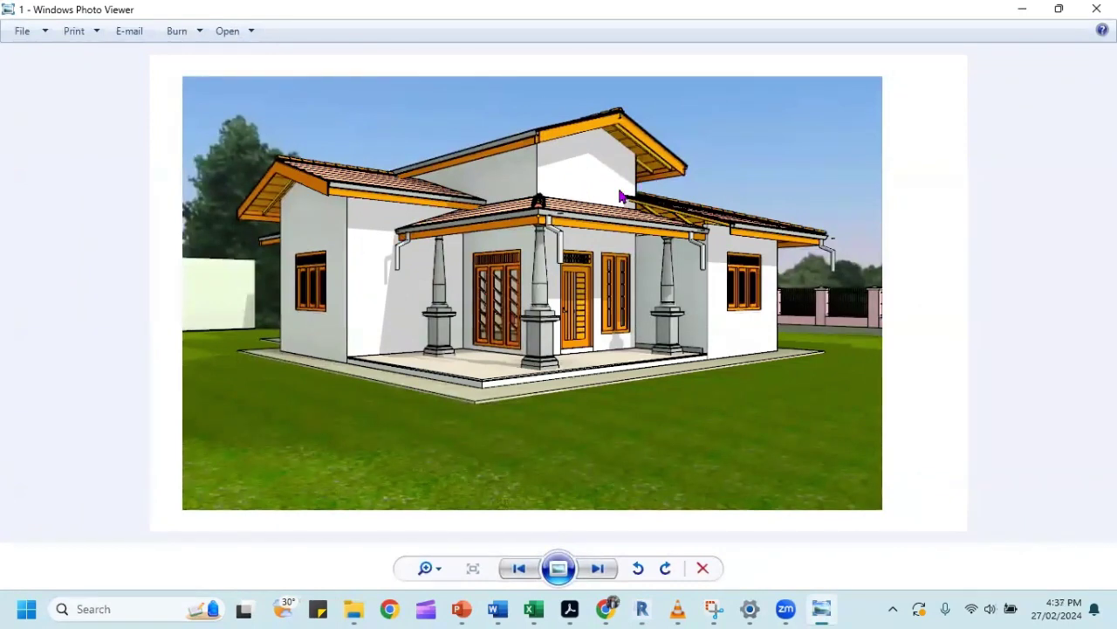
pyautogui.scroll(1, 623, 192)
pyautogui.scroll(2, 619, 186)
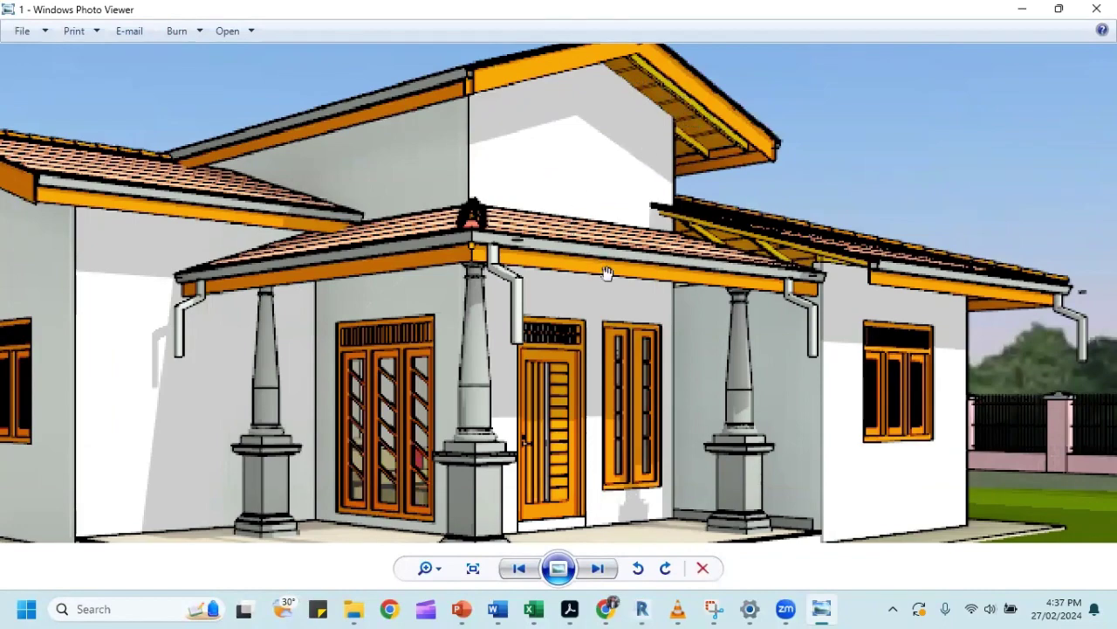
pyautogui.scroll(-3, 656, 299)
pyautogui.scroll(-2, 656, 298)
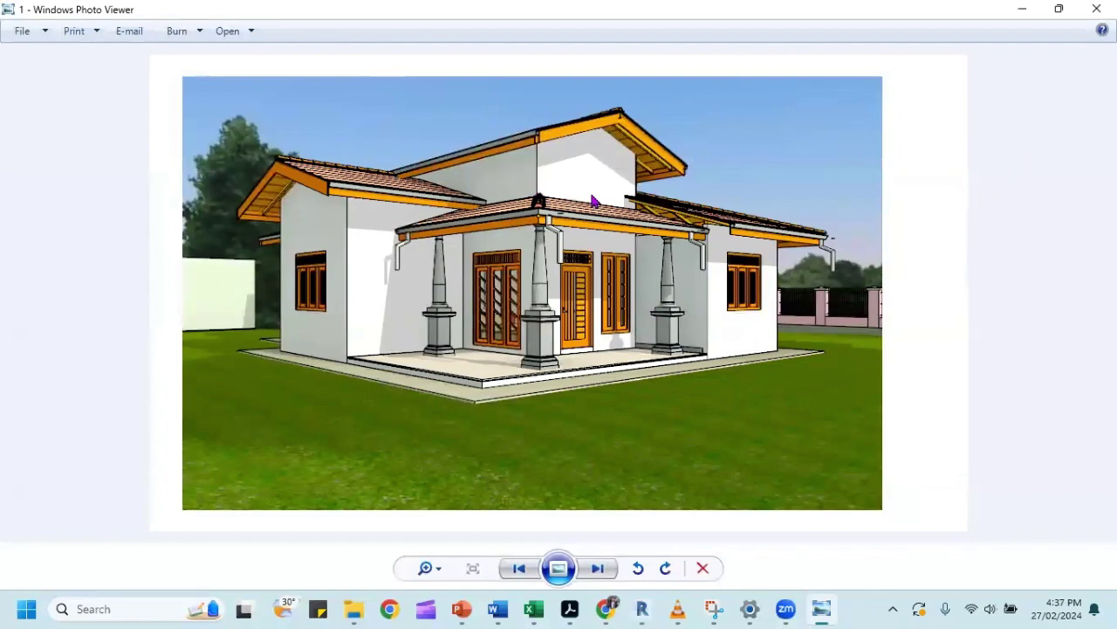
pyautogui.scroll(2, 592, 201)
pyautogui.scroll(-2, 960, 126)
pyautogui.click(1097, 8)
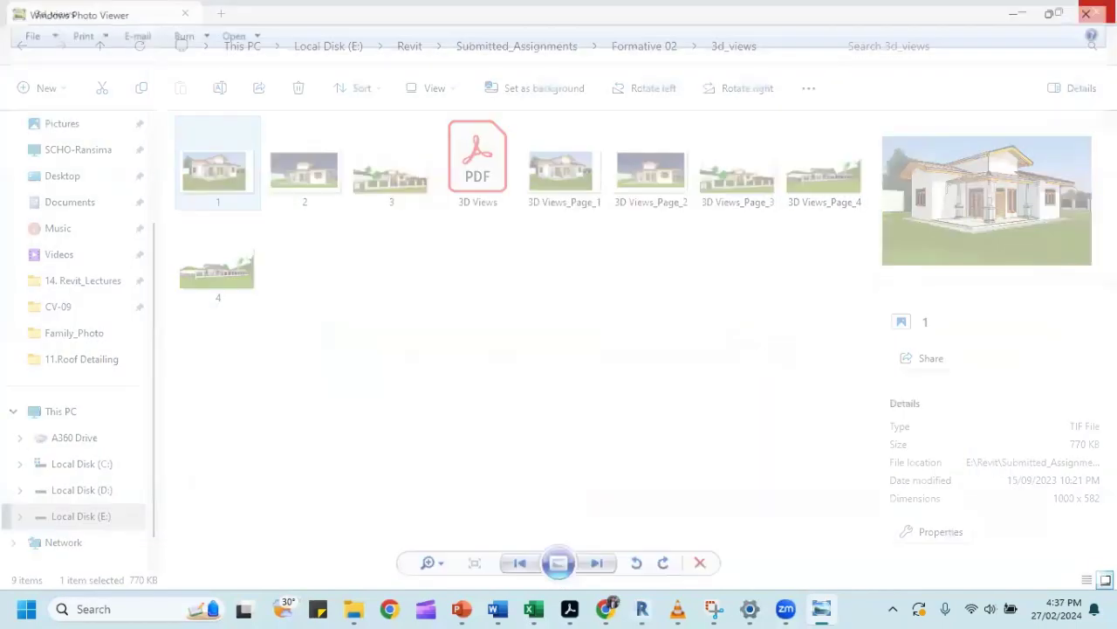
# Minimize File Explorer and orbit Revit's 3D view to a side view of the roof slope and battens.
pyautogui.click(1026, 13)
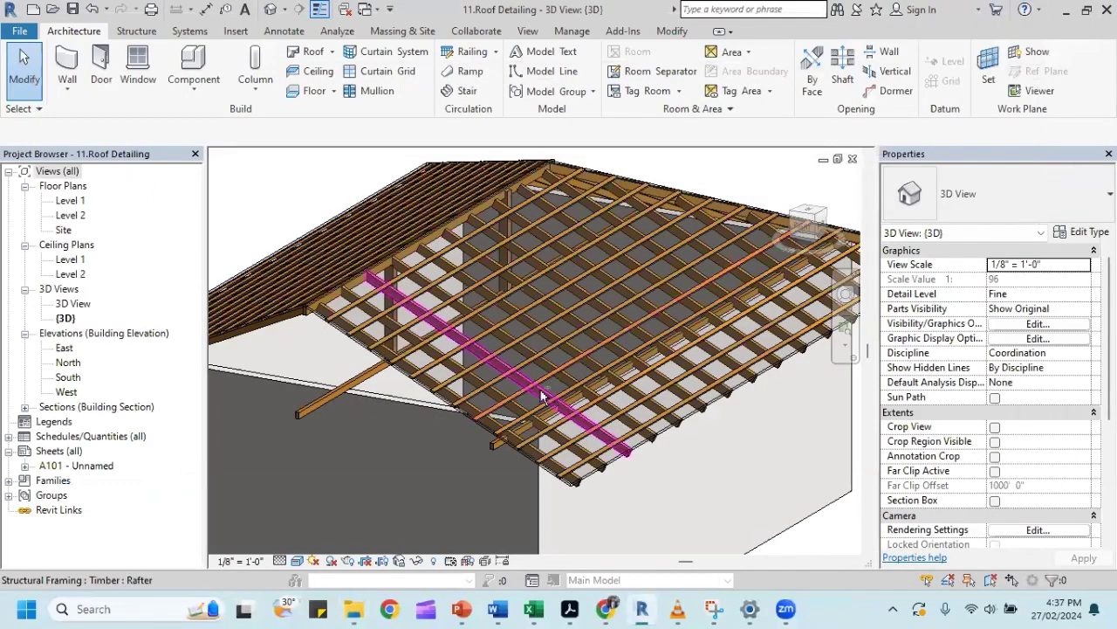
pyautogui.moveTo(541, 397)
pyautogui.keyDown('shift'); pyautogui.mouseDown(button='middle')
pyautogui.moveTo(580, 364)
pyautogui.moveTo(611, 375)
pyautogui.mouseUp(button='middle'); pyautogui.keyUp('shift')
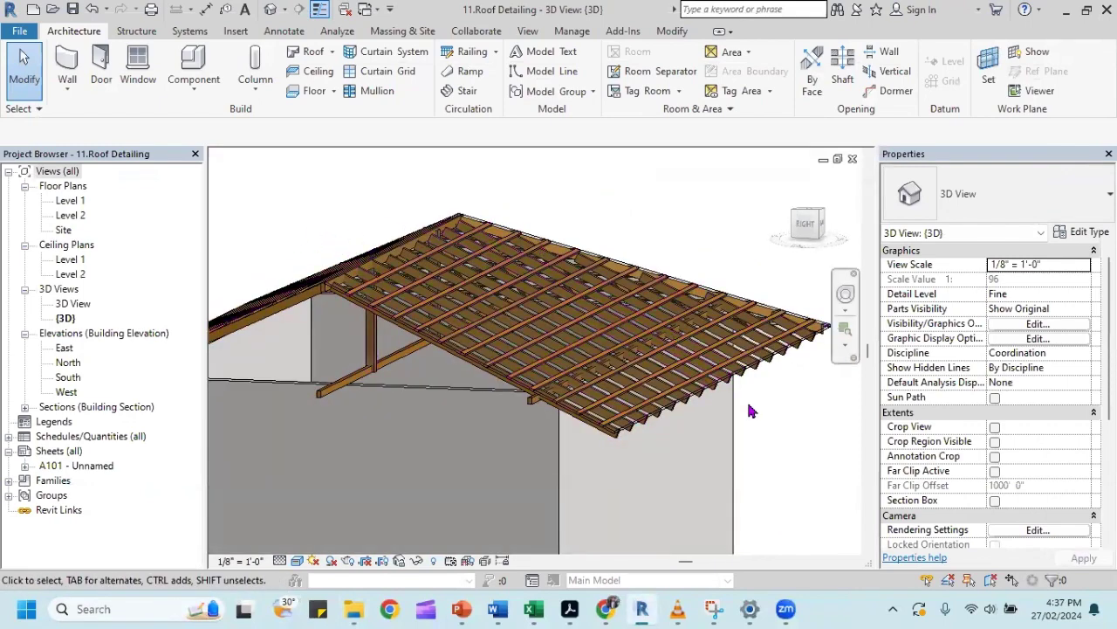
pyautogui.scroll(1, 686, 443)
pyautogui.scroll(1, 668, 438)
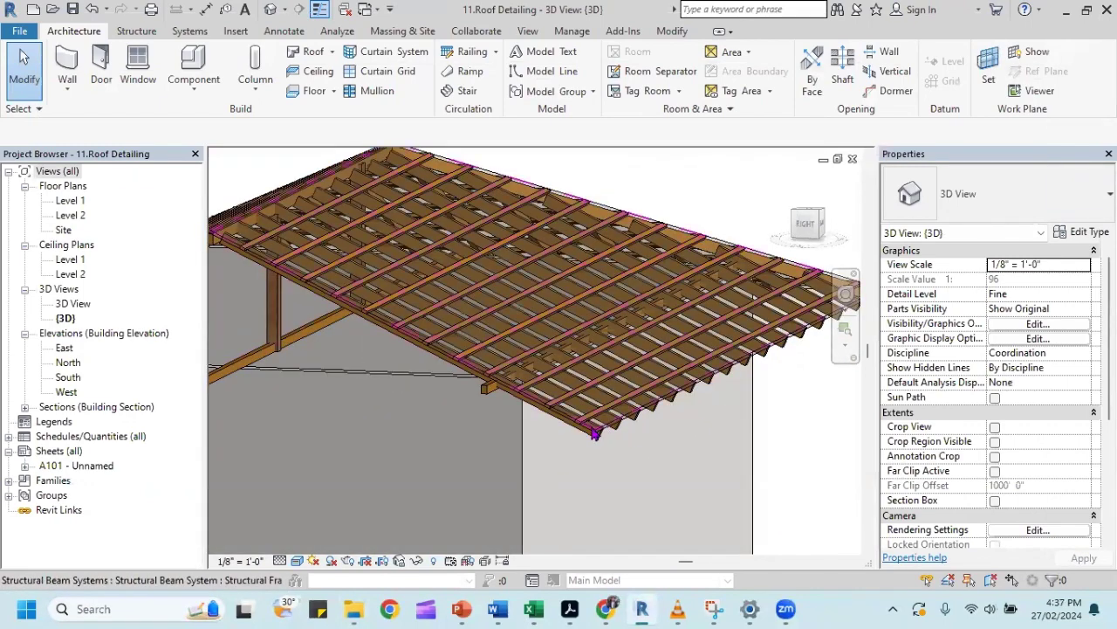
pyautogui.scroll(1, 593, 435)
pyautogui.scroll(1, 597, 438)
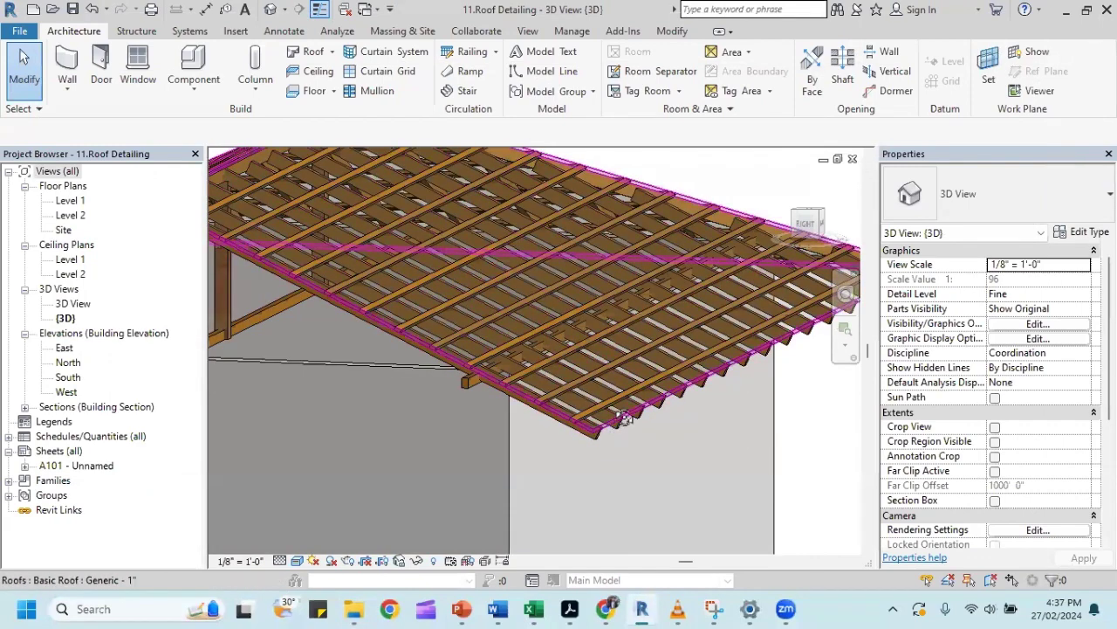
pyautogui.moveTo(625, 419)
pyautogui.keyDown('shift'); pyautogui.mouseDown(button='middle')
pyautogui.moveTo(638, 450)
pyautogui.moveTo(643, 429)
pyautogui.mouseUp(button='middle'); pyautogui.keyUp('shift')
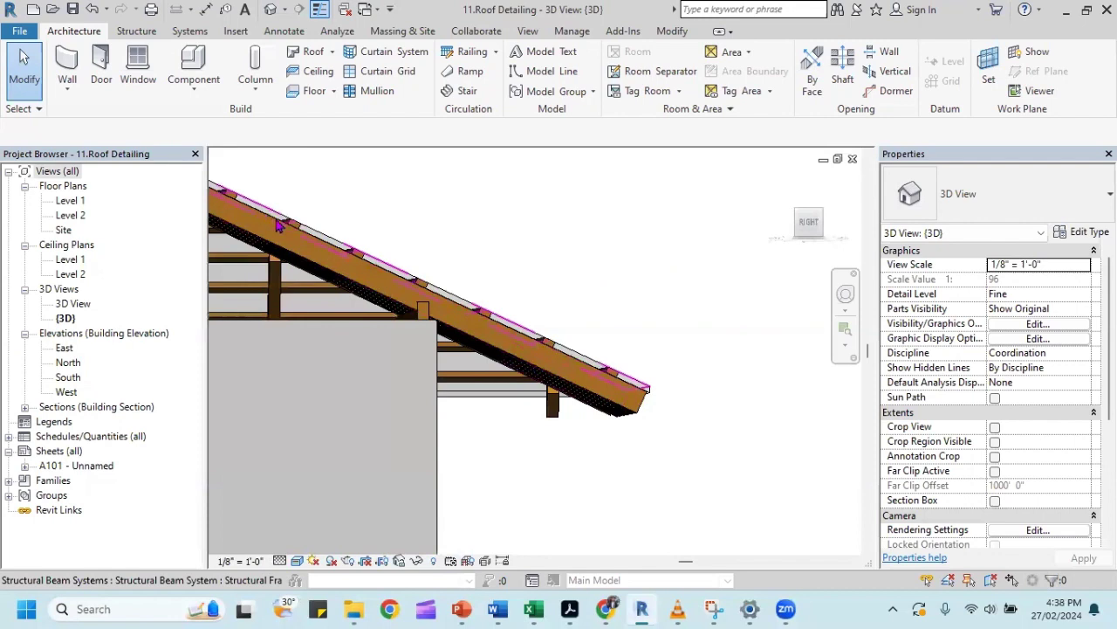
pyautogui.keyDown('shift'); pyautogui.moveTo(618, 312); pyautogui.dragTo(608, 430, button='middle'); pyautogui.keyUp('shift')
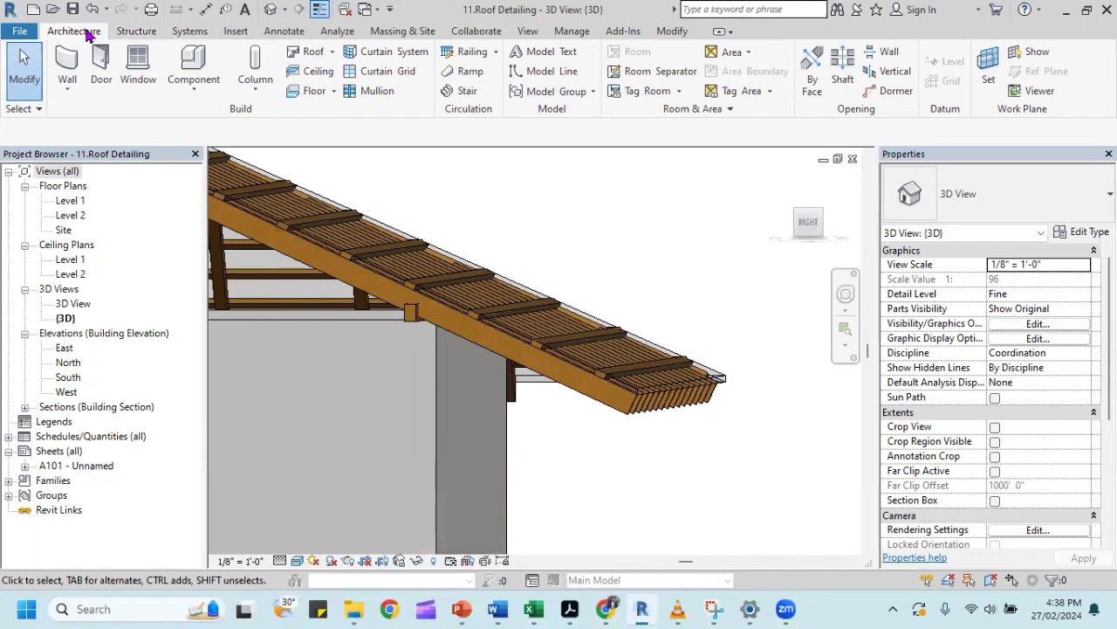
# Open and dismiss the Roof dropdown, then select the Timber : Rafter beam system on the slope.
pyautogui.click(332, 53)
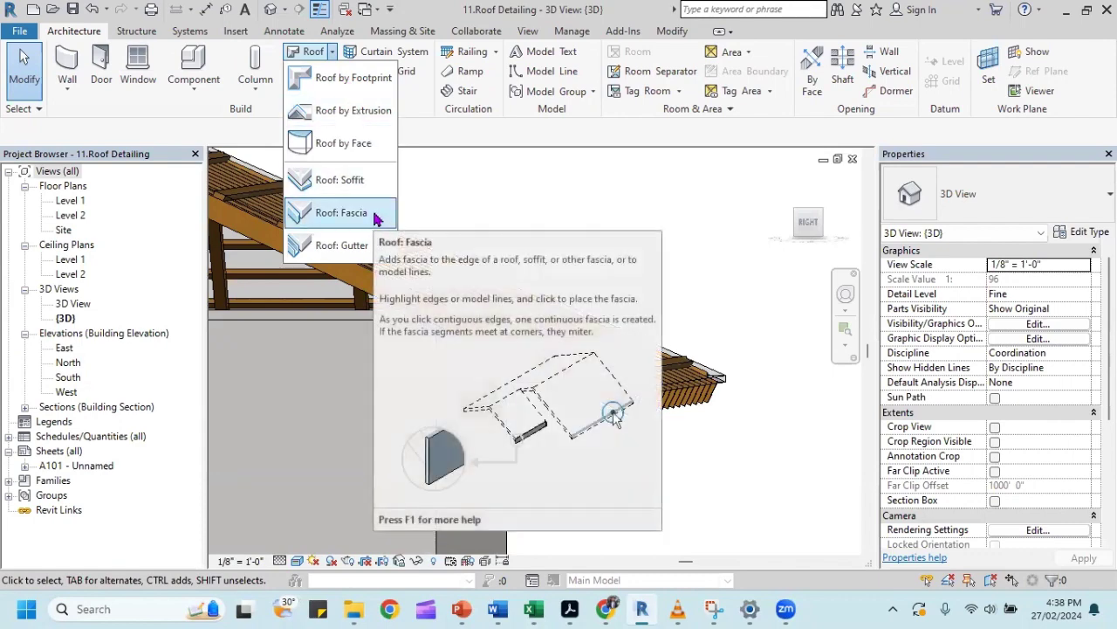
pyautogui.click(479, 206)
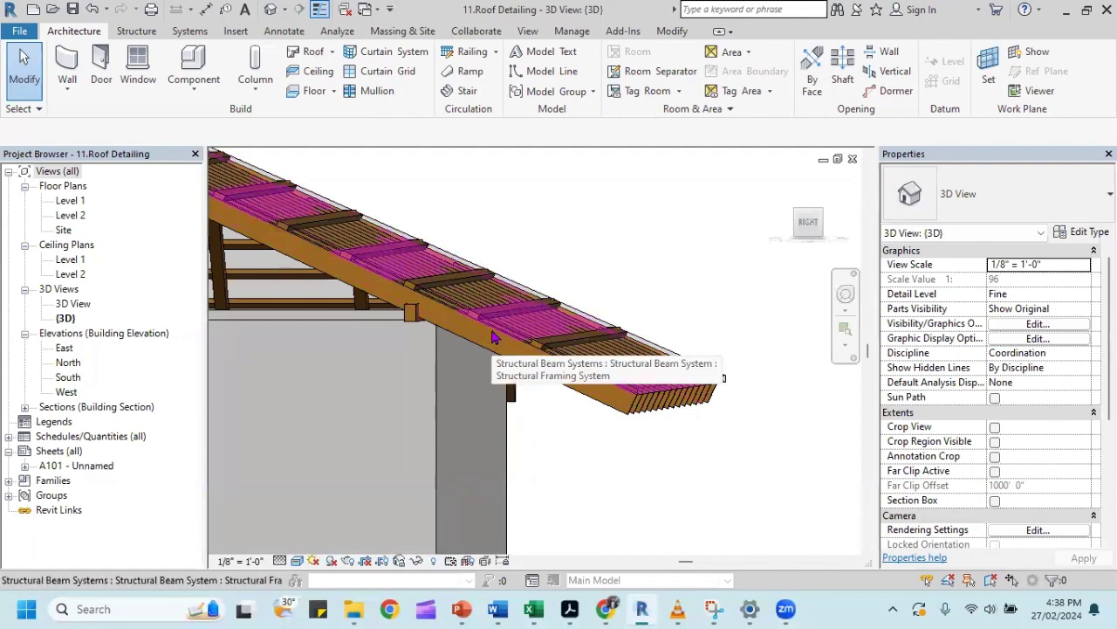
pyautogui.click(491, 337)
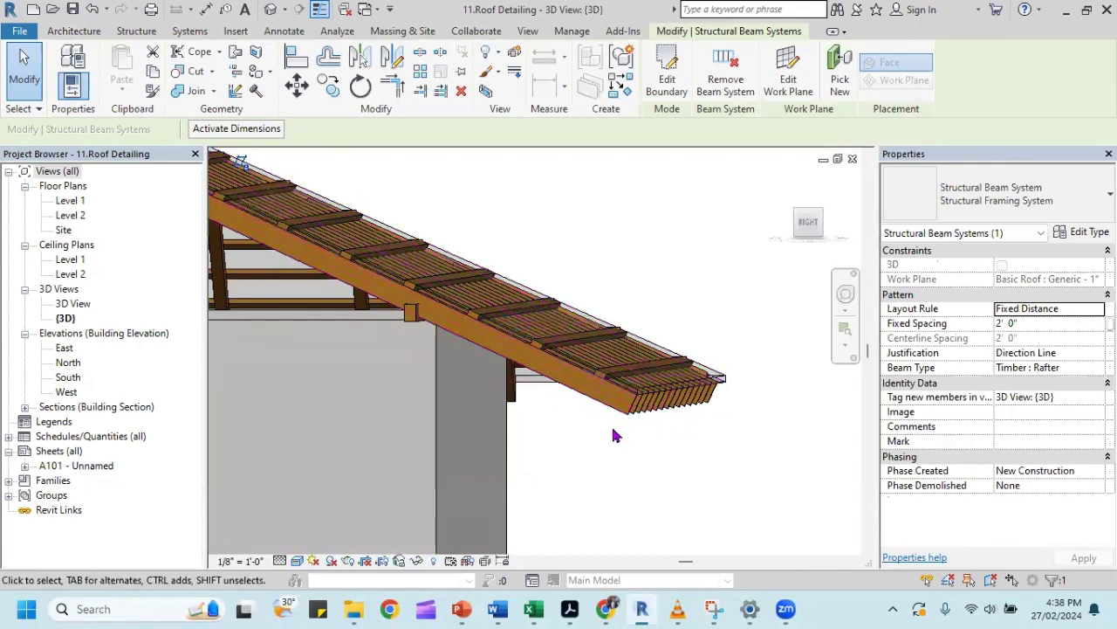
pyautogui.moveTo(662, 412)
pyautogui.keyDown('shift'); pyautogui.mouseDown(button='middle')
pyautogui.moveTo(731, 392)
pyautogui.moveTo(689, 421)
pyautogui.moveTo(657, 407)
pyautogui.mouseUp(button='middle'); pyautogui.keyUp('shift')
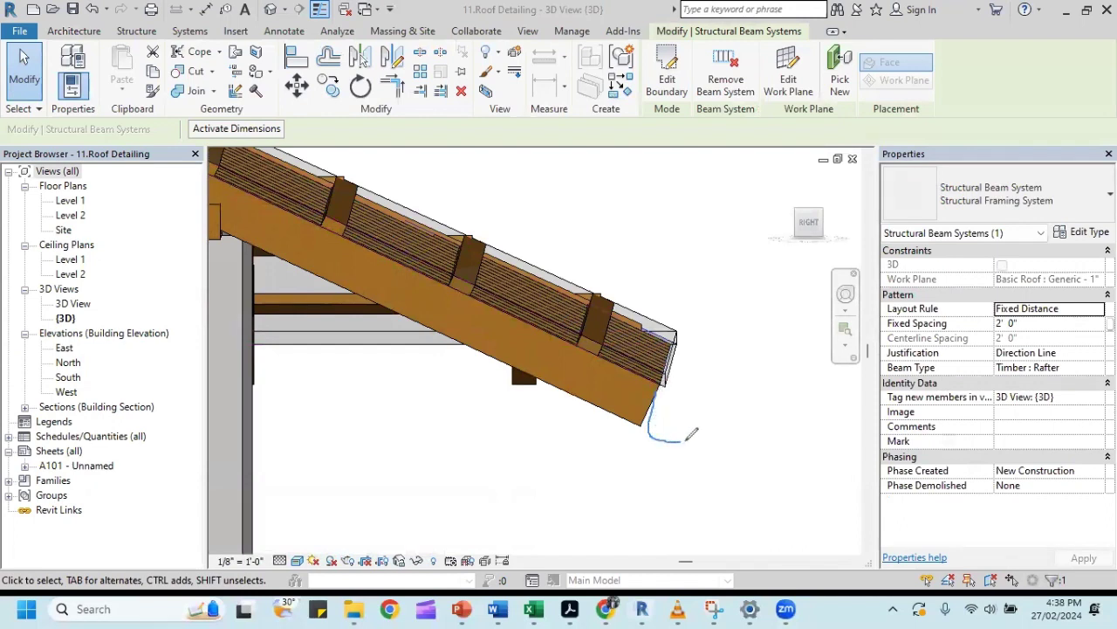
pyautogui.moveTo(689, 427); pyautogui.dragTo(689, 397)
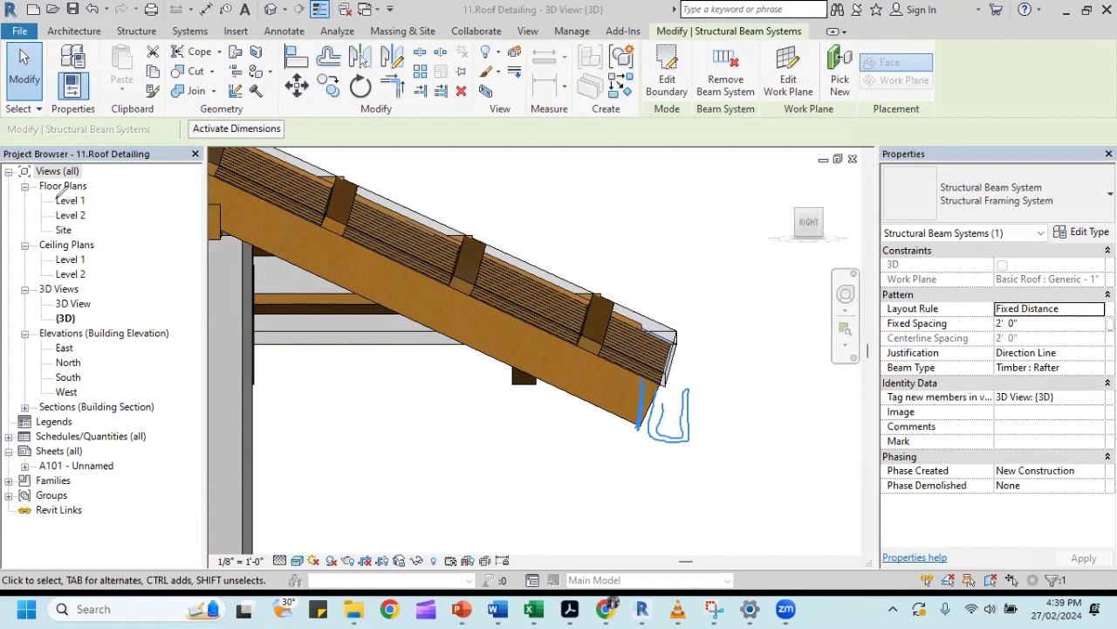
pyautogui.press('e')
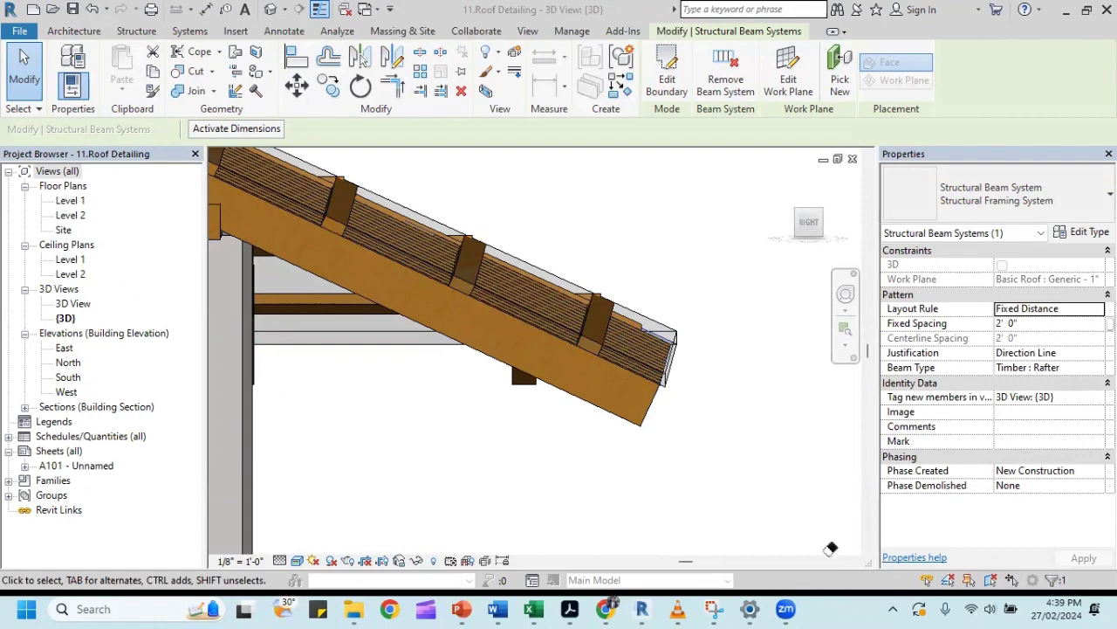
# Open Section 1 from Level 2 and delete the unwanted reference plane beside the rafter end.
pyautogui.doubleClick(77, 216)
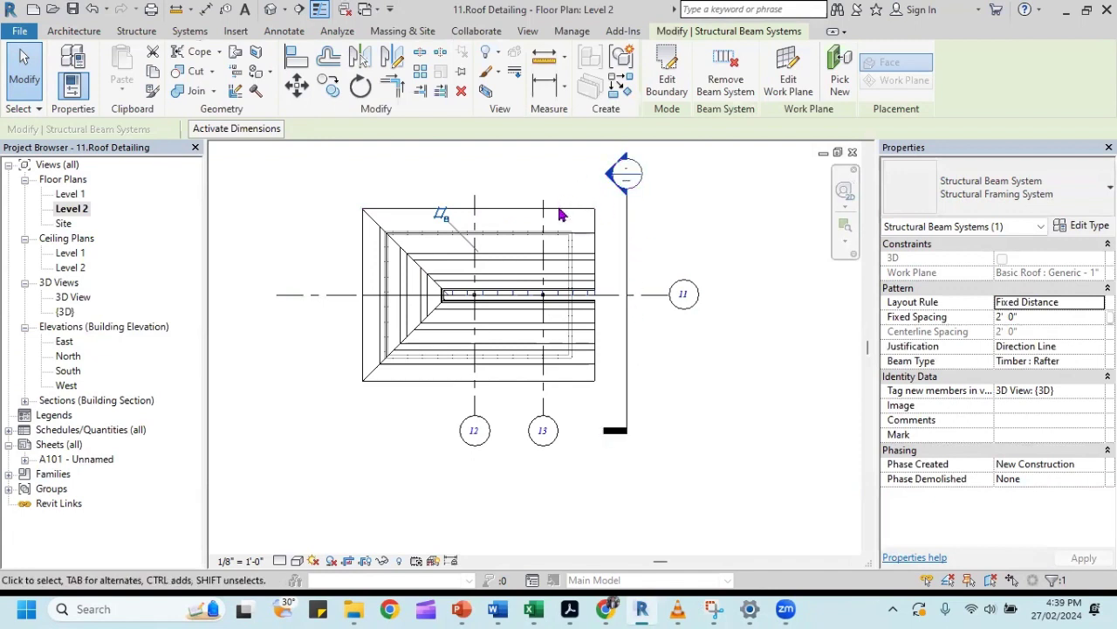
pyautogui.doubleClick(610, 183)
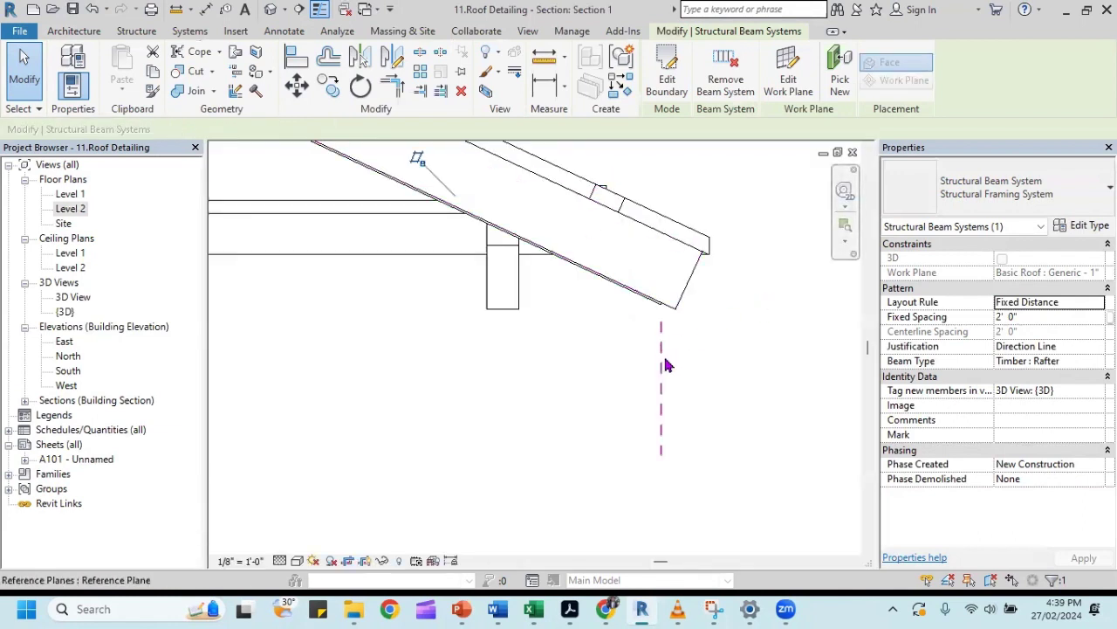
pyautogui.click(674, 365)
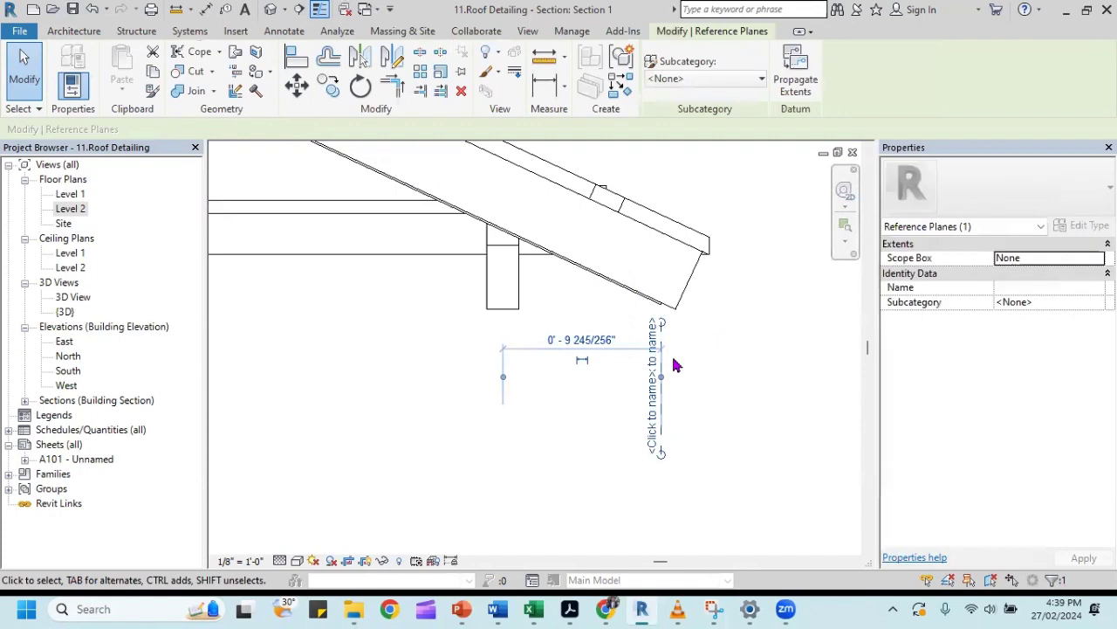
pyautogui.press('Delete')
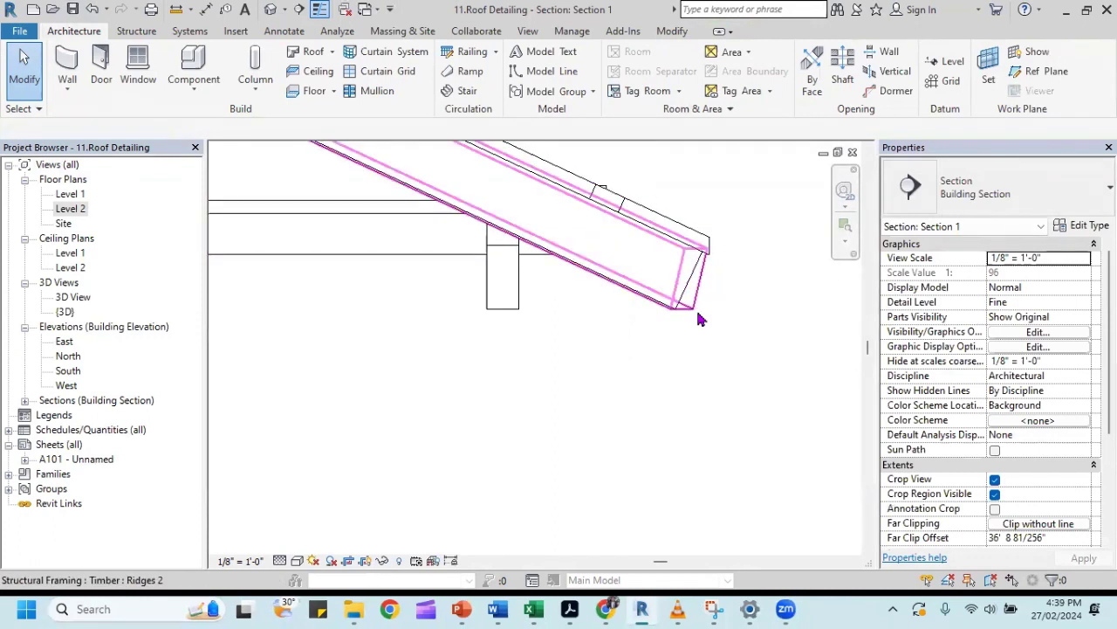
# Zoom out of Section 1 and reopen the Level 2 floor plan.
pyautogui.scroll(-1, 664, 302)
pyautogui.scroll(-2, 627, 284)
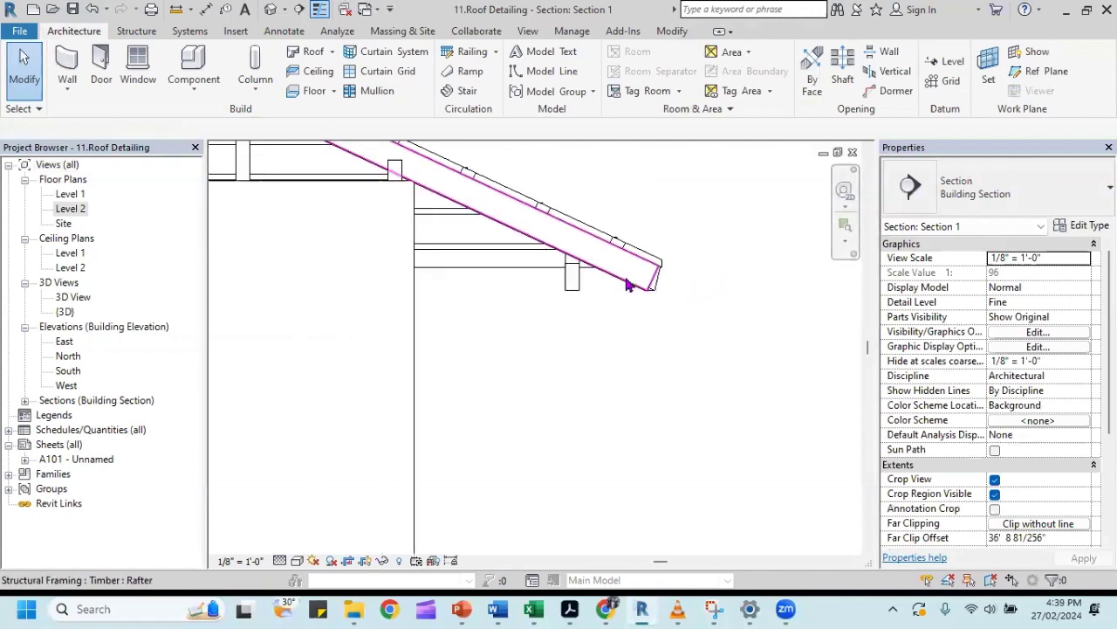
pyautogui.scroll(-2, 627, 285)
pyautogui.scroll(-1, 629, 281)
pyautogui.doubleClick(72, 210)
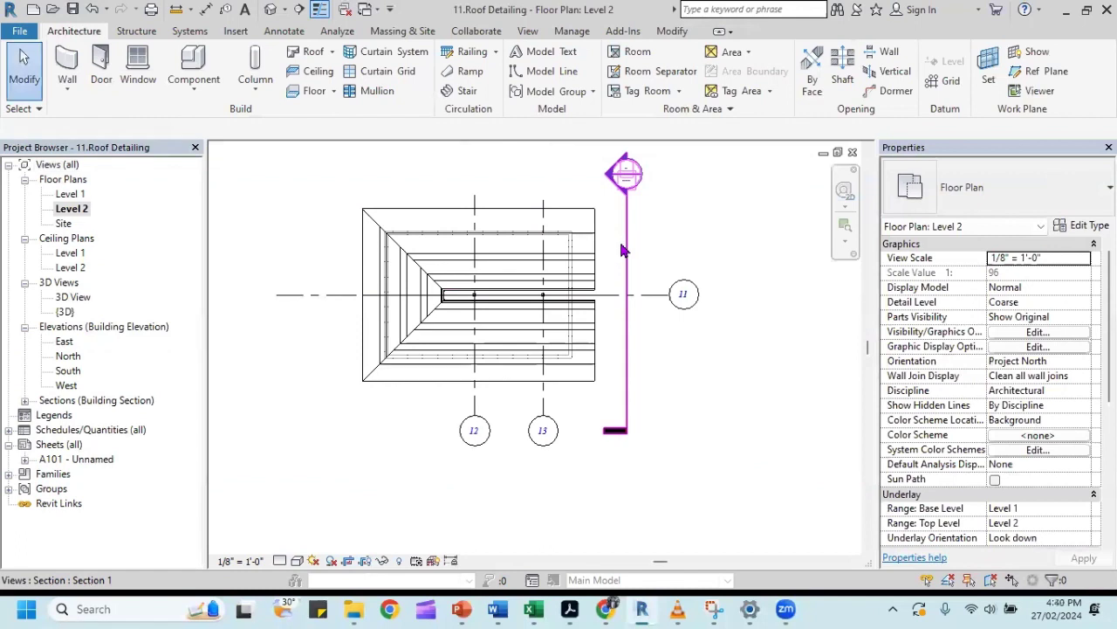
# Drag Section 1's far clip past the roof edge to a 39' 1 5/64" depth.
pyautogui.click(625, 251)
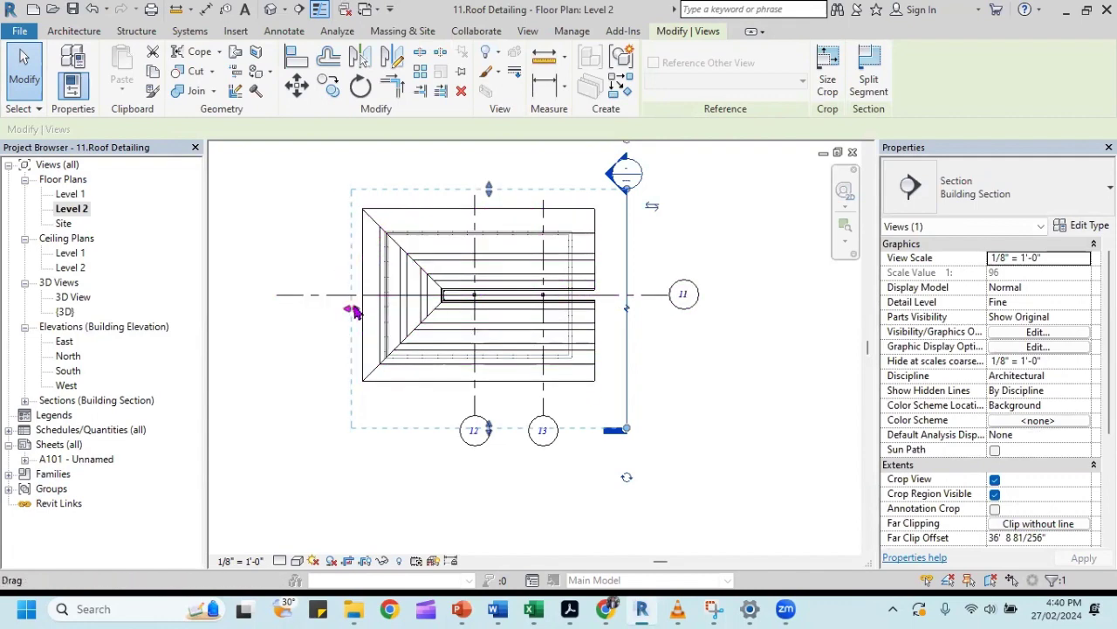
pyautogui.moveTo(353, 311)
pyautogui.mouseDown()
pyautogui.moveTo(503, 309)
pyautogui.moveTo(339, 304)
pyautogui.mouseUp()
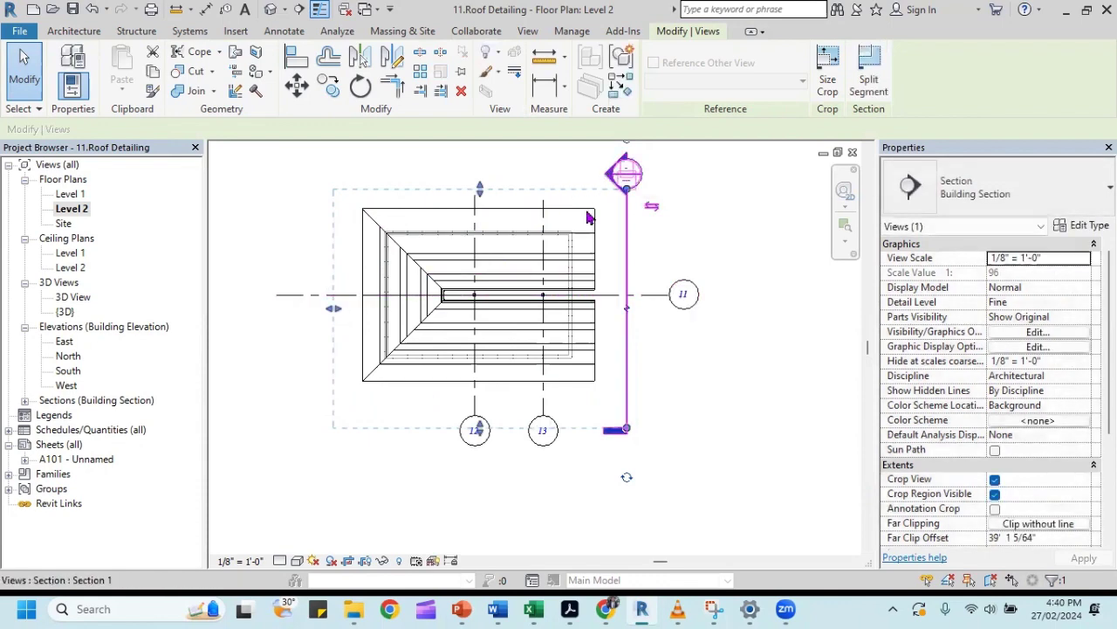
# Open Section 1 from its section head and zoom in on the rafter's sloped eave end.
pyautogui.click(672, 186)
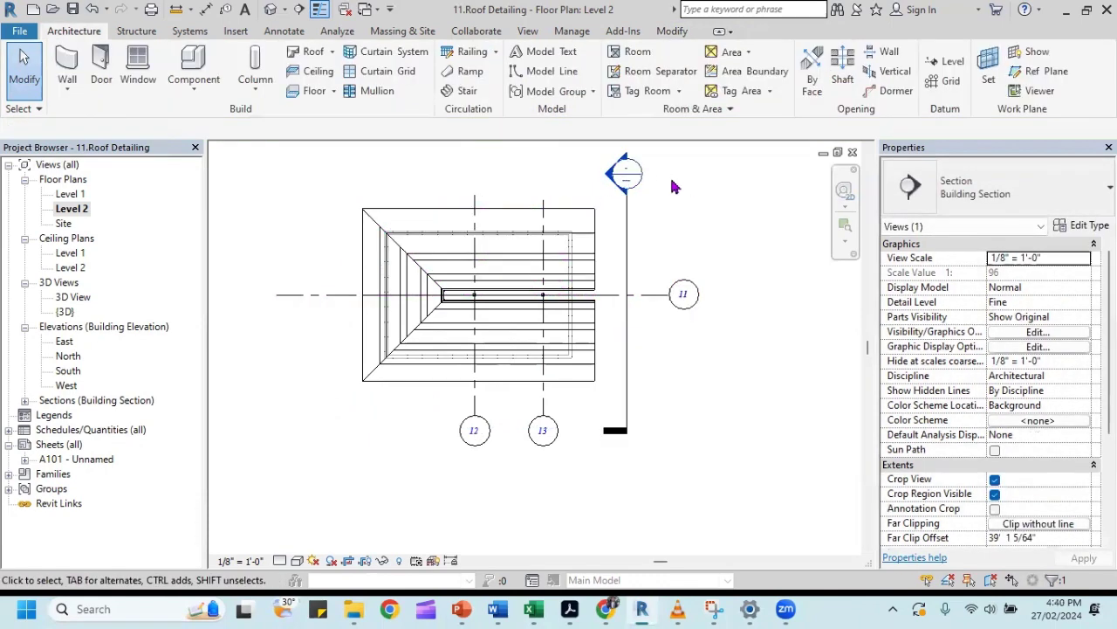
pyautogui.doubleClick(605, 173)
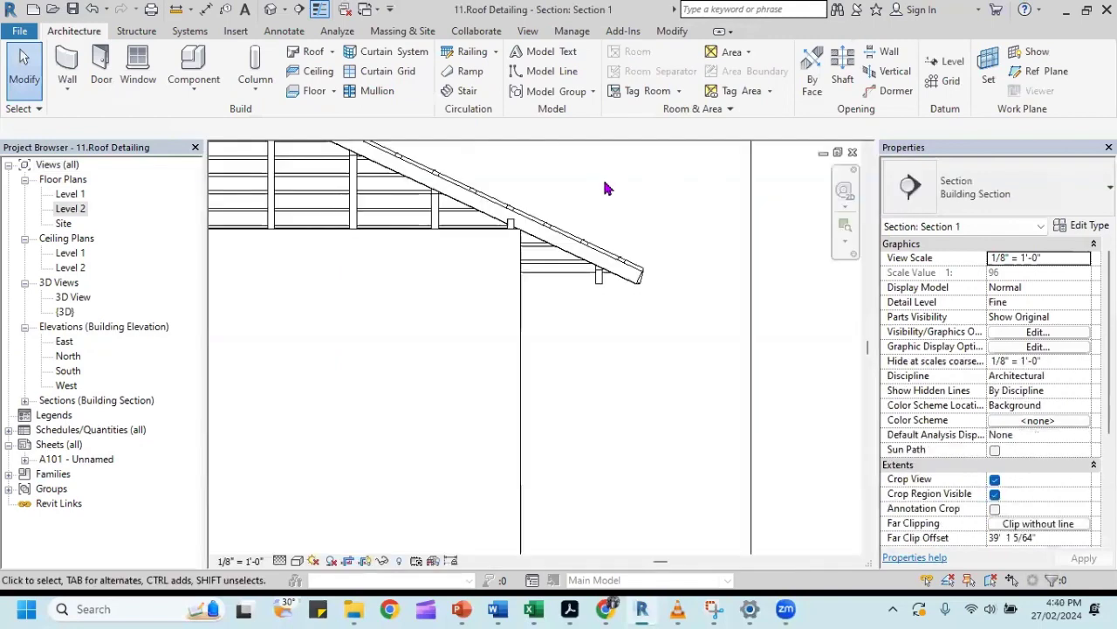
pyautogui.scroll(2, 669, 270)
pyautogui.scroll(2, 672, 269)
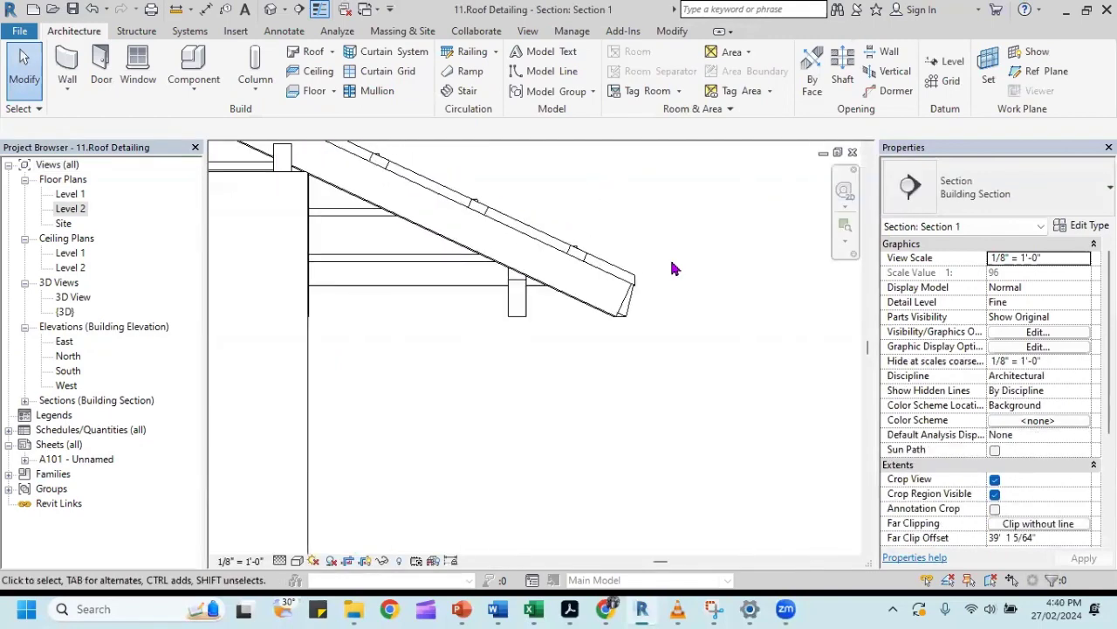
pyautogui.scroll(1, 667, 270)
pyautogui.scroll(1, 673, 301)
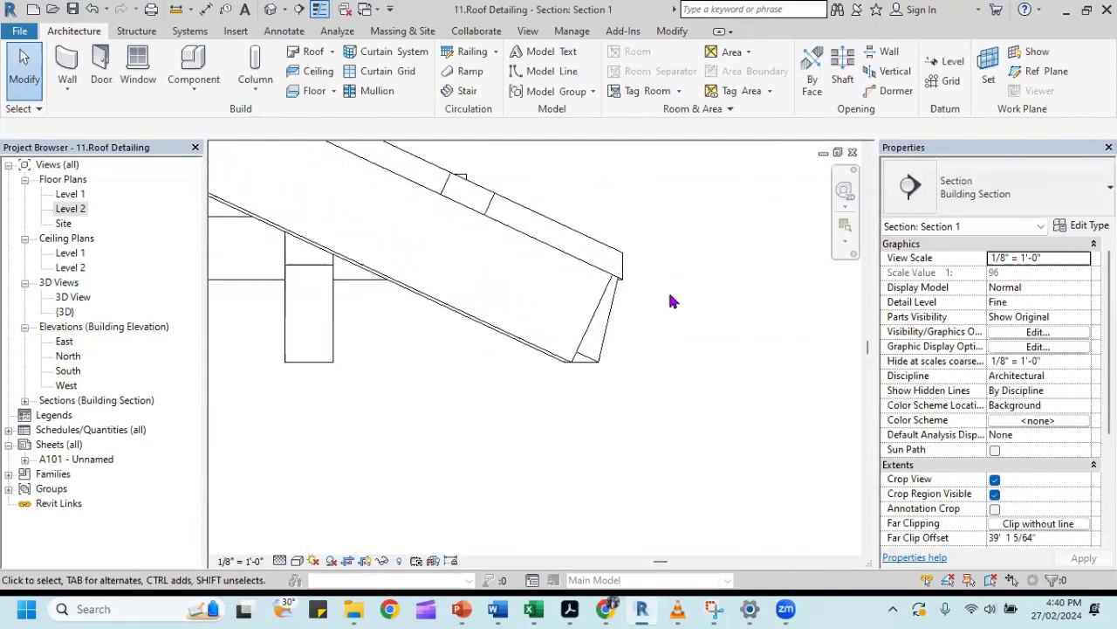
pyautogui.scroll(-1, 661, 274)
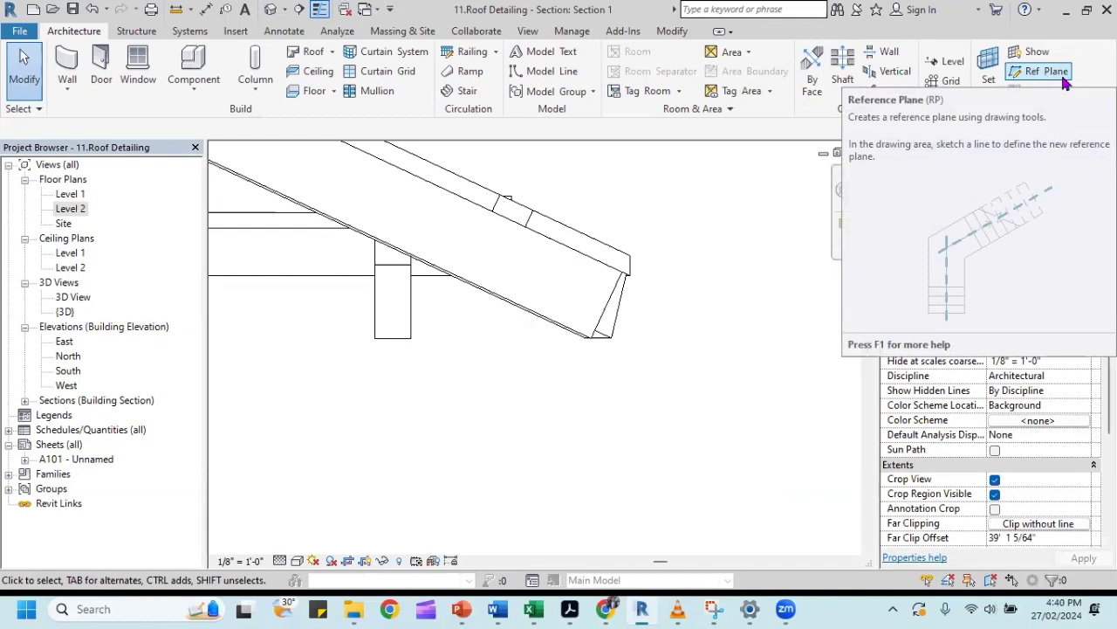
# Draw a vertical reference plane at -0' 3" offset down from the rafter's eave end.
pyautogui.click(1064, 79)
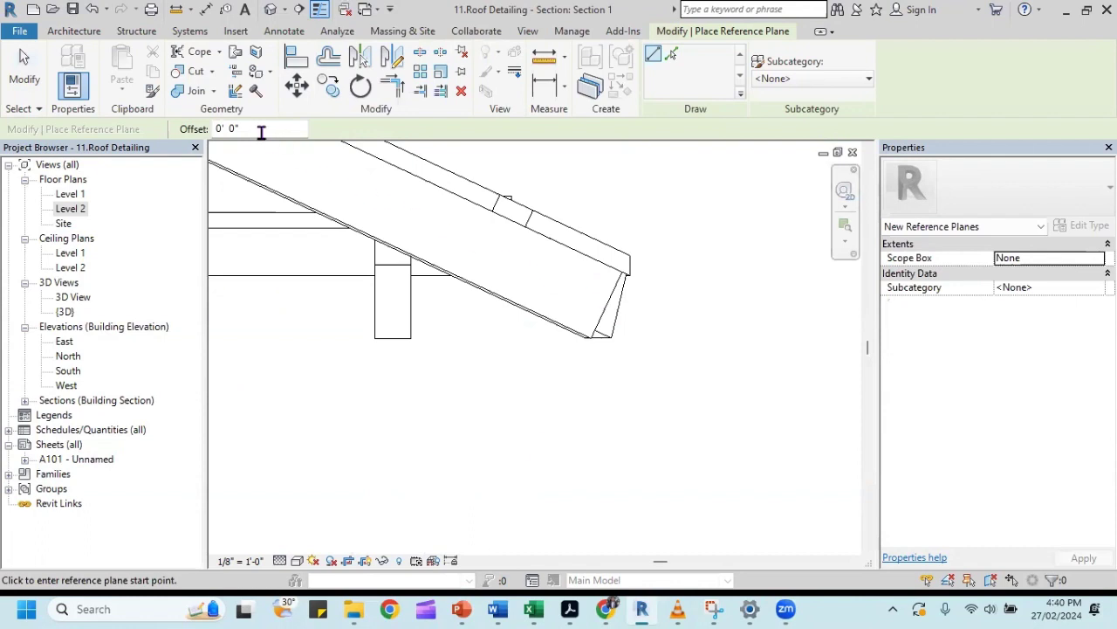
pyautogui.moveTo(234, 127); pyautogui.dragTo(209, 129)
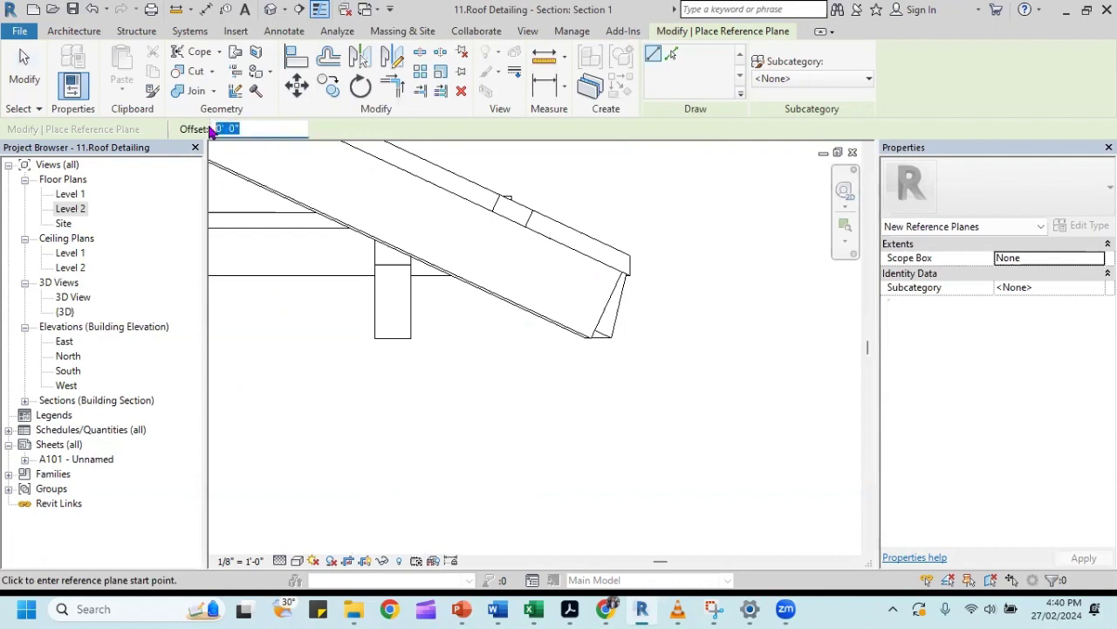
pyautogui.write('-')
pyautogui.click(629, 278)
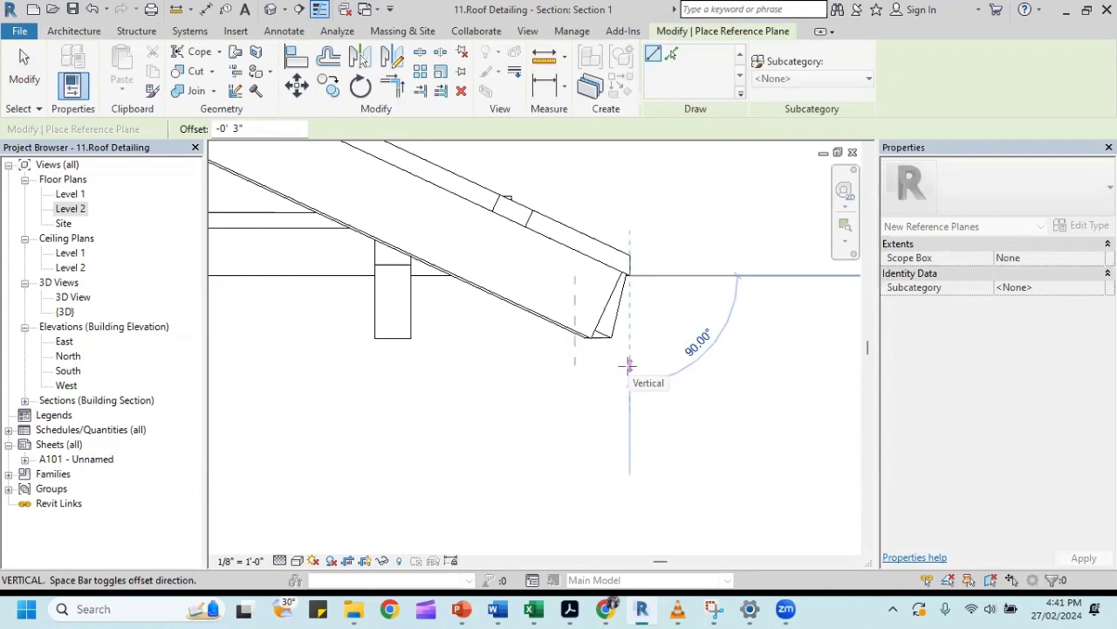
pyautogui.click(630, 364)
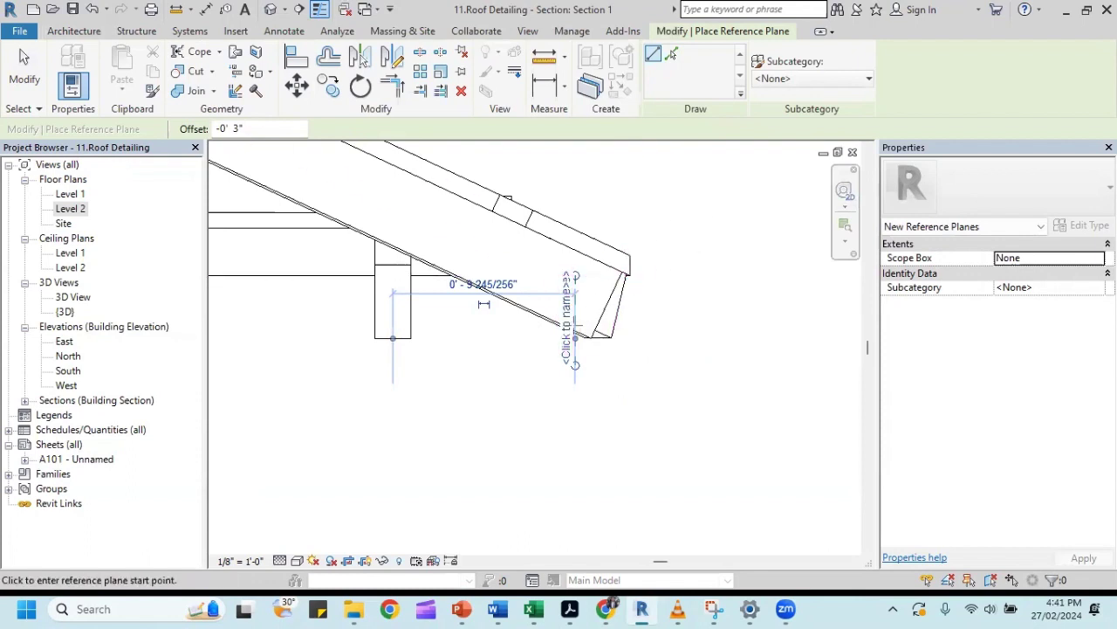
pyautogui.press('Escape')
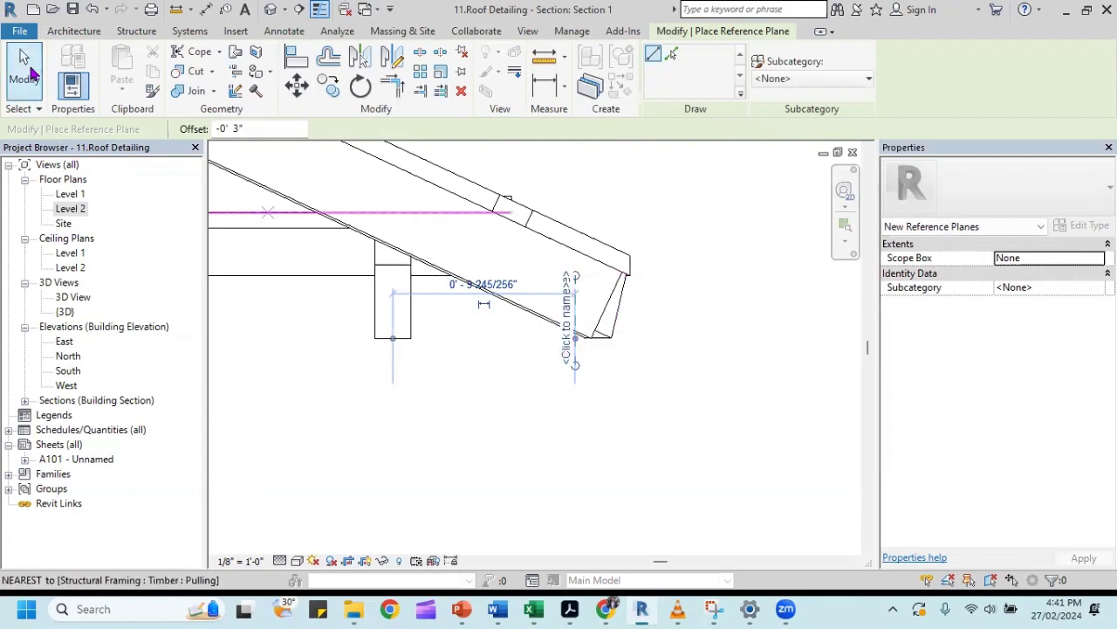
pyautogui.press('Escape')
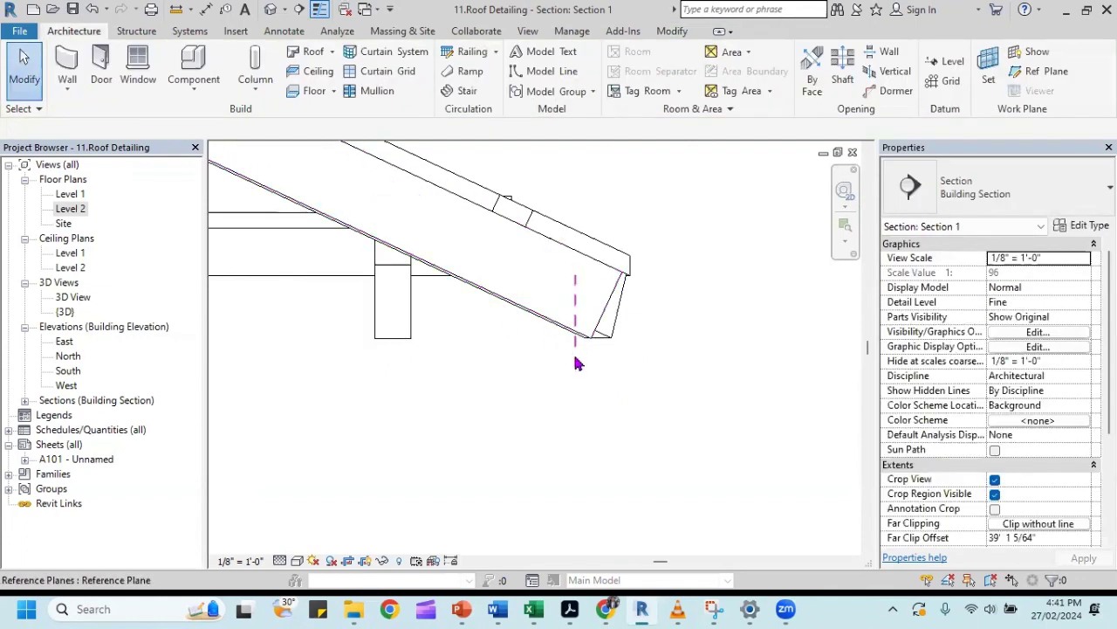
# Extend the new reference plane's ends well above and below the rafter.
pyautogui.click(575, 363)
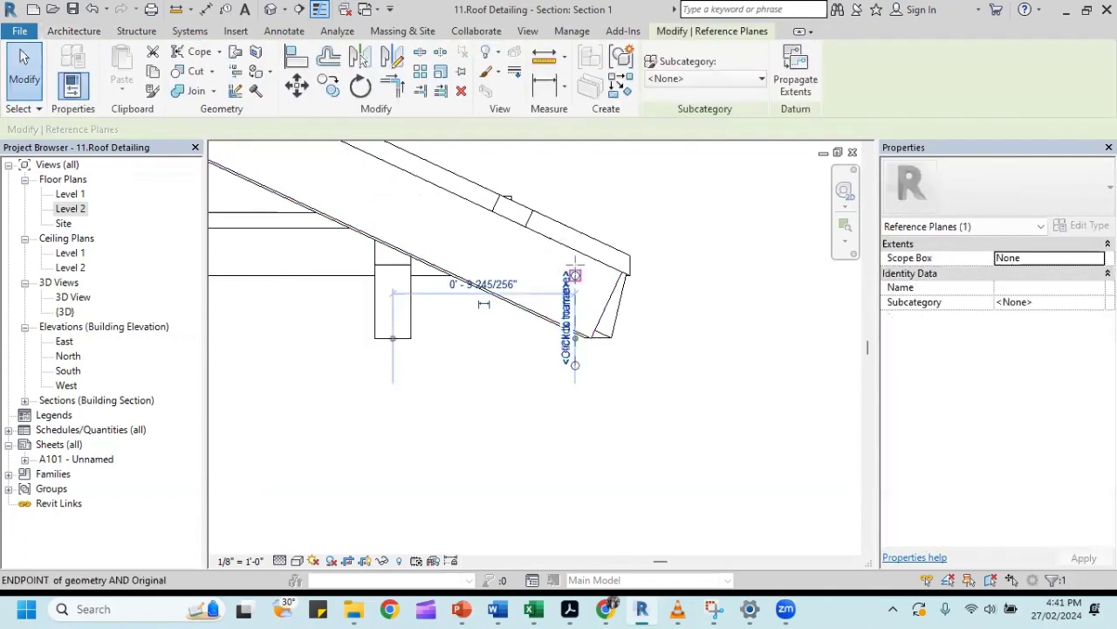
pyautogui.moveTo(572, 220); pyautogui.dragTo(573, 173)
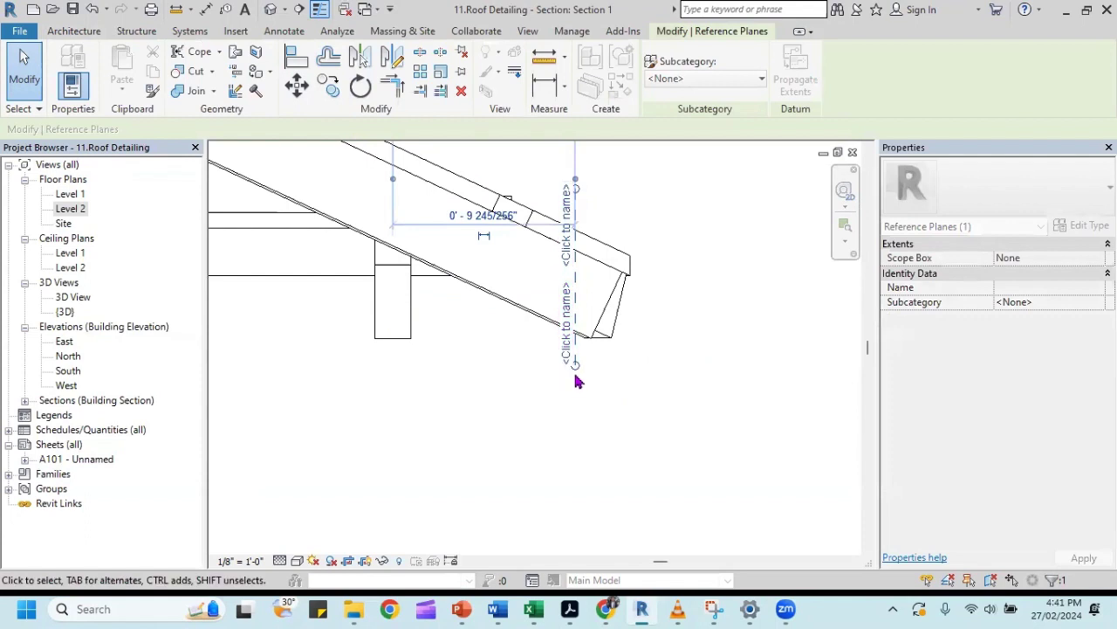
pyautogui.moveTo(578, 384); pyautogui.dragTo(576, 415)
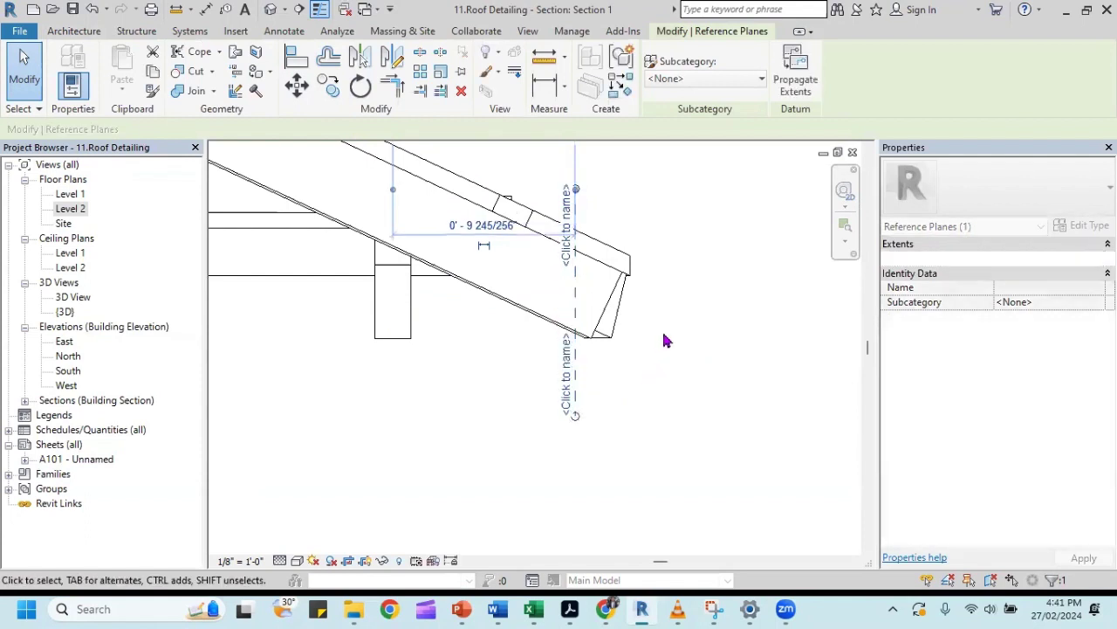
pyautogui.click(640, 290)
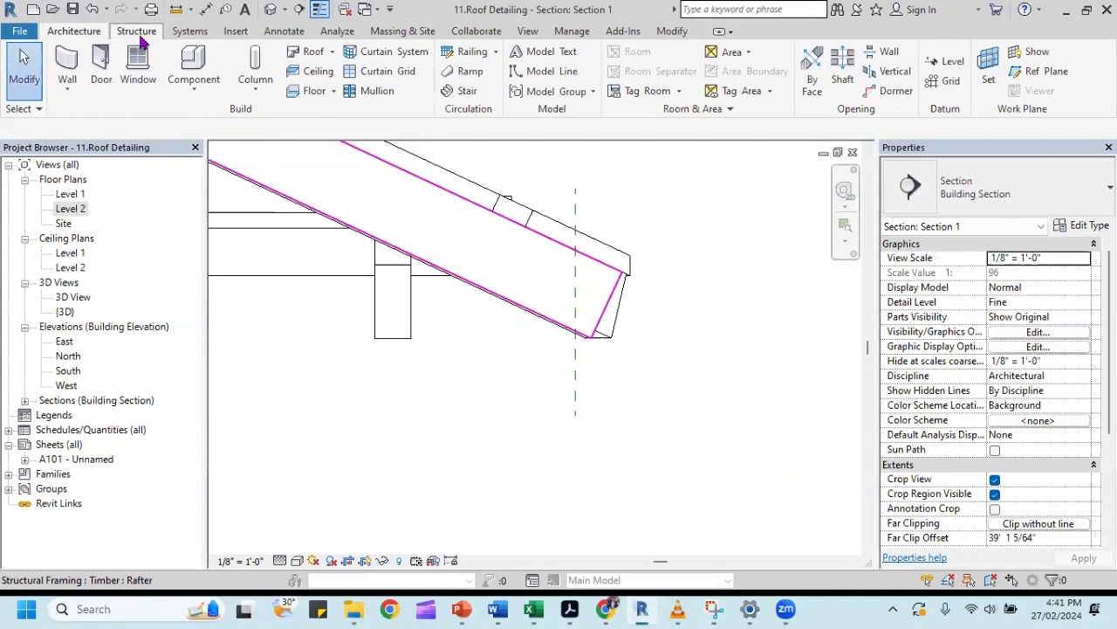
# Use Cut Geometry to cut the rafter tail at the vertical reference plane.
pyautogui.click(678, 40)
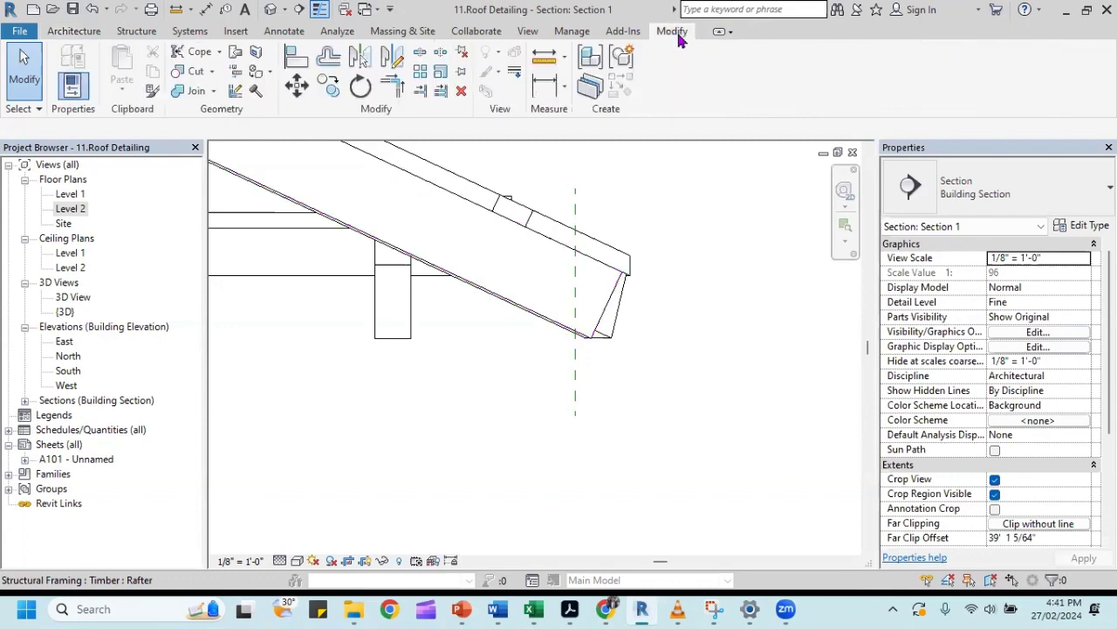
pyautogui.click(278, 194)
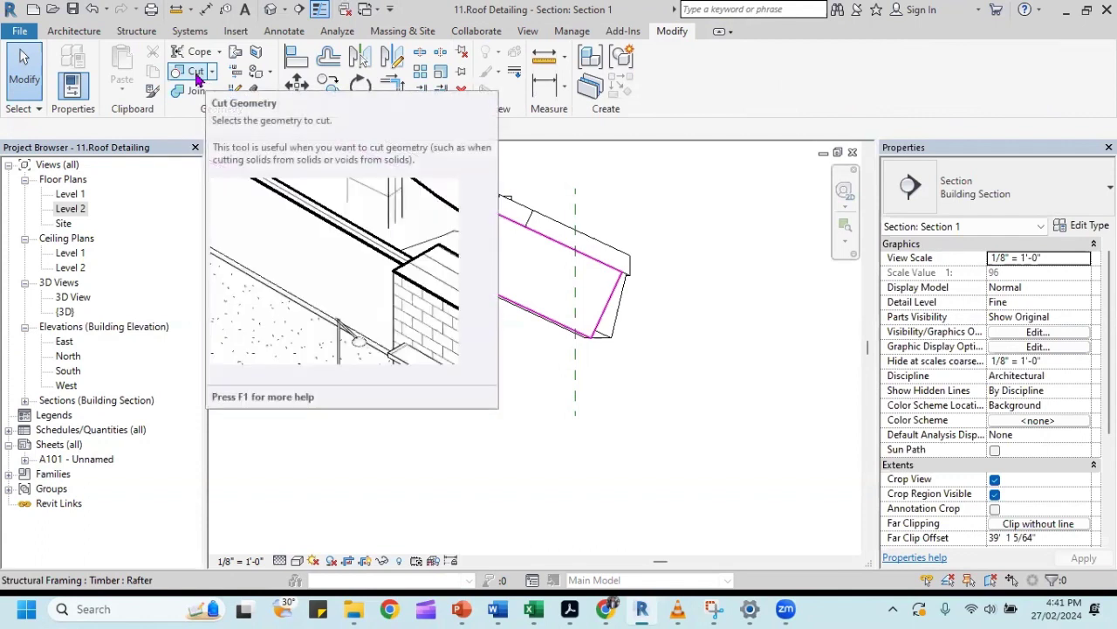
pyautogui.click(196, 75)
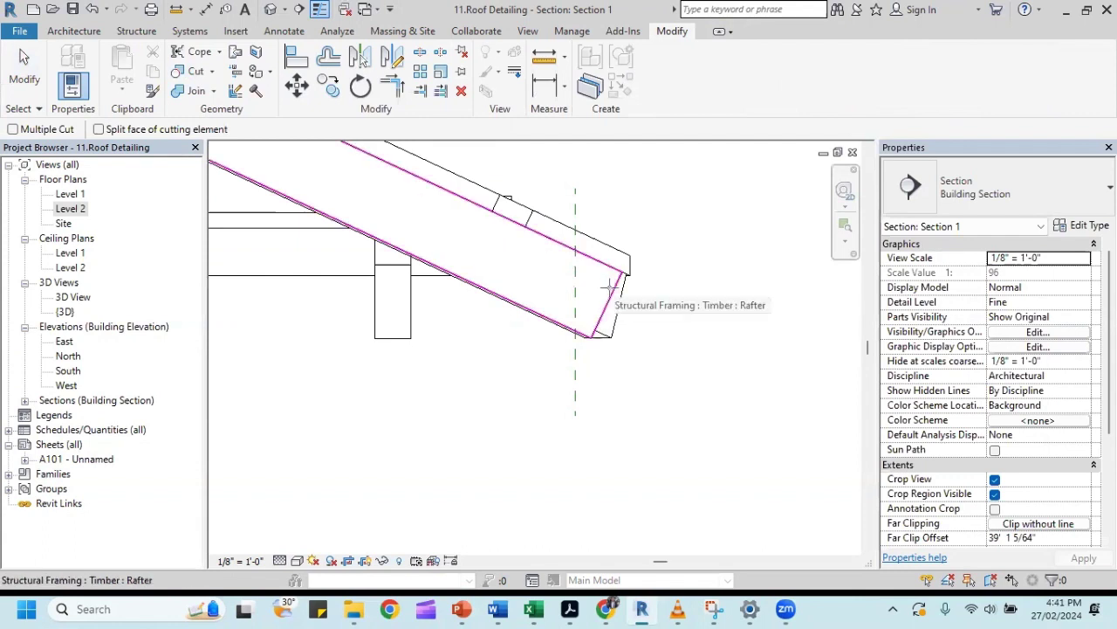
pyautogui.click(608, 286)
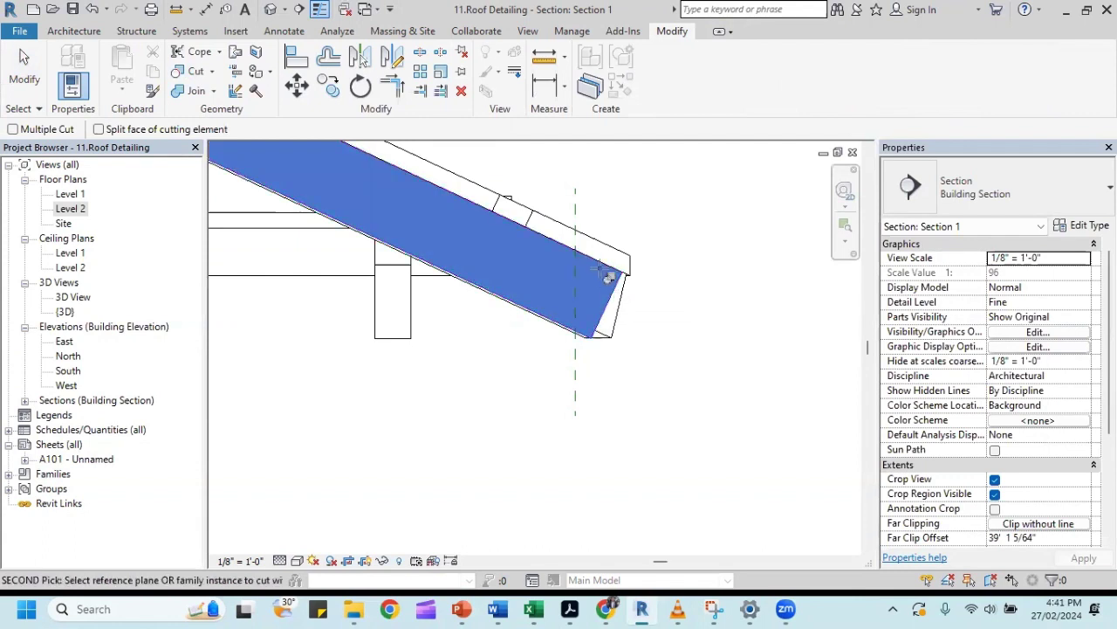
pyautogui.click(575, 214)
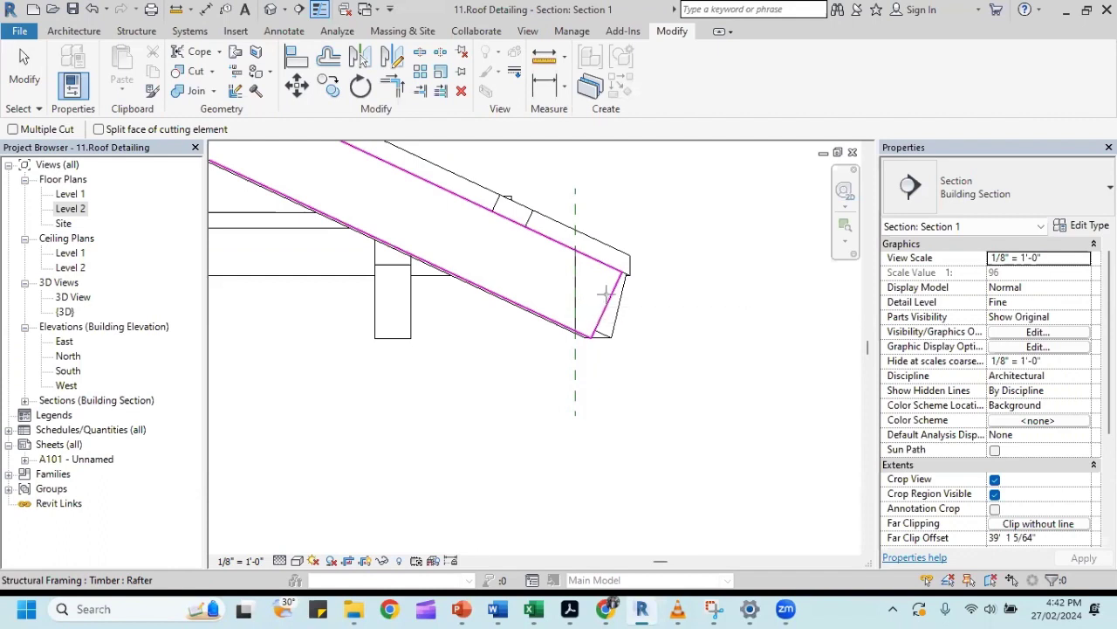
pyautogui.click(621, 300)
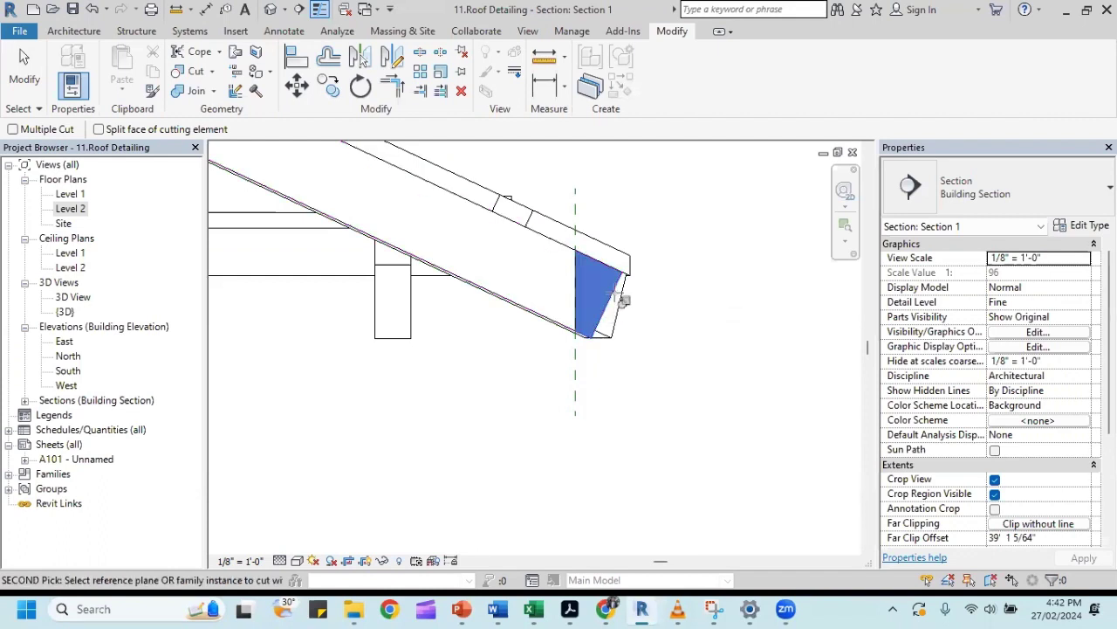
pyautogui.click(578, 230)
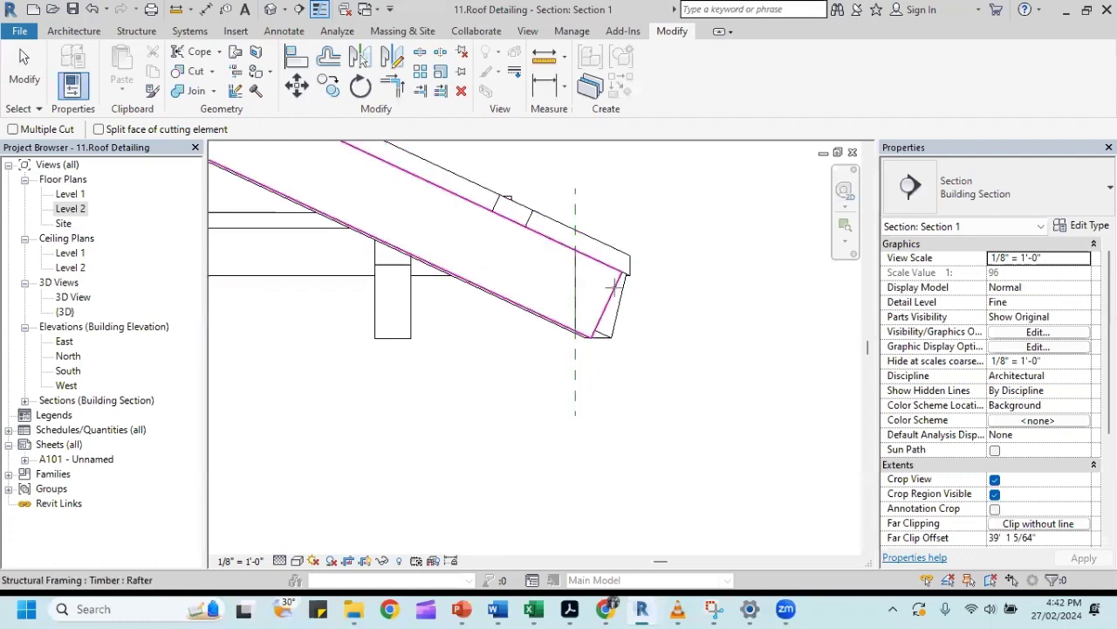
pyautogui.click(623, 295)
pyautogui.click(576, 208)
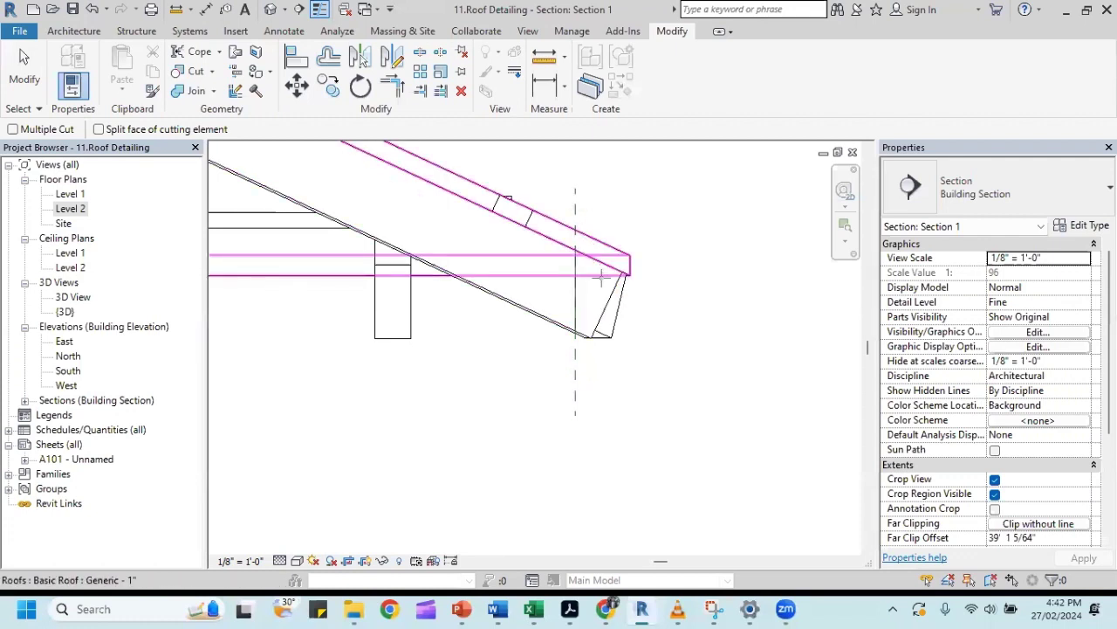
pyautogui.click(615, 293)
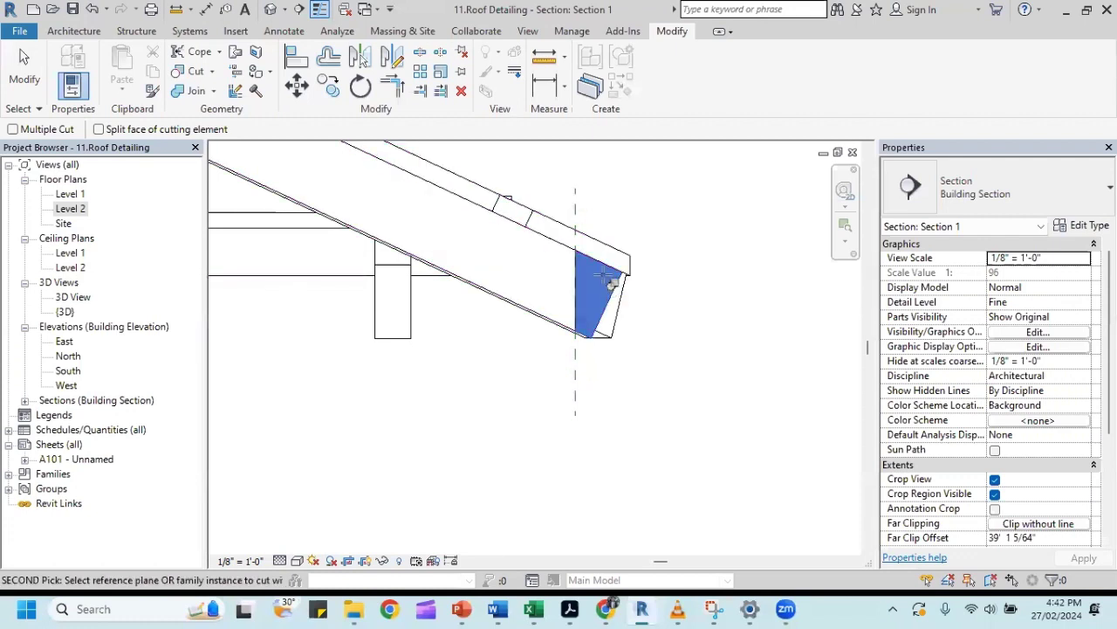
pyautogui.click(575, 211)
# Repeat the rafter-then-plane cut on the remaining rafters until all end at the plane.
pyautogui.click(598, 281)
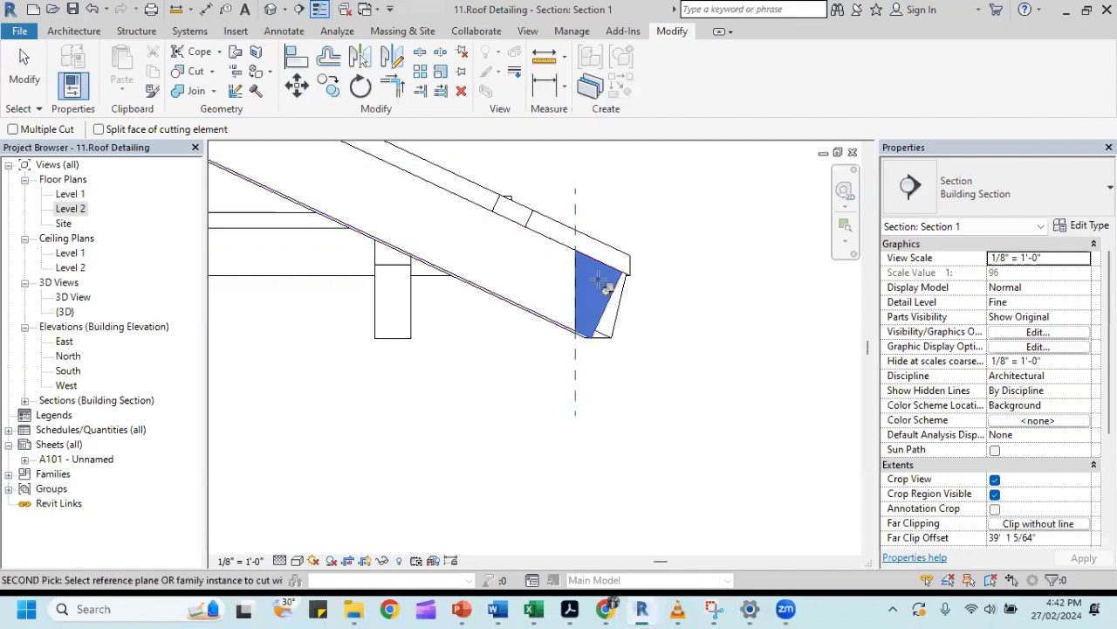
pyautogui.click(576, 210)
pyautogui.click(571, 216)
pyautogui.click(575, 215)
pyautogui.click(614, 309)
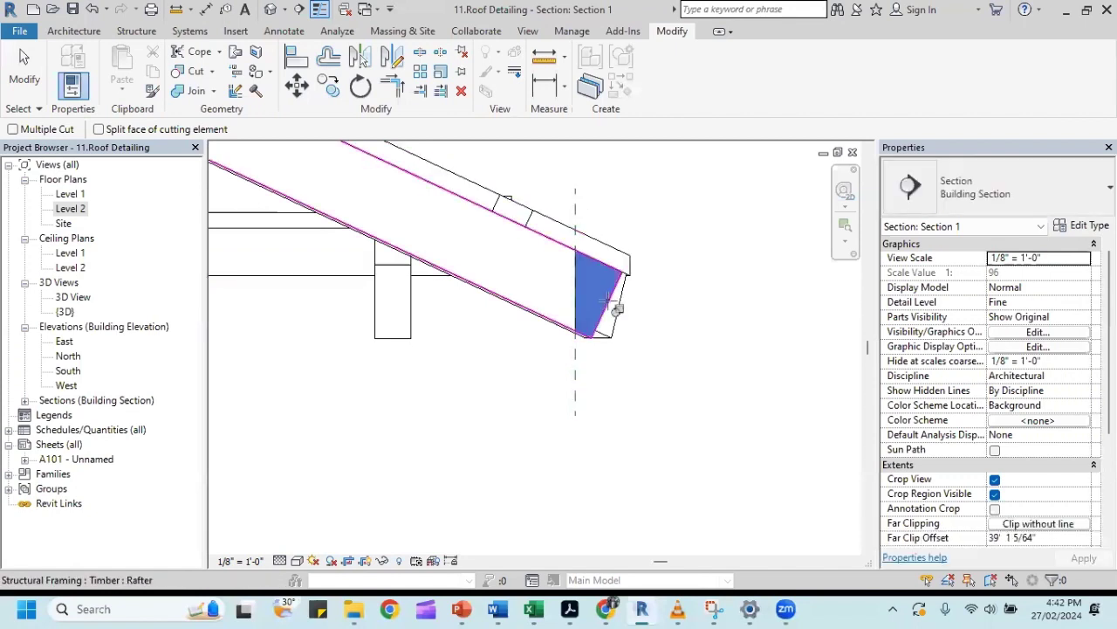
pyautogui.click(576, 220)
pyautogui.click(579, 231)
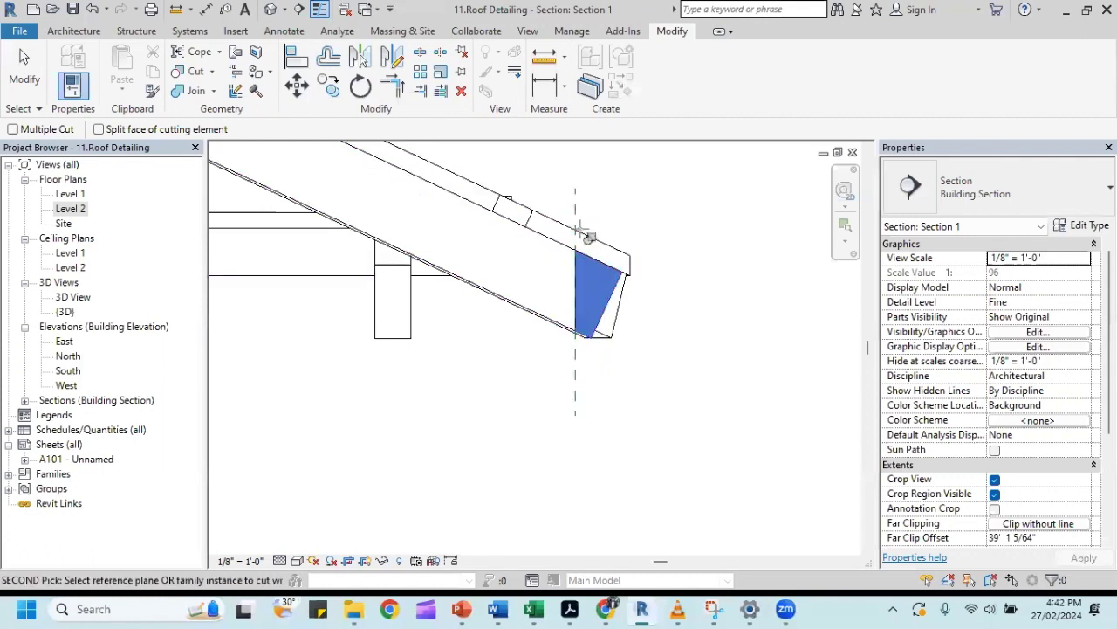
pyautogui.click(575, 213)
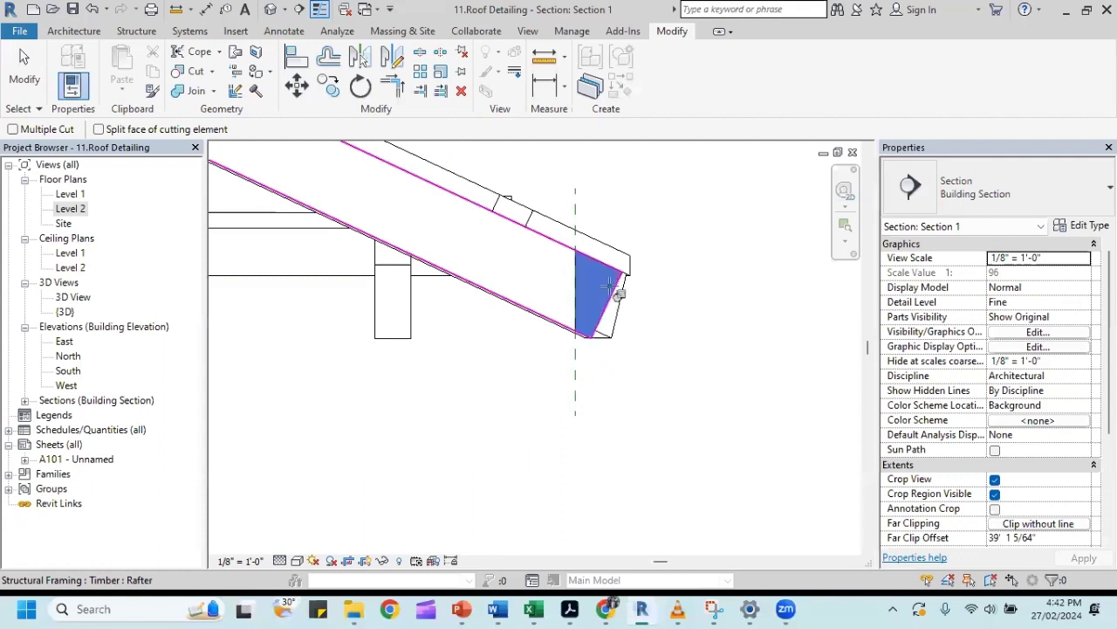
pyautogui.click(575, 211)
pyautogui.click(575, 229)
pyautogui.click(597, 238)
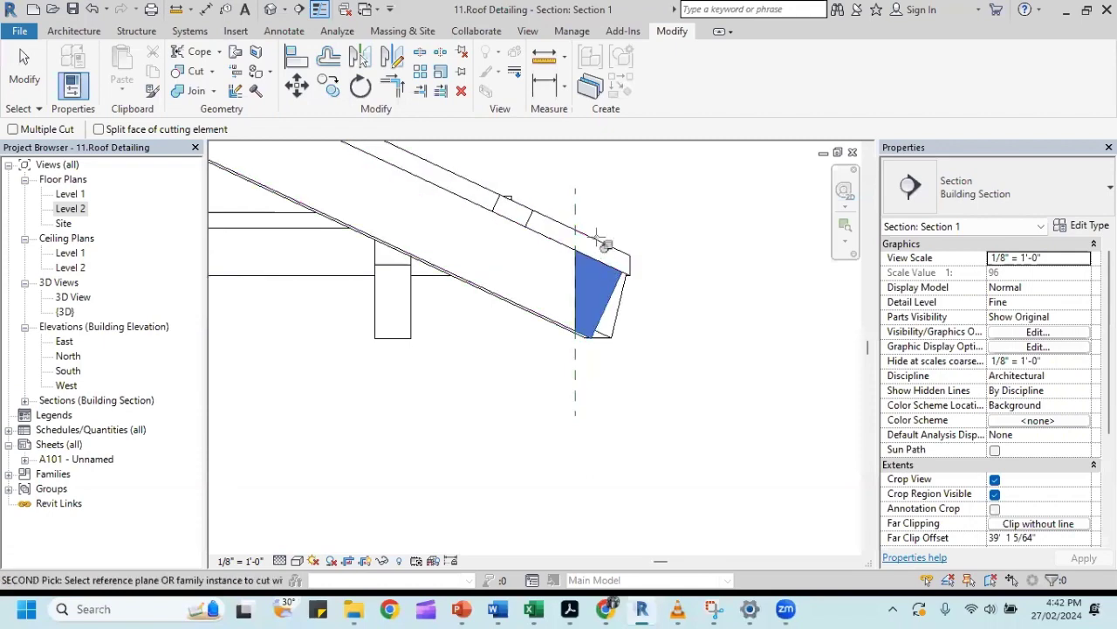
pyautogui.click(576, 212)
pyautogui.click(579, 219)
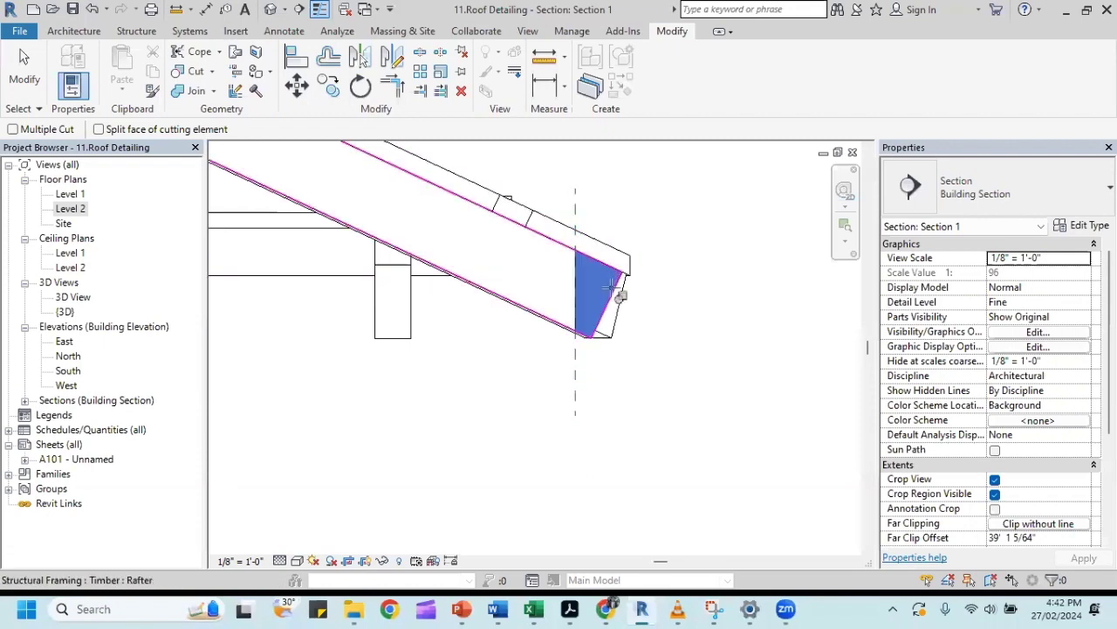
pyautogui.click(575, 211)
pyautogui.click(577, 224)
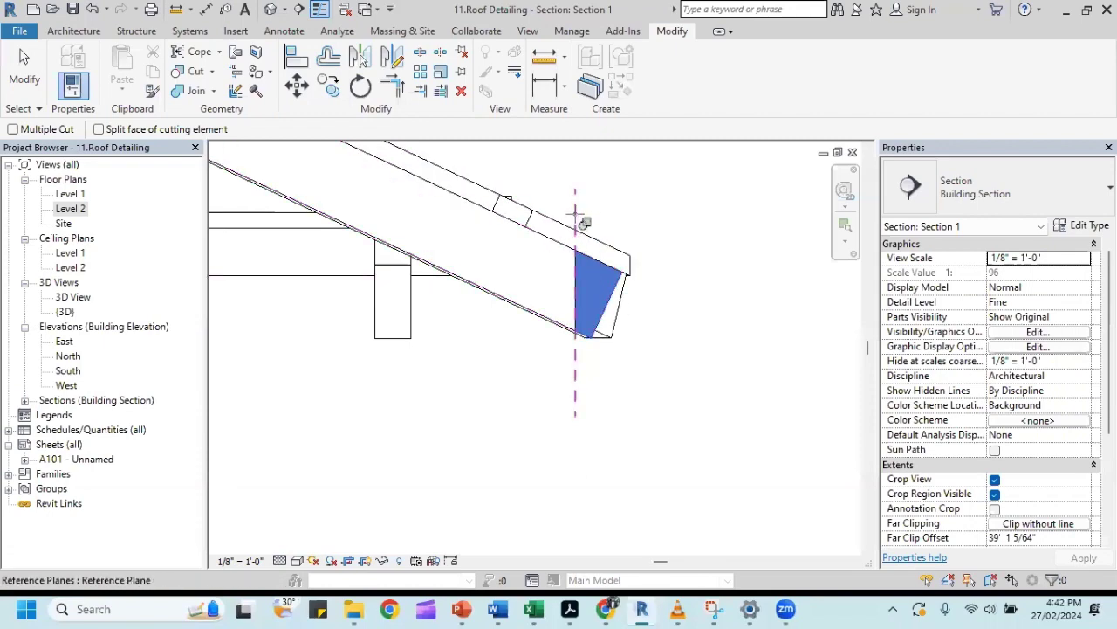
pyautogui.click(575, 212)
pyautogui.click(619, 303)
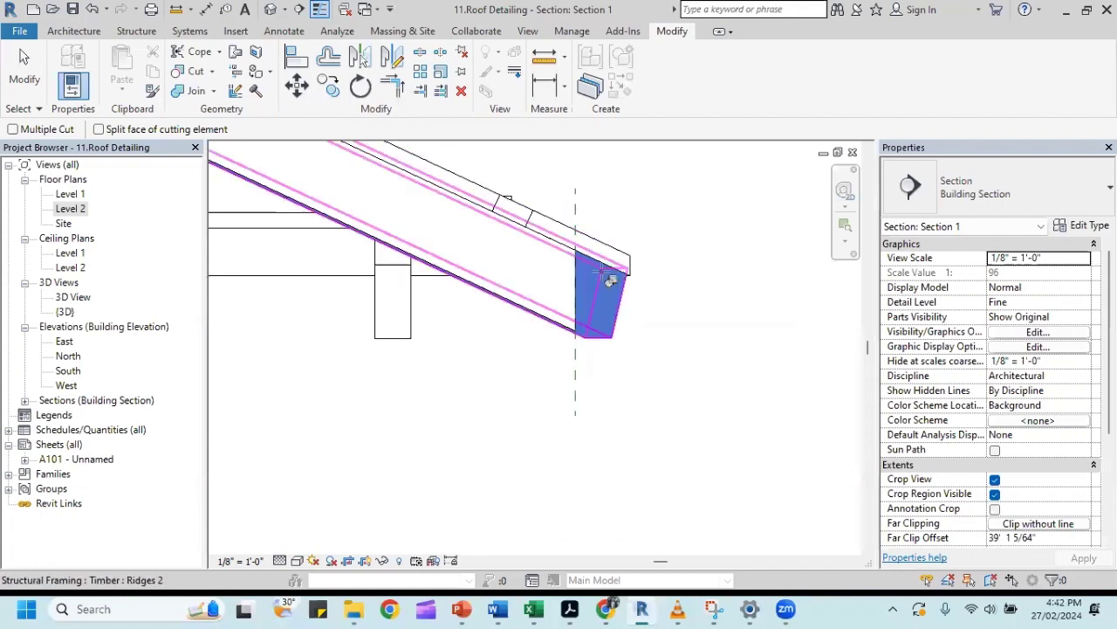
pyautogui.click(575, 220)
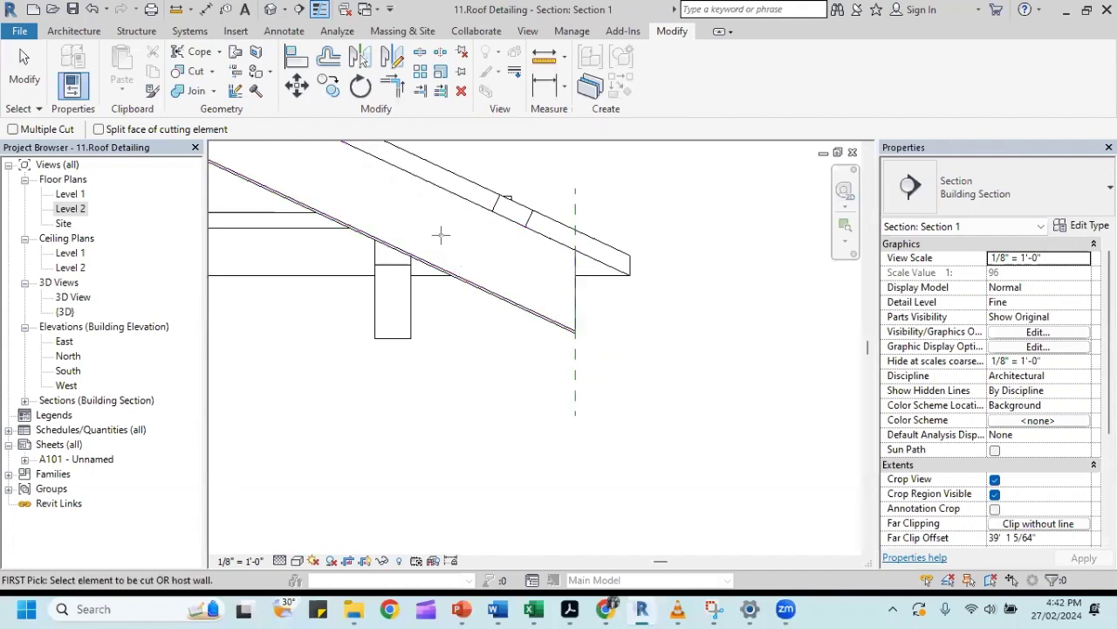
# Orbit the {3D} view to inspect the vertically trimmed rafter tails, then expand the Sections list.
pyautogui.click(272, 17)
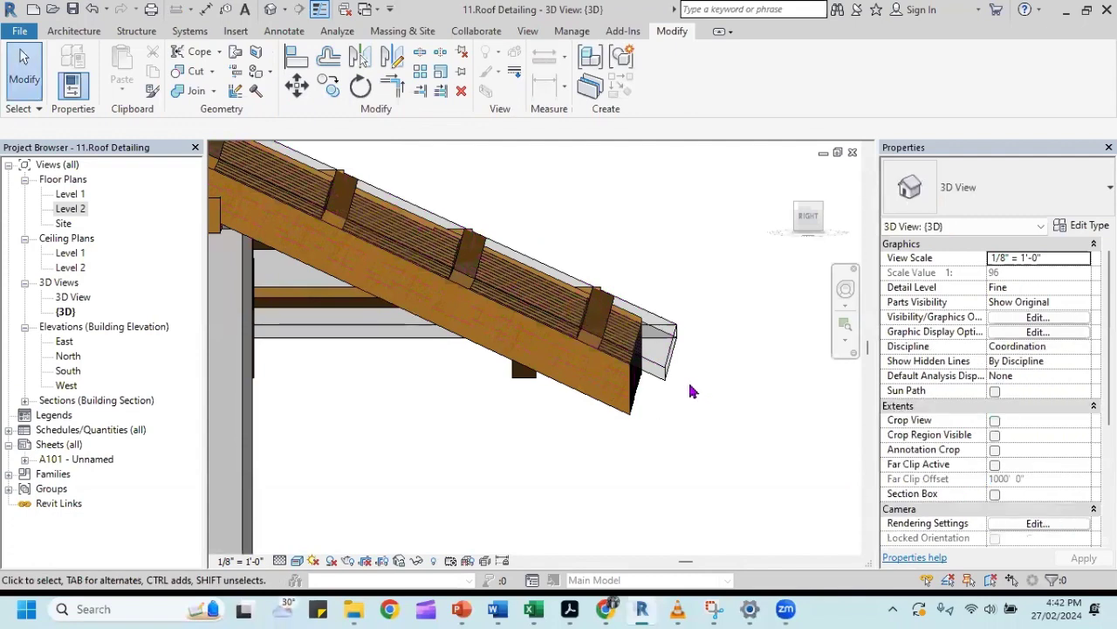
pyautogui.keyDown('shift'); pyautogui.moveTo(673, 386); pyautogui.dragTo(679, 391, button='middle'); pyautogui.keyUp('shift')
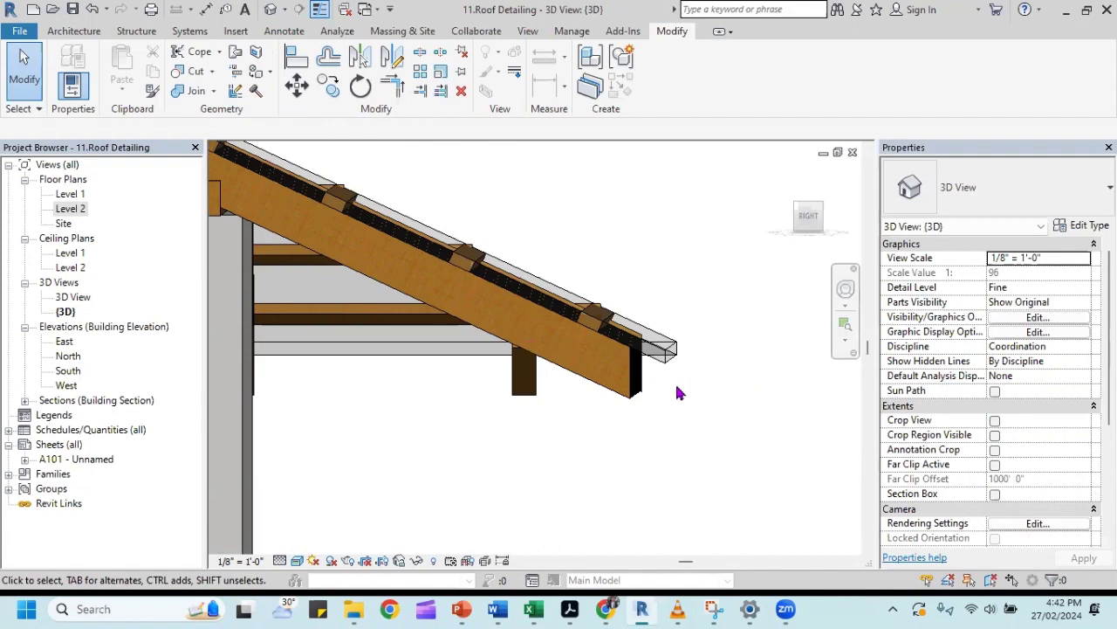
pyautogui.moveTo(736, 363)
pyautogui.keyDown('shift'); pyautogui.mouseDown(button='middle')
pyautogui.moveTo(711, 367)
pyautogui.moveTo(736, 363)
pyautogui.mouseUp(button='middle'); pyautogui.keyUp('shift')
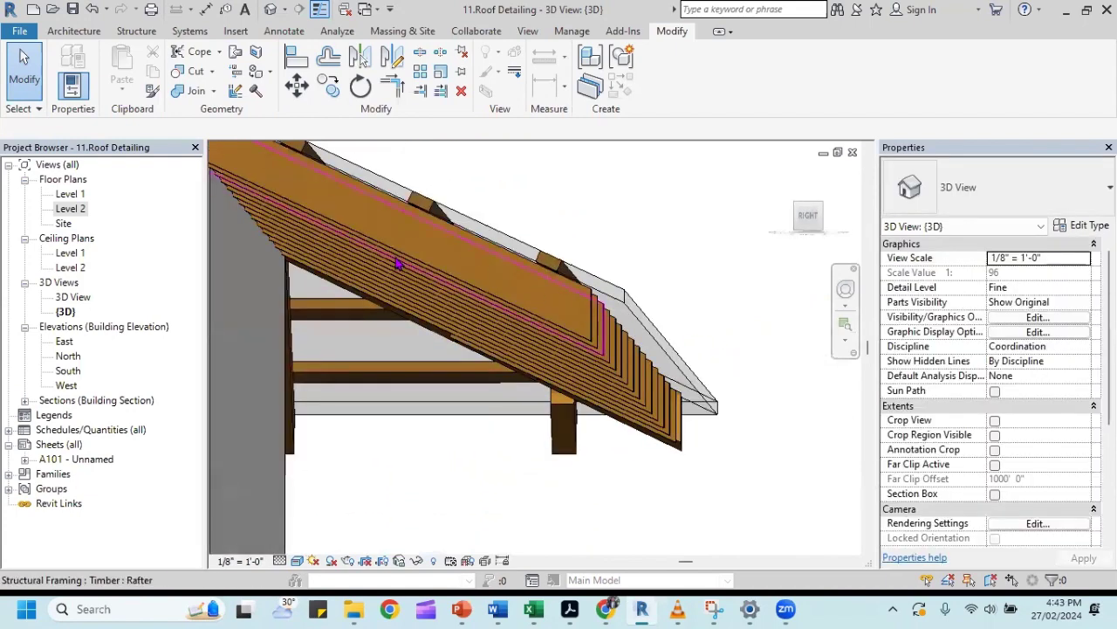
pyautogui.scroll(-4, 366, 348)
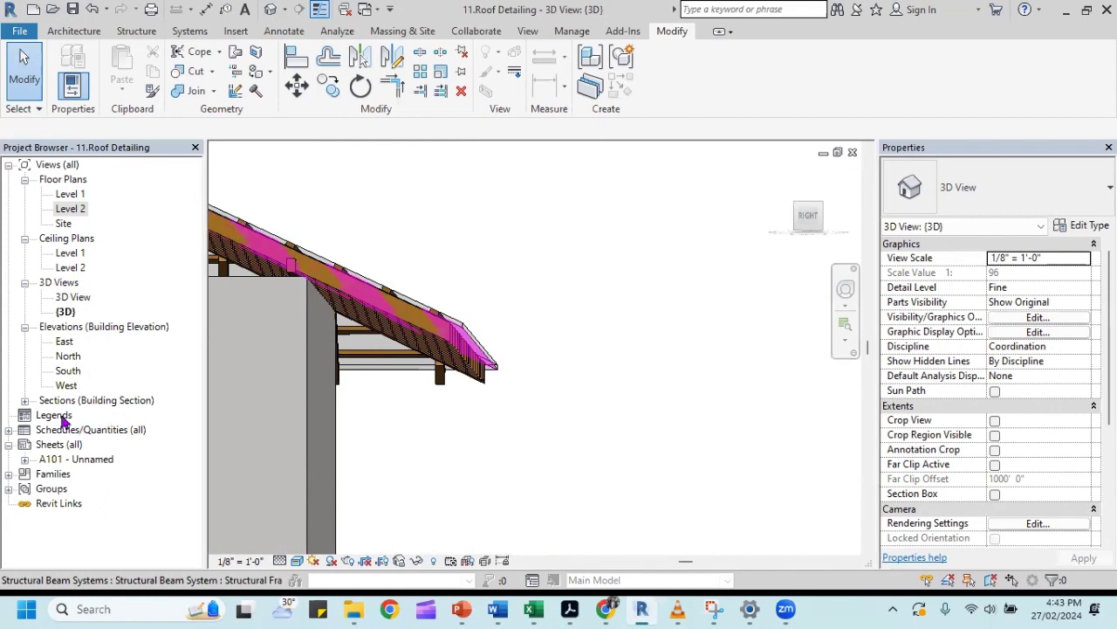
pyautogui.click(24, 400)
# Reopen Section 1, center the left eave, and start a reference plane with 0' 3" offset.
pyautogui.doubleClick(79, 415)
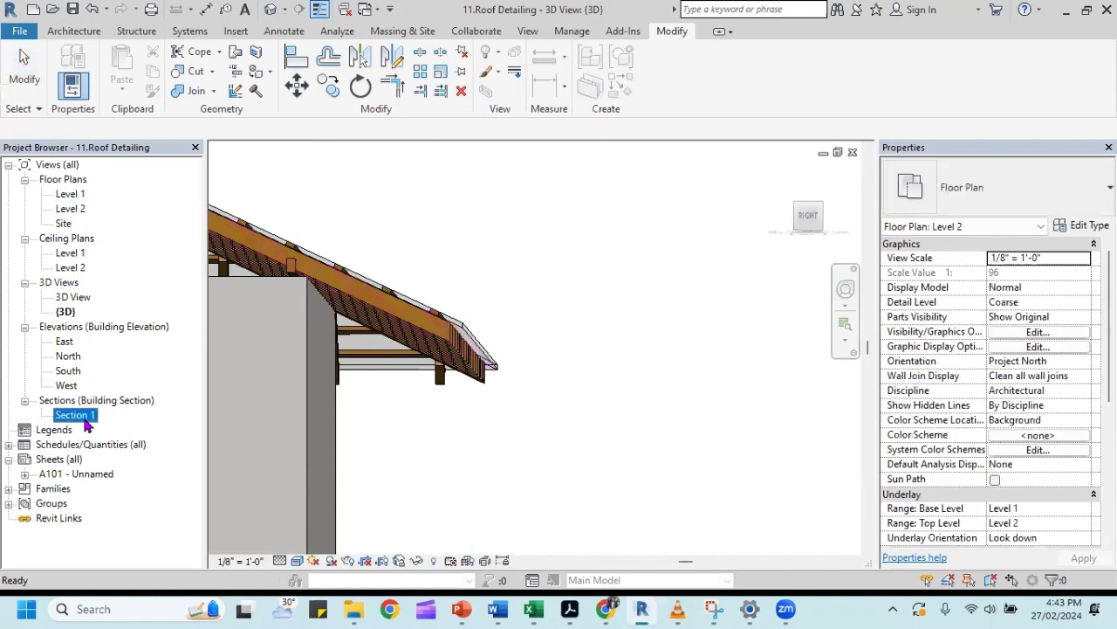
pyautogui.moveTo(404, 341)
pyautogui.mouseDown(button='middle')
pyautogui.moveTo(341, 375)
pyautogui.moveTo(718, 372)
pyautogui.mouseUp(button='middle')
pyautogui.moveTo(271, 344); pyautogui.dragTo(691, 376, button='middle')
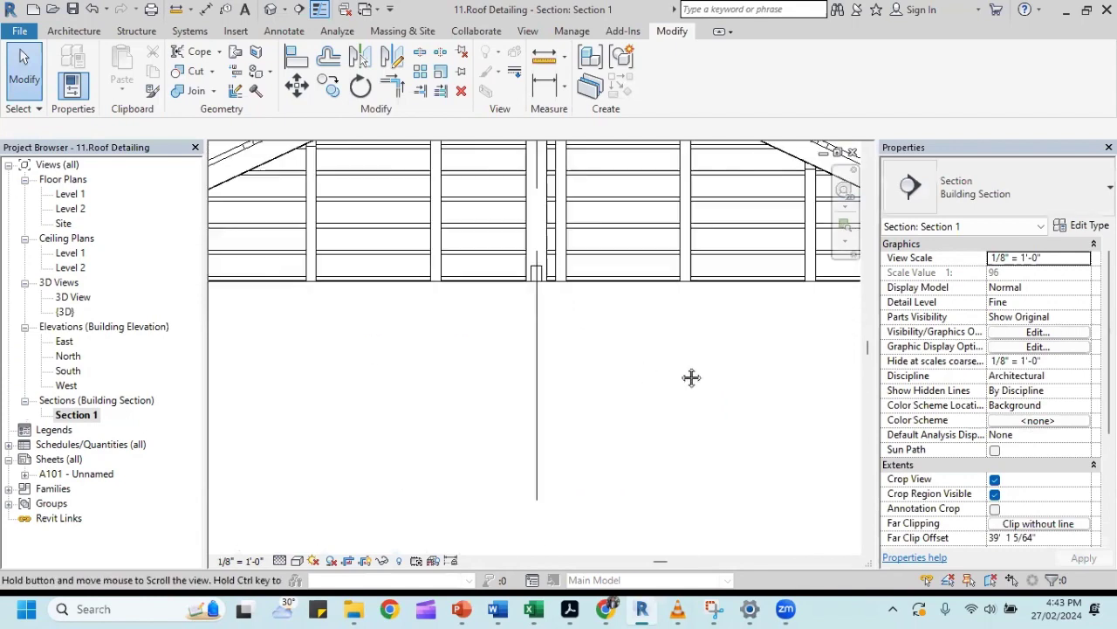
pyautogui.moveTo(235, 340)
pyautogui.mouseDown(button='middle')
pyautogui.moveTo(621, 367)
pyautogui.moveTo(294, 399)
pyautogui.moveTo(474, 401)
pyautogui.mouseUp(button='middle')
pyautogui.scroll(2, 454, 389)
pyautogui.scroll(2, 419, 371)
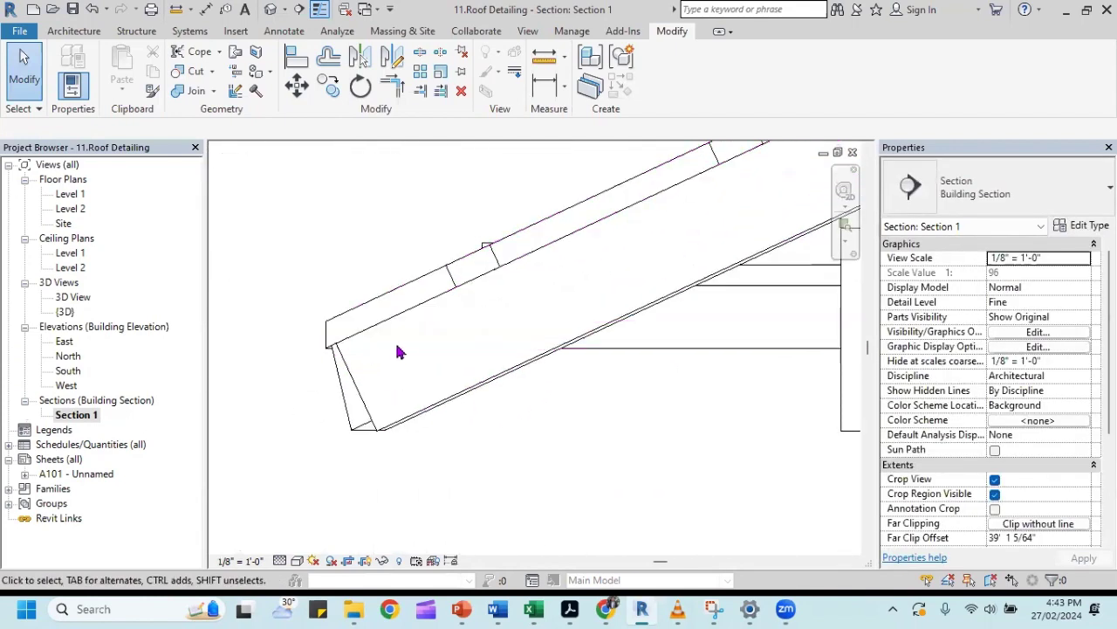
pyautogui.click(75, 31)
pyautogui.click(1038, 77)
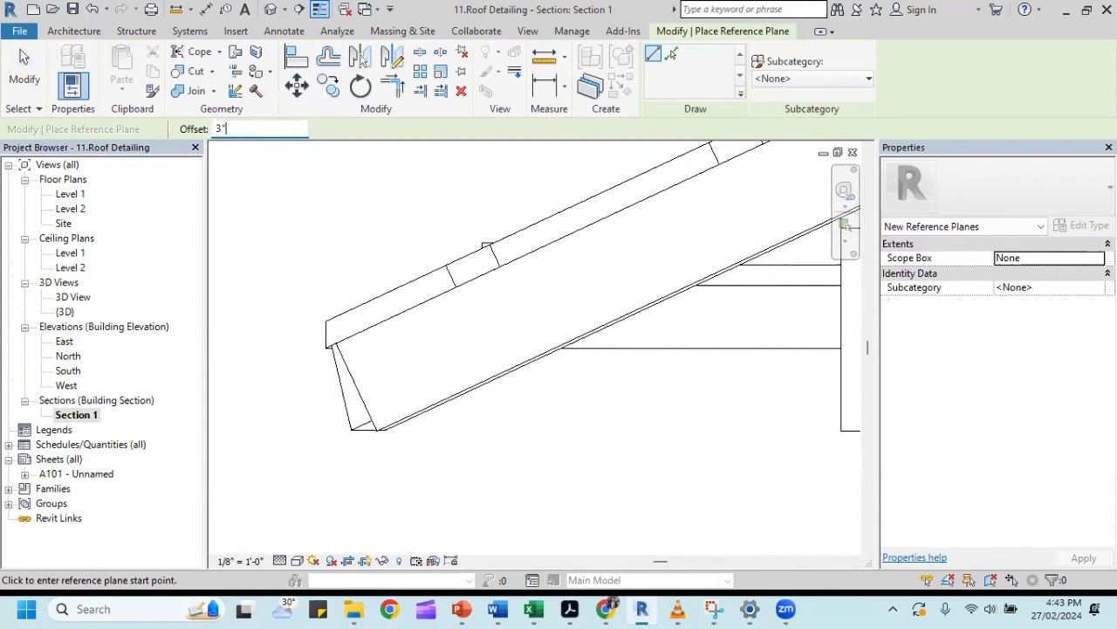
# Draw a vertical reference plane from the left roof edge, extend it above the rafter, and pick the rafter for cutting.
pyautogui.click(326, 347)
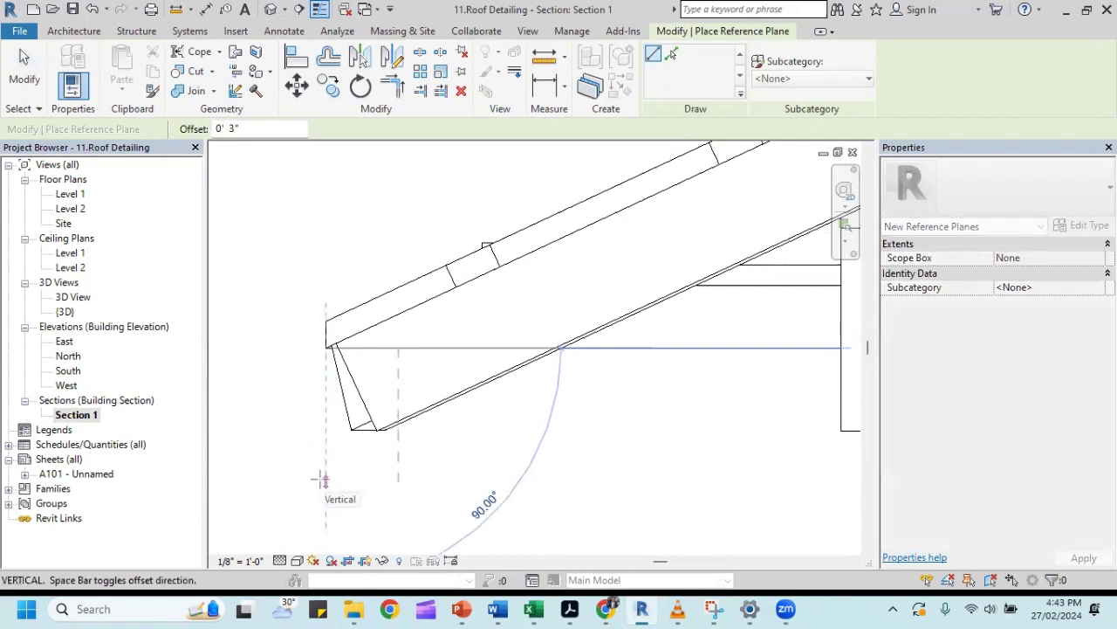
pyautogui.click(321, 479)
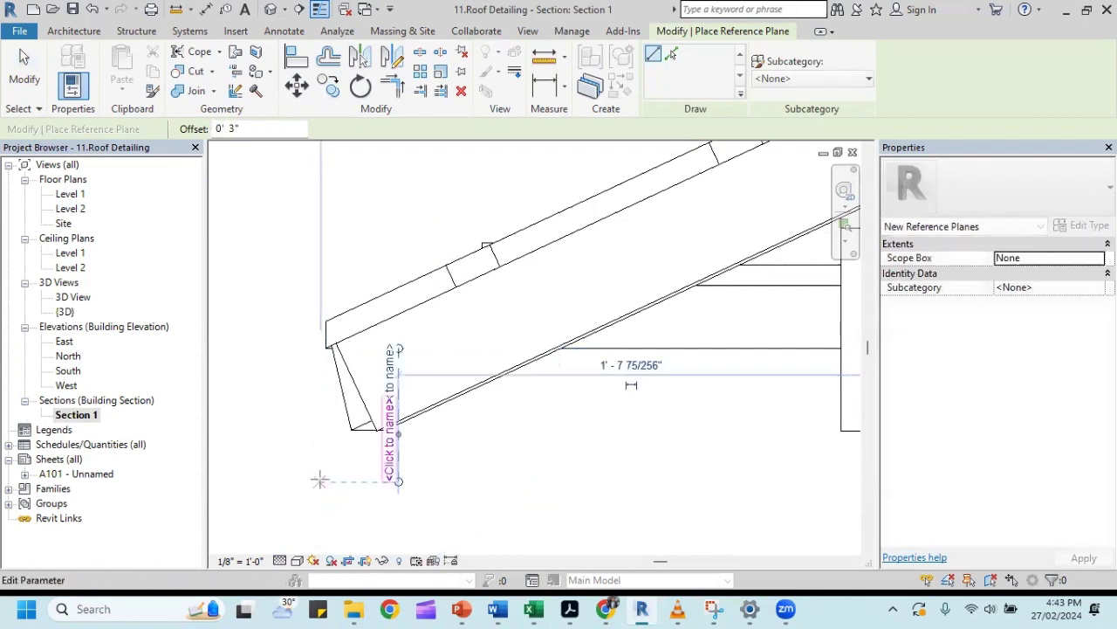
pyautogui.click(23, 57)
pyautogui.click(398, 354)
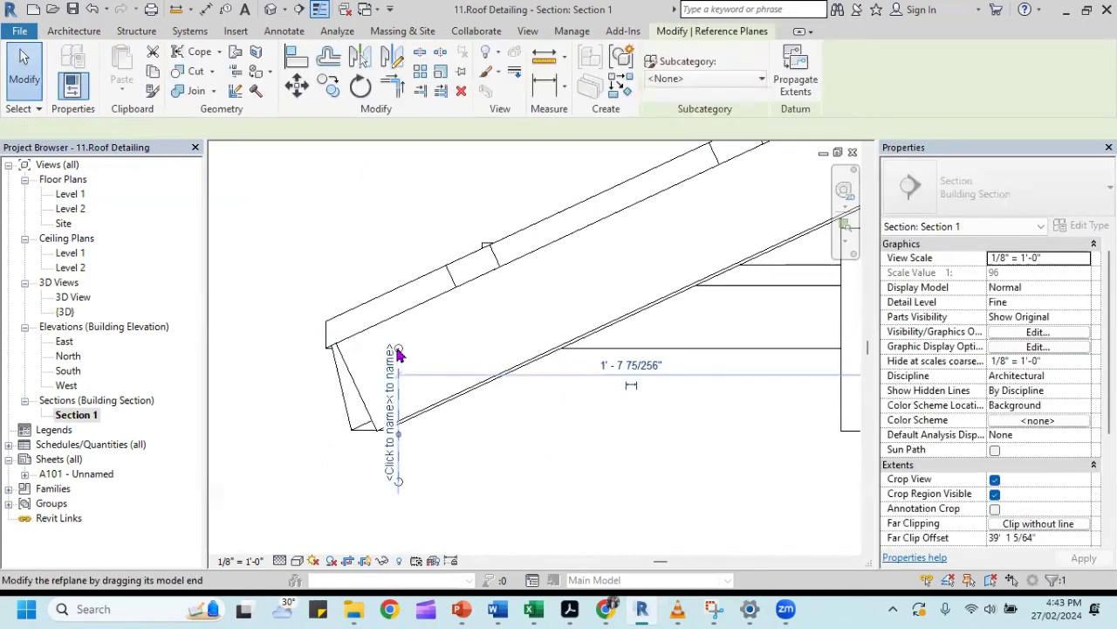
pyautogui.keyDown('ctrl'); pyautogui.moveTo(398, 354); pyautogui.dragTo(399, 254); pyautogui.keyUp('ctrl')
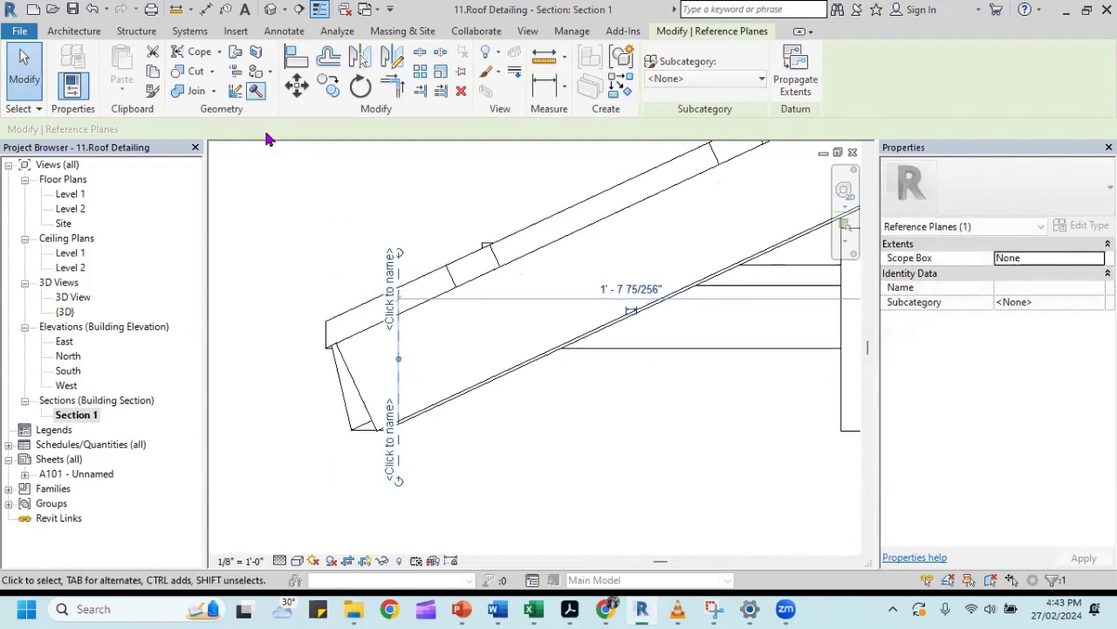
pyautogui.click(194, 71)
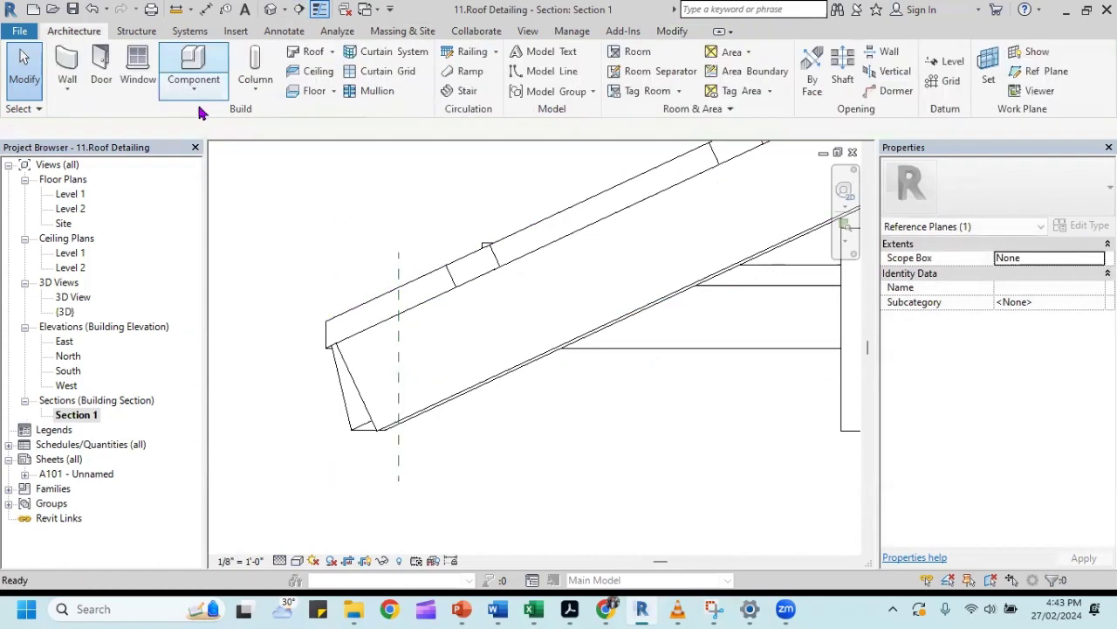
pyautogui.click(356, 377)
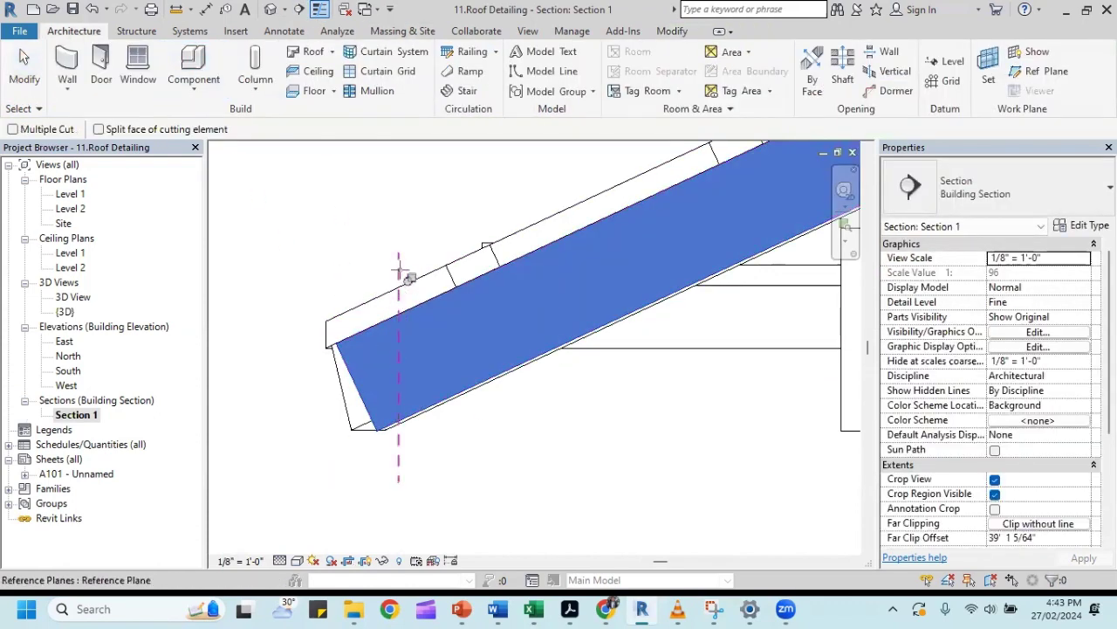
# Cut the left eave rafters at the vertical reference plane, picking each rafter then the plane.
pyautogui.click(399, 275)
pyautogui.click(377, 342)
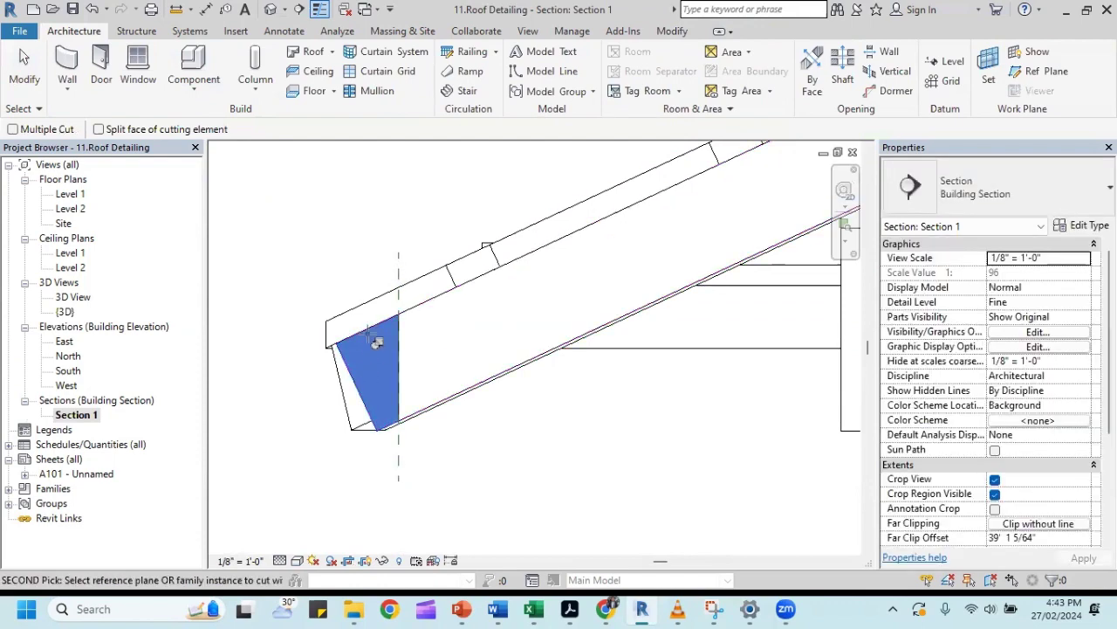
pyautogui.click(398, 278)
pyautogui.click(364, 366)
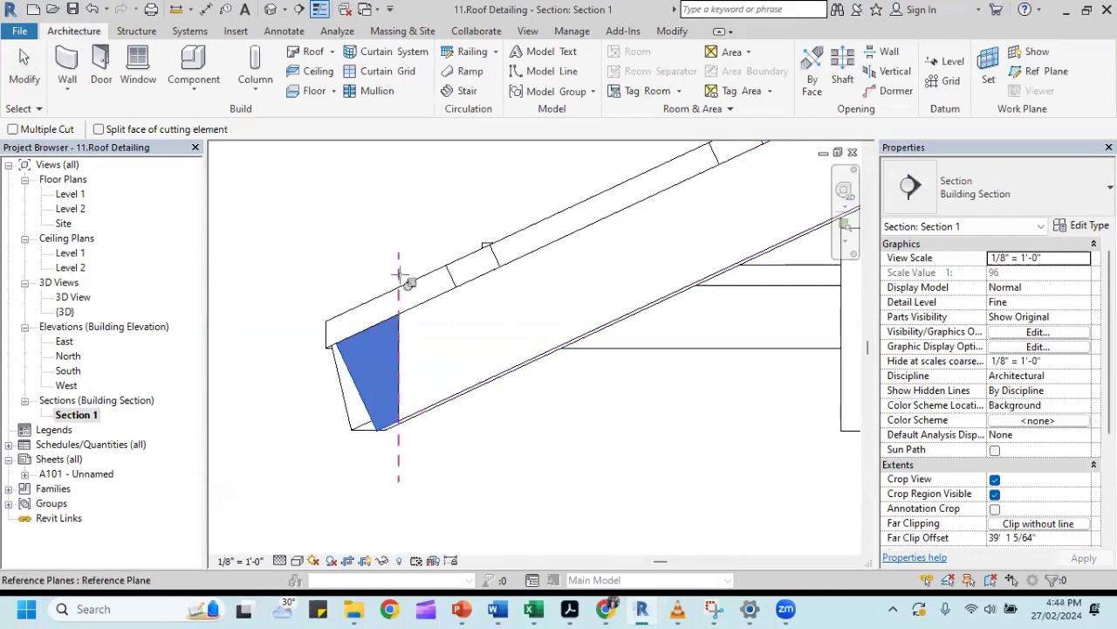
pyautogui.click(399, 275)
pyautogui.click(358, 367)
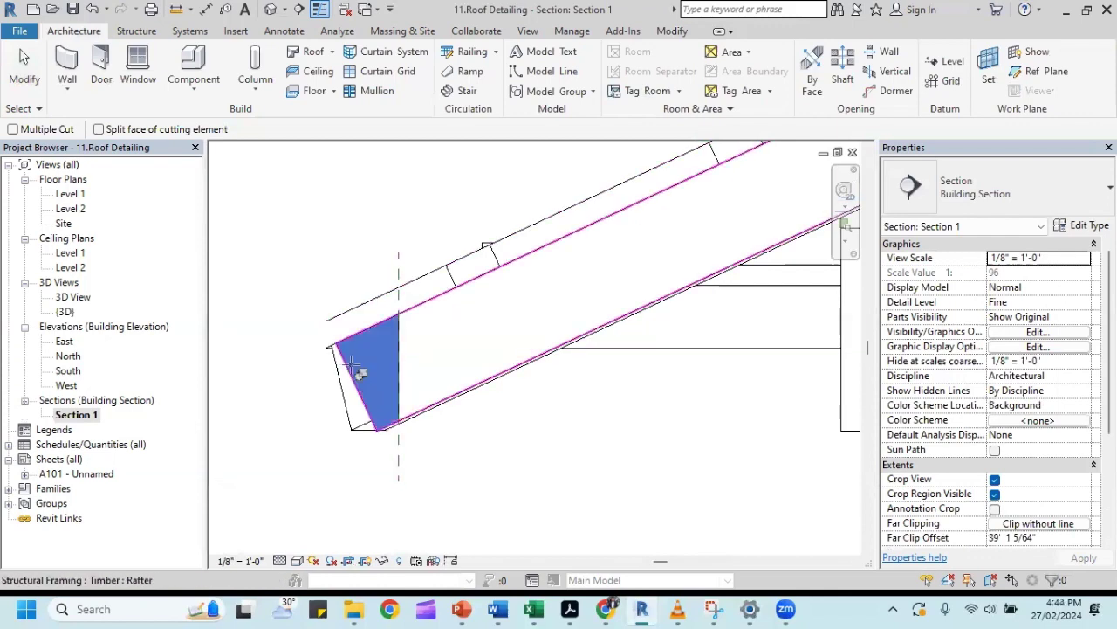
pyautogui.click(399, 272)
pyautogui.click(366, 370)
pyautogui.click(398, 269)
pyautogui.click(354, 369)
pyautogui.click(371, 323)
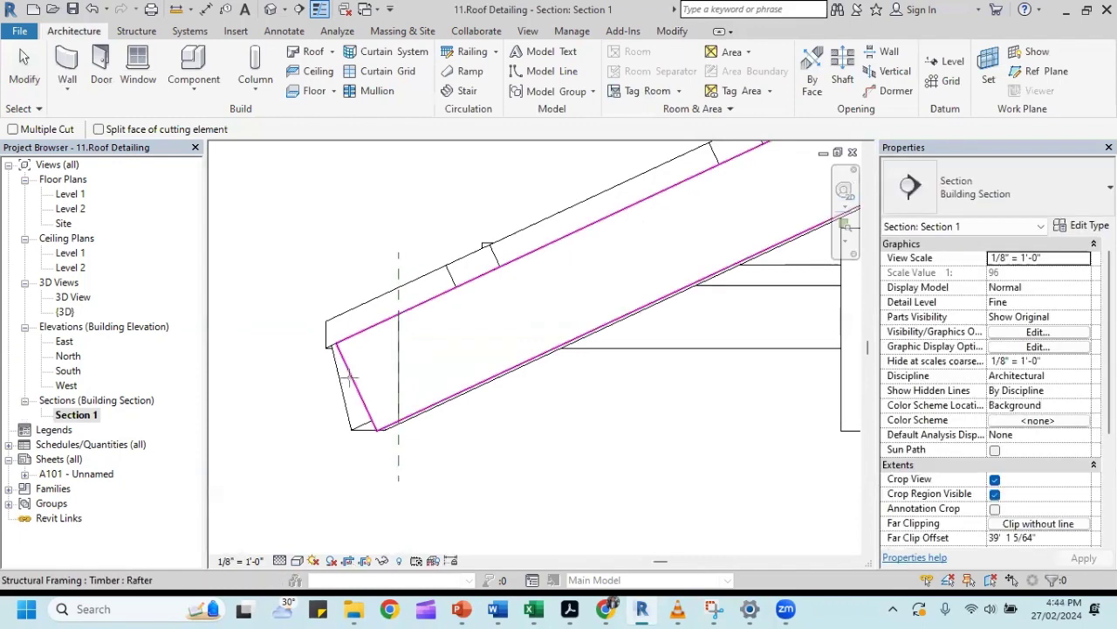
pyautogui.click(366, 375)
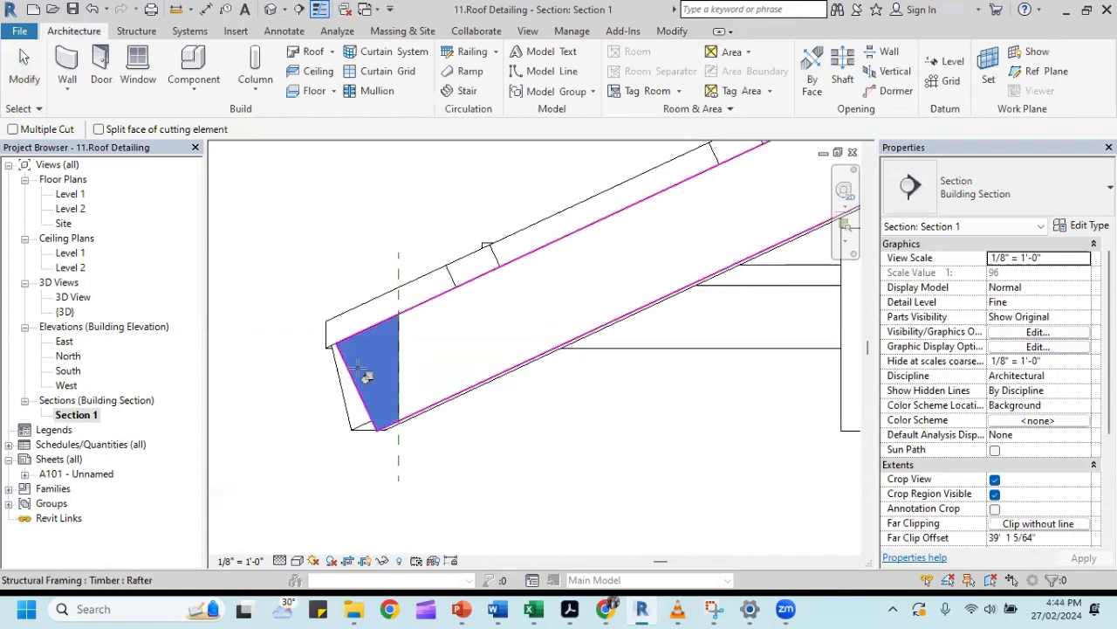
pyautogui.click(398, 269)
pyautogui.click(355, 375)
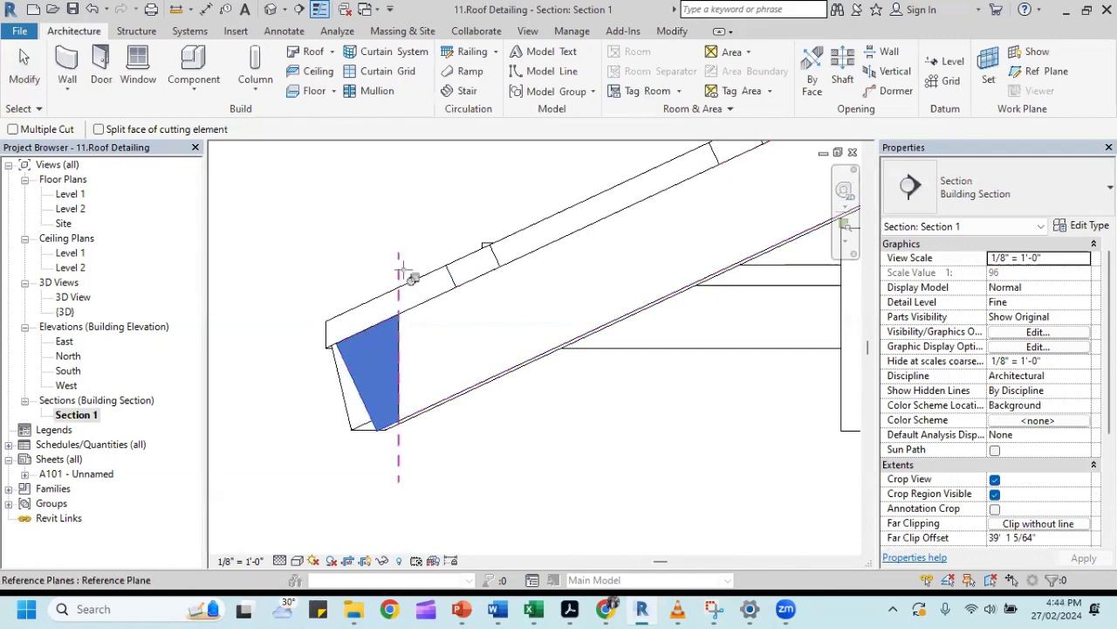
pyautogui.click(398, 269)
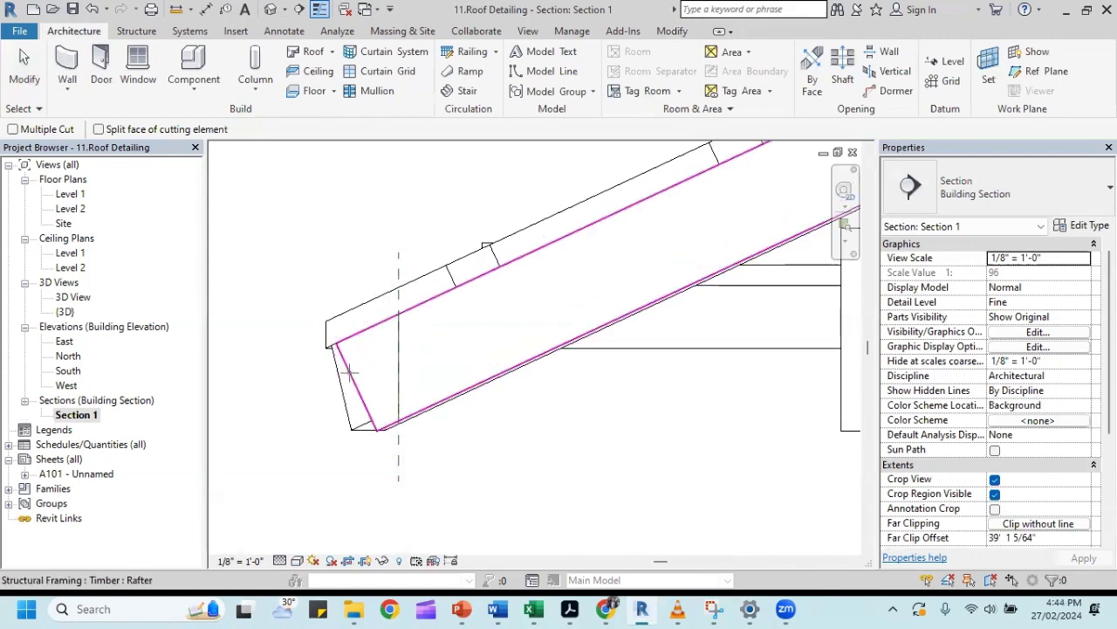
# Trim the remaining left rafter end pieces flush at the reference plane.
pyautogui.click(354, 372)
pyautogui.click(398, 267)
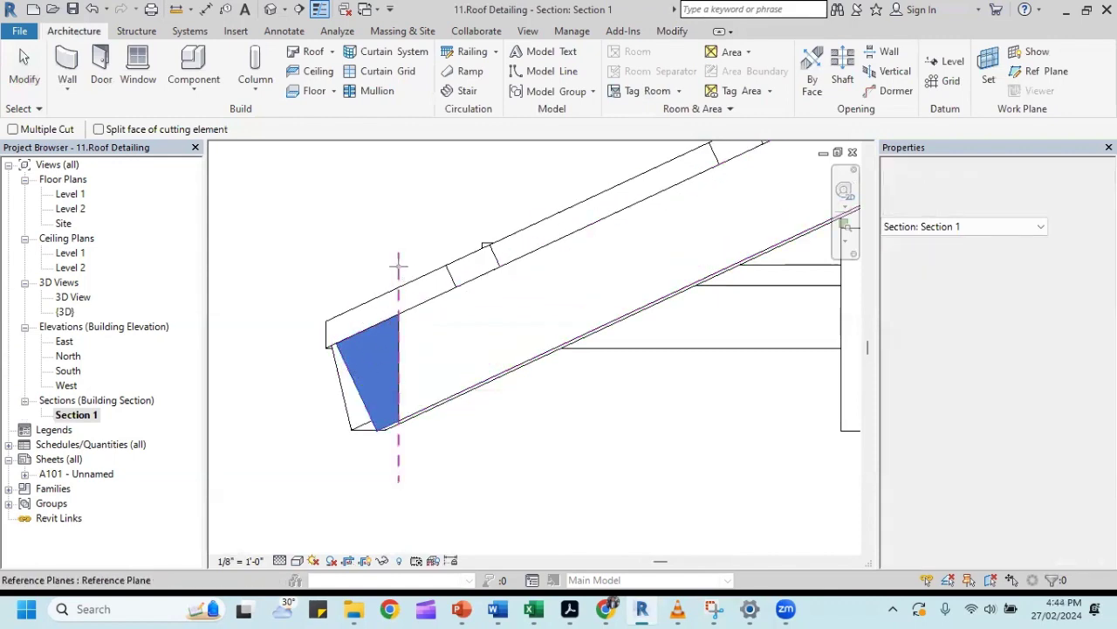
pyautogui.click(351, 367)
pyautogui.click(398, 269)
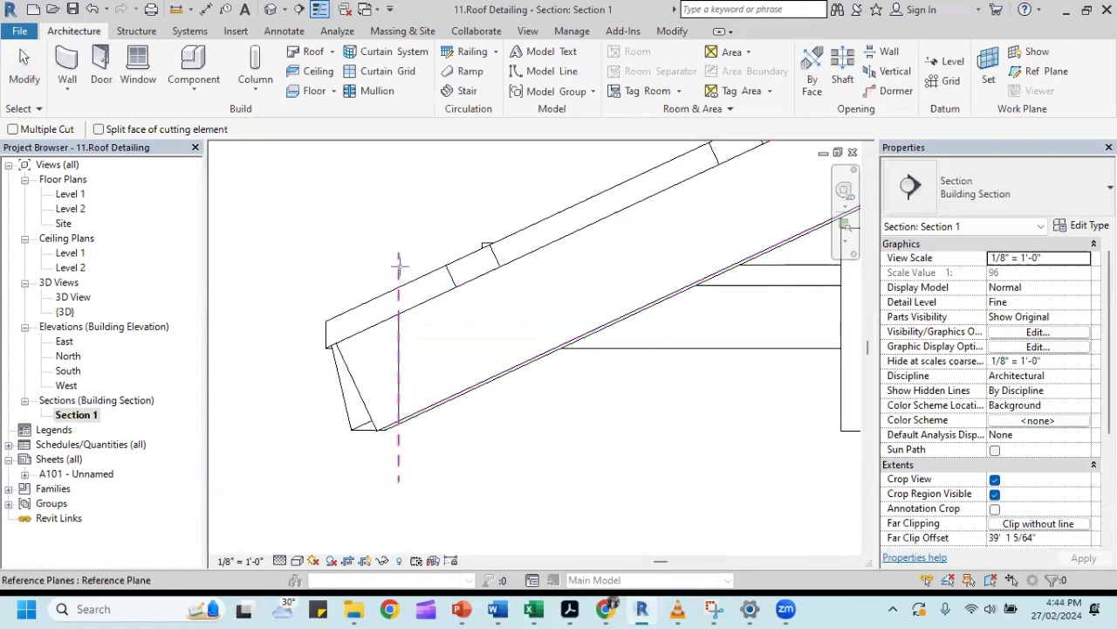
pyautogui.click(346, 358)
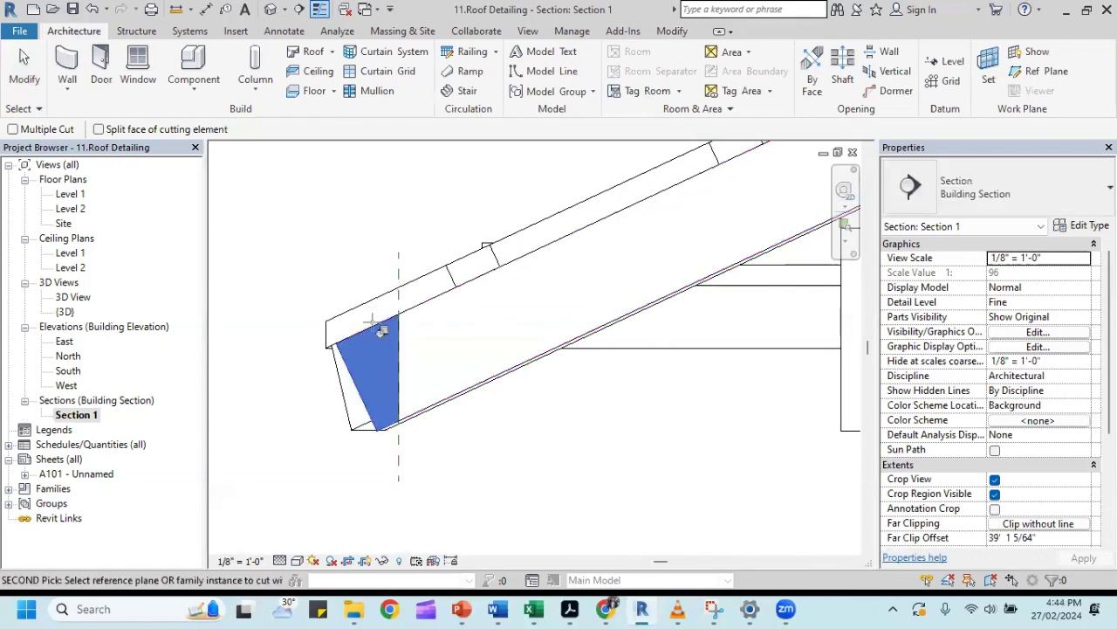
pyautogui.click(397, 274)
pyautogui.click(351, 366)
pyautogui.click(397, 287)
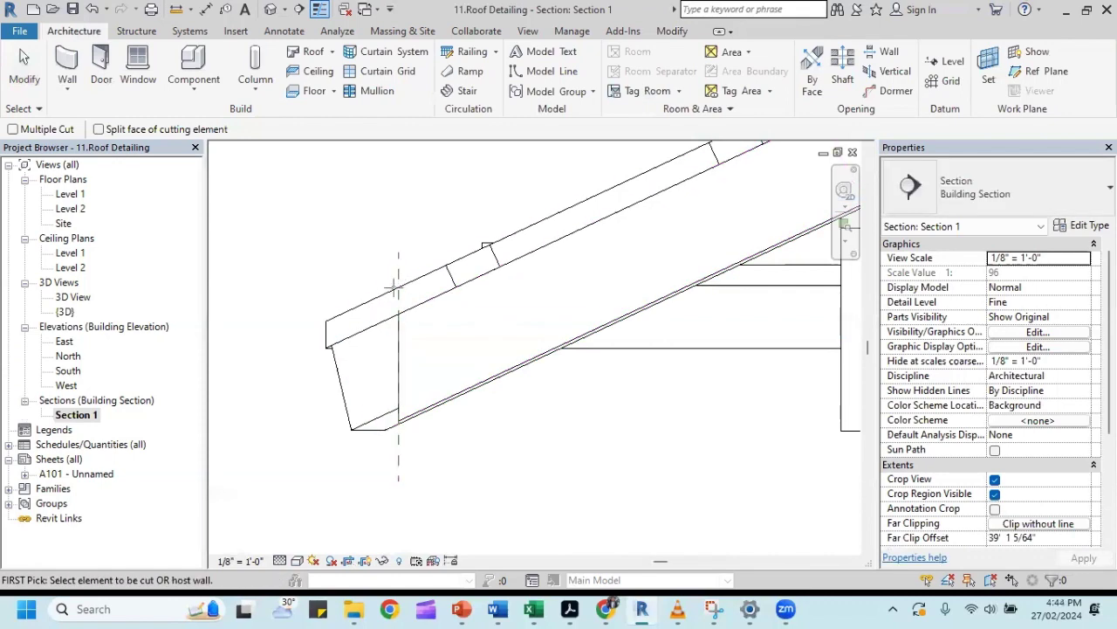
pyautogui.click(349, 374)
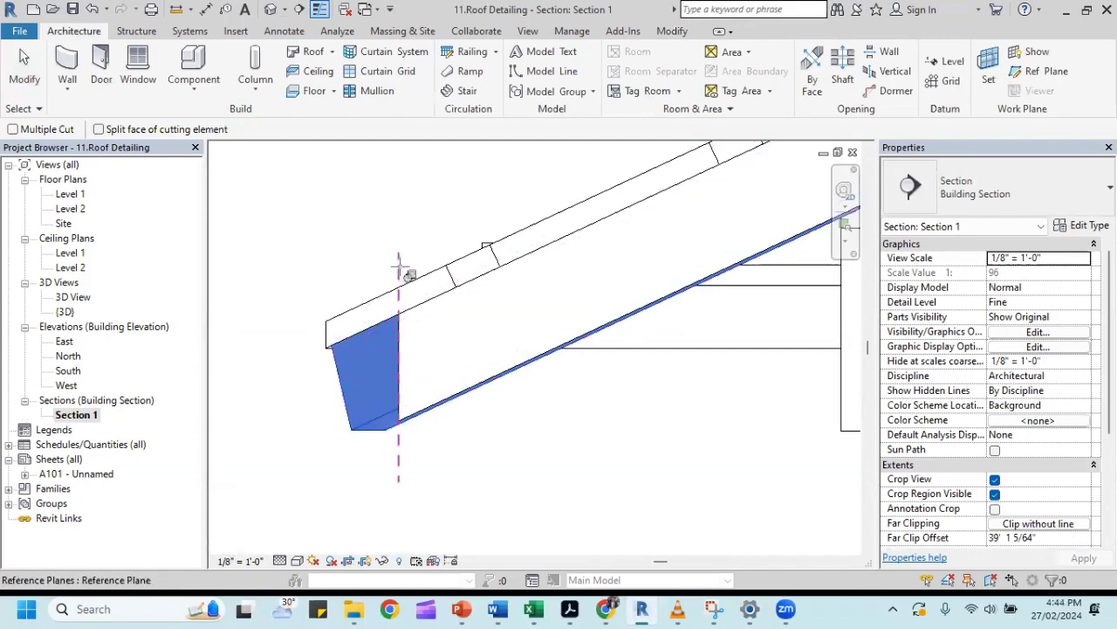
pyautogui.click(399, 272)
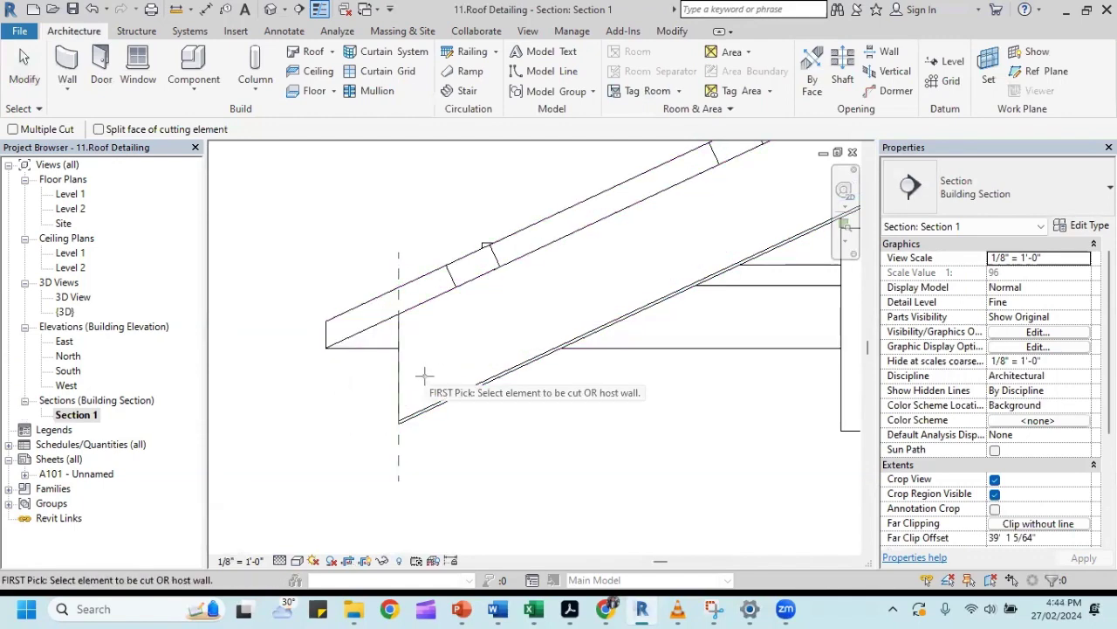
pyautogui.scroll(-2, 387, 321)
pyautogui.scroll(-2, 387, 321)
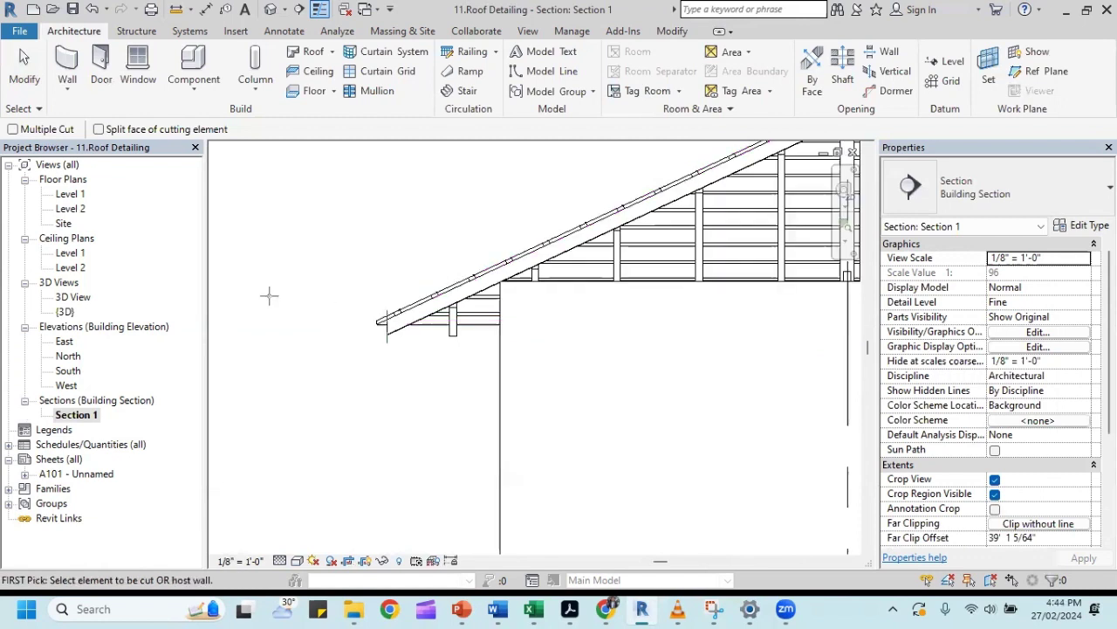
# In Level 2, draw Section 2 horizontally along the roof's top edge and reduce its depth.
pyautogui.doubleClick(74, 210)
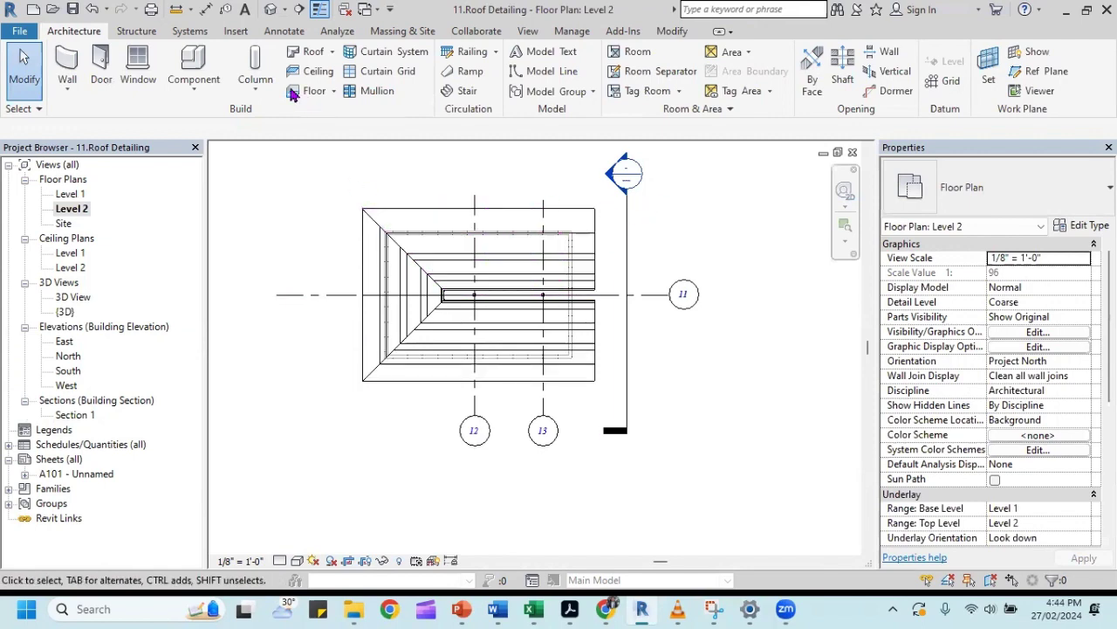
pyautogui.click(299, 10)
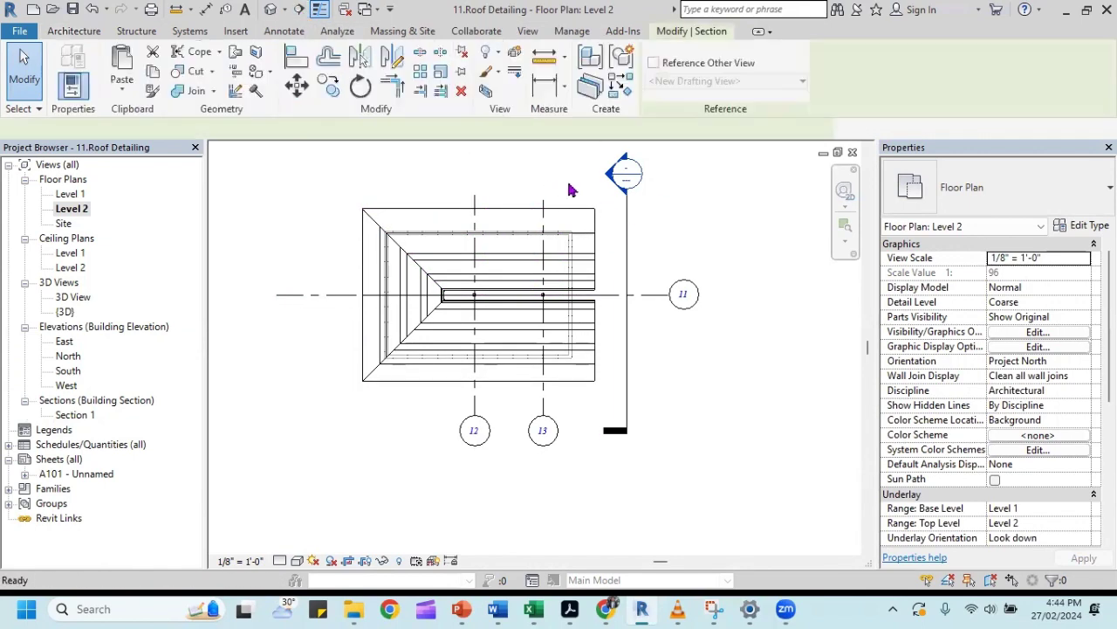
pyautogui.click(689, 210)
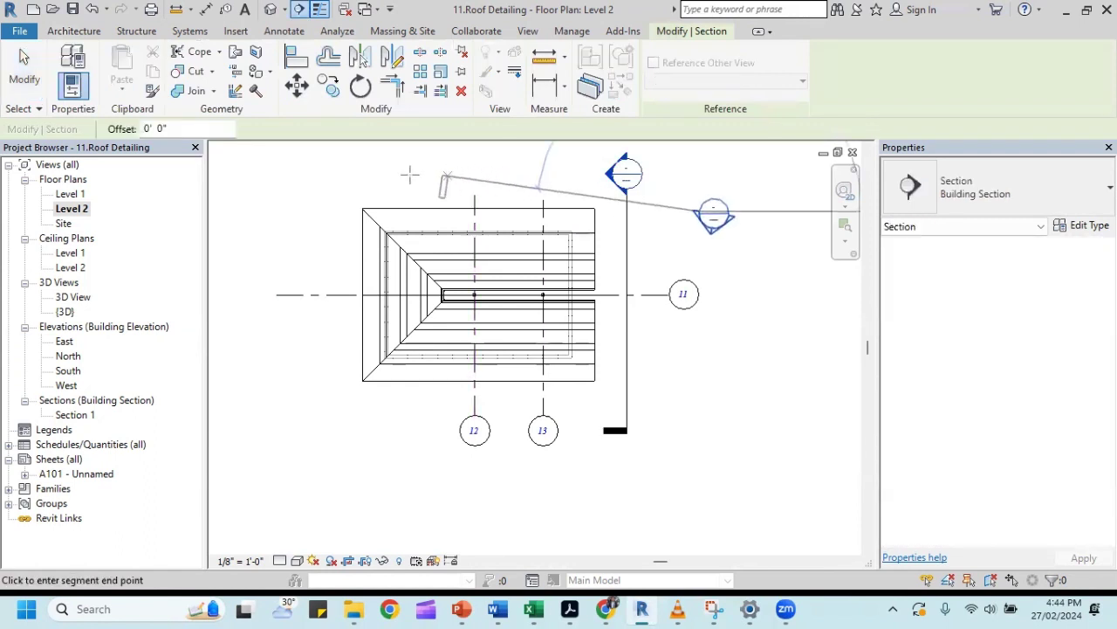
pyautogui.click(282, 212)
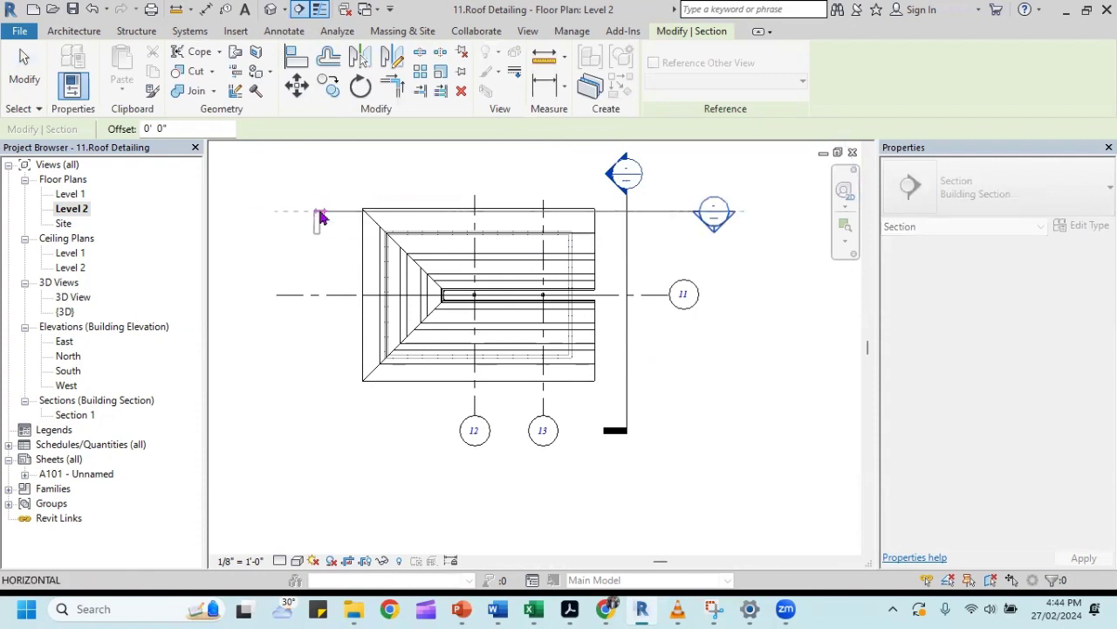
pyautogui.click(320, 212)
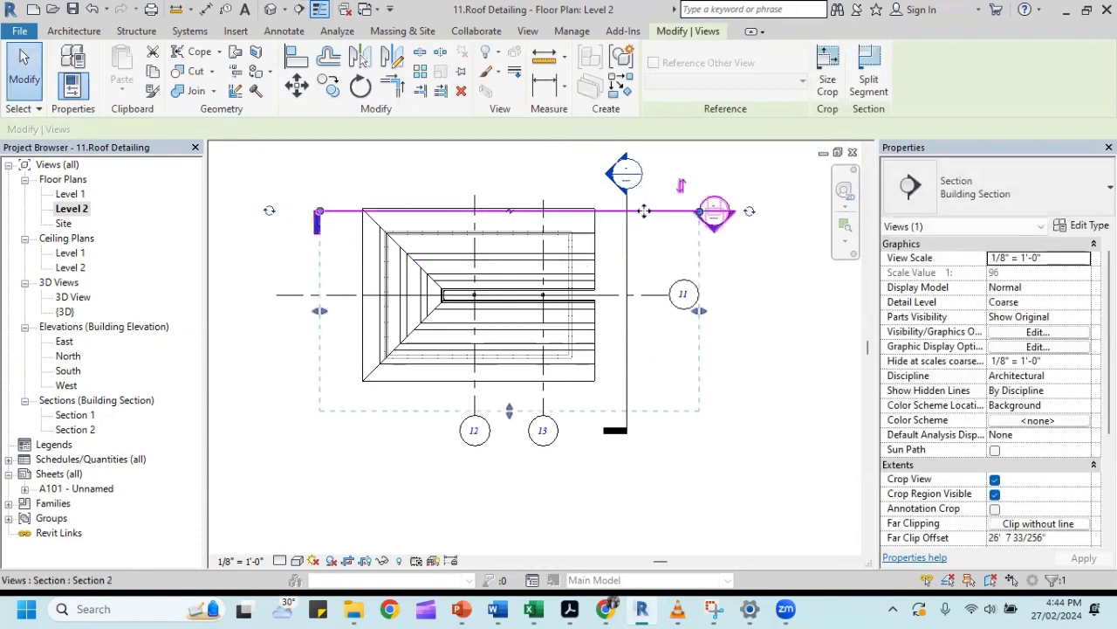
pyautogui.moveTo(645, 193); pyautogui.dragTo(645, 171)
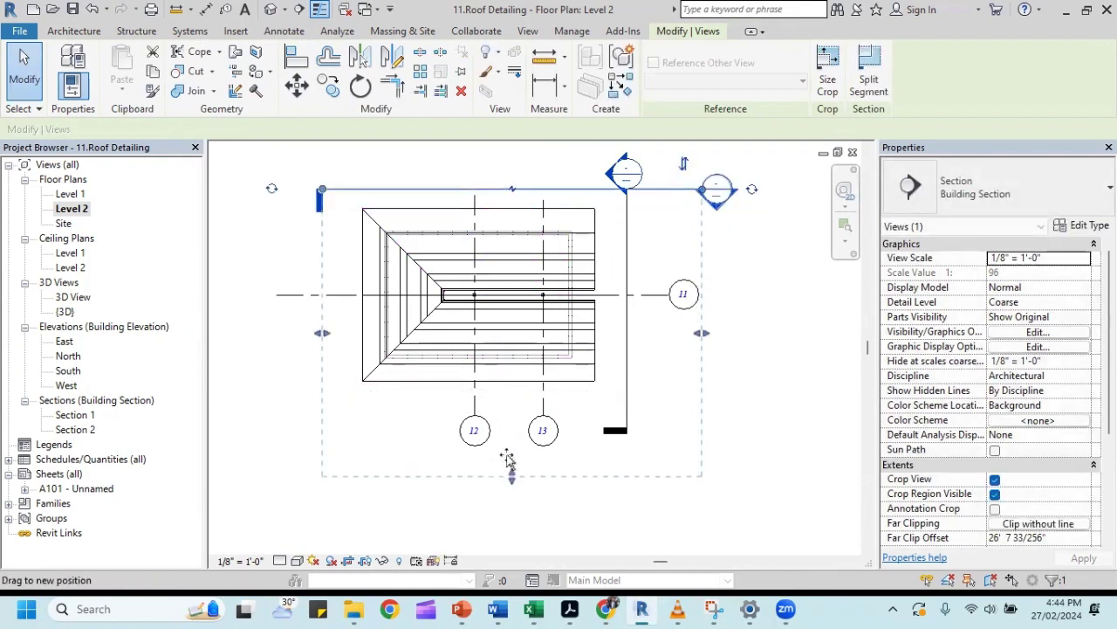
pyautogui.moveTo(512, 431); pyautogui.dragTo(508, 393)
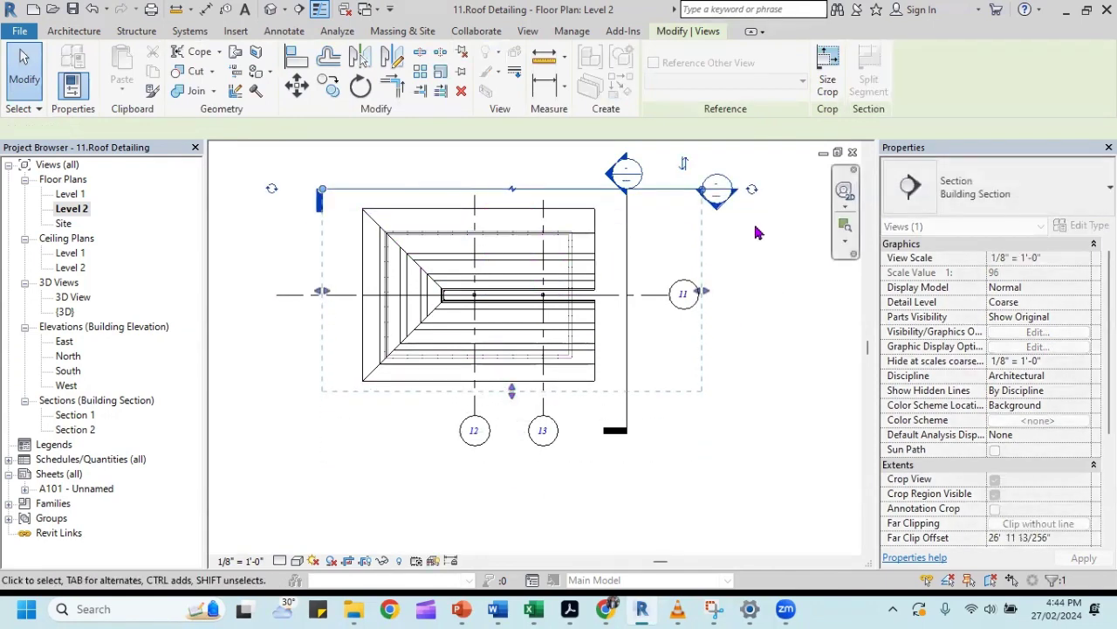
pyautogui.press('Escape')
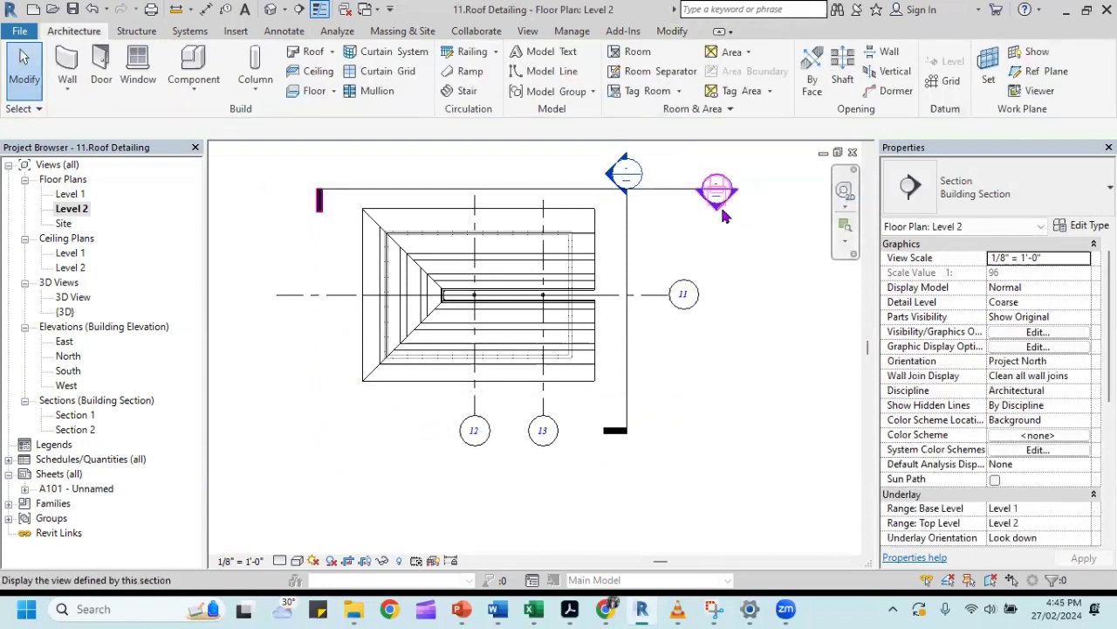
# Open Section 2, zoom into the right eave, and set the detail level to Fine.
pyautogui.doubleClick(722, 205)
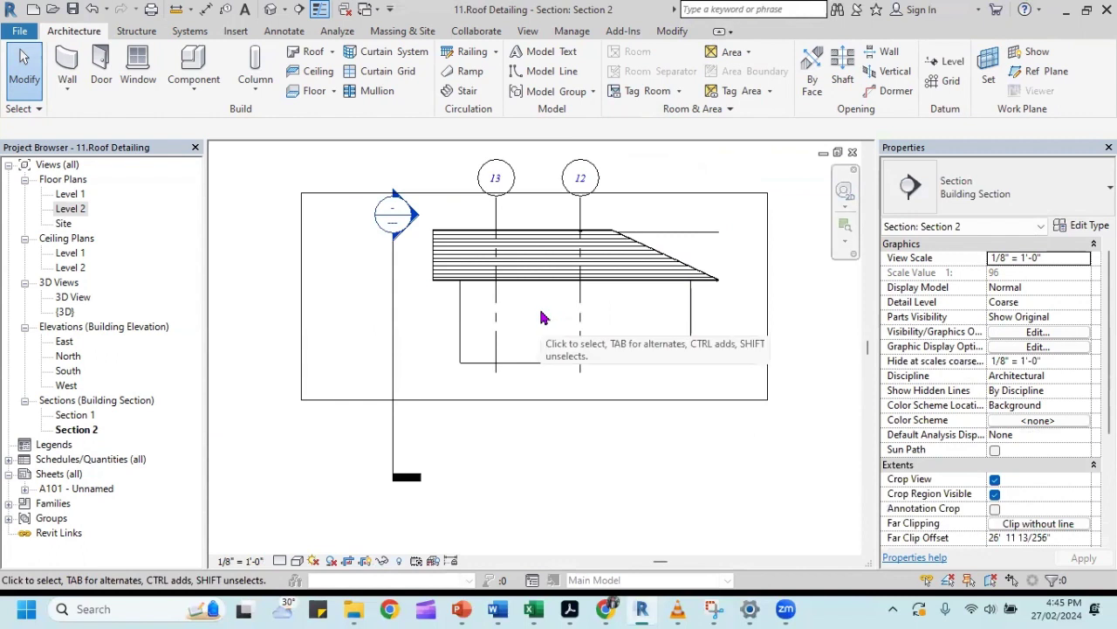
pyautogui.scroll(1, 724, 292)
pyautogui.scroll(2, 728, 291)
pyautogui.scroll(2, 730, 292)
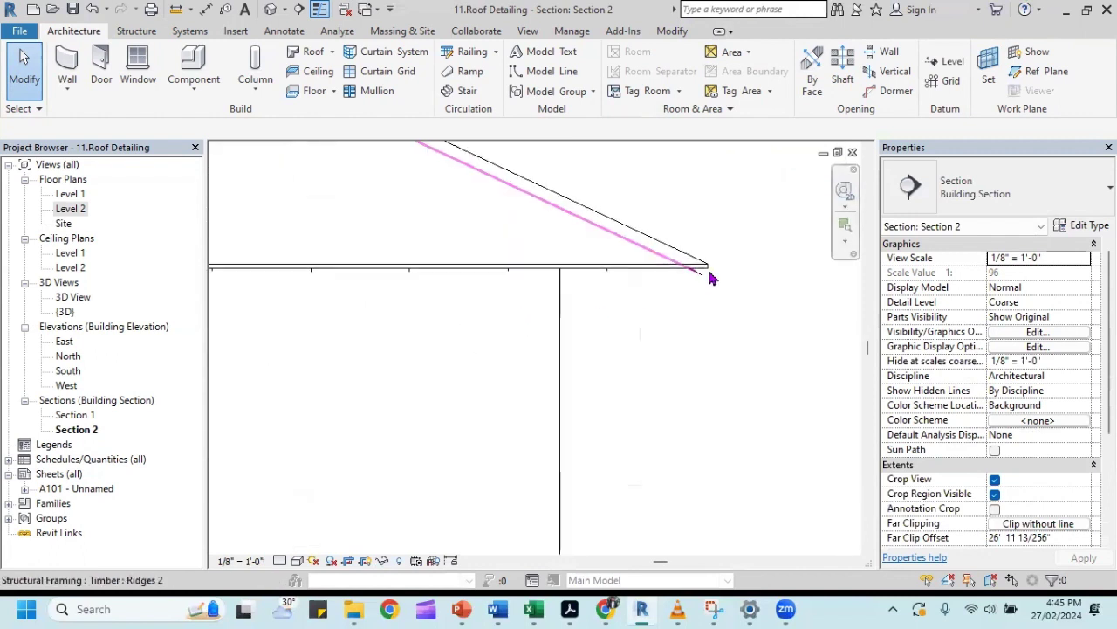
pyautogui.scroll(1, 707, 271)
pyautogui.scroll(1, 714, 274)
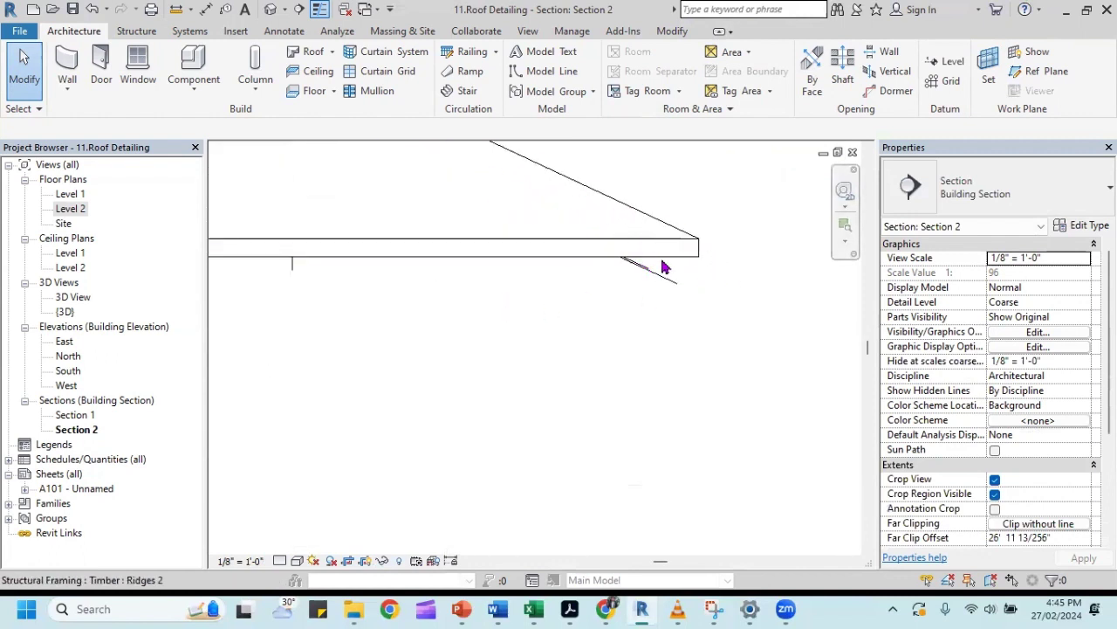
pyautogui.click(280, 561)
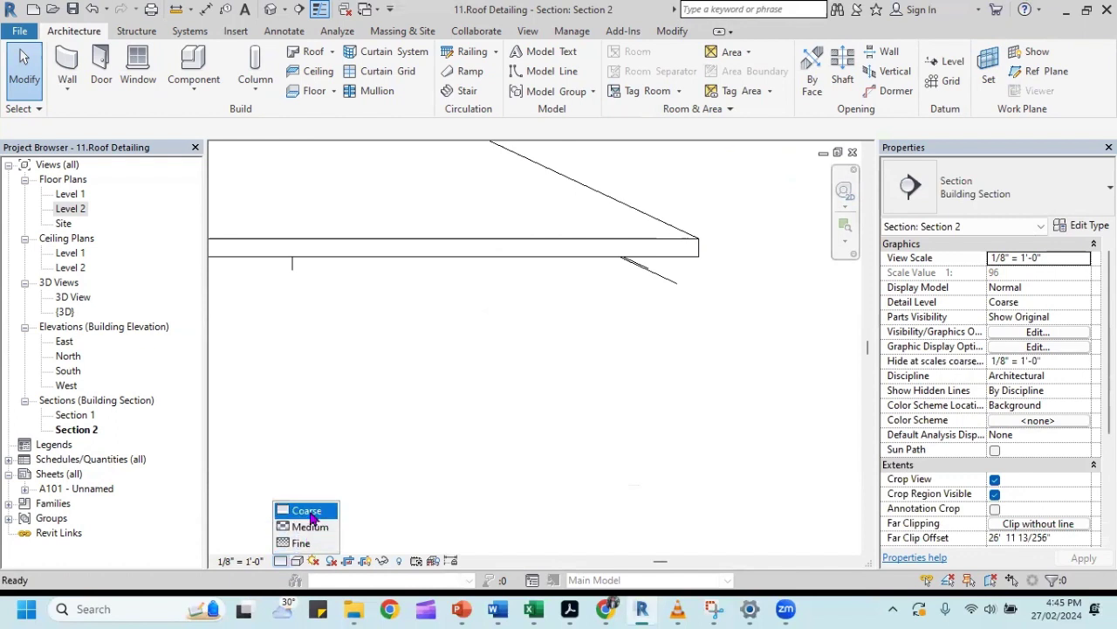
pyautogui.click(300, 543)
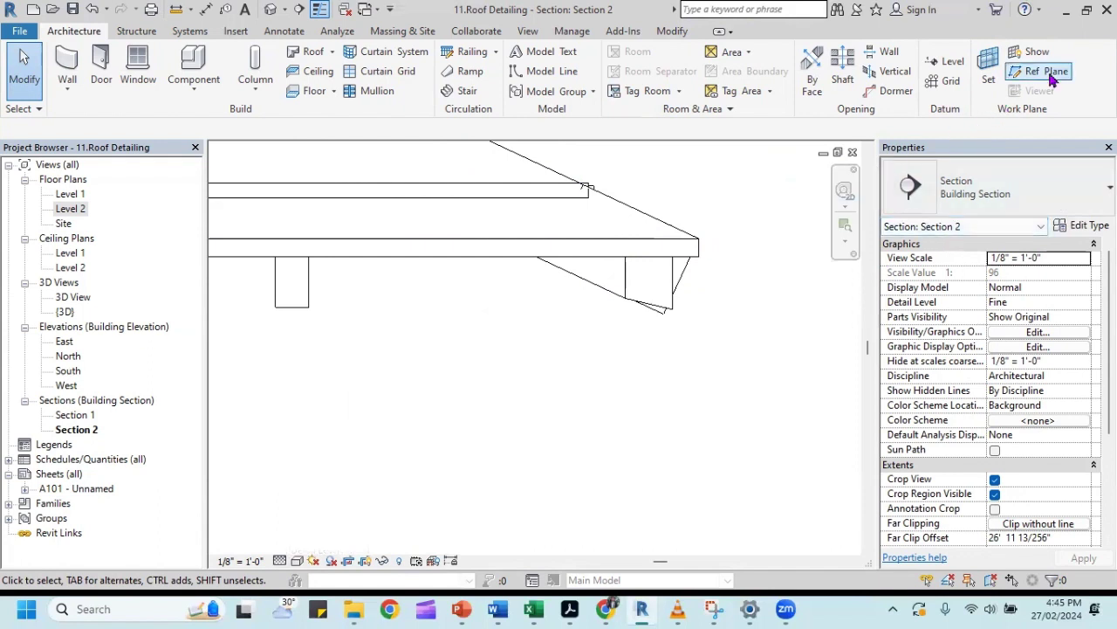
# Draw a vertical reference plane 3" inside the roof edge and extend its top above the roof.
pyautogui.click(1048, 74)
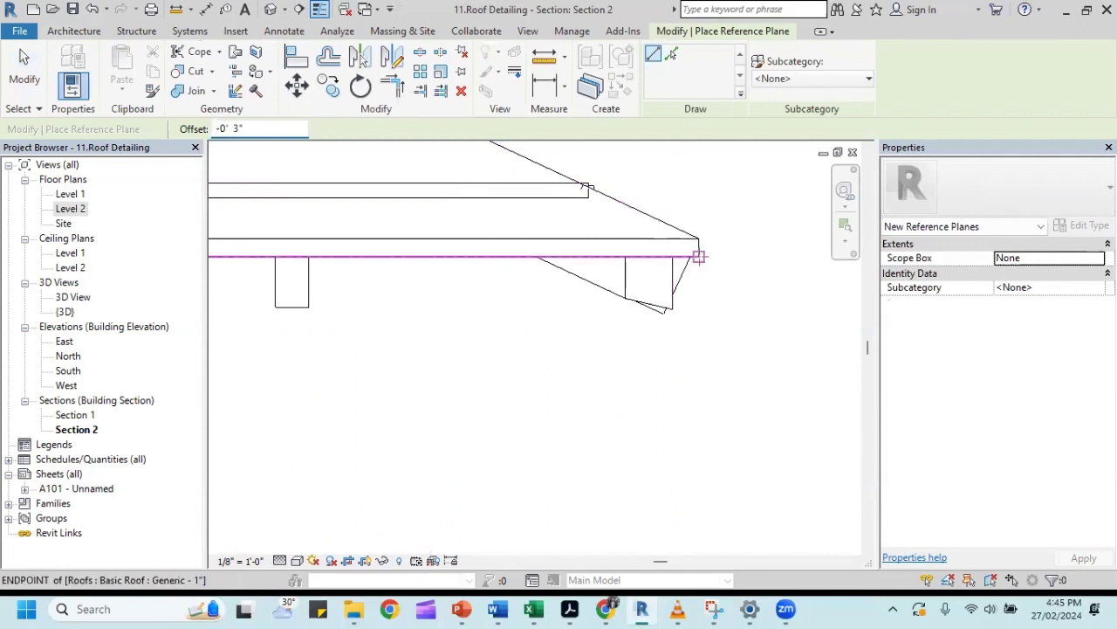
pyautogui.click(698, 257)
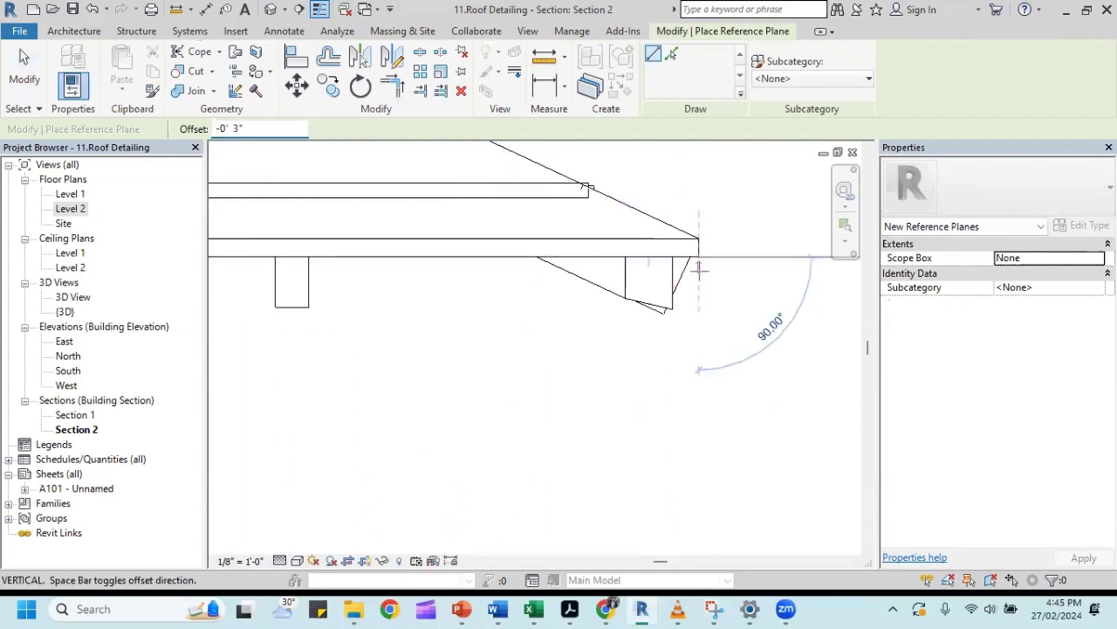
pyautogui.click(699, 368)
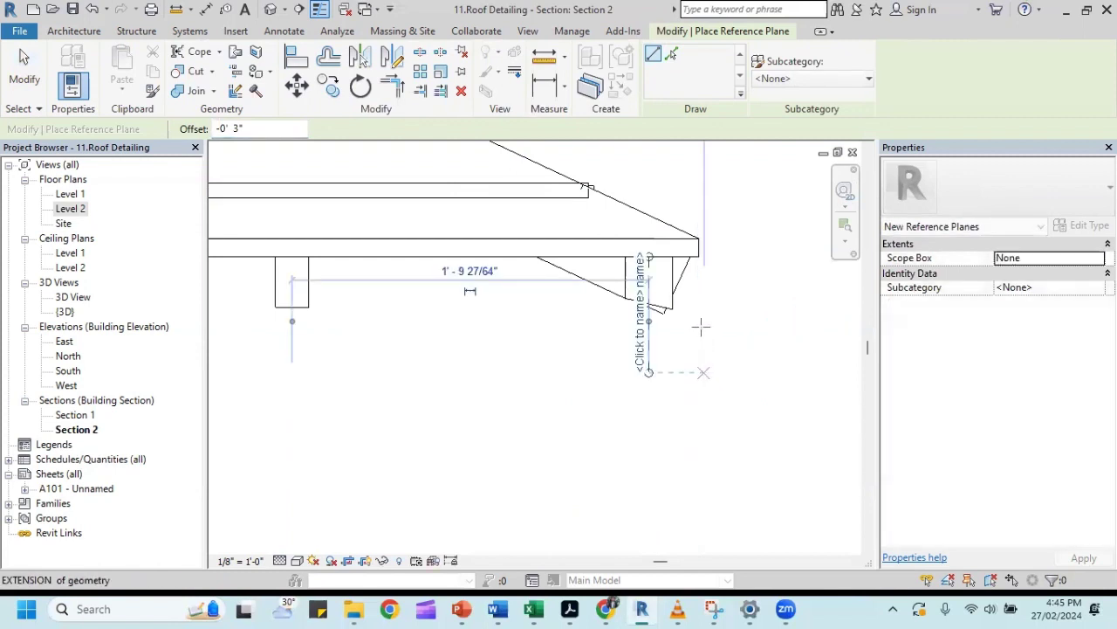
pyautogui.press('Escape')
pyautogui.press('Escape')
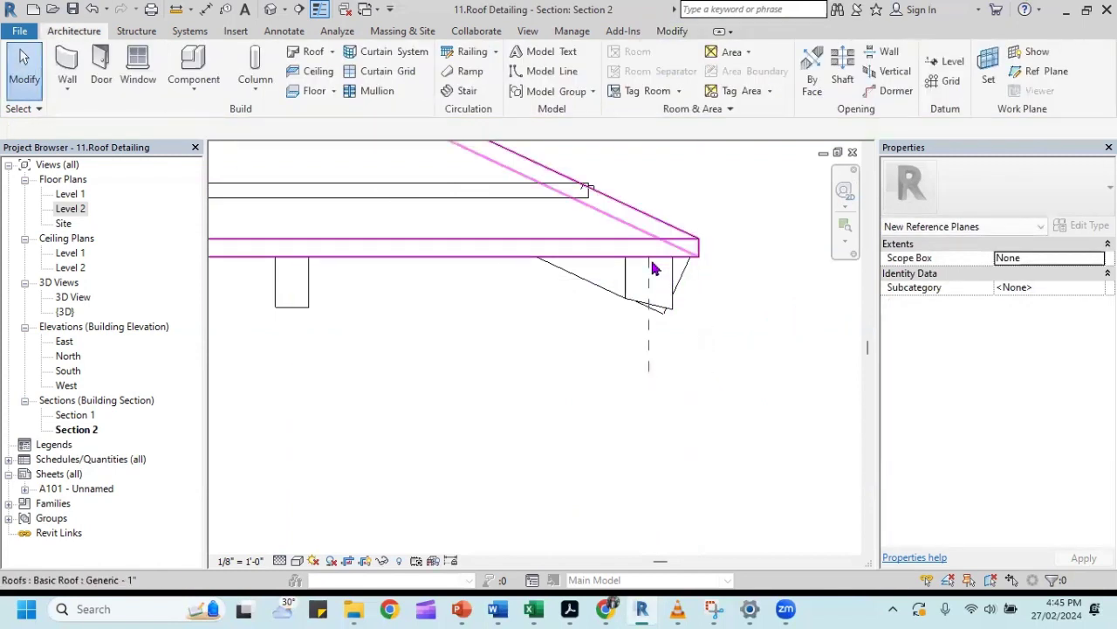
pyautogui.click(647, 276)
pyautogui.moveTo(648, 258); pyautogui.dragTo(650, 194)
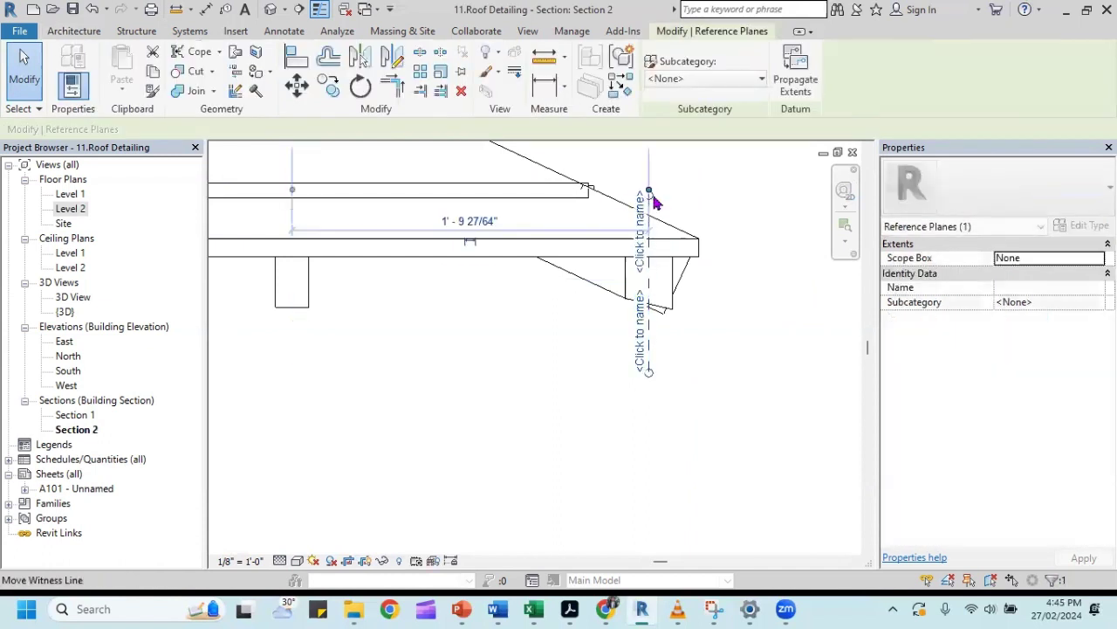
pyautogui.click(185, 77)
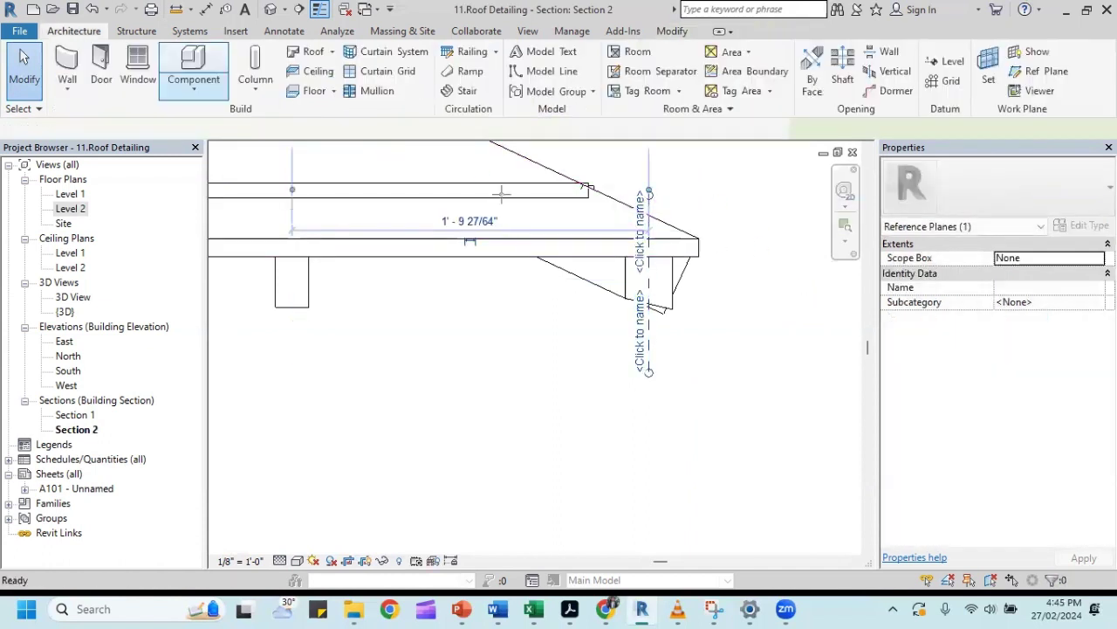
# Cut the first rafter eave ends plumb at the vertical reference plane with Cut Geometry.
pyautogui.click(673, 292)
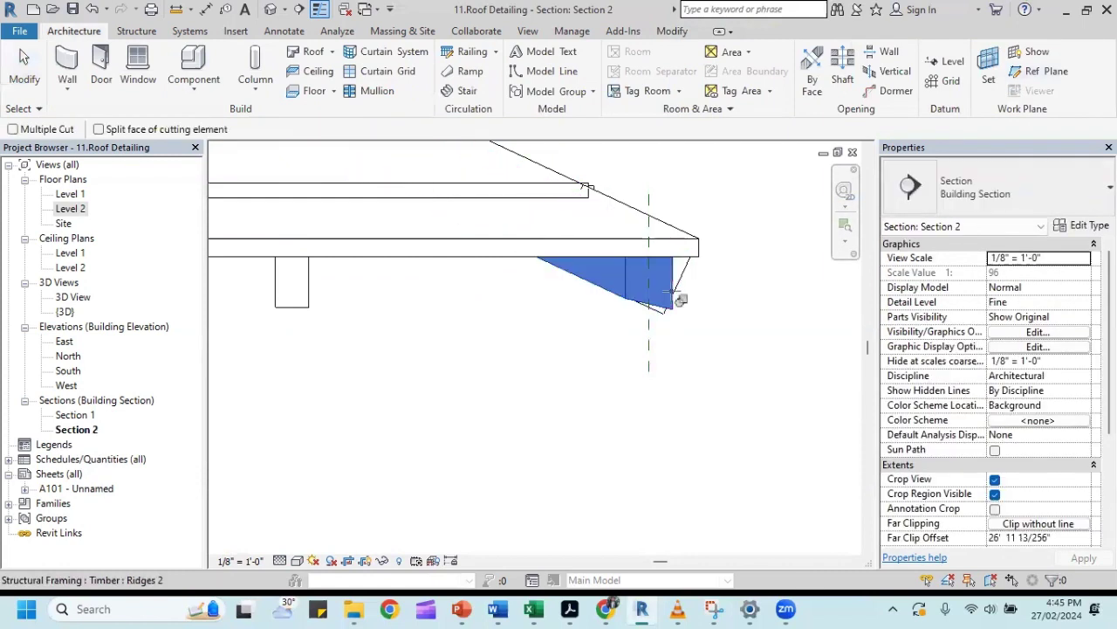
pyautogui.click(649, 208)
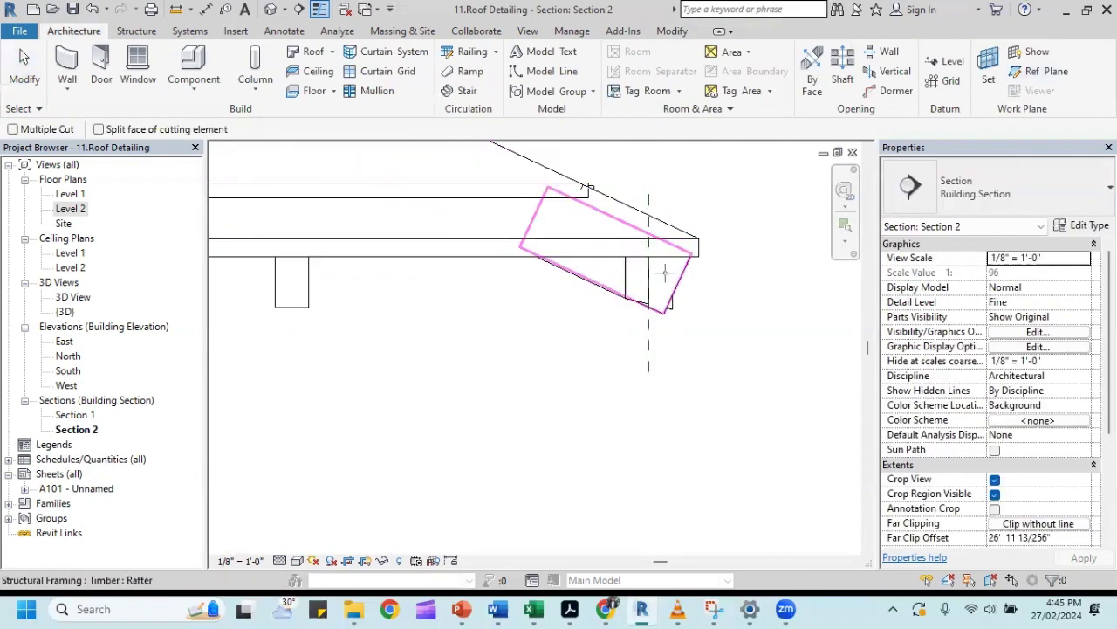
pyautogui.click(650, 209)
pyautogui.click(648, 209)
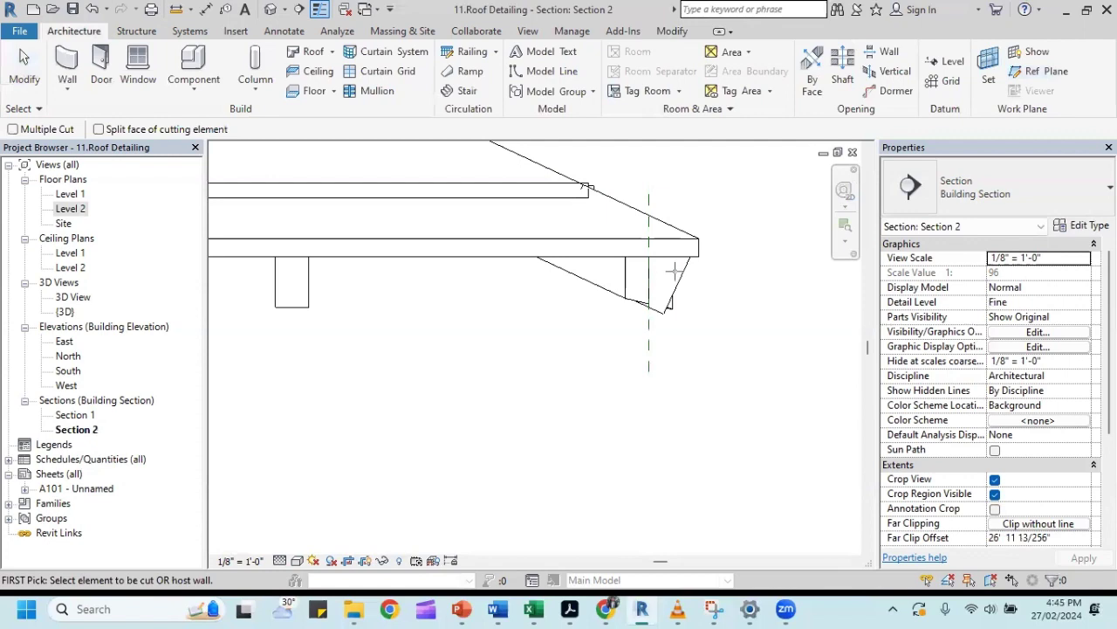
pyautogui.click(683, 276)
pyautogui.click(650, 217)
pyautogui.click(649, 206)
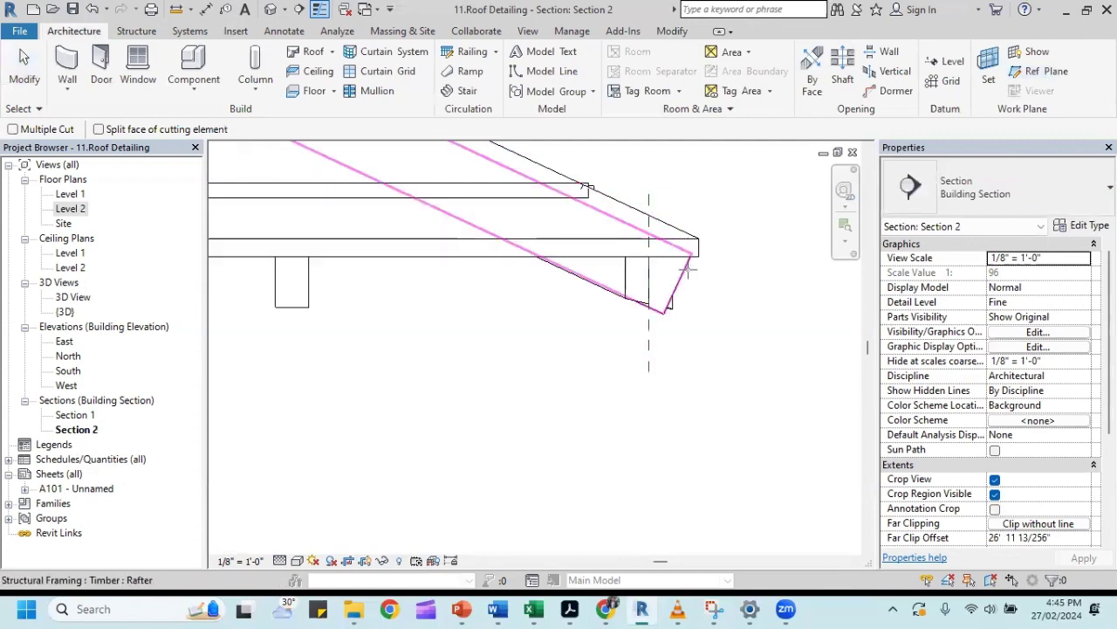
pyautogui.click(665, 224)
pyautogui.click(647, 197)
pyautogui.click(650, 215)
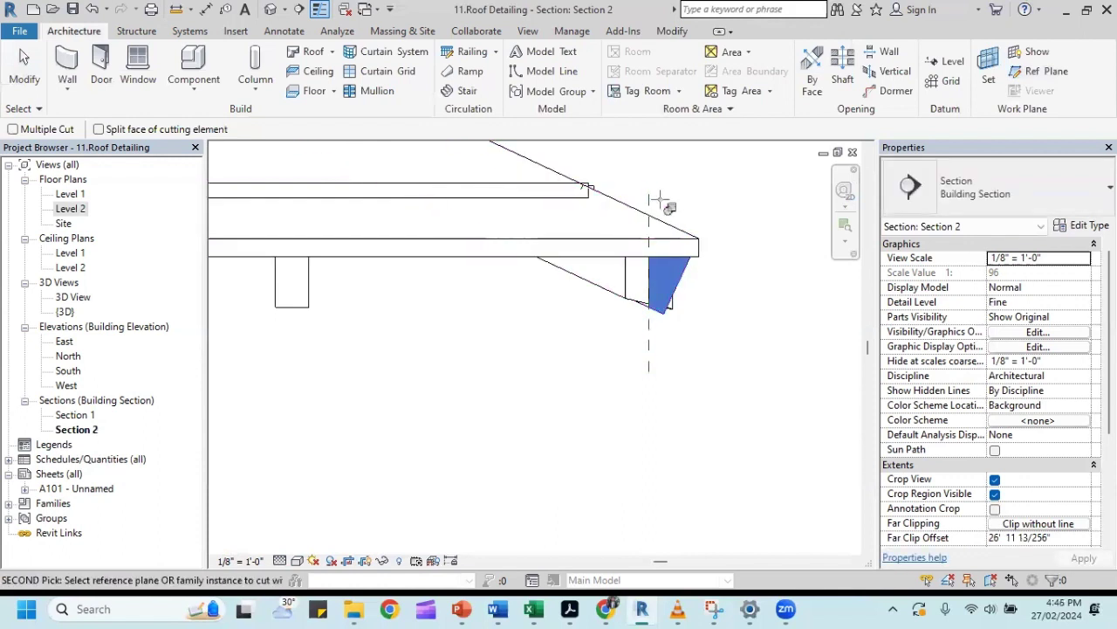
pyautogui.click(649, 200)
# Trim the remaining rafter ends back to the reference plane, then zoom out to check the roof.
pyautogui.click(660, 220)
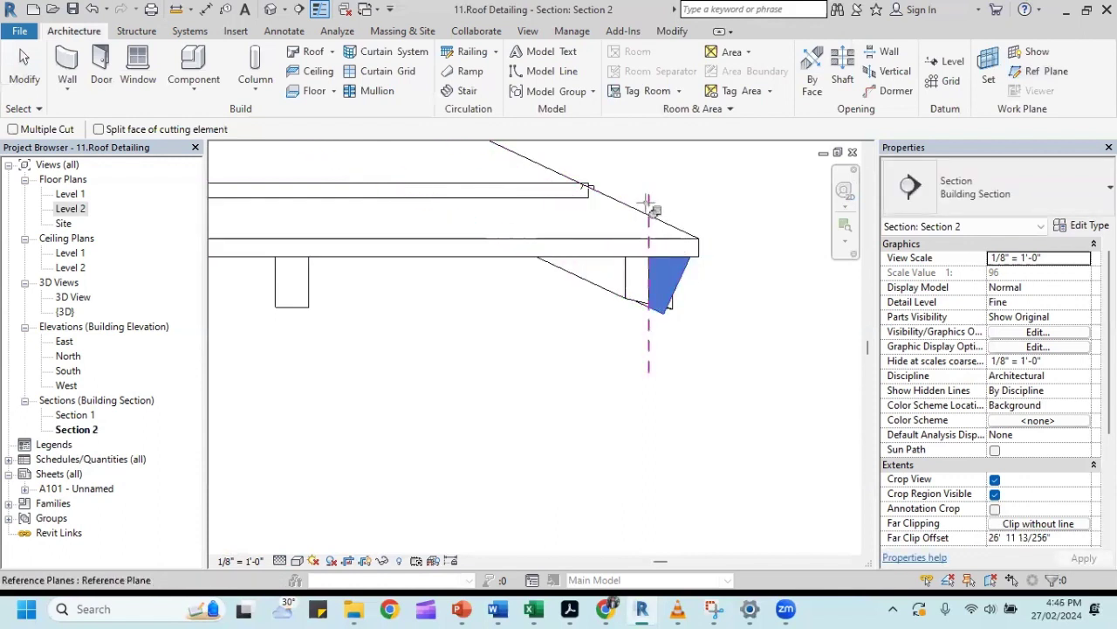
pyautogui.click(649, 201)
pyautogui.click(660, 220)
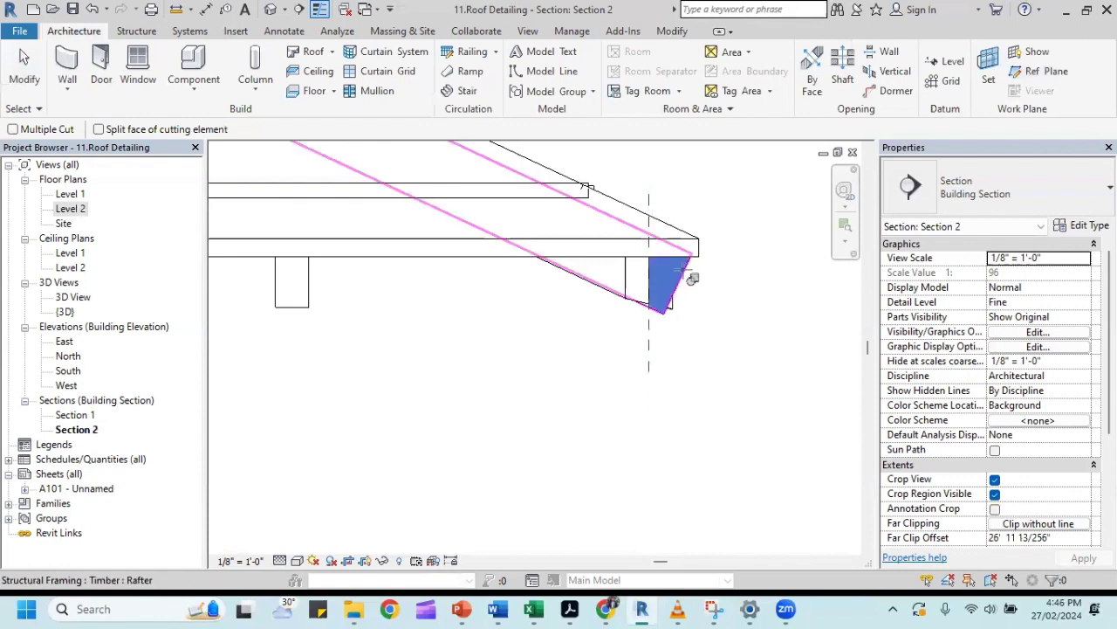
pyautogui.click(649, 229)
pyautogui.click(679, 262)
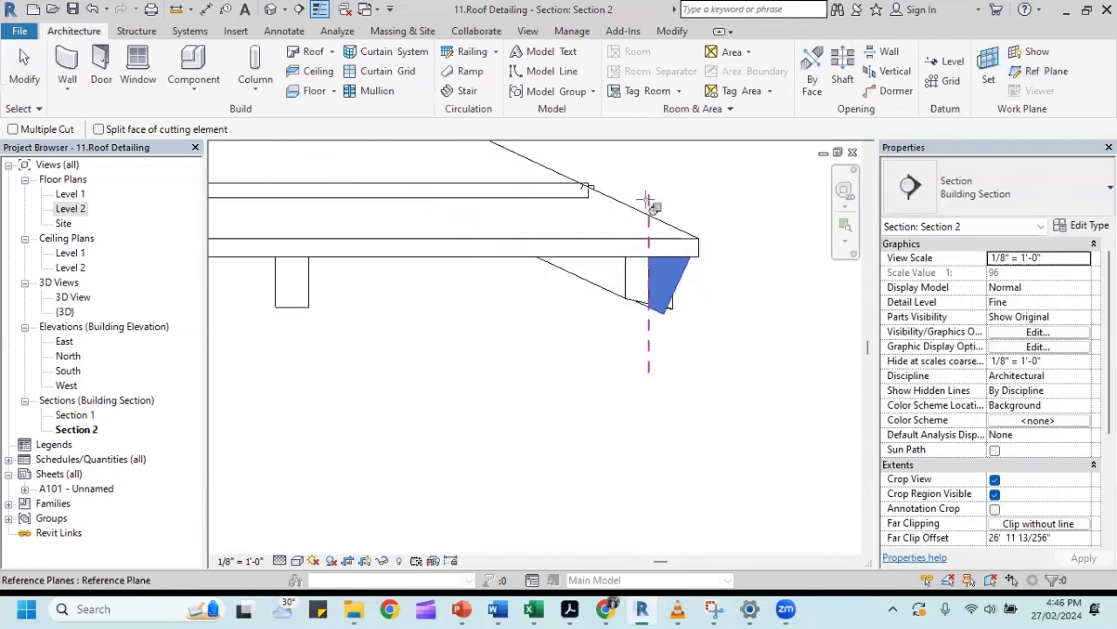
pyautogui.click(648, 202)
pyautogui.click(679, 260)
pyautogui.click(649, 208)
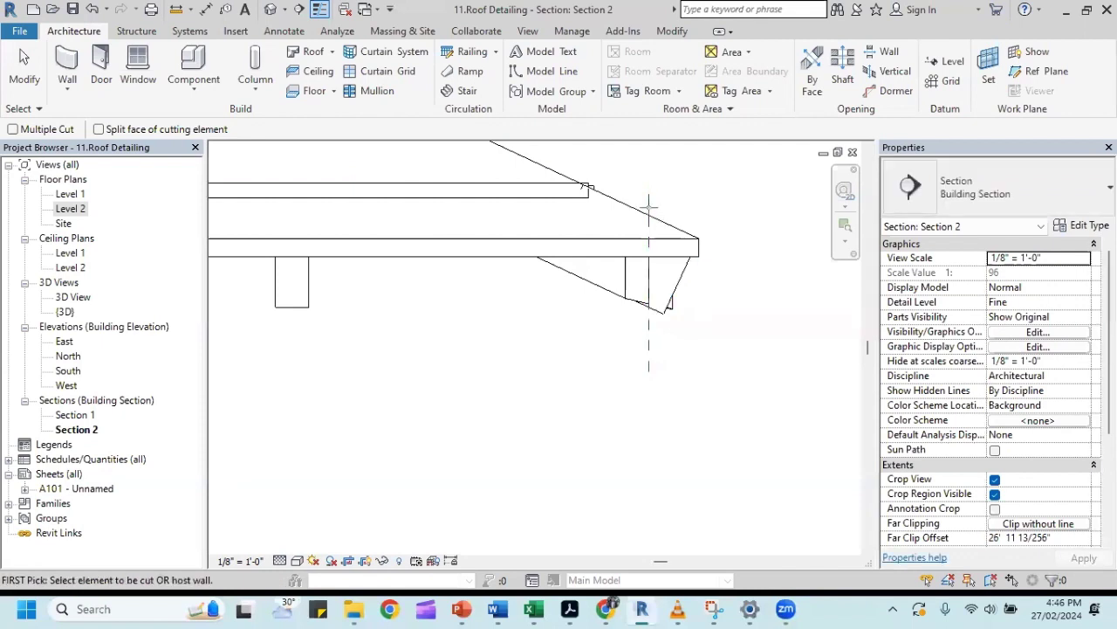
pyautogui.click(650, 210)
pyautogui.click(653, 220)
pyautogui.click(647, 208)
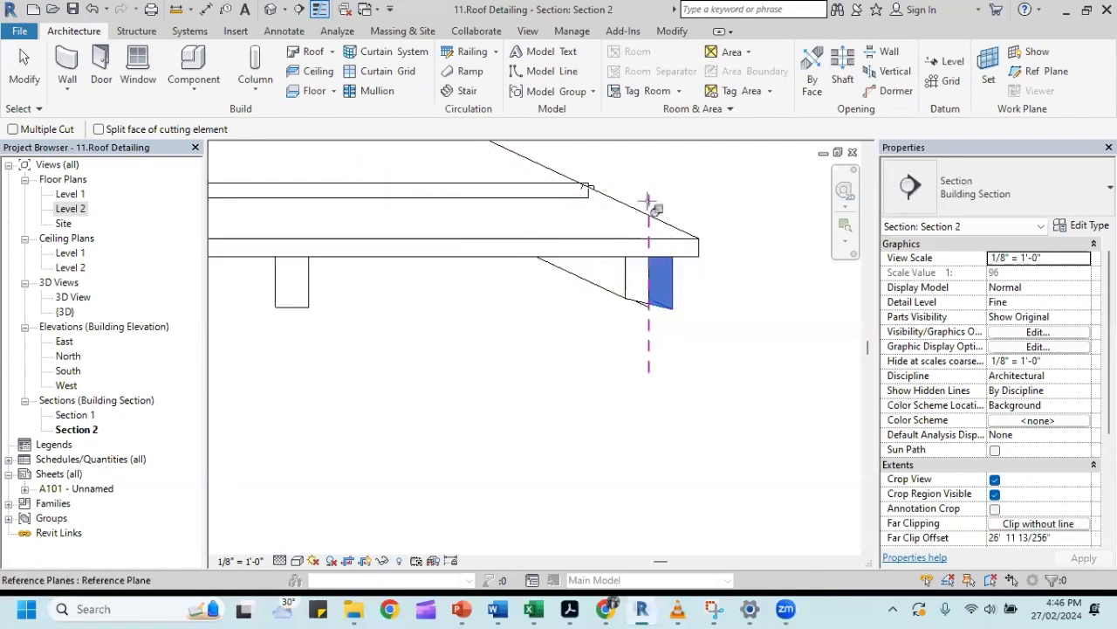
pyautogui.click(649, 202)
pyautogui.scroll(-2, 620, 309)
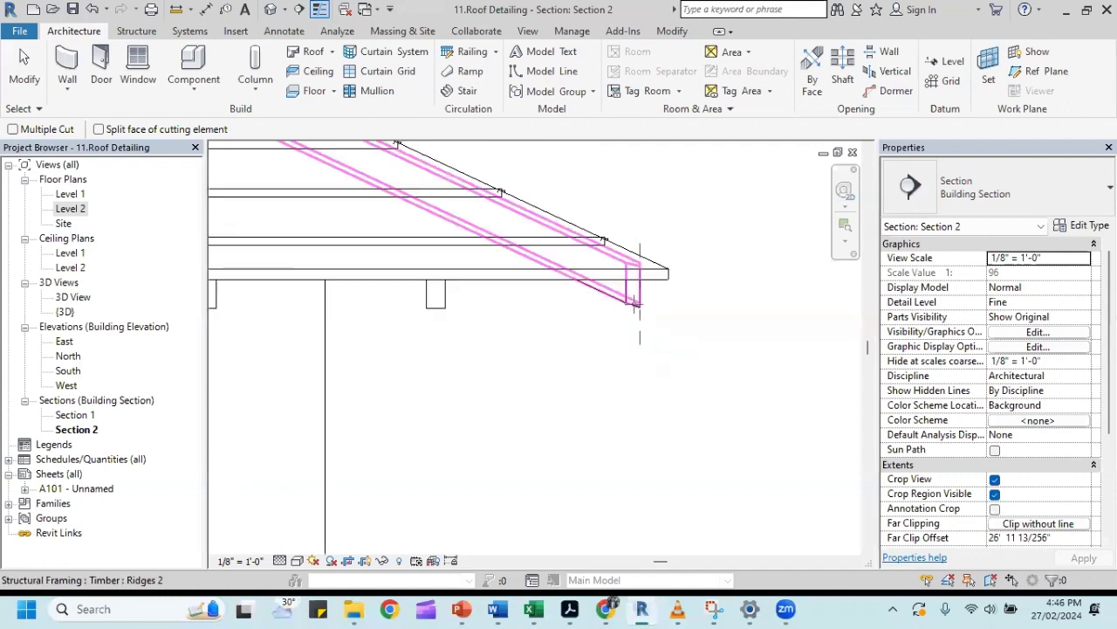
pyautogui.scroll(-2, 625, 306)
pyautogui.scroll(-2, 630, 302)
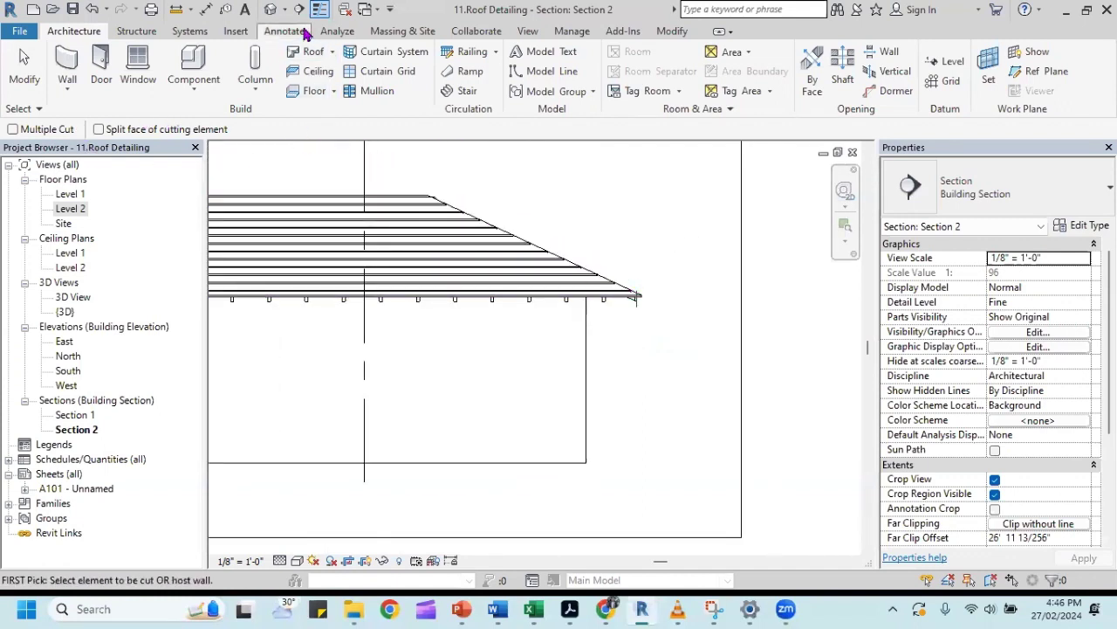
# Open the default {3D} view and orbit to a close angle on the eave framing.
pyautogui.click(271, 9)
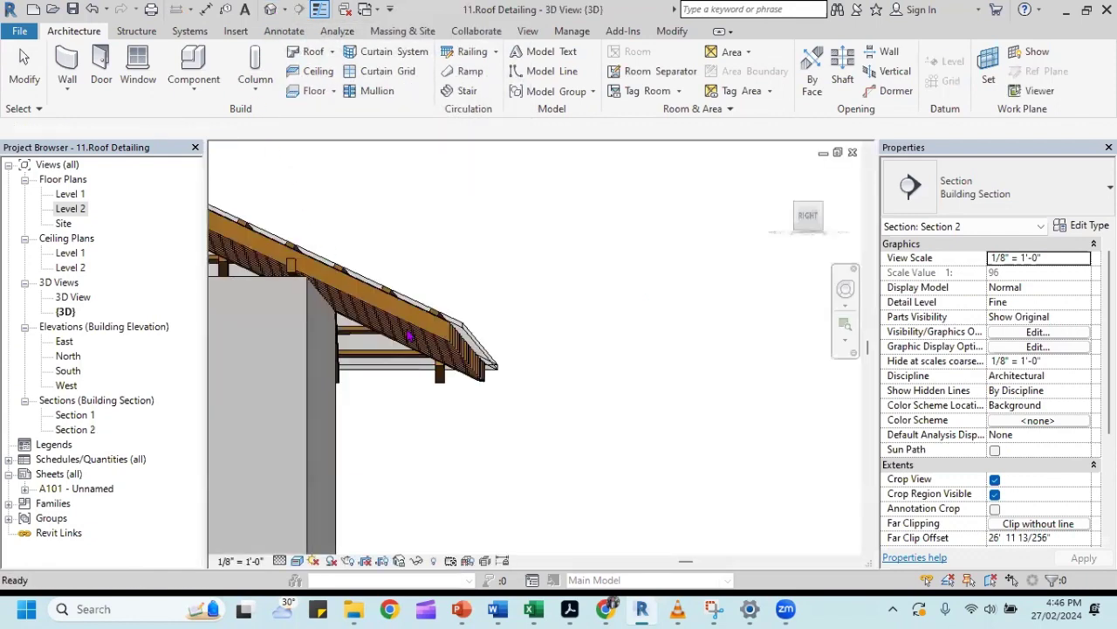
pyautogui.moveTo(452, 337)
pyautogui.keyDown('shift'); pyautogui.mouseDown(button='middle')
pyautogui.moveTo(489, 364)
pyautogui.moveTo(452, 340)
pyautogui.mouseUp(button='middle'); pyautogui.keyUp('shift')
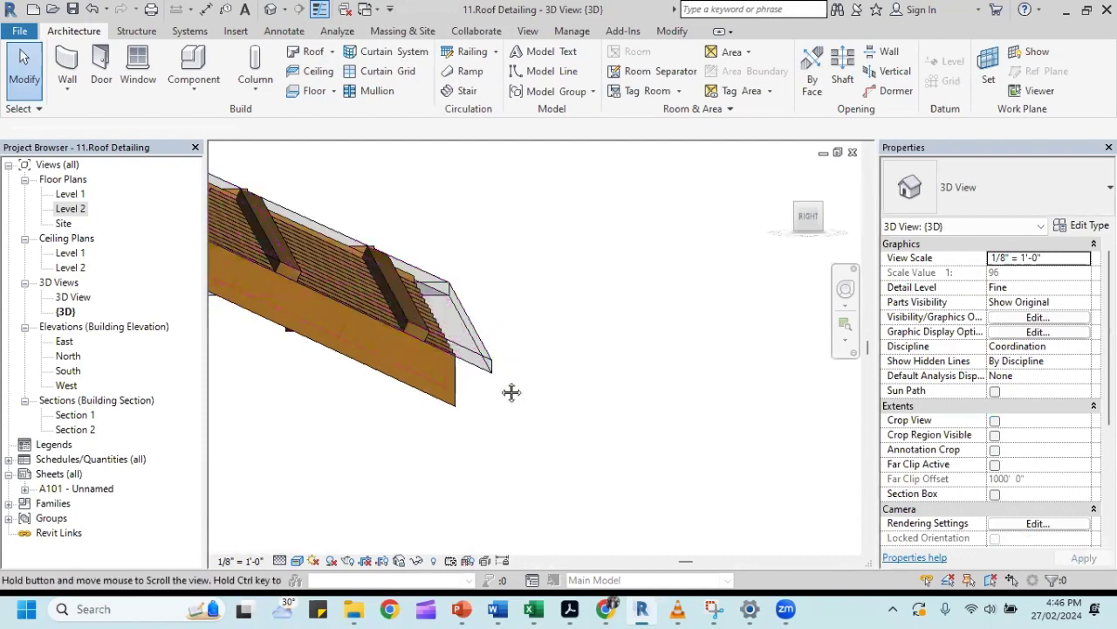
pyautogui.keyDown('shift'); pyautogui.moveTo(511, 391); pyautogui.dragTo(512, 391, button='middle'); pyautogui.keyUp('shift')
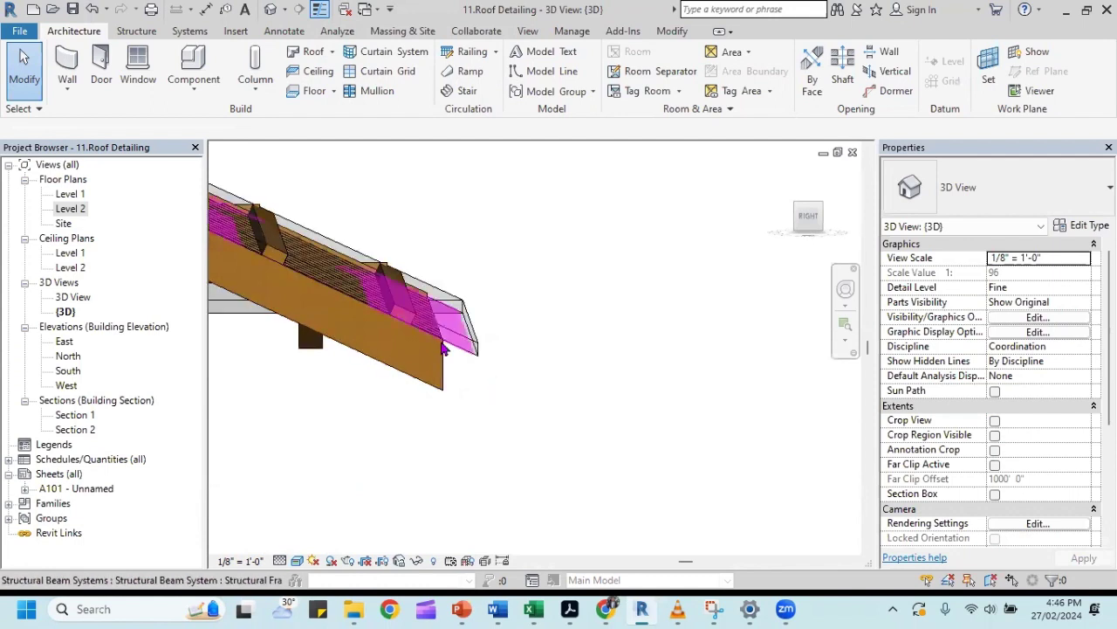
pyautogui.keyDown('shift'); pyautogui.moveTo(506, 352); pyautogui.dragTo(397, 353, button='middle'); pyautogui.keyUp('shift')
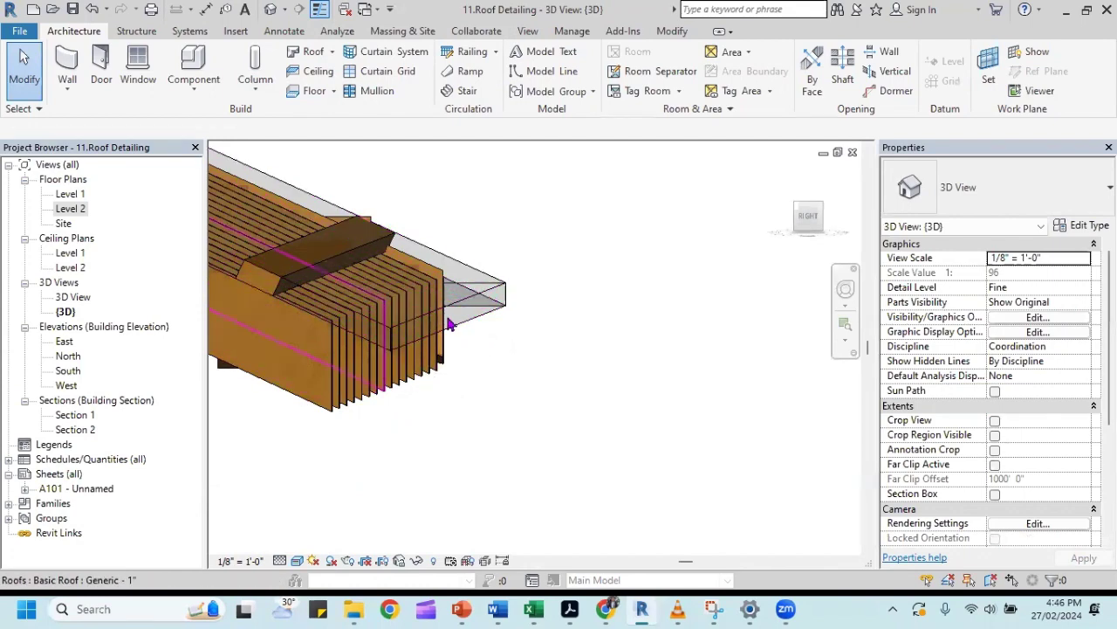
# Inspect the roof, a single rafter and the rafter beam system, leaving the roof selected.
pyautogui.click(395, 347)
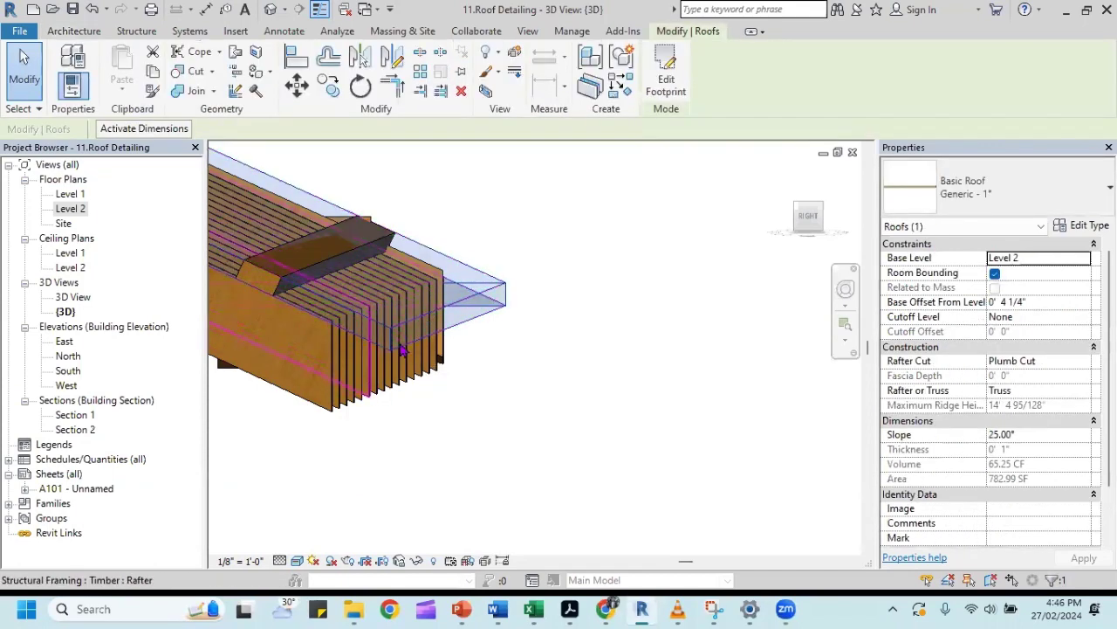
pyautogui.click(416, 334)
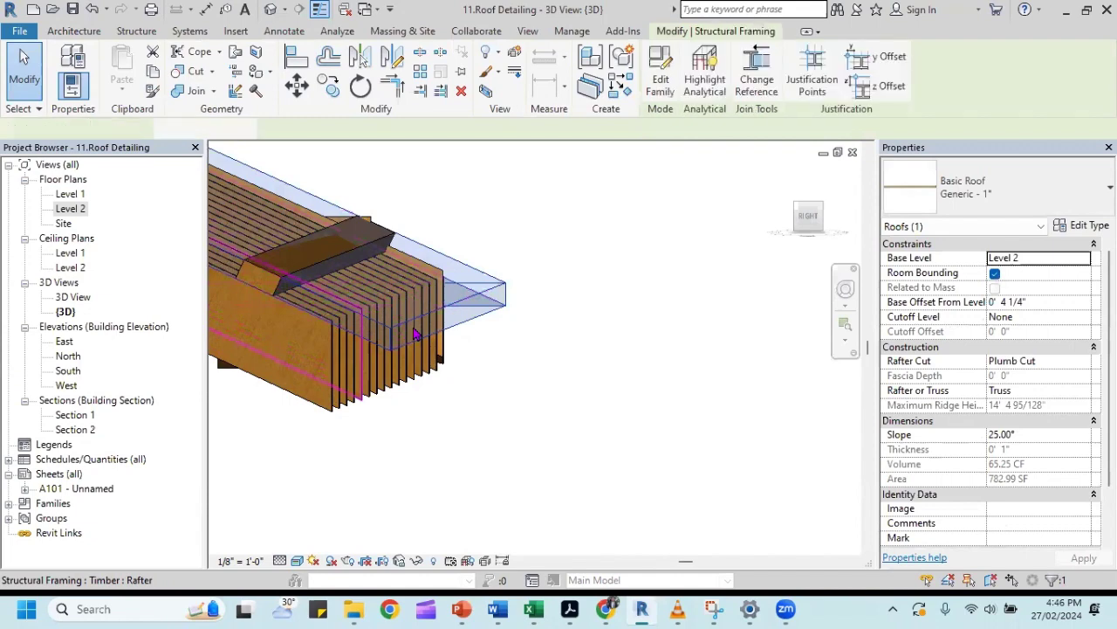
pyautogui.rightClick(416, 334)
pyautogui.click(378, 479)
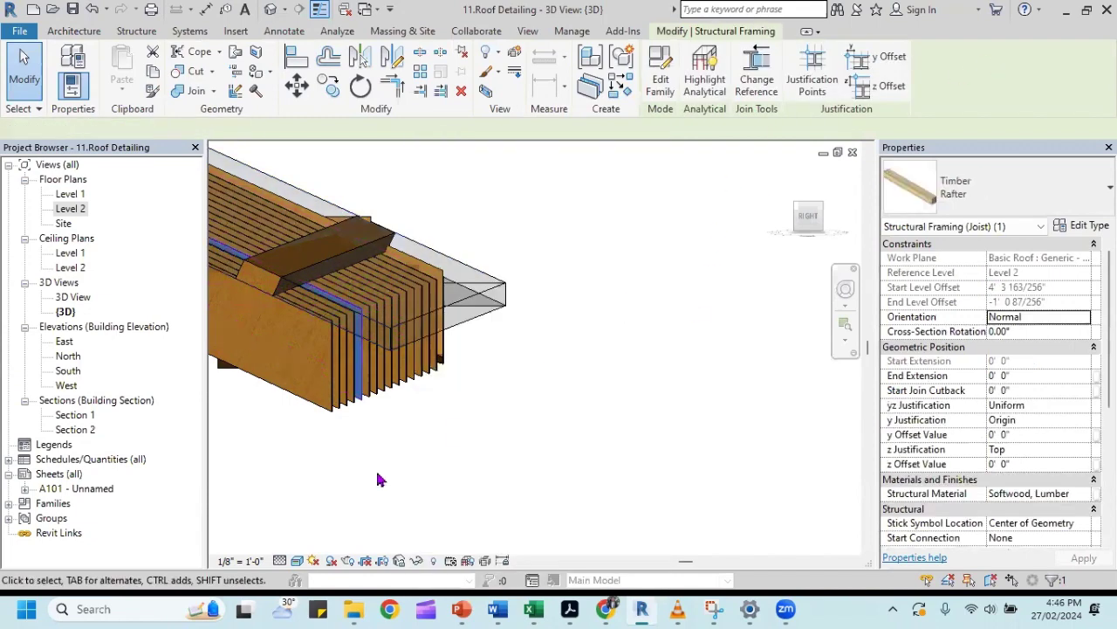
pyautogui.click(417, 561)
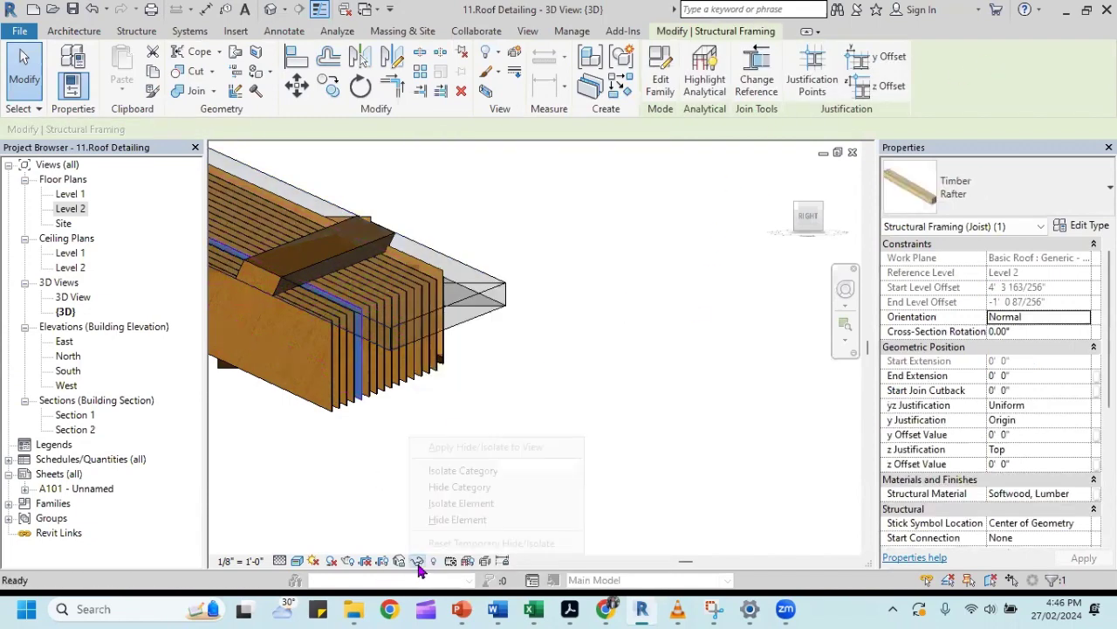
pyautogui.click(478, 295)
pyautogui.click(463, 300)
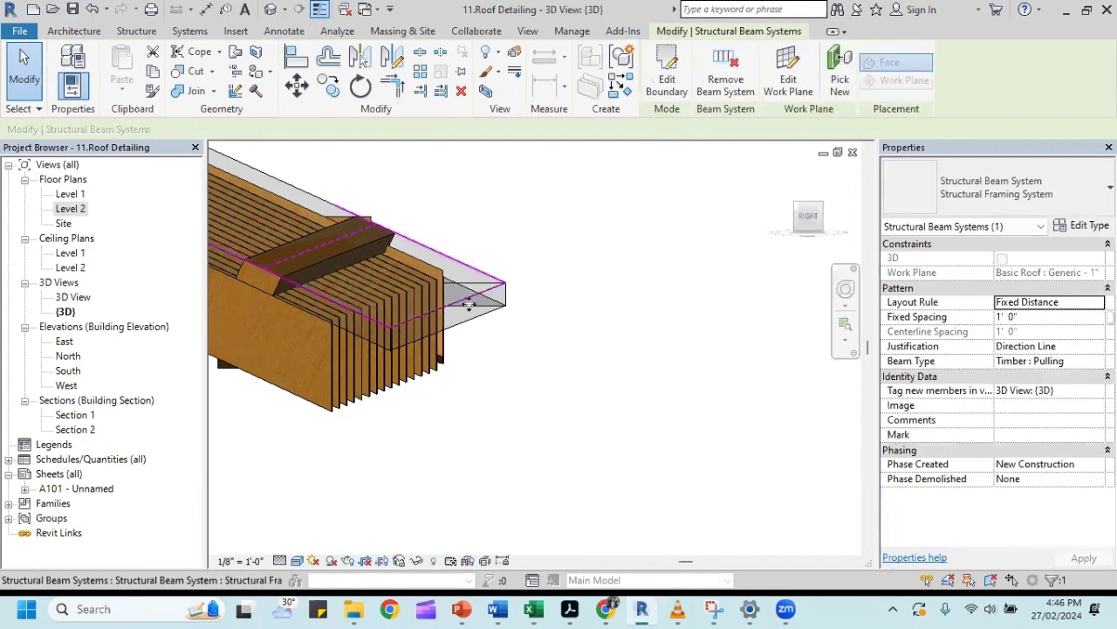
pyautogui.click(489, 302)
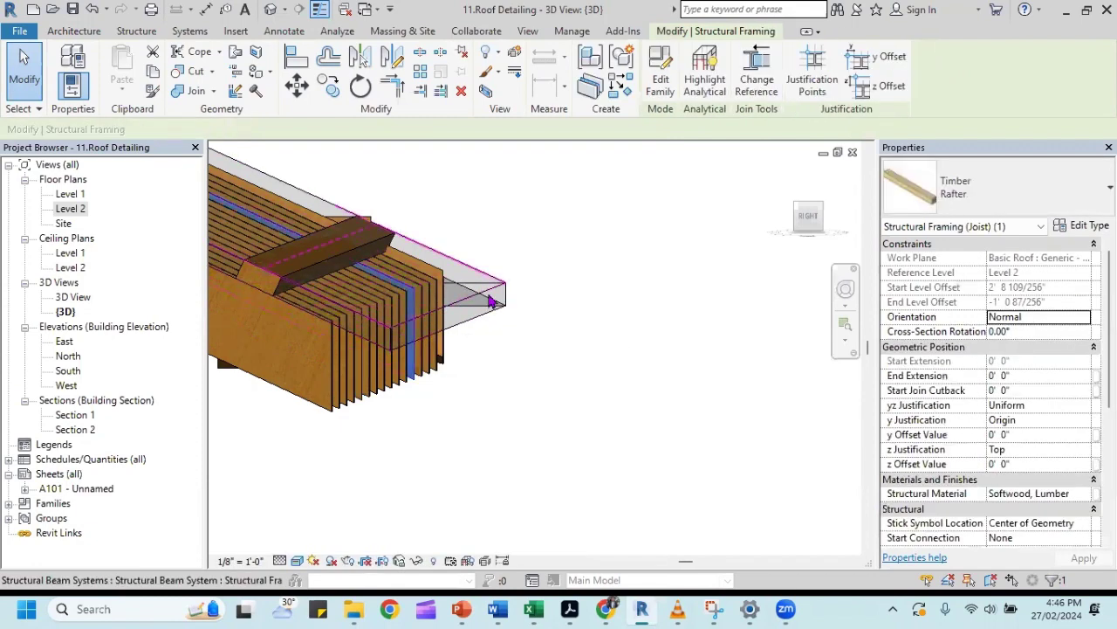
pyautogui.click(491, 301)
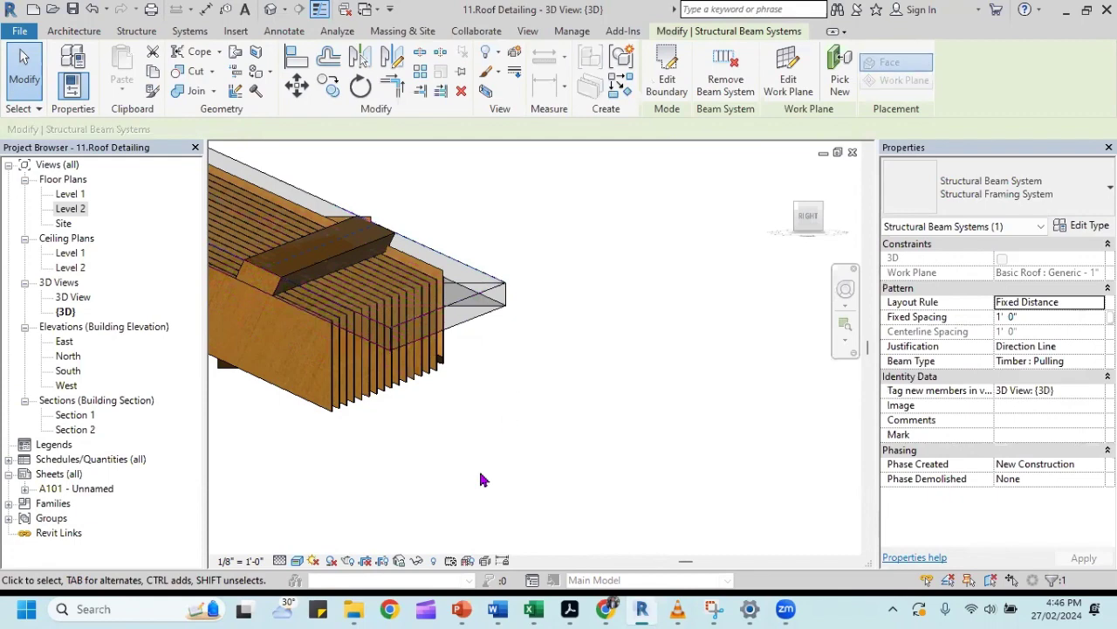
pyautogui.click(612, 254)
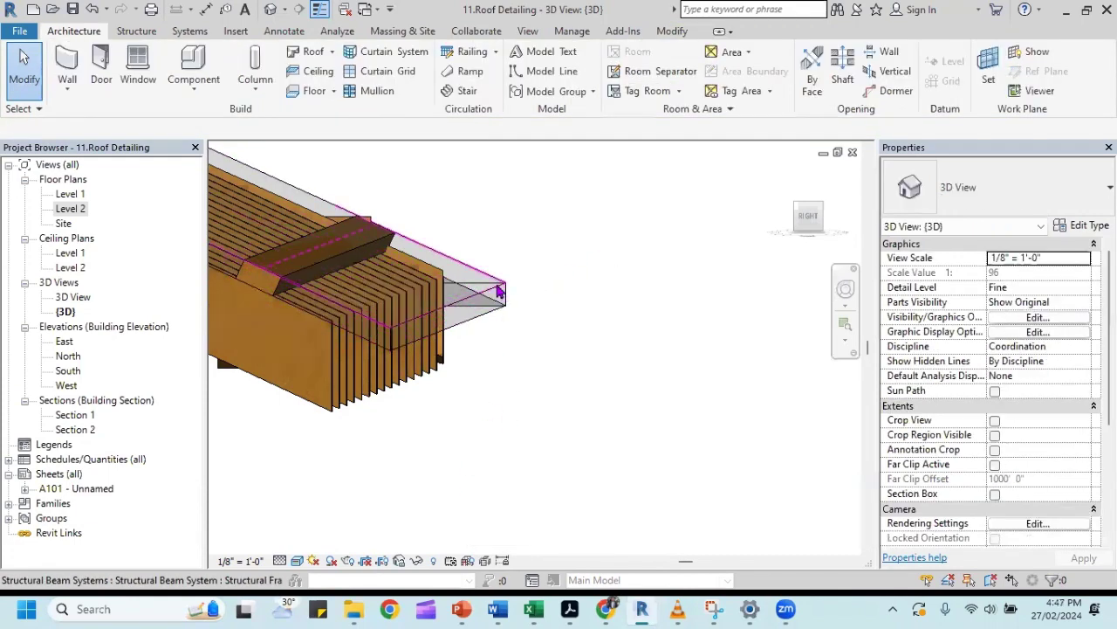
pyautogui.click(494, 292)
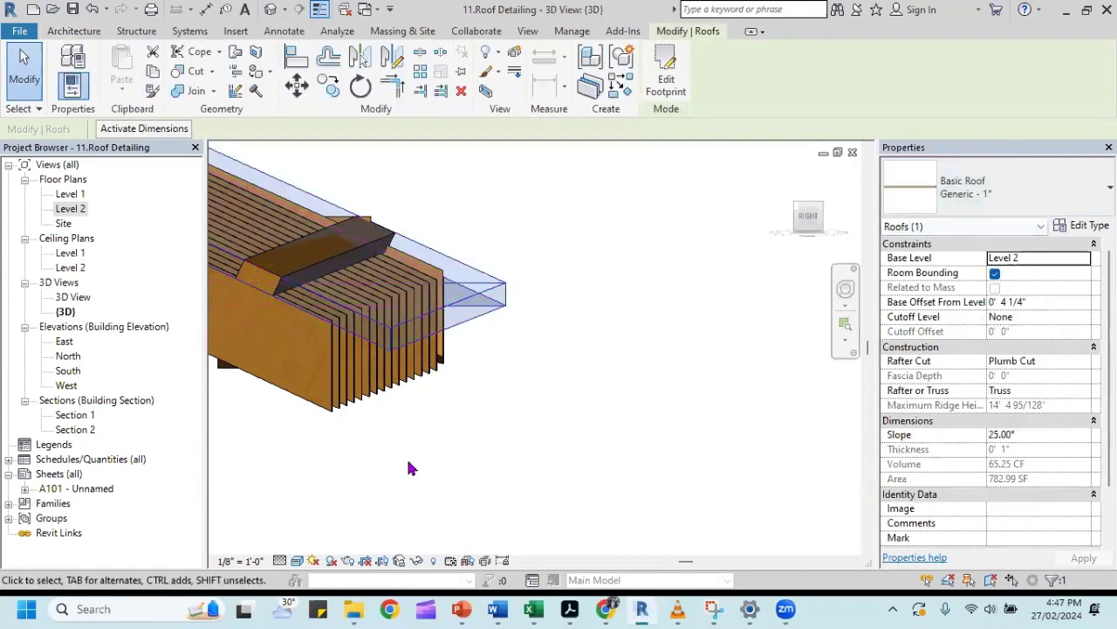
# Isolate the Generic 1" roof by category, then orbit, zoom and pan to its eave edge.
pyautogui.click(415, 561)
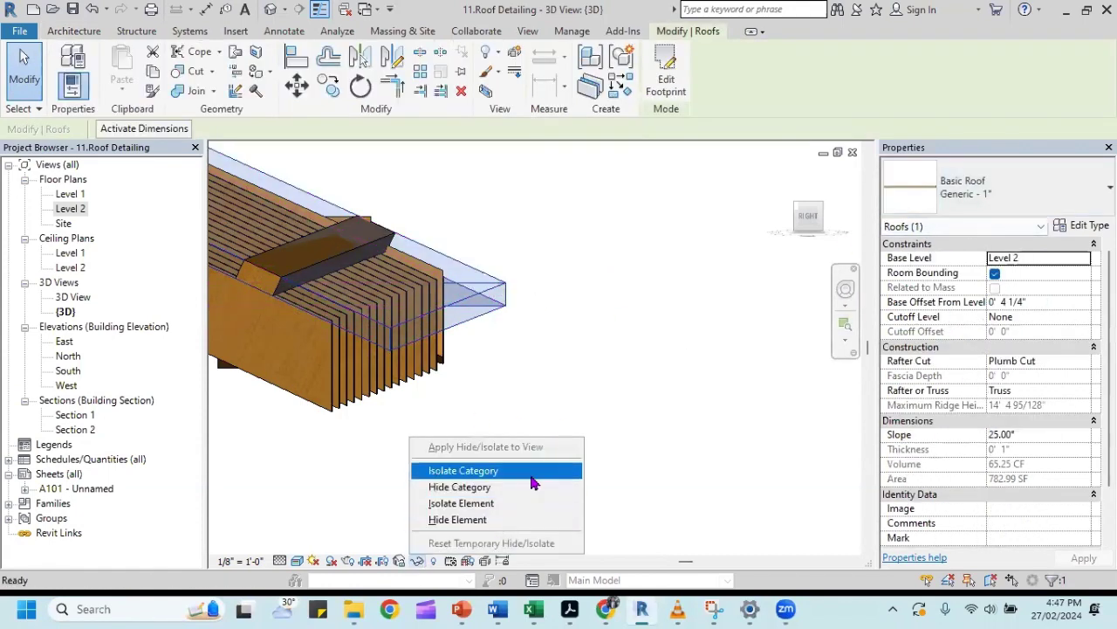
pyautogui.click(504, 505)
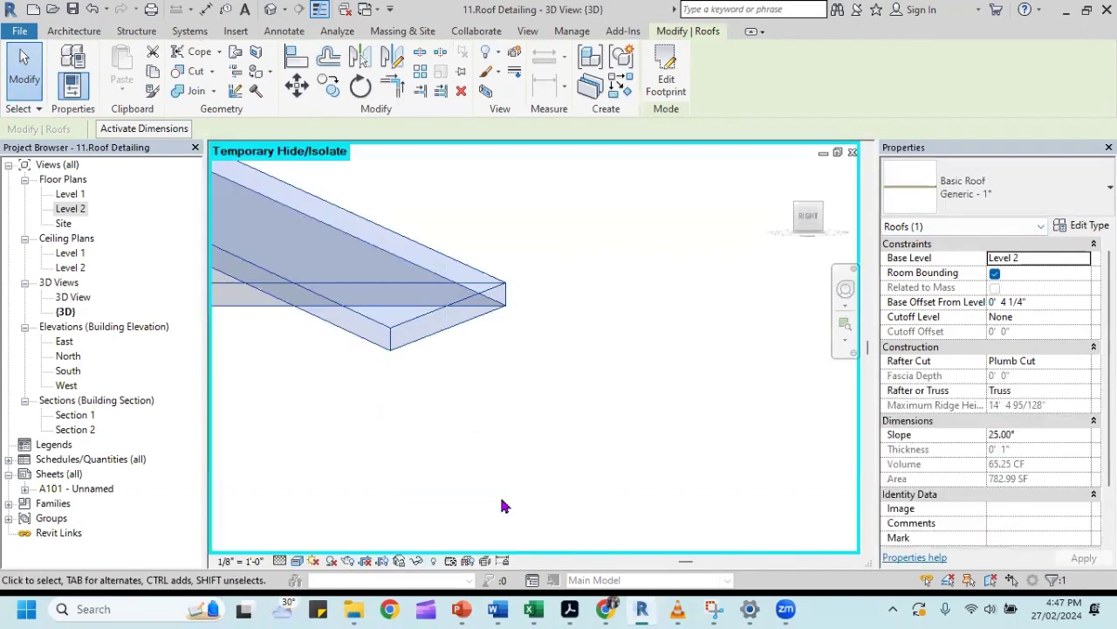
pyautogui.moveTo(523, 340)
pyautogui.keyDown('shift'); pyautogui.mouseDown(button='middle')
pyautogui.moveTo(498, 344)
pyautogui.moveTo(442, 392)
pyautogui.moveTo(483, 364)
pyautogui.moveTo(452, 362)
pyautogui.mouseUp(button='middle'); pyautogui.keyUp('shift')
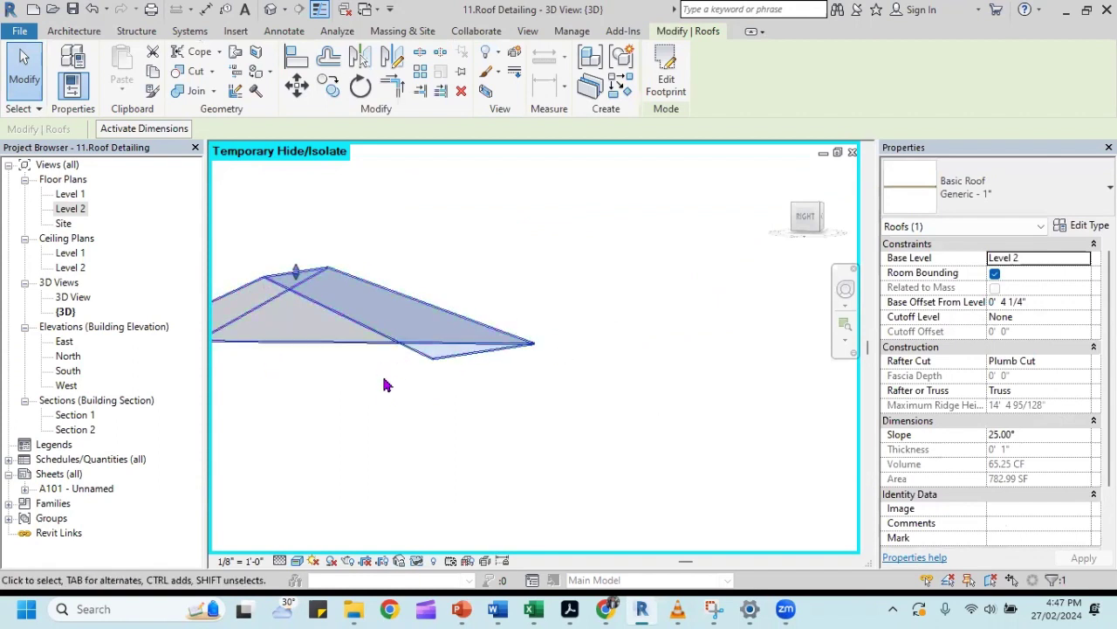
pyautogui.moveTo(384, 381); pyautogui.dragTo(564, 381, button='middle')
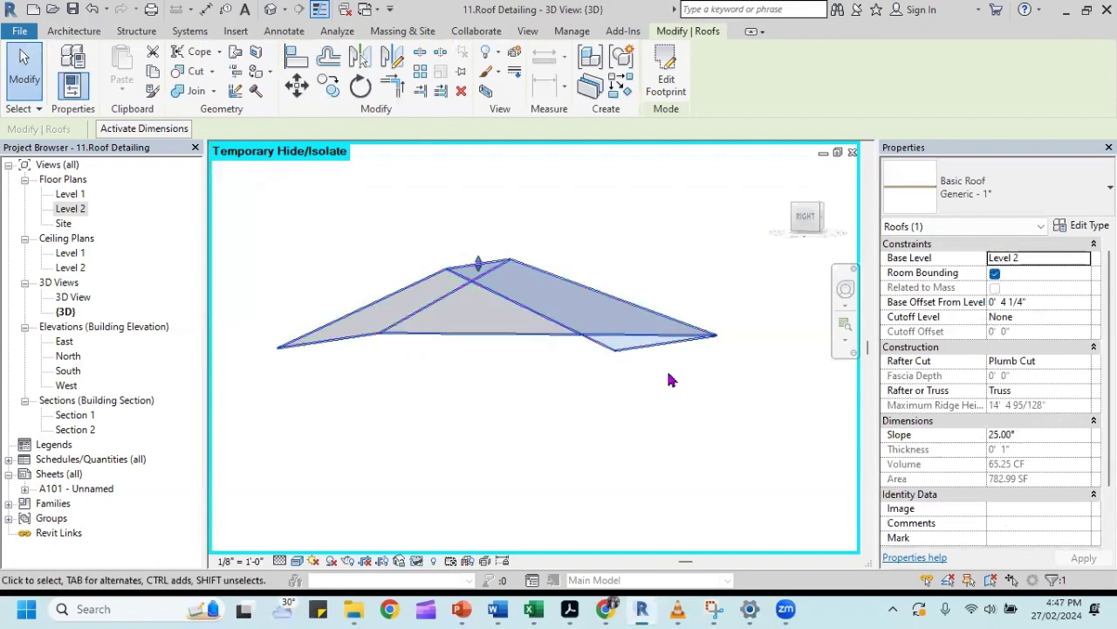
pyautogui.scroll(2, 646, 367)
pyautogui.scroll(3, 649, 360)
pyautogui.moveTo(650, 360); pyautogui.dragTo(486, 406, button='middle')
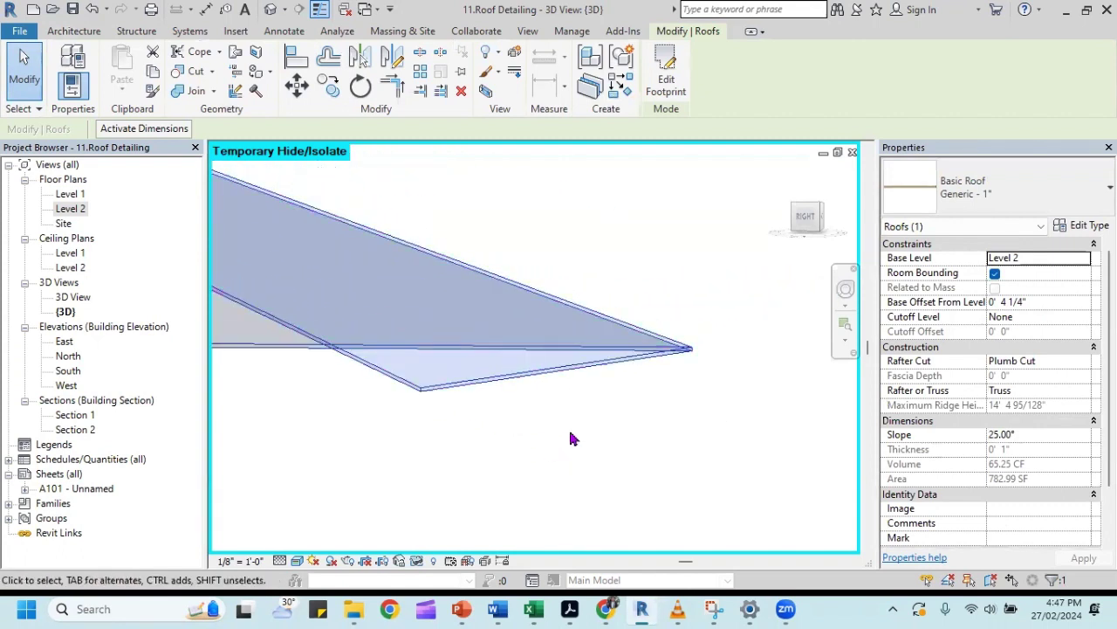
# Start Roof: Fascia from the roof tools and pick the roof's lower edge.
pyautogui.click(74, 31)
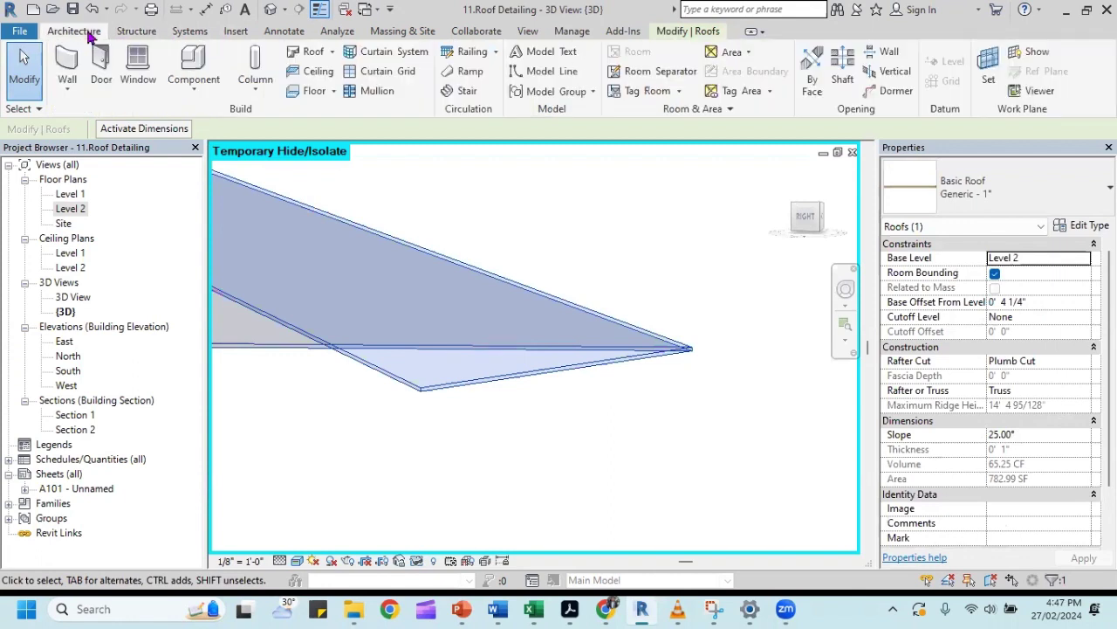
pyautogui.click(333, 52)
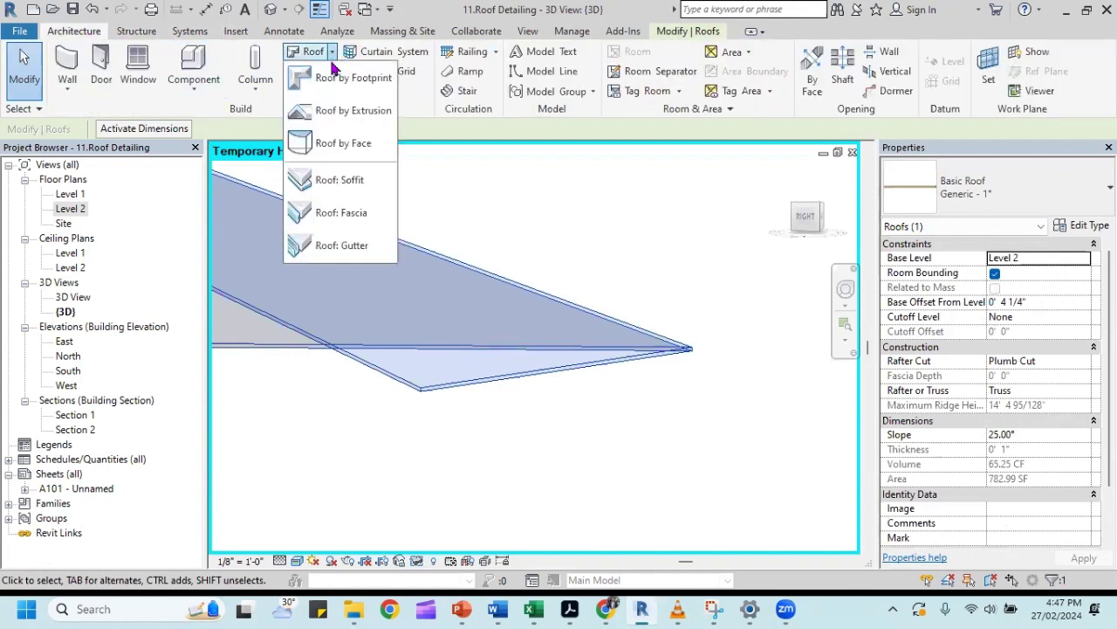
pyautogui.click(370, 217)
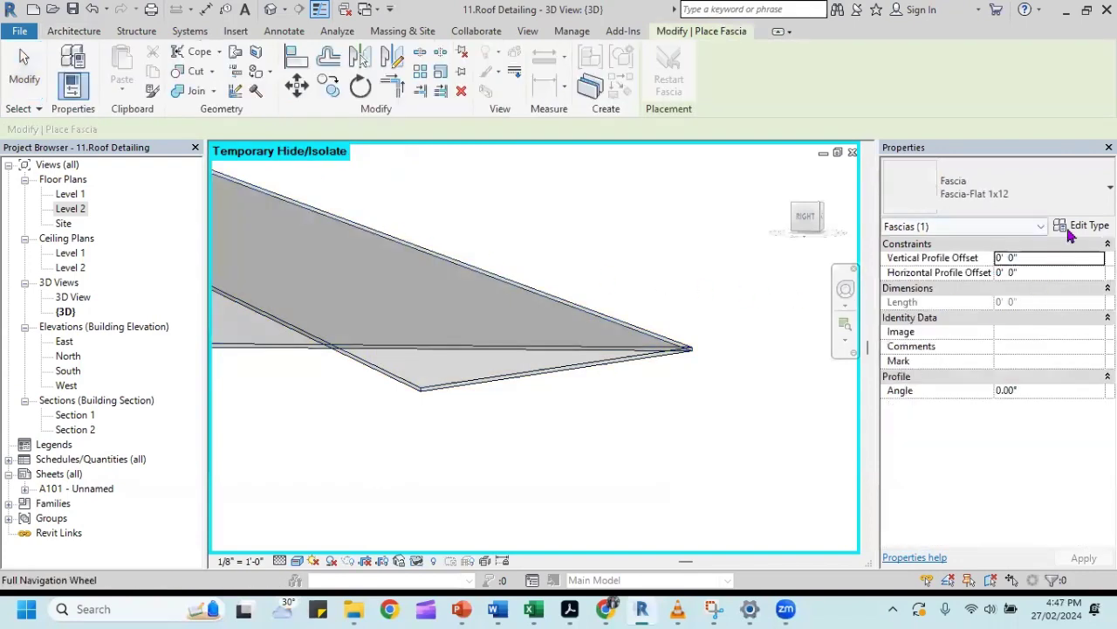
pyautogui.click(691, 354)
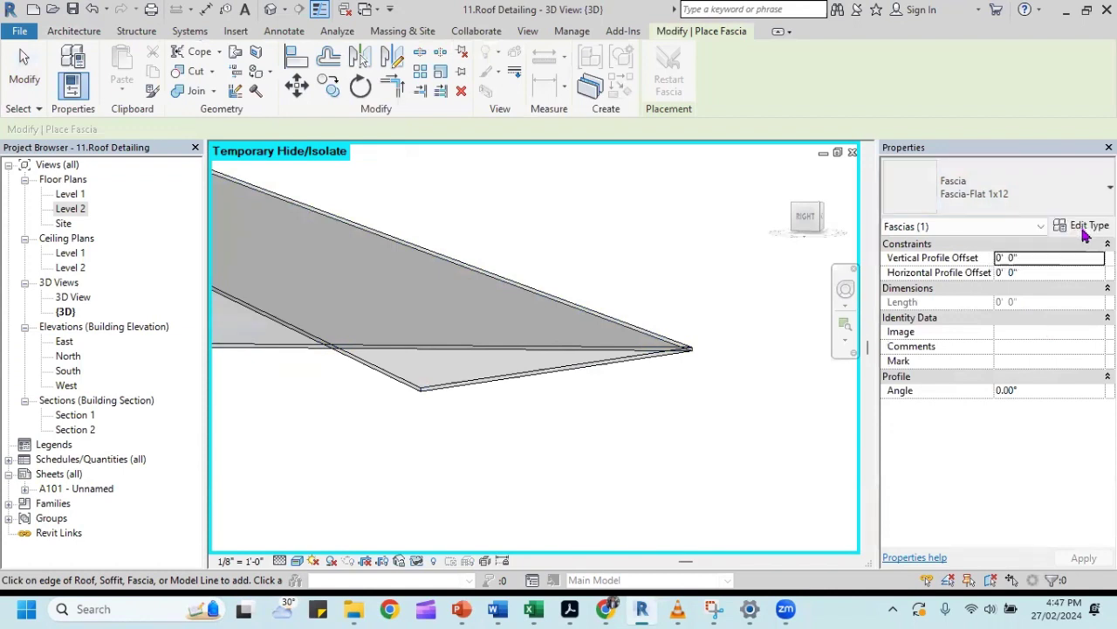
# Switch the fascia type to Fascia-Flat 1x12, reviewing its 1x8 profile and Cherry material.
pyautogui.click(1052, 201)
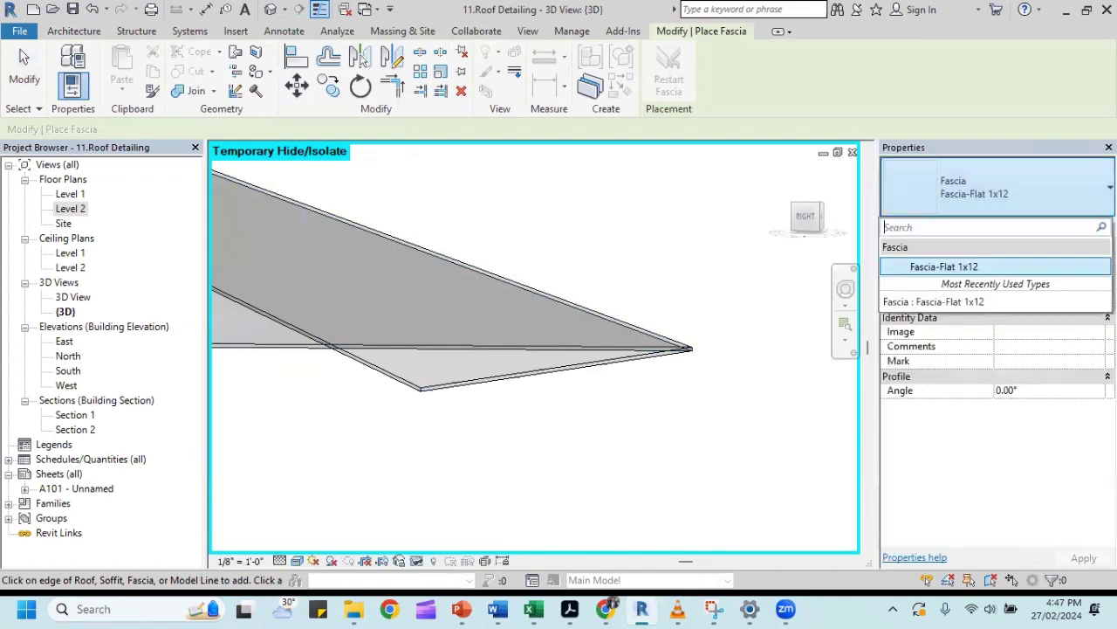
pyautogui.click(1008, 301)
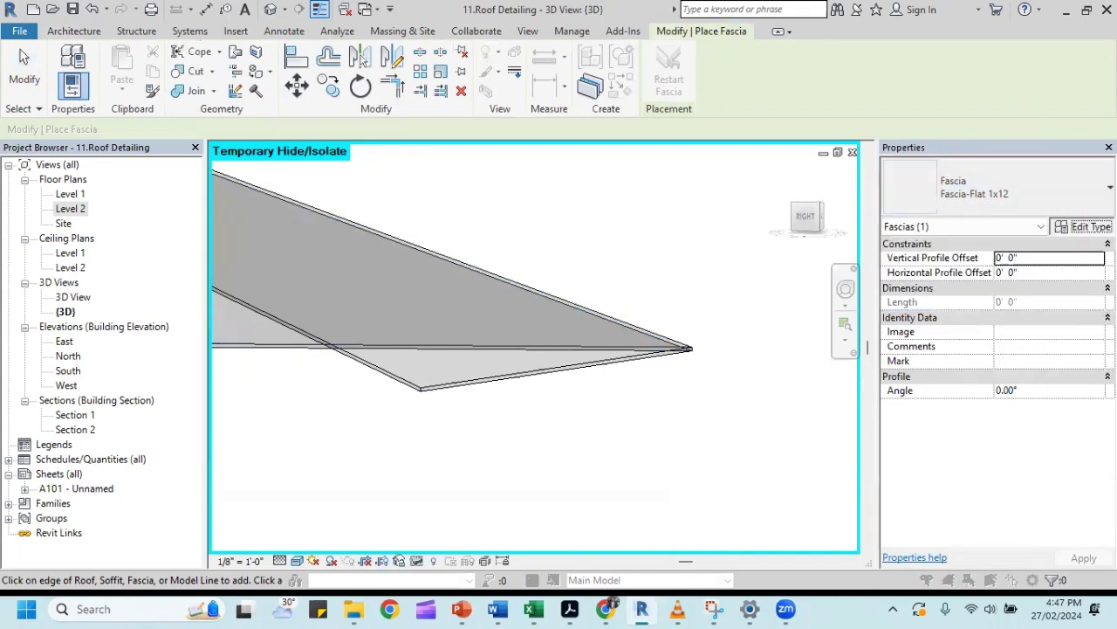
pyautogui.click(1085, 226)
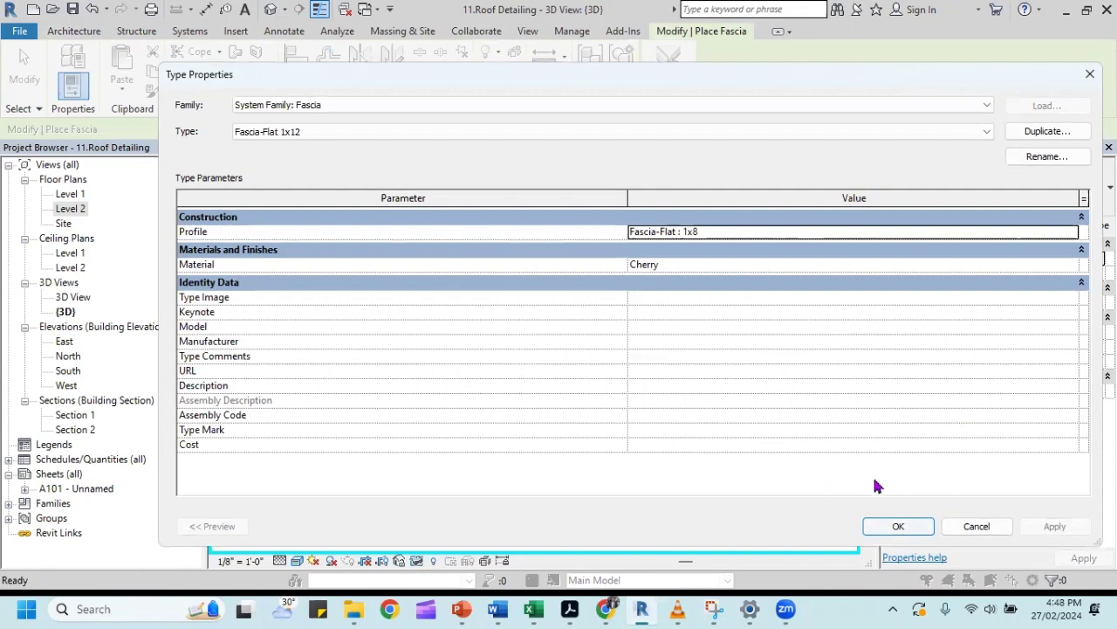
pyautogui.click(898, 525)
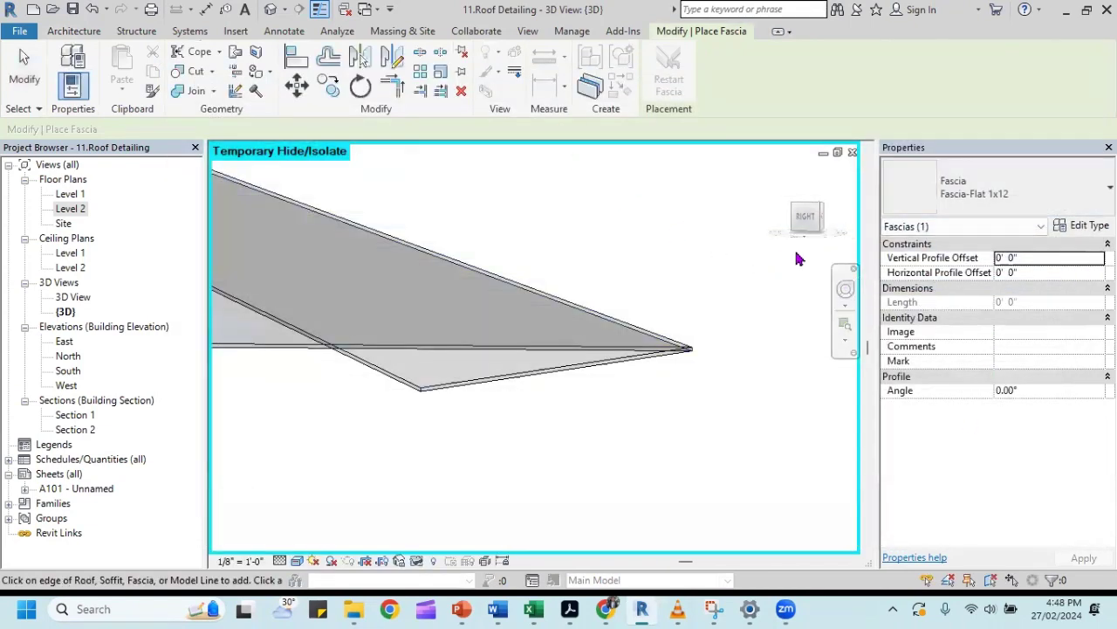
# Add fascia along the lower eave edge and the adjoining roof edge.
pyautogui.click(471, 396)
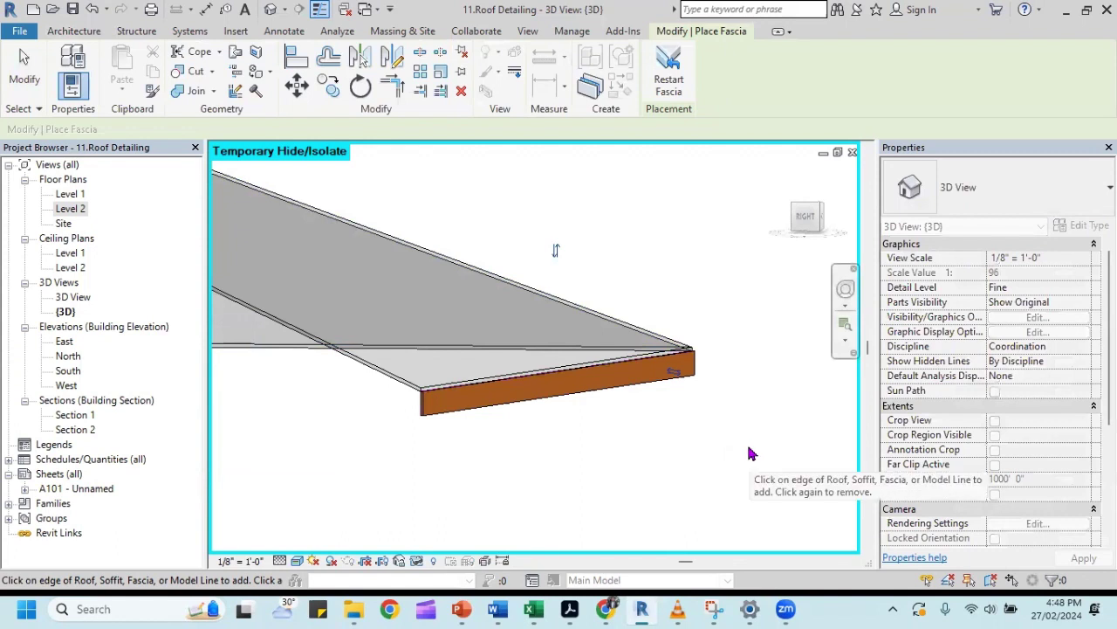
pyautogui.moveTo(721, 375)
pyautogui.keyDown('shift'); pyautogui.mouseDown(button='middle')
pyautogui.moveTo(763, 392)
pyautogui.moveTo(354, 365)
pyautogui.mouseUp(button='middle'); pyautogui.keyUp('shift')
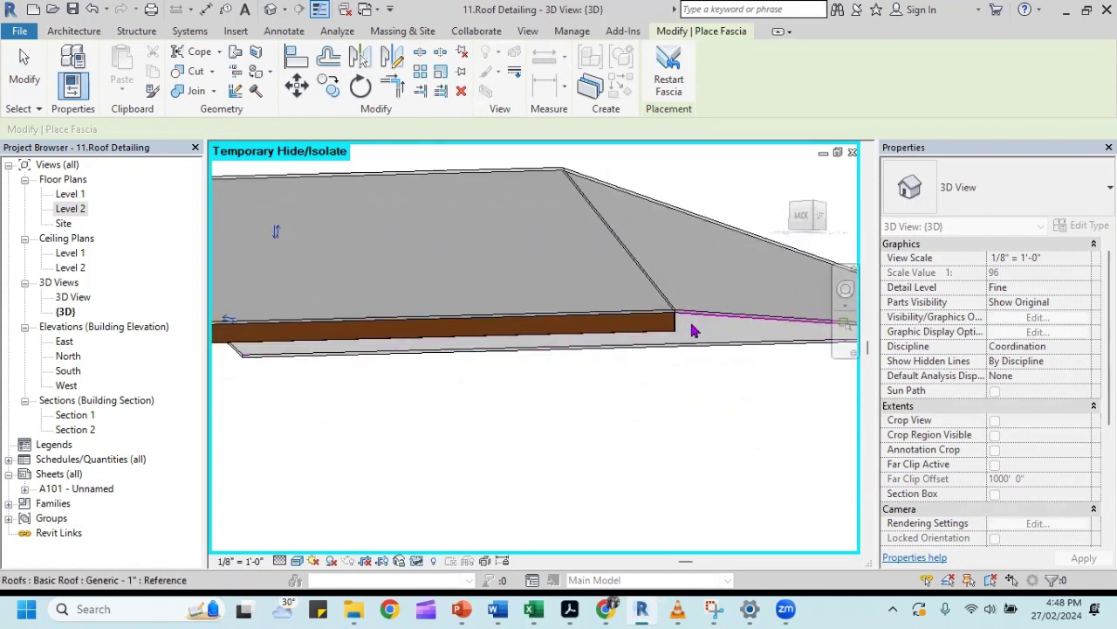
pyautogui.scroll(2, 703, 328)
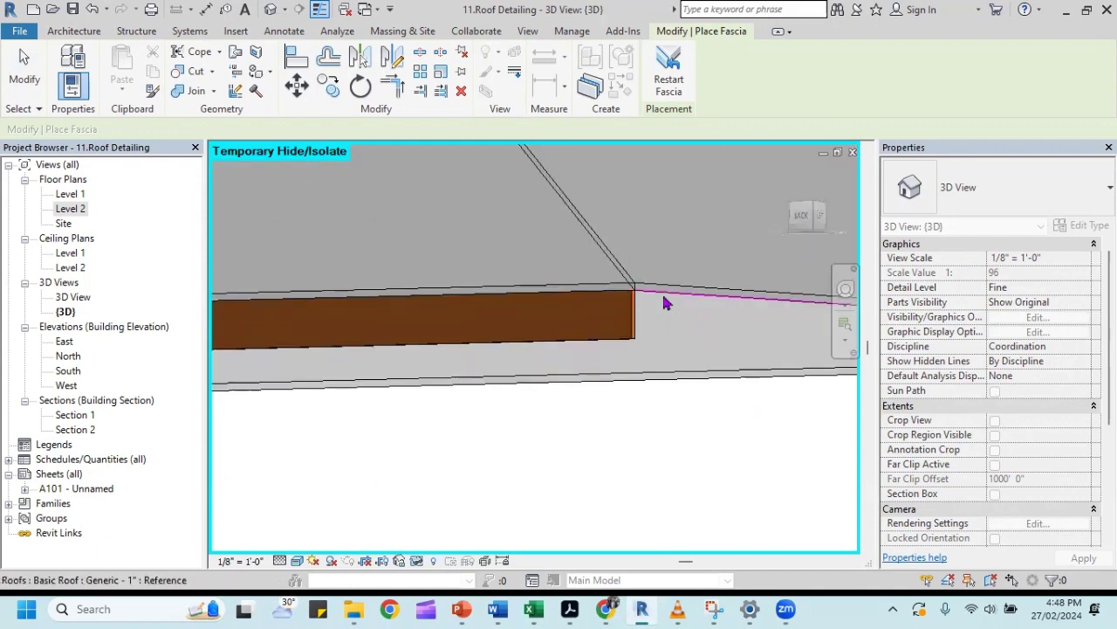
pyautogui.click(664, 299)
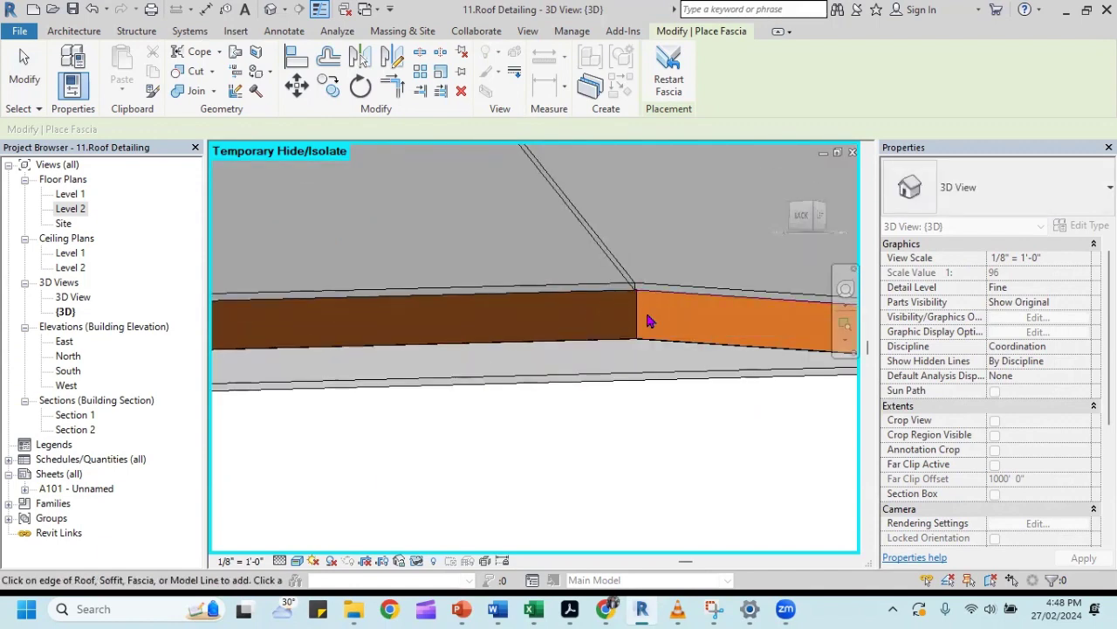
pyautogui.scroll(2, 651, 321)
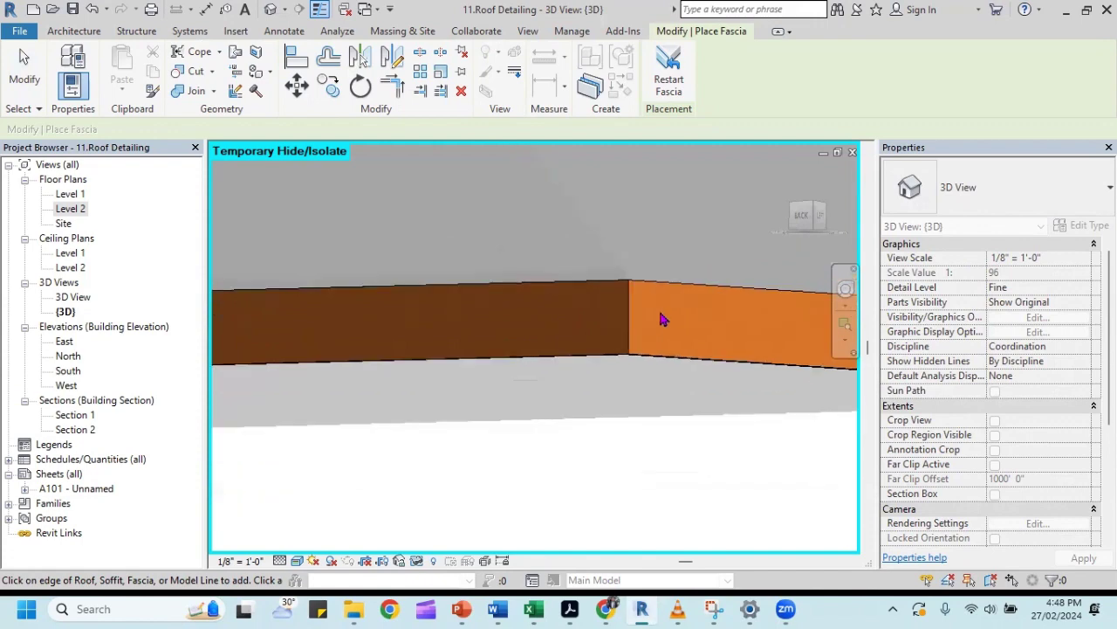
pyautogui.scroll(-3, 661, 320)
# Add fascia along the next roof edge and the sloped rake edge, then orbit out to review.
pyautogui.moveTo(703, 319)
pyautogui.keyDown('shift'); pyautogui.mouseDown(button='middle')
pyautogui.moveTo(743, 361)
pyautogui.moveTo(599, 381)
pyautogui.moveTo(609, 349)
pyautogui.moveTo(527, 369)
pyautogui.moveTo(369, 343)
pyautogui.mouseUp(button='middle'); pyautogui.keyUp('shift')
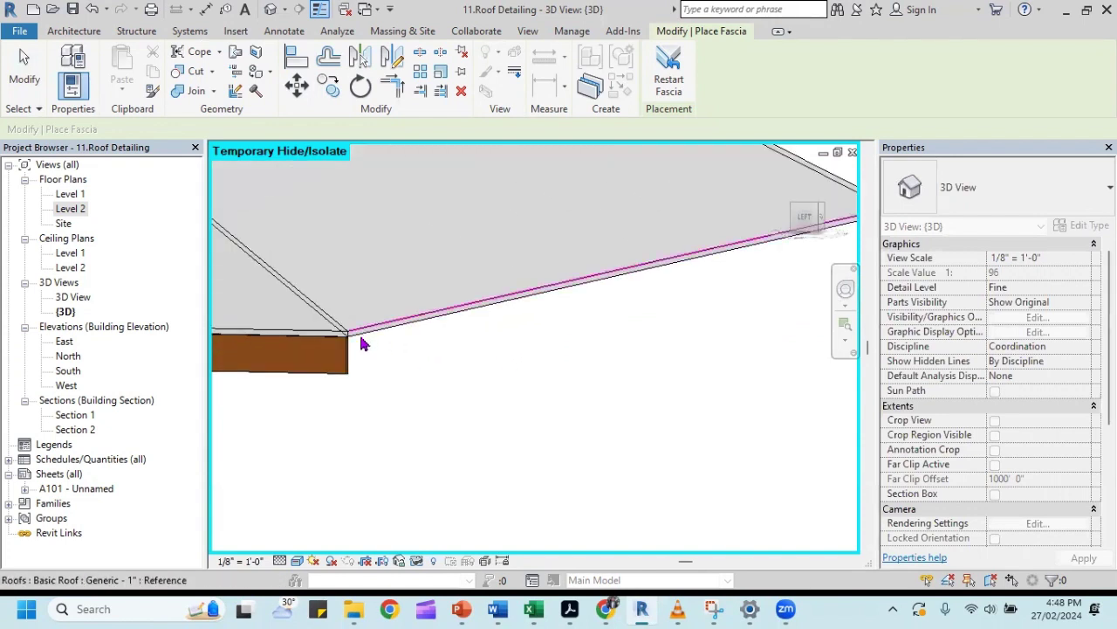
pyautogui.click(363, 343)
pyautogui.moveTo(623, 361)
pyautogui.mouseDown(button='middle')
pyautogui.moveTo(559, 378)
pyautogui.moveTo(655, 340)
pyautogui.moveTo(602, 357)
pyautogui.moveTo(748, 364)
pyautogui.moveTo(538, 379)
pyautogui.moveTo(711, 355)
pyautogui.moveTo(649, 367)
pyautogui.moveTo(515, 344)
pyautogui.mouseUp(button='middle')
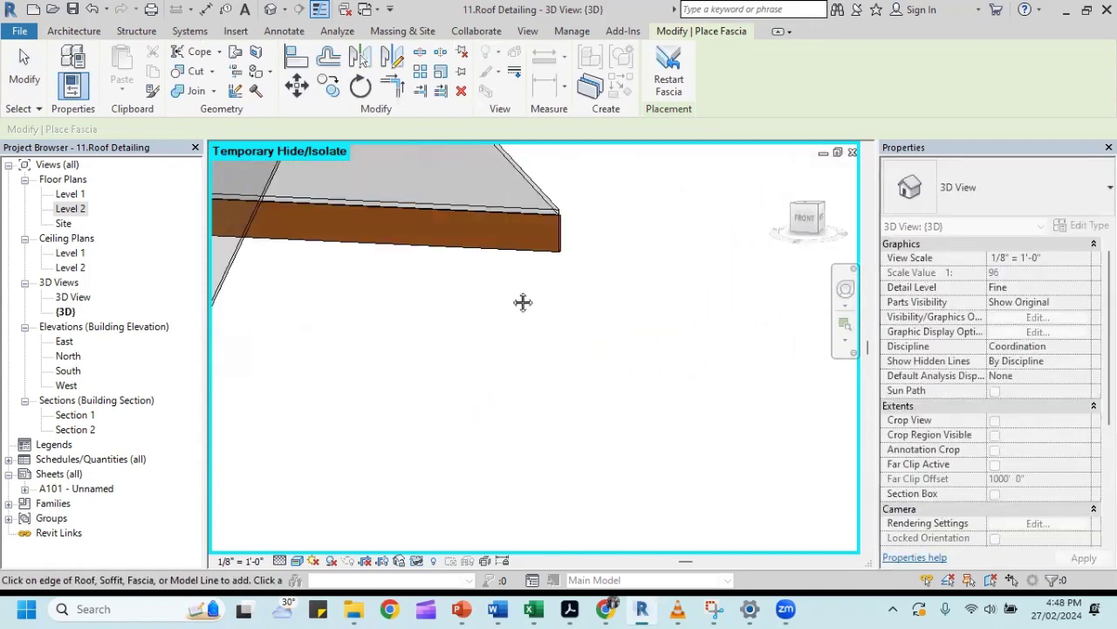
pyautogui.moveTo(524, 302)
pyautogui.mouseDown(button='middle')
pyautogui.moveTo(707, 312)
pyautogui.moveTo(649, 337)
pyautogui.moveTo(443, 311)
pyautogui.mouseUp(button='middle')
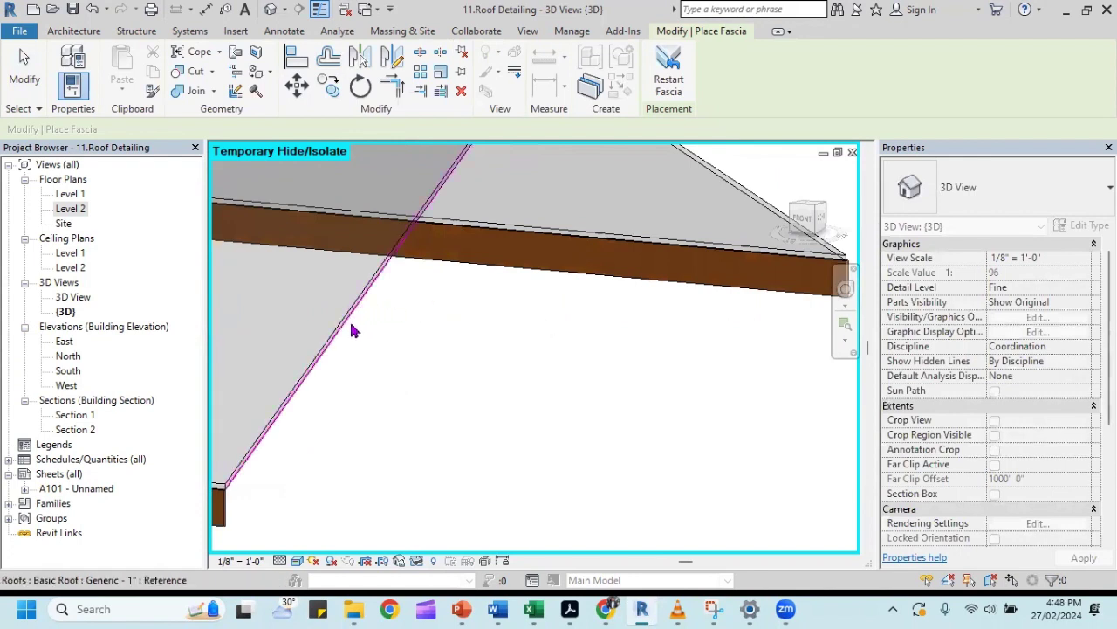
pyautogui.click(255, 469)
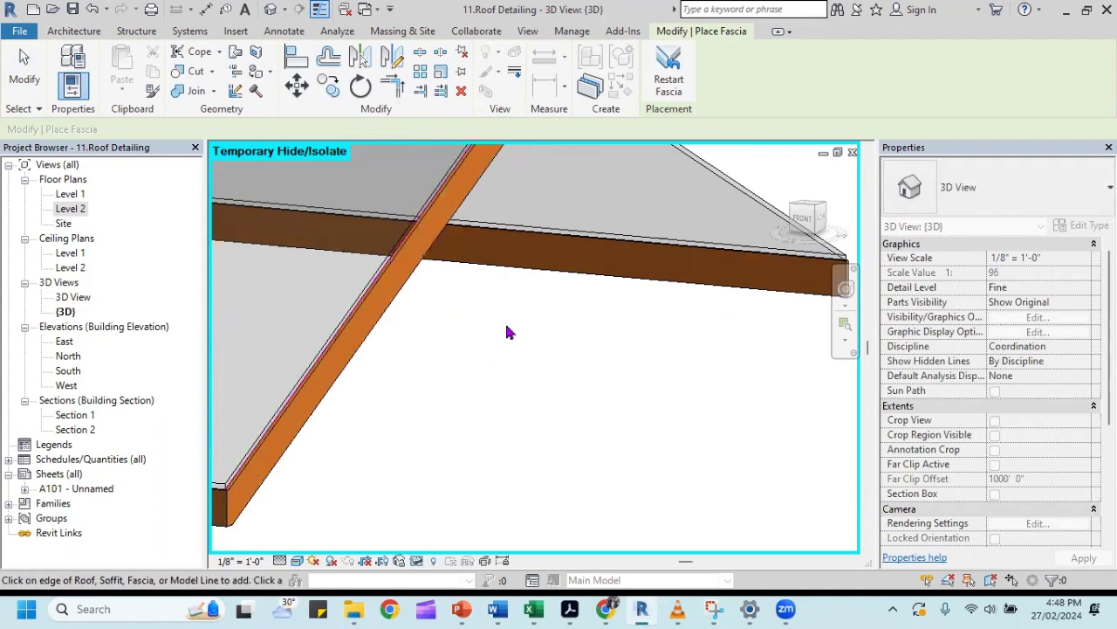
pyautogui.scroll(-3, 510, 333)
pyautogui.keyDown('shift'); pyautogui.moveTo(569, 338); pyautogui.dragTo(465, 292, button='middle'); pyautogui.keyUp('shift')
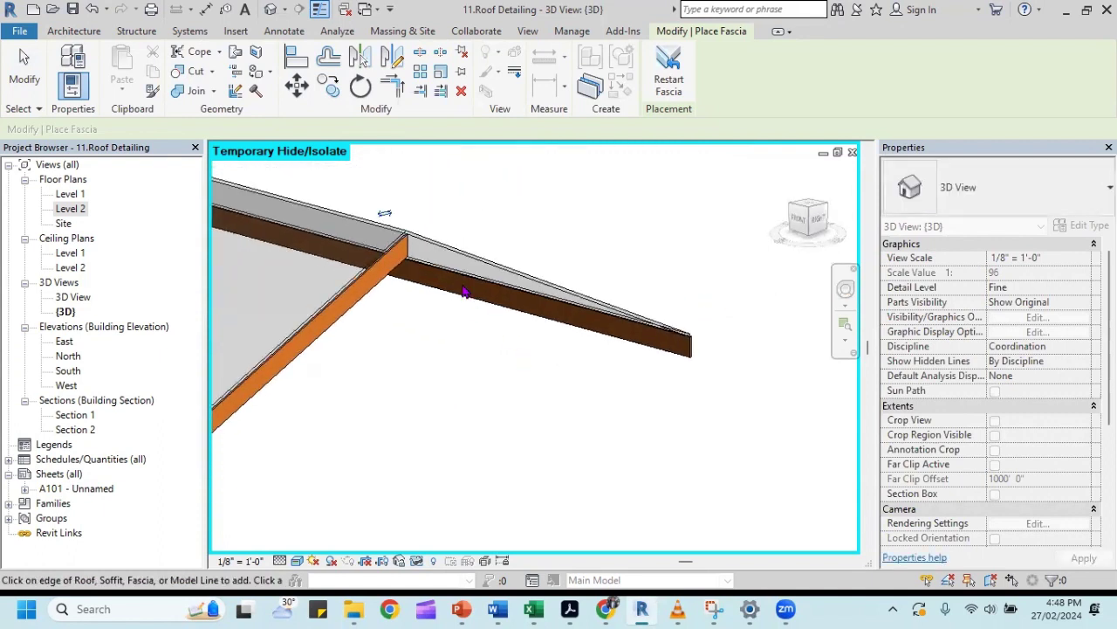
pyautogui.scroll(2, 429, 250)
# Add fascia along the upper sloped edge and inspect the V-shaped fascia corner.
pyautogui.click(427, 251)
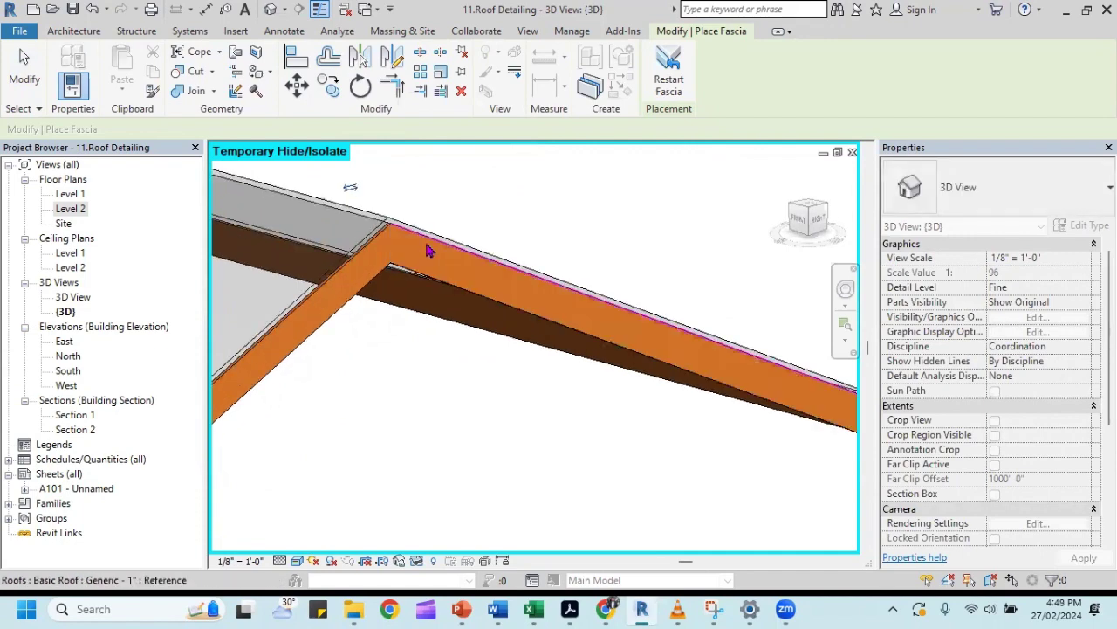
pyautogui.scroll(-4, 481, 309)
pyautogui.moveTo(489, 314)
pyautogui.keyDown('shift'); pyautogui.mouseDown(button='middle')
pyautogui.moveTo(457, 364)
pyautogui.moveTo(554, 349)
pyautogui.moveTo(220, 332)
pyautogui.moveTo(386, 364)
pyautogui.moveTo(512, 361)
pyautogui.mouseUp(button='middle'); pyautogui.keyUp('shift')
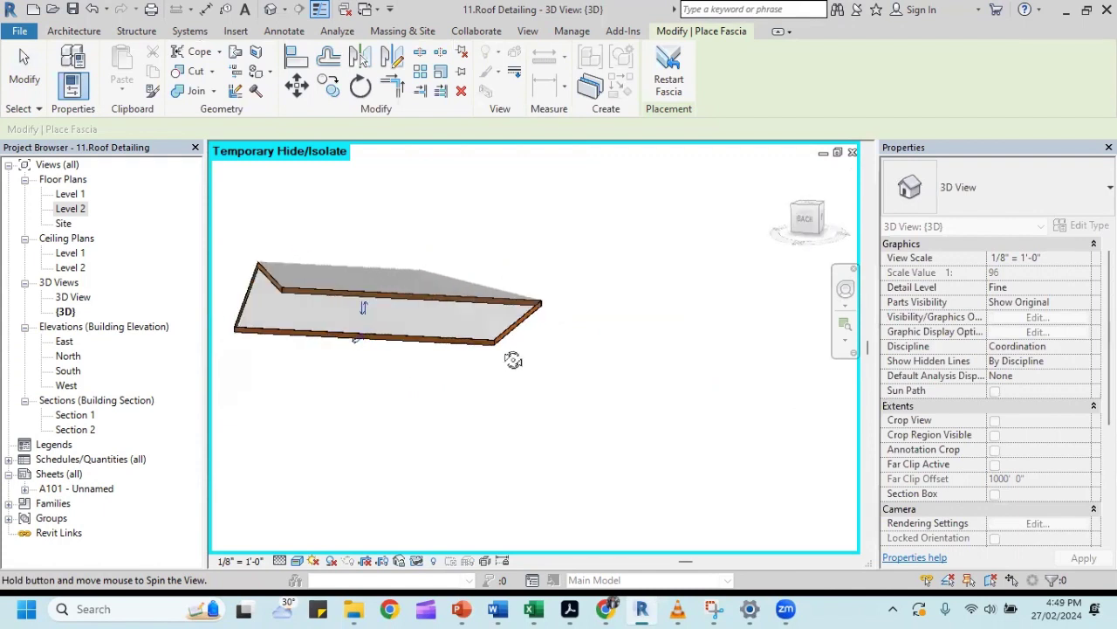
pyautogui.scroll(2, 265, 352)
pyautogui.scroll(3, 265, 352)
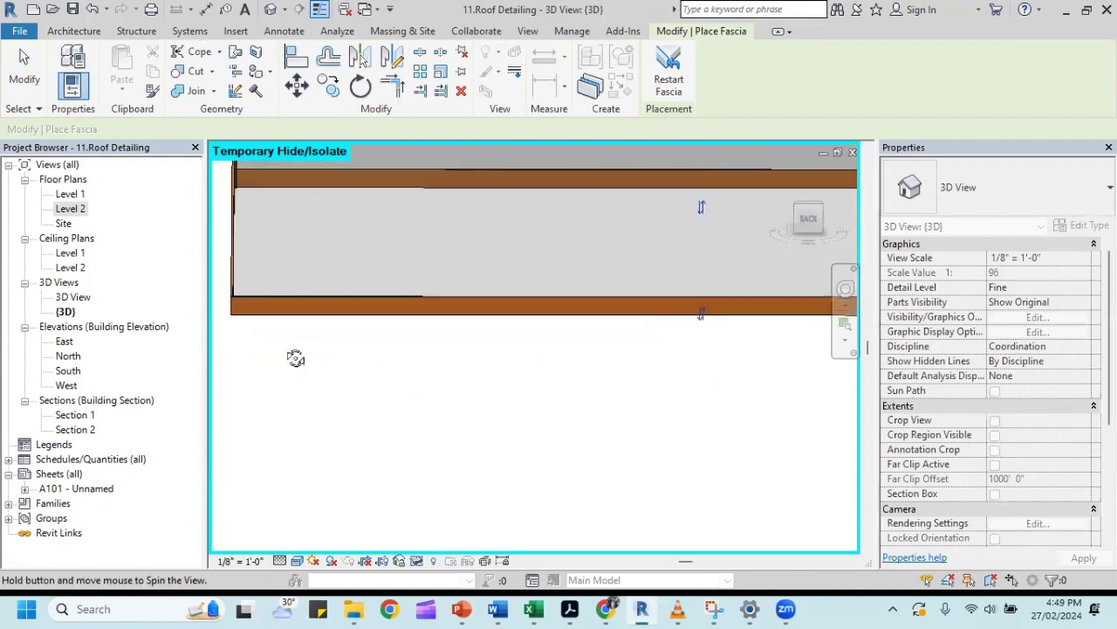
pyautogui.keyDown('shift'); pyautogui.moveTo(295, 358); pyautogui.dragTo(385, 353, button='middle'); pyautogui.keyUp('shift')
pyautogui.scroll(2, 387, 353)
pyautogui.scroll(2, 376, 356)
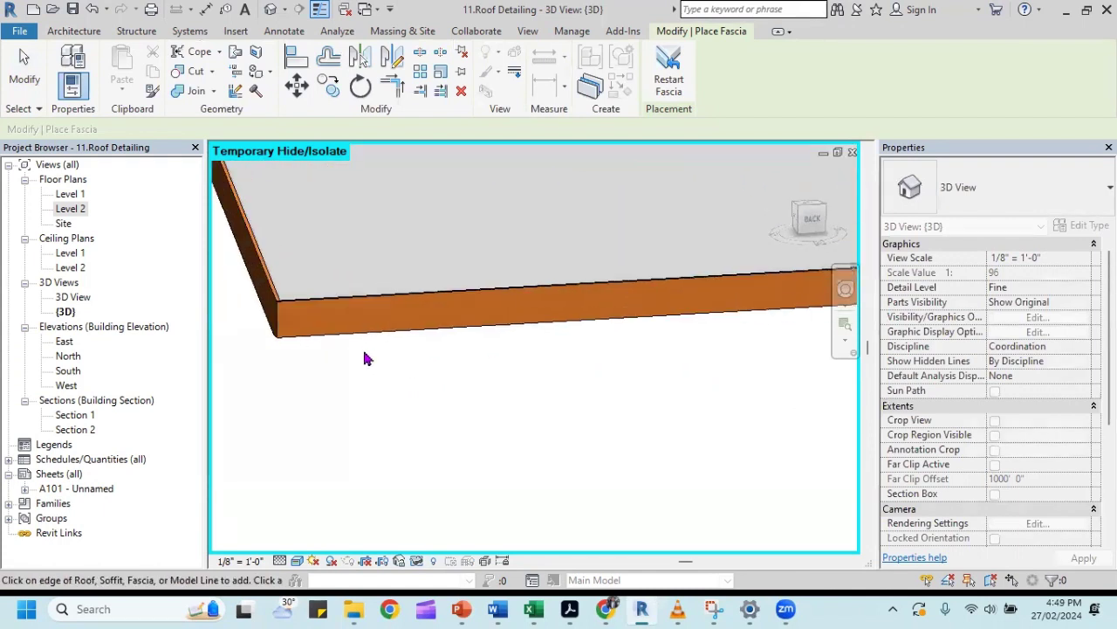
pyautogui.scroll(-2, 326, 320)
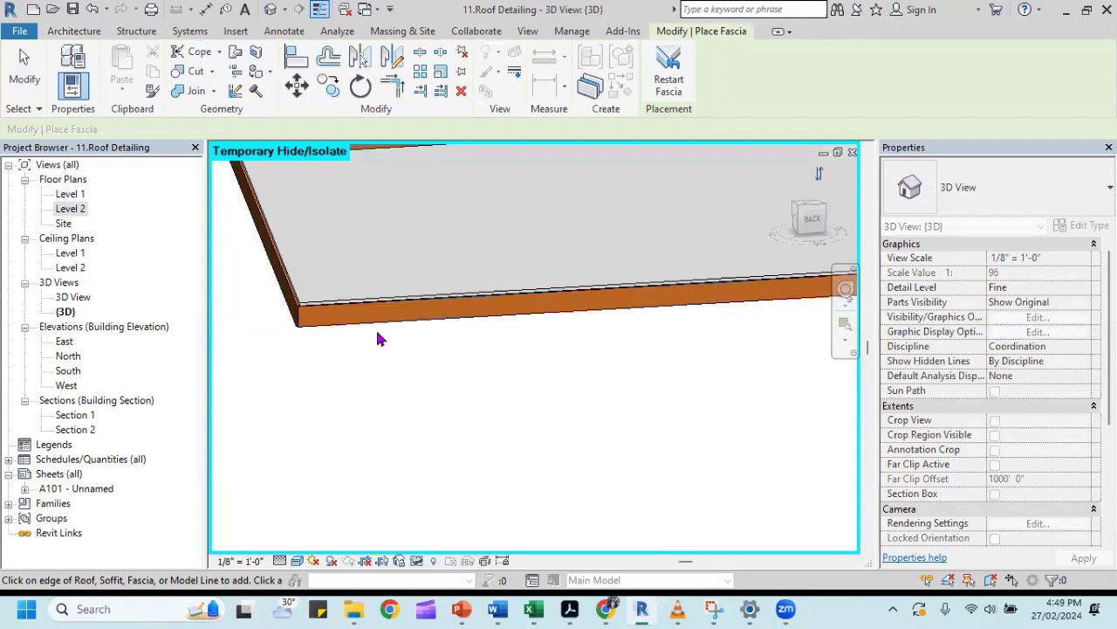
pyautogui.scroll(1, 378, 337)
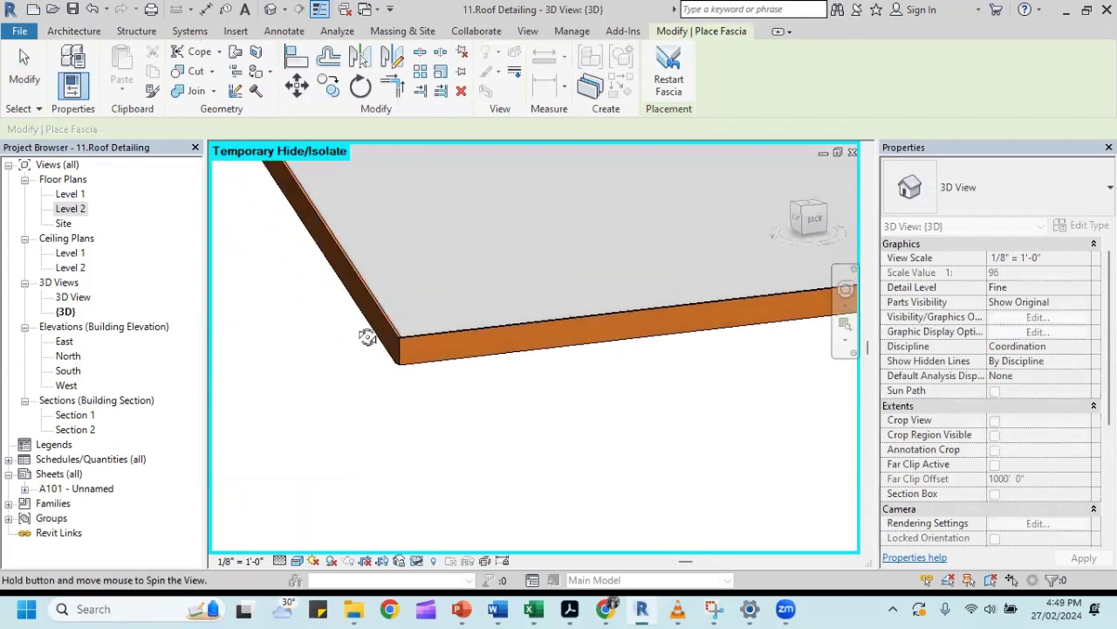
pyautogui.moveTo(333, 330); pyautogui.dragTo(622, 363, button='middle')
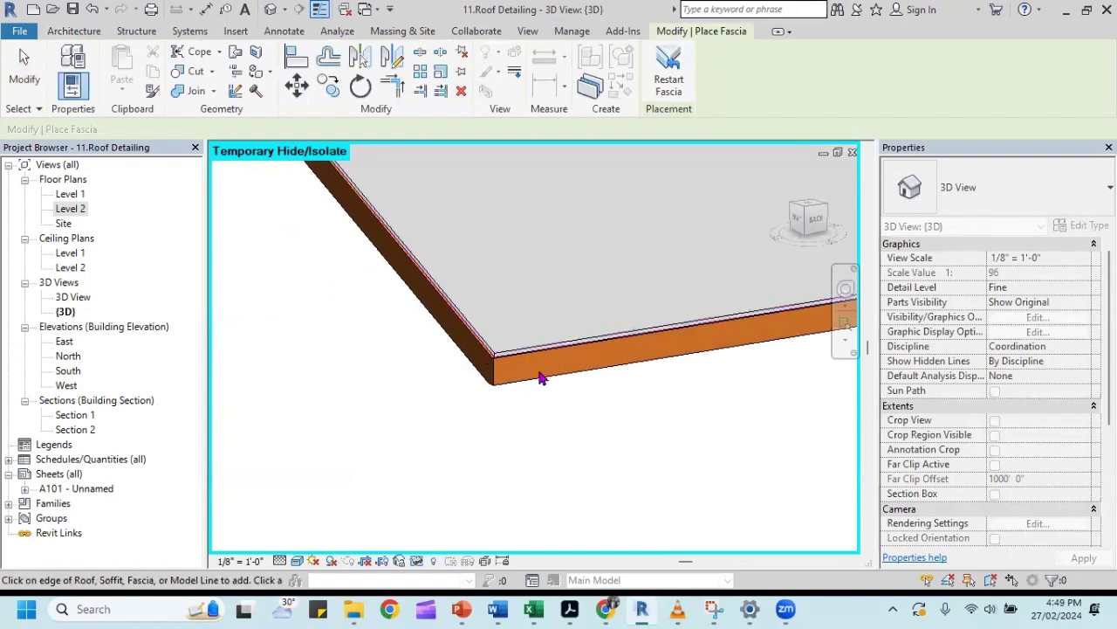
pyautogui.moveTo(540, 378)
pyautogui.keyDown('shift'); pyautogui.mouseDown(button='middle')
pyautogui.moveTo(567, 369)
pyautogui.moveTo(382, 337)
pyautogui.moveTo(460, 350)
pyautogui.moveTo(583, 329)
pyautogui.moveTo(486, 317)
pyautogui.moveTo(724, 300)
pyautogui.mouseUp(button='middle'); pyautogui.keyUp('shift')
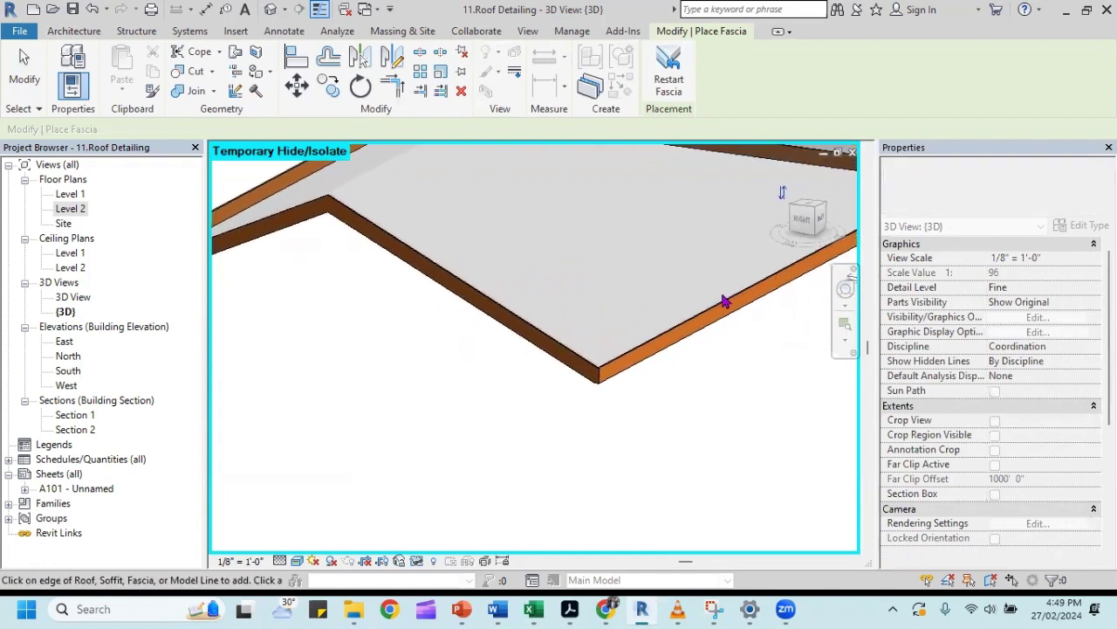
# Turn to the Right view, finish Place Fascia and select the 110' 1 29/64" fascia run.
pyautogui.click(803, 224)
pyautogui.scroll(2, 599, 331)
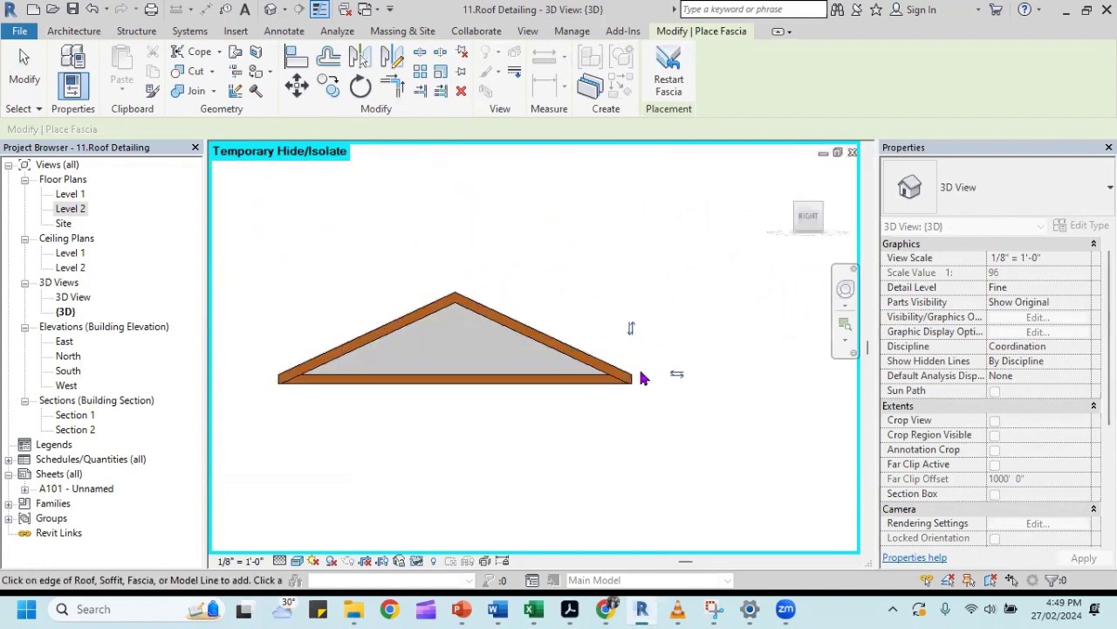
pyautogui.scroll(3, 642, 379)
pyautogui.moveTo(635, 400)
pyautogui.keyDown('shift'); pyautogui.mouseDown(button='middle')
pyautogui.moveTo(643, 403)
pyautogui.moveTo(592, 400)
pyautogui.moveTo(616, 397)
pyautogui.moveTo(564, 413)
pyautogui.mouseUp(button='middle'); pyautogui.keyUp('shift')
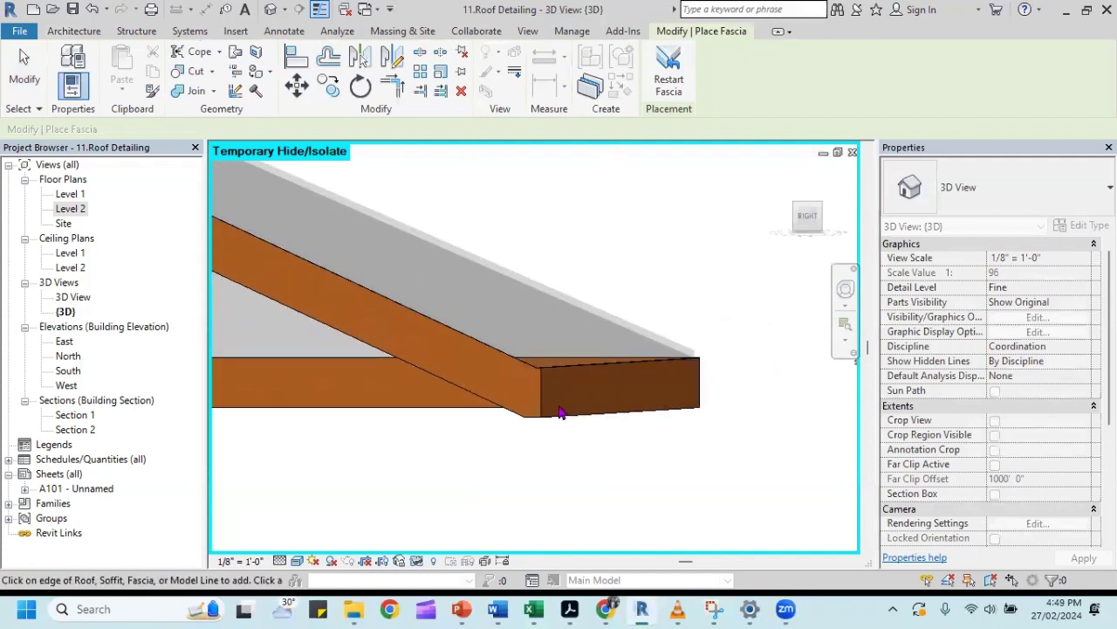
pyautogui.click(23, 57)
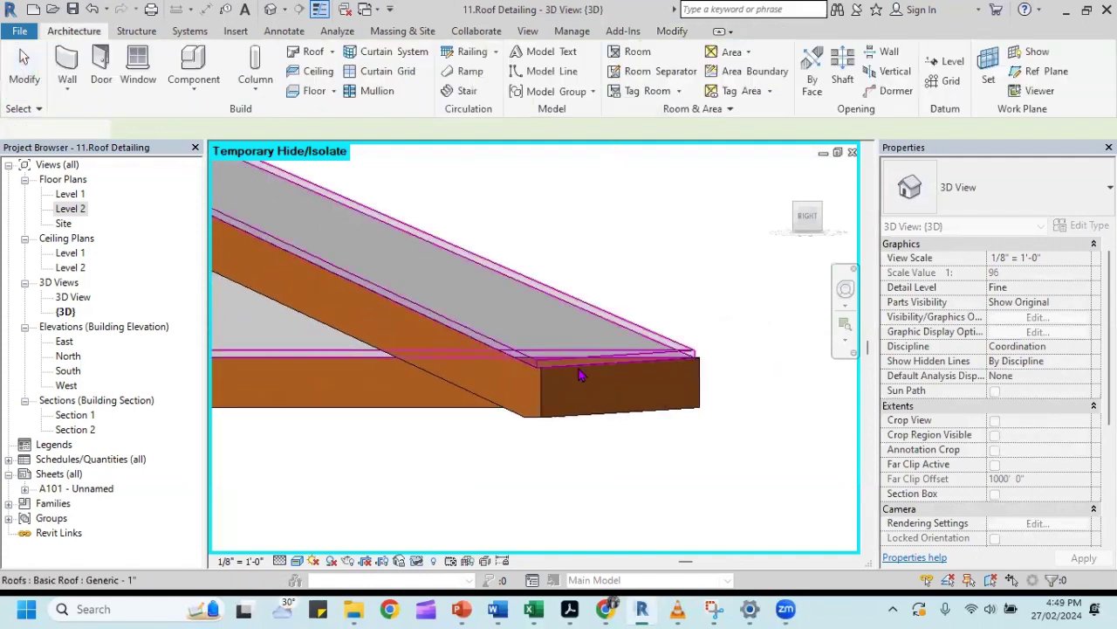
pyautogui.click(567, 419)
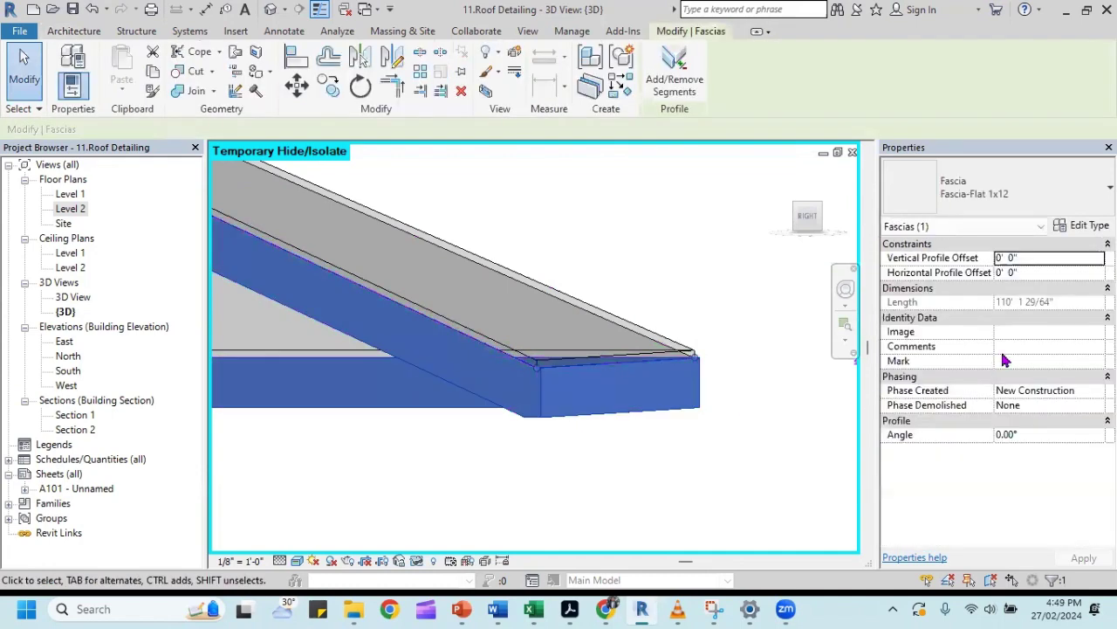
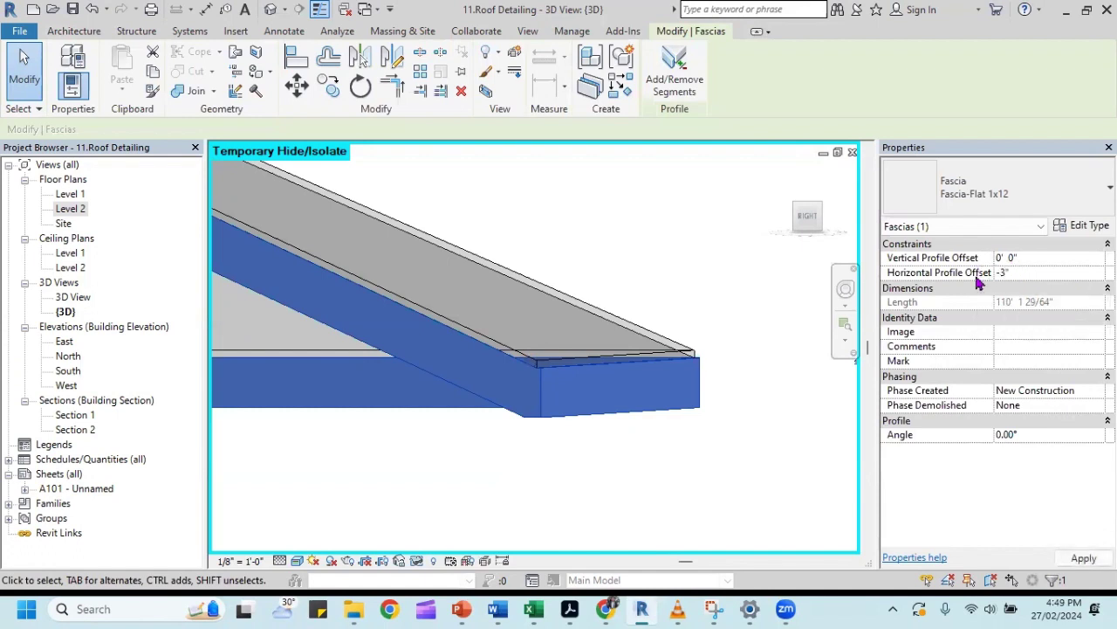
# Apply the -0' 3" horizontal profile offset to the Fascia-Flat 1x12 fascia and reselect it.
pyautogui.click(1083, 559)
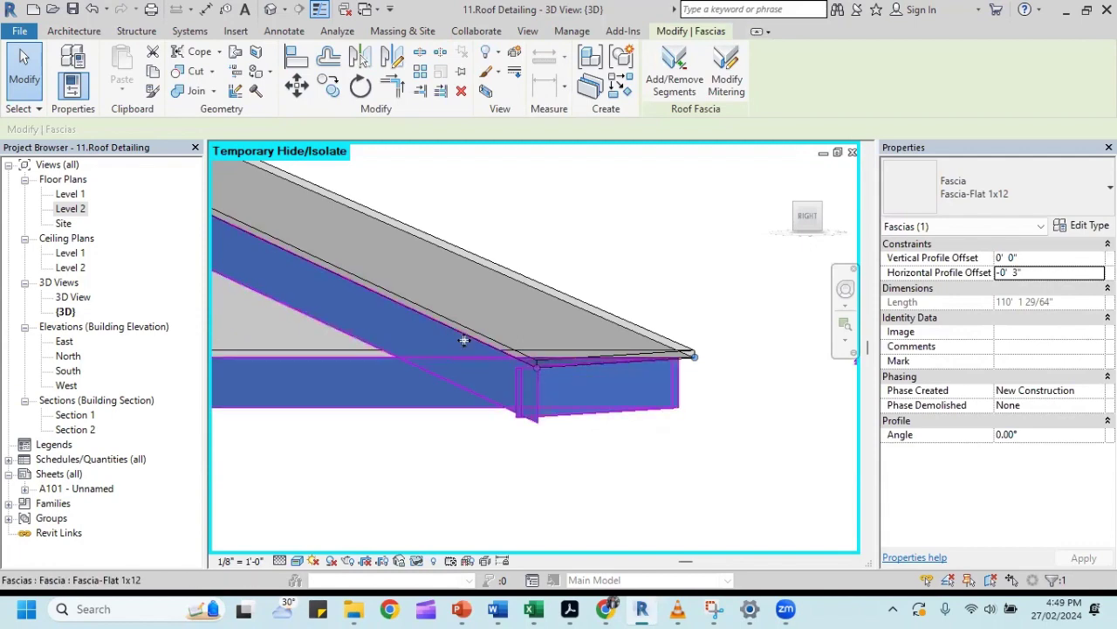
pyautogui.press('Escape')
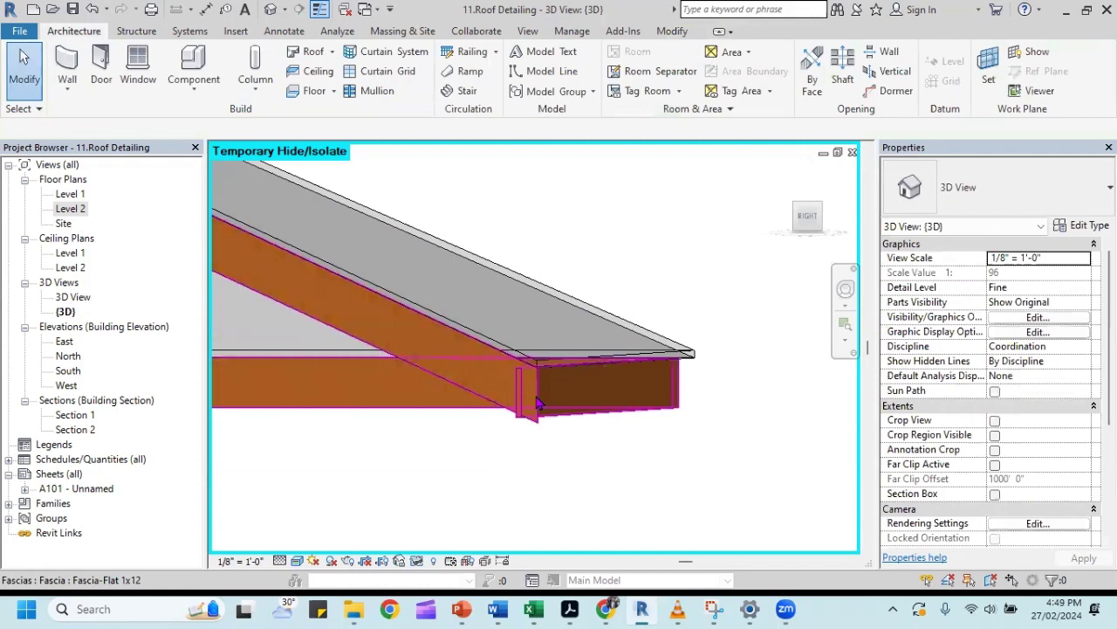
pyautogui.click(538, 403)
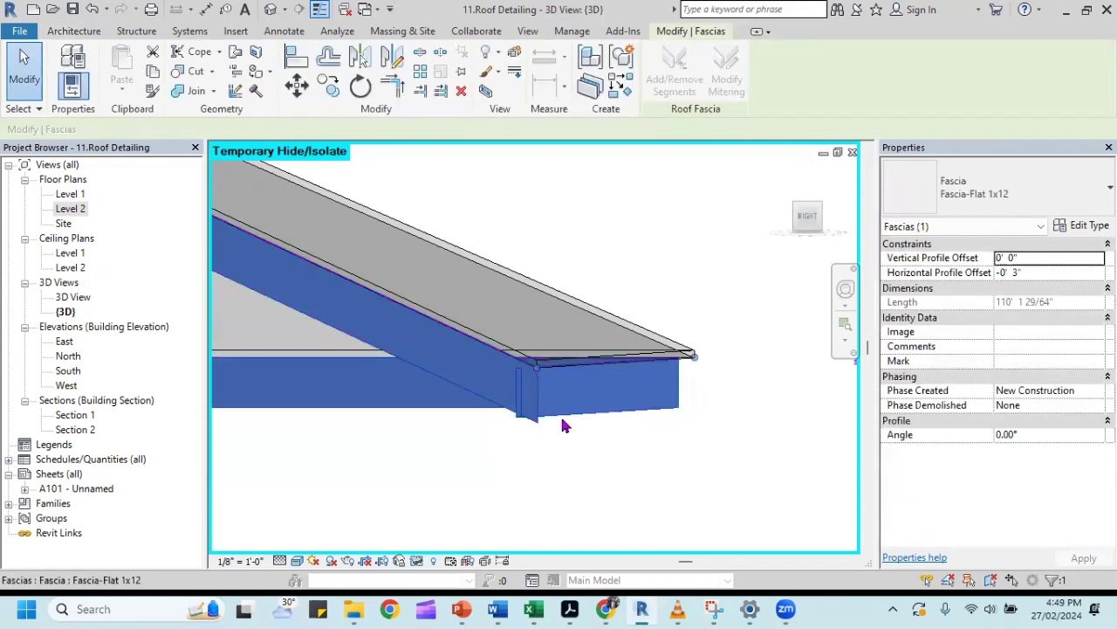
# Zoom and orbit around the fascia end to inspect the offset result.
pyautogui.scroll(2, 563, 425)
pyautogui.scroll(1, 549, 429)
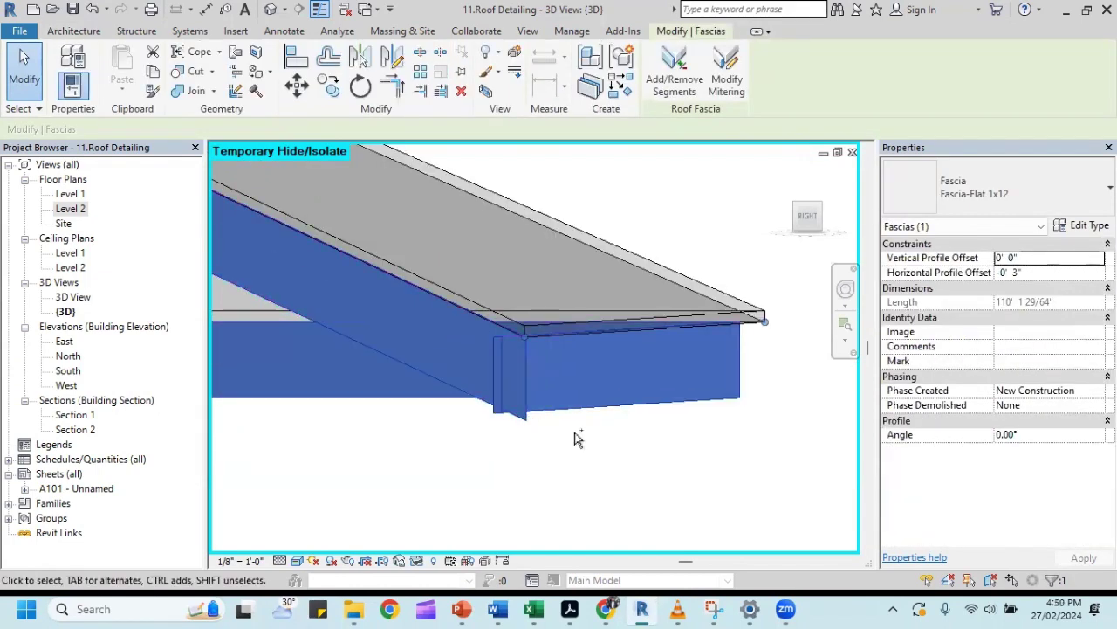
pyautogui.scroll(-1, 577, 437)
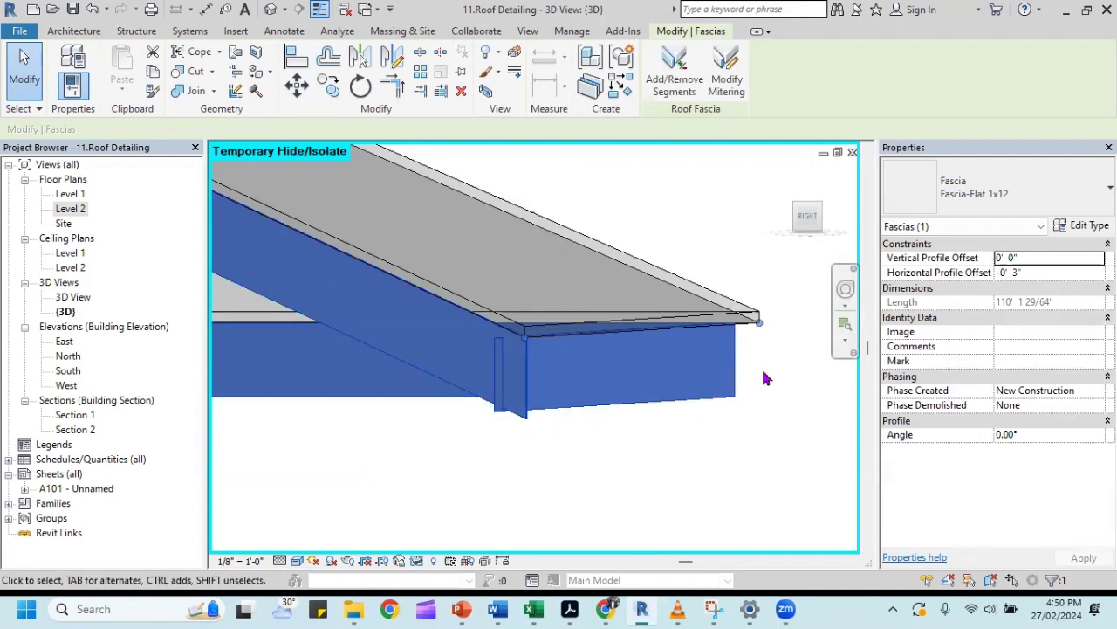
pyautogui.scroll(5, 749, 413)
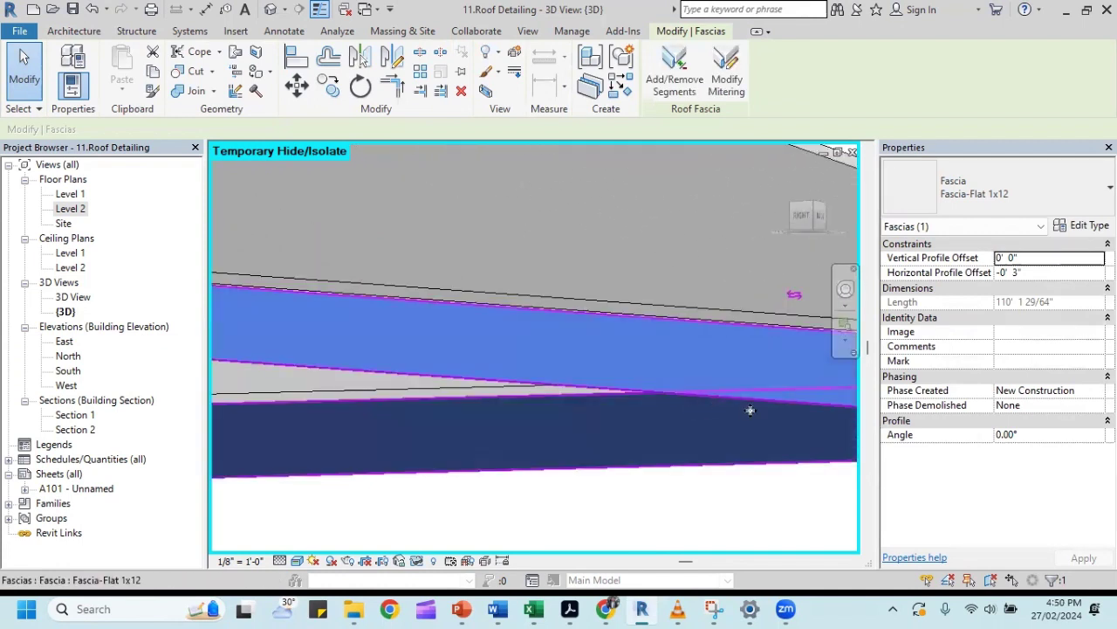
pyautogui.moveTo(748, 407)
pyautogui.mouseDown(button='middle')
pyautogui.moveTo(467, 381)
pyautogui.moveTo(711, 379)
pyautogui.moveTo(662, 404)
pyautogui.moveTo(806, 402)
pyautogui.moveTo(461, 414)
pyautogui.mouseUp(button='middle')
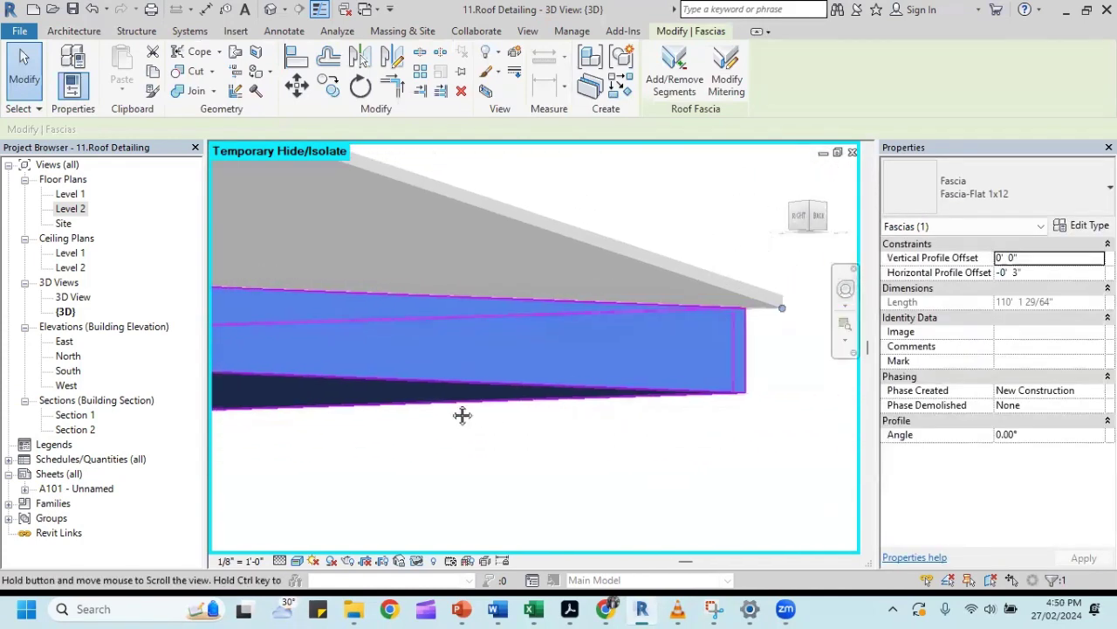
pyautogui.moveTo(749, 401)
pyautogui.keyDown('shift'); pyautogui.mouseDown(button='middle')
pyautogui.moveTo(720, 412)
pyautogui.moveTo(696, 392)
pyautogui.moveTo(669, 399)
pyautogui.mouseUp(button='middle'); pyautogui.keyUp('shift')
pyautogui.moveTo(552, 424)
pyautogui.keyDown('shift'); pyautogui.mouseDown(button='middle')
pyautogui.moveTo(656, 411)
pyautogui.moveTo(716, 424)
pyautogui.moveTo(591, 437)
pyautogui.moveTo(549, 429)
pyautogui.mouseUp(button='middle'); pyautogui.keyUp('shift')
pyautogui.keyDown('shift'); pyautogui.moveTo(776, 410); pyautogui.dragTo(522, 414, button='middle'); pyautogui.keyUp('shift')
pyautogui.scroll(3, 539, 415)
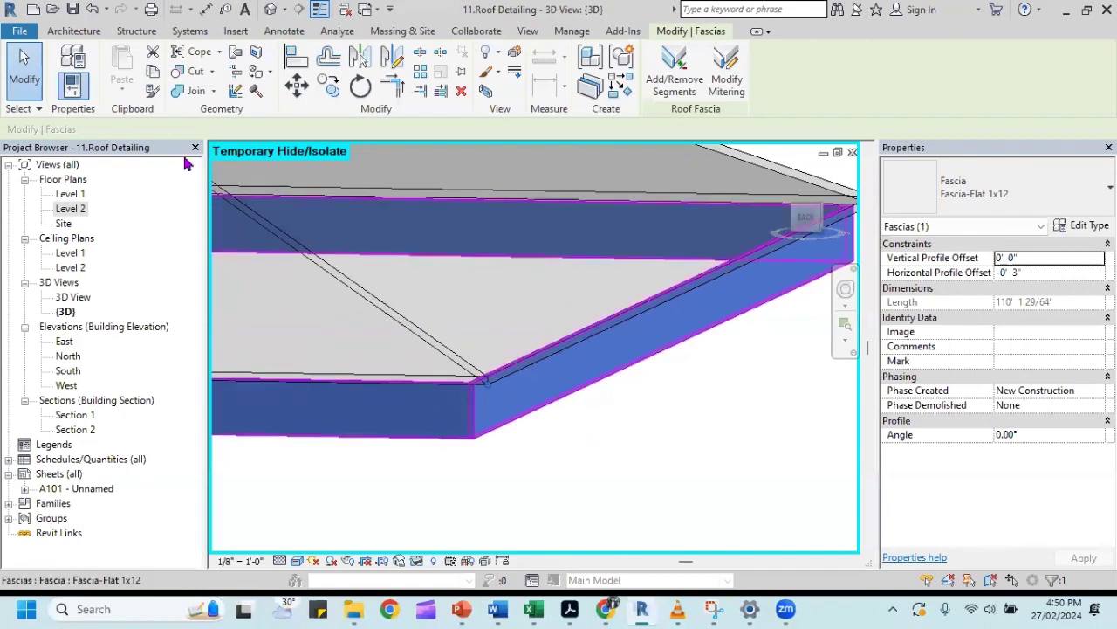
pyautogui.click(30, 80)
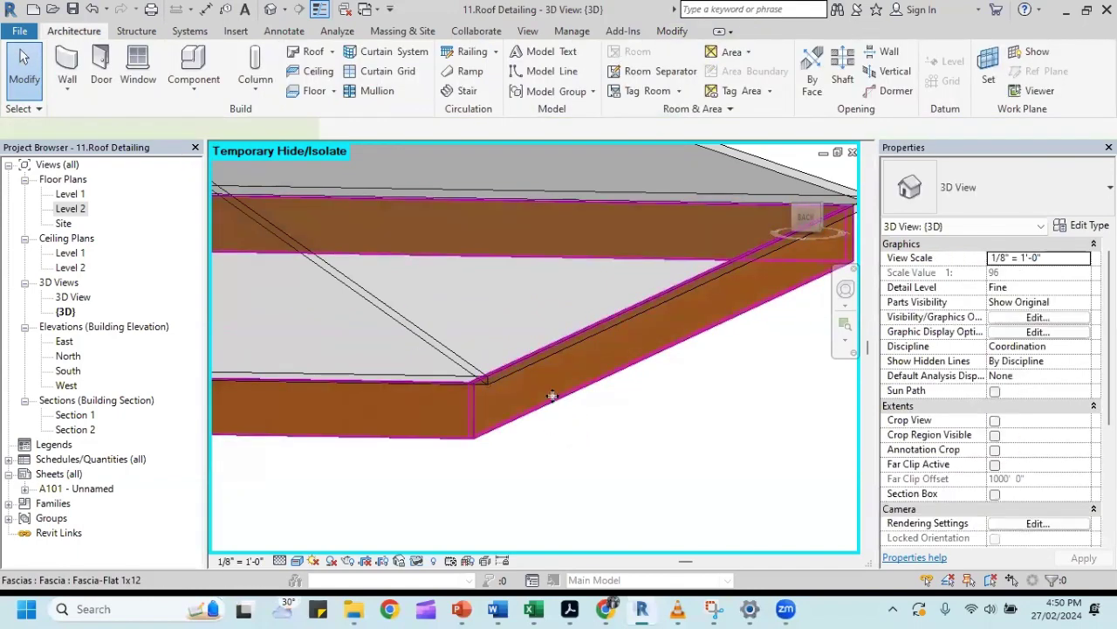
pyautogui.click(553, 399)
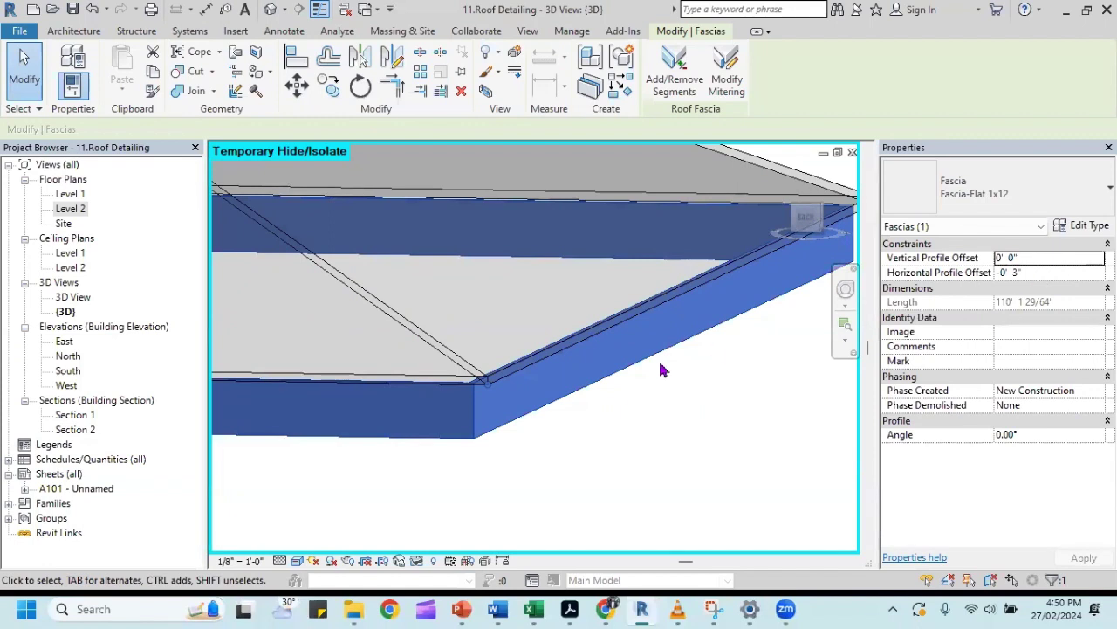
pyautogui.keyDown('shift'); pyautogui.moveTo(538, 413); pyautogui.dragTo(719, 361, button='middle'); pyautogui.keyUp('shift')
pyautogui.moveTo(721, 307)
pyautogui.keyDown('shift'); pyautogui.mouseDown(button='middle')
pyautogui.moveTo(701, 324)
pyautogui.moveTo(729, 340)
pyautogui.mouseUp(button='middle'); pyautogui.keyUp('shift')
pyautogui.moveTo(785, 379)
pyautogui.keyDown('shift'); pyautogui.mouseDown(button='middle')
pyautogui.moveTo(786, 391)
pyautogui.moveTo(643, 387)
pyautogui.moveTo(676, 365)
pyautogui.moveTo(586, 375)
pyautogui.moveTo(509, 219)
pyautogui.moveTo(462, 259)
pyautogui.moveTo(427, 259)
pyautogui.moveTo(397, 234)
pyautogui.moveTo(436, 379)
pyautogui.moveTo(406, 319)
pyautogui.mouseUp(button='middle'); pyautogui.keyUp('shift')
pyautogui.keyDown('shift'); pyautogui.moveTo(445, 277); pyautogui.dragTo(396, 300, button='middle'); pyautogui.keyUp('shift')
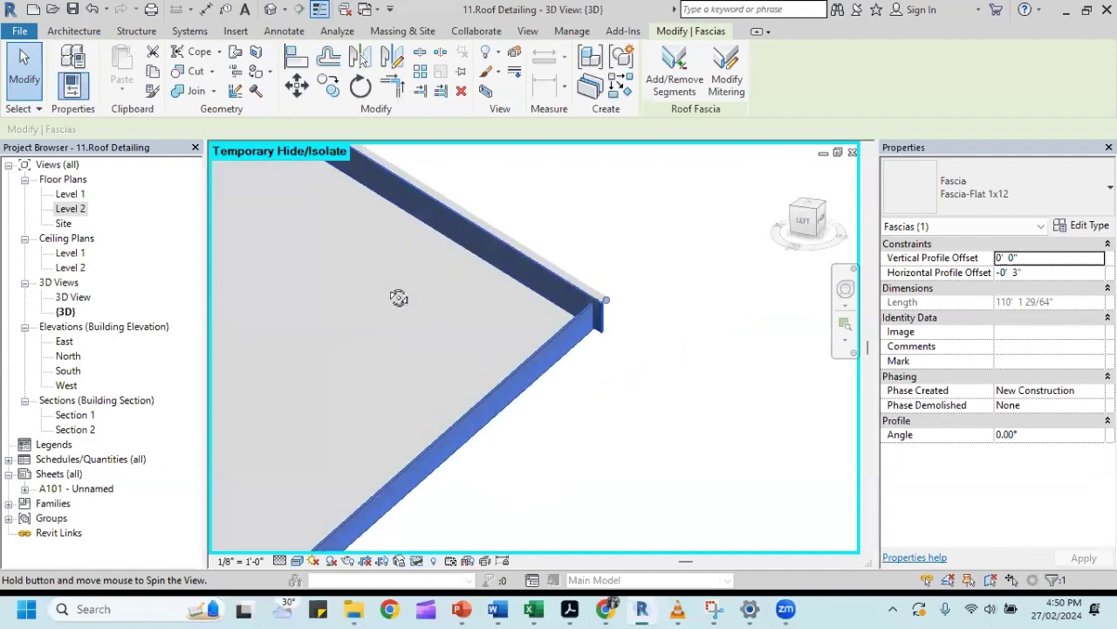
pyautogui.scroll(2, 609, 316)
pyautogui.scroll(2, 599, 324)
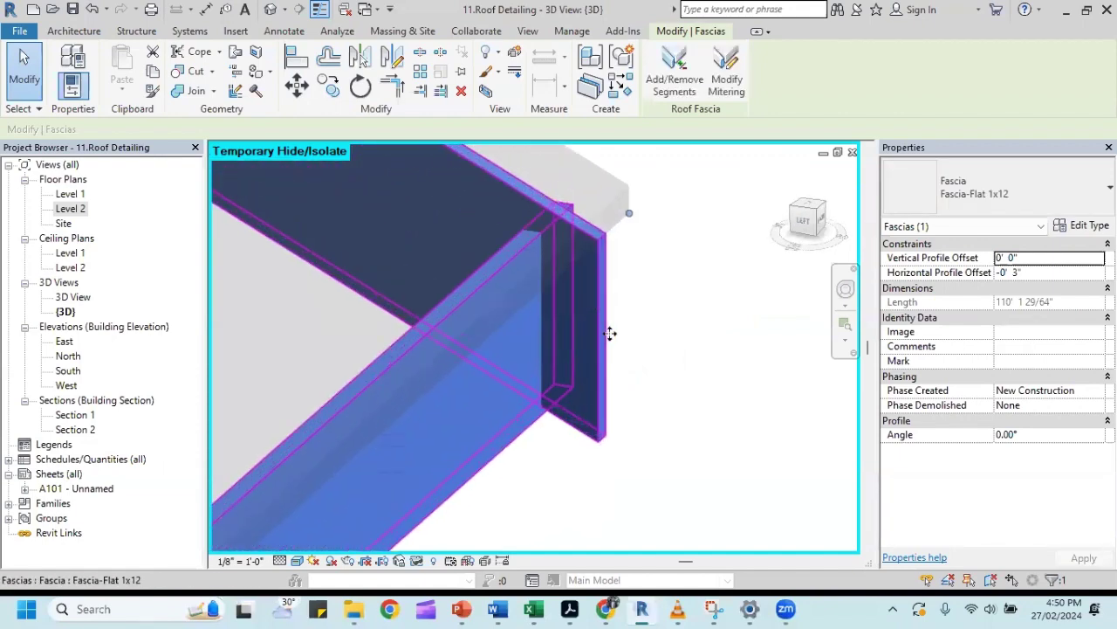
pyautogui.scroll(2, 611, 332)
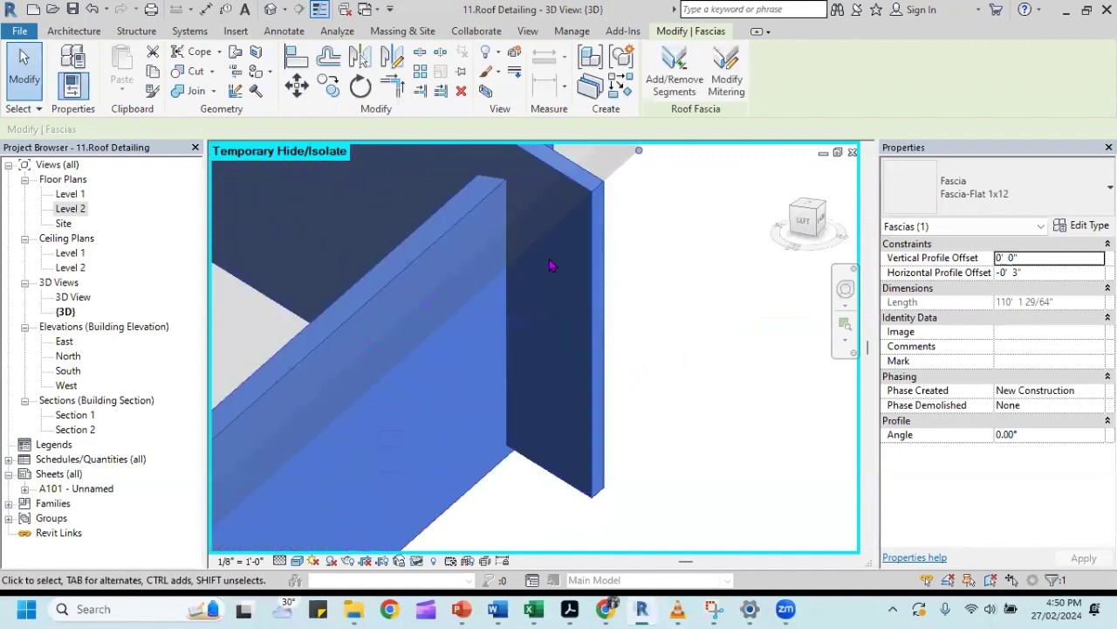
pyautogui.click(681, 457)
pyautogui.click(592, 439)
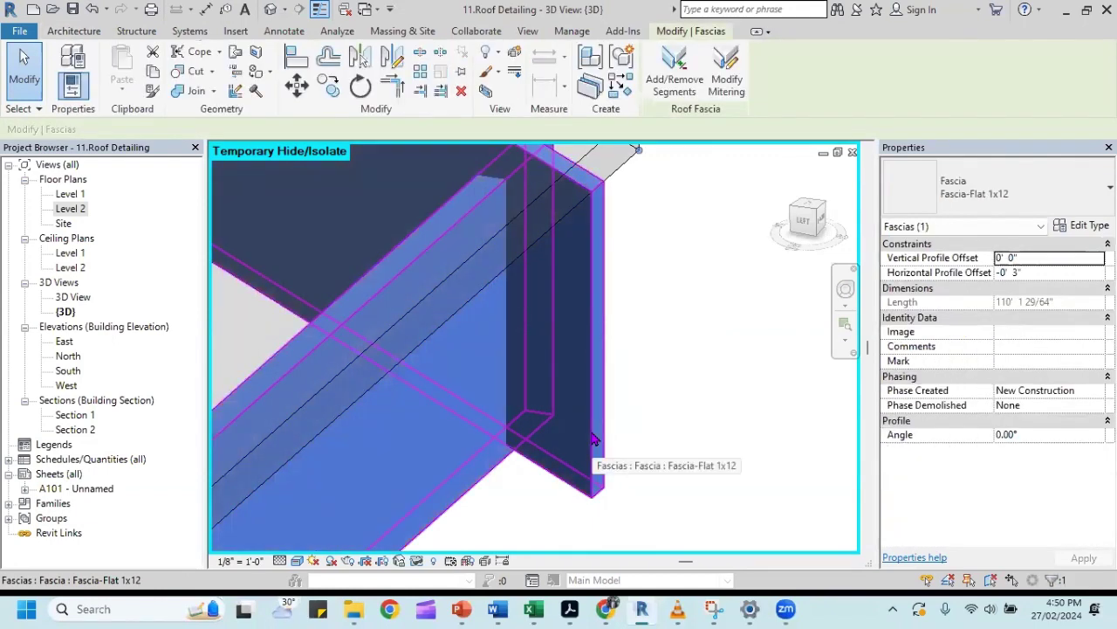
pyautogui.scroll(-1, 664, 367)
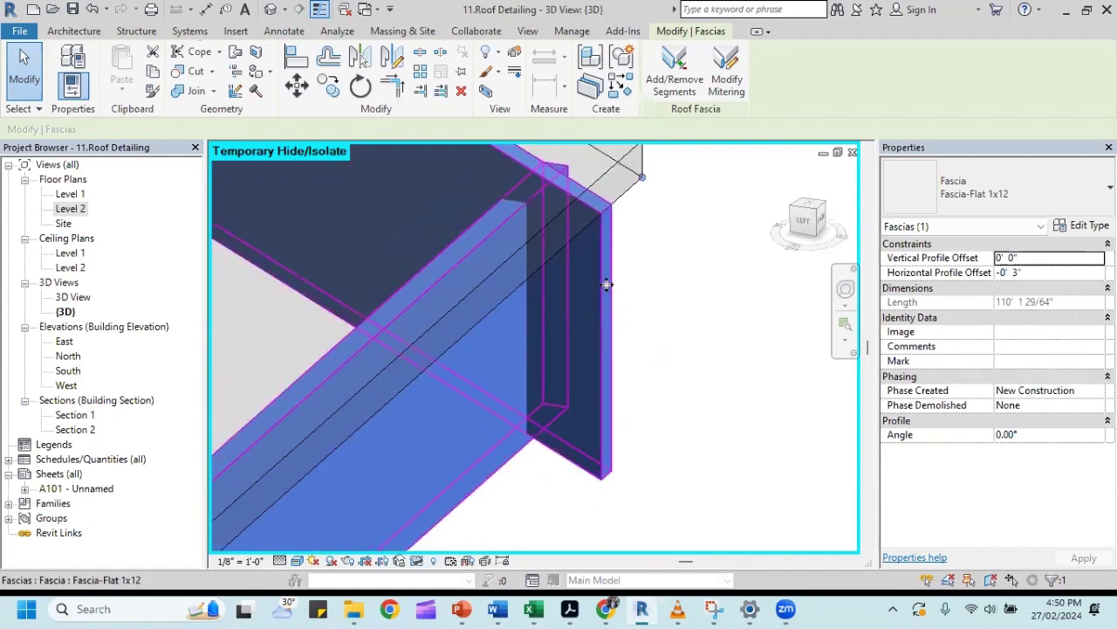
pyautogui.scroll(-2, 625, 304)
pyautogui.scroll(-2, 627, 305)
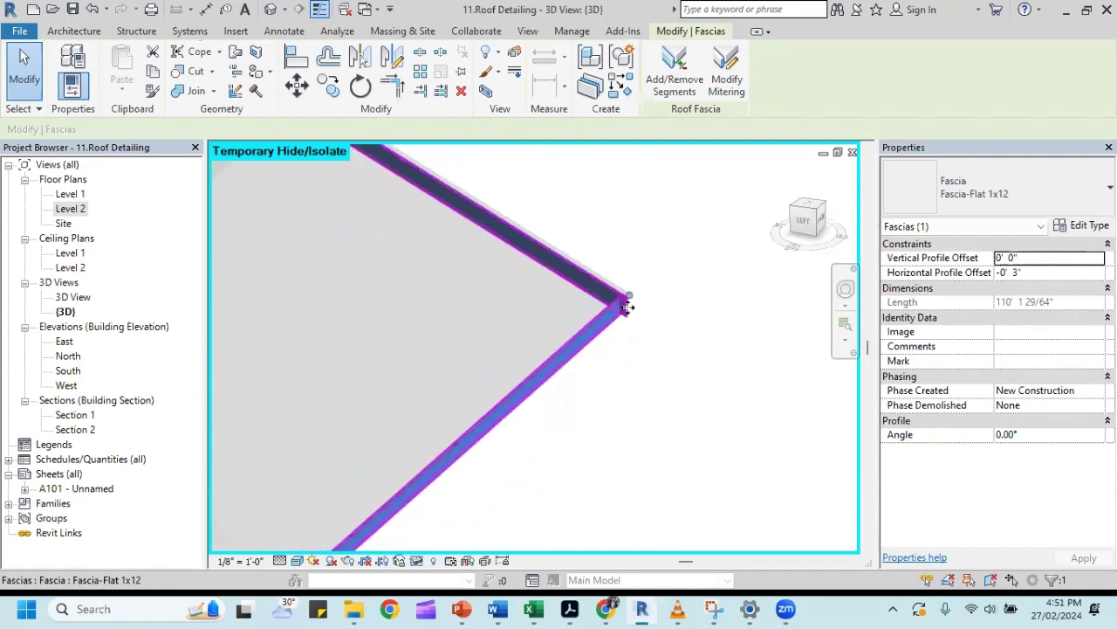
pyautogui.scroll(-2, 628, 307)
pyautogui.scroll(3, 629, 308)
pyautogui.scroll(3, 635, 316)
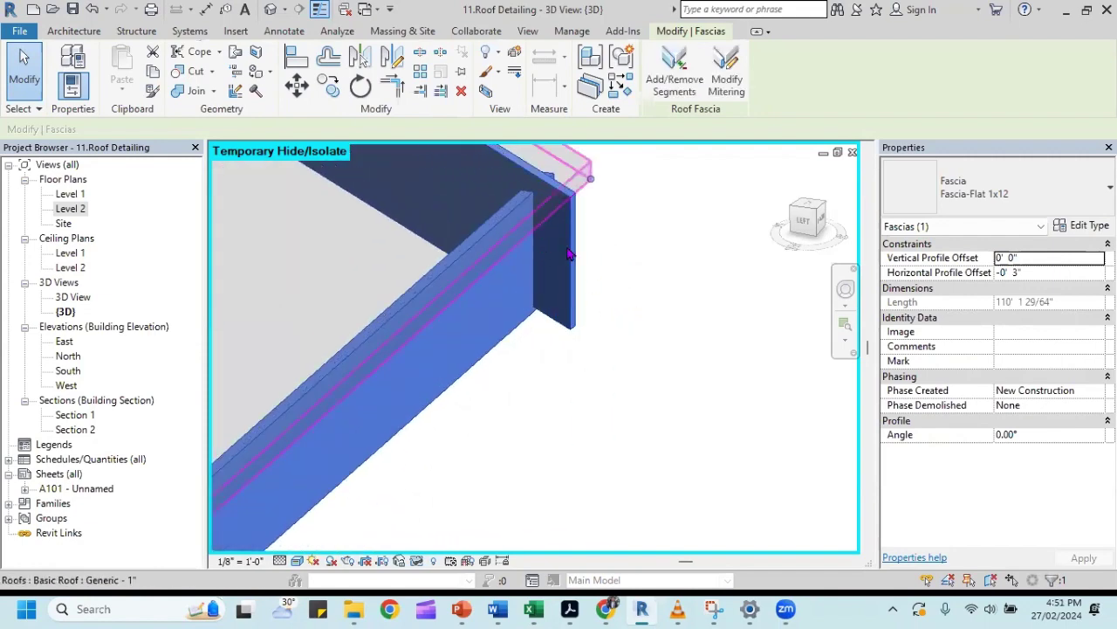
pyautogui.click(649, 264)
pyautogui.click(578, 262)
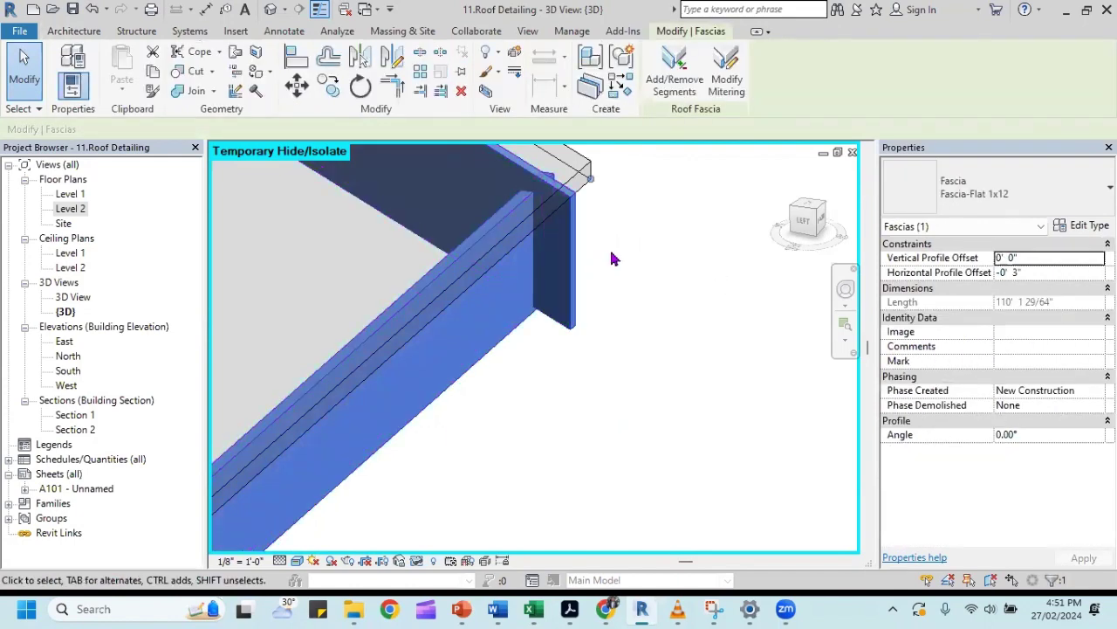
pyautogui.click(611, 256)
pyautogui.moveTo(646, 242)
pyautogui.keyDown('shift'); pyautogui.mouseDown(button='middle')
pyautogui.moveTo(633, 258)
pyautogui.moveTo(664, 269)
pyautogui.moveTo(608, 236)
pyautogui.moveTo(639, 243)
pyautogui.mouseUp(button='middle'); pyautogui.keyUp('shift')
pyautogui.scroll(-5, 673, 349)
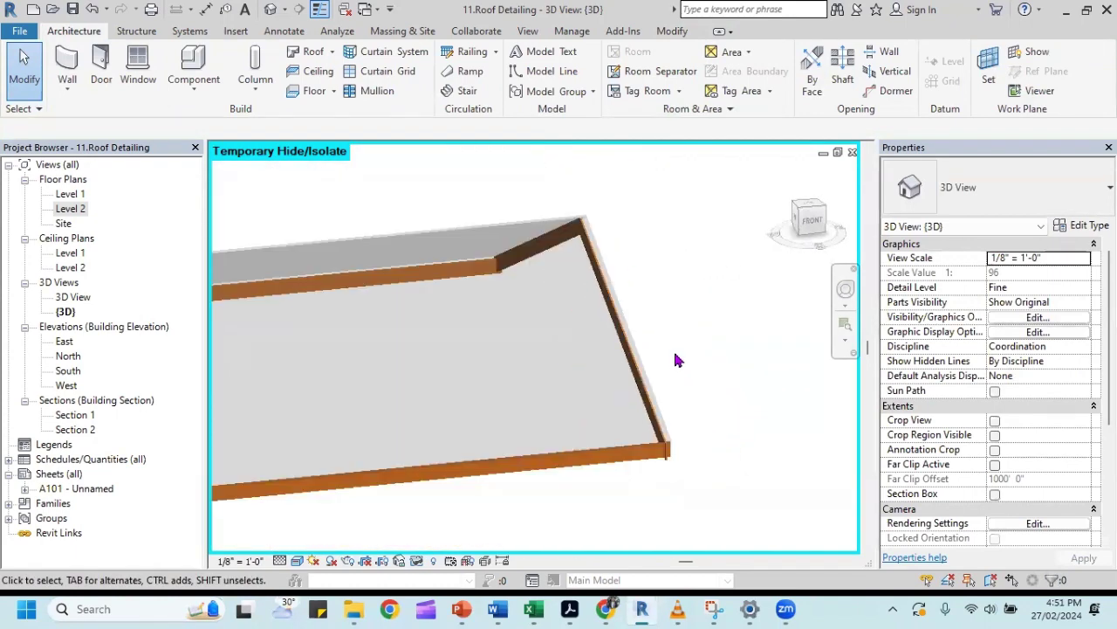
pyautogui.keyDown('shift'); pyautogui.moveTo(673, 348); pyautogui.dragTo(599, 387, button='middle'); pyautogui.keyUp('shift')
pyautogui.moveTo(552, 416)
pyautogui.keyDown('shift'); pyautogui.mouseDown(button='middle')
pyautogui.moveTo(646, 404)
pyautogui.moveTo(492, 302)
pyautogui.mouseUp(button='middle'); pyautogui.keyUp('shift')
pyautogui.scroll(2, 626, 382)
pyautogui.moveTo(627, 382)
pyautogui.keyDown('shift'); pyautogui.mouseDown(button='middle')
pyautogui.moveTo(407, 424)
pyautogui.moveTo(466, 428)
pyautogui.moveTo(634, 387)
pyautogui.moveTo(573, 413)
pyautogui.moveTo(305, 401)
pyautogui.moveTo(494, 424)
pyautogui.moveTo(362, 419)
pyautogui.moveTo(437, 428)
pyautogui.moveTo(387, 436)
pyautogui.mouseUp(button='middle'); pyautogui.keyUp('shift')
pyautogui.scroll(2, 384, 439)
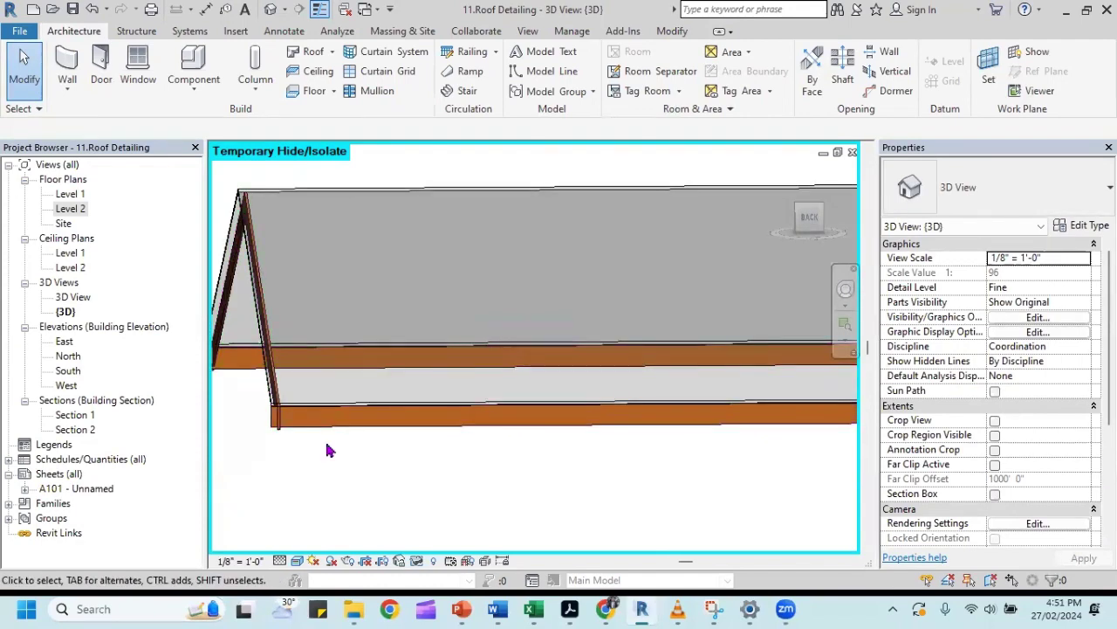
pyautogui.keyDown('shift'); pyautogui.moveTo(299, 442); pyautogui.dragTo(344, 444, button='middle'); pyautogui.keyUp('shift')
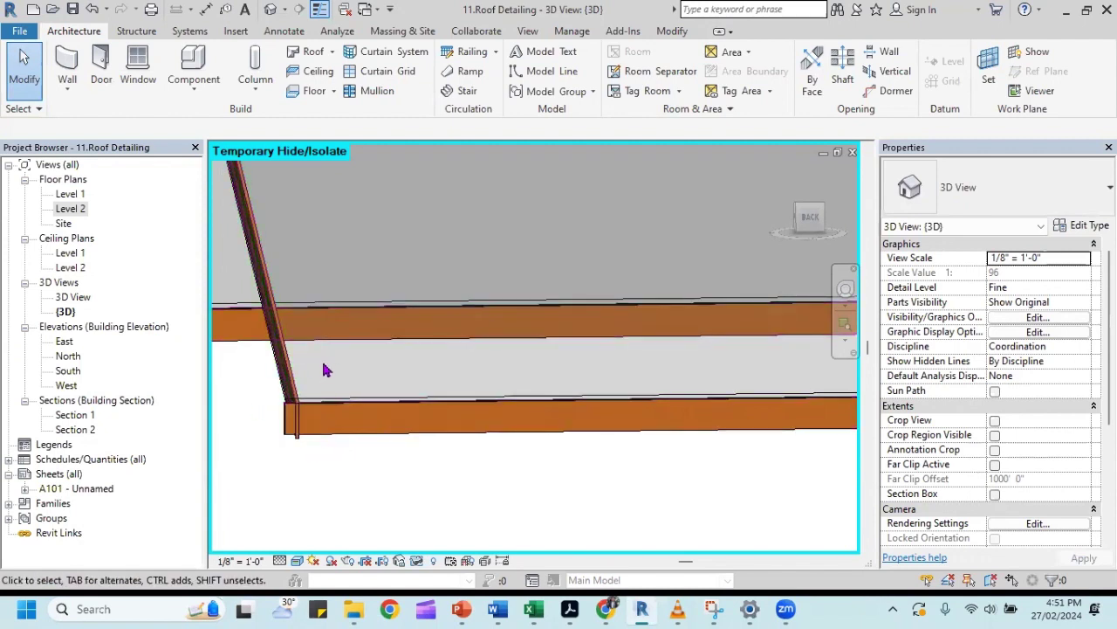
pyautogui.scroll(2, 316, 406)
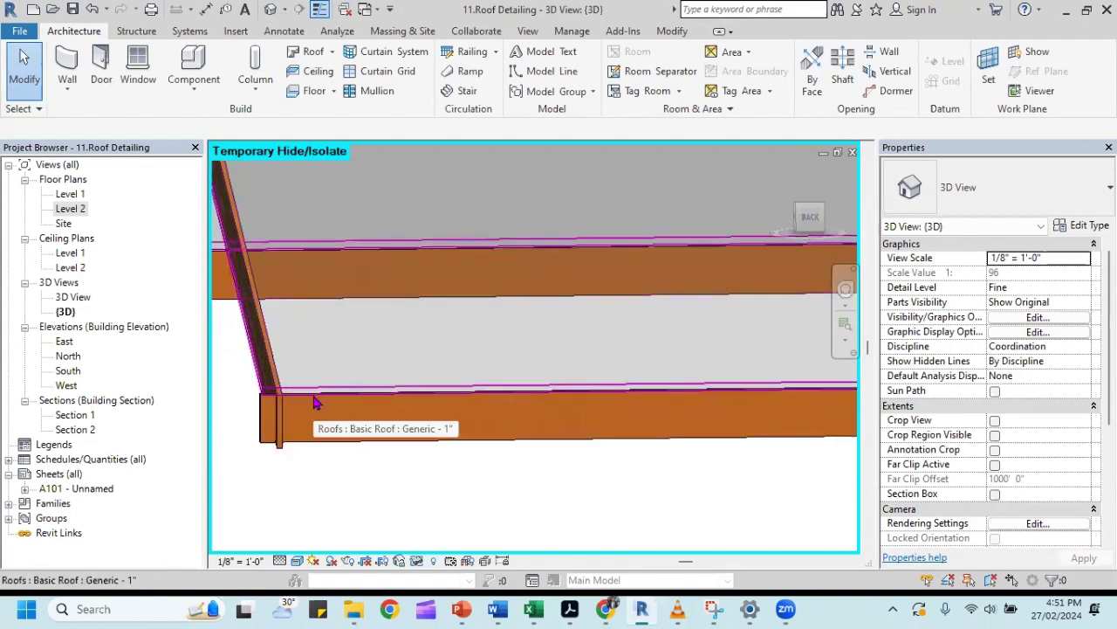
pyautogui.scroll(2, 316, 403)
pyautogui.scroll(-1, 316, 402)
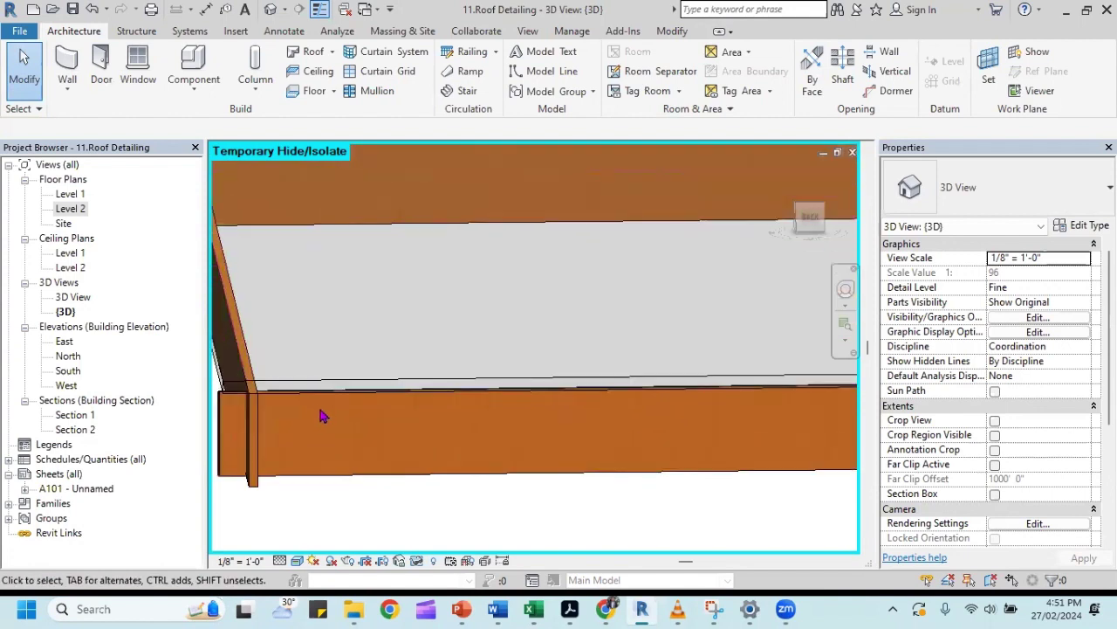
pyautogui.moveTo(318, 407)
pyautogui.mouseDown(button='middle')
pyautogui.moveTo(373, 421)
pyautogui.moveTo(387, 412)
pyautogui.mouseUp(button='middle')
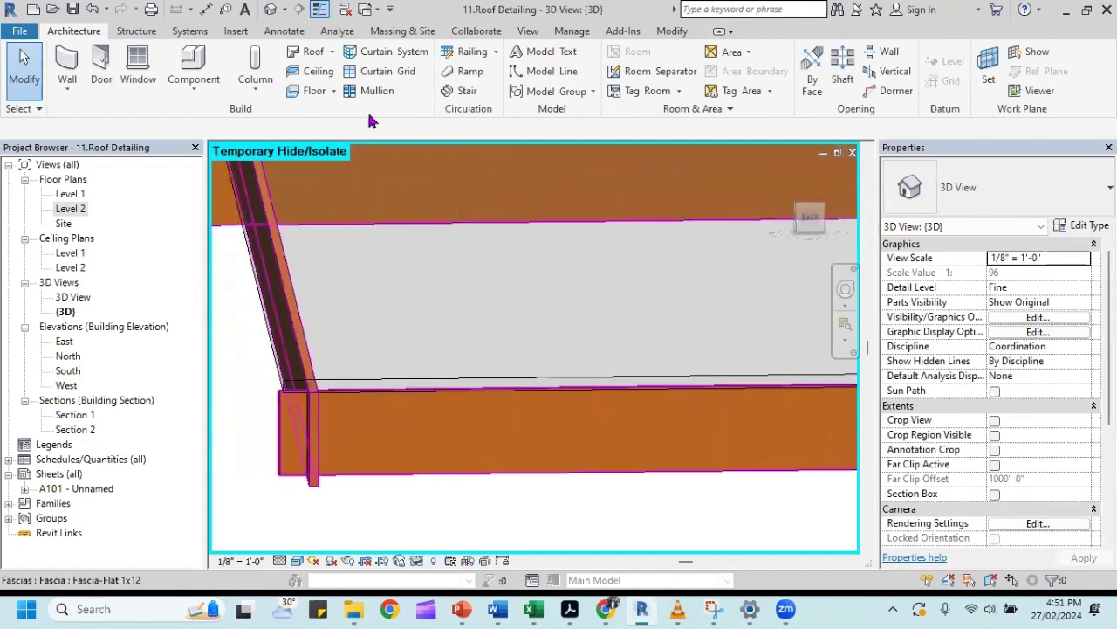
# Launch Roof: Gutter and confirm Gutter - Bevel 5" x 5" as the gutter type.
pyautogui.click(335, 54)
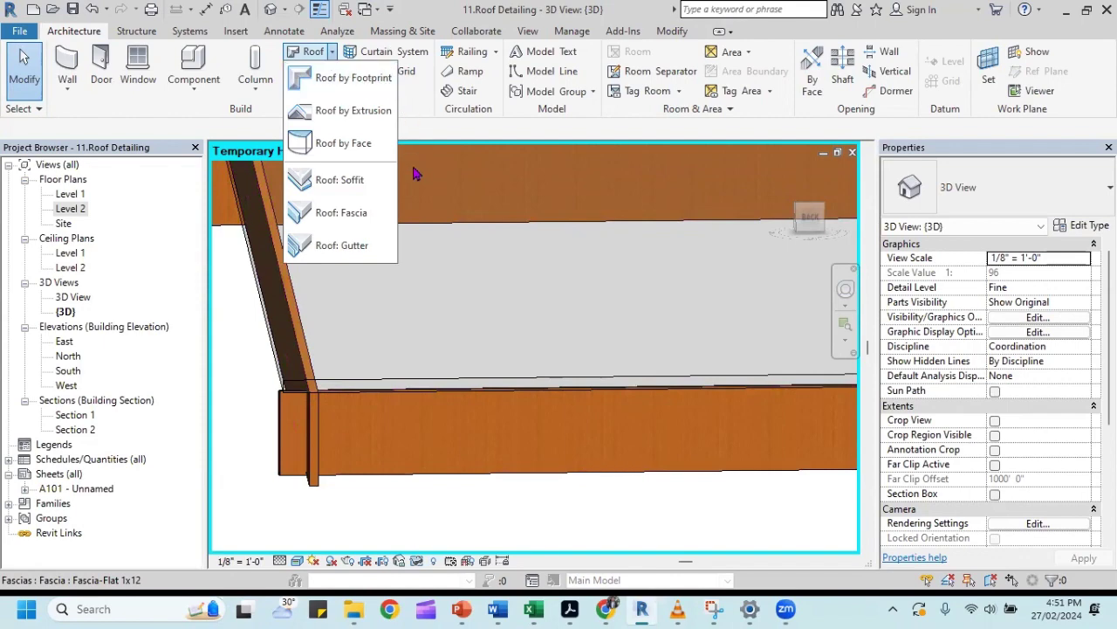
pyautogui.click(373, 249)
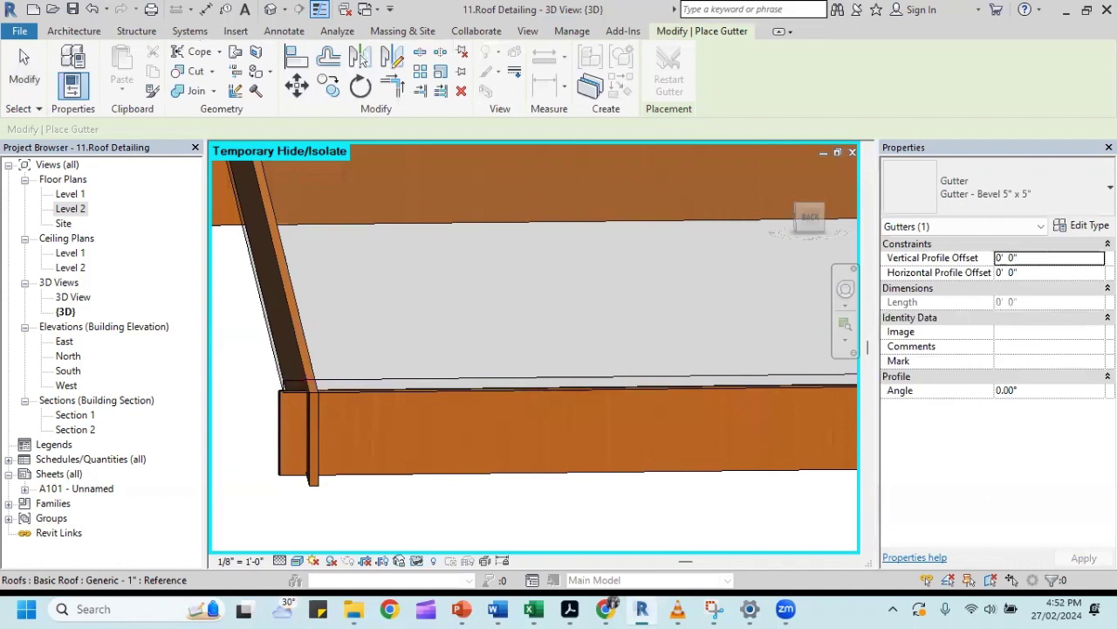
pyautogui.click(996, 188)
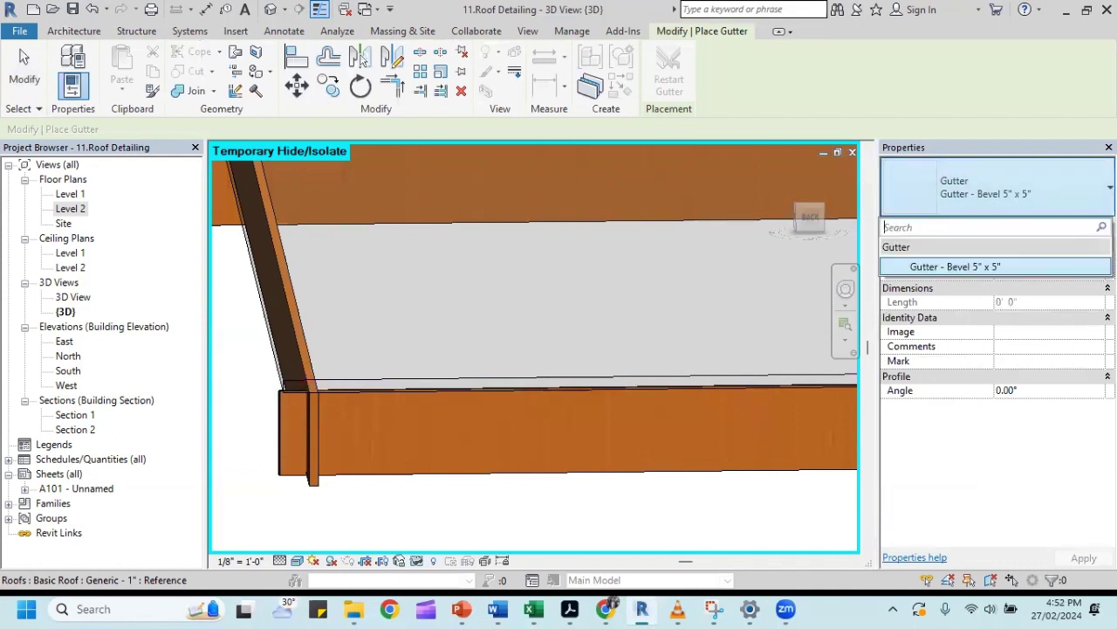
pyautogui.click(1081, 193)
pyautogui.click(1078, 170)
pyautogui.click(1077, 168)
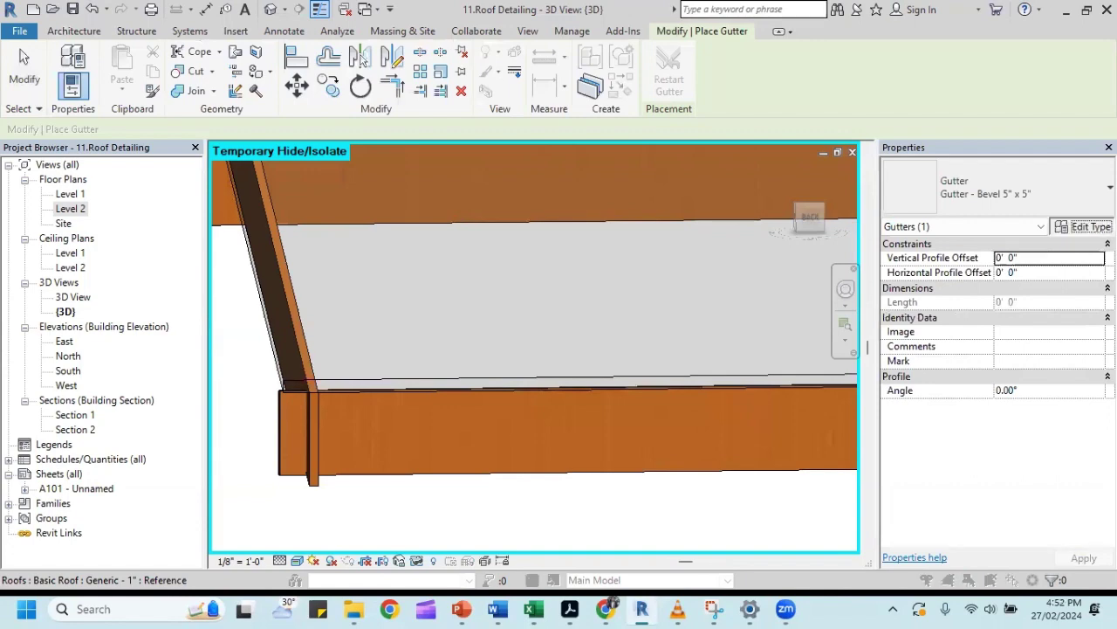
# Keep Gutter Profile-Bevel : 6" x 6" as the gutter type's profile in Type Properties.
pyautogui.click(1083, 225)
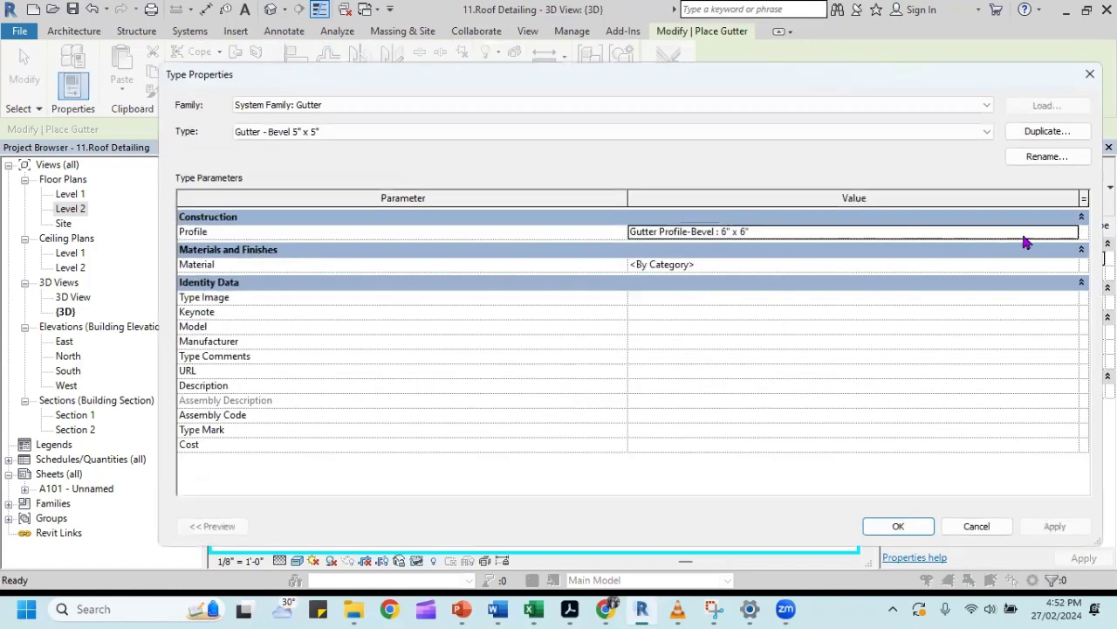
pyautogui.click(1039, 231)
pyautogui.click(1071, 233)
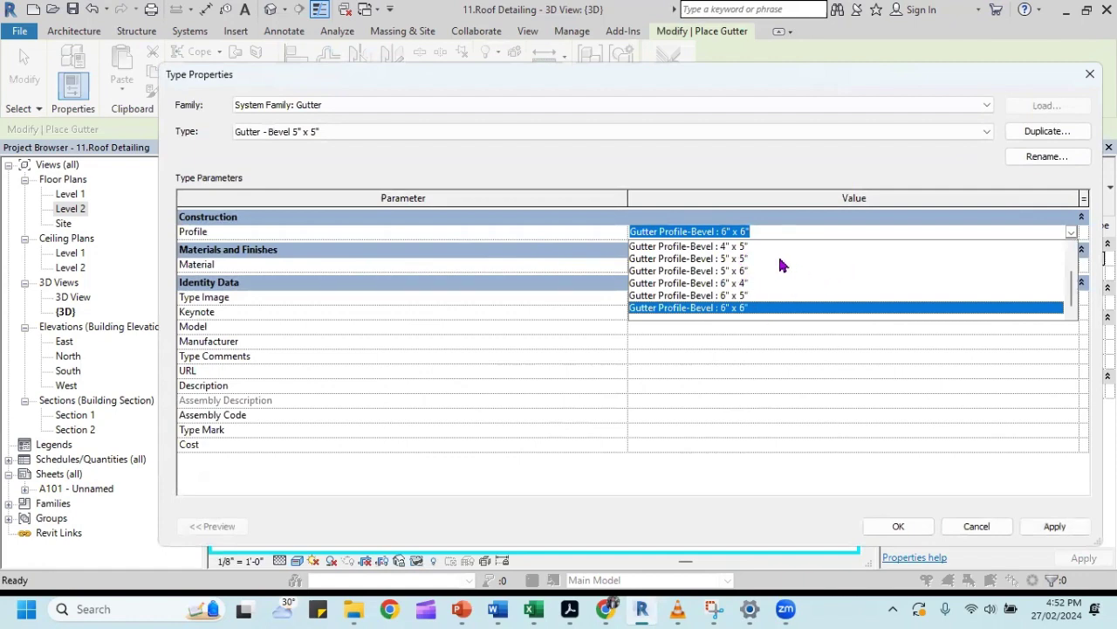
pyautogui.click(860, 162)
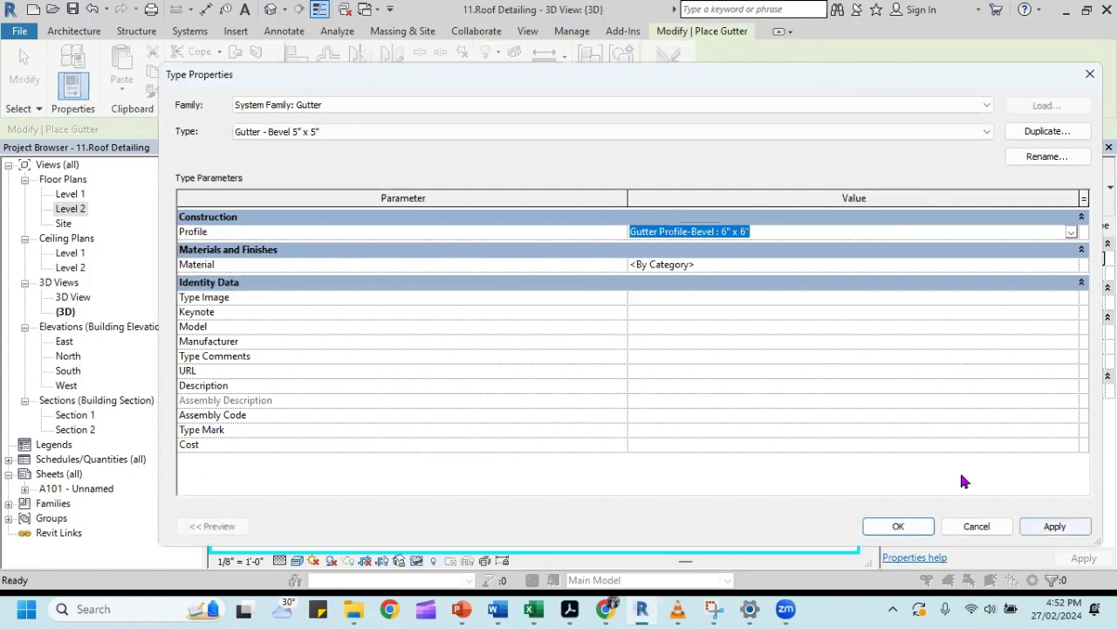
pyautogui.press('Return')
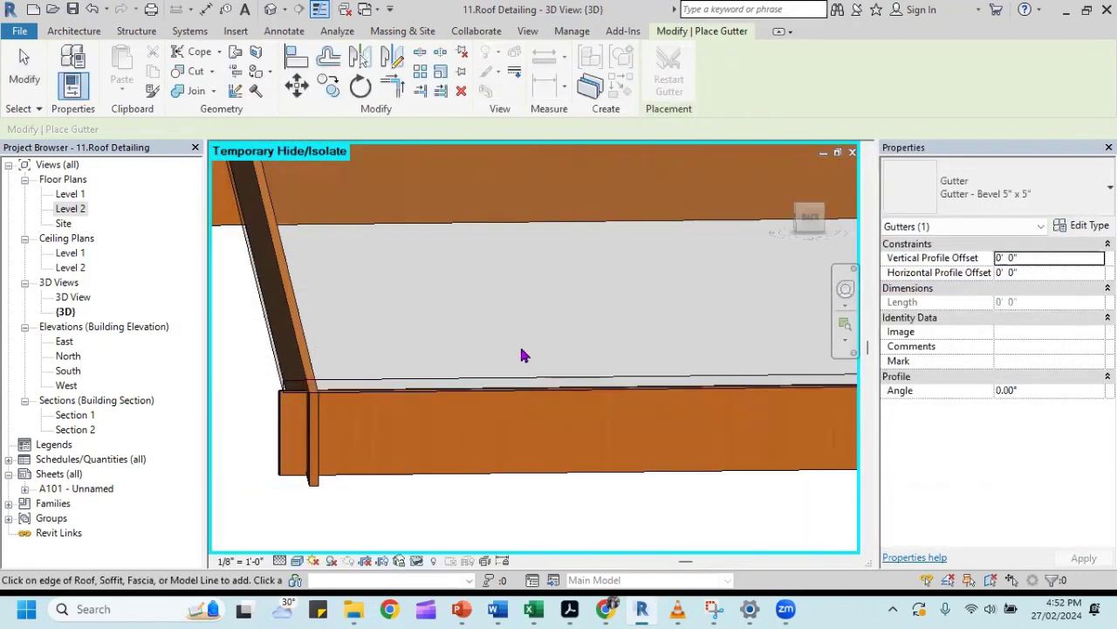
# Place bevel gutters on the fascia edge, the adjoining corner edge and the side fascia edge.
pyautogui.click(362, 406)
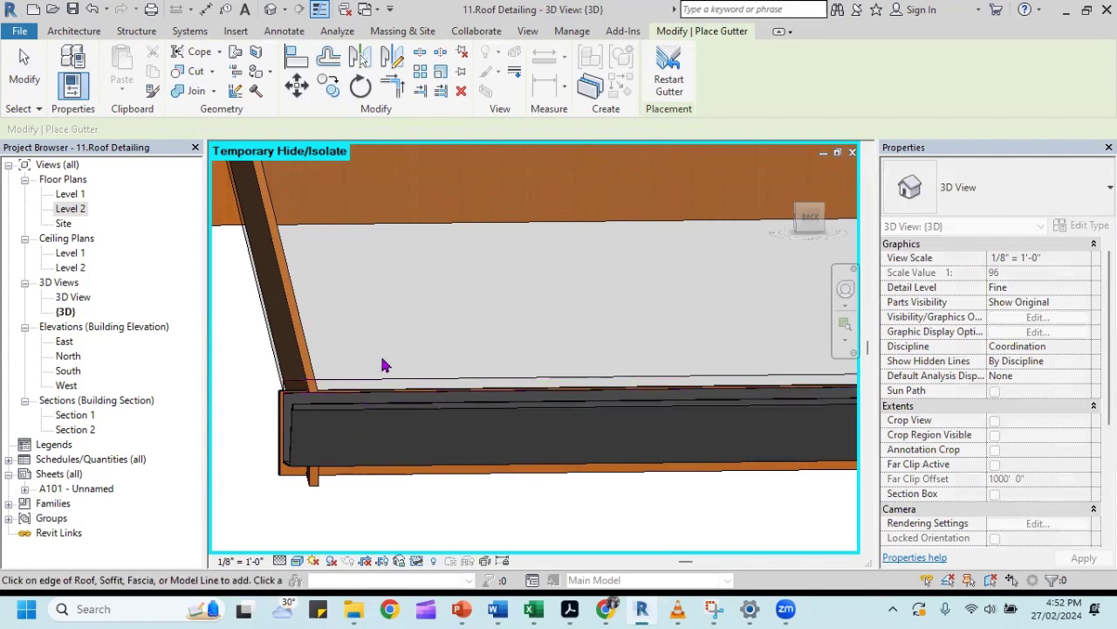
pyautogui.moveTo(384, 357)
pyautogui.keyDown('shift'); pyautogui.mouseDown(button='middle')
pyautogui.moveTo(608, 409)
pyautogui.moveTo(516, 294)
pyautogui.moveTo(689, 393)
pyautogui.moveTo(362, 416)
pyautogui.moveTo(681, 393)
pyautogui.moveTo(529, 411)
pyautogui.moveTo(631, 369)
pyautogui.moveTo(553, 384)
pyautogui.moveTo(398, 385)
pyautogui.moveTo(708, 399)
pyautogui.moveTo(731, 387)
pyautogui.moveTo(756, 394)
pyautogui.moveTo(773, 439)
pyautogui.moveTo(503, 442)
pyautogui.moveTo(599, 364)
pyautogui.moveTo(550, 379)
pyautogui.mouseUp(button='middle'); pyautogui.keyUp('shift')
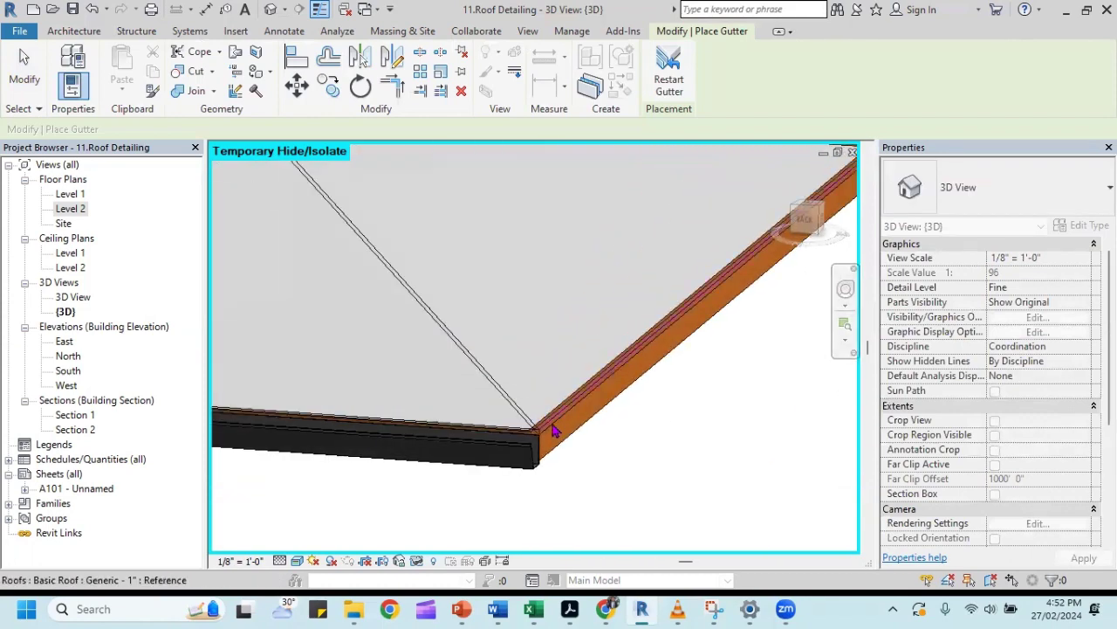
pyautogui.scroll(3, 553, 429)
pyautogui.scroll(1, 553, 430)
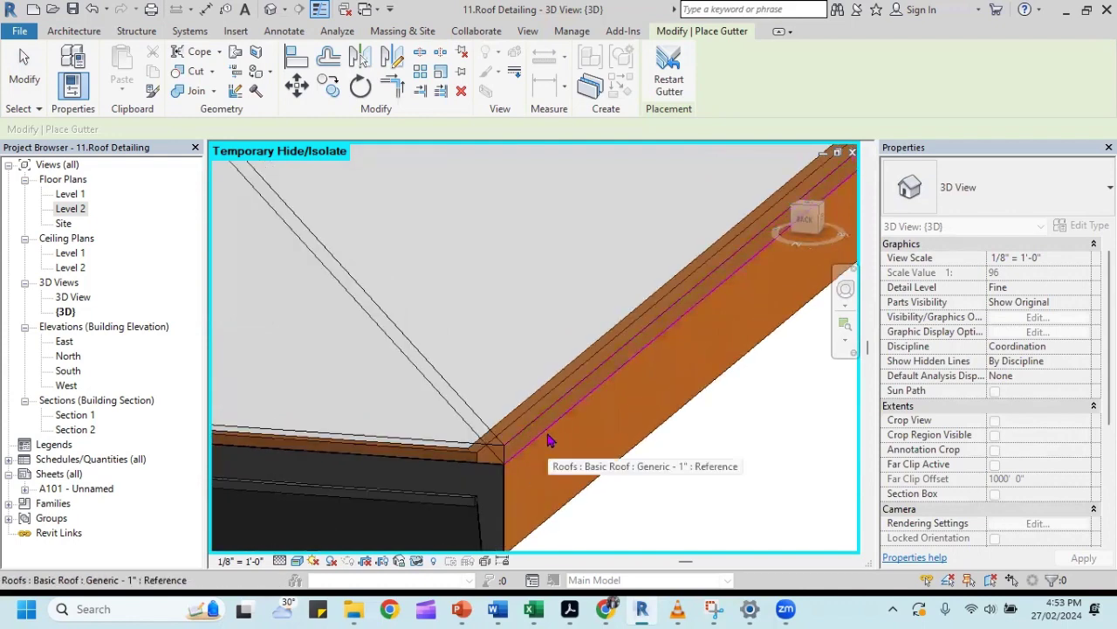
pyautogui.keyDown('shift'); pyautogui.moveTo(555, 440); pyautogui.dragTo(494, 327, button='middle'); pyautogui.keyUp('shift')
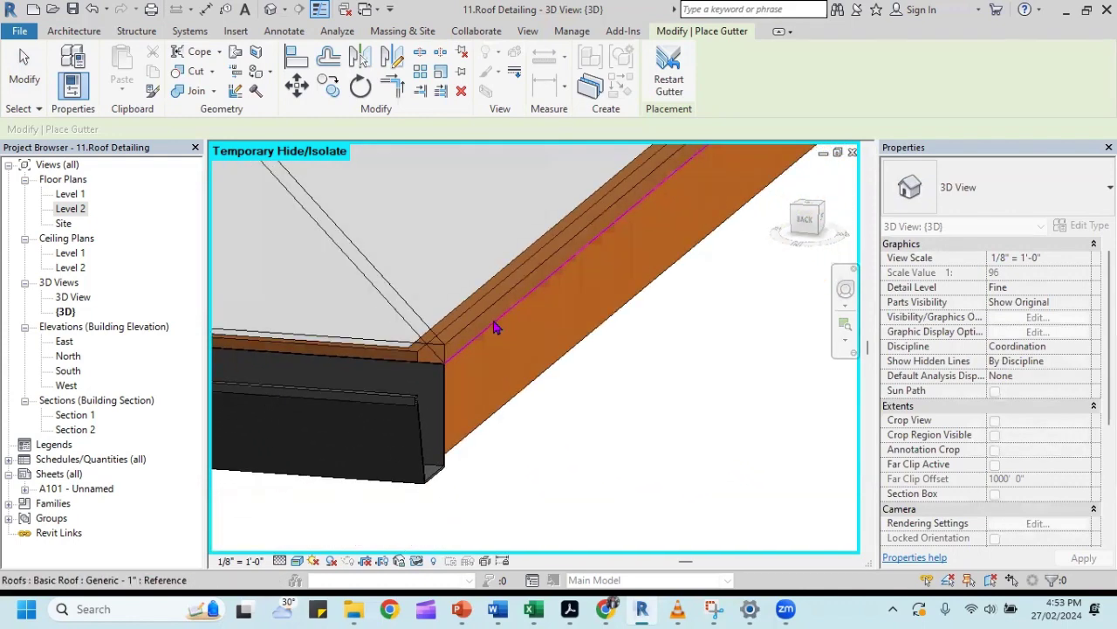
pyautogui.click(494, 328)
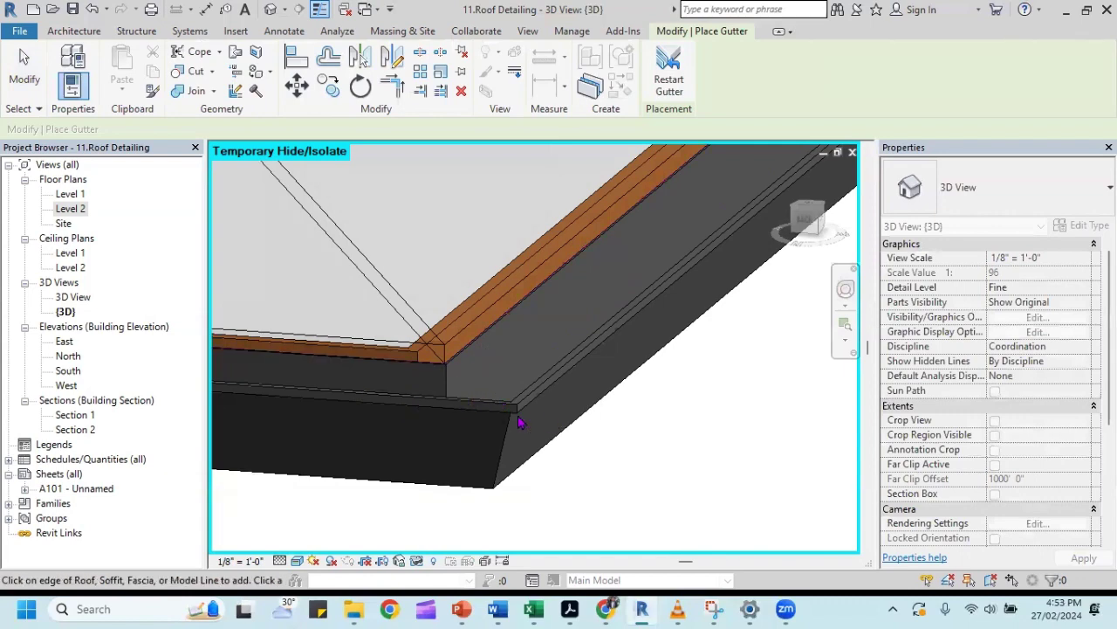
pyautogui.moveTo(517, 374)
pyautogui.keyDown('shift'); pyautogui.mouseDown(button='middle')
pyautogui.moveTo(524, 387)
pyautogui.moveTo(441, 429)
pyautogui.mouseUp(button='middle'); pyautogui.keyUp('shift')
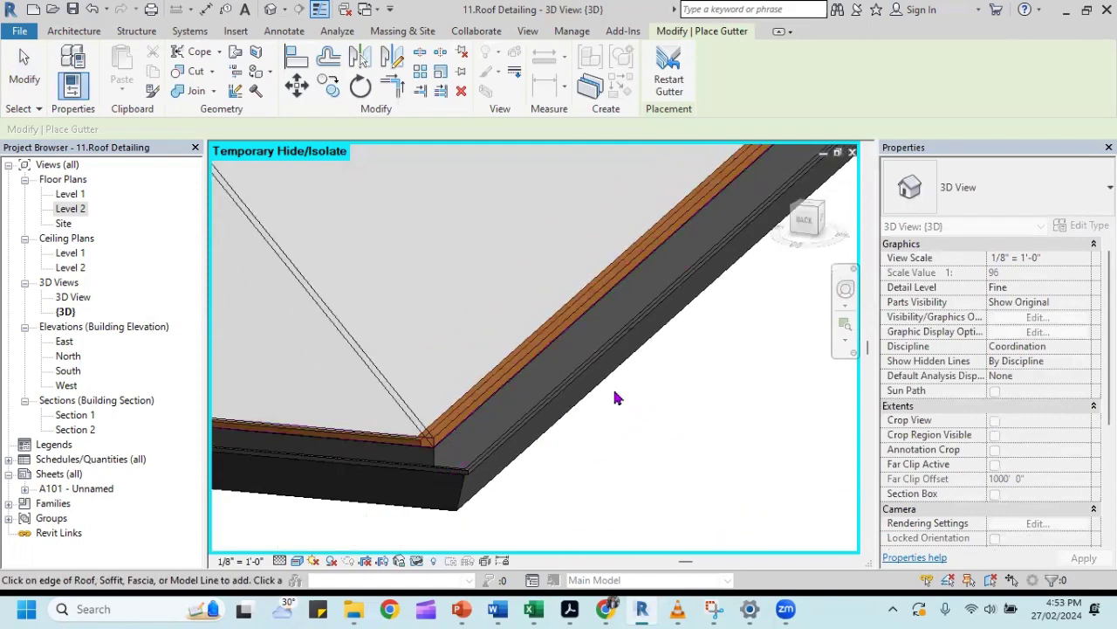
pyautogui.moveTo(615, 398)
pyautogui.keyDown('shift'); pyautogui.mouseDown(button='middle')
pyautogui.moveTo(593, 394)
pyautogui.moveTo(643, 337)
pyautogui.moveTo(626, 357)
pyautogui.moveTo(520, 361)
pyautogui.moveTo(788, 370)
pyautogui.moveTo(444, 412)
pyautogui.moveTo(448, 236)
pyautogui.mouseUp(button='middle'); pyautogui.keyUp('shift')
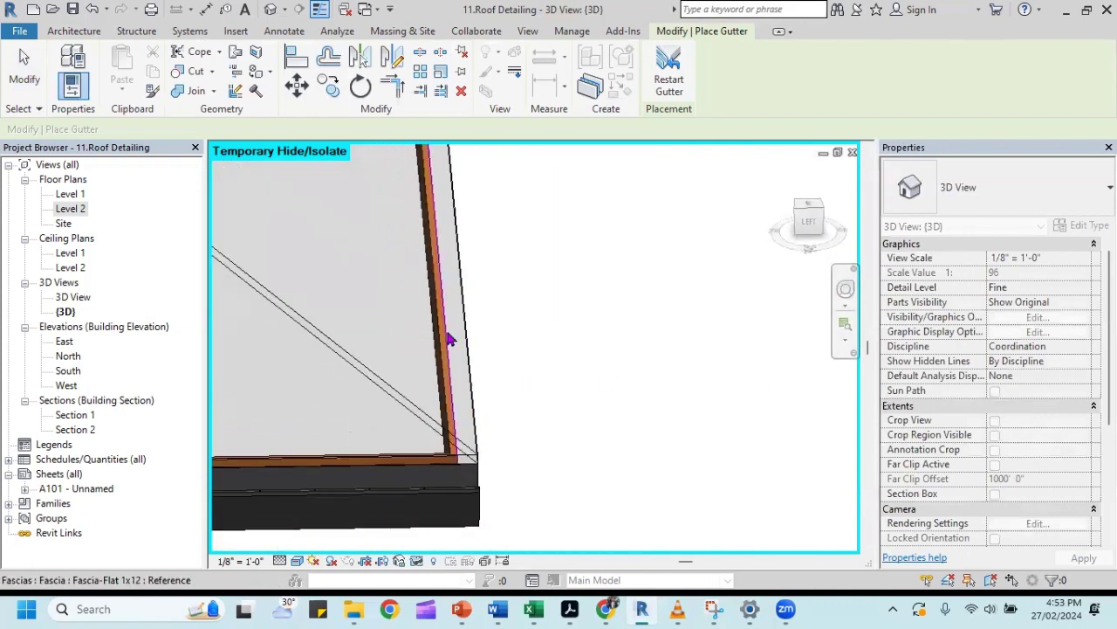
pyautogui.moveTo(521, 303)
pyautogui.keyDown('shift'); pyautogui.mouseDown(button='middle')
pyautogui.moveTo(509, 382)
pyautogui.moveTo(405, 327)
pyautogui.moveTo(519, 328)
pyautogui.moveTo(550, 430)
pyautogui.moveTo(475, 415)
pyautogui.mouseUp(button='middle'); pyautogui.keyUp('shift')
pyautogui.scroll(3, 475, 414)
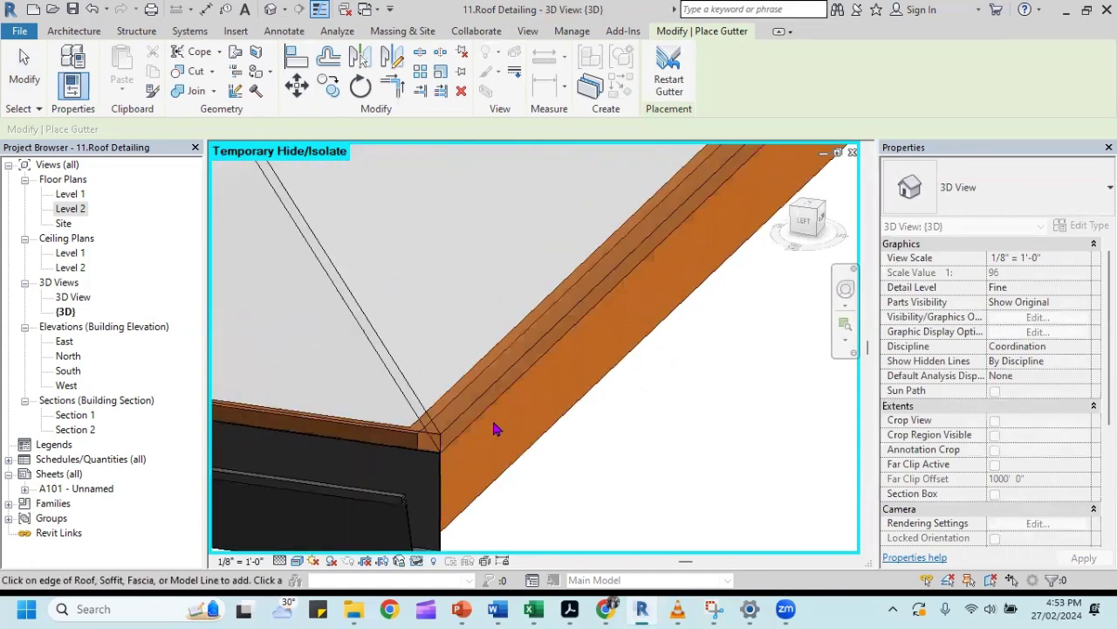
pyautogui.click(471, 419)
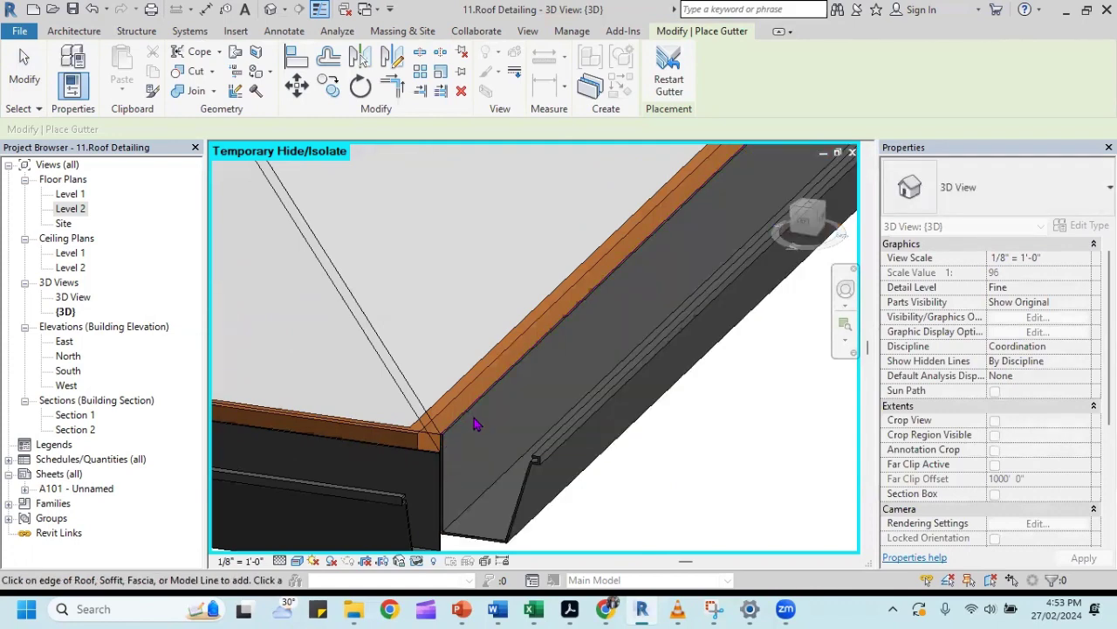
pyautogui.press('Escape')
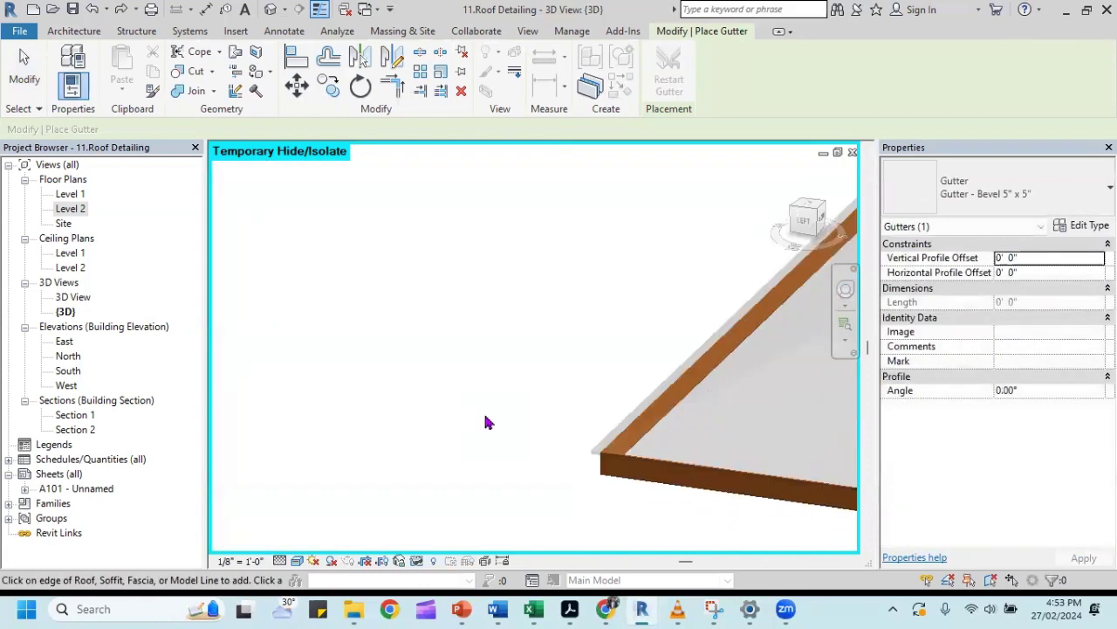
# Bring the next eave corner into view and place a gutter along its front fascia edge.
pyautogui.scroll(-5, 489, 420)
pyautogui.moveTo(592, 420)
pyautogui.mouseDown(button='middle')
pyautogui.moveTo(392, 393)
pyautogui.moveTo(456, 432)
pyautogui.moveTo(562, 409)
pyautogui.moveTo(407, 390)
pyautogui.moveTo(559, 424)
pyautogui.moveTo(734, 408)
pyautogui.mouseUp(button='middle')
pyautogui.scroll(2, 424, 415)
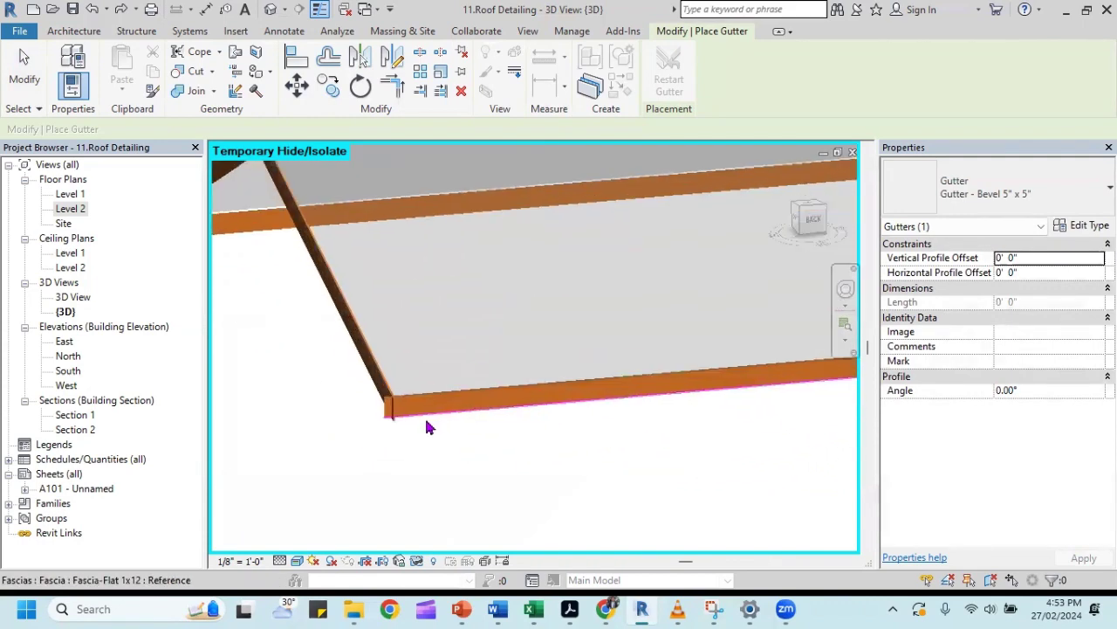
pyautogui.scroll(2, 432, 406)
pyautogui.scroll(1, 434, 409)
pyautogui.scroll(1, 435, 411)
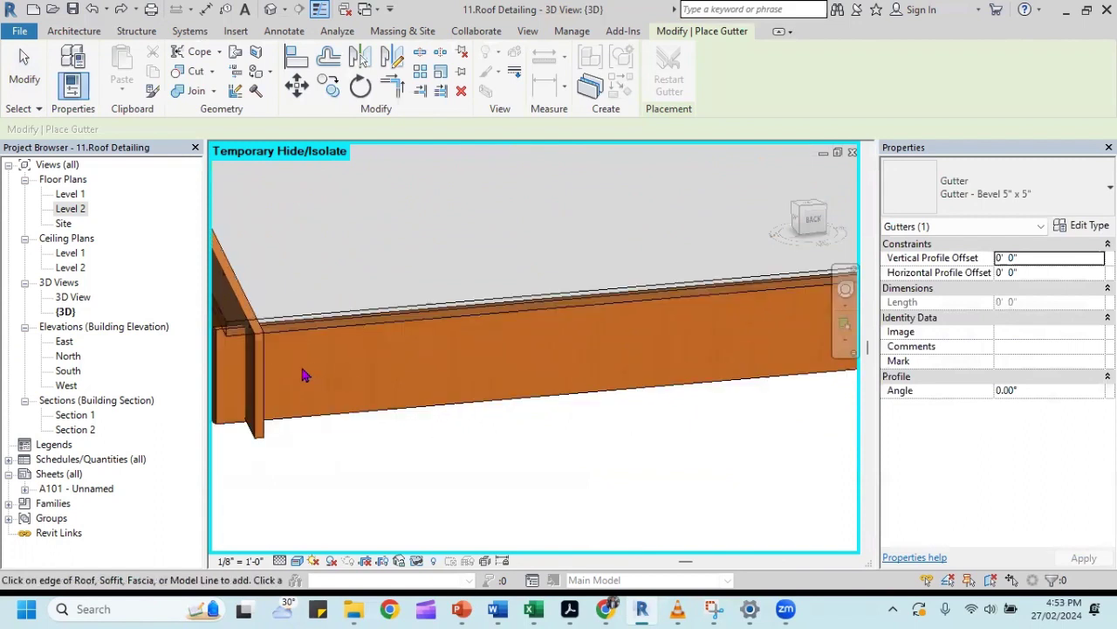
pyautogui.moveTo(303, 376)
pyautogui.keyDown('shift'); pyautogui.mouseDown(button='middle')
pyautogui.moveTo(399, 392)
pyautogui.moveTo(379, 352)
pyautogui.mouseUp(button='middle'); pyautogui.keyUp('shift')
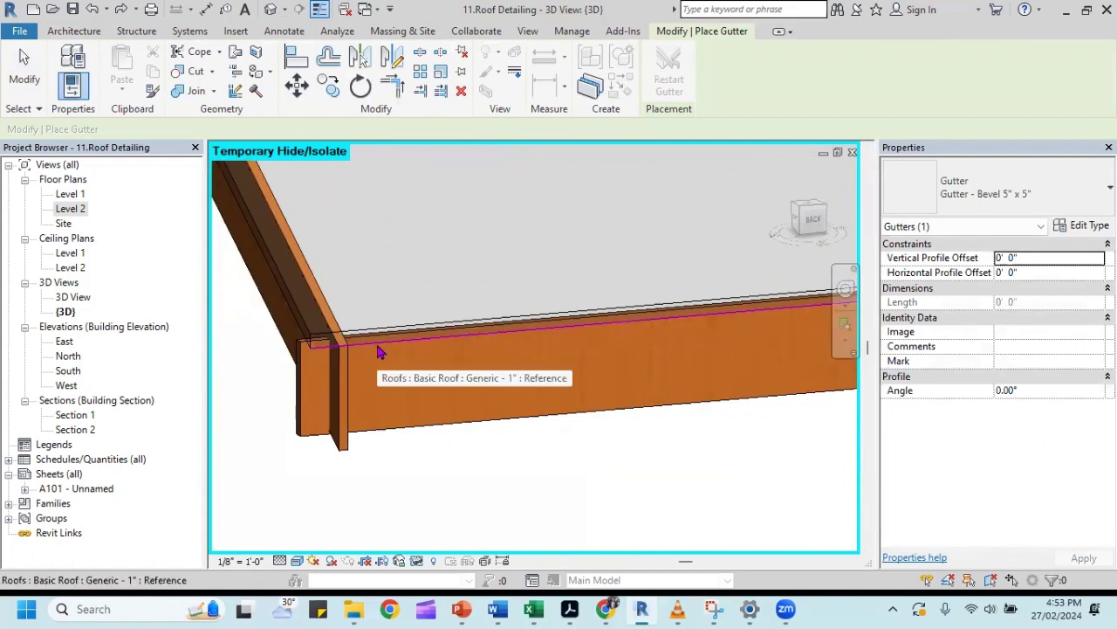
pyautogui.moveTo(332, 379)
pyautogui.keyDown('shift'); pyautogui.mouseDown(button='middle')
pyautogui.moveTo(391, 399)
pyautogui.moveTo(432, 387)
pyautogui.mouseUp(button='middle'); pyautogui.keyUp('shift')
pyautogui.scroll(3, 432, 387)
pyautogui.moveTo(641, 379); pyautogui.dragTo(437, 254, button='middle')
pyautogui.scroll(-2, 437, 254)
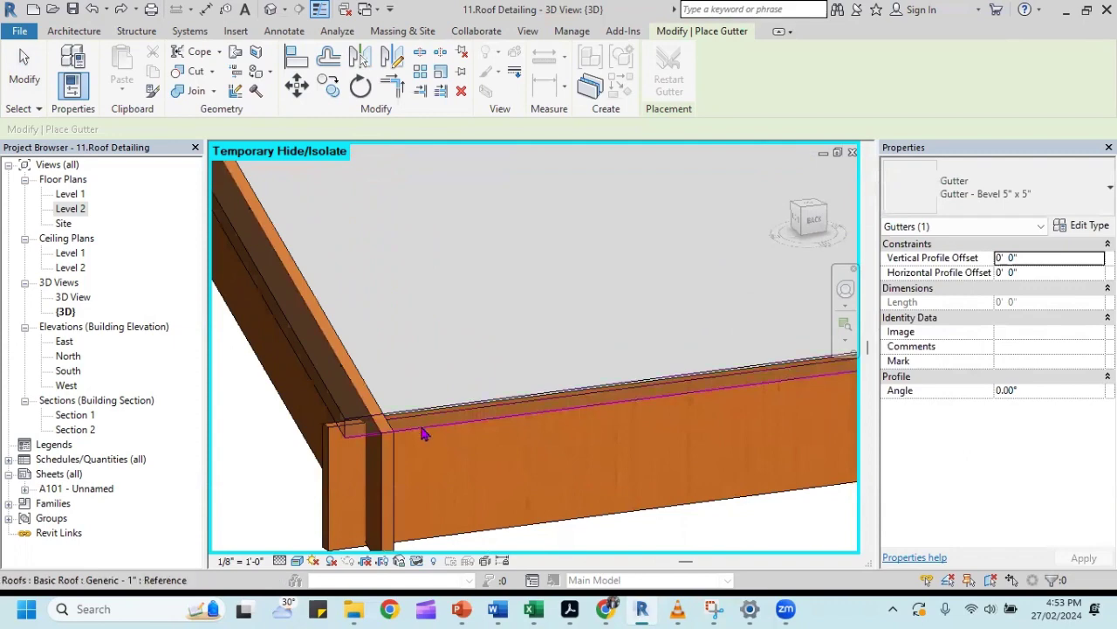
pyautogui.moveTo(498, 427)
pyautogui.mouseDown(button='middle')
pyautogui.moveTo(518, 404)
pyautogui.moveTo(478, 270)
pyautogui.mouseUp(button='middle')
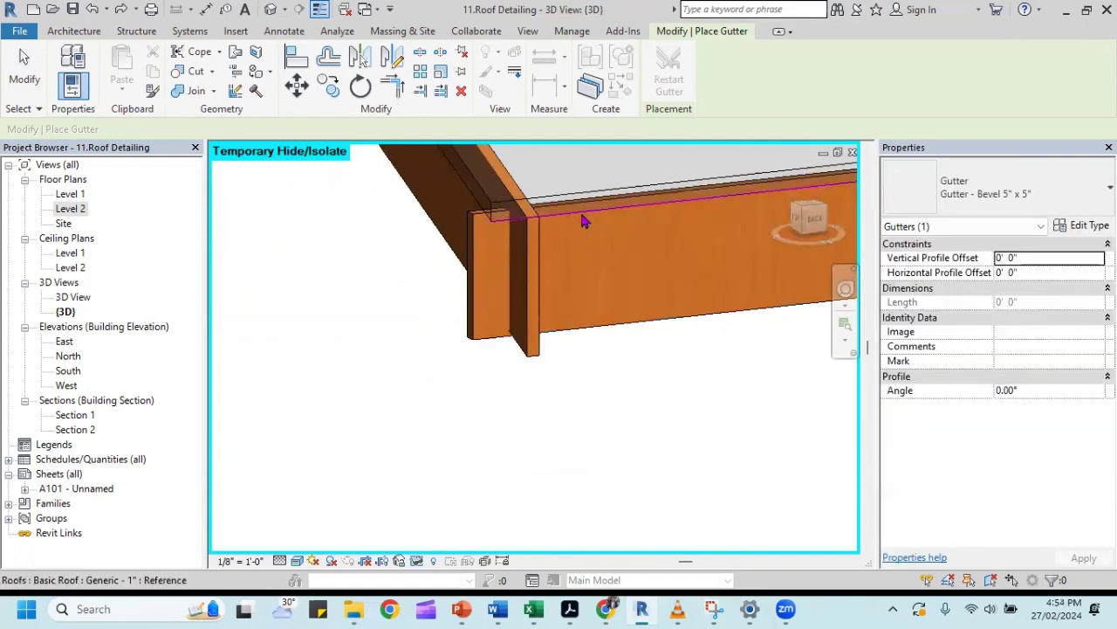
pyautogui.click(481, 220)
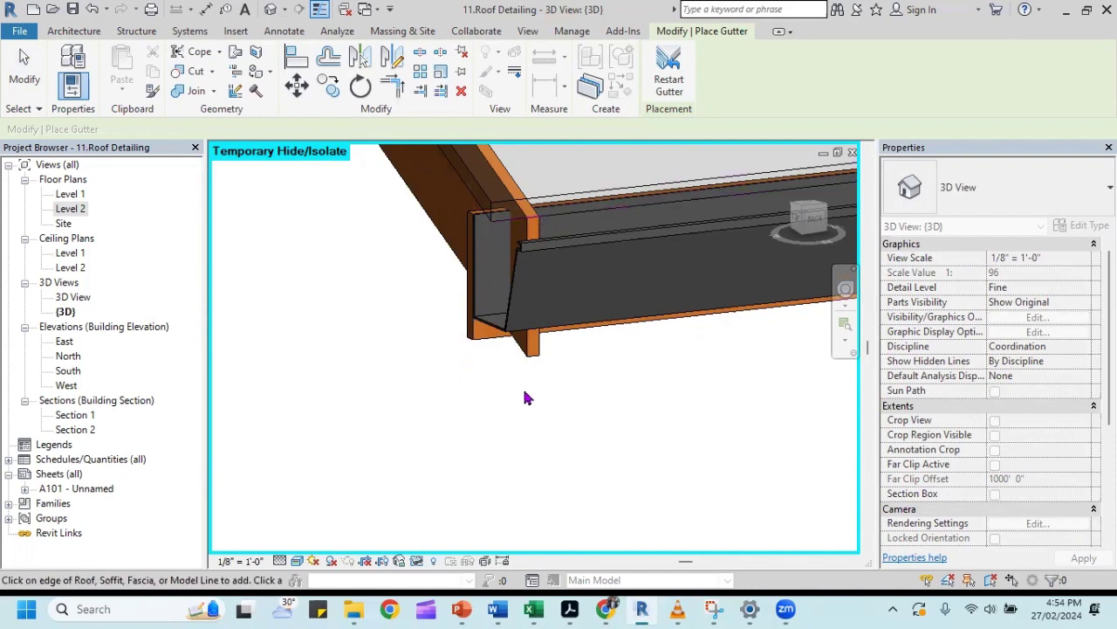
# Pick the top fascia edge to add the gutter there.
pyautogui.keyDown('shift'); pyautogui.moveTo(523, 398); pyautogui.dragTo(553, 399, button='middle'); pyautogui.keyUp('shift')
pyautogui.scroll(2, 646, 332)
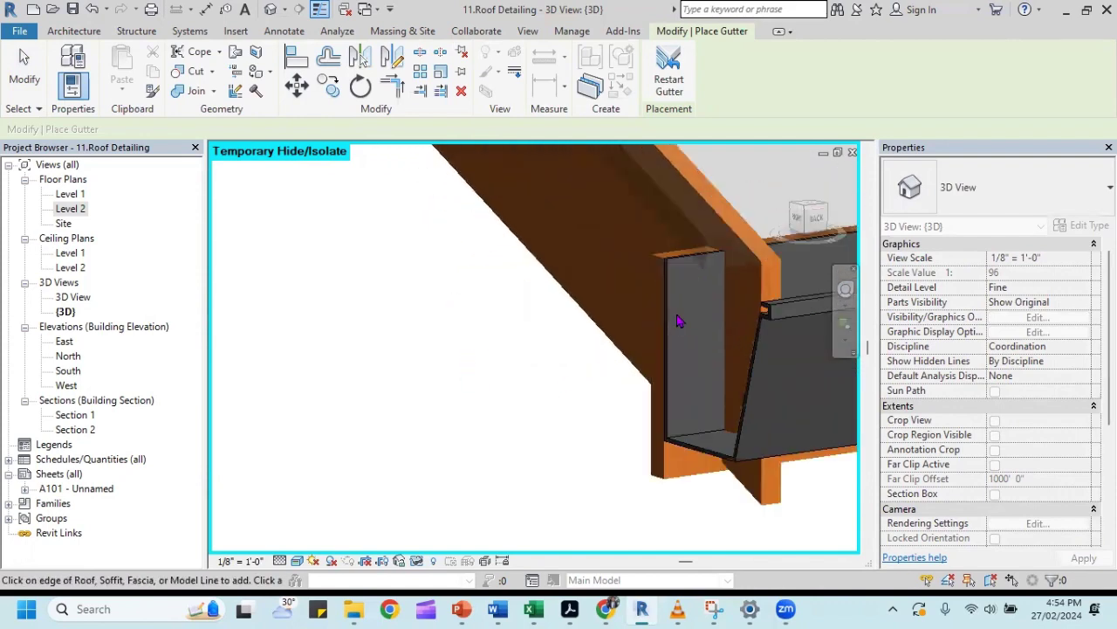
pyautogui.scroll(3, 679, 321)
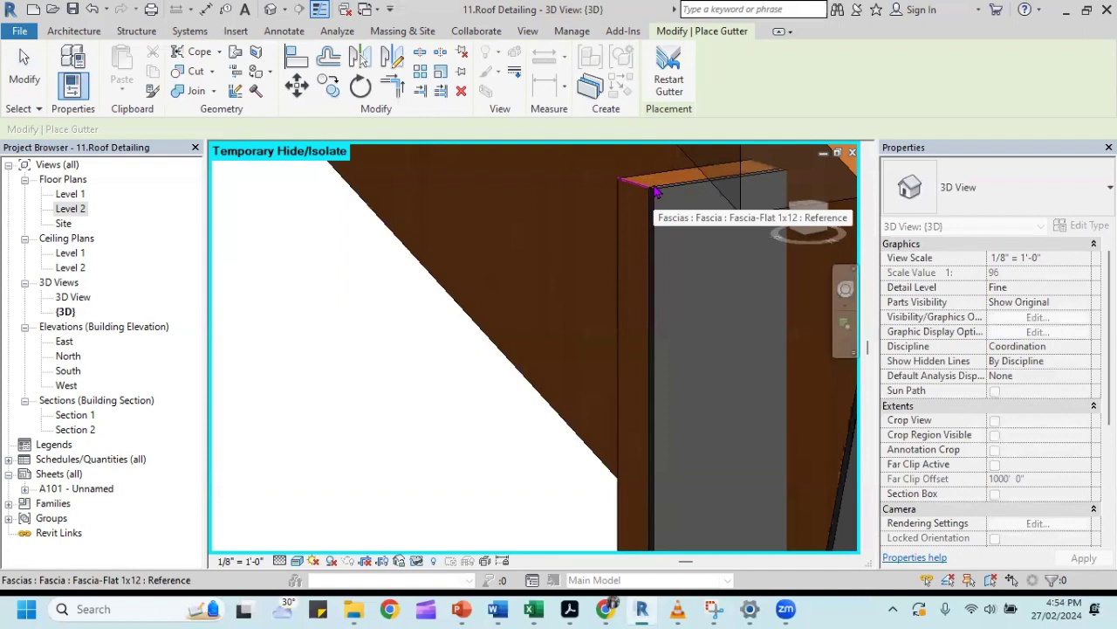
pyautogui.click(656, 192)
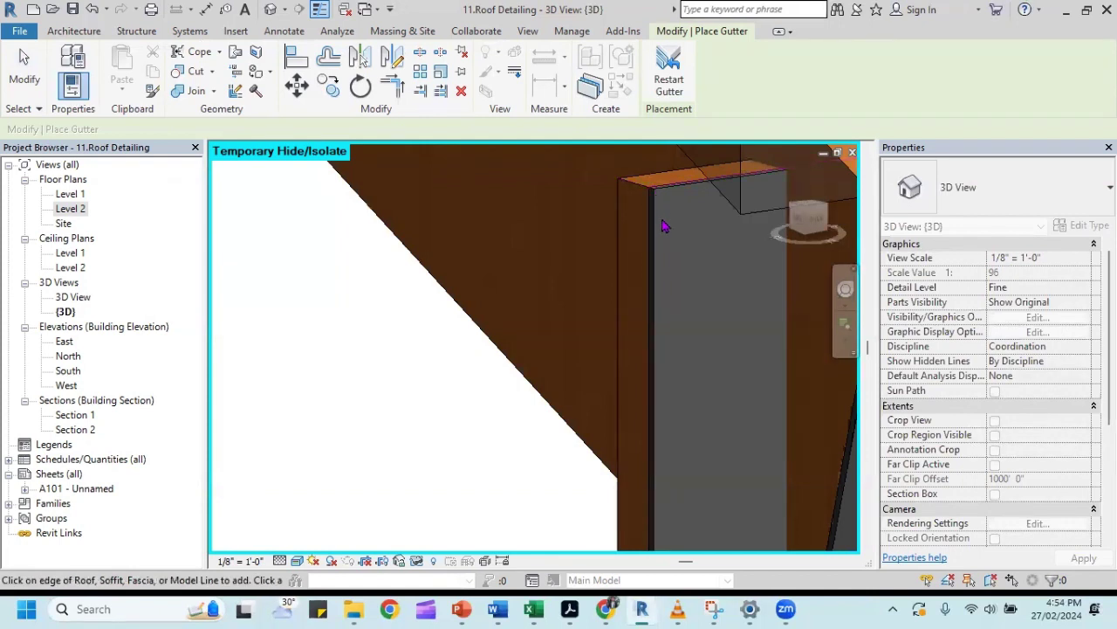
# Zoom out and orbit to inspect the full gutter length, including from below.
pyautogui.scroll(-1, 685, 269)
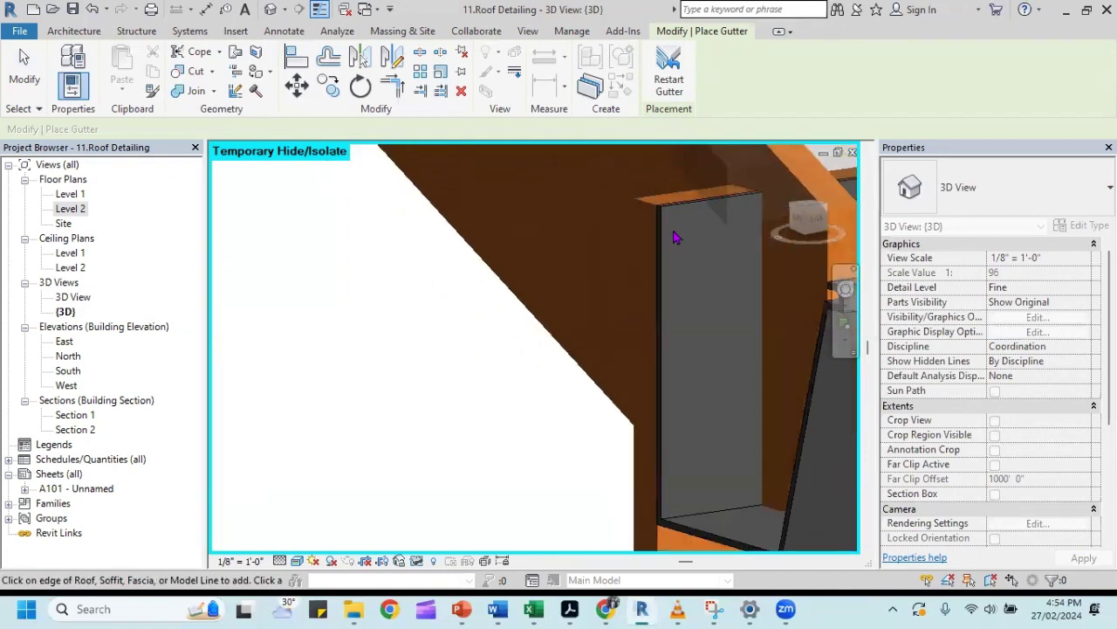
pyautogui.scroll(-1, 676, 249)
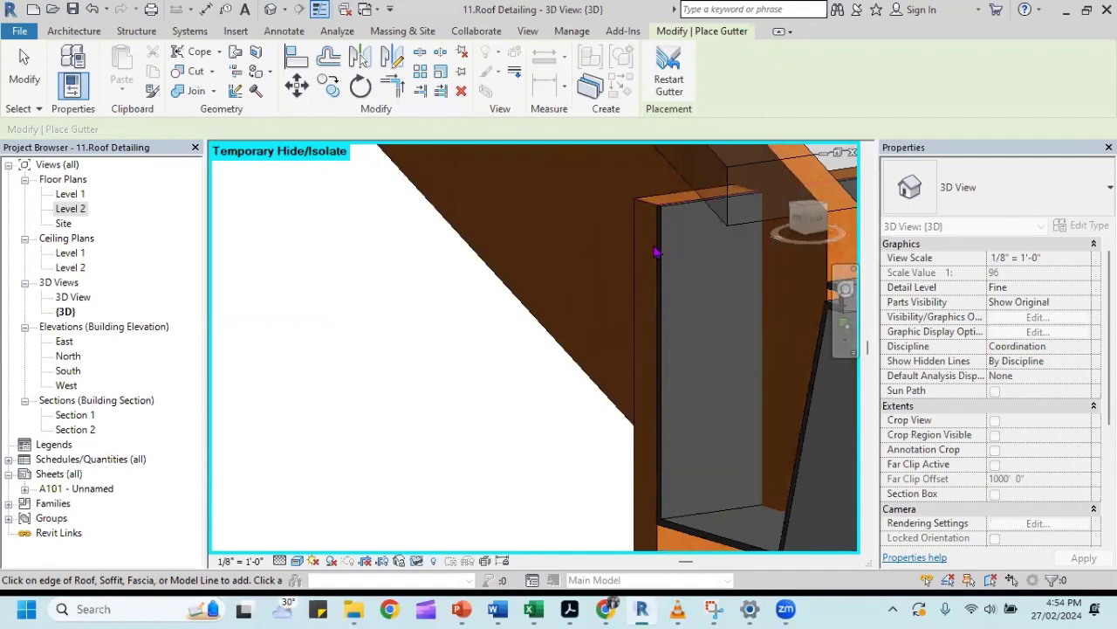
pyautogui.scroll(-2, 663, 257)
pyautogui.scroll(-2, 664, 257)
pyautogui.moveTo(724, 264)
pyautogui.mouseDown(button='middle')
pyautogui.moveTo(758, 289)
pyautogui.moveTo(413, 385)
pyautogui.moveTo(593, 352)
pyautogui.mouseUp(button='middle')
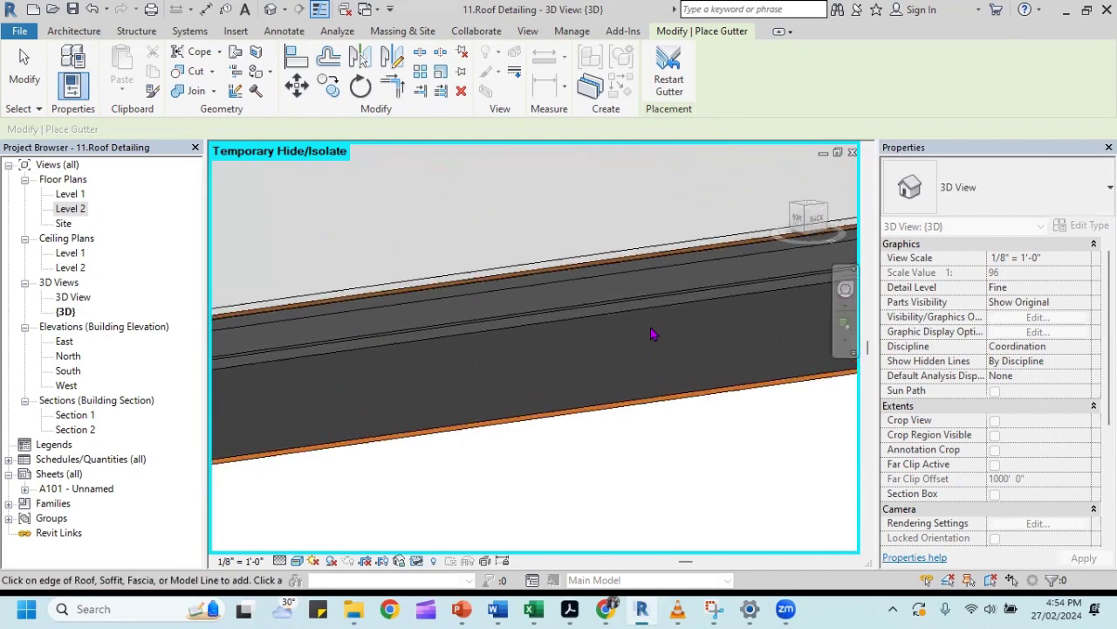
pyautogui.scroll(-1, 653, 334)
pyautogui.scroll(-1, 619, 332)
pyautogui.moveTo(619, 332)
pyautogui.mouseDown(button='middle')
pyautogui.moveTo(737, 330)
pyautogui.moveTo(451, 349)
pyautogui.mouseUp(button='middle')
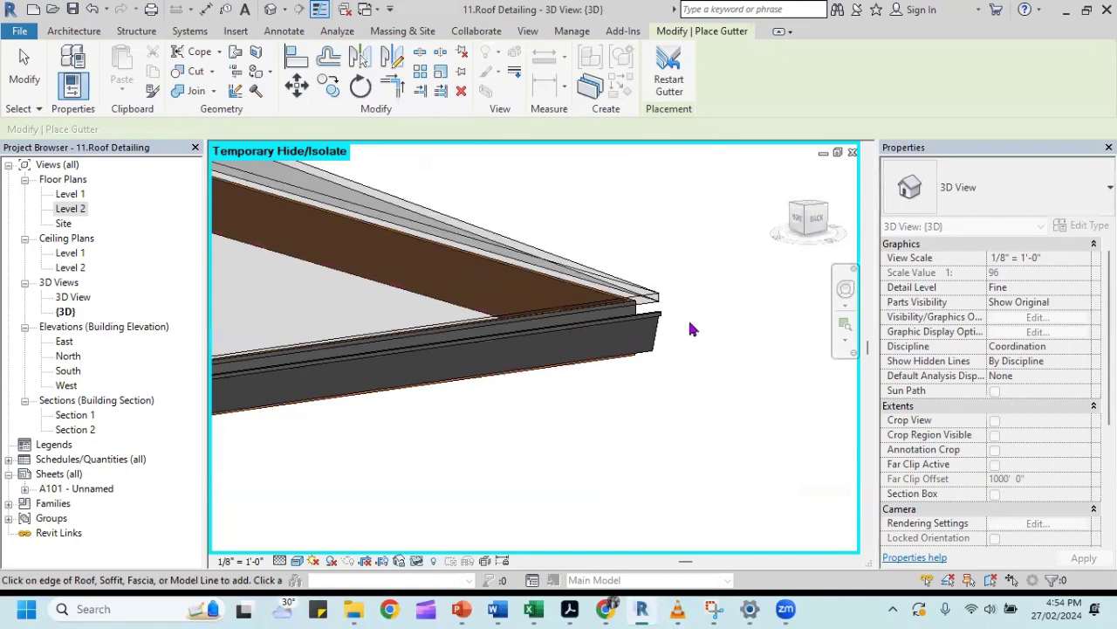
pyautogui.moveTo(691, 324)
pyautogui.keyDown('shift'); pyautogui.mouseDown(button='middle')
pyautogui.moveTo(673, 337)
pyautogui.moveTo(366, 314)
pyautogui.mouseUp(button='middle'); pyautogui.keyUp('shift')
pyautogui.scroll(3, 651, 331)
pyautogui.scroll(1, 643, 350)
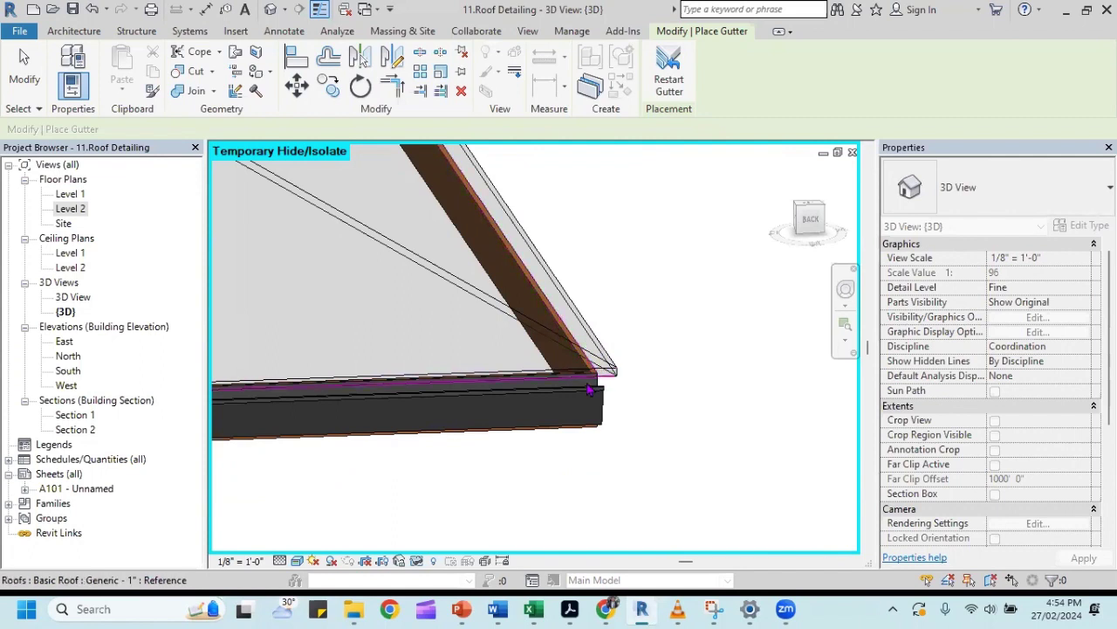
pyautogui.keyDown('shift'); pyautogui.moveTo(621, 346); pyautogui.dragTo(583, 316, button='middle'); pyautogui.keyUp('shift')
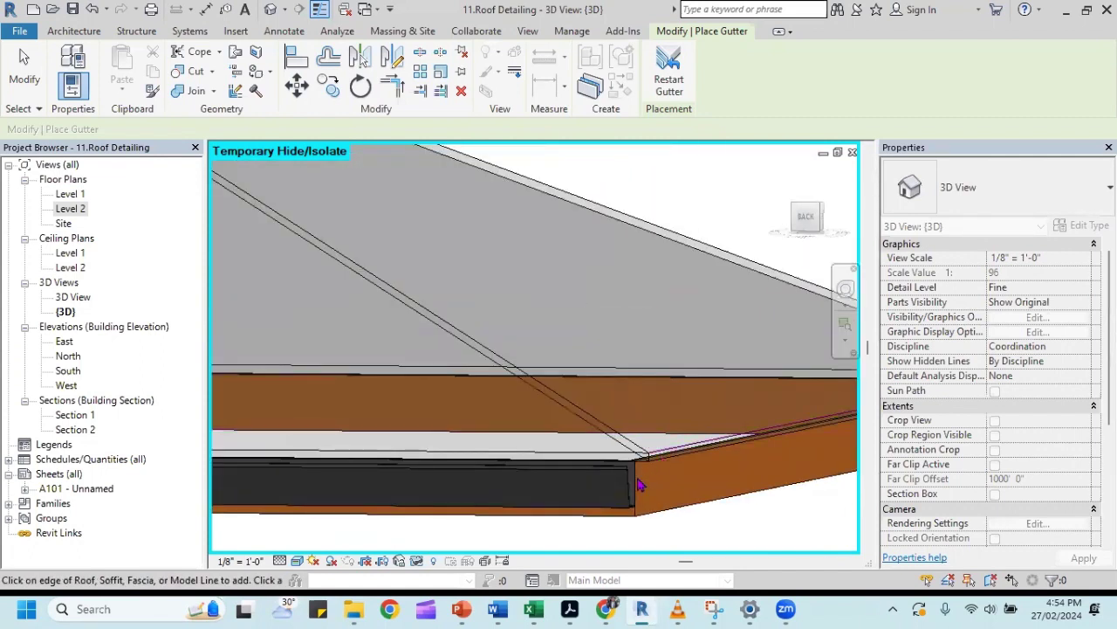
# Exit gutter placement, isolate the fascia alone, then reset the temporary isolation.
pyautogui.click(24, 69)
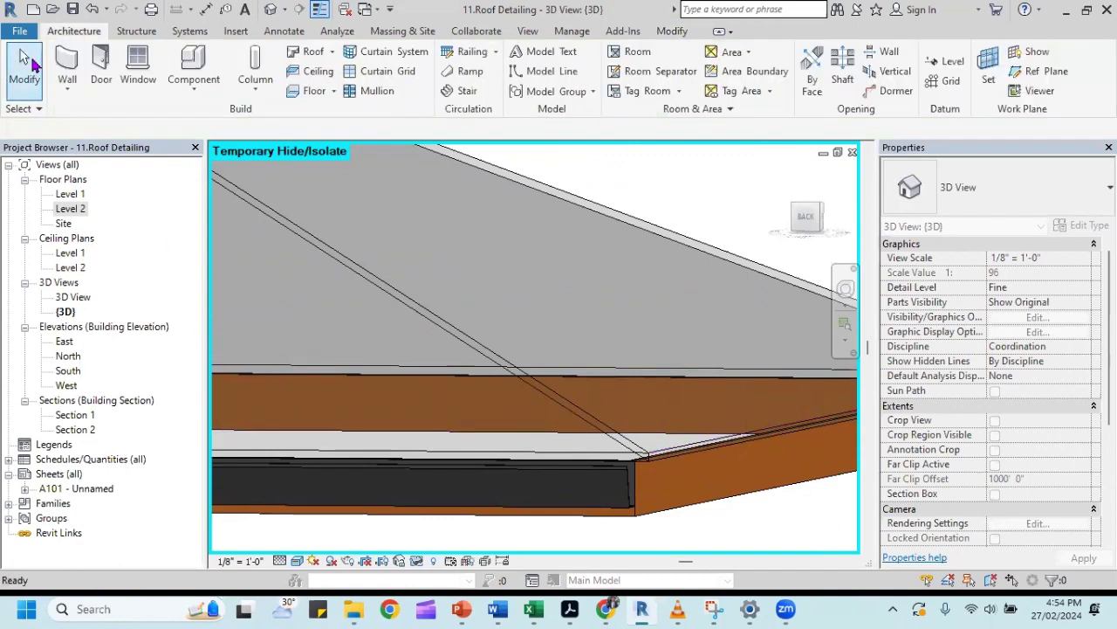
pyautogui.click(710, 487)
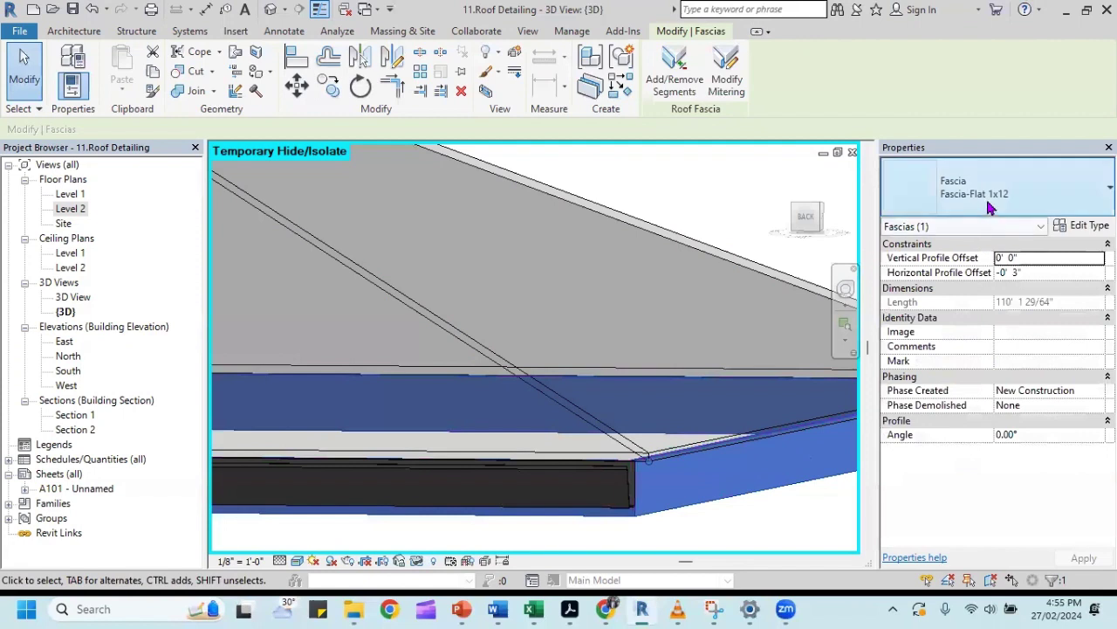
pyautogui.click(418, 562)
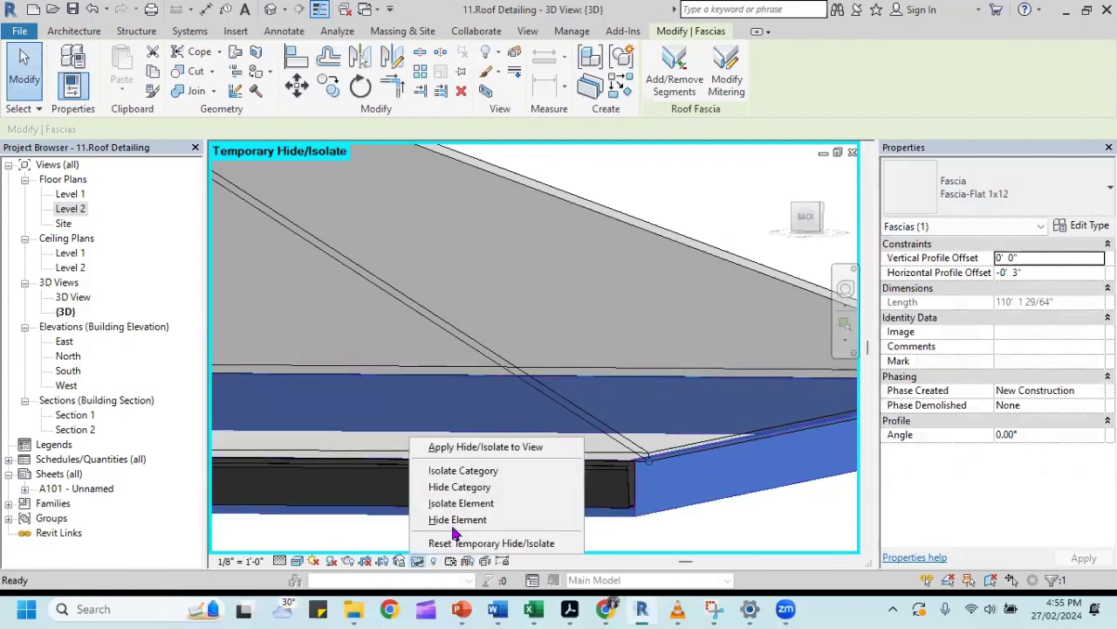
pyautogui.click(494, 504)
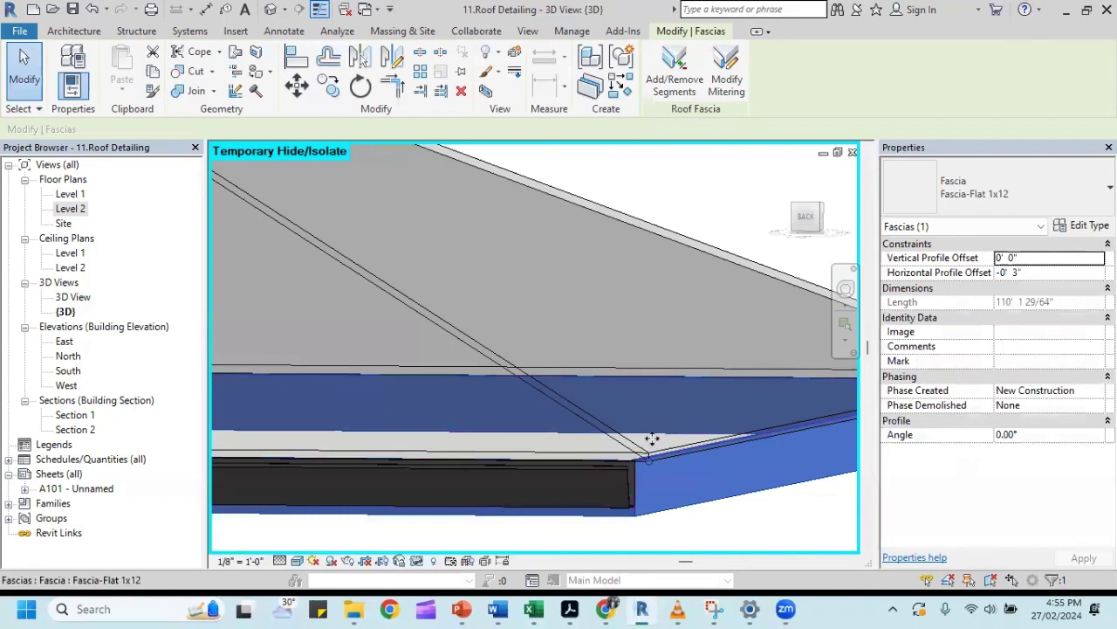
pyautogui.scroll(-2, 673, 455)
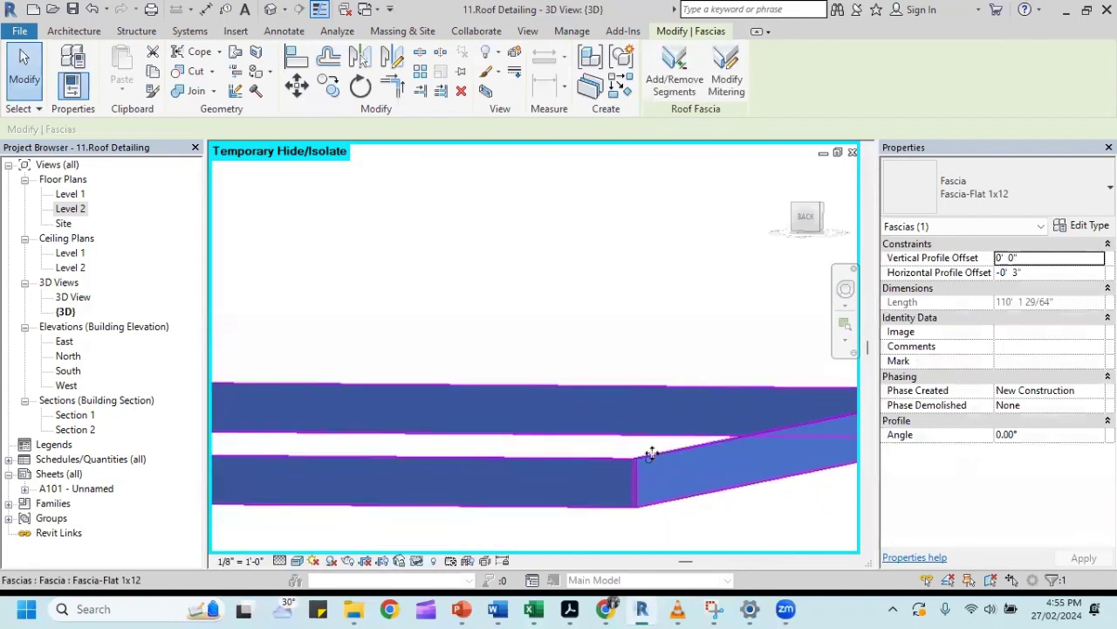
pyautogui.click(425, 561)
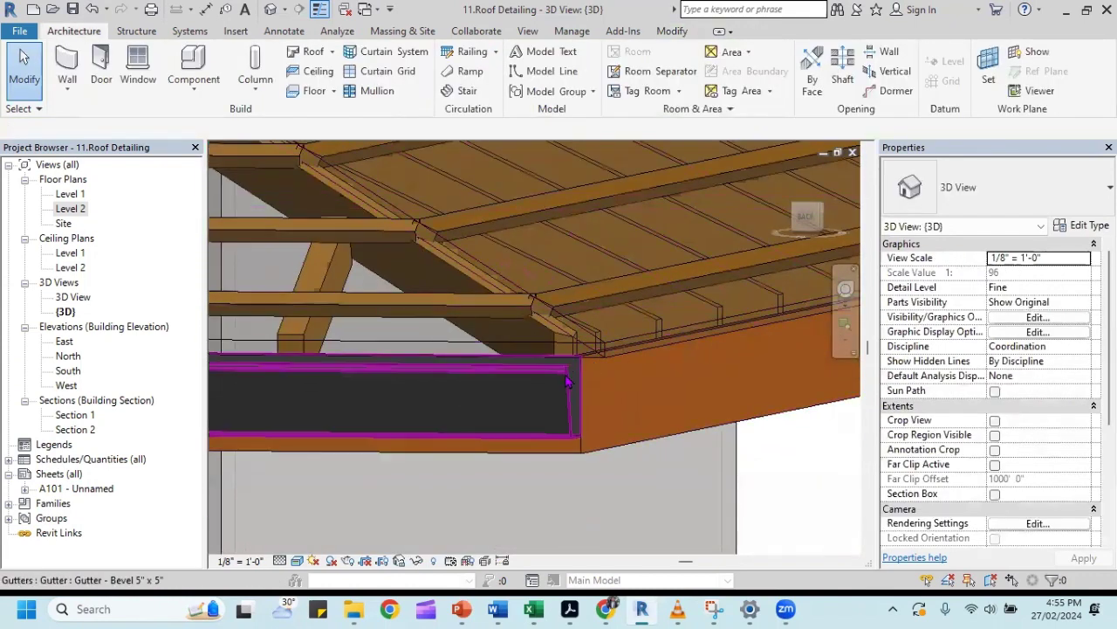
# Isolate the fascia and gutter together, then deselect and tilt to view the fascia face-on.
pyautogui.scroll(2, 587, 384)
pyautogui.scroll(1, 587, 384)
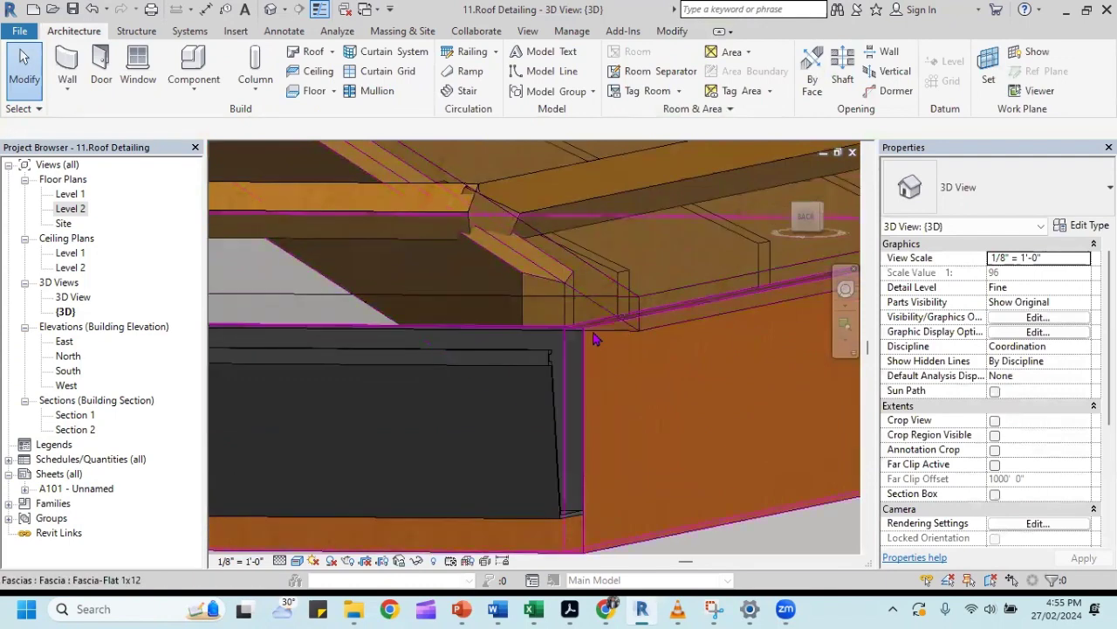
pyautogui.scroll(-1, 602, 349)
pyautogui.scroll(-2, 618, 361)
pyautogui.scroll(-1, 646, 372)
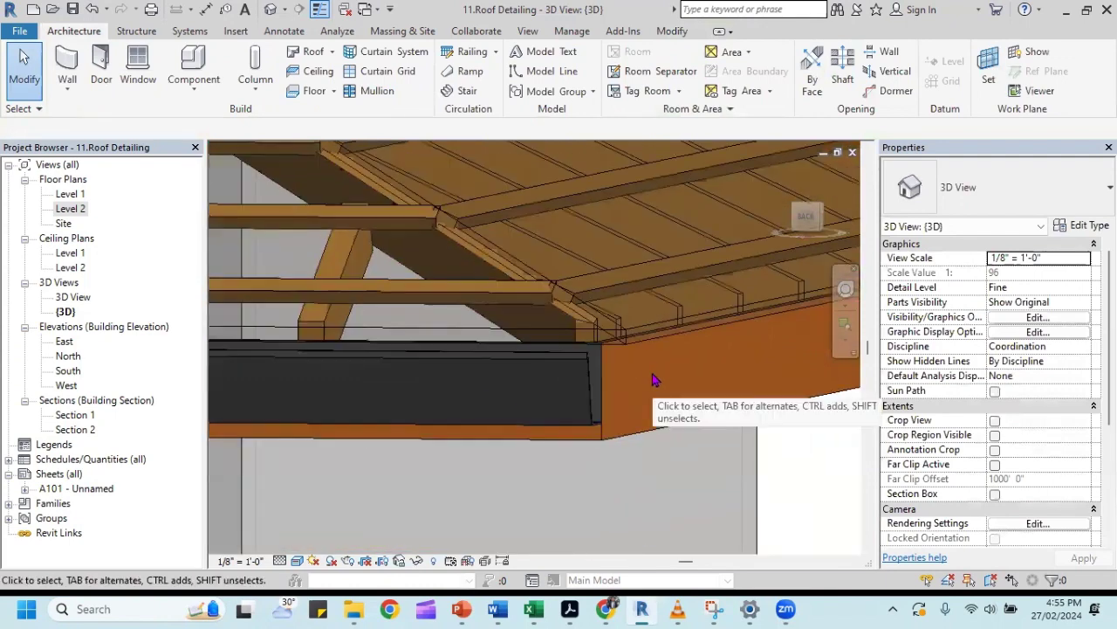
pyautogui.keyDown('shift'); pyautogui.moveTo(653, 379); pyautogui.dragTo(644, 369, button='middle'); pyautogui.keyUp('shift')
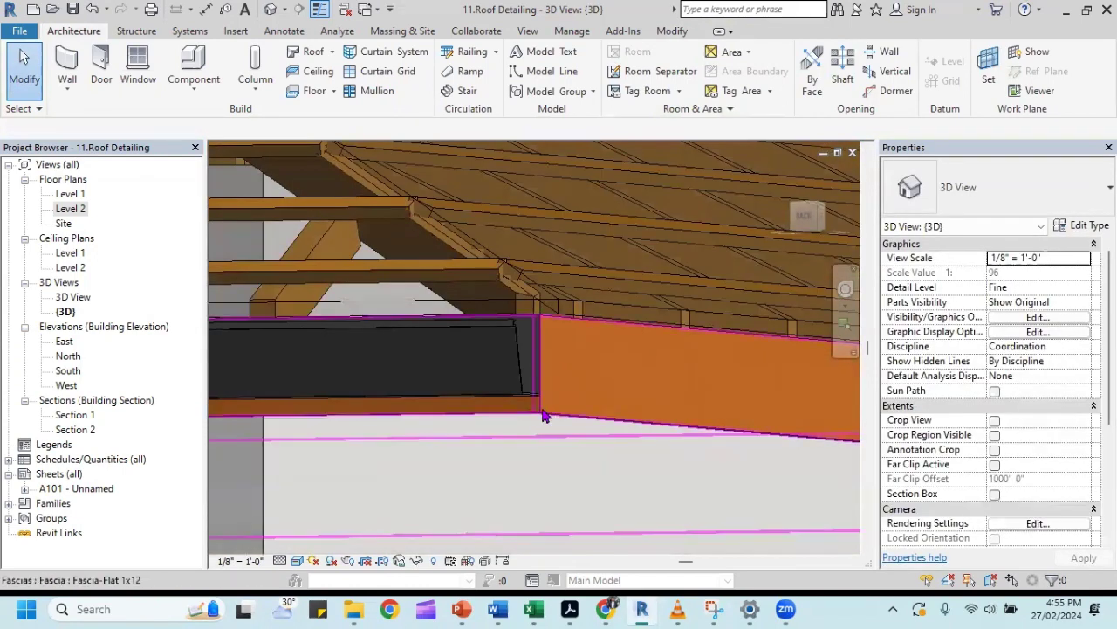
pyautogui.click(549, 327)
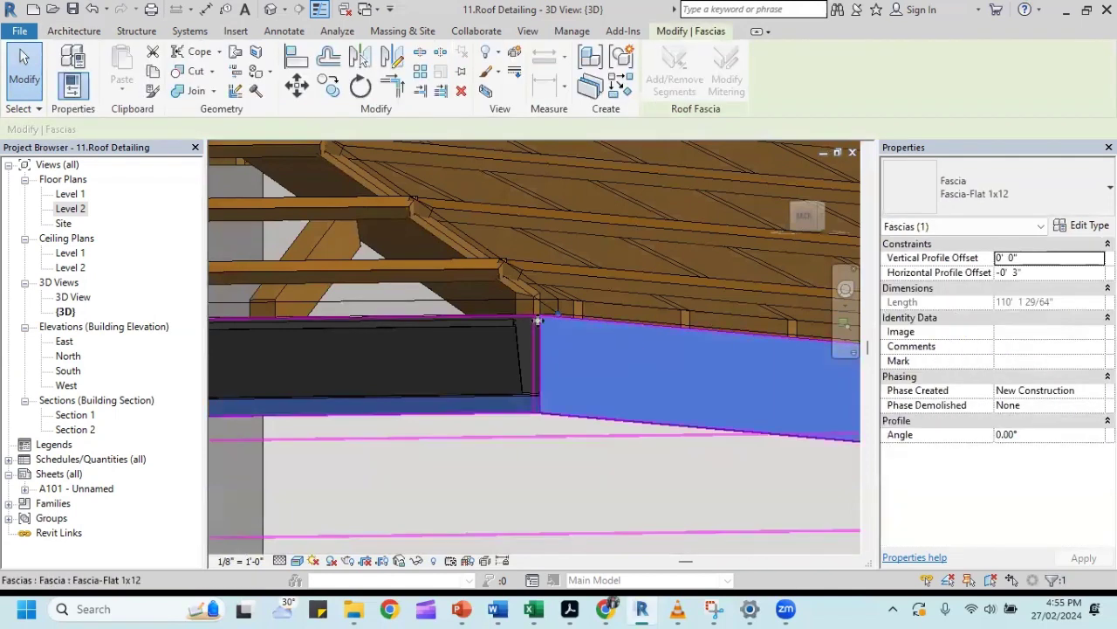
pyautogui.keyDown('ctrl'); pyautogui.click(488, 333); pyautogui.keyUp('ctrl')
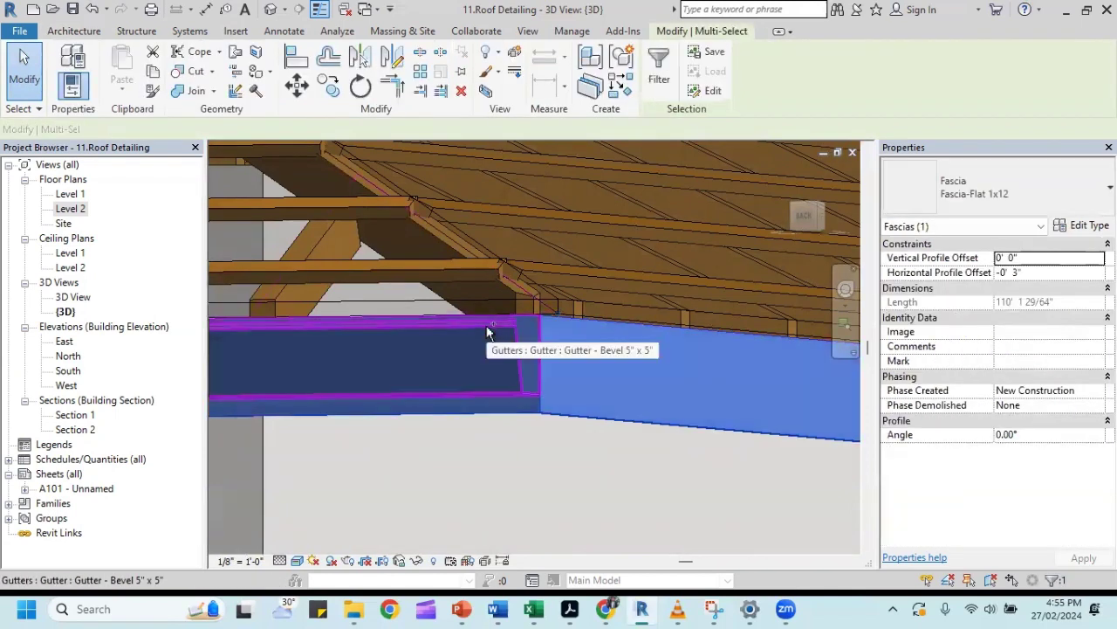
pyautogui.click(417, 560)
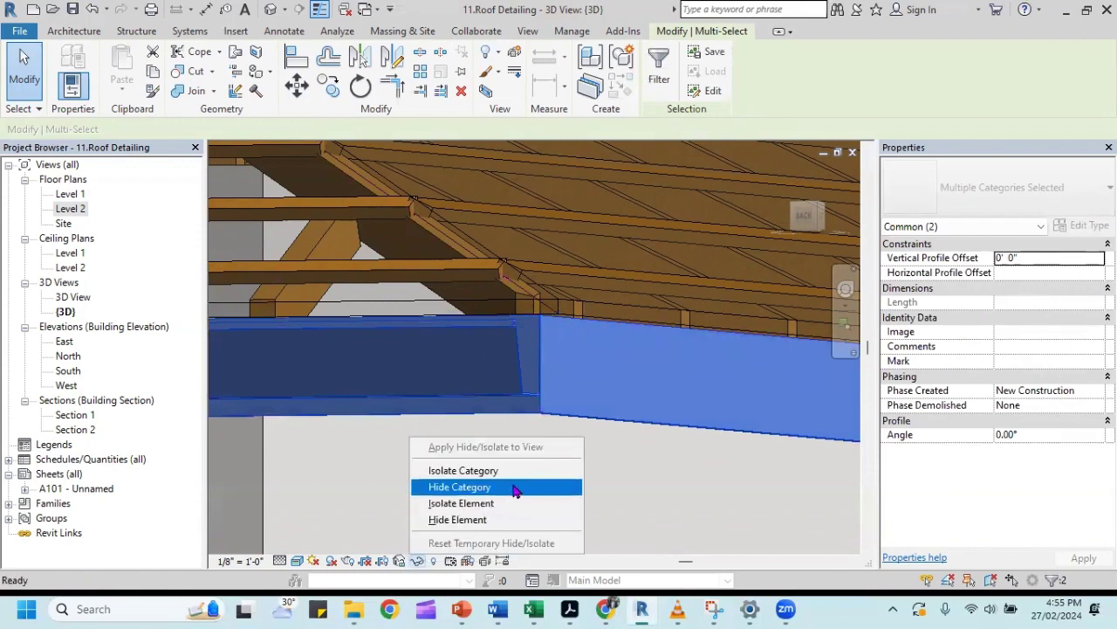
pyautogui.click(504, 509)
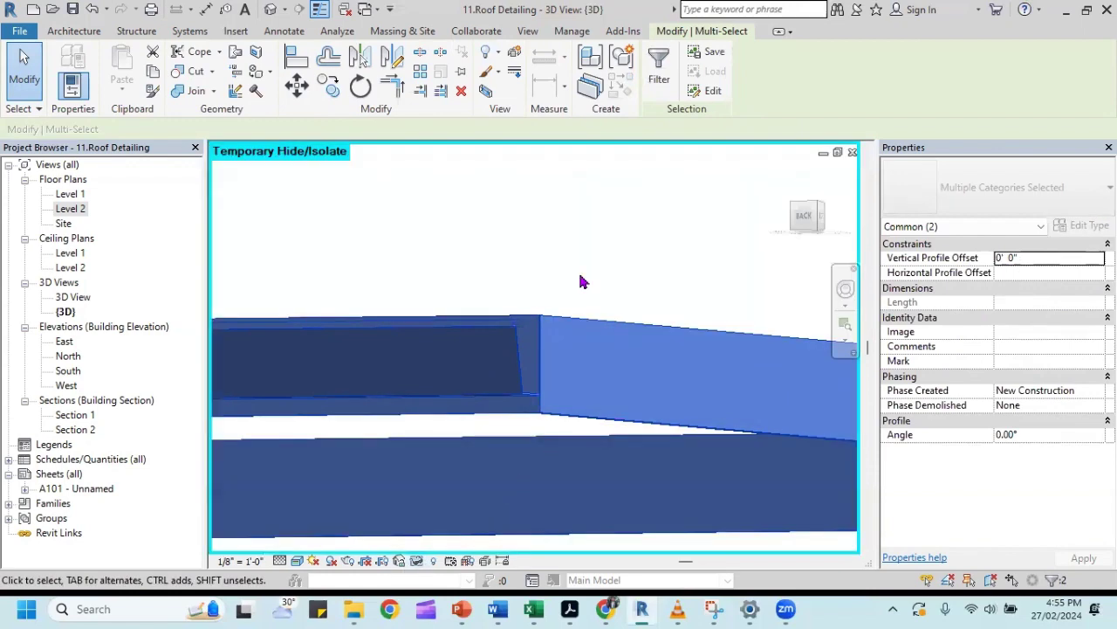
pyautogui.moveTo(584, 258)
pyautogui.mouseDown(button='middle')
pyautogui.moveTo(573, 264)
pyautogui.moveTo(587, 282)
pyautogui.mouseUp(button='middle')
pyautogui.press('Escape')
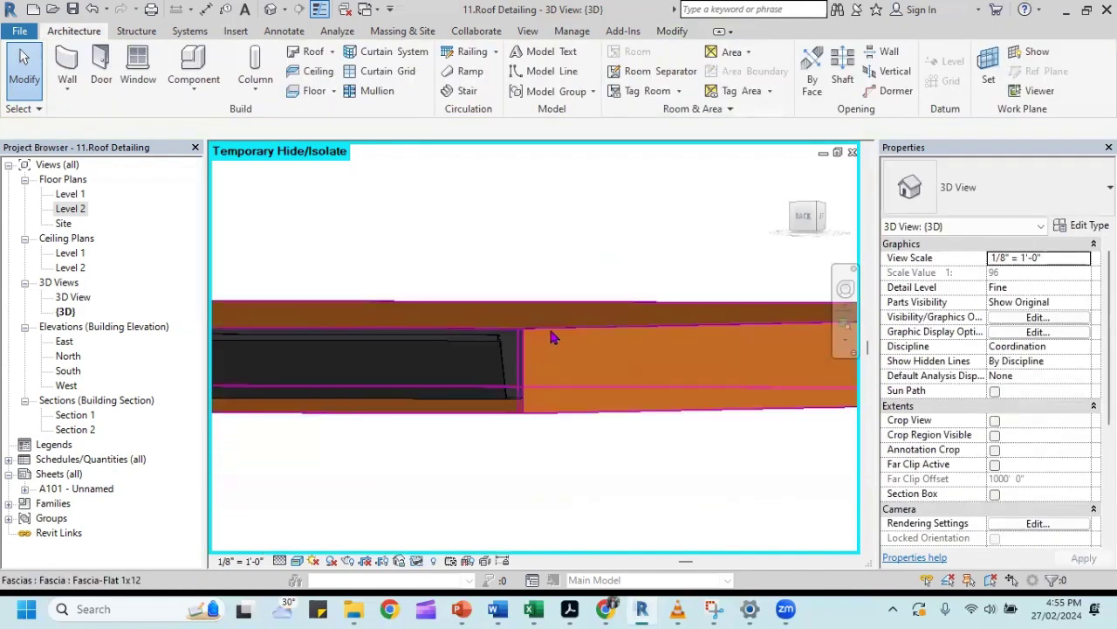
pyautogui.keyDown('shift'); pyautogui.moveTo(510, 331); pyautogui.dragTo(601, 314, button='middle'); pyautogui.keyUp('shift')
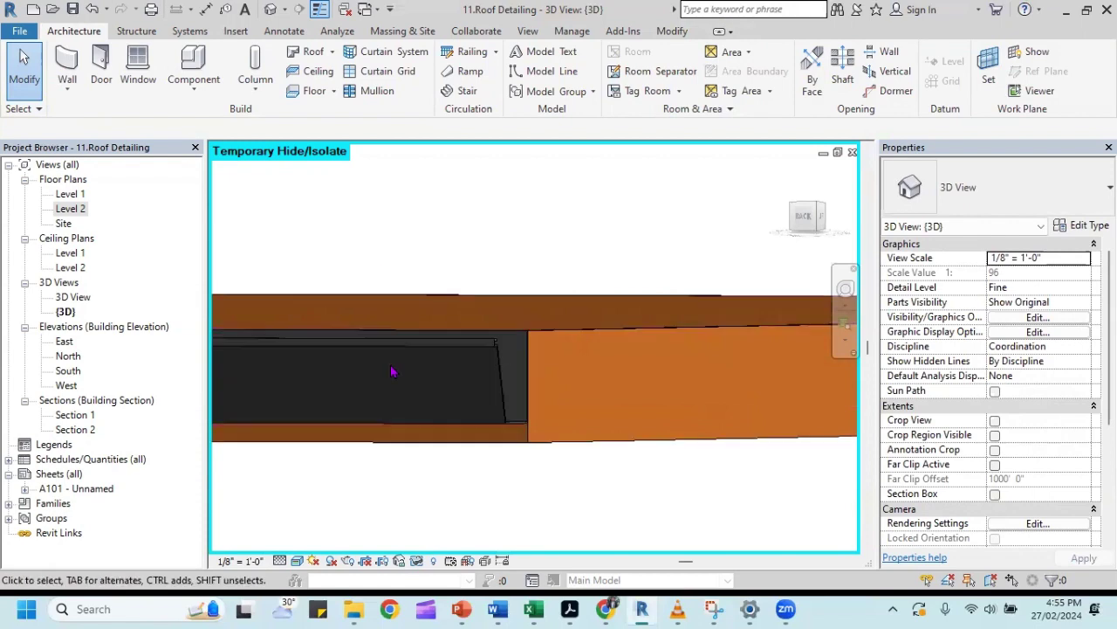
# Place Roof: Gutter on the fascia's top edge and along the angled fascia edge.
pyautogui.click(331, 53)
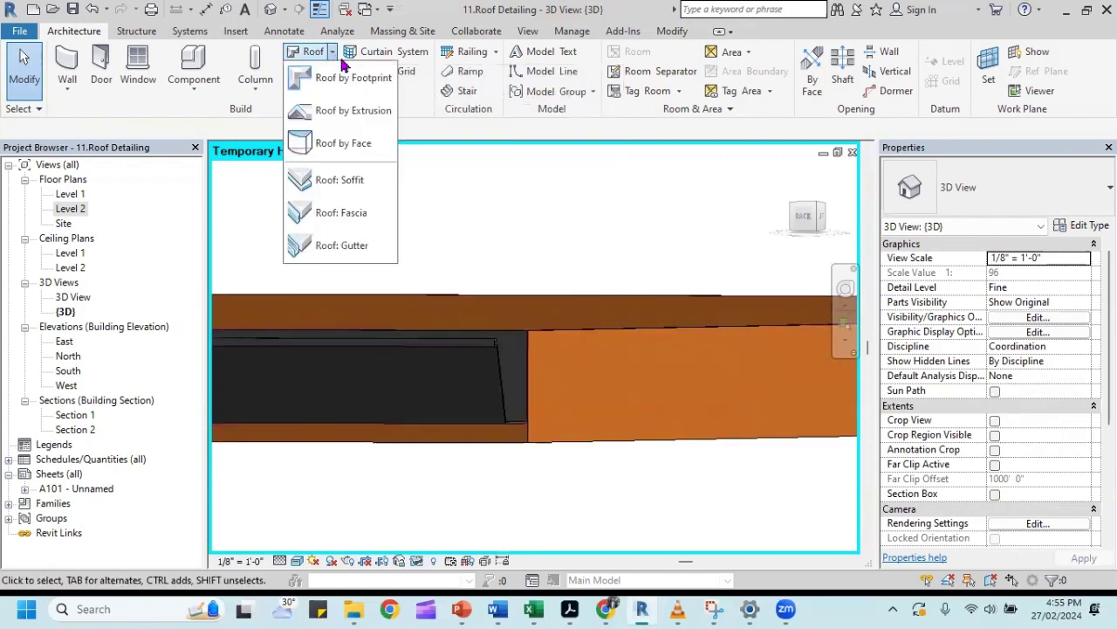
pyautogui.click(371, 246)
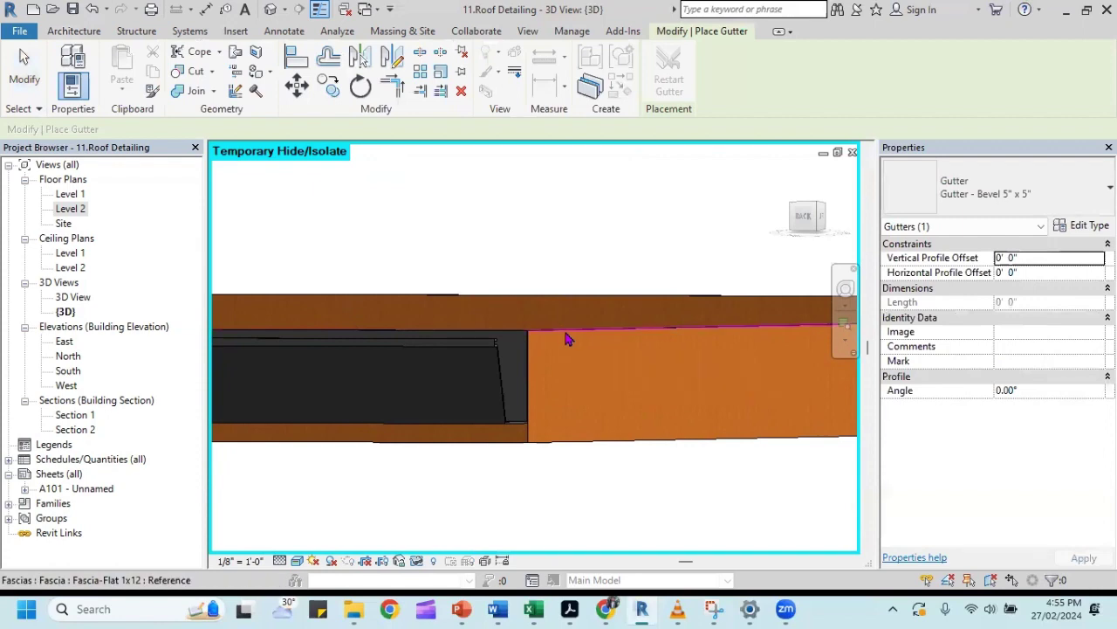
pyautogui.click(565, 338)
pyautogui.moveTo(587, 341)
pyautogui.keyDown('shift'); pyautogui.mouseDown(button='middle')
pyautogui.moveTo(590, 316)
pyautogui.moveTo(568, 326)
pyautogui.moveTo(364, 324)
pyautogui.moveTo(599, 324)
pyautogui.mouseUp(button='middle'); pyautogui.keyUp('shift')
pyautogui.moveTo(673, 323)
pyautogui.mouseDown(button='middle')
pyautogui.moveTo(548, 302)
pyautogui.moveTo(604, 354)
pyautogui.moveTo(299, 379)
pyautogui.moveTo(599, 354)
pyautogui.moveTo(557, 360)
pyautogui.moveTo(599, 374)
pyautogui.moveTo(497, 391)
pyautogui.moveTo(666, 357)
pyautogui.moveTo(666, 369)
pyautogui.moveTo(698, 379)
pyautogui.moveTo(441, 381)
pyautogui.moveTo(692, 437)
pyautogui.mouseUp(button='middle')
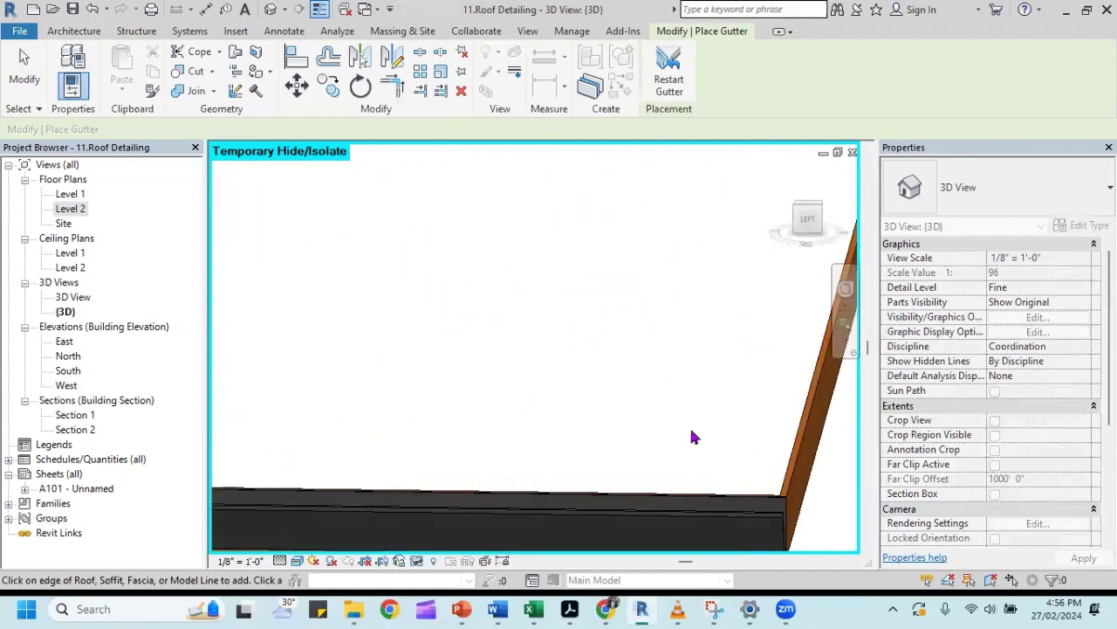
pyautogui.click(796, 476)
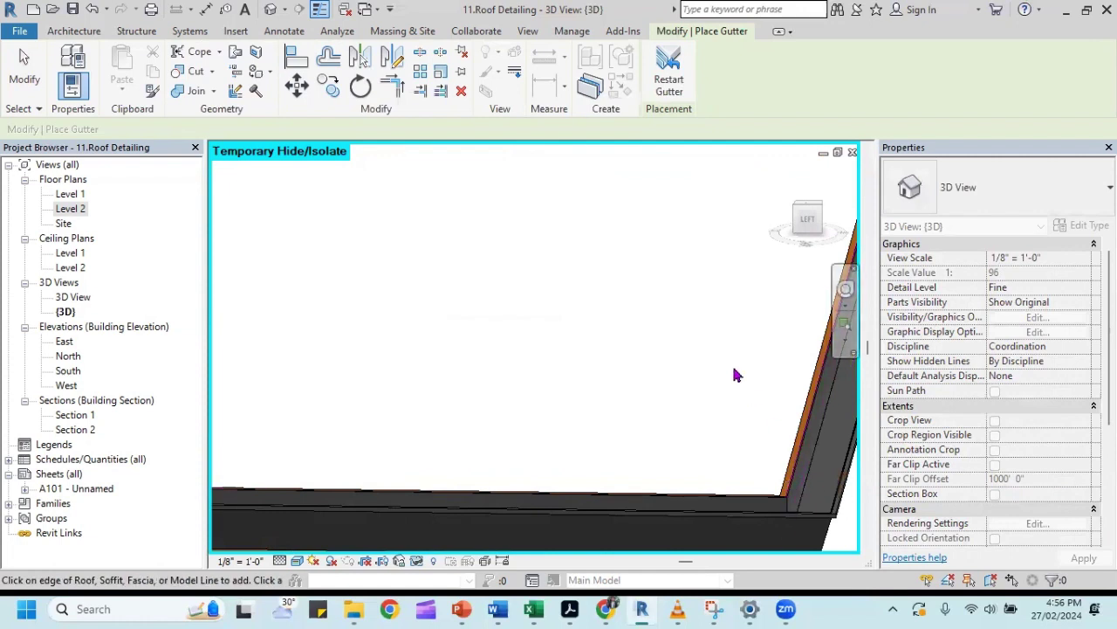
# Inspect the gutters meeting at the fascia corner, then finish gutter placement.
pyautogui.moveTo(736, 375); pyautogui.dragTo(479, 372, button='middle')
pyautogui.moveTo(581, 312)
pyautogui.mouseDown(button='middle')
pyautogui.moveTo(668, 420)
pyautogui.moveTo(638, 297)
pyautogui.mouseUp(button='middle')
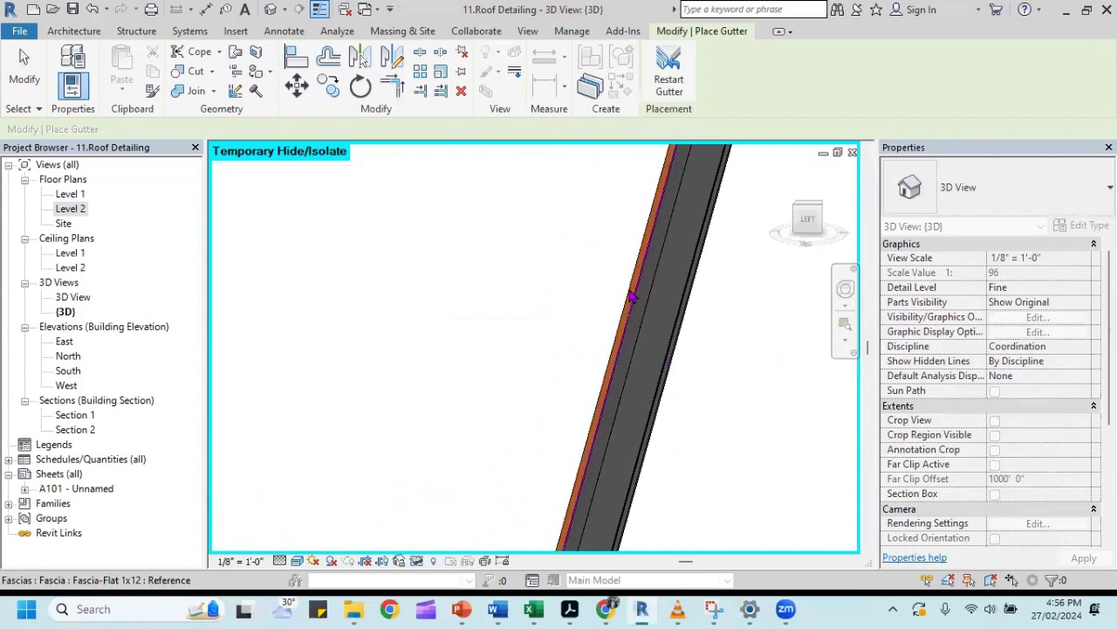
pyautogui.scroll(-2, 642, 299)
pyautogui.scroll(-2, 644, 313)
pyautogui.keyDown('shift'); pyautogui.moveTo(564, 356); pyautogui.dragTo(682, 323, button='middle'); pyautogui.keyUp('shift')
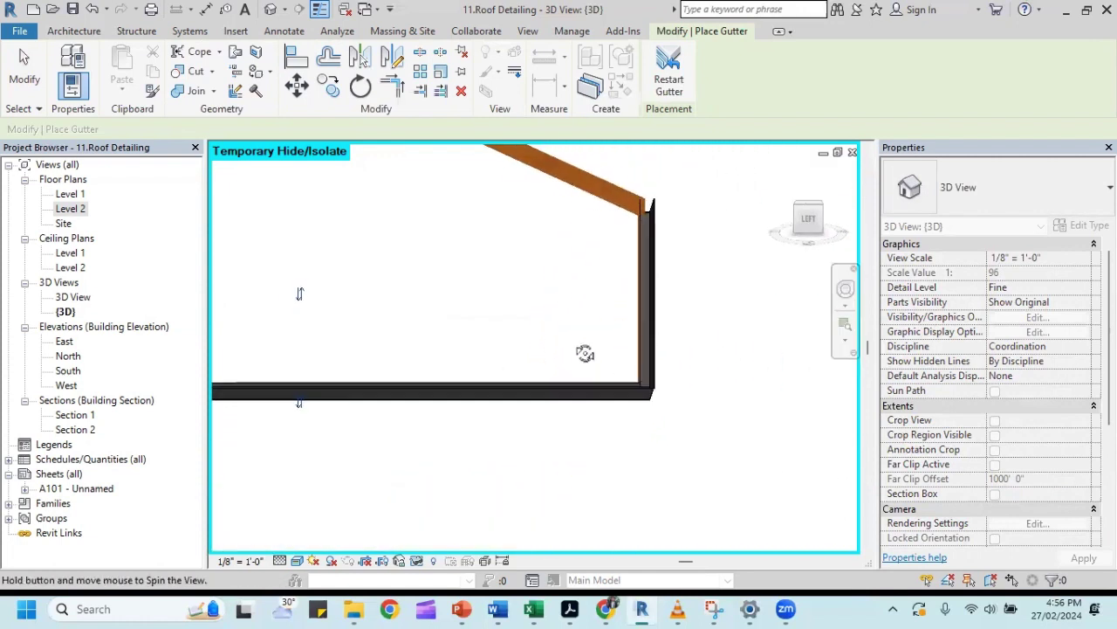
pyautogui.scroll(1, 679, 313)
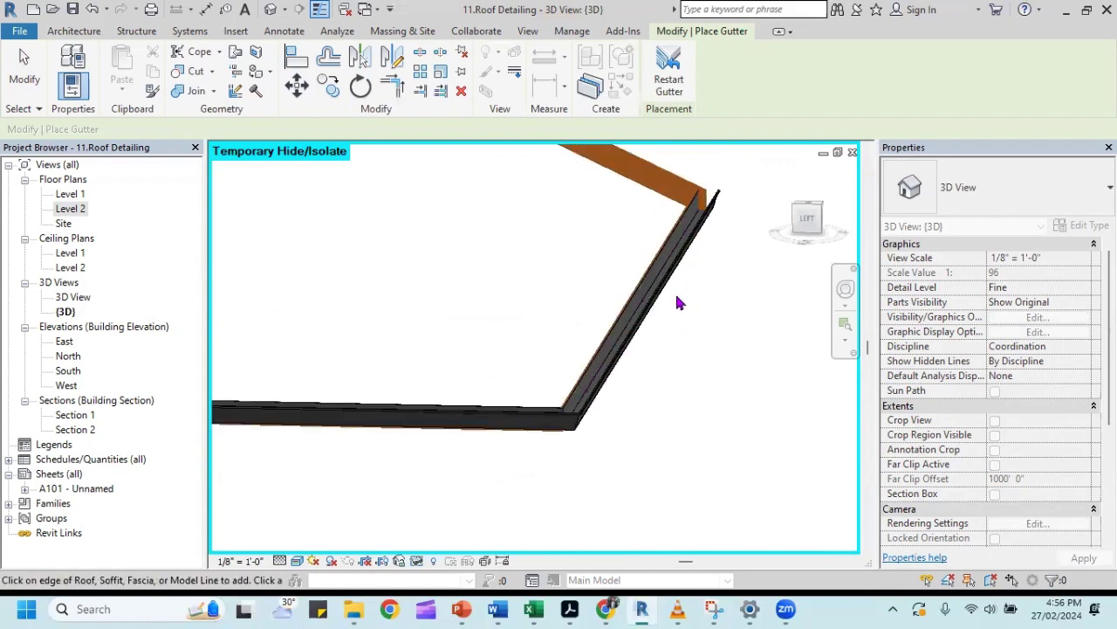
pyautogui.scroll(1, 686, 292)
pyautogui.moveTo(690, 284)
pyautogui.mouseDown(button='middle')
pyautogui.moveTo(611, 401)
pyautogui.moveTo(655, 256)
pyautogui.mouseUp(button='middle')
pyautogui.scroll(2, 655, 255)
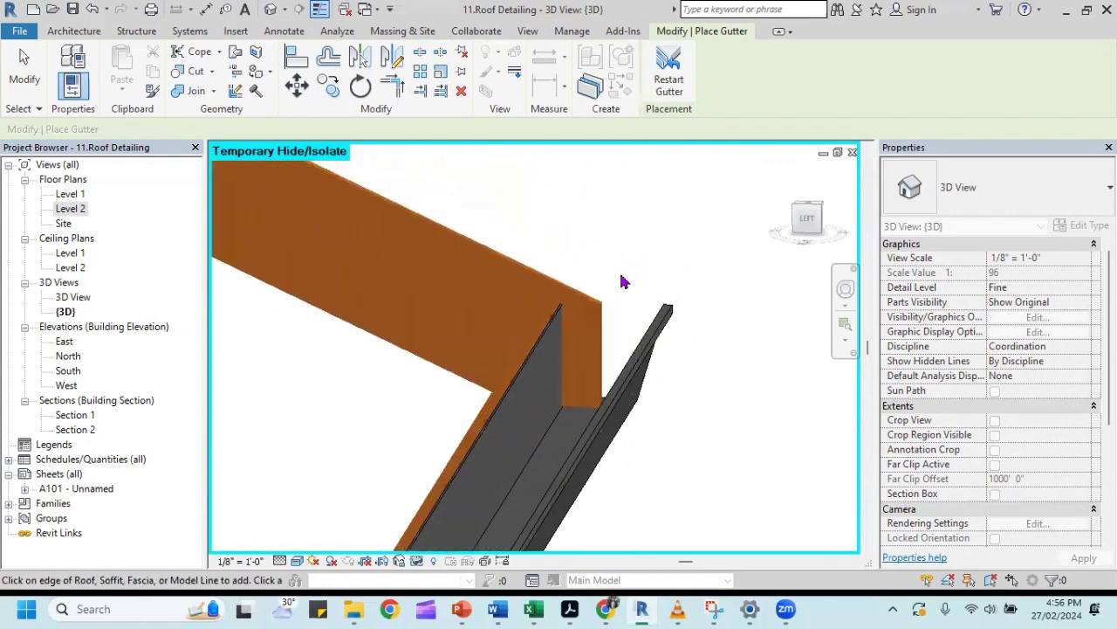
pyautogui.scroll(1, 624, 289)
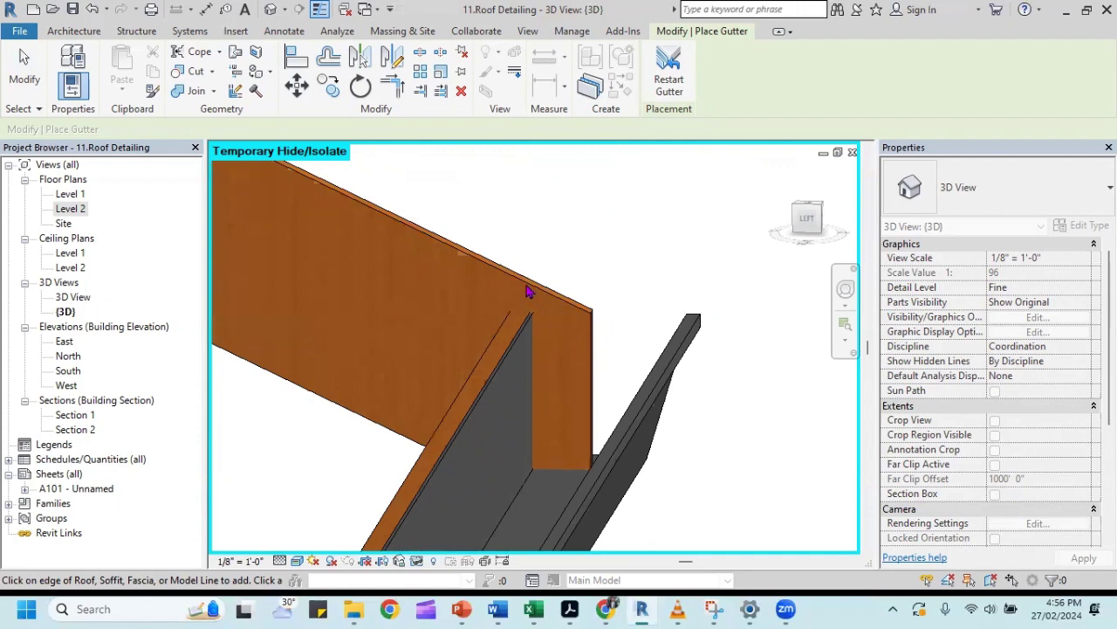
pyautogui.press('Escape')
pyautogui.keyDown('shift'); pyautogui.moveTo(544, 294); pyautogui.dragTo(611, 317, button='middle'); pyautogui.keyUp('shift')
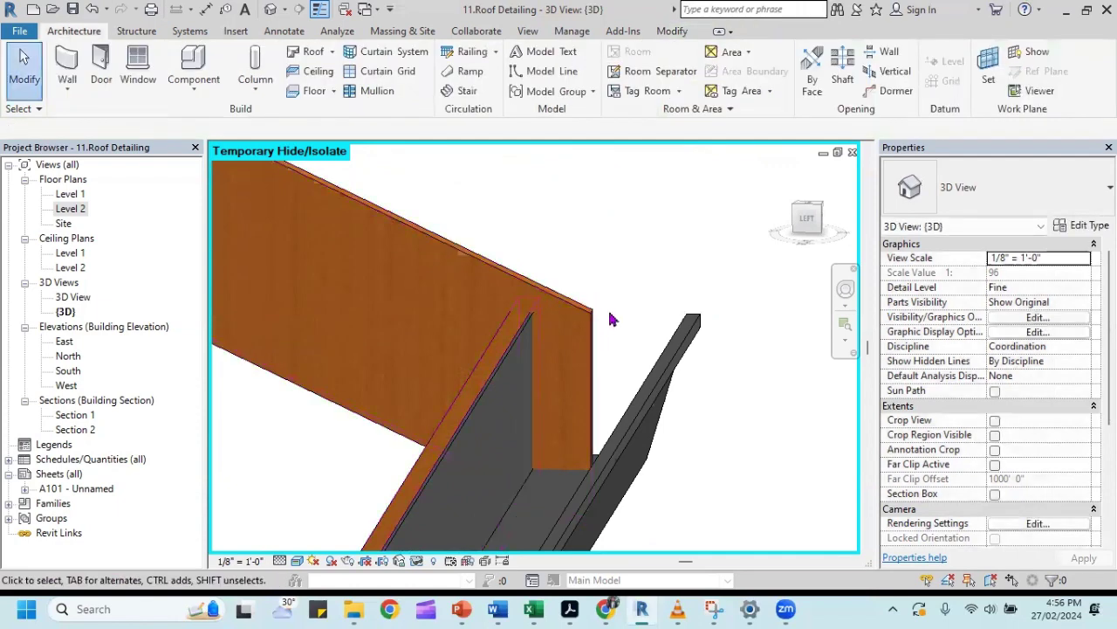
pyautogui.click(539, 295)
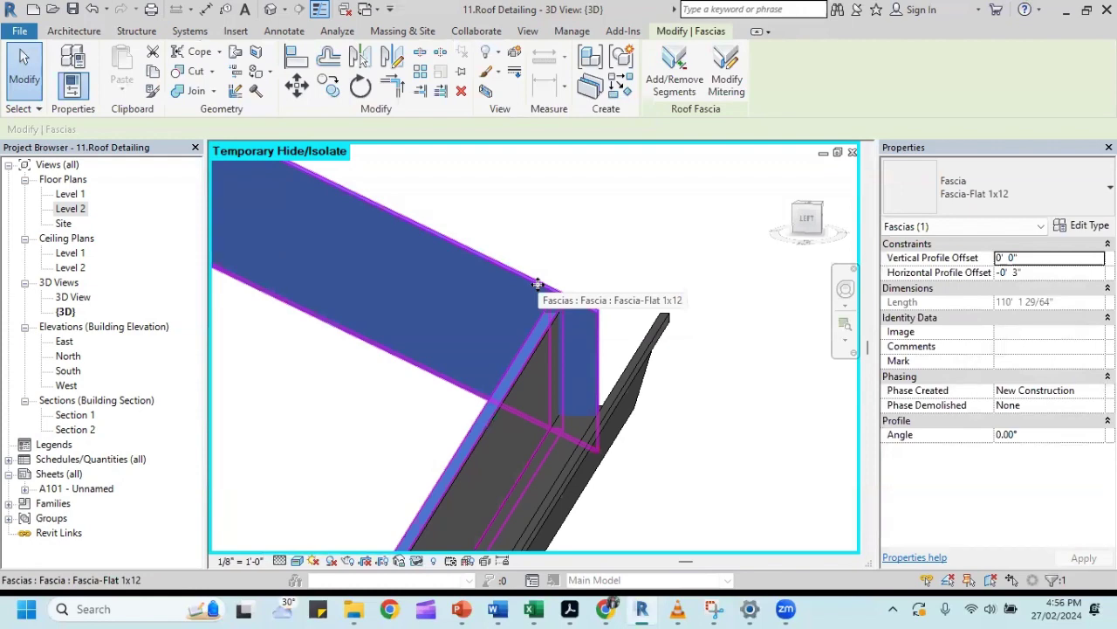
pyautogui.click(680, 77)
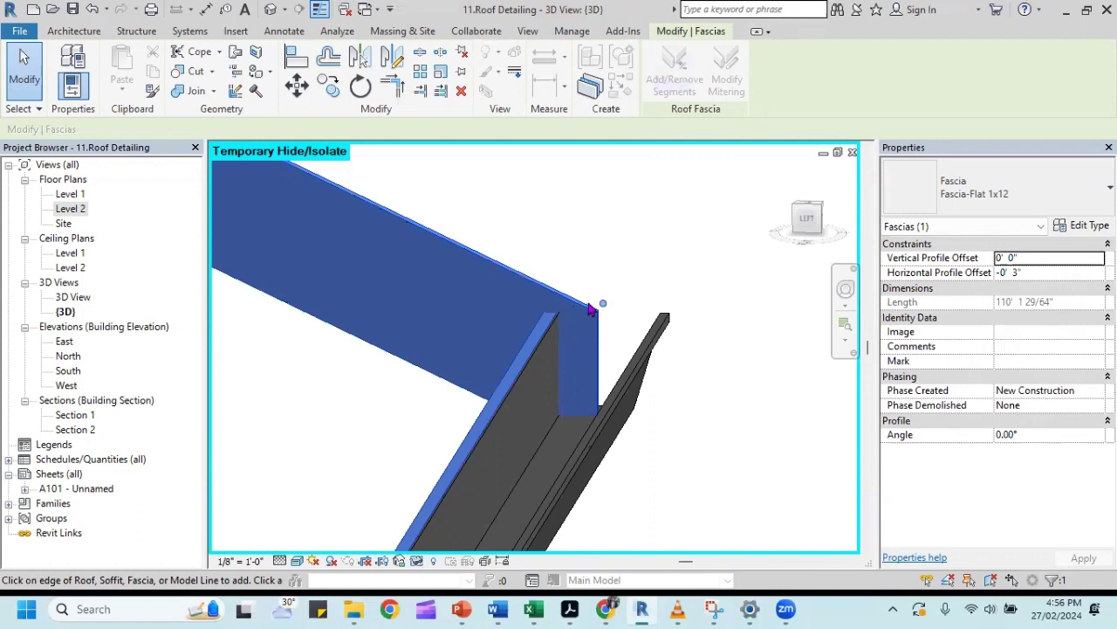
pyautogui.moveTo(591, 309)
pyautogui.mouseDown()
pyautogui.moveTo(574, 293)
pyautogui.moveTo(649, 309)
pyautogui.moveTo(599, 310)
pyautogui.mouseUp()
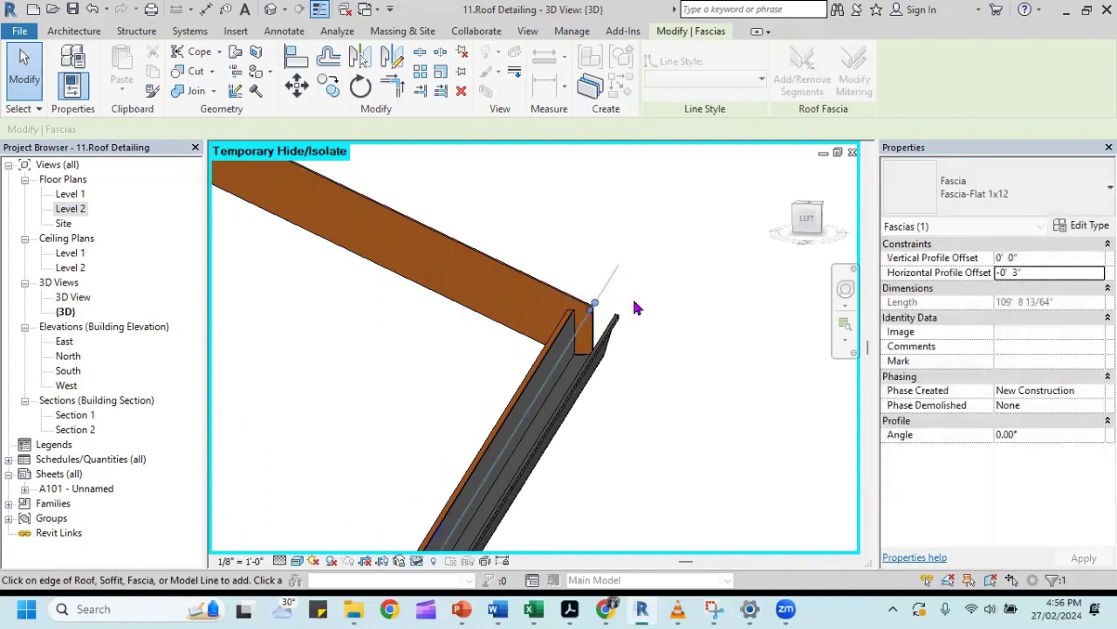
pyautogui.scroll(2, 611, 301)
pyautogui.scroll(2, 576, 301)
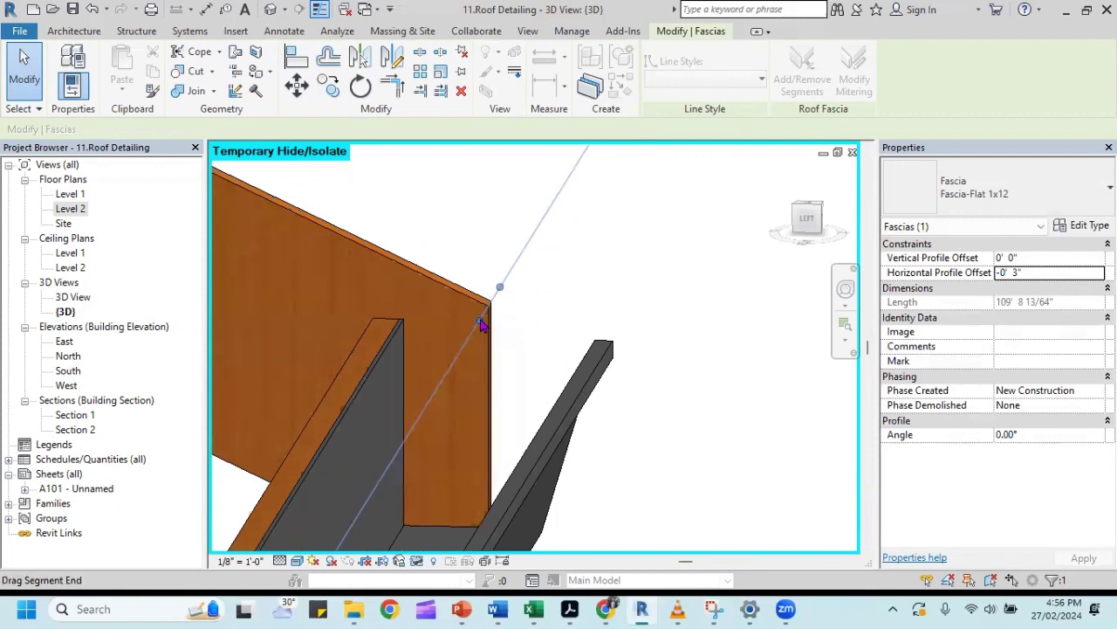
pyautogui.moveTo(494, 324); pyautogui.dragTo(498, 293)
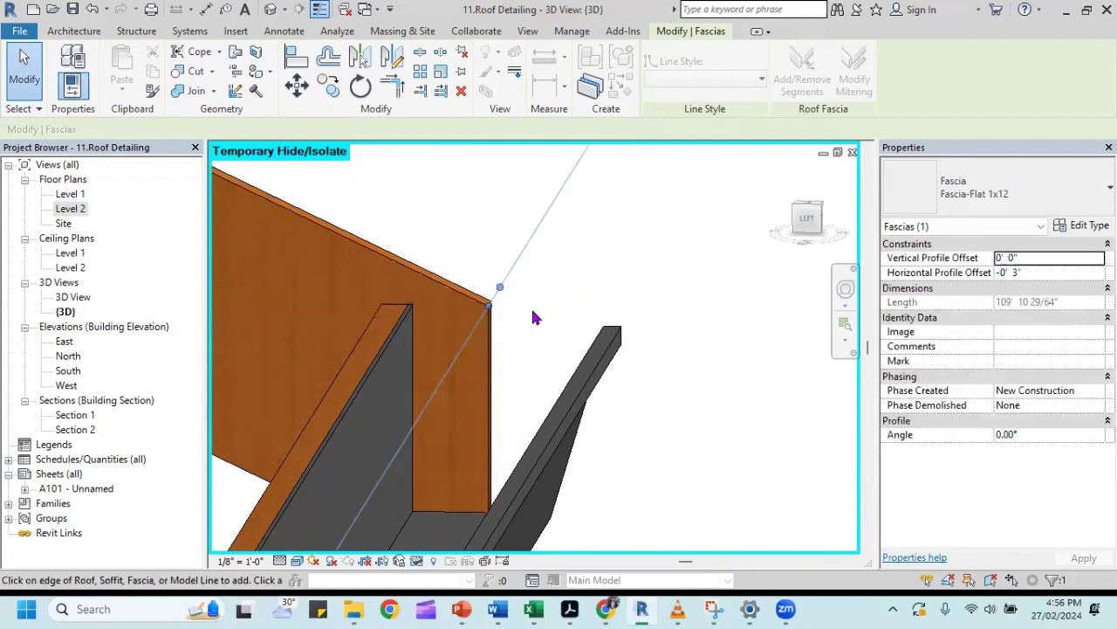
pyautogui.click(505, 323)
pyautogui.click(498, 297)
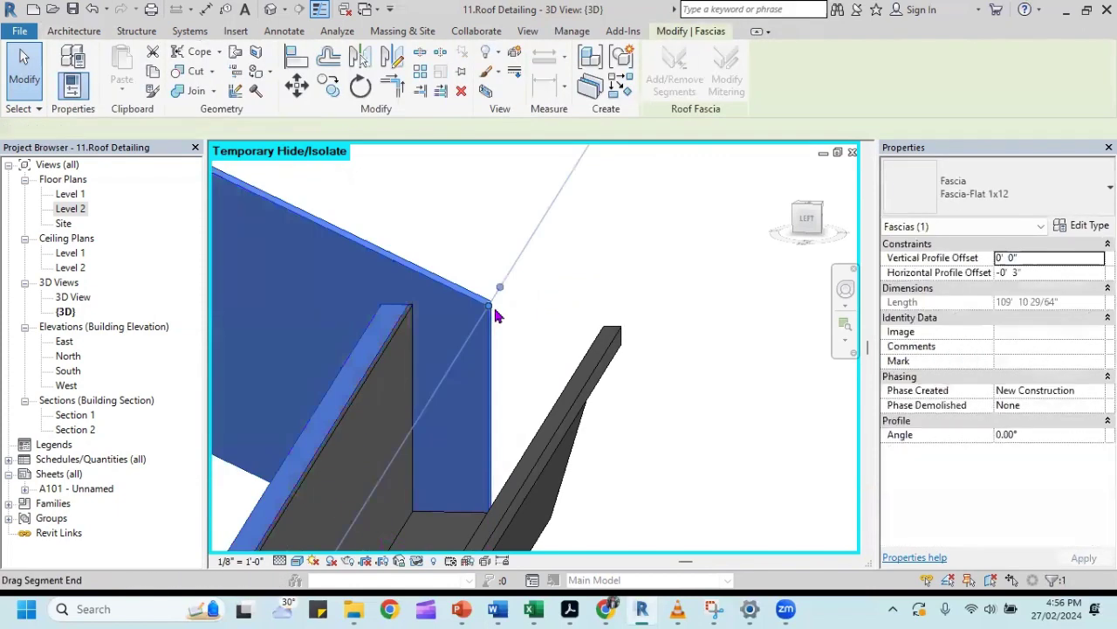
pyautogui.scroll(-1, 611, 314)
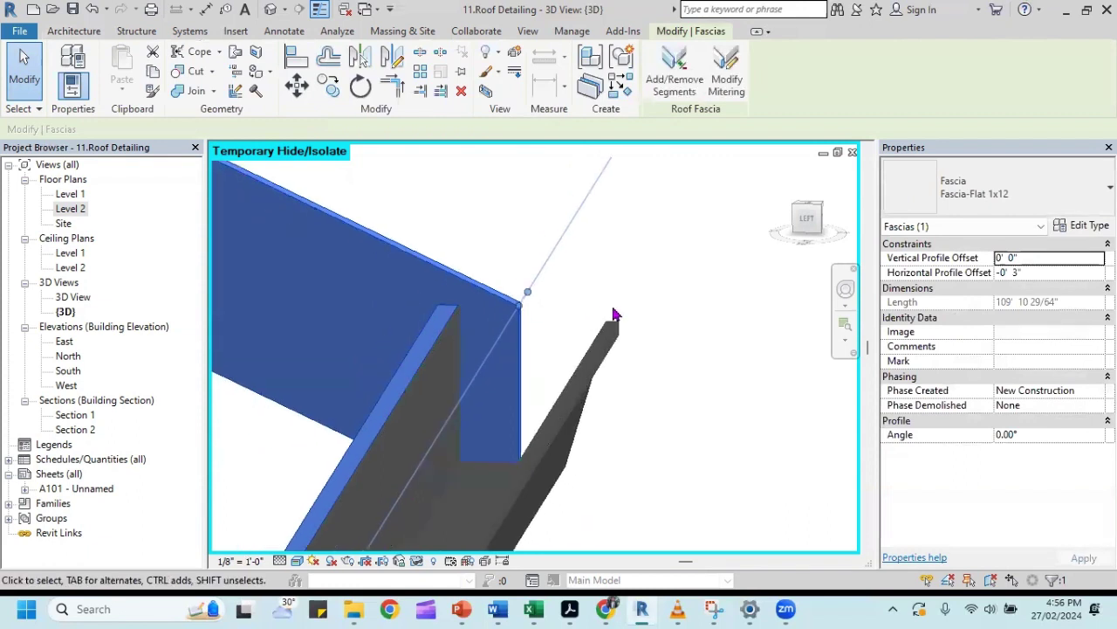
pyautogui.scroll(-1, 614, 314)
pyautogui.scroll(-1, 615, 315)
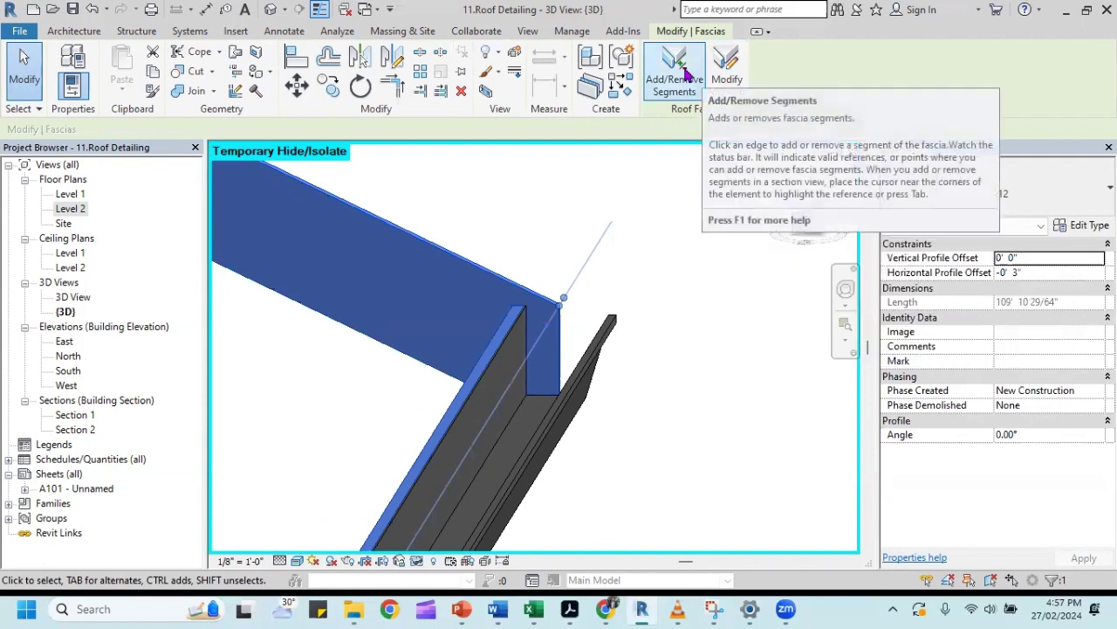
pyautogui.scroll(-1, 606, 277)
pyautogui.scroll(-2, 624, 282)
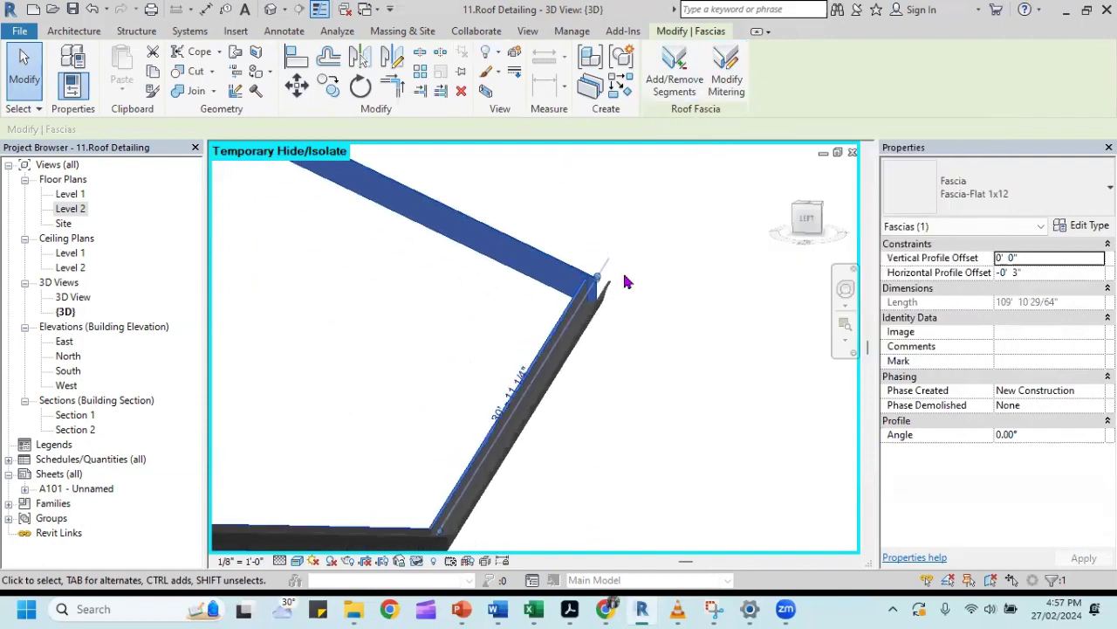
pyautogui.click(659, 329)
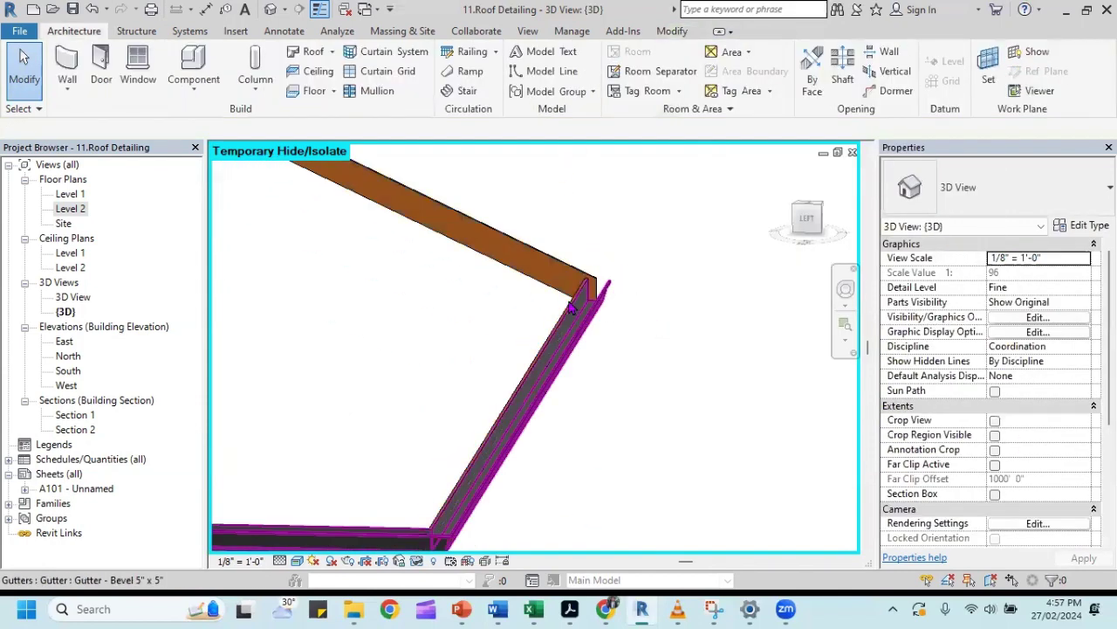
pyautogui.click(545, 262)
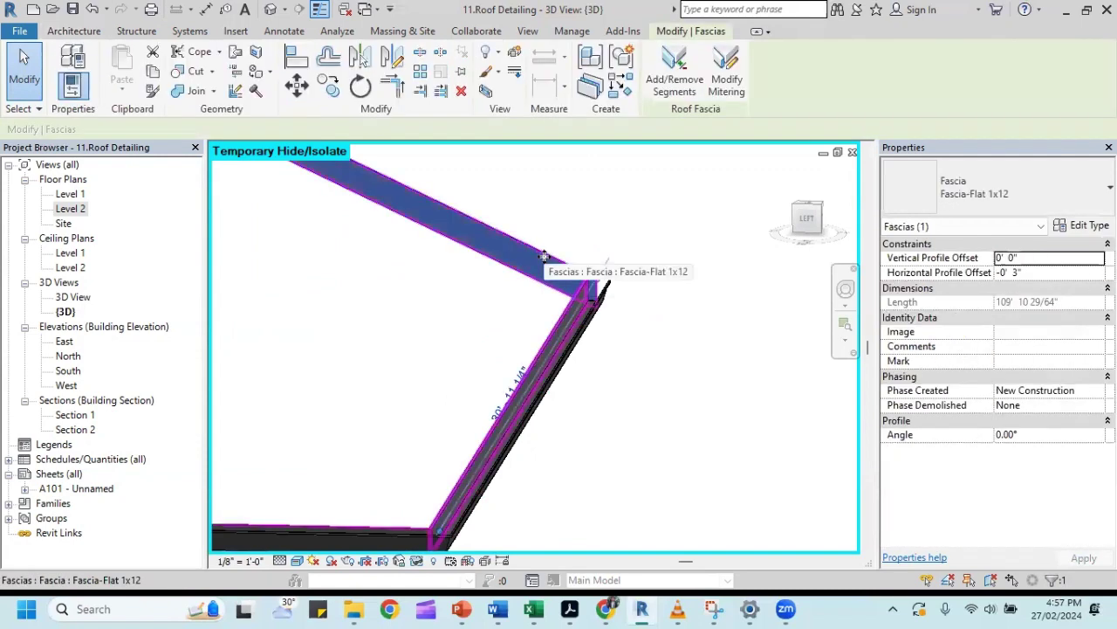
pyautogui.rightClick(545, 261)
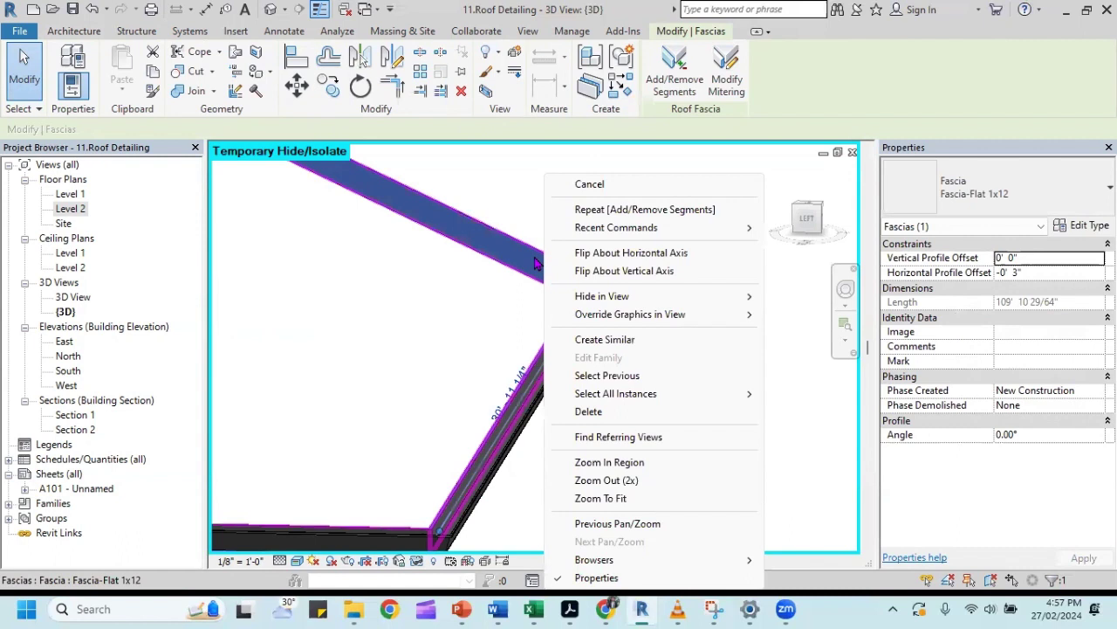
pyautogui.press('Escape')
pyautogui.scroll(-2, 619, 287)
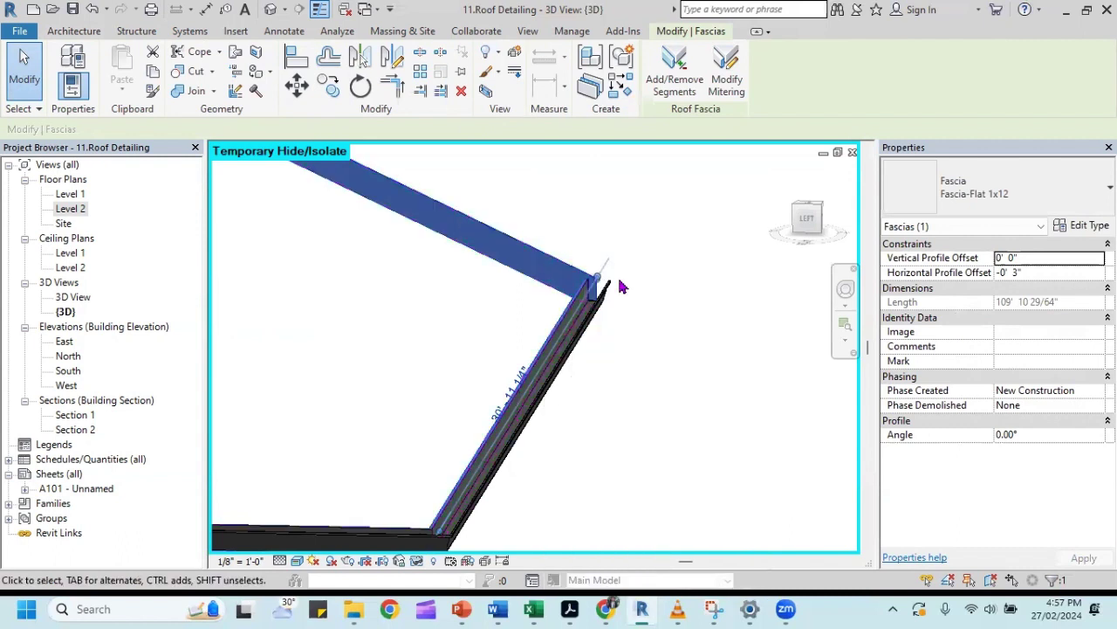
pyautogui.scroll(-2, 621, 291)
pyautogui.press('Escape')
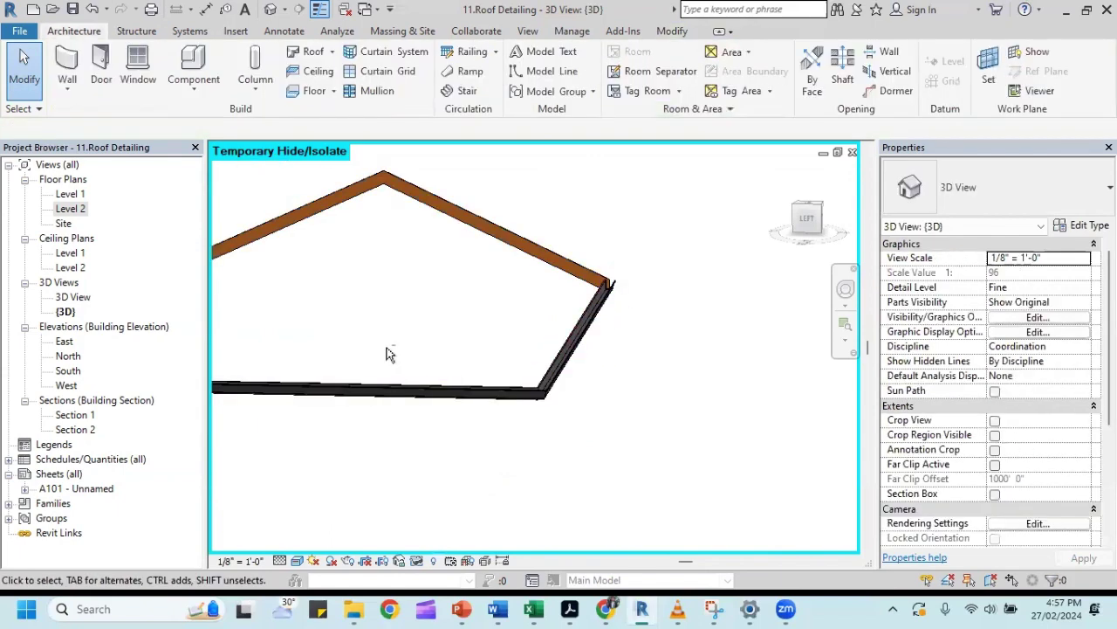
pyautogui.keyDown('shift'); pyautogui.moveTo(387, 352); pyautogui.dragTo(463, 342, button='middle'); pyautogui.keyUp('shift')
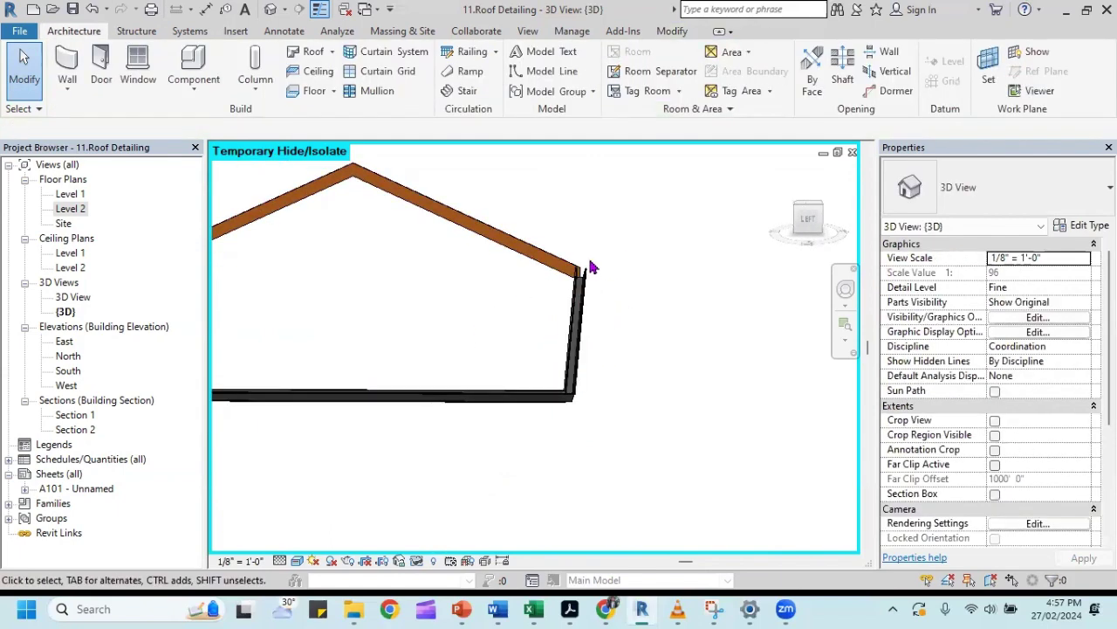
pyautogui.scroll(3, 592, 284)
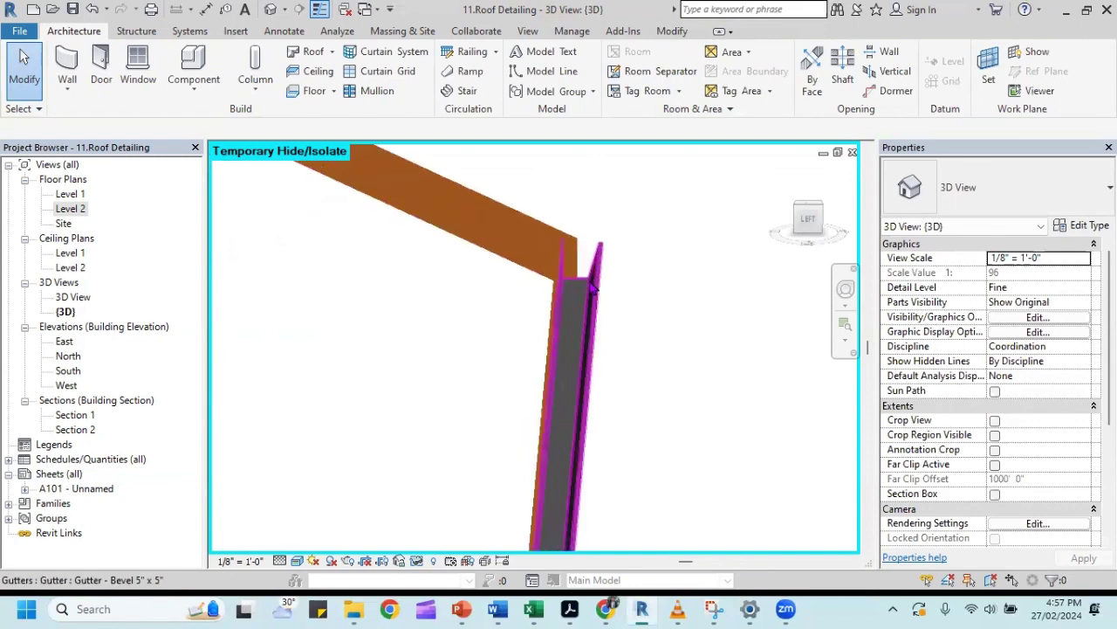
pyautogui.keyDown('shift'); pyautogui.moveTo(592, 288); pyautogui.dragTo(564, 237, button='middle'); pyautogui.keyUp('shift')
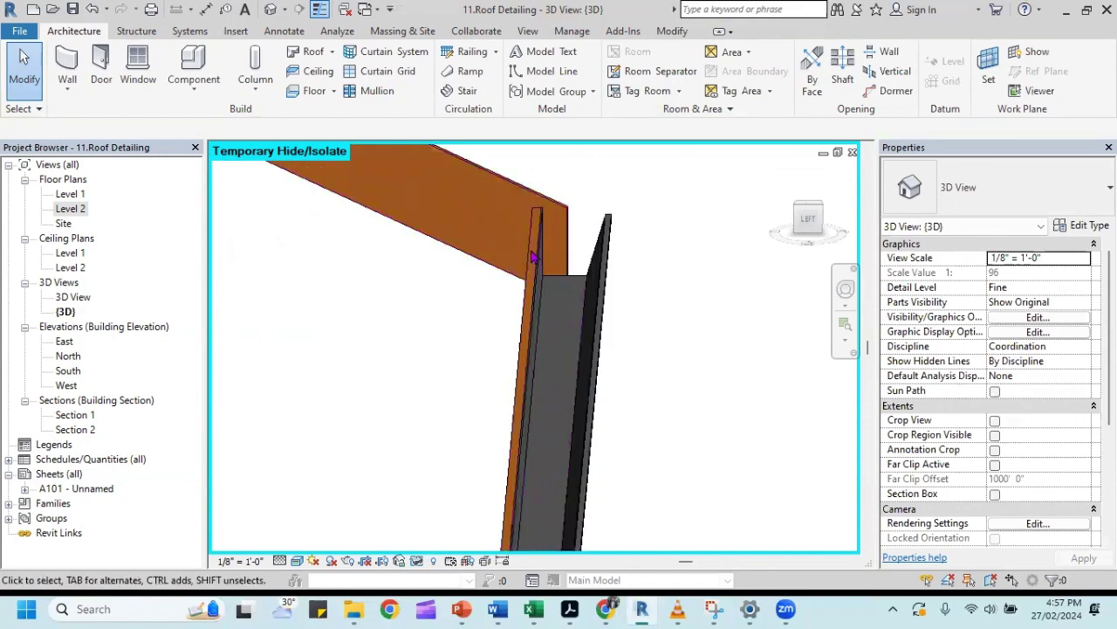
pyautogui.scroll(-5, 534, 256)
pyautogui.moveTo(428, 384); pyautogui.dragTo(635, 375, button='middle')
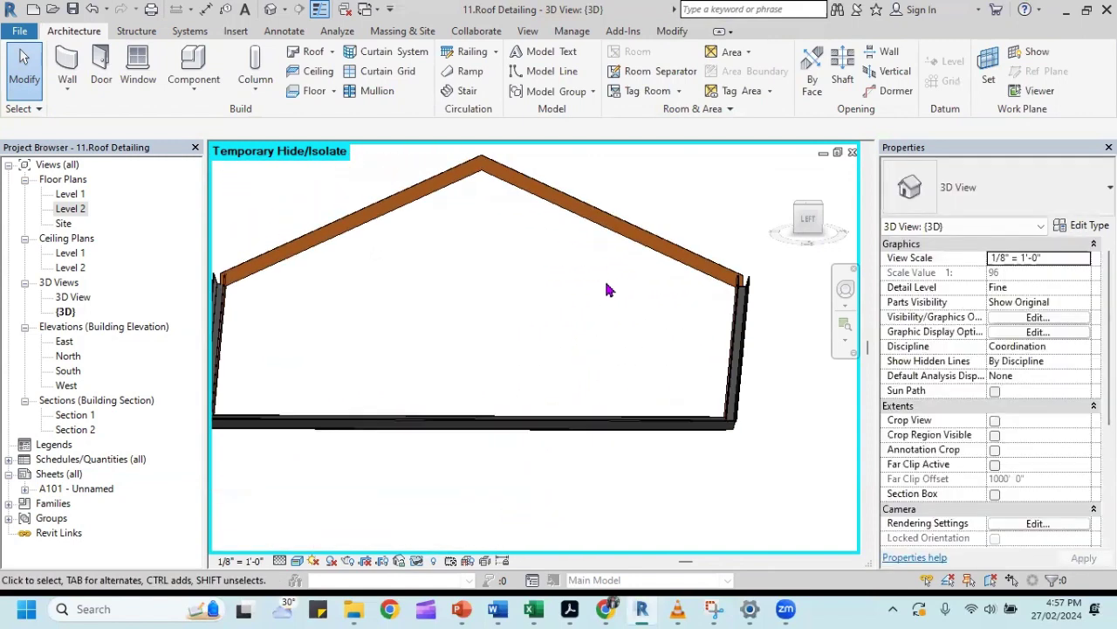
pyautogui.click(636, 231)
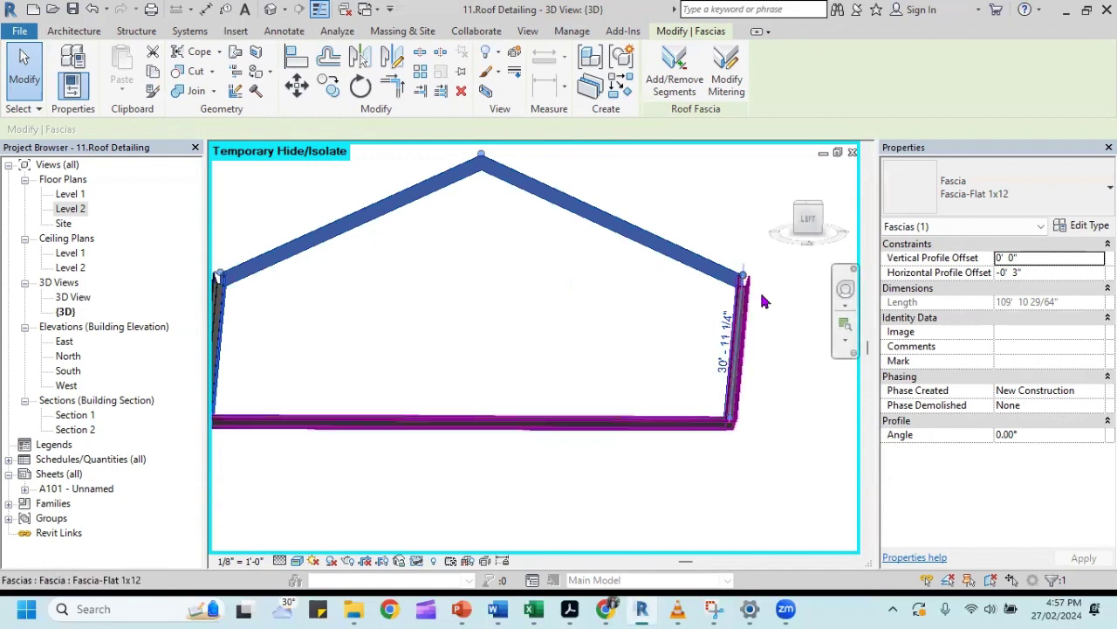
pyautogui.scroll(3, 742, 280)
pyautogui.scroll(2, 760, 297)
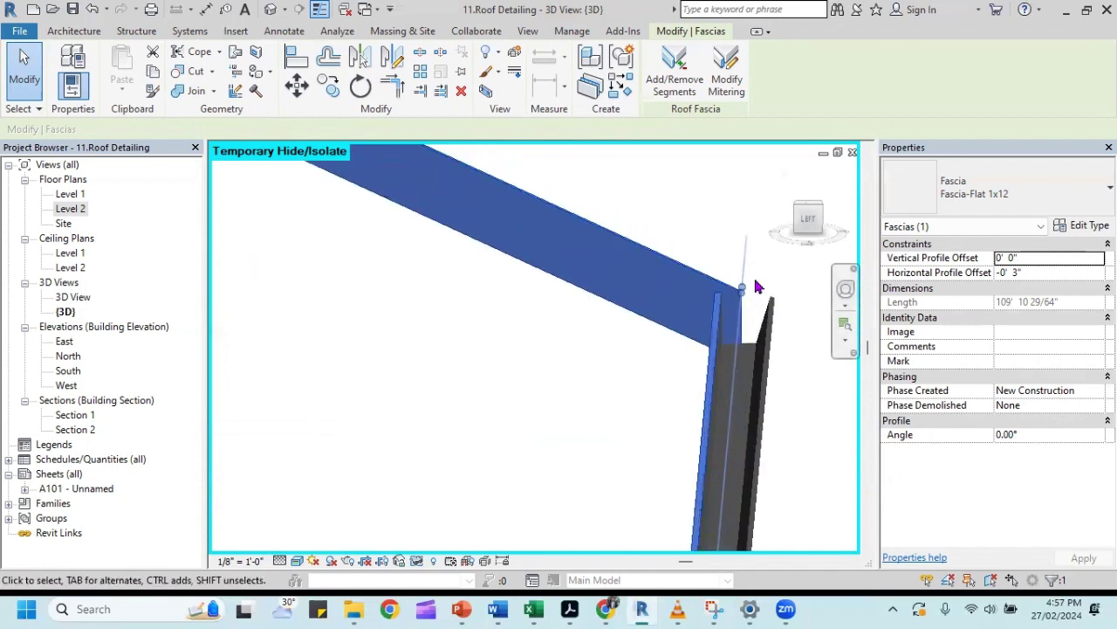
pyautogui.click(1020, 273)
pyautogui.moveTo(1030, 273); pyautogui.dragTo(971, 276)
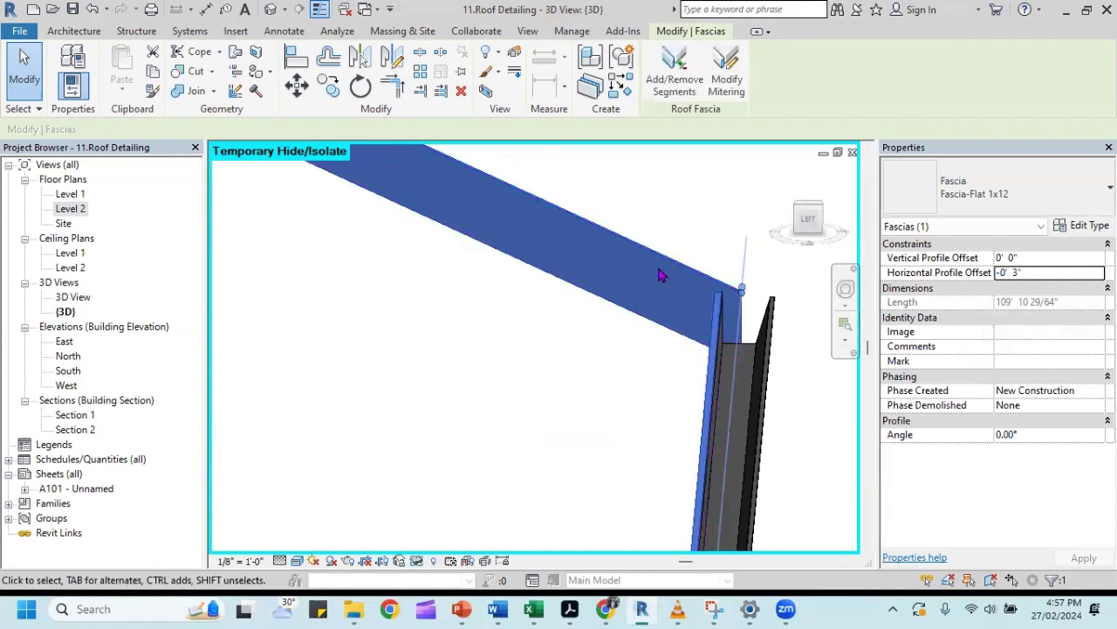
pyautogui.scroll(-5, 661, 275)
pyautogui.click(753, 325)
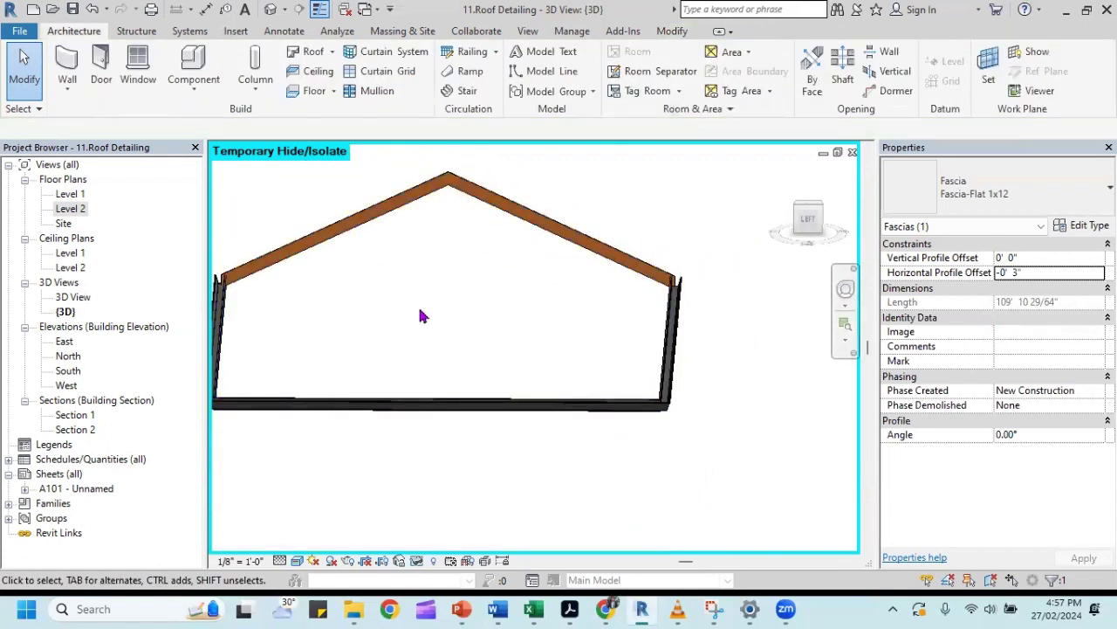
pyautogui.moveTo(364, 297)
pyautogui.keyDown('shift'); pyautogui.mouseDown(button='middle')
pyautogui.moveTo(372, 285)
pyautogui.moveTo(314, 288)
pyautogui.mouseUp(button='middle'); pyautogui.keyUp('shift')
pyautogui.scroll(2, 489, 377)
pyautogui.scroll(3, 566, 393)
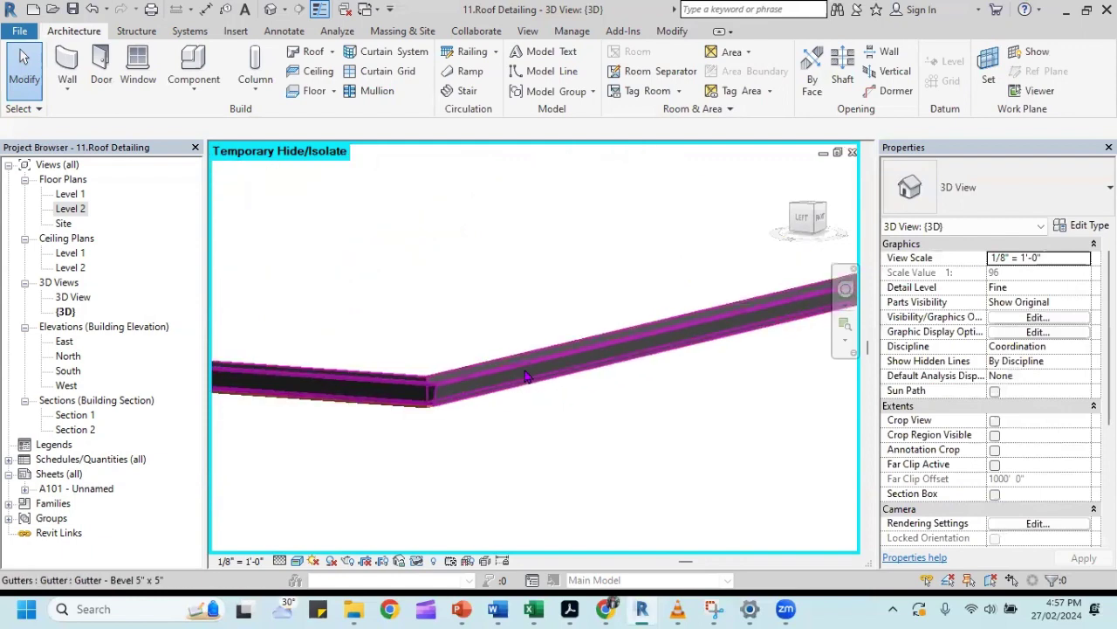
pyautogui.moveTo(540, 401)
pyautogui.keyDown('shift'); pyautogui.mouseDown(button='middle')
pyautogui.moveTo(550, 417)
pyautogui.moveTo(519, 406)
pyautogui.mouseUp(button='middle'); pyautogui.keyUp('shift')
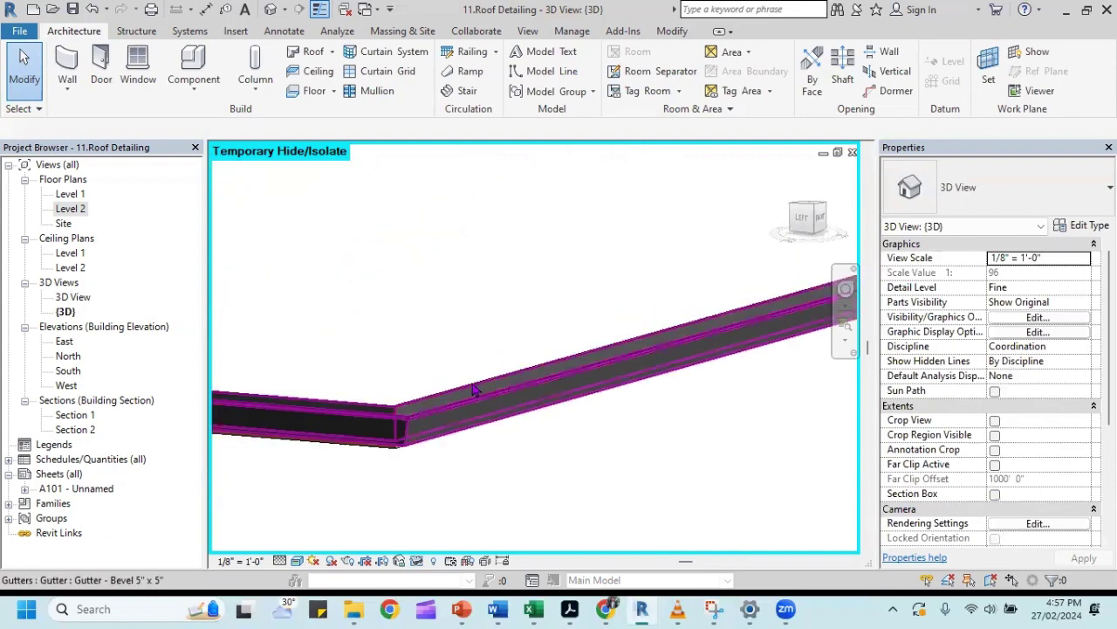
# Restore all temporarily hidden elements and select the roof.
pyautogui.click(417, 560)
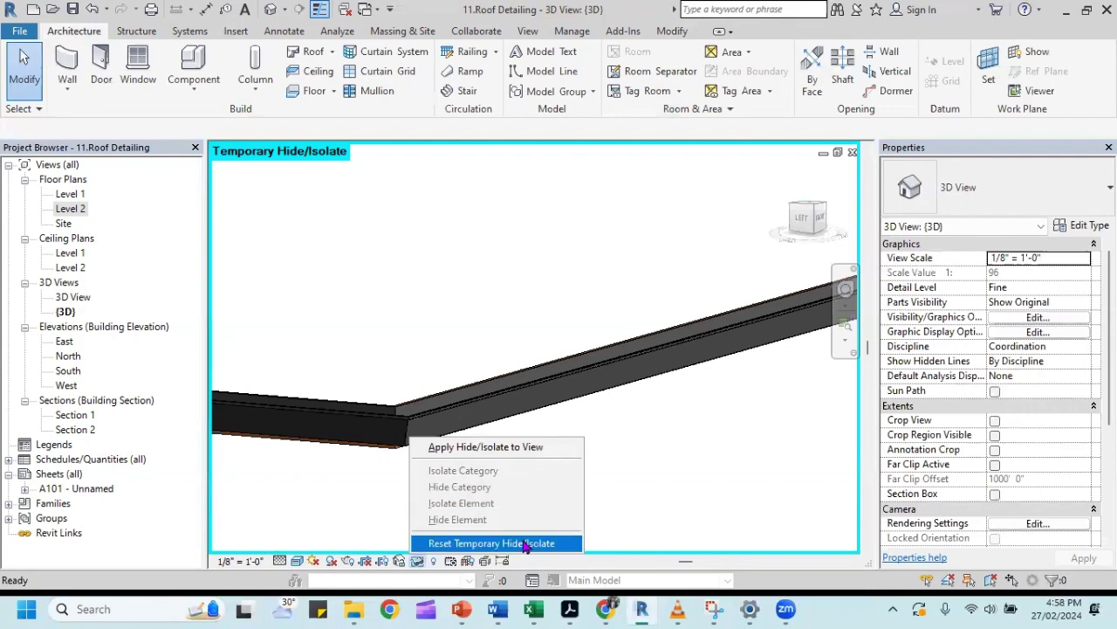
pyautogui.press('Return')
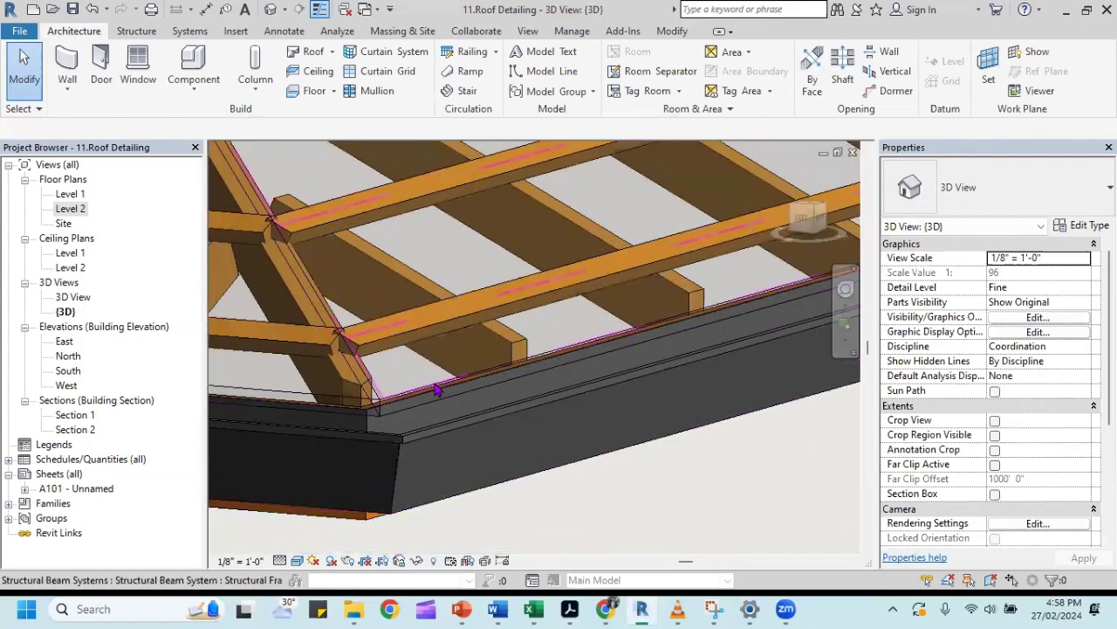
pyautogui.click(412, 402)
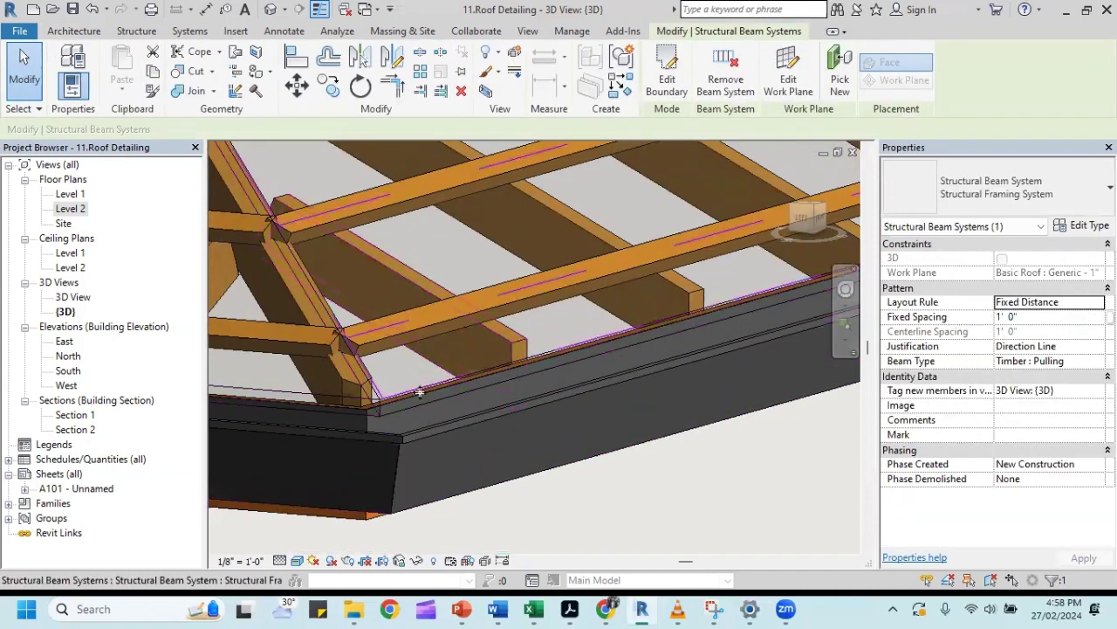
pyautogui.click(419, 407)
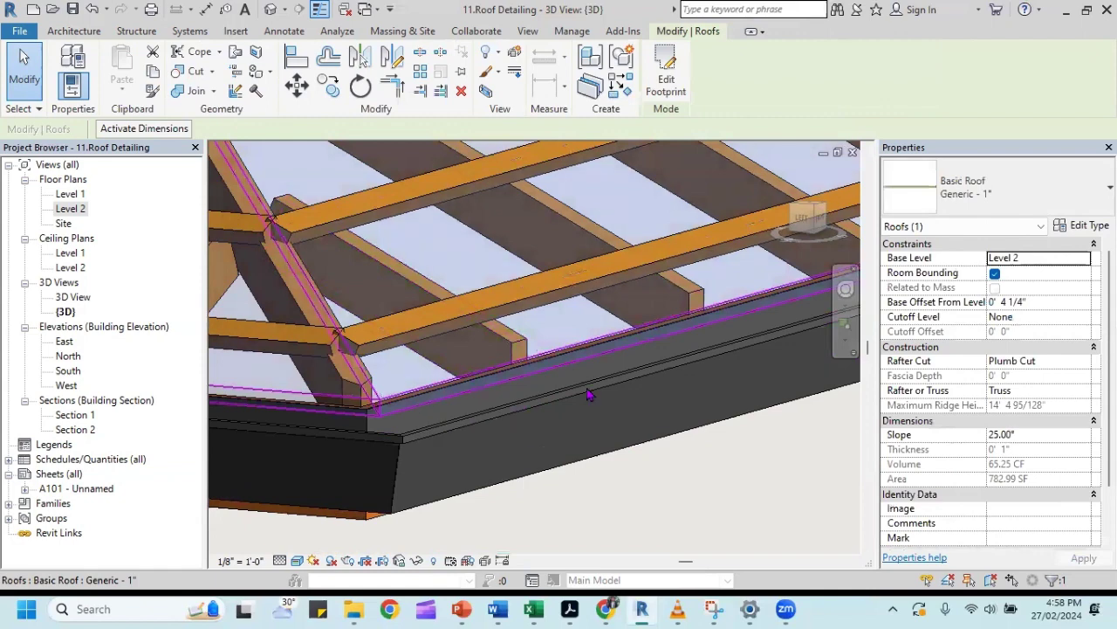
# Reset the roof's view-specific surface transparency from 76 to 0 via Override Graphics by Element.
pyautogui.rightClick(585, 338)
pyautogui.moveTo(671, 315)
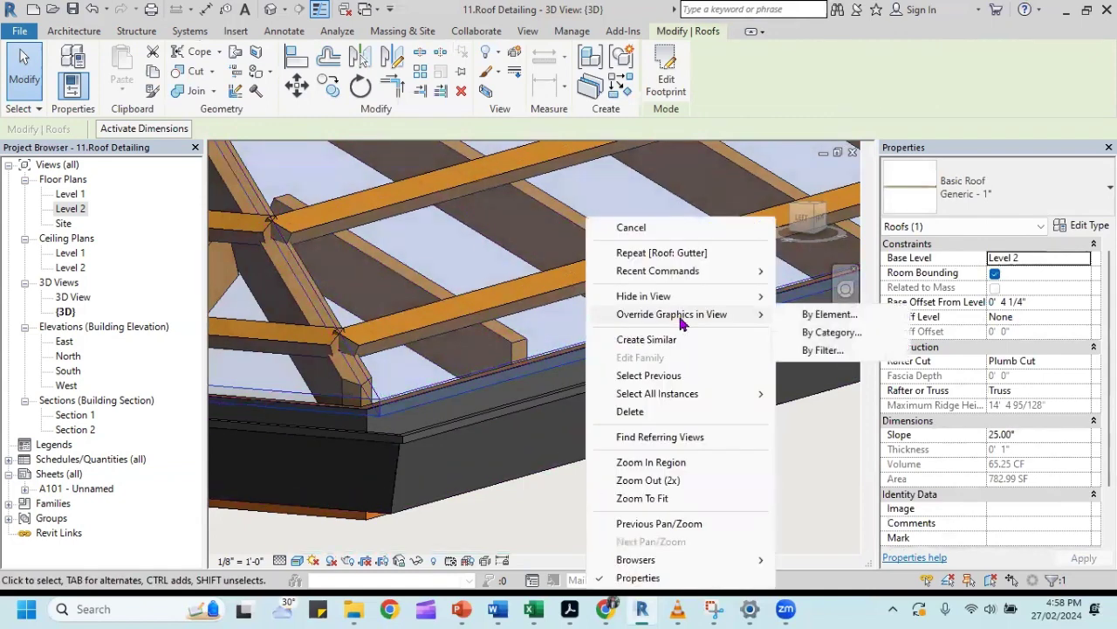
pyautogui.click(840, 316)
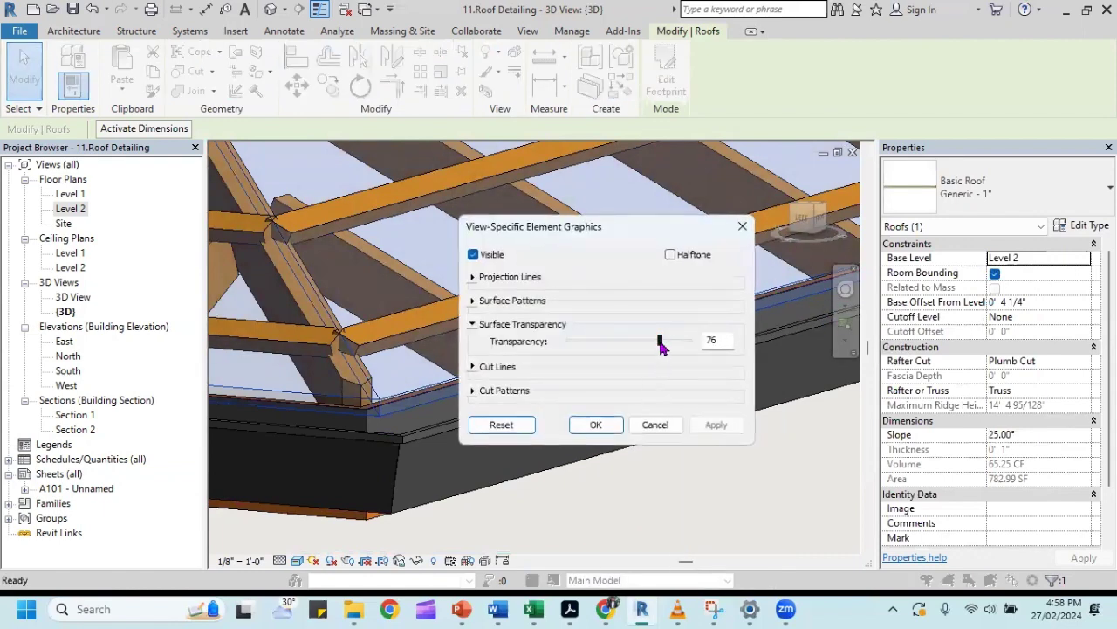
pyautogui.moveTo(660, 343); pyautogui.dragTo(680, 344)
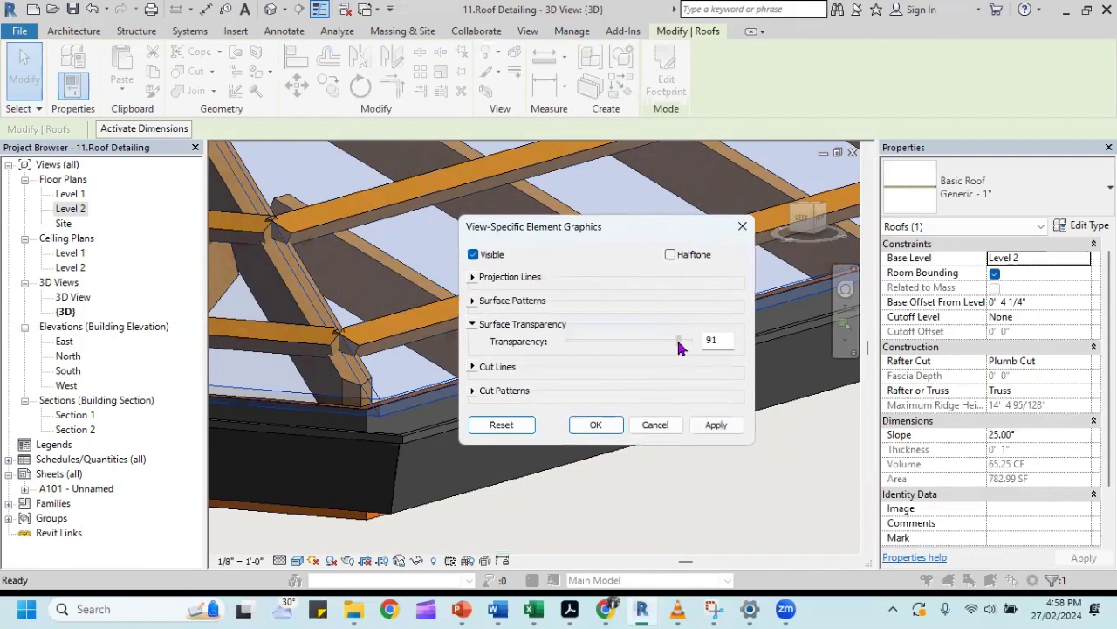
pyautogui.click(714, 425)
pyautogui.click(598, 426)
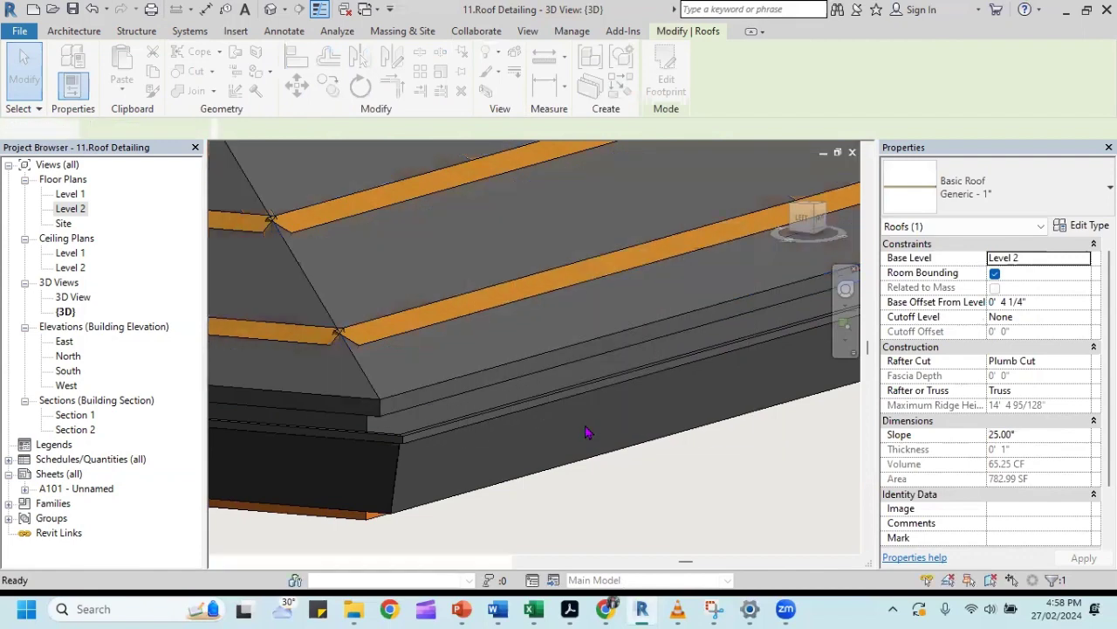
pyautogui.scroll(-3, 428, 358)
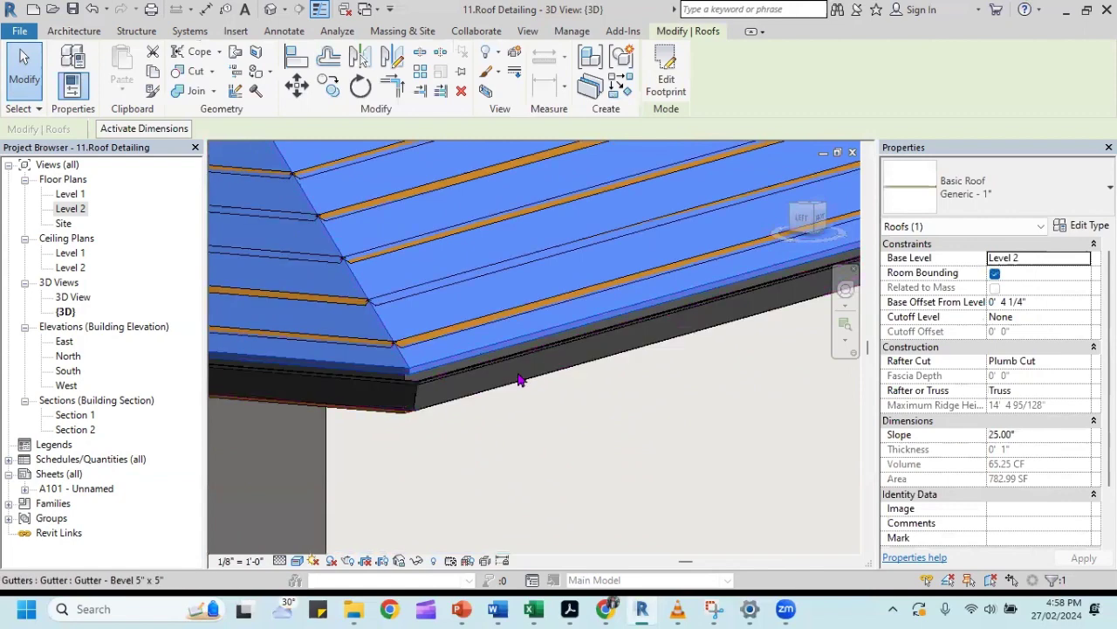
pyautogui.keyDown('shift'); pyautogui.moveTo(511, 382); pyautogui.dragTo(559, 391, button='middle'); pyautogui.keyUp('shift')
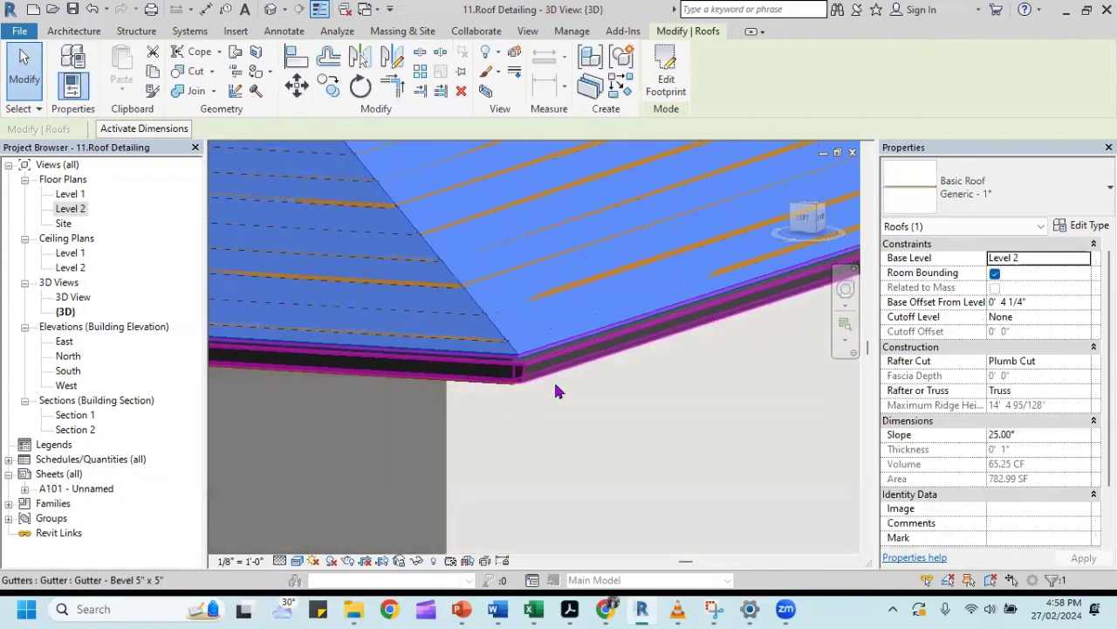
pyautogui.scroll(2, 567, 390)
pyautogui.scroll(2, 581, 387)
pyautogui.scroll(1, 590, 387)
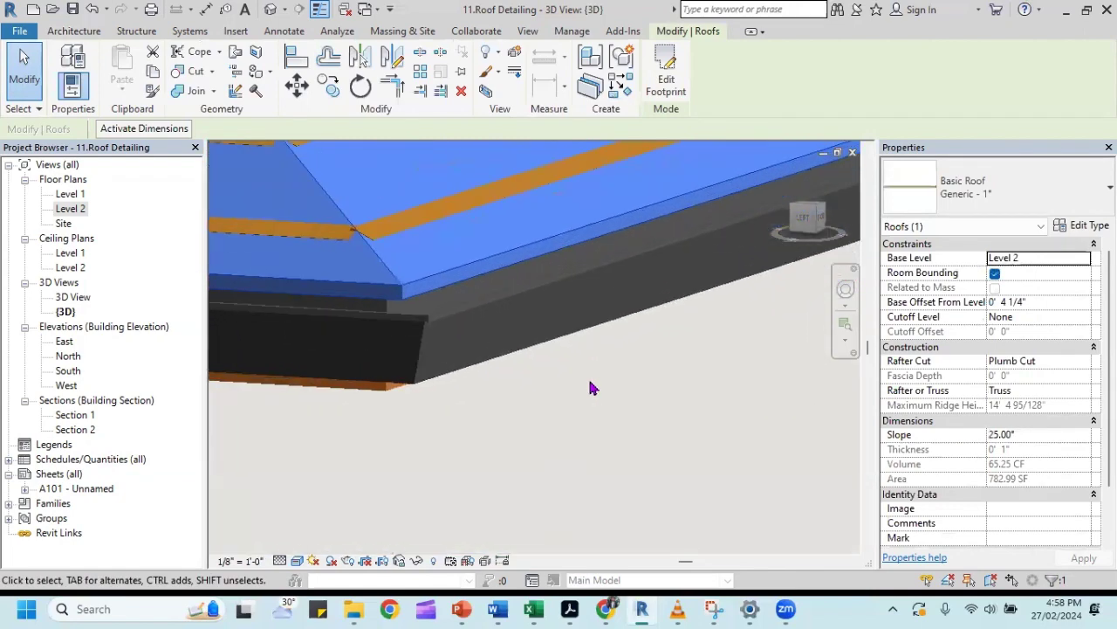
pyautogui.scroll(-2, 457, 384)
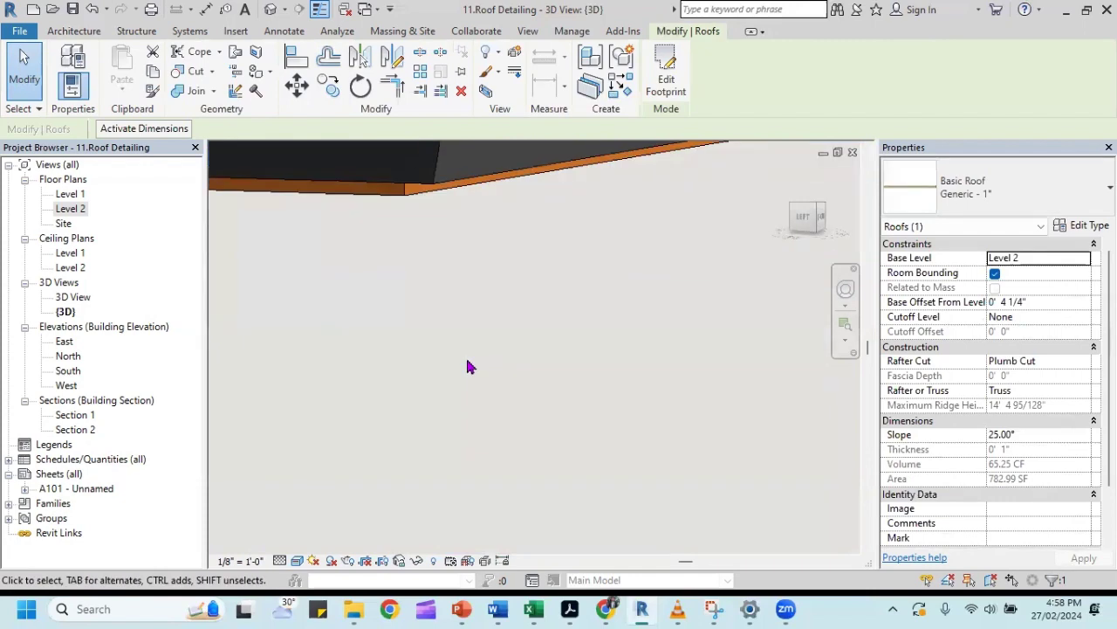
pyautogui.scroll(-2, 471, 365)
pyautogui.scroll(-2, 498, 361)
pyautogui.scroll(-2, 503, 362)
pyautogui.moveTo(399, 373)
pyautogui.keyDown('shift'); pyautogui.mouseDown(button='middle')
pyautogui.moveTo(443, 391)
pyautogui.moveTo(563, 394)
pyautogui.moveTo(450, 381)
pyautogui.mouseUp(button='middle'); pyautogui.keyUp('shift')
pyautogui.scroll(3, 471, 374)
pyautogui.scroll(2, 541, 354)
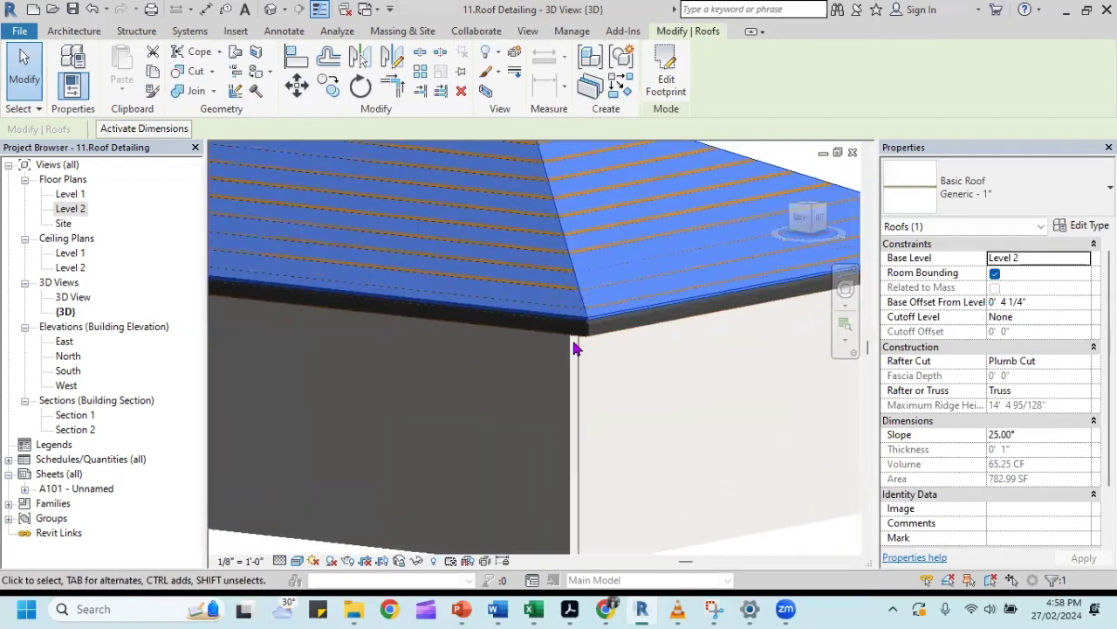
pyautogui.moveTo(579, 347)
pyautogui.keyDown('shift'); pyautogui.mouseDown(button='middle')
pyautogui.moveTo(585, 372)
pyautogui.moveTo(591, 362)
pyautogui.mouseUp(button='middle'); pyautogui.keyUp('shift')
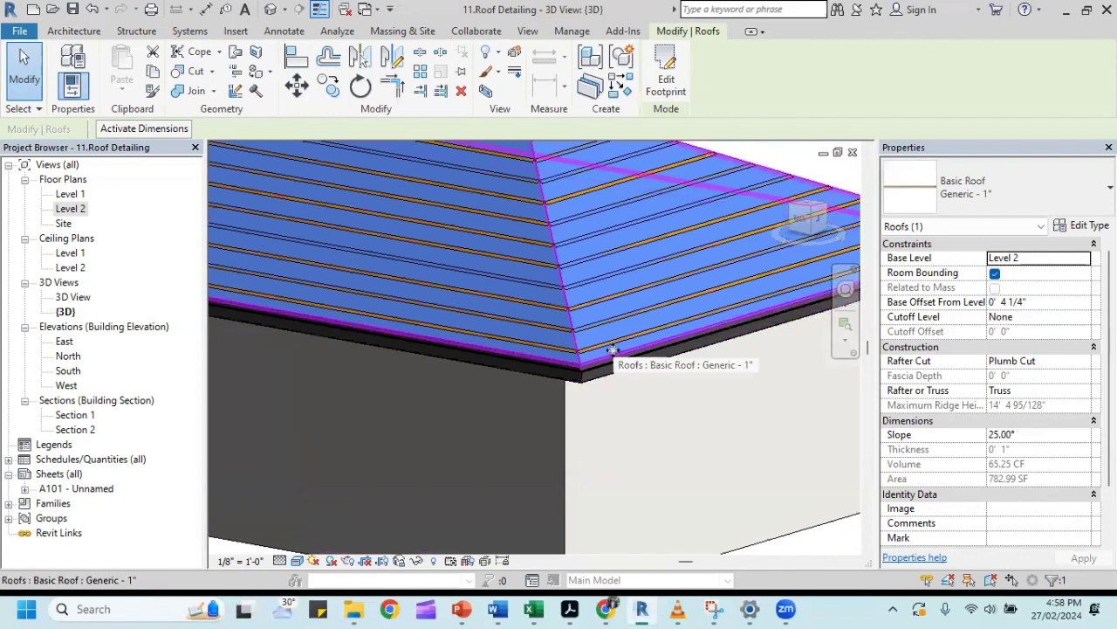
pyautogui.scroll(-2, 613, 349)
pyautogui.scroll(-2, 613, 350)
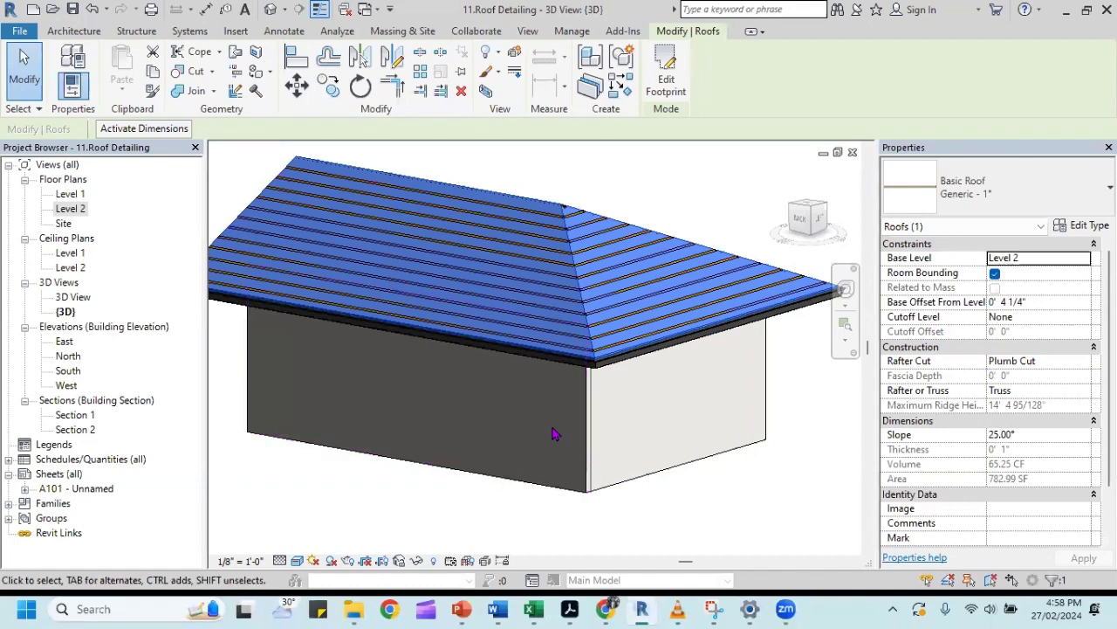
pyautogui.moveTo(328, 352)
pyautogui.keyDown('shift'); pyautogui.mouseDown(button='middle')
pyautogui.moveTo(536, 341)
pyautogui.moveTo(487, 375)
pyautogui.mouseUp(button='middle'); pyautogui.keyUp('shift')
pyautogui.scroll(3, 487, 375)
pyautogui.scroll(2, 476, 349)
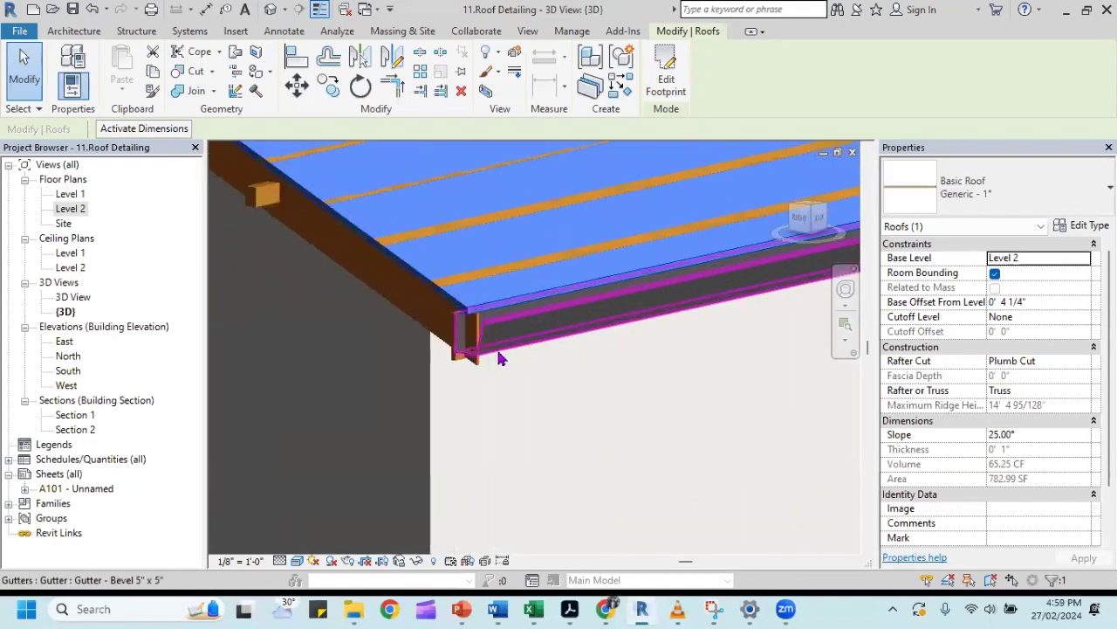
pyautogui.scroll(2, 463, 323)
pyautogui.scroll(1, 452, 302)
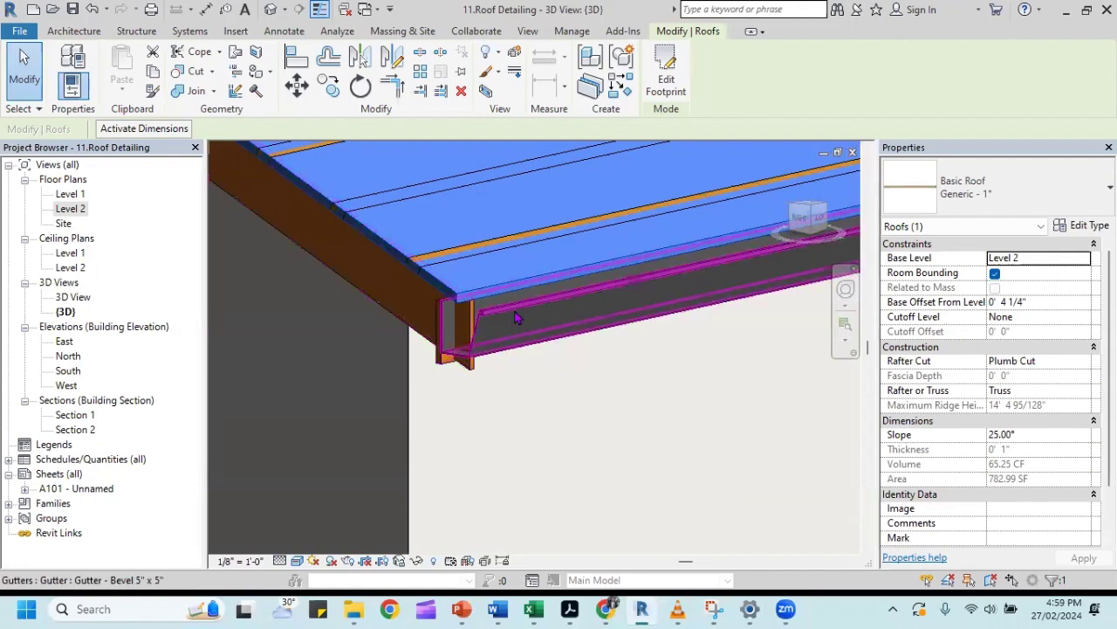
# Check the eave gutter, deselect it, and orbit to view the gable wall and ridge.
pyautogui.click(513, 310)
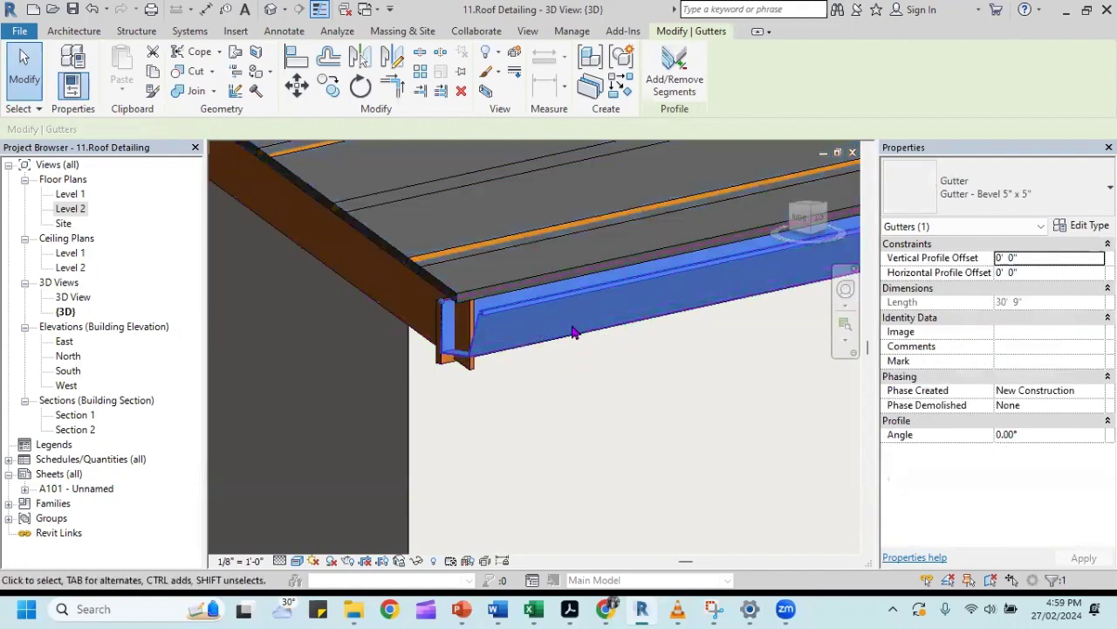
pyautogui.keyDown('shift'); pyautogui.moveTo(536, 321); pyautogui.dragTo(539, 323, button='middle'); pyautogui.keyUp('shift')
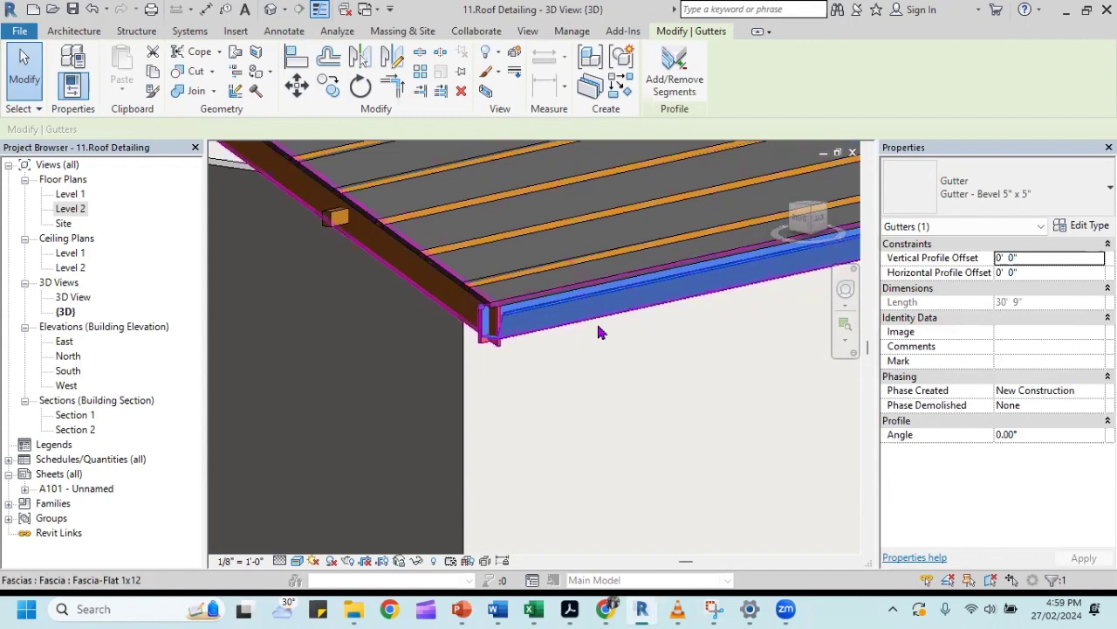
pyautogui.click(623, 365)
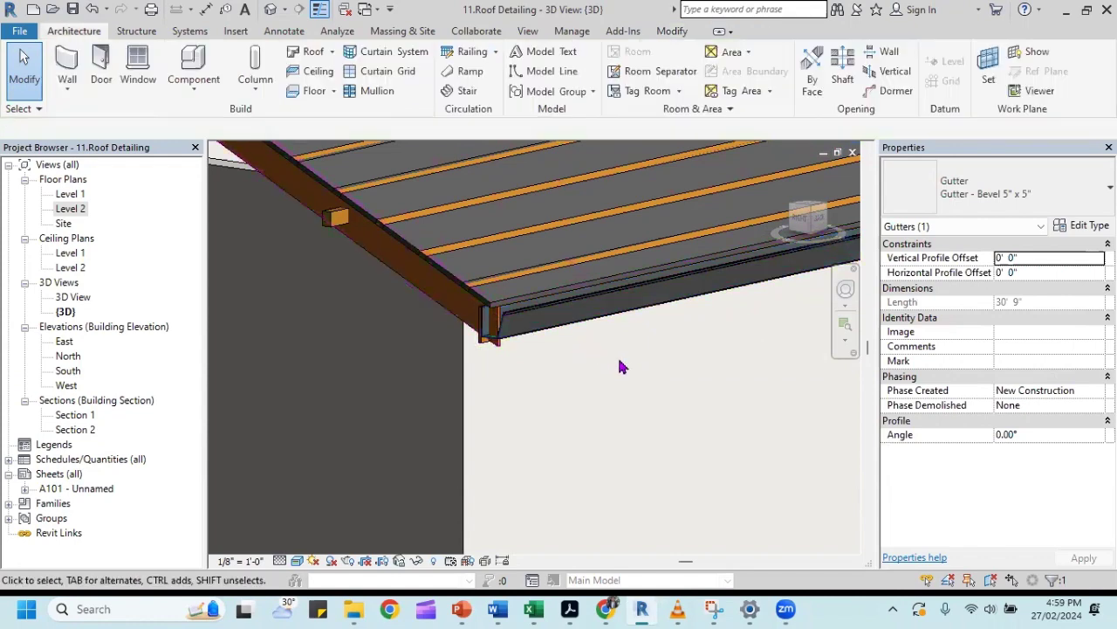
pyautogui.moveTo(635, 356)
pyautogui.keyDown('shift'); pyautogui.mouseDown(button='middle')
pyautogui.moveTo(648, 360)
pyautogui.moveTo(379, 340)
pyautogui.mouseUp(button='middle'); pyautogui.keyUp('shift')
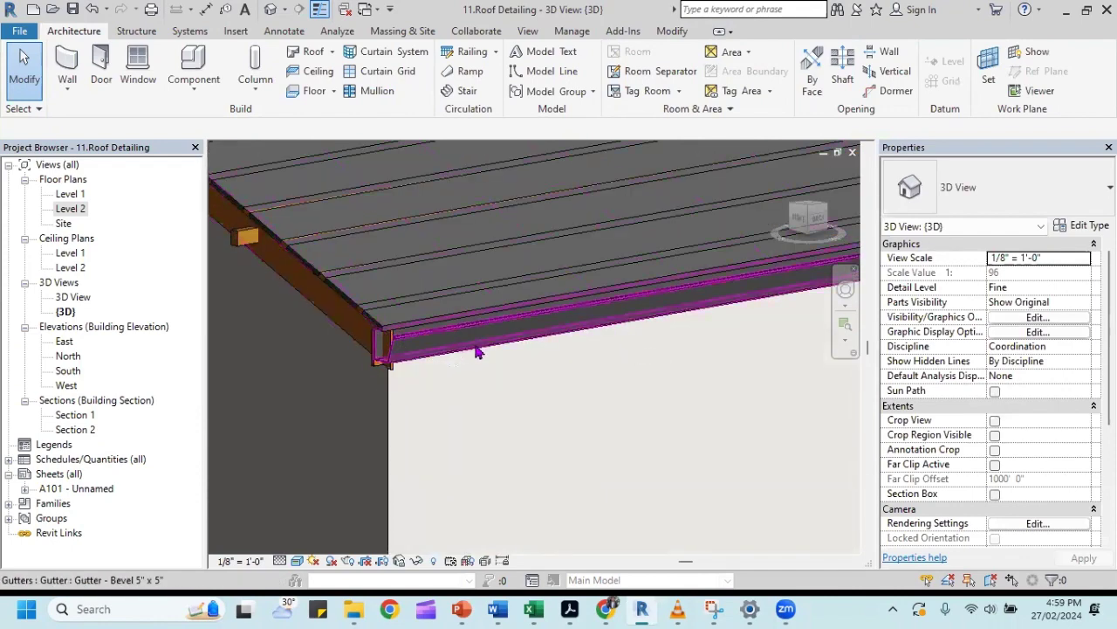
pyautogui.moveTo(546, 352)
pyautogui.keyDown('shift'); pyautogui.mouseDown(button='middle')
pyautogui.moveTo(548, 366)
pyautogui.moveTo(578, 346)
pyautogui.moveTo(569, 357)
pyautogui.mouseUp(button='middle'); pyautogui.keyUp('shift')
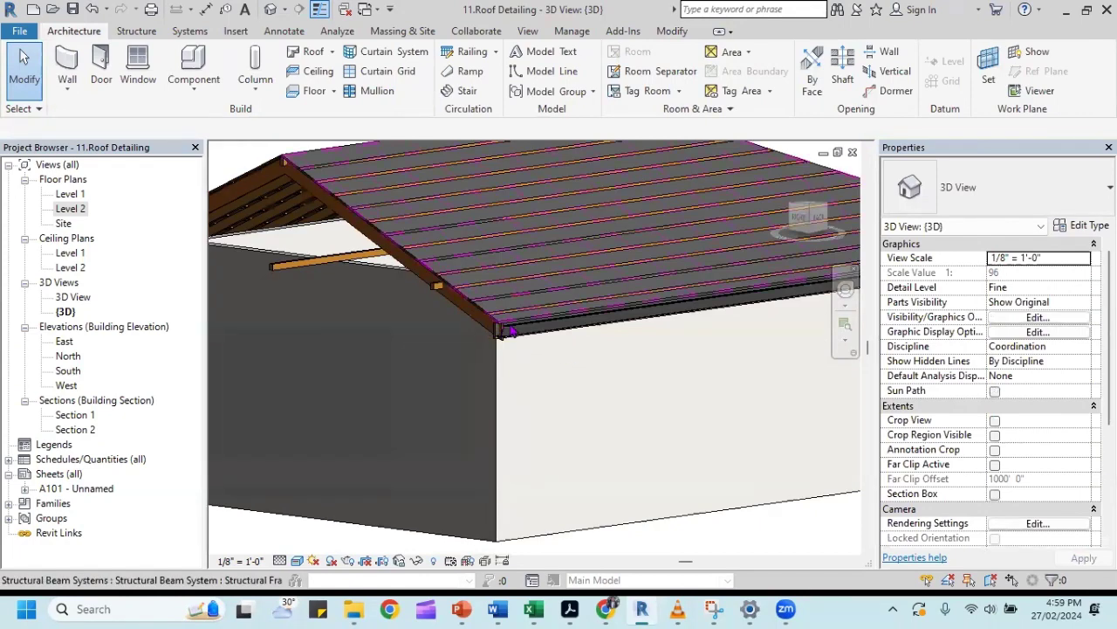
pyautogui.keyDown('shift'); pyautogui.moveTo(568, 356); pyautogui.dragTo(574, 334, button='middle'); pyautogui.keyUp('shift')
pyautogui.scroll(-2, 574, 335)
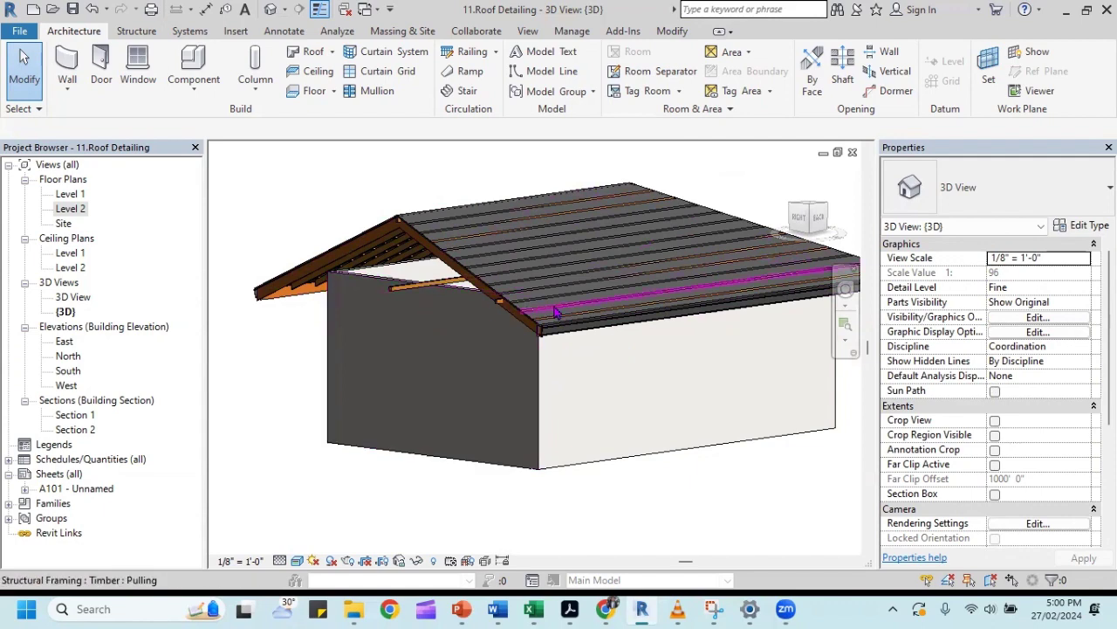
# Open the Level 2 floor plan and zoom to the roof's top-left corner gutter edge.
pyautogui.doubleClick(83, 210)
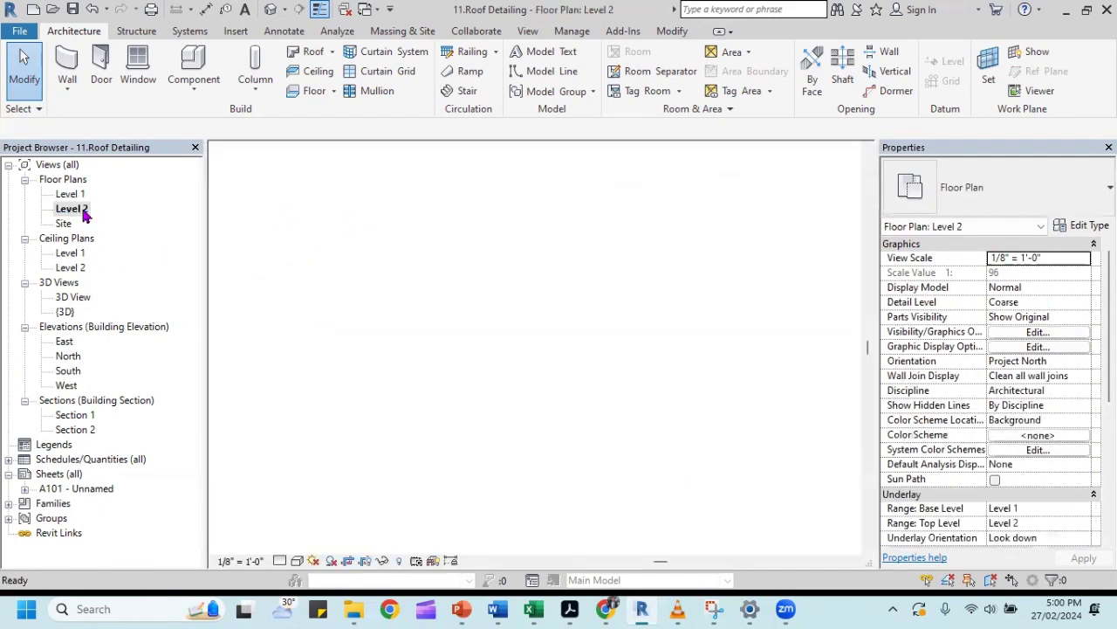
pyautogui.scroll(2, 424, 224)
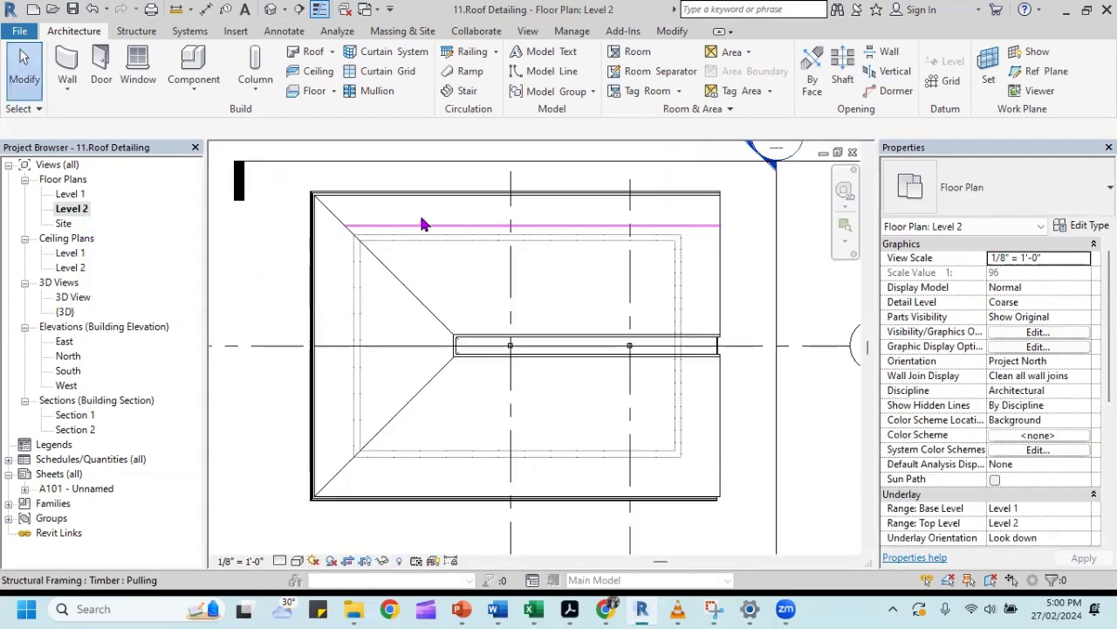
pyautogui.scroll(2, 424, 224)
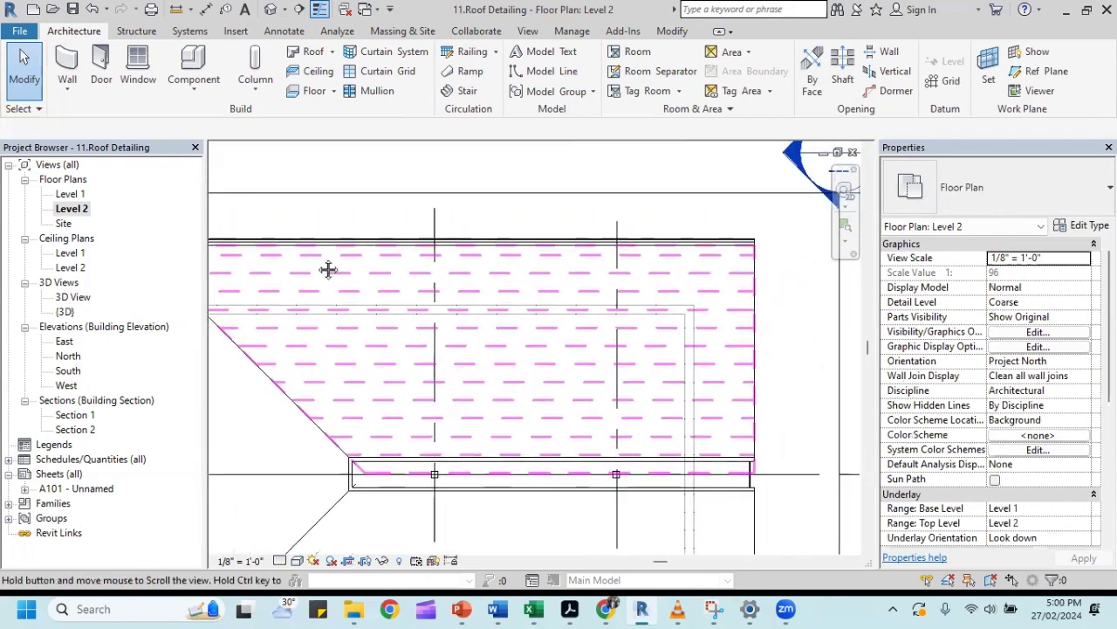
pyautogui.moveTo(321, 201); pyautogui.dragTo(440, 266, button='middle')
pyautogui.scroll(2, 435, 255)
pyautogui.scroll(2, 434, 256)
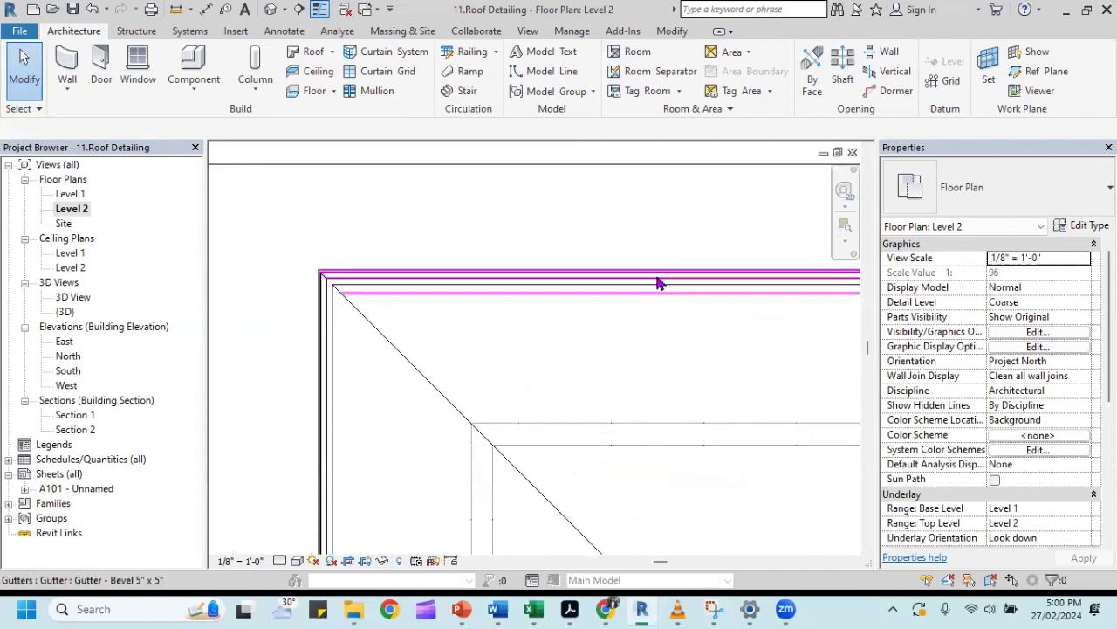
pyautogui.moveTo(661, 282); pyautogui.dragTo(376, 293, button='middle')
pyautogui.scroll(-1, 685, 273)
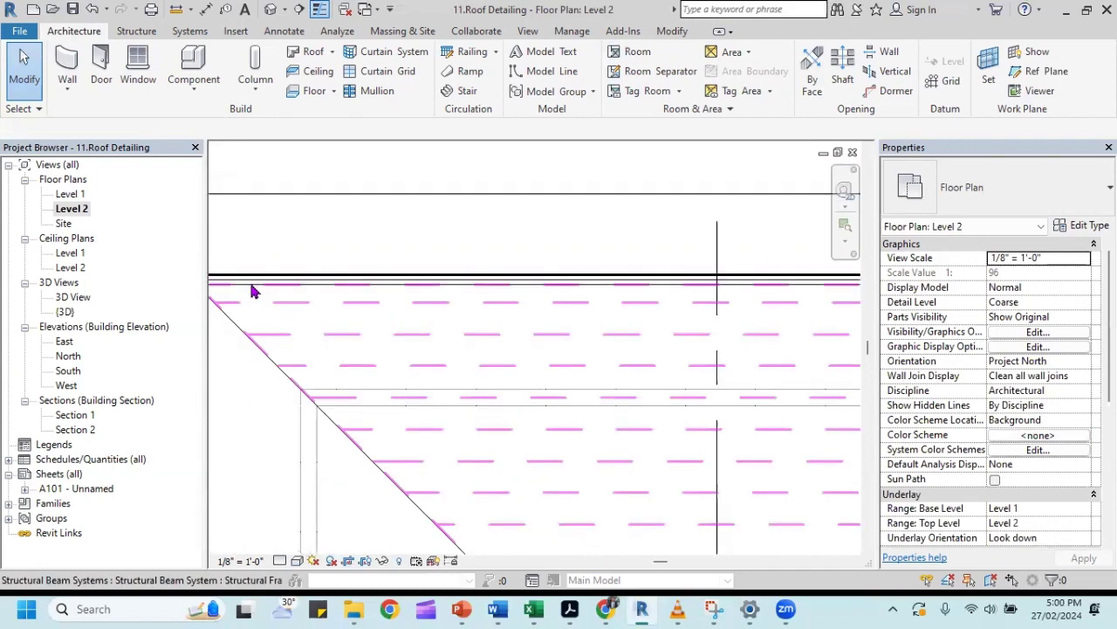
pyautogui.moveTo(303, 294); pyautogui.dragTo(500, 294, button='middle')
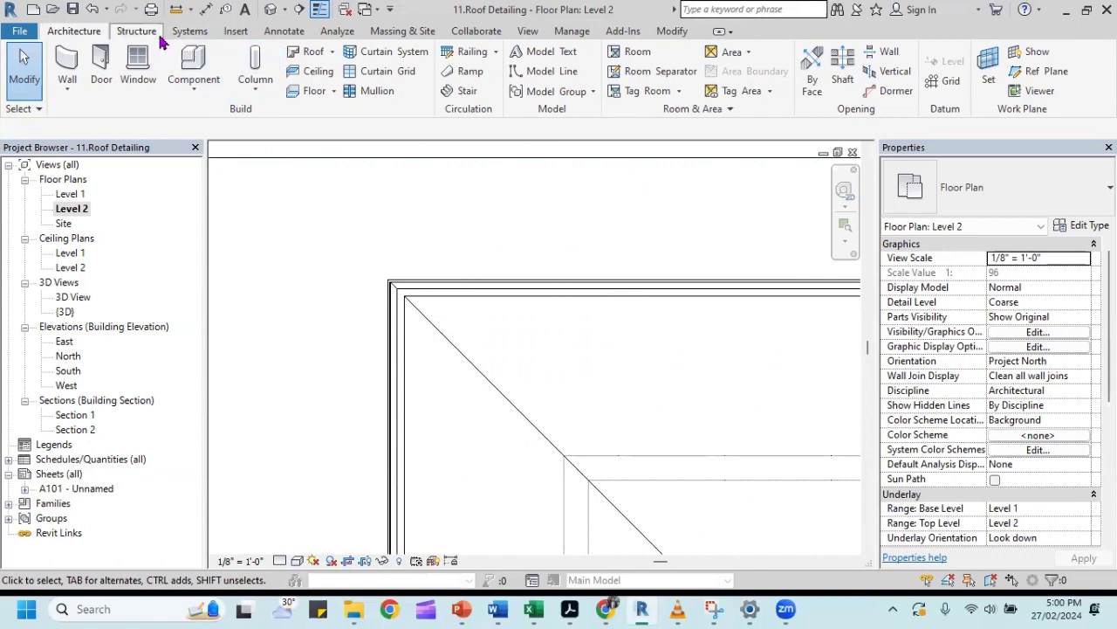
# Choose Place a Component from the Component dropdown and bring up the Load Family dialog.
pyautogui.click(193, 99)
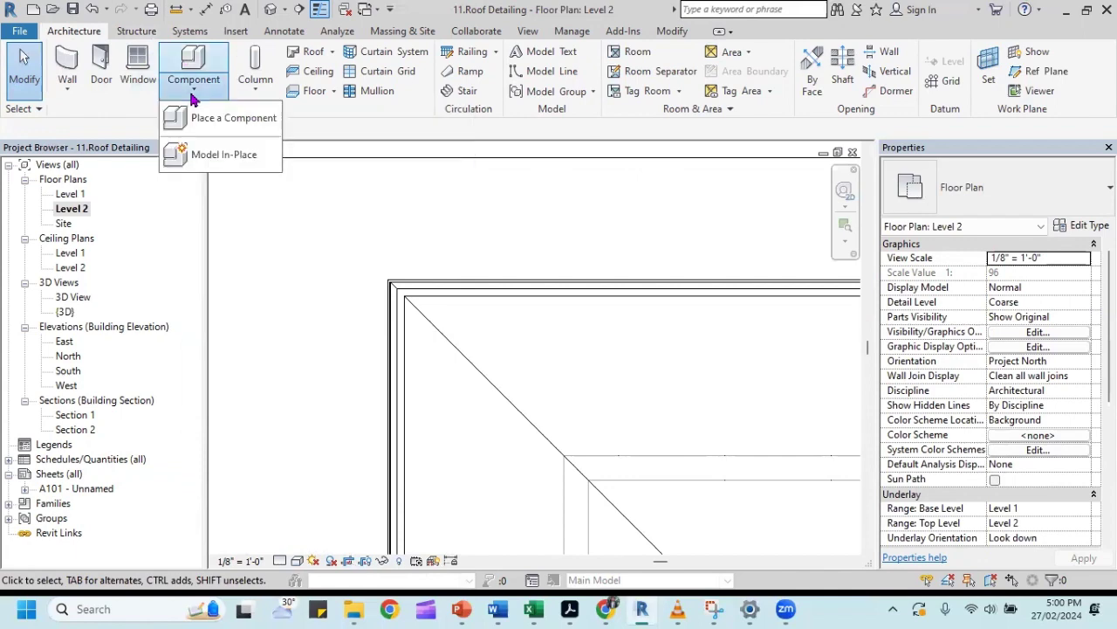
pyautogui.click(264, 120)
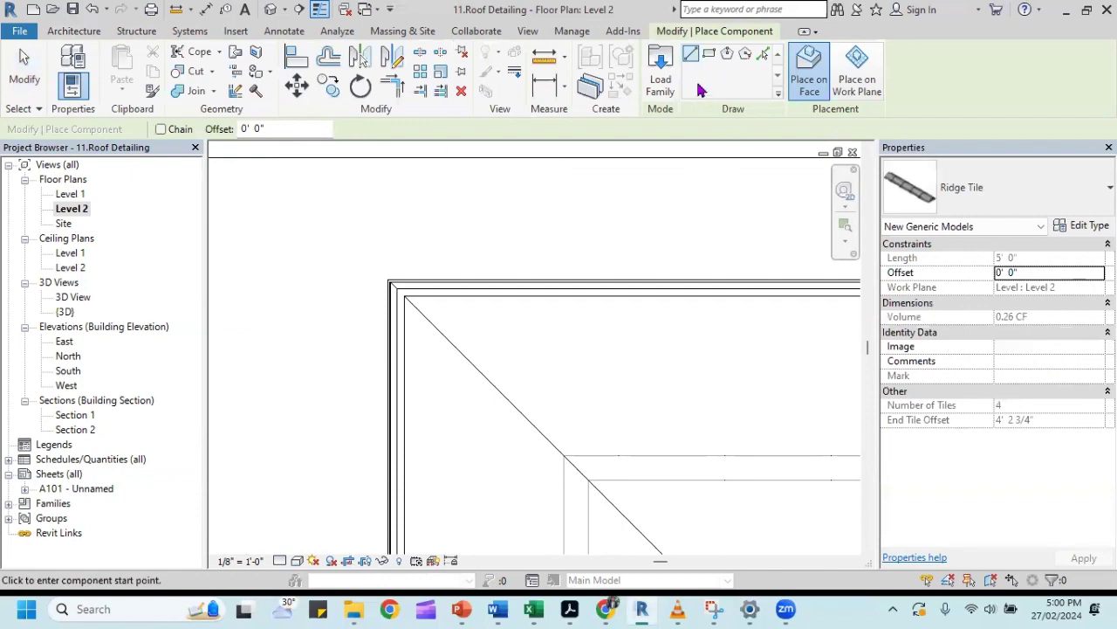
pyautogui.click(661, 71)
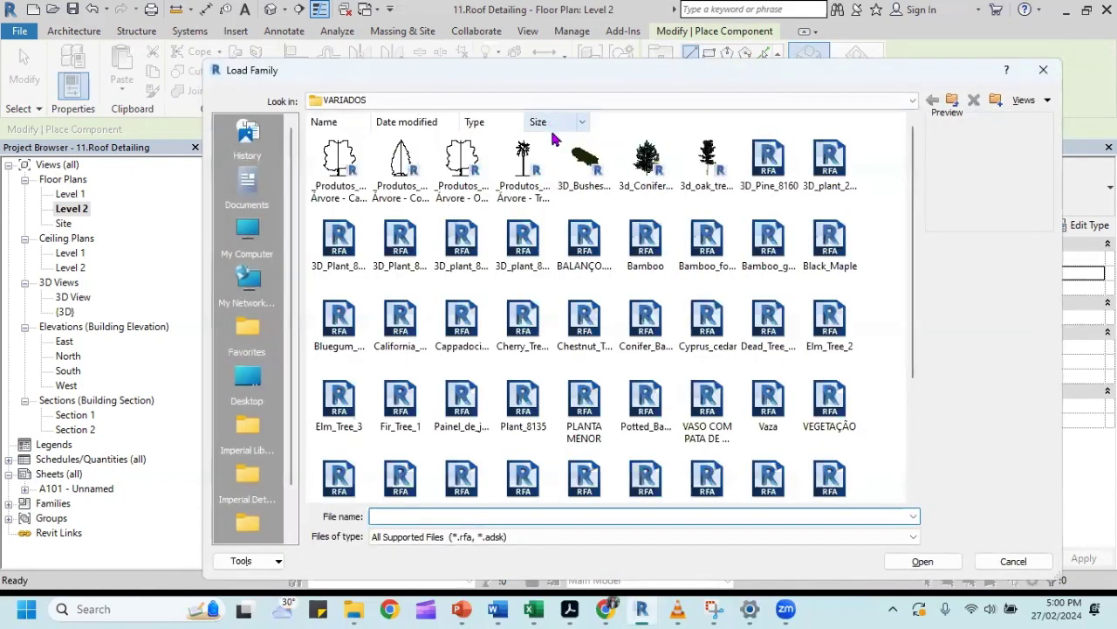
# Load Downspout_-_Parametric_5251 (1).rfa from D:\Revit_Online_Class\11.Roof Detailing into the project.
pyautogui.click(253, 243)
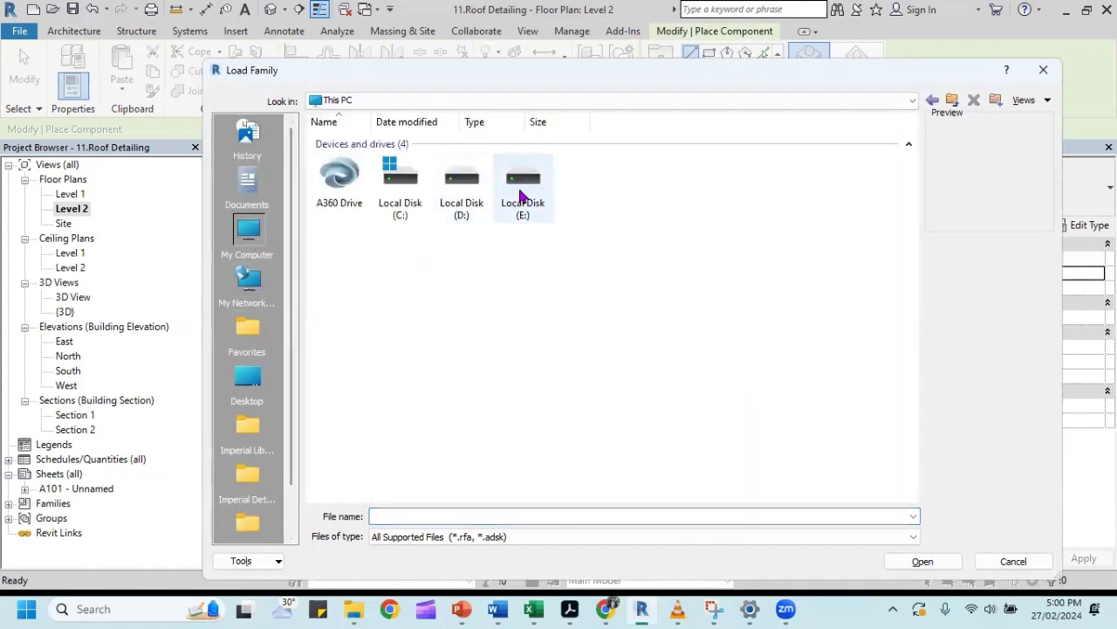
pyautogui.moveTo(522, 188)
pyautogui.doubleClick(479, 197)
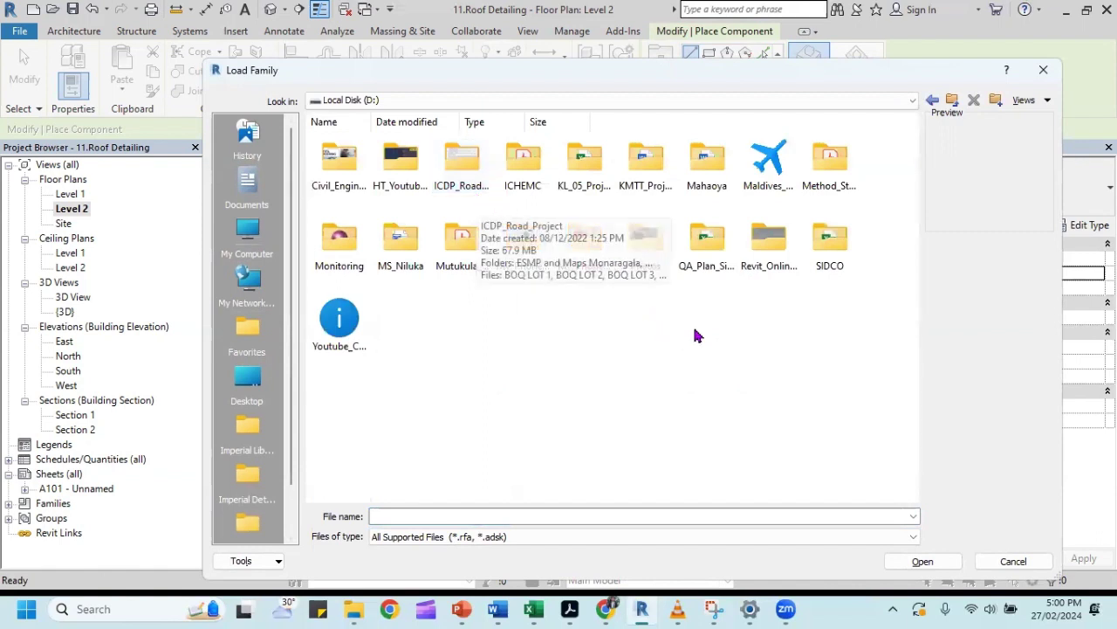
pyautogui.doubleClick(769, 245)
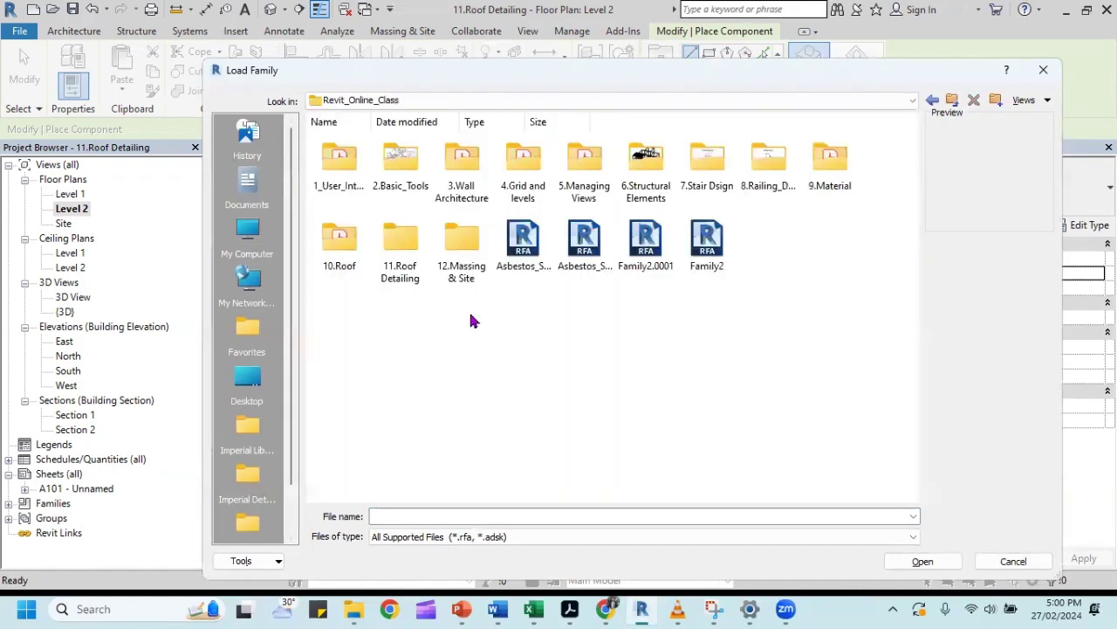
pyautogui.doubleClick(393, 254)
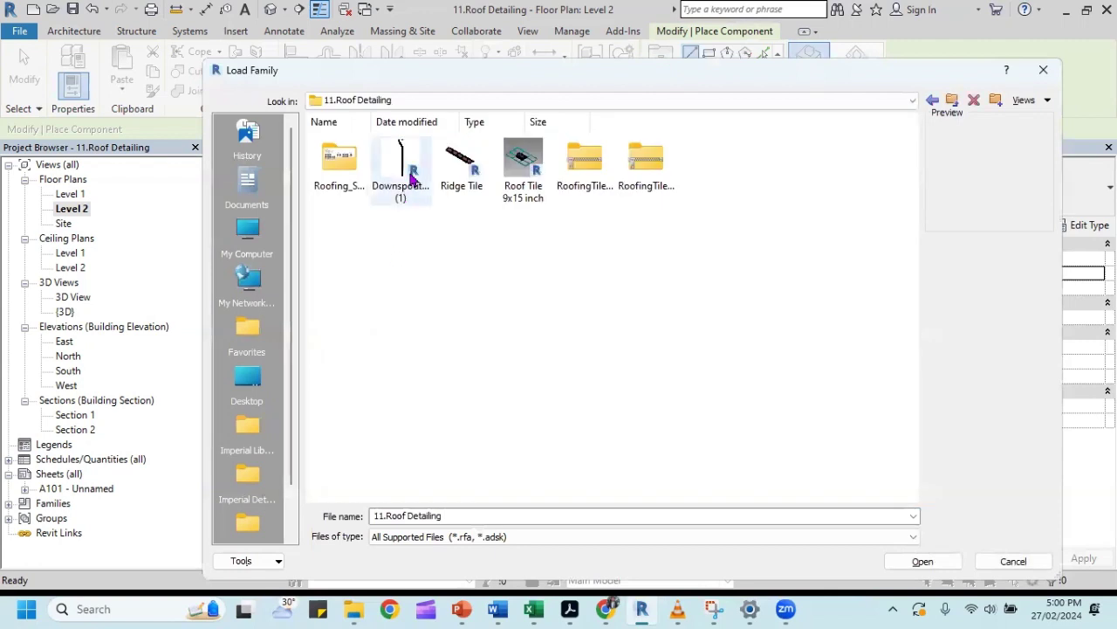
pyautogui.click(409, 201)
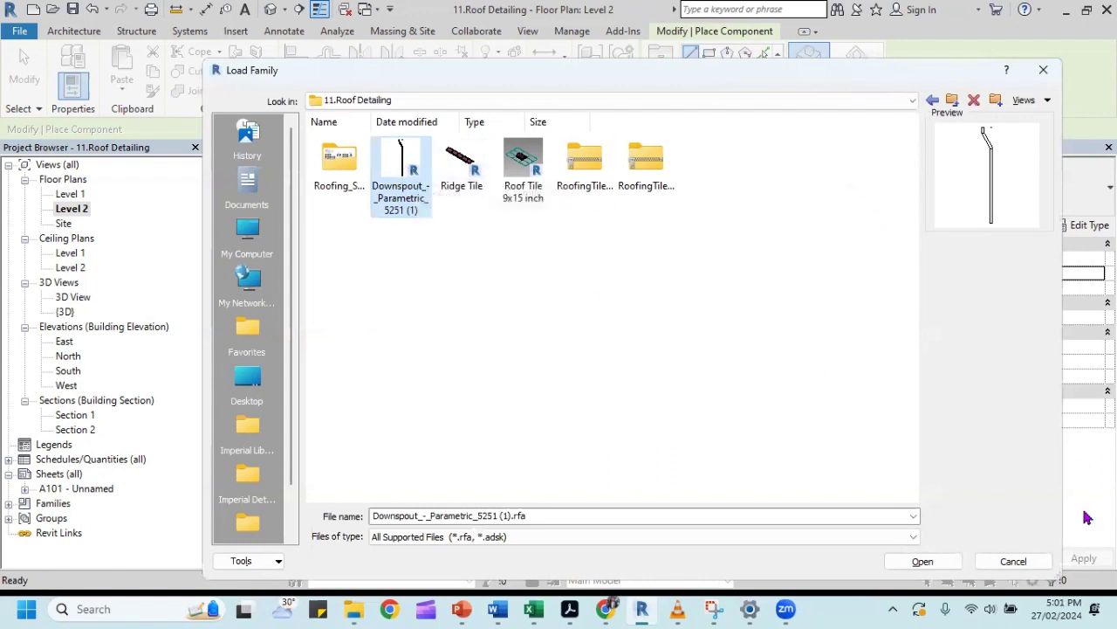
pyautogui.click(926, 563)
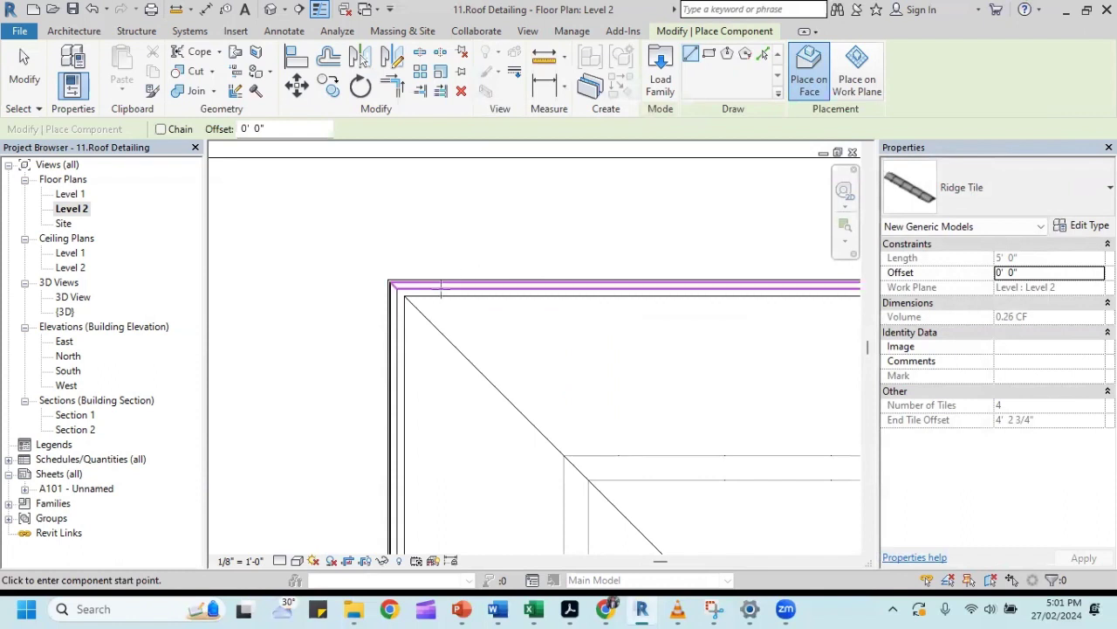
# Start a ridge tile at the gutter endpoint, then exit Ridge Tile placement with Modify.
pyautogui.scroll(-2, 443, 289)
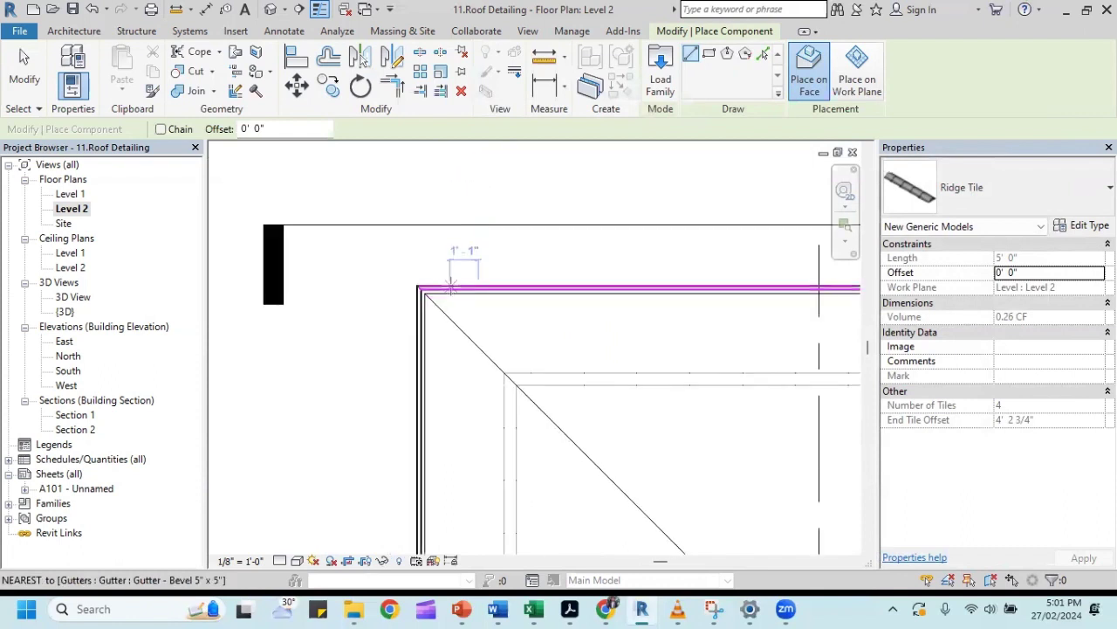
pyautogui.scroll(1, 454, 289)
pyautogui.scroll(1, 476, 288)
pyautogui.scroll(2, 476, 288)
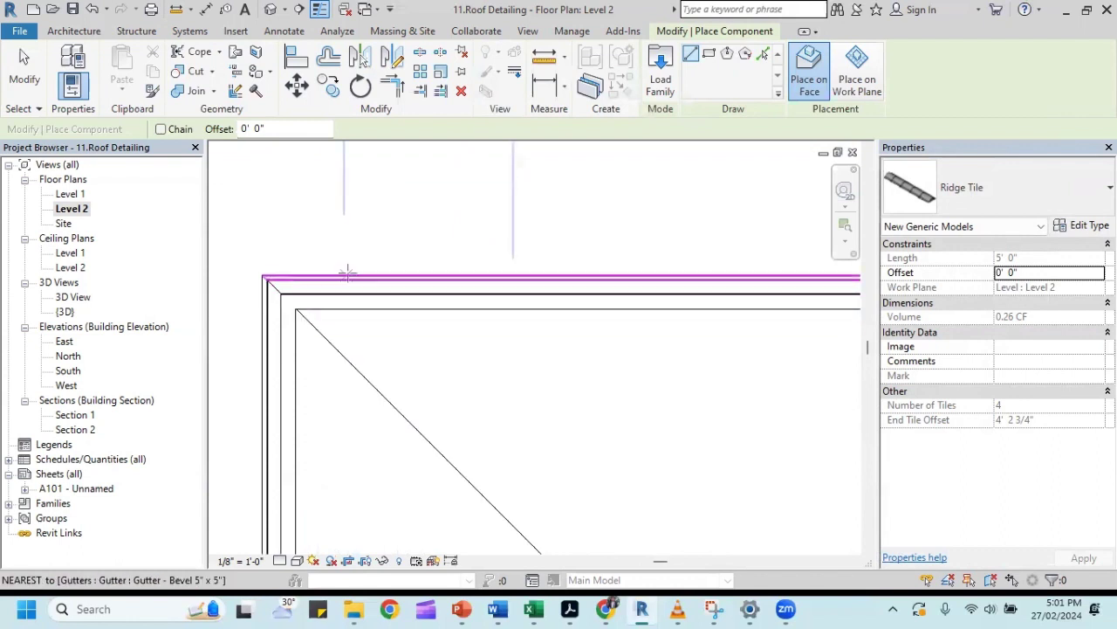
pyautogui.scroll(-1, 363, 234)
pyautogui.scroll(-1, 366, 236)
pyautogui.scroll(-1, 366, 236)
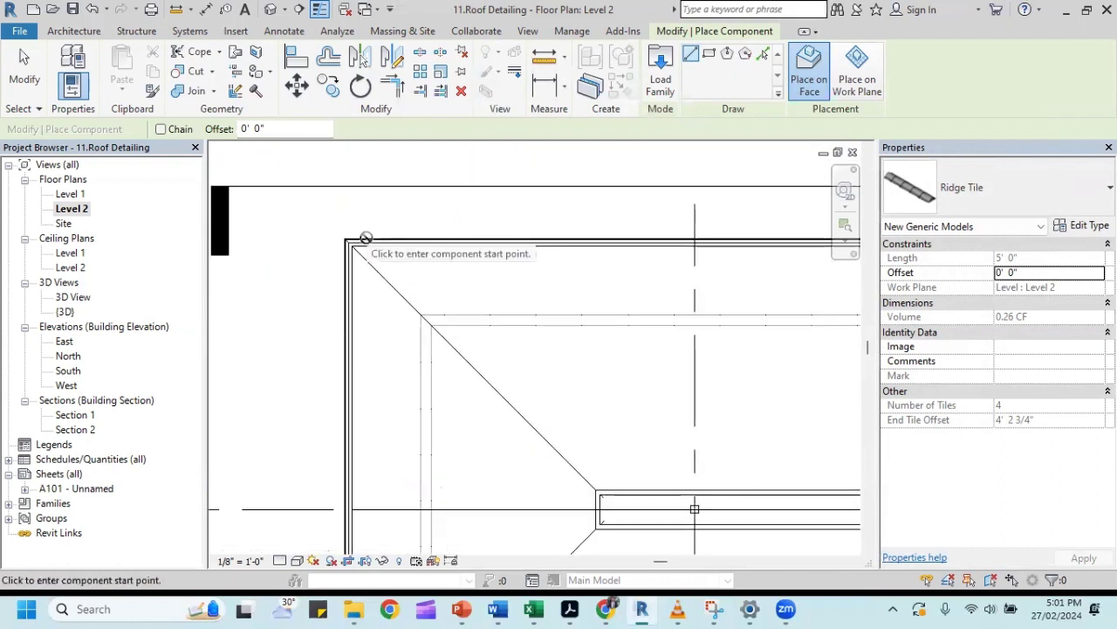
pyautogui.scroll(-1, 367, 234)
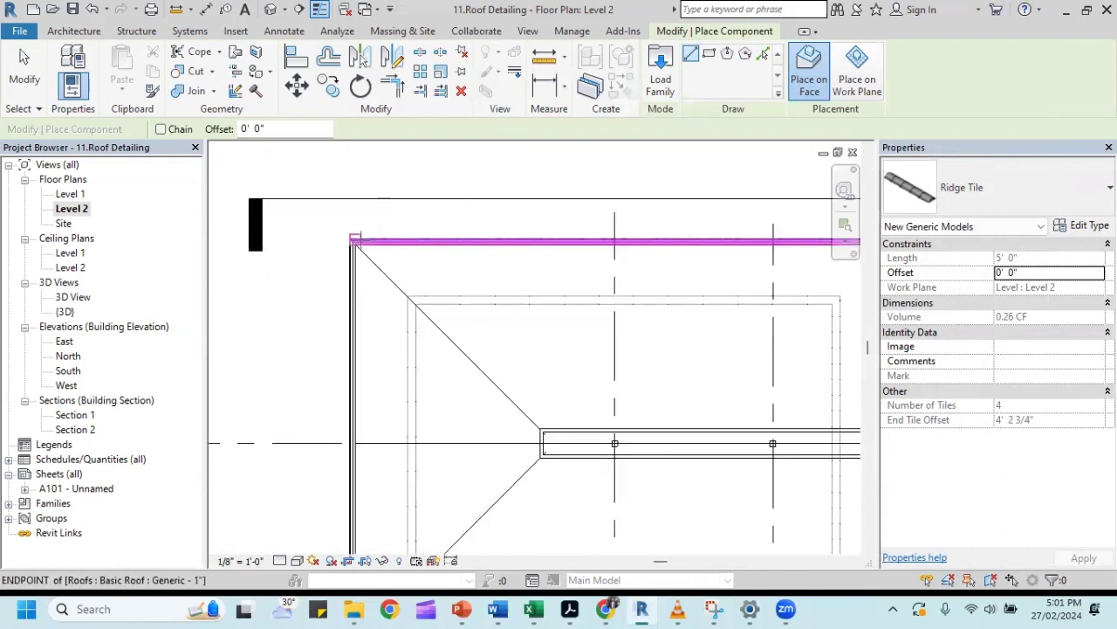
pyautogui.scroll(1, 407, 255)
pyautogui.scroll(1, 407, 256)
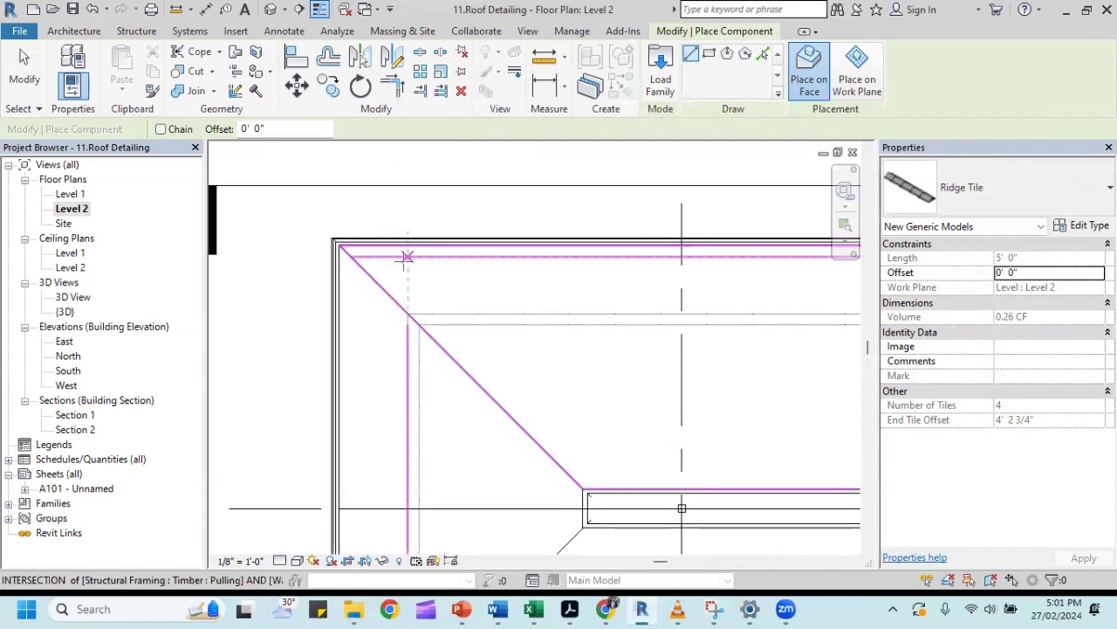
pyautogui.scroll(1, 407, 256)
pyautogui.scroll(1, 401, 254)
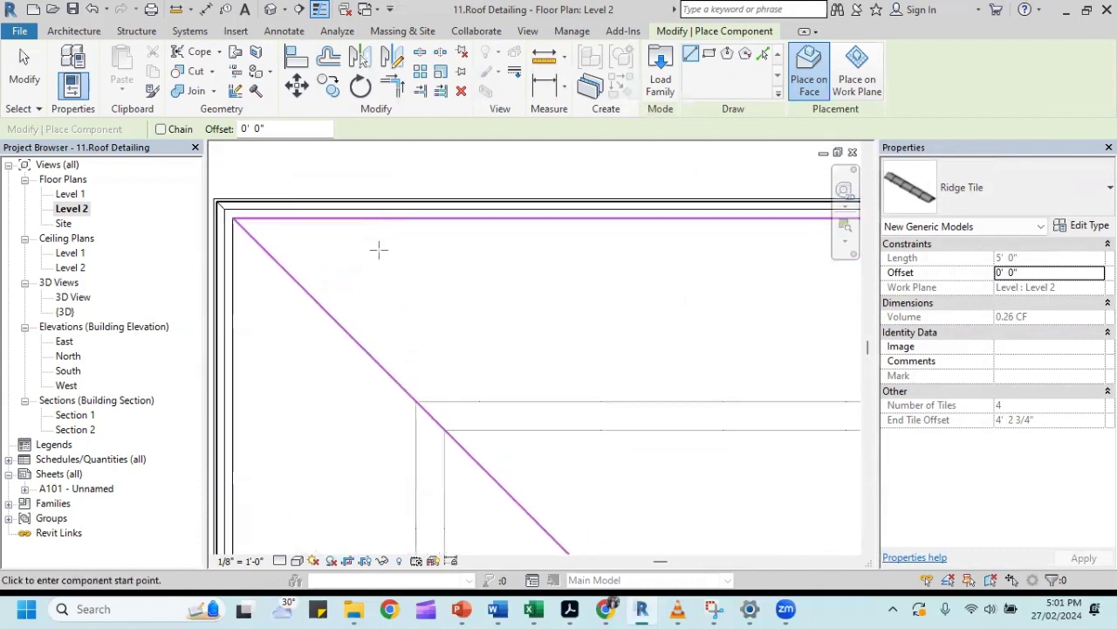
pyautogui.scroll(-2, 378, 251)
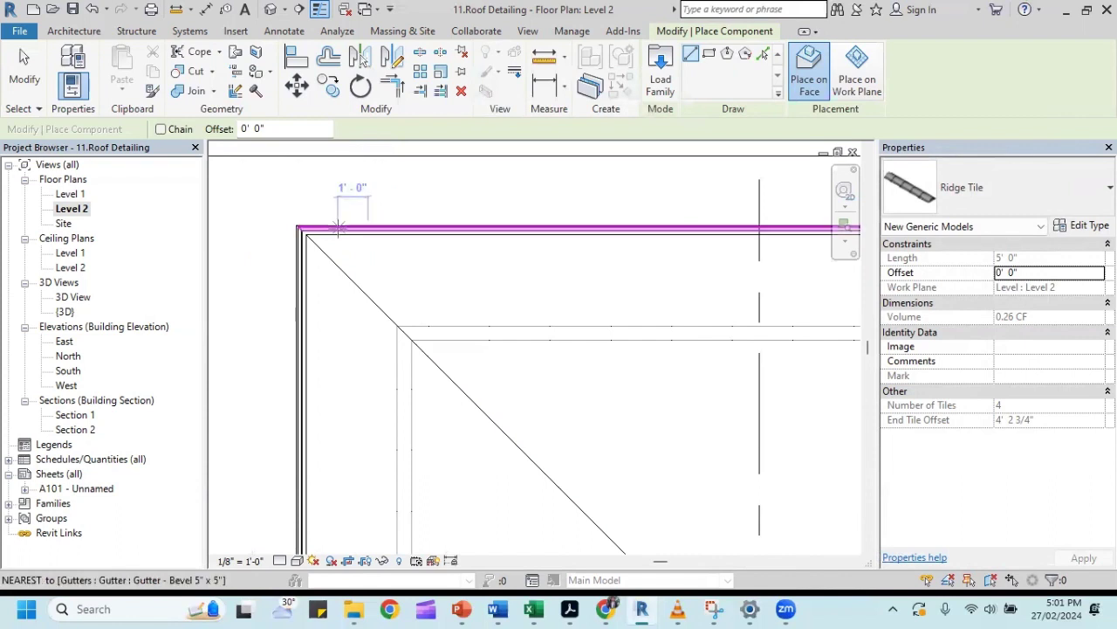
pyautogui.scroll(2, 337, 229)
pyautogui.scroll(2, 337, 229)
pyautogui.scroll(2, 340, 233)
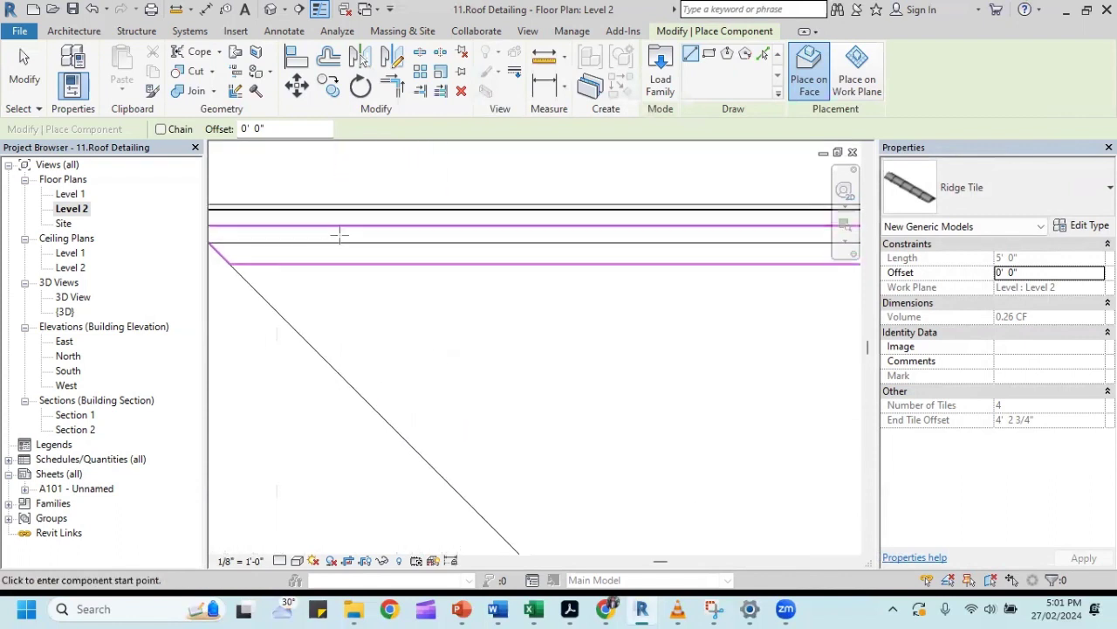
pyautogui.scroll(-2, 362, 238)
pyautogui.scroll(-2, 376, 239)
pyautogui.scroll(-1, 388, 239)
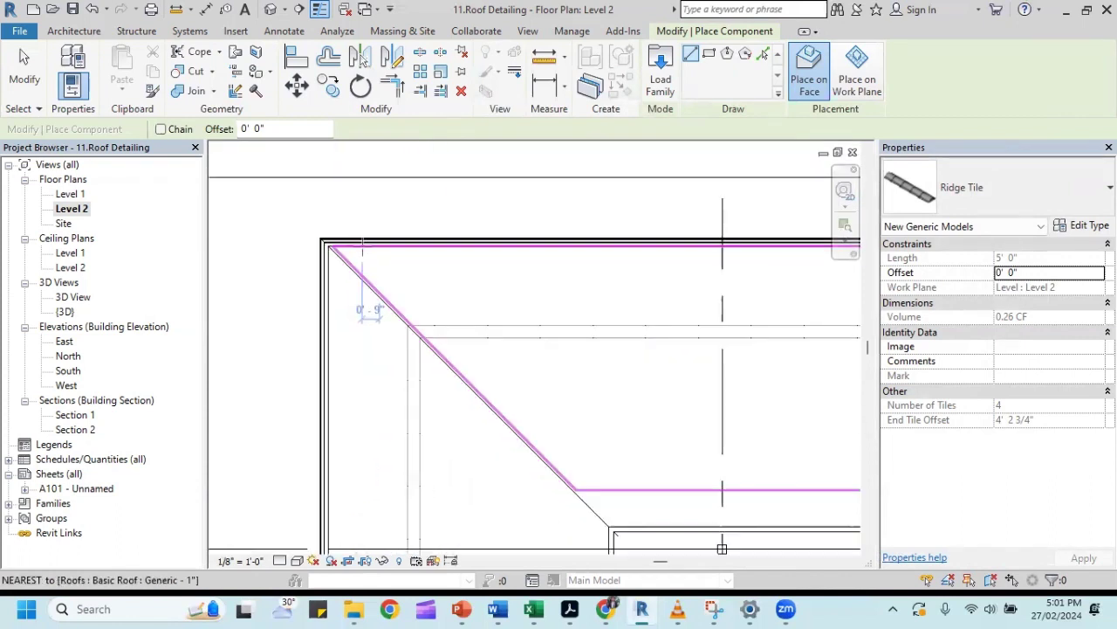
pyautogui.scroll(2, 349, 244)
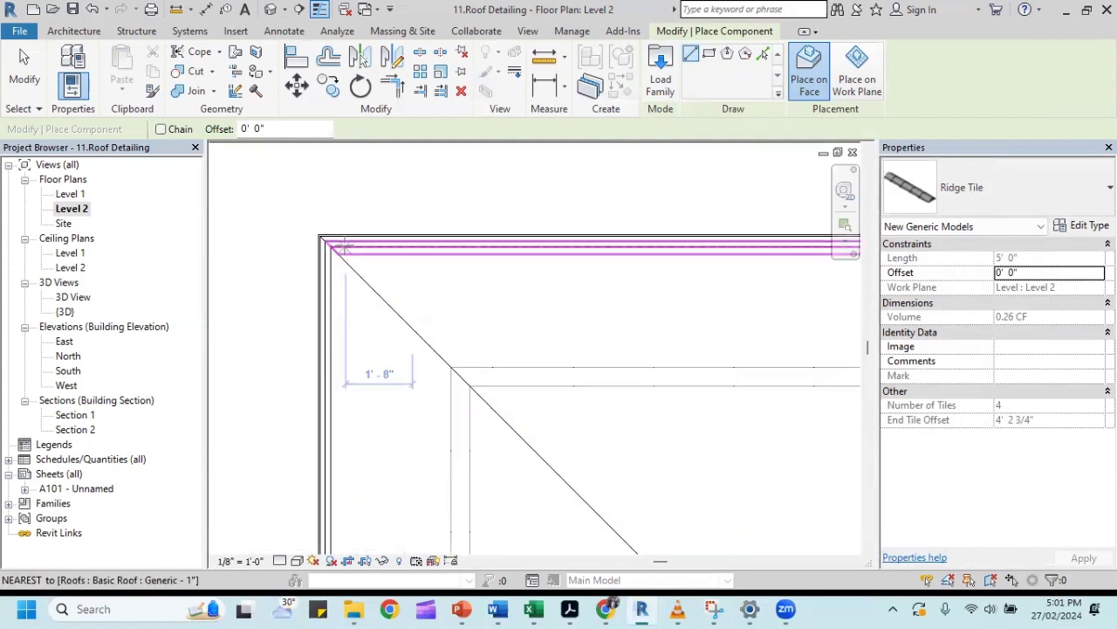
pyautogui.scroll(2, 347, 243)
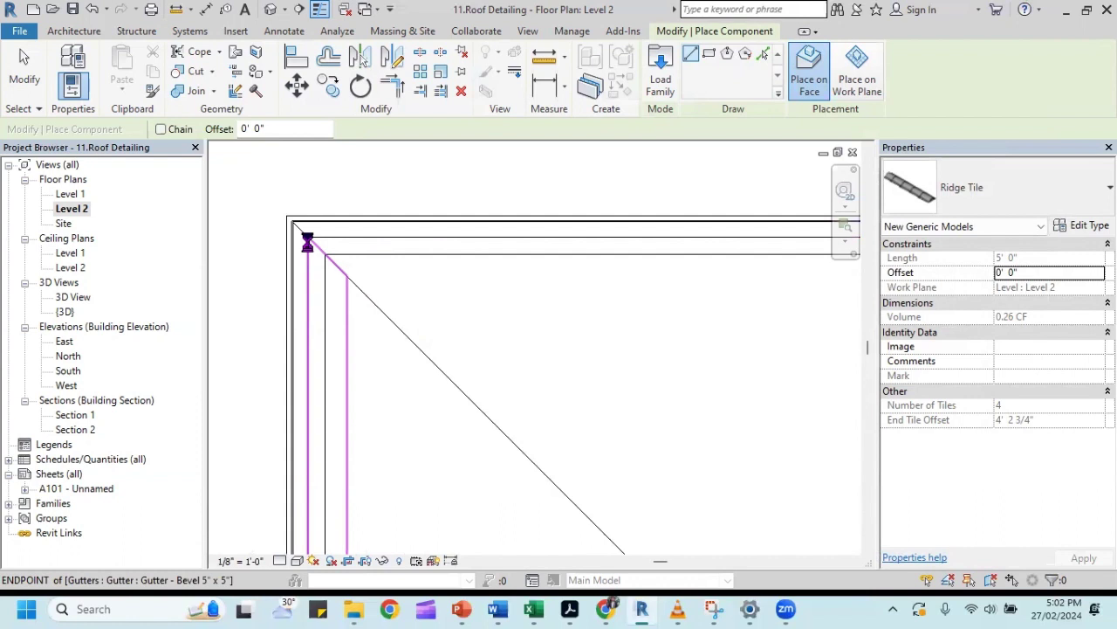
pyautogui.click(307, 242)
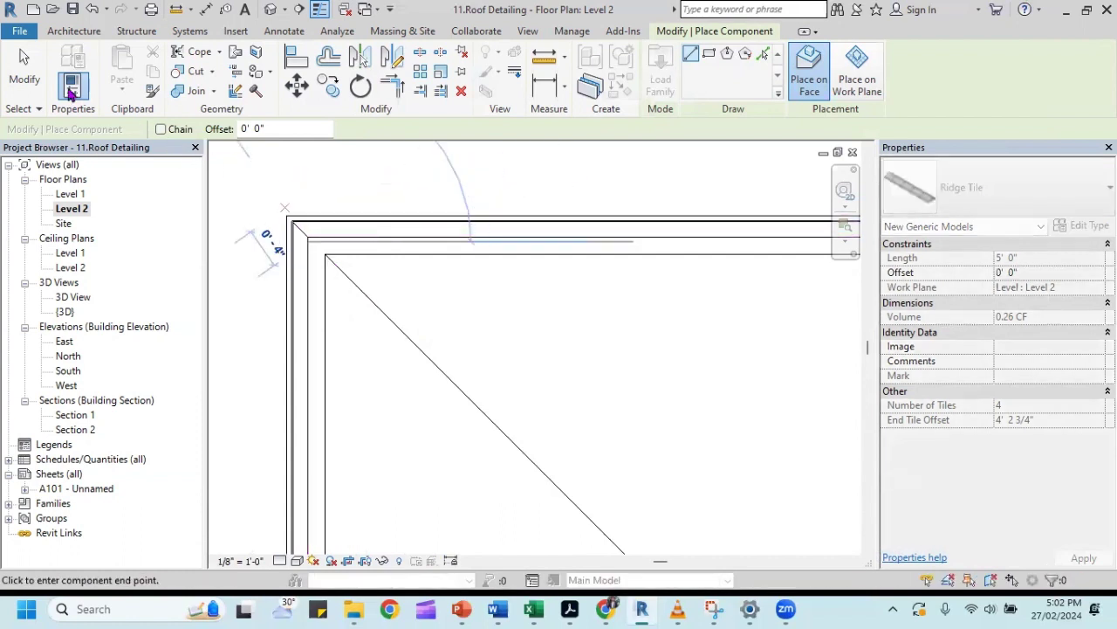
pyautogui.click(25, 66)
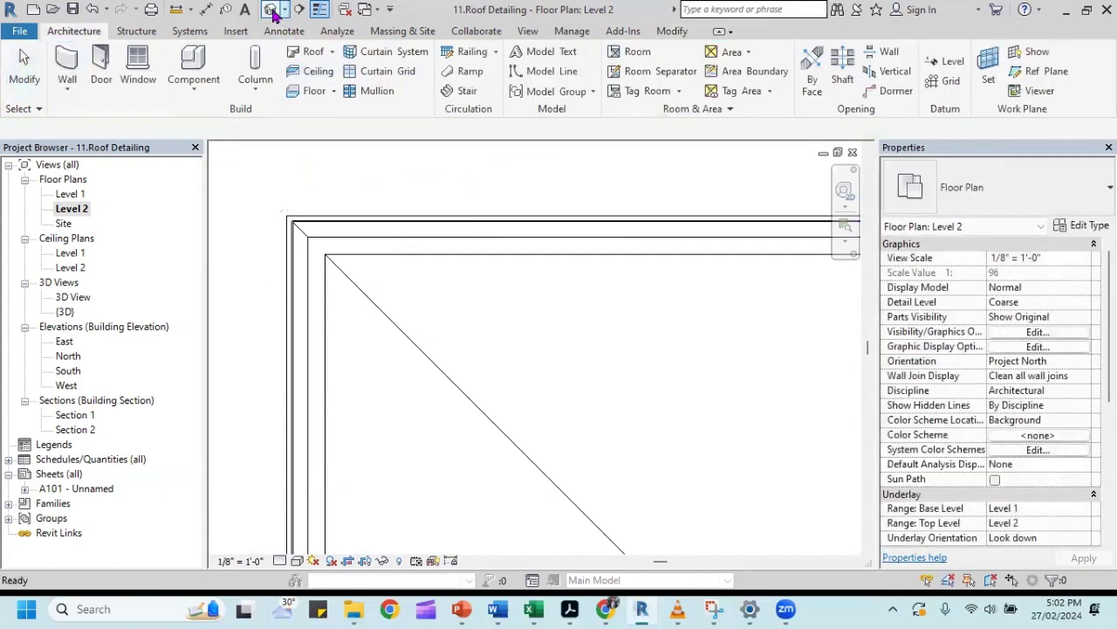
# Open the {3D} view and orbit to inspect the roof rafters and fascia from below and the side.
pyautogui.click(272, 9)
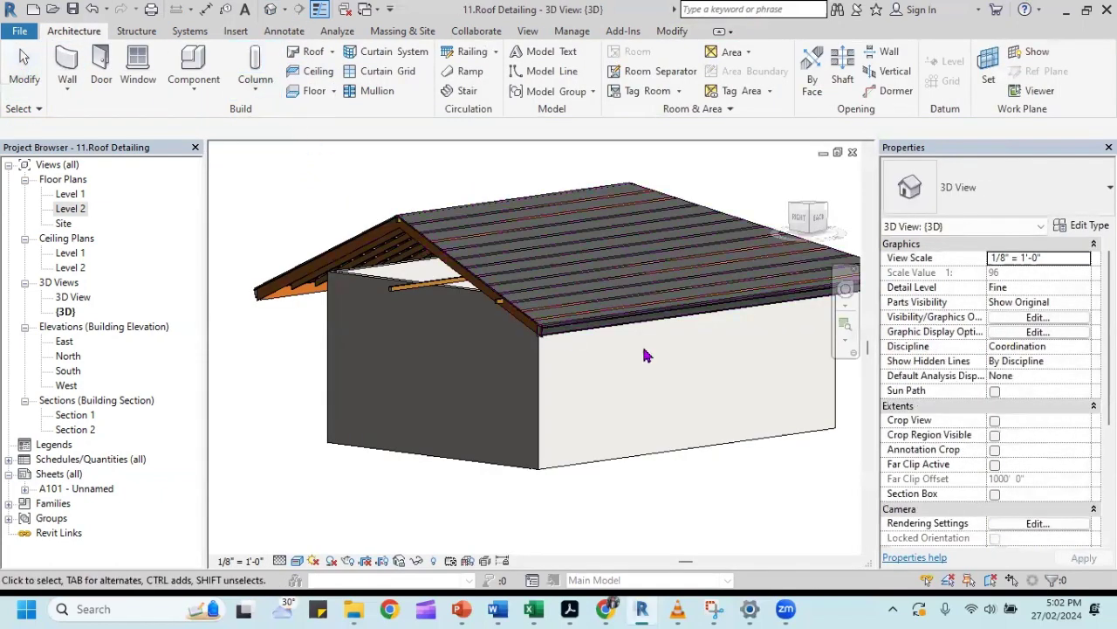
pyautogui.moveTo(658, 343)
pyautogui.keyDown('shift'); pyautogui.mouseDown(button='middle')
pyautogui.moveTo(303, 327)
pyautogui.moveTo(300, 346)
pyautogui.moveTo(274, 289)
pyautogui.moveTo(242, 277)
pyautogui.moveTo(641, 372)
pyautogui.moveTo(587, 385)
pyautogui.moveTo(532, 357)
pyautogui.moveTo(626, 215)
pyautogui.moveTo(733, 262)
pyautogui.moveTo(803, 369)
pyautogui.moveTo(541, 358)
pyautogui.mouseUp(button='middle'); pyautogui.keyUp('shift')
pyautogui.moveTo(282, 352)
pyautogui.keyDown('shift'); pyautogui.mouseDown(button='middle')
pyautogui.moveTo(584, 374)
pyautogui.moveTo(668, 355)
pyautogui.mouseUp(button='middle'); pyautogui.keyUp('shift')
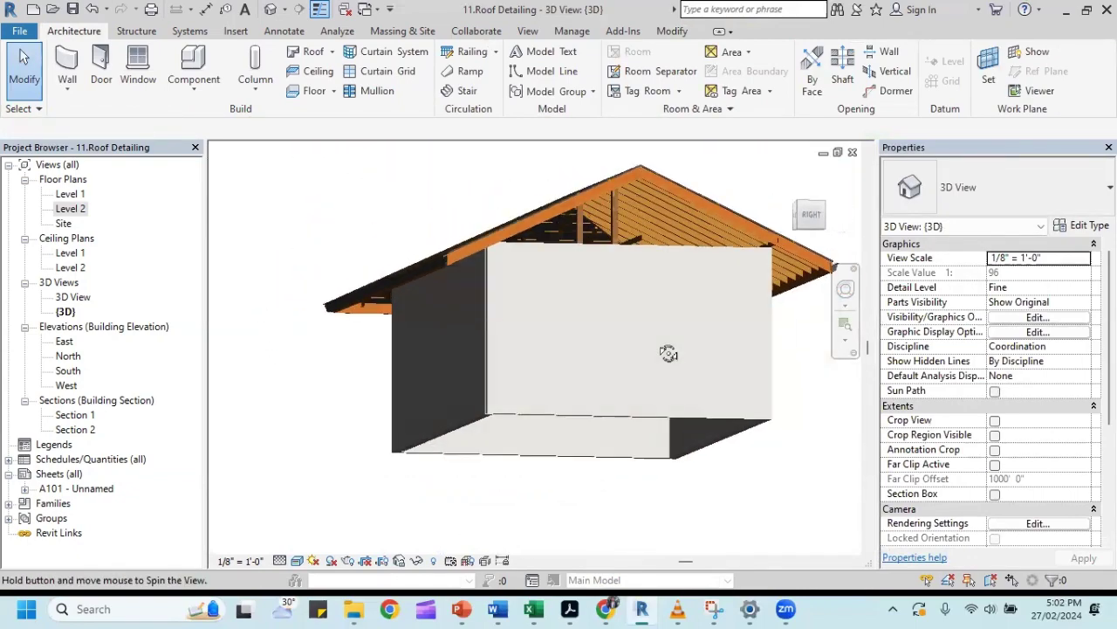
# Open the Level 2 floor plan and zoom out to center the whole roof outline.
pyautogui.doubleClick(83, 211)
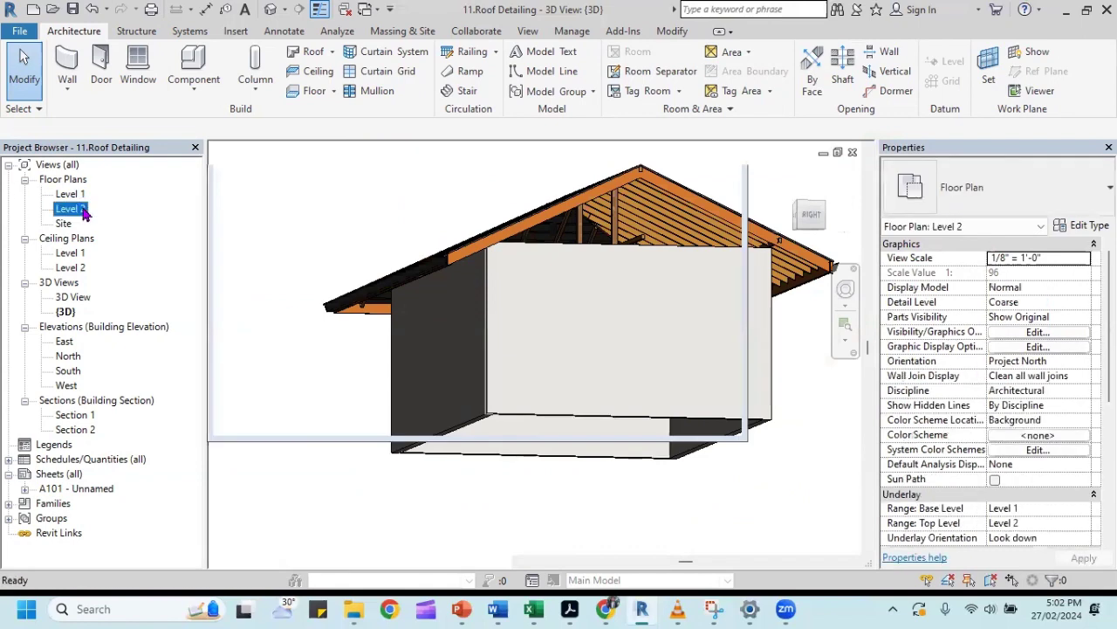
pyautogui.scroll(-1, 538, 275)
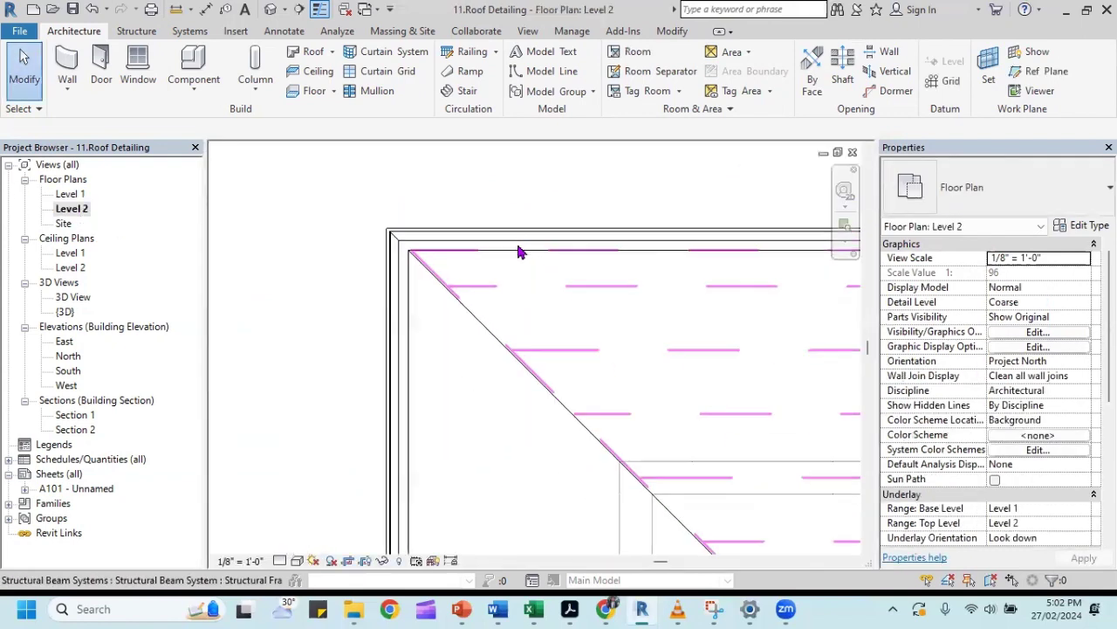
pyautogui.scroll(-2, 541, 266)
pyautogui.scroll(-1, 543, 260)
pyautogui.scroll(-1, 545, 254)
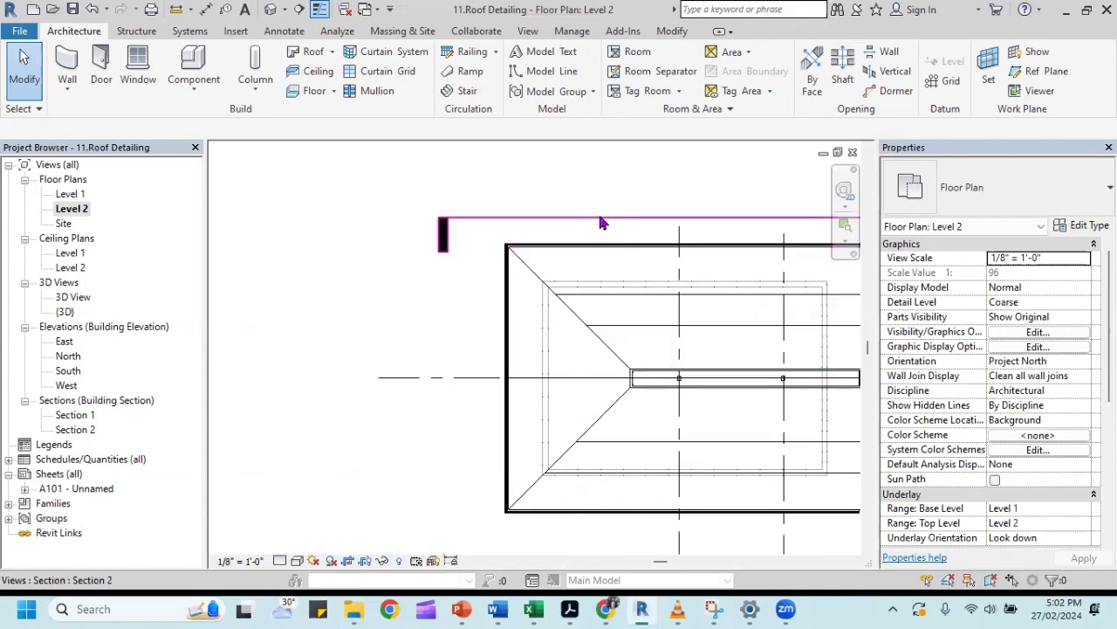
pyautogui.moveTo(598, 212); pyautogui.dragTo(403, 198, button='middle')
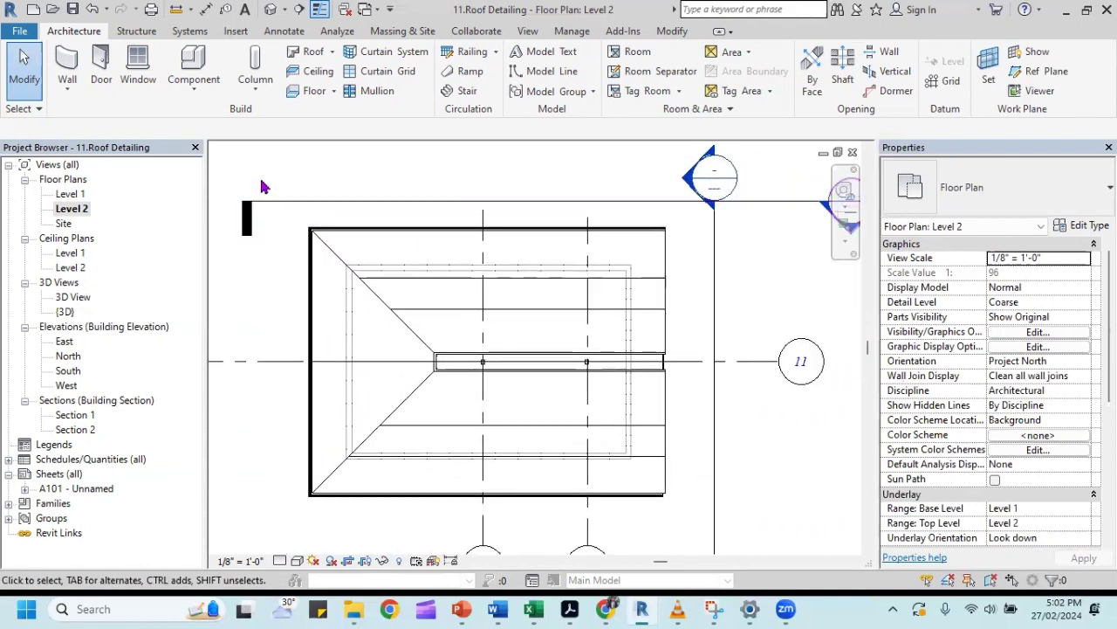
# Window-select the roof and beams, review the categories in Filter, then cancel and deselect.
pyautogui.moveTo(266, 171); pyautogui.dragTo(708, 509)
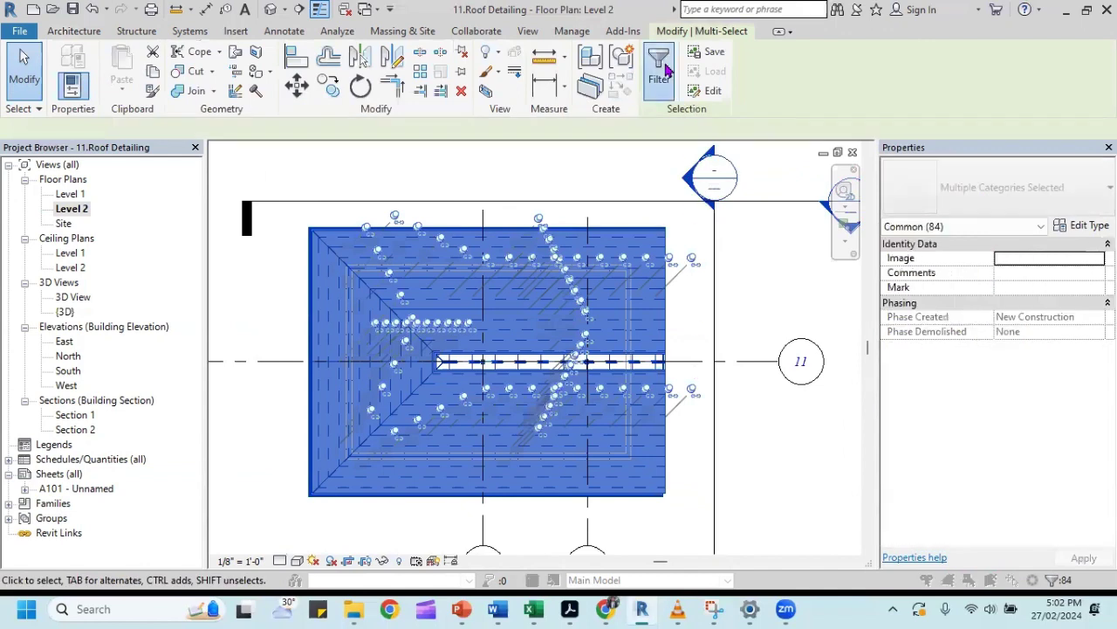
pyautogui.click(662, 68)
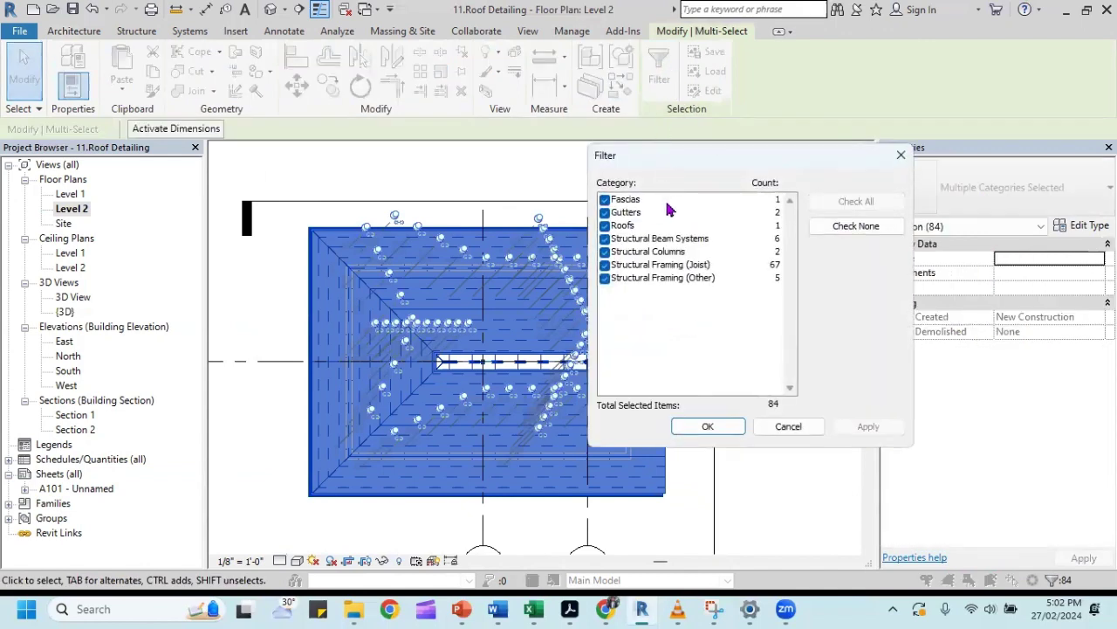
pyautogui.click(815, 428)
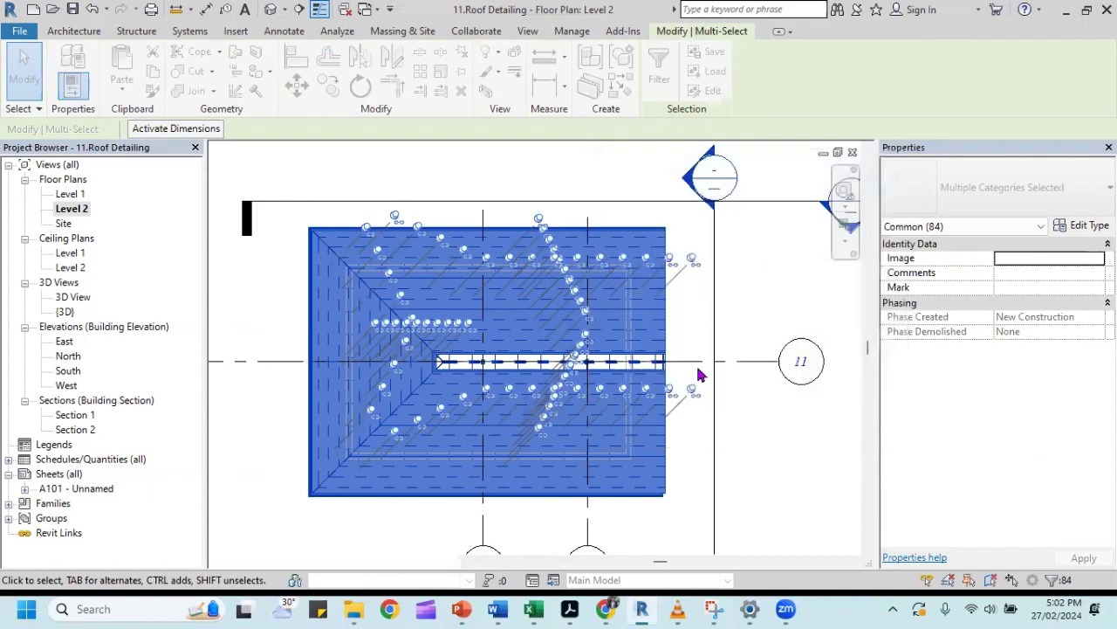
pyautogui.click(414, 184)
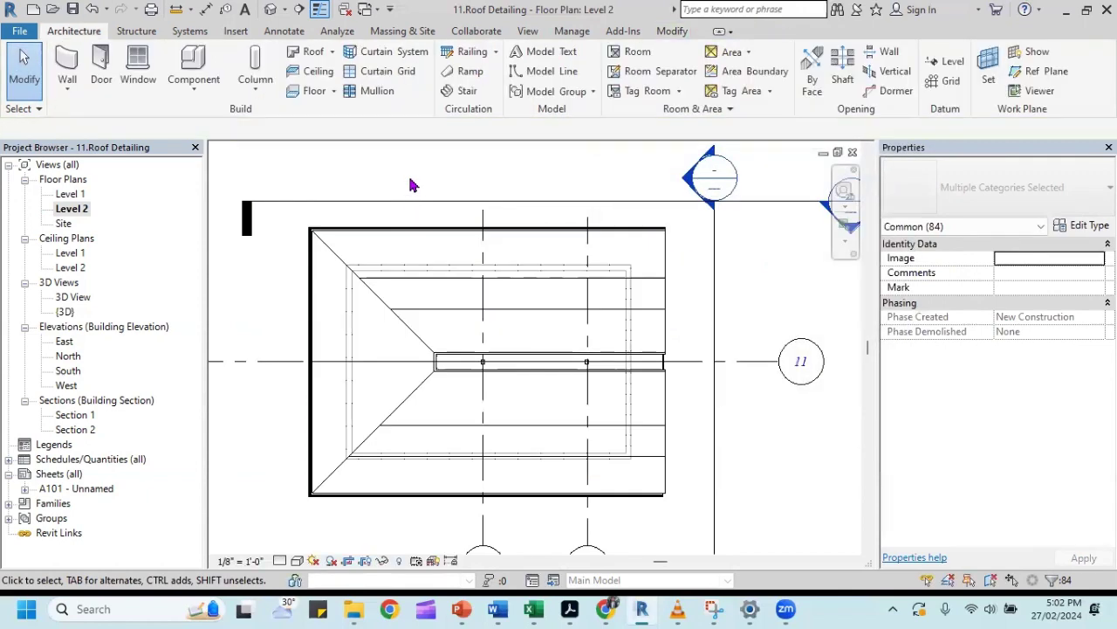
# Start Component placement and pick the Downspout_-_Parametric_5251 (1) : 12' type.
pyautogui.click(194, 66)
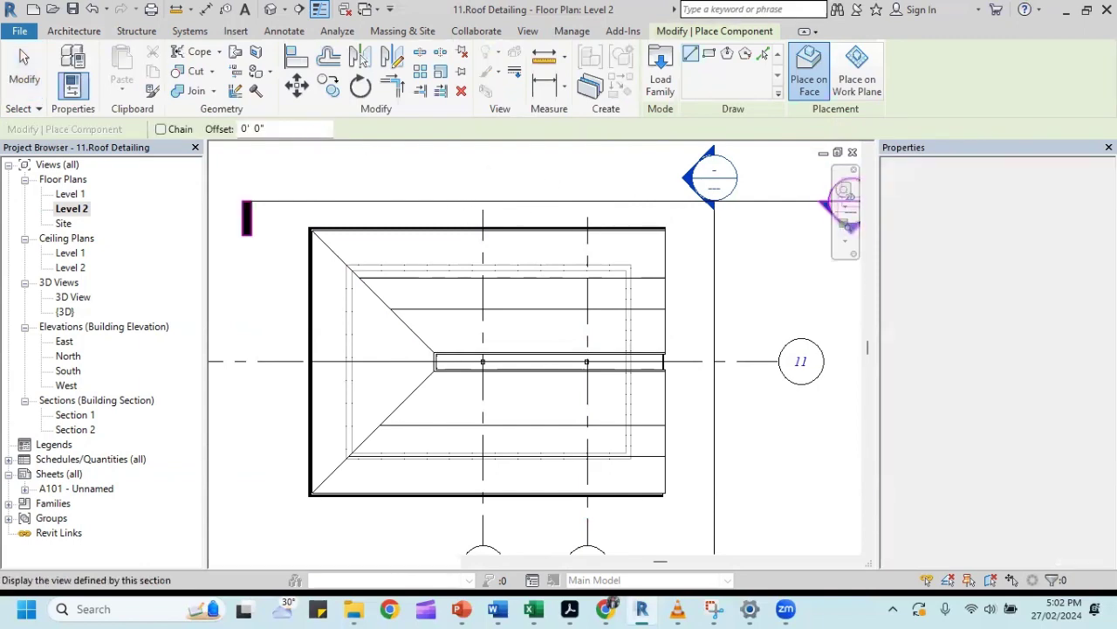
pyautogui.scroll(-1, 1020, 358)
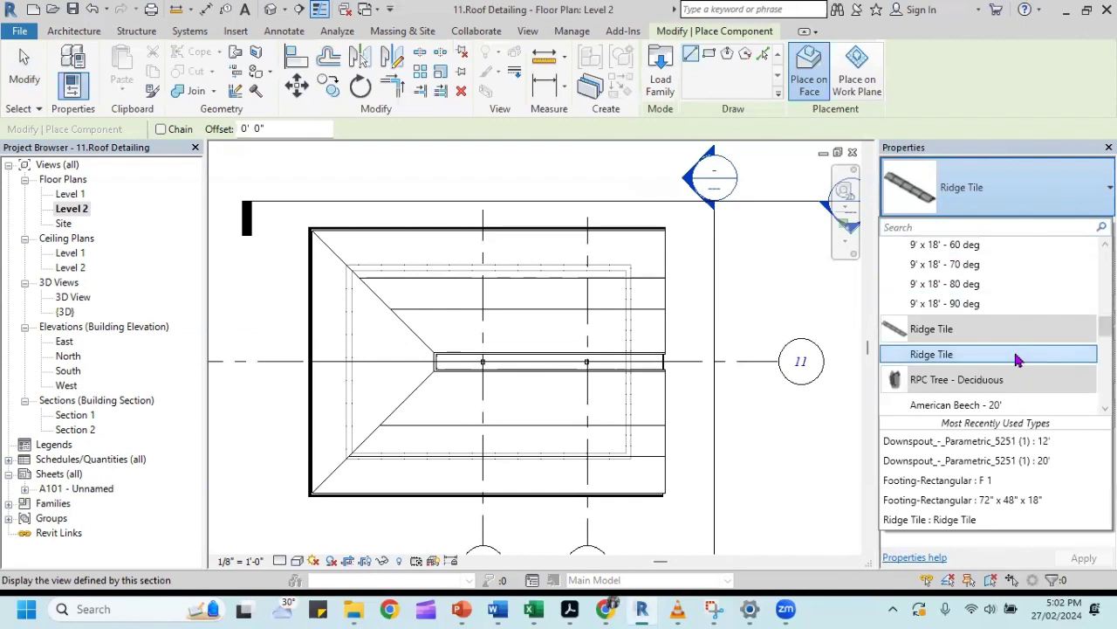
pyautogui.scroll(-1, 1020, 358)
pyautogui.scroll(-1, 1017, 356)
pyautogui.scroll(-3, 1013, 352)
pyautogui.scroll(-2, 1013, 351)
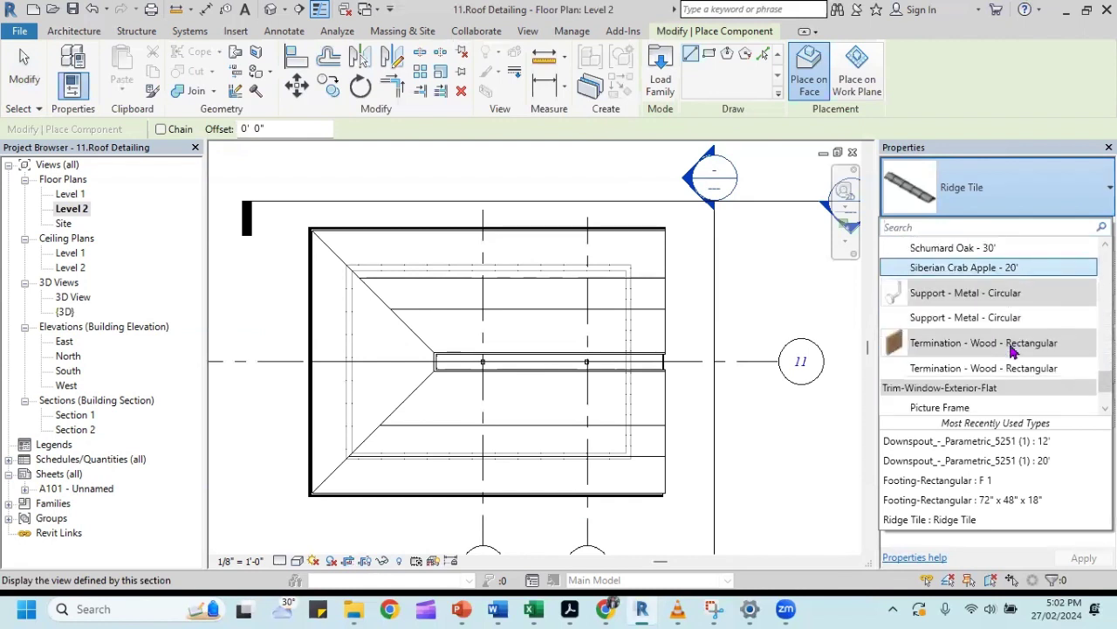
pyautogui.scroll(-1, 1014, 348)
pyautogui.scroll(-1, 1016, 346)
pyautogui.scroll(2, 1016, 344)
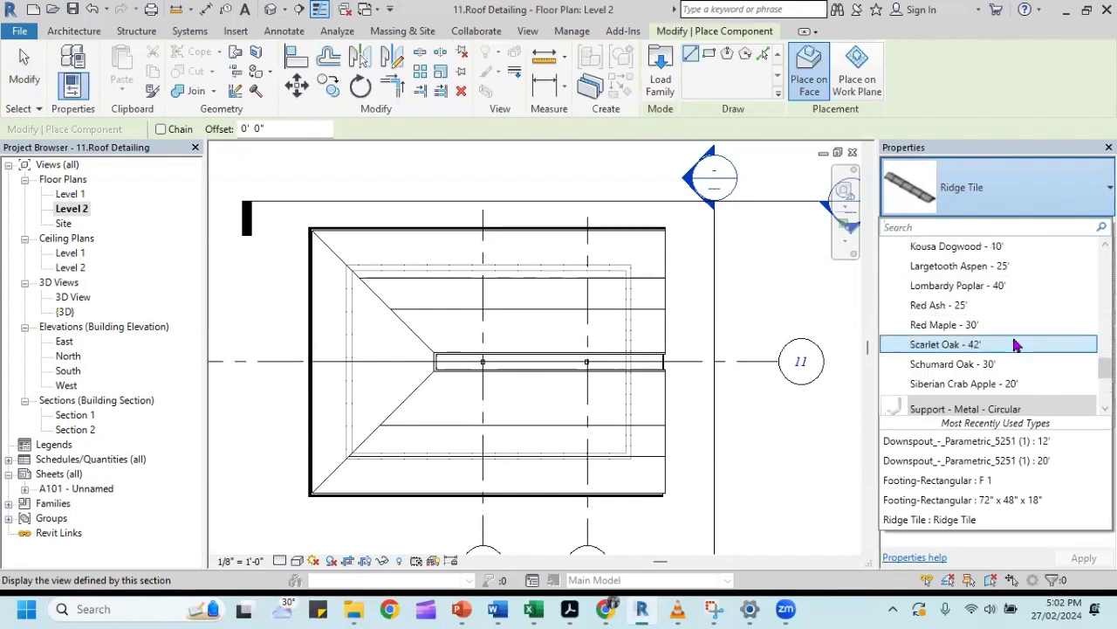
pyautogui.scroll(2, 1016, 336)
pyautogui.scroll(2, 1015, 327)
pyautogui.scroll(2, 1015, 325)
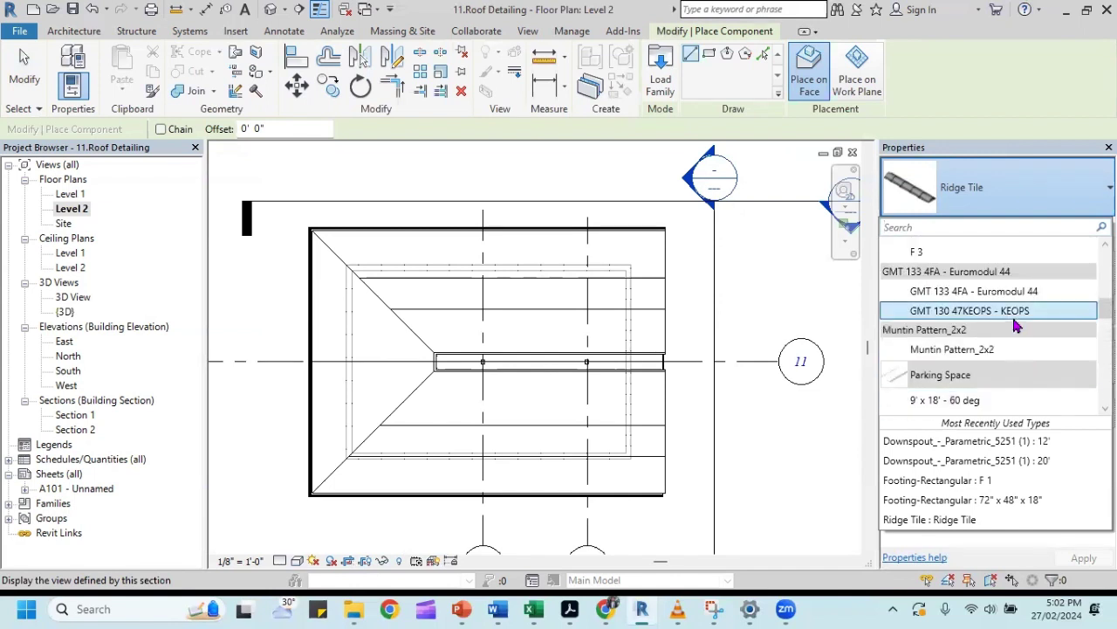
pyautogui.scroll(2, 1016, 325)
pyautogui.scroll(3, 1015, 324)
pyautogui.scroll(3, 1015, 325)
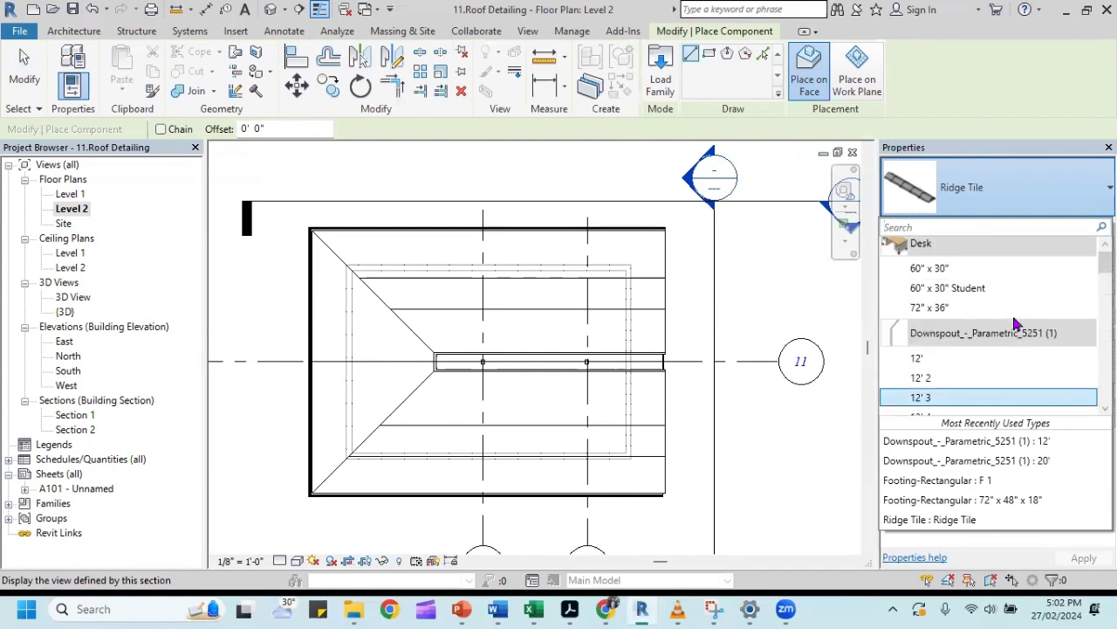
pyautogui.scroll(1, 1016, 325)
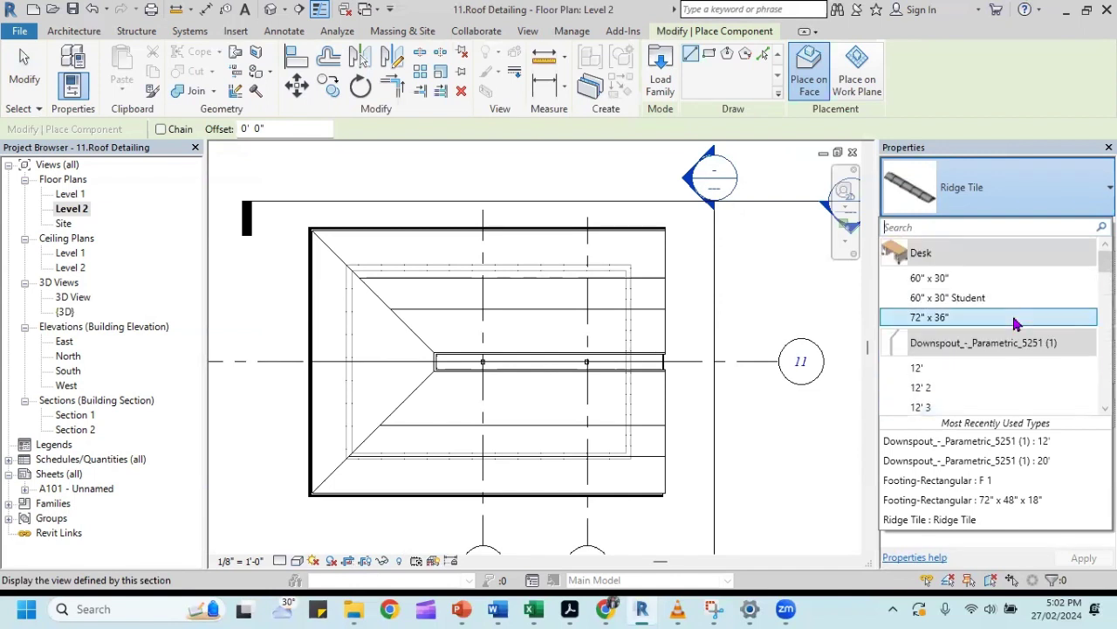
pyautogui.click(936, 373)
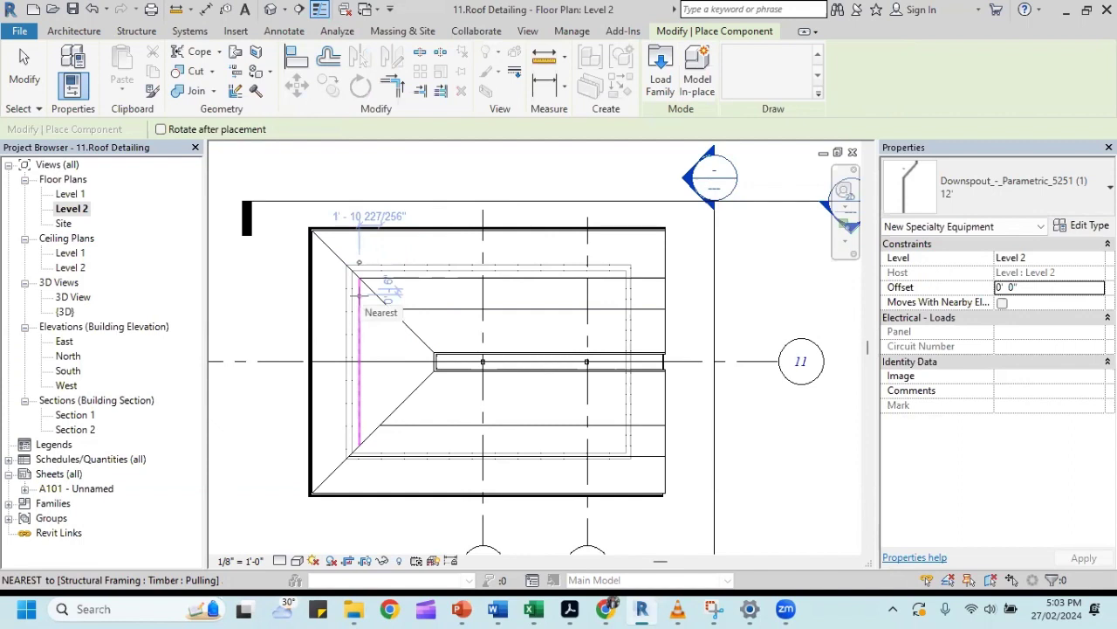
# Place the 12' downspout at the left corner of the upper eave, then switch to {3D}.
pyautogui.scroll(1, 353, 295)
pyautogui.scroll(2, 352, 295)
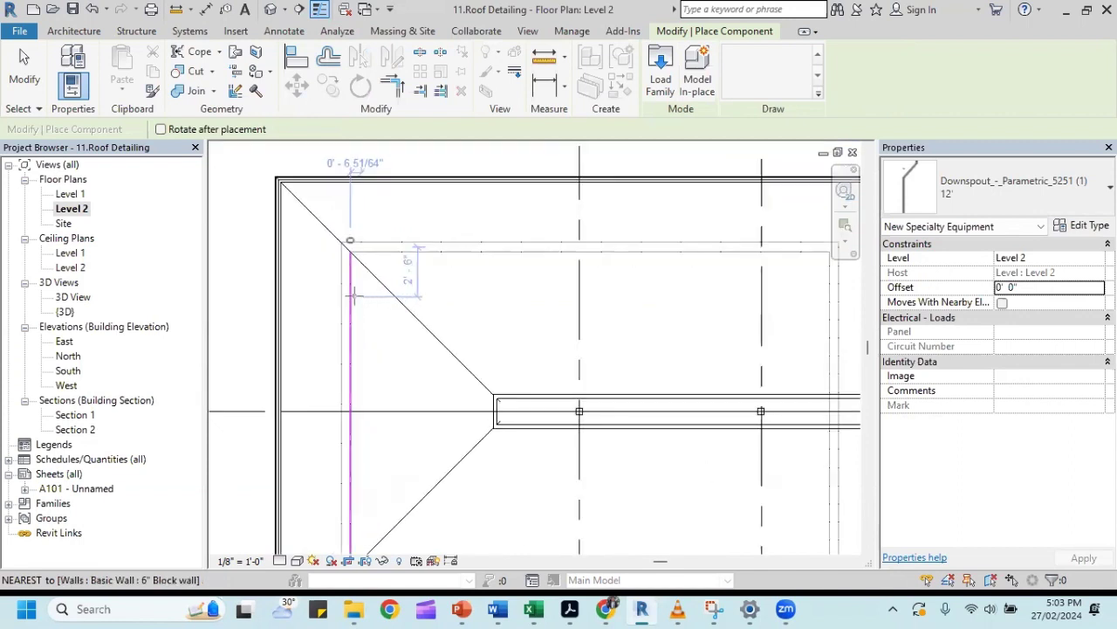
pyautogui.scroll(1, 353, 295)
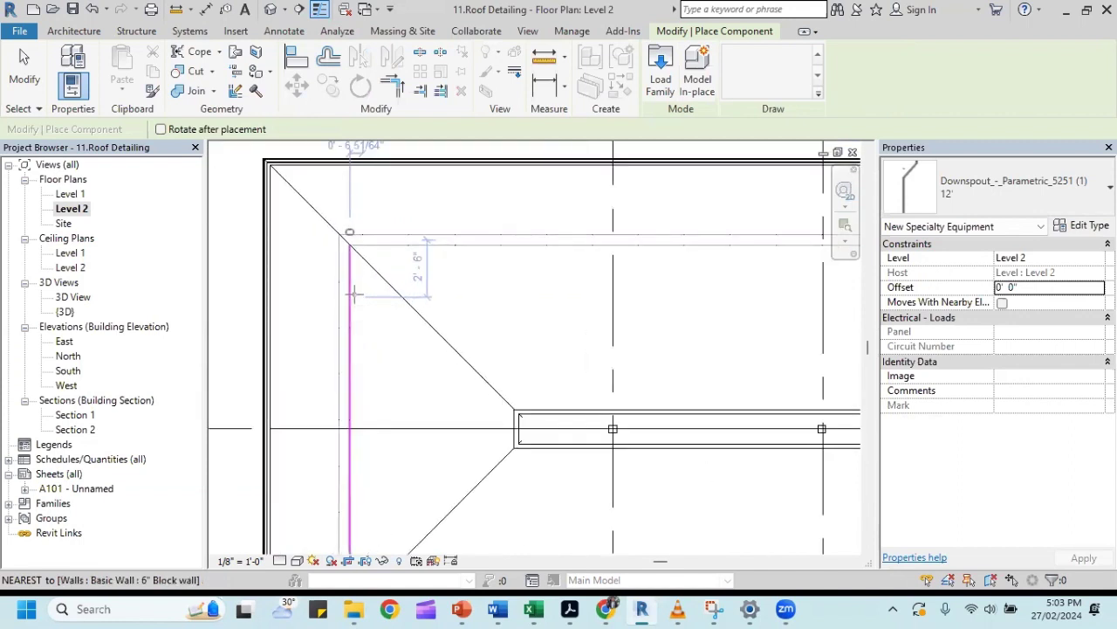
pyautogui.scroll(1, 355, 294)
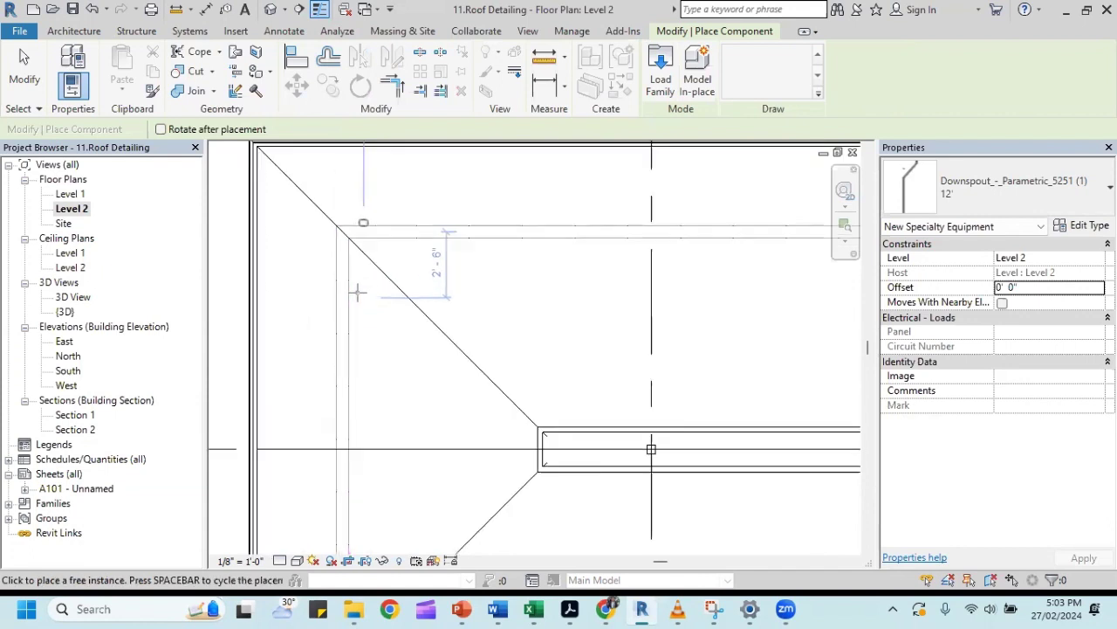
pyautogui.scroll(2, 355, 294)
pyautogui.scroll(1, 356, 295)
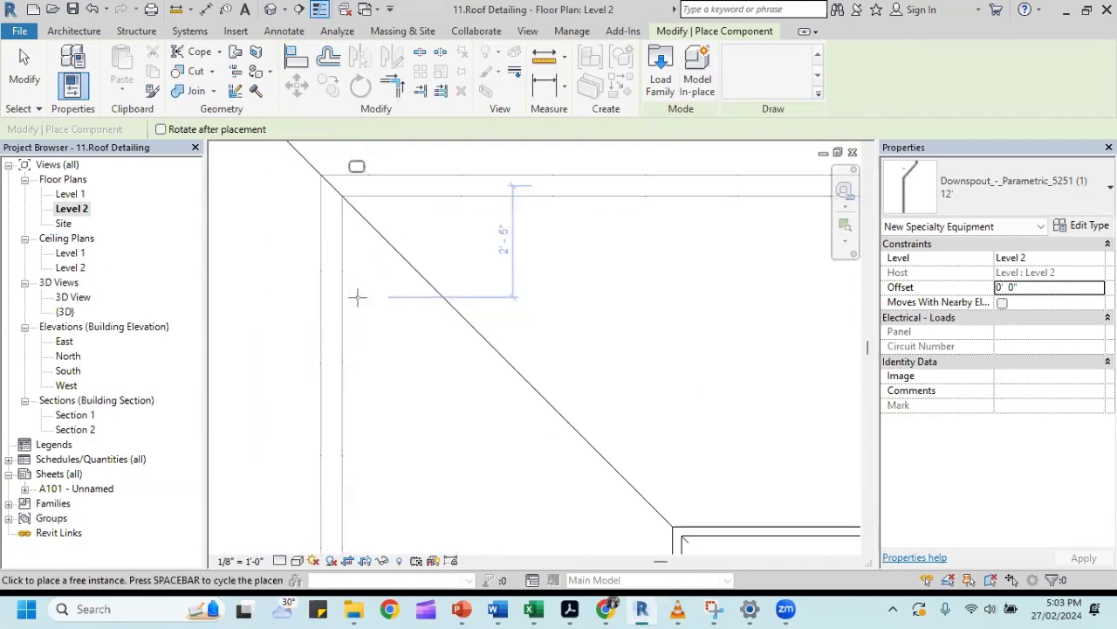
pyautogui.click(357, 300)
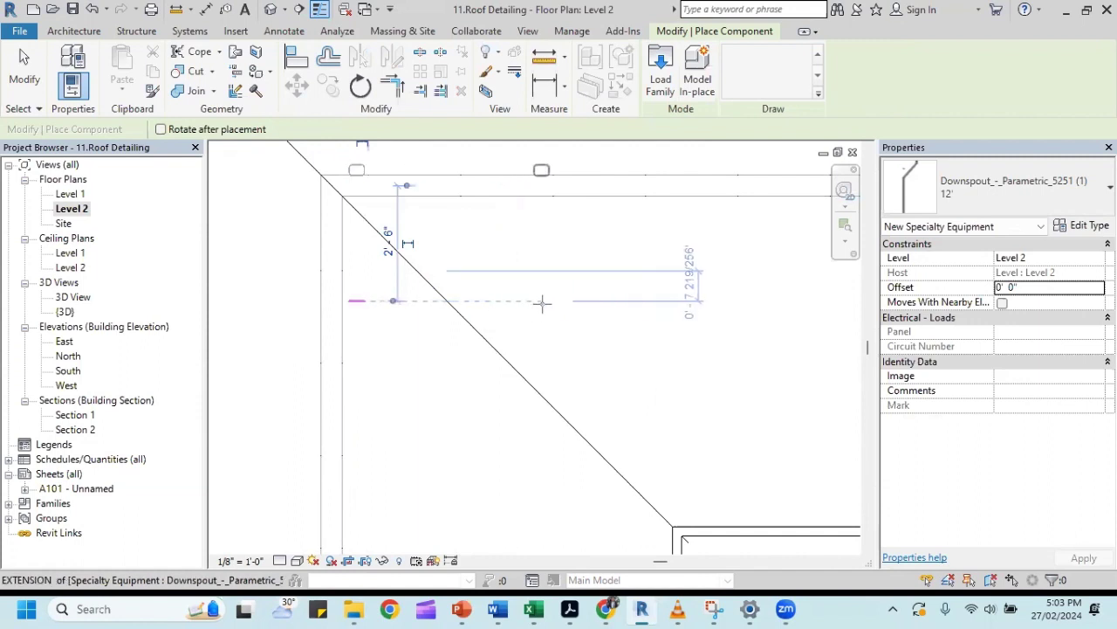
pyautogui.scroll(-1, 541, 303)
pyautogui.click(269, 10)
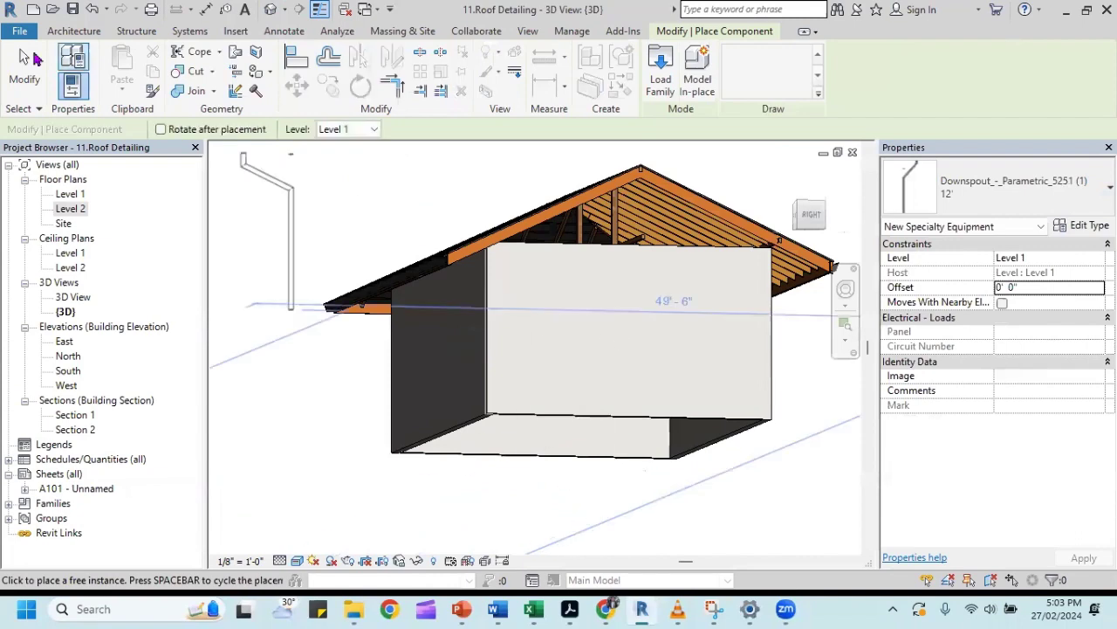
# End downspout placement and orbit the 3D view to check the downspout on the wall corner.
pyautogui.press('Escape')
pyautogui.press('Escape')
pyautogui.moveTo(549, 270)
pyautogui.keyDown('shift'); pyautogui.mouseDown(button='middle')
pyautogui.moveTo(430, 273)
pyautogui.moveTo(471, 277)
pyautogui.mouseUp(button='middle'); pyautogui.keyUp('shift')
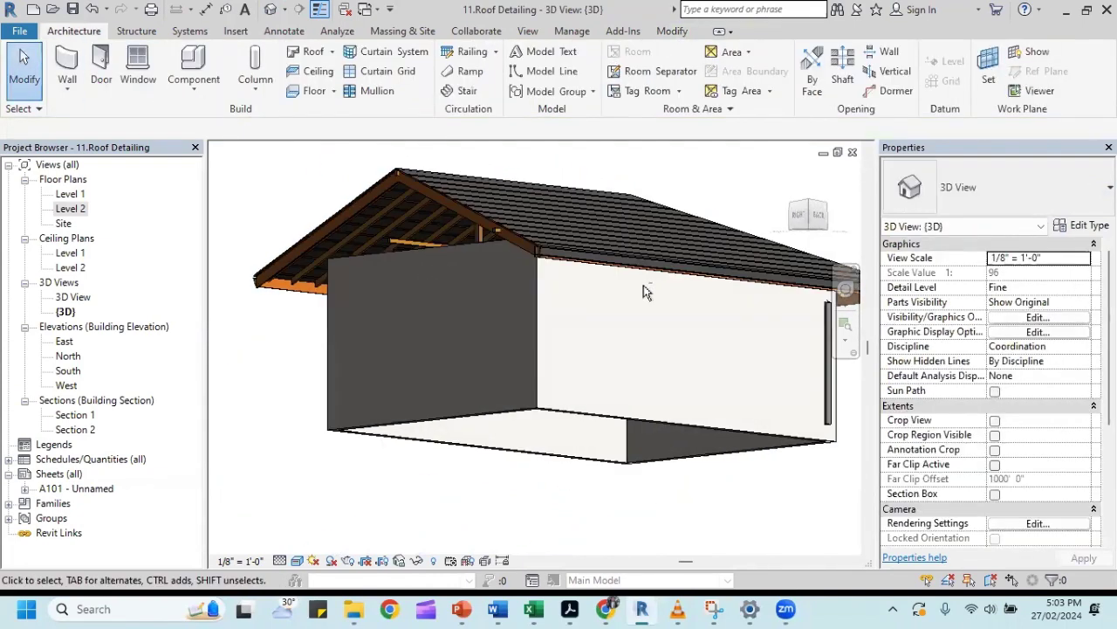
pyautogui.moveTo(760, 317)
pyautogui.keyDown('shift'); pyautogui.mouseDown(button='middle')
pyautogui.moveTo(453, 344)
pyautogui.moveTo(468, 304)
pyautogui.moveTo(456, 105)
pyautogui.moveTo(481, 233)
pyautogui.moveTo(511, 270)
pyautogui.moveTo(522, 253)
pyautogui.mouseUp(button='middle'); pyautogui.keyUp('shift')
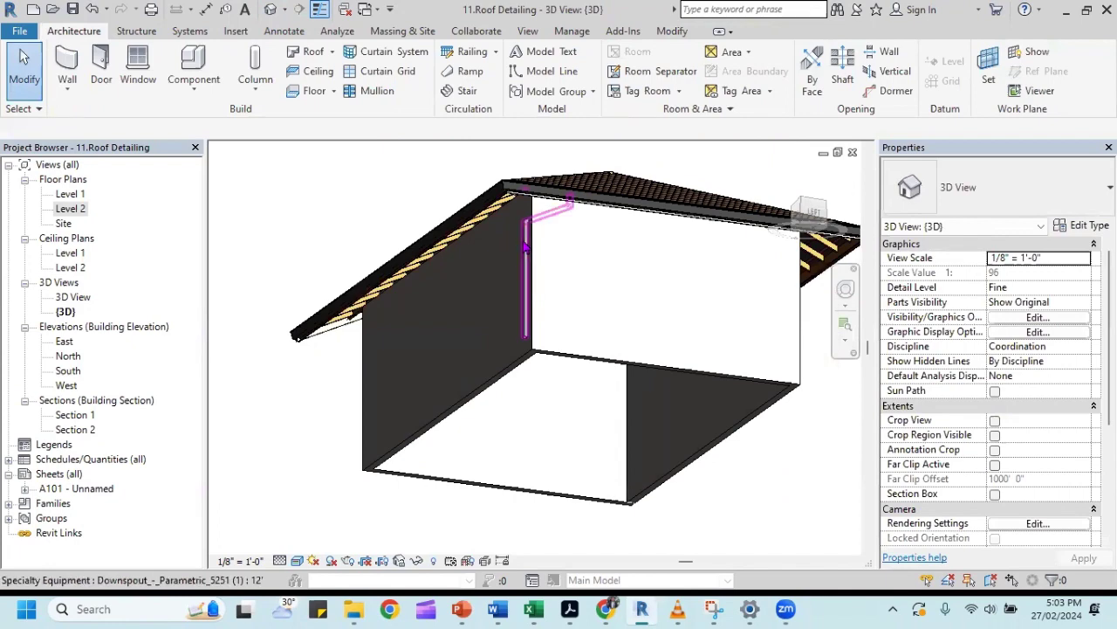
pyautogui.keyDown('shift'); pyautogui.moveTo(586, 257); pyautogui.dragTo(576, 319, button='middle'); pyautogui.keyUp('shift')
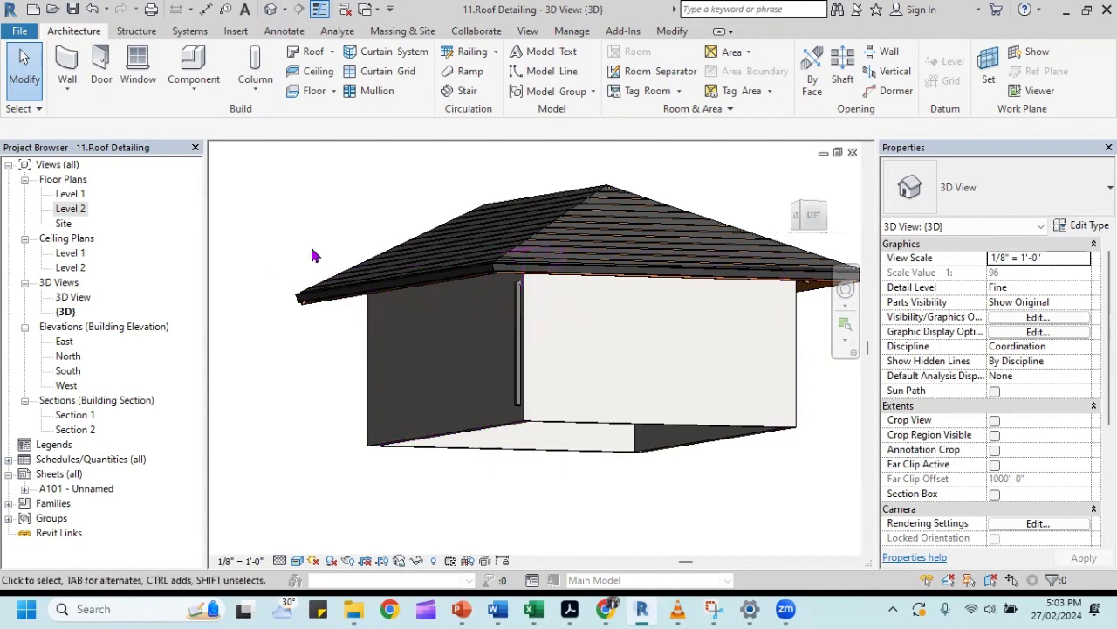
pyautogui.doubleClick(73, 213)
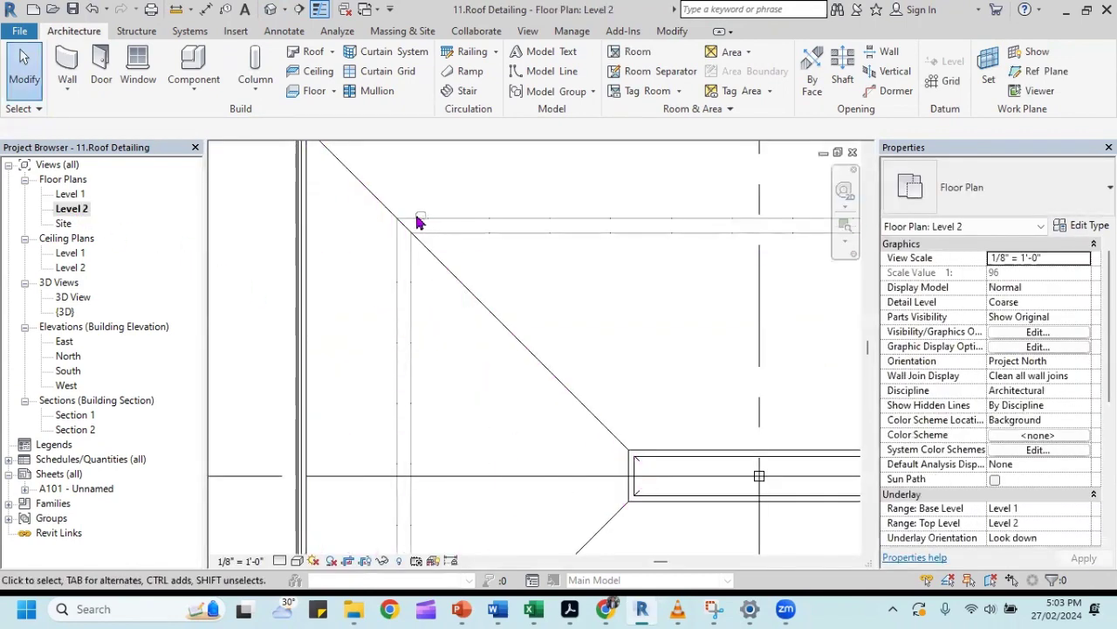
pyautogui.scroll(2, 441, 223)
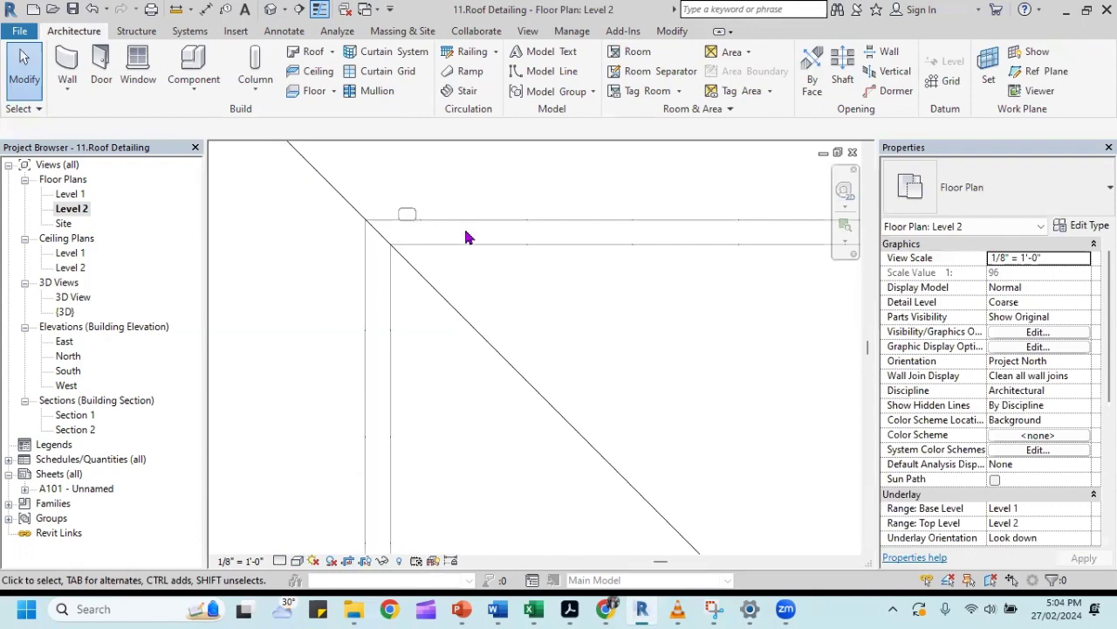
pyautogui.scroll(-2, 465, 237)
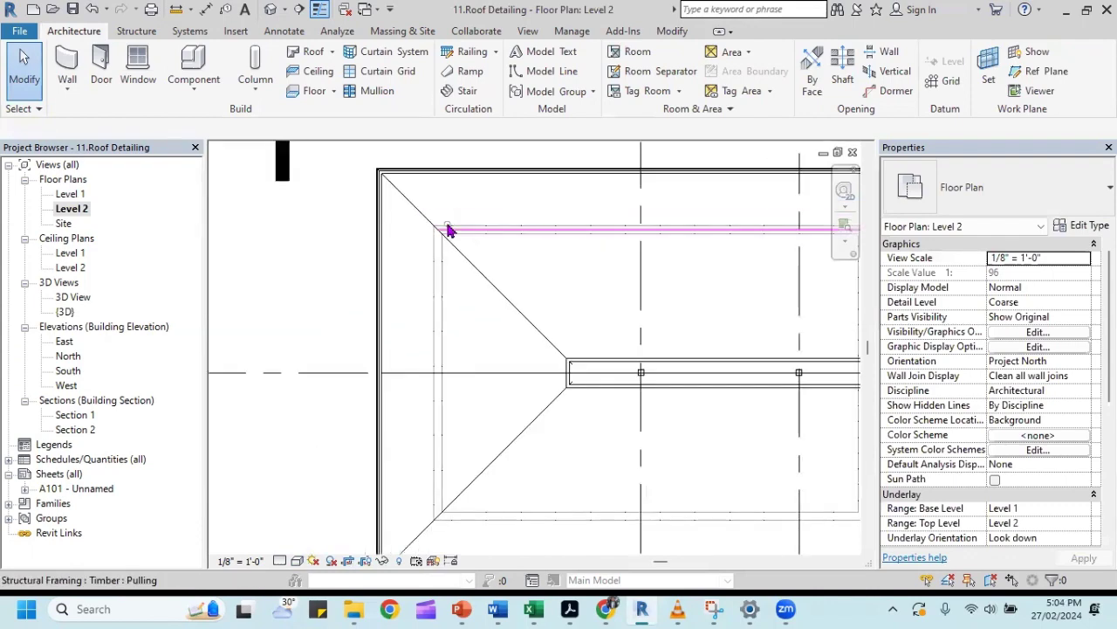
pyautogui.click(447, 230)
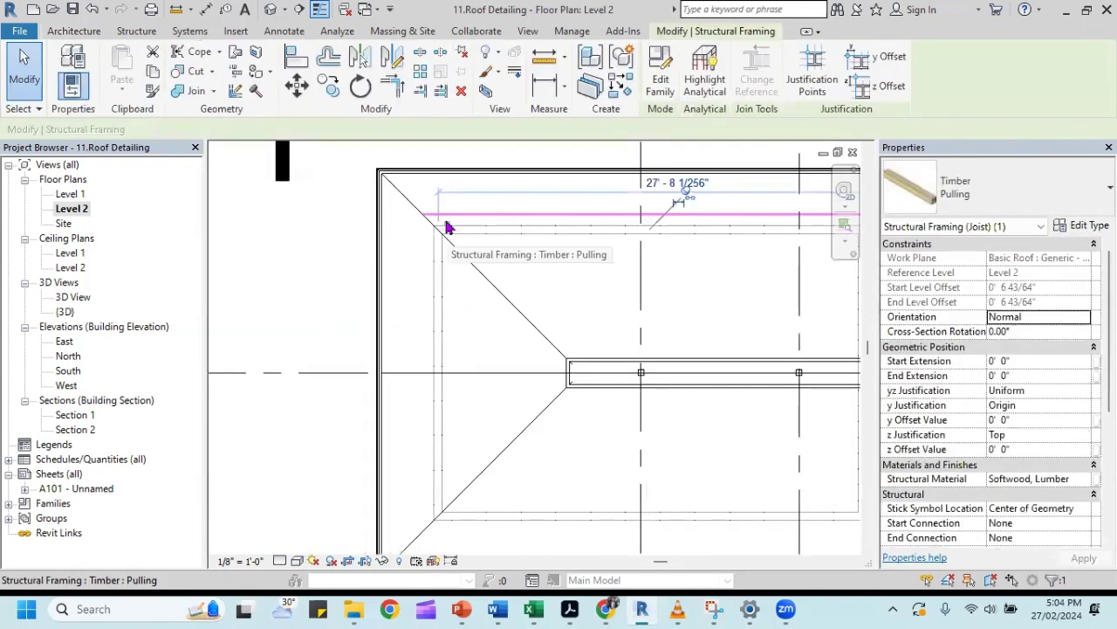
pyautogui.press('Escape')
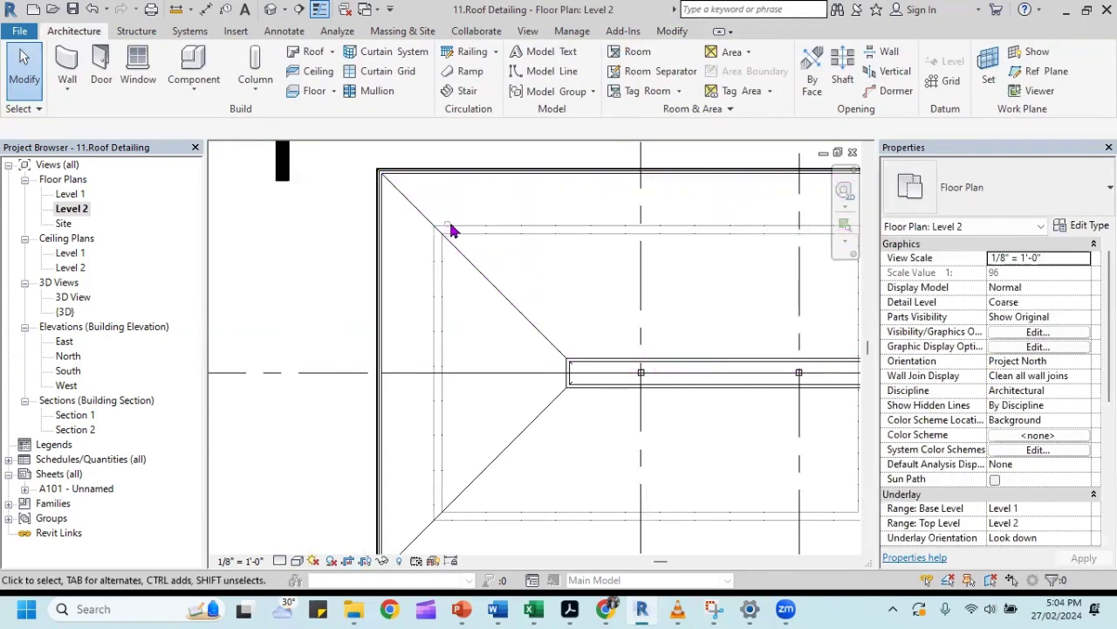
pyautogui.scroll(1, 451, 229)
pyautogui.scroll(1, 452, 230)
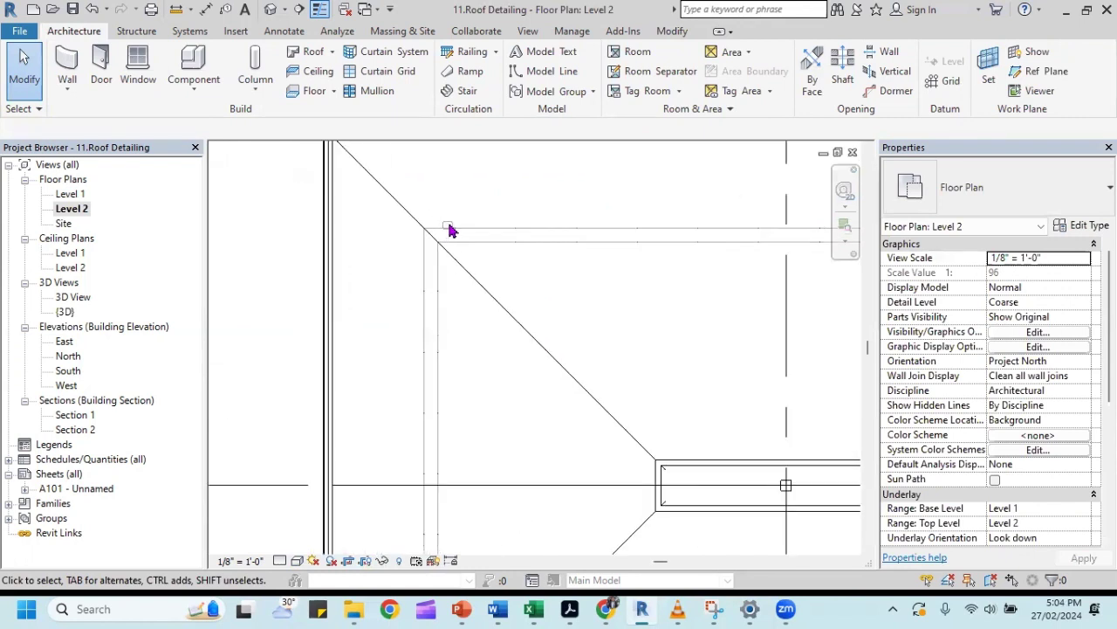
# Open the Level 1 floor plan and zoom to the hatched wall's outside corner.
pyautogui.doubleClick(85, 195)
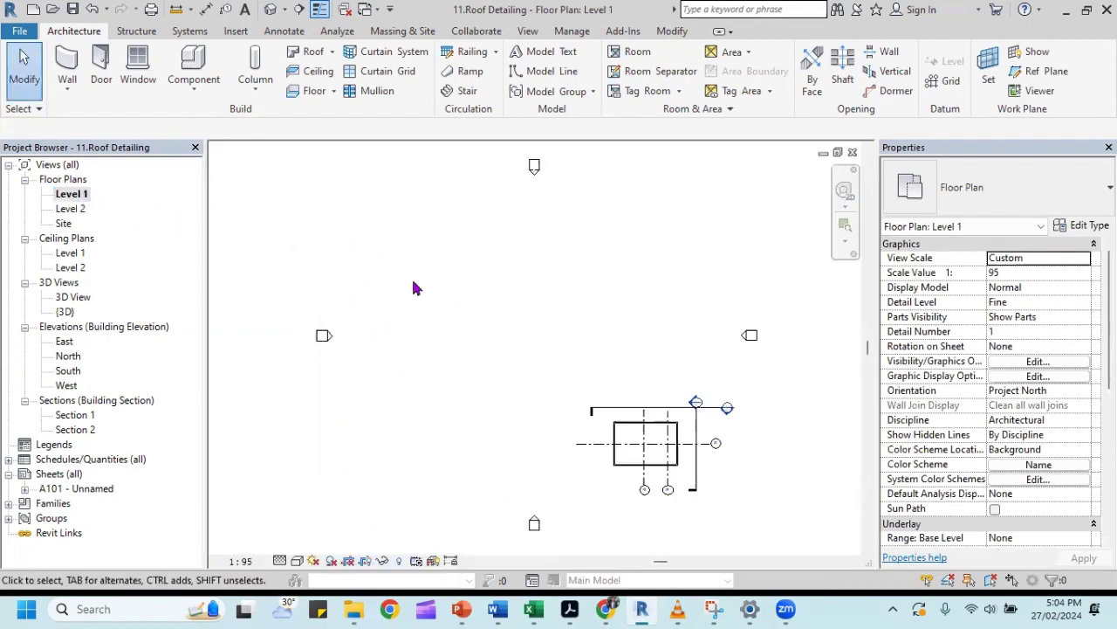
pyautogui.scroll(2, 689, 444)
pyautogui.scroll(2, 616, 392)
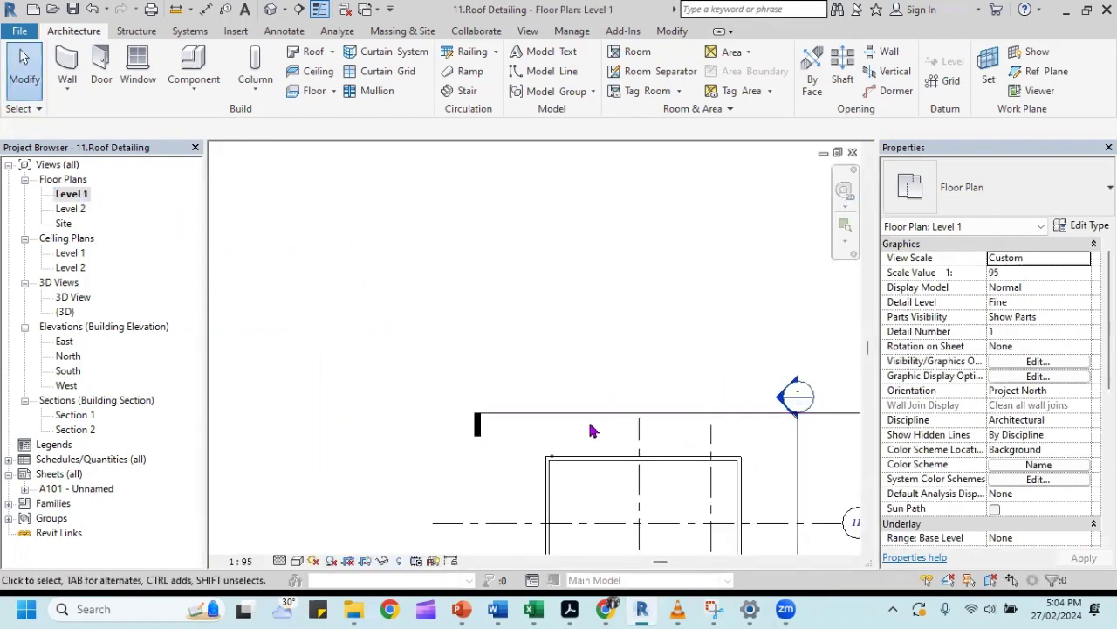
pyautogui.moveTo(594, 429); pyautogui.dragTo(586, 305, button='middle')
pyautogui.scroll(2, 568, 332)
pyautogui.scroll(2, 568, 326)
pyautogui.scroll(3, 465, 290)
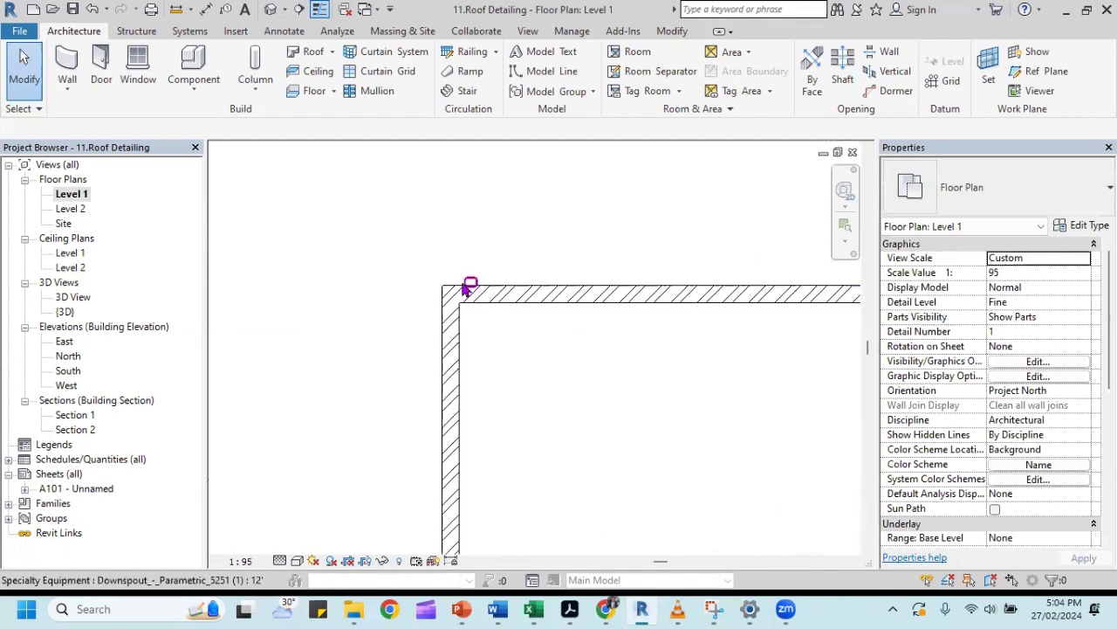
# Select the 12' downspout sitting just outside the wall corner.
pyautogui.click(470, 286)
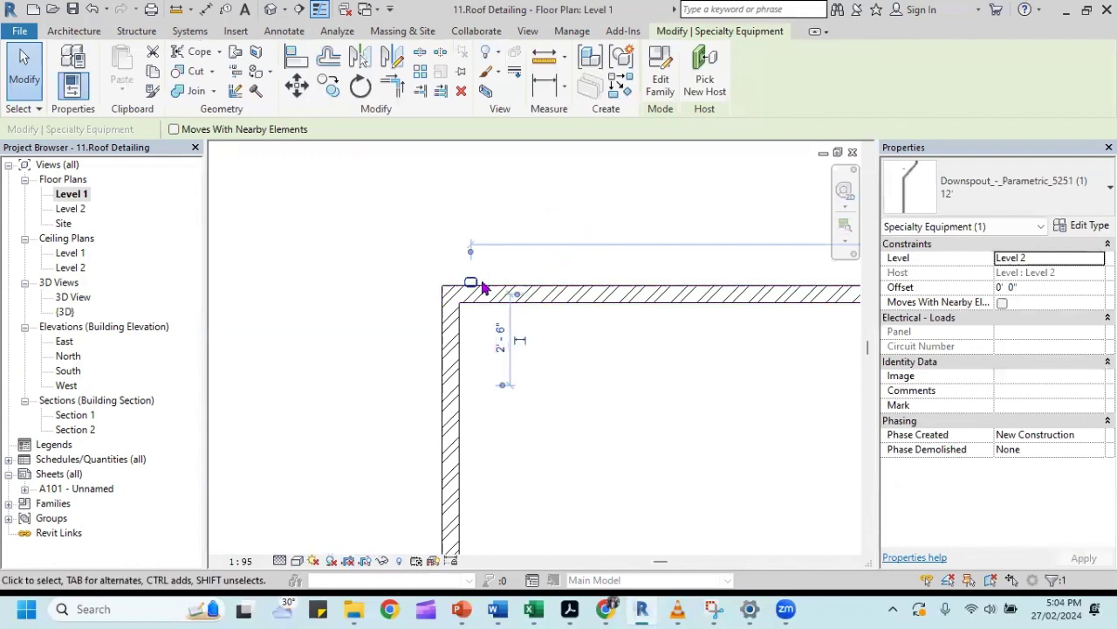
pyautogui.scroll(2, 493, 320)
pyautogui.scroll(1, 498, 296)
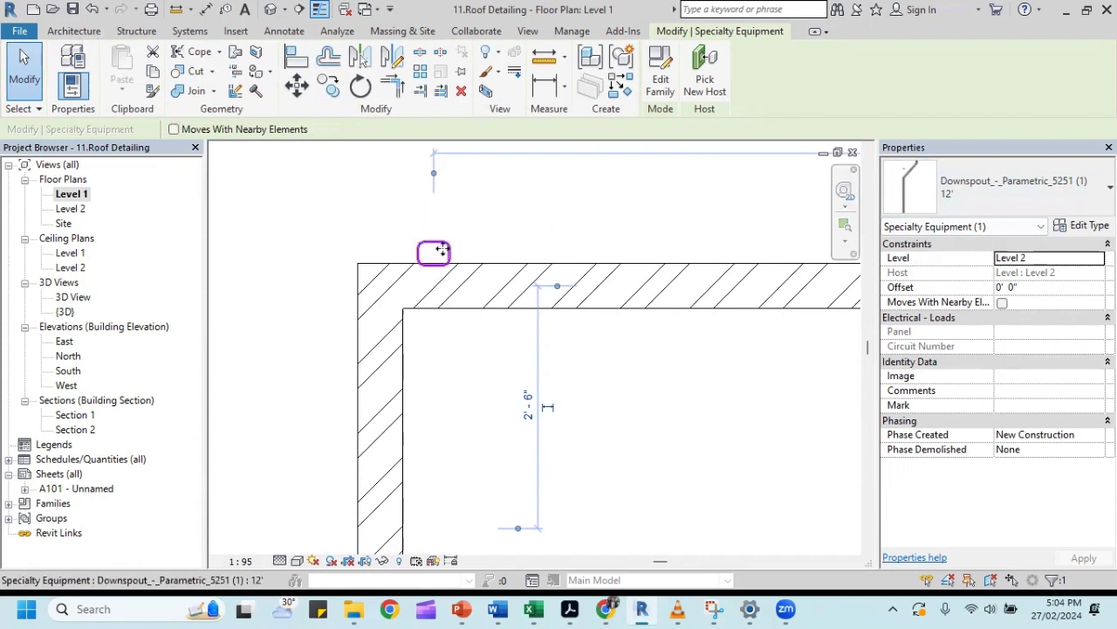
pyautogui.scroll(-2, 569, 212)
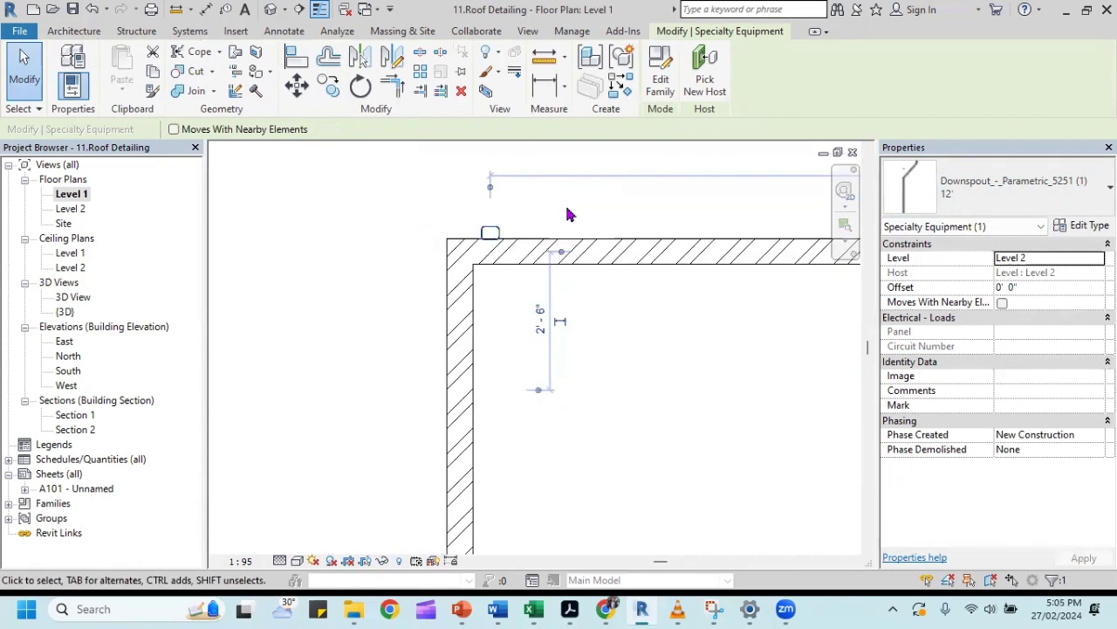
pyautogui.click(394, 207)
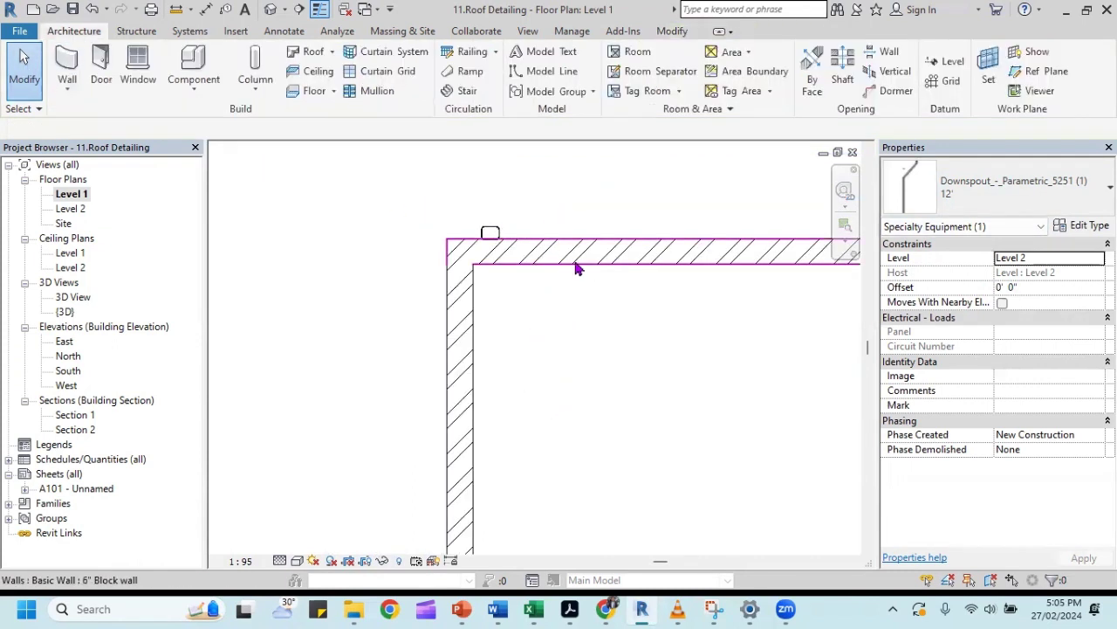
pyautogui.click(492, 233)
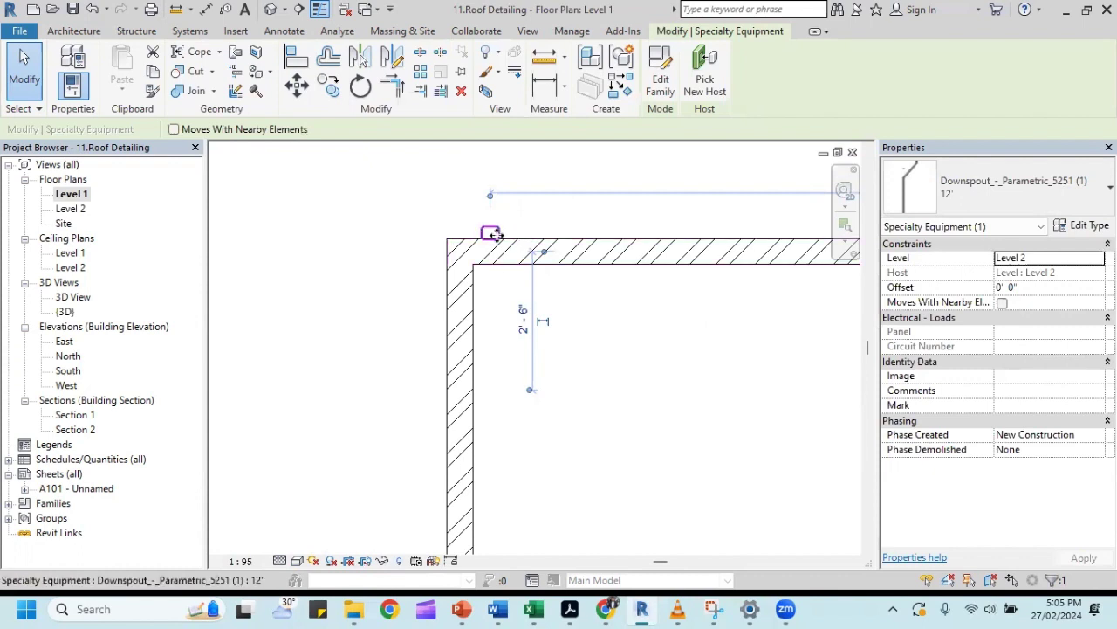
pyautogui.scroll(2, 495, 231)
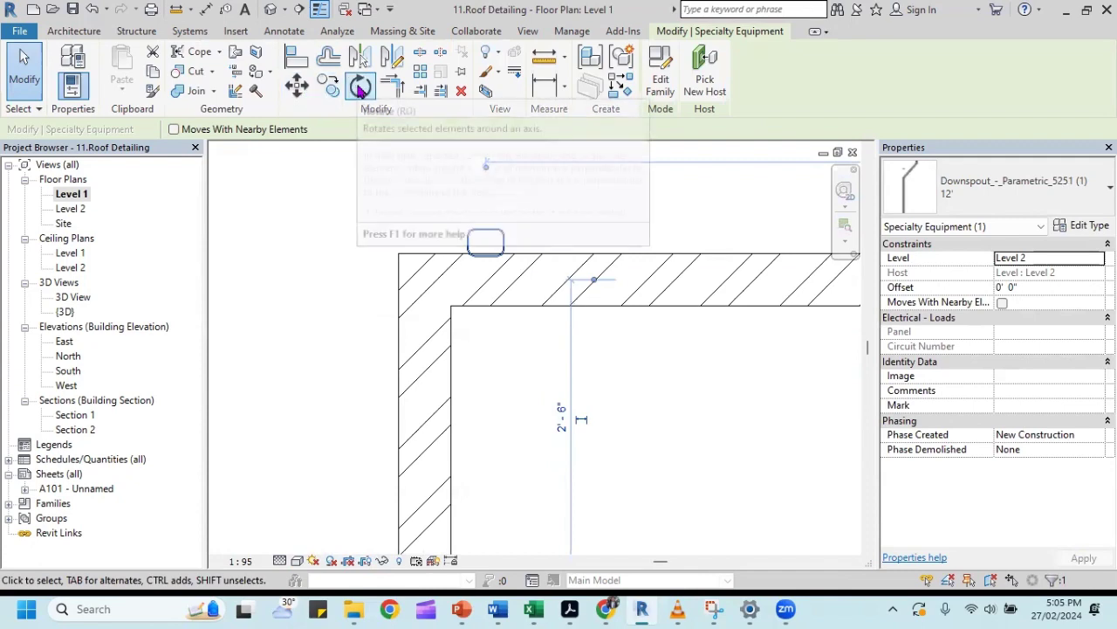
# Rotate the downspout 180° about a rotation centre placed at its midpoint.
pyautogui.click(360, 87)
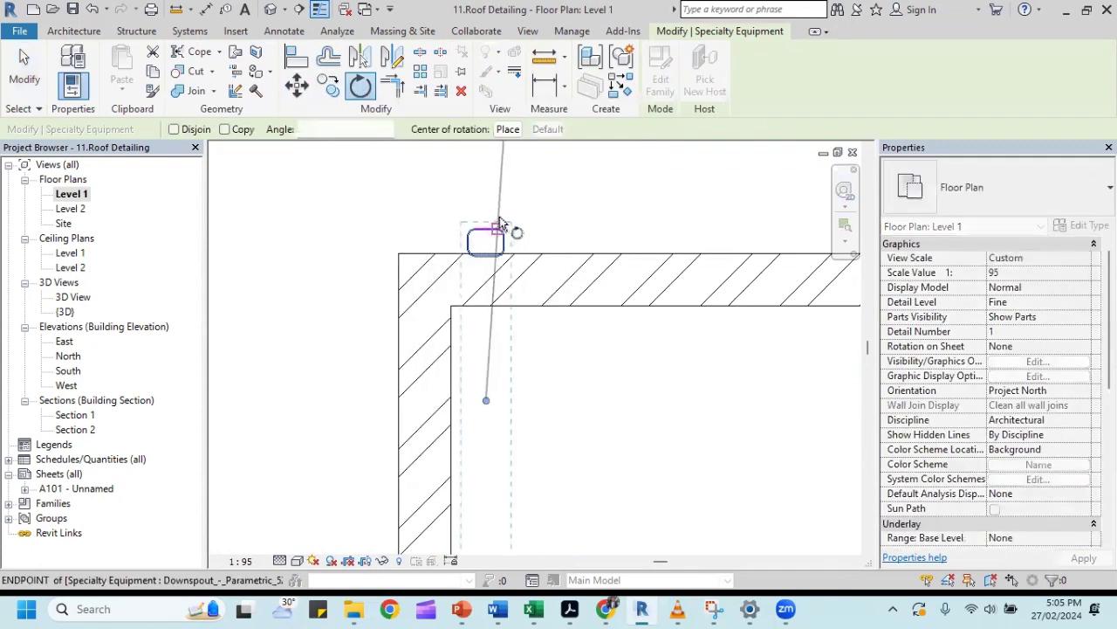
pyautogui.scroll(2, 499, 223)
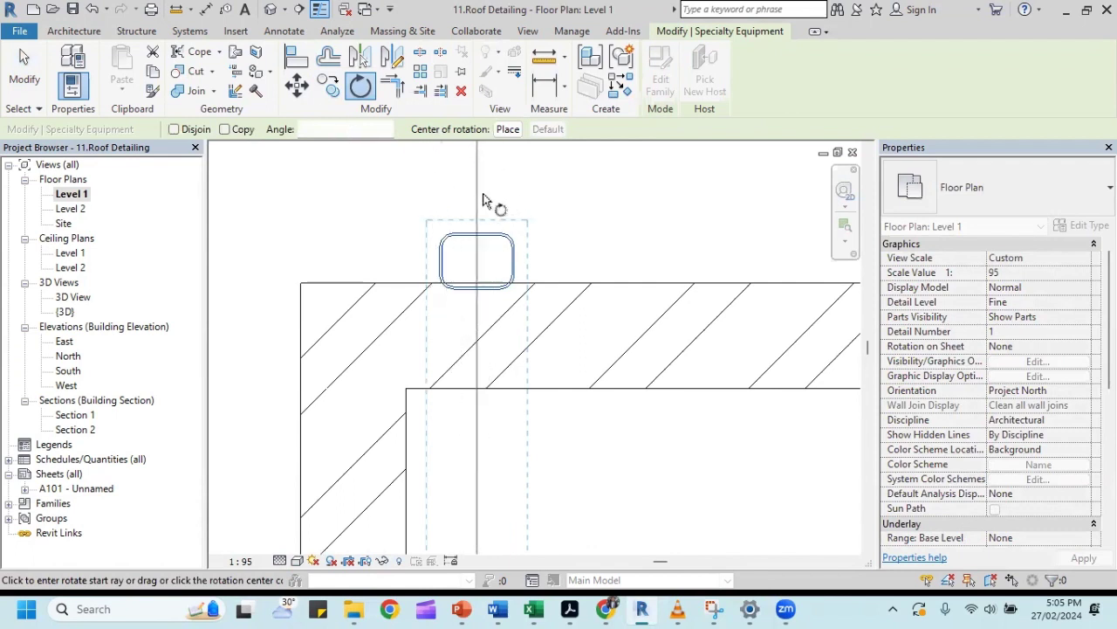
pyautogui.scroll(-1, 483, 238)
pyautogui.scroll(-1, 487, 240)
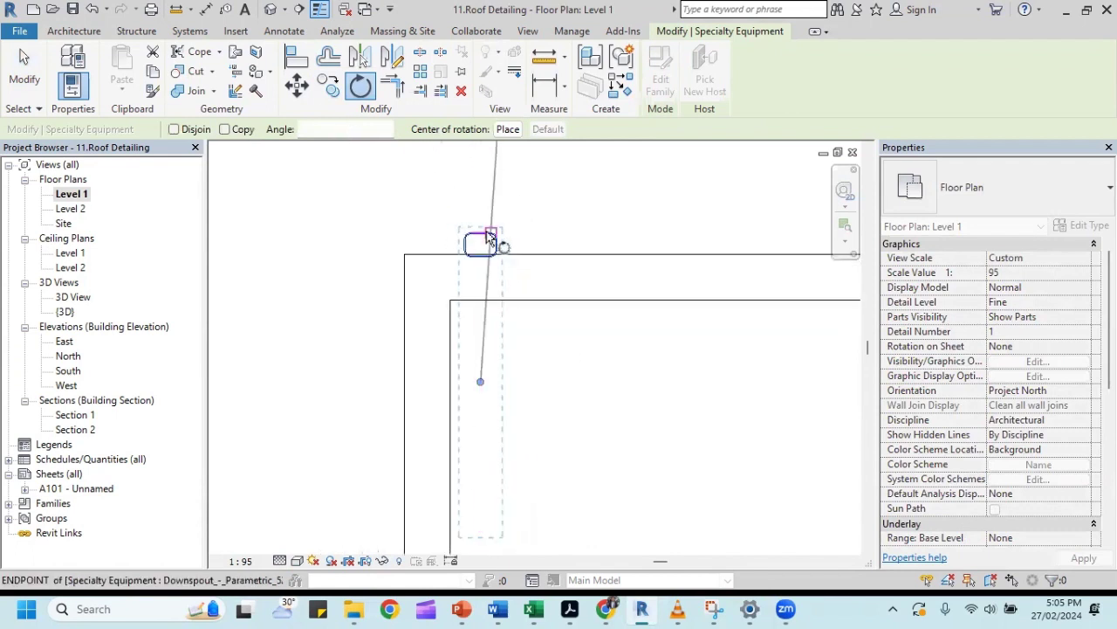
pyautogui.scroll(-2, 489, 241)
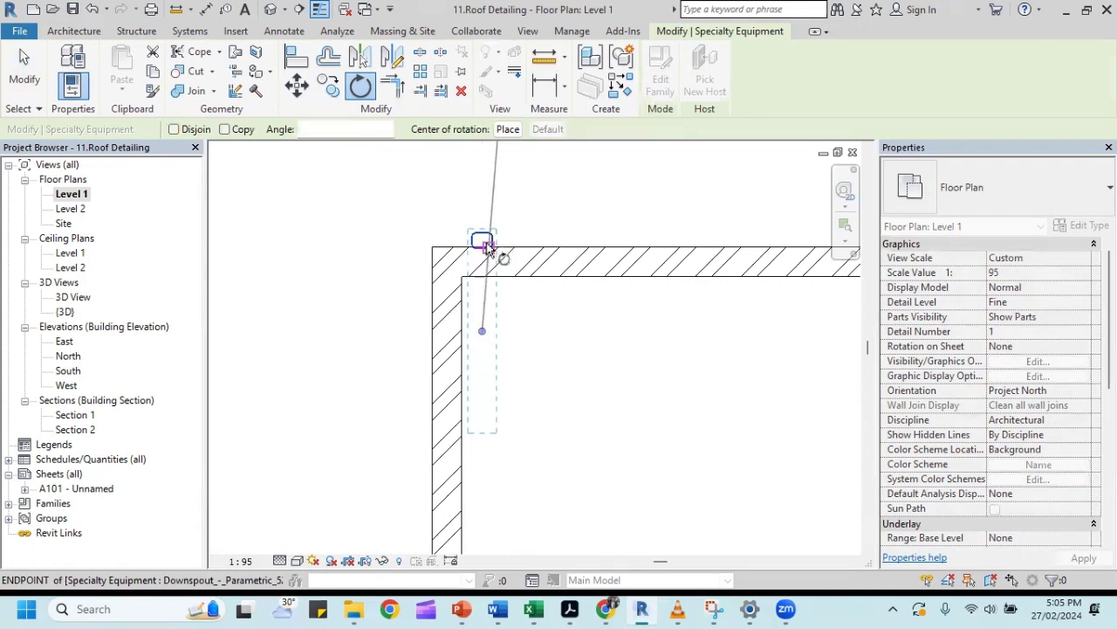
pyautogui.scroll(1, 484, 249)
pyautogui.scroll(1, 486, 249)
pyautogui.scroll(1, 489, 249)
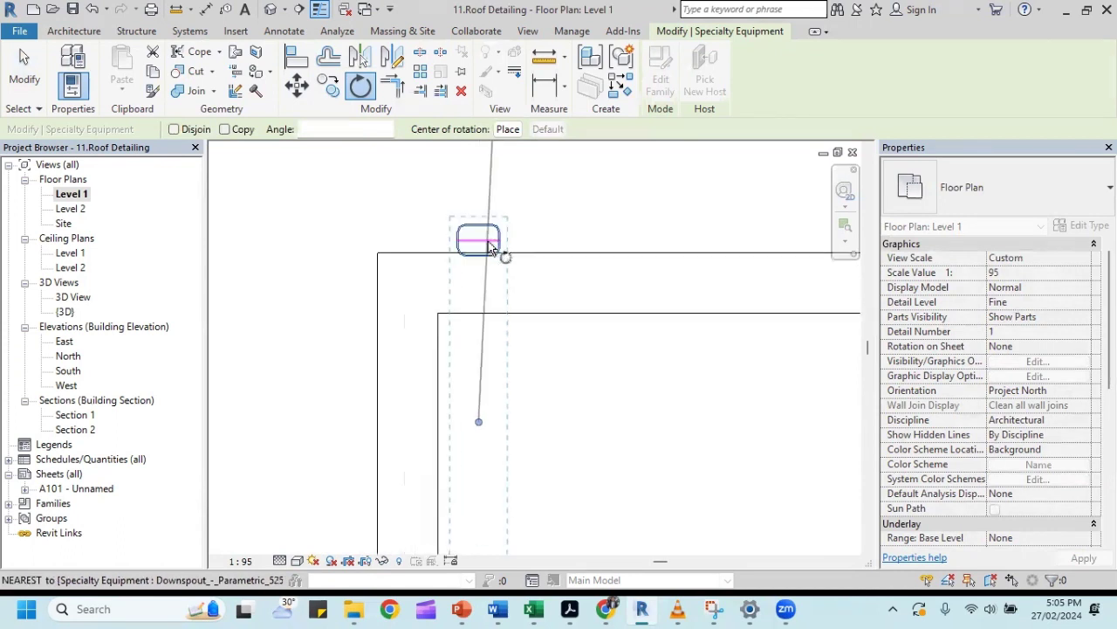
pyautogui.scroll(1, 492, 248)
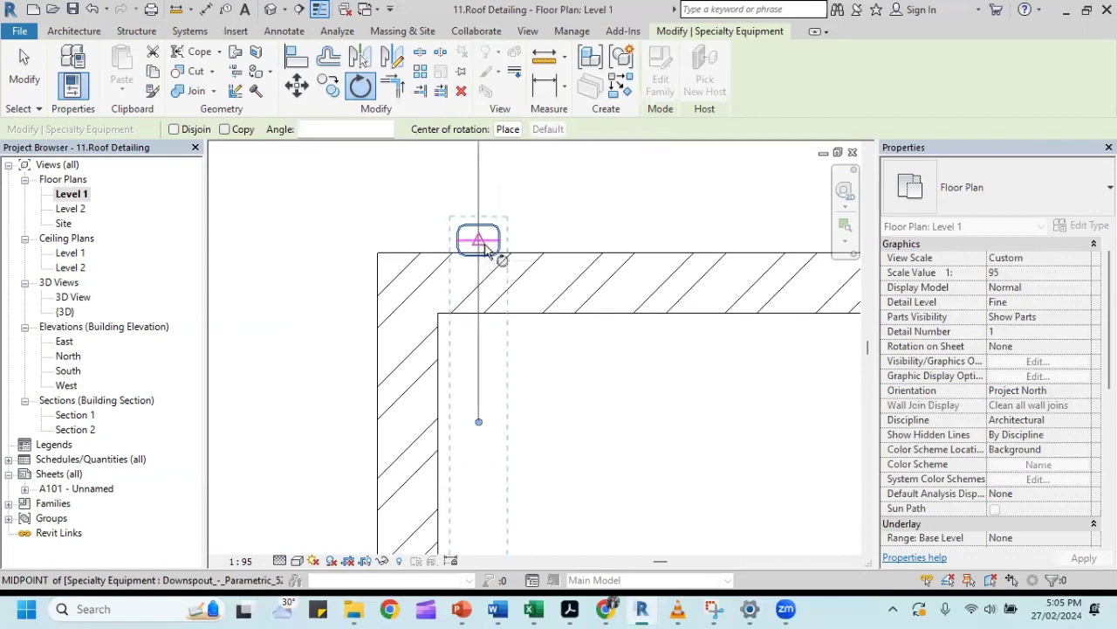
pyautogui.click(507, 130)
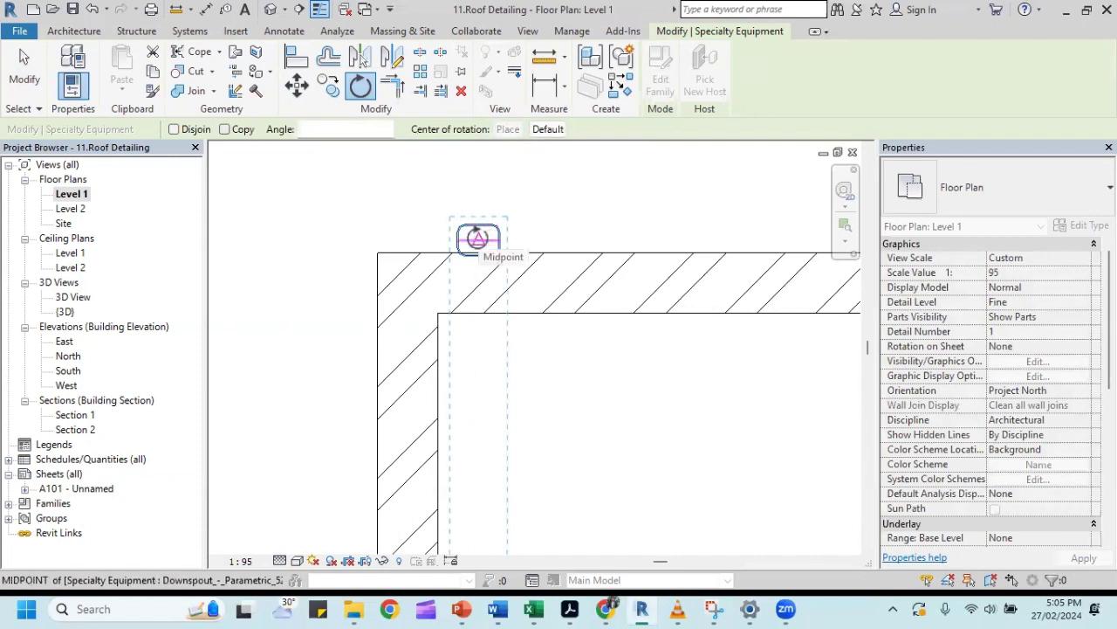
pyautogui.click(478, 239)
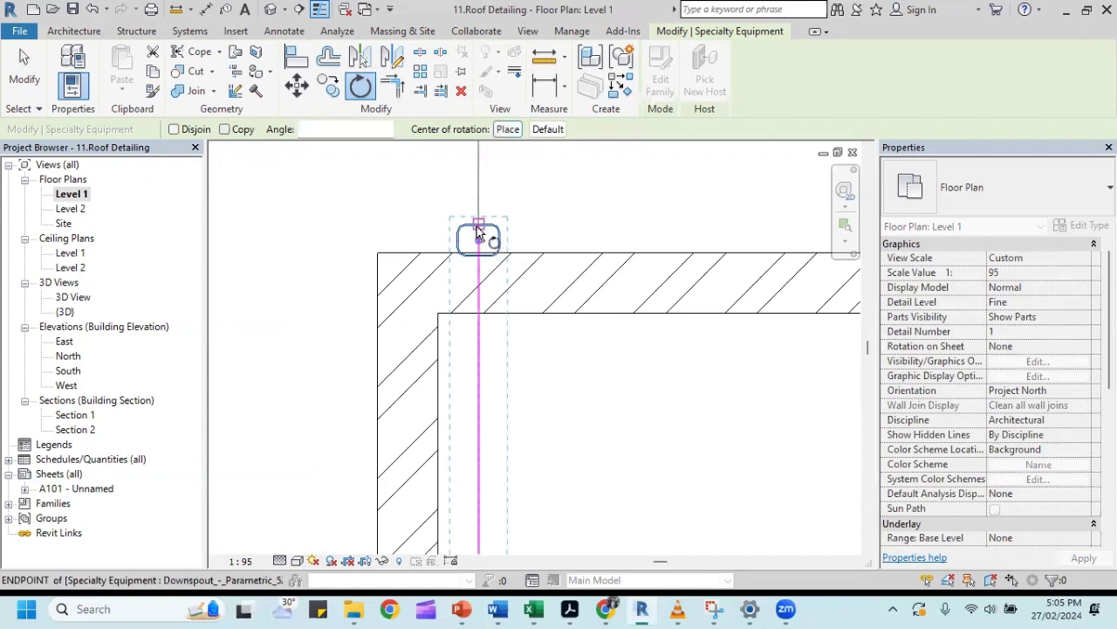
pyautogui.click(478, 225)
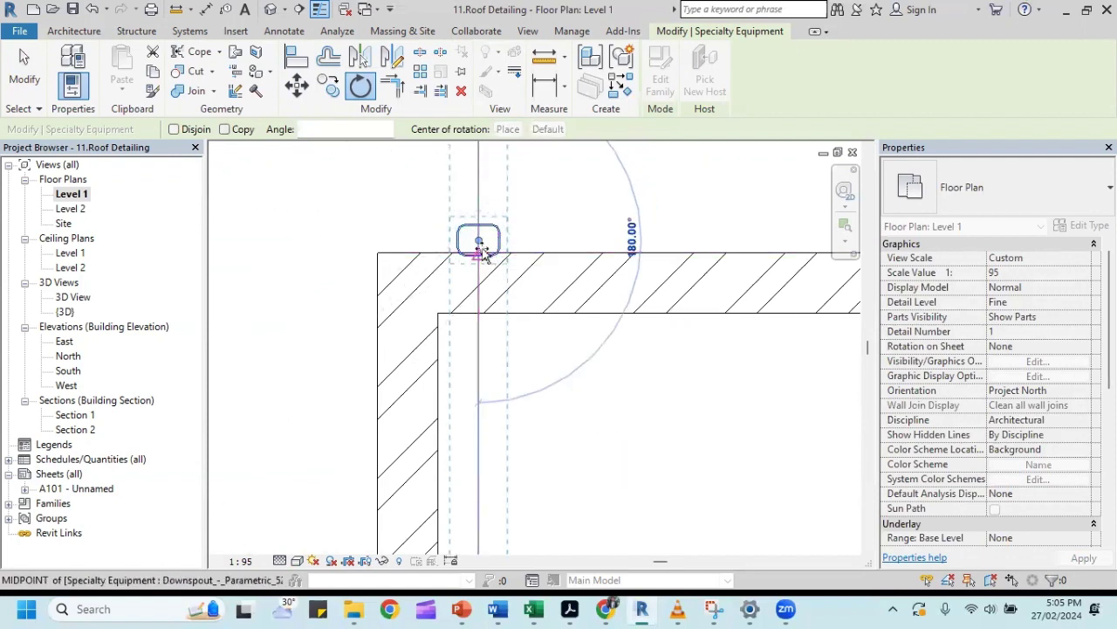
pyautogui.click(481, 249)
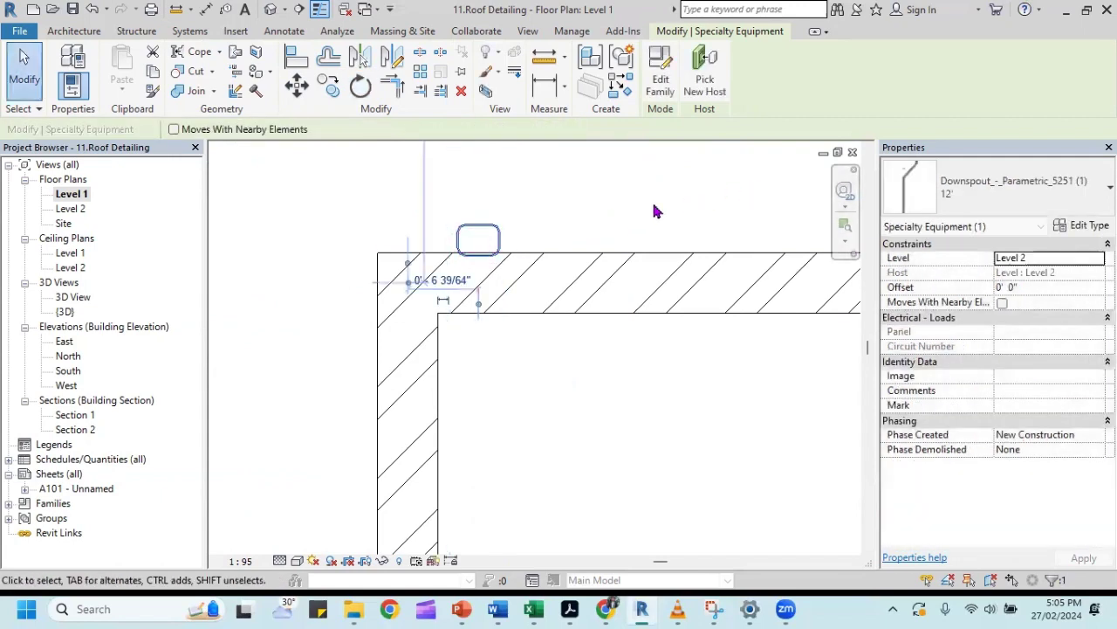
# In the default 3D view, orbit to show the house straight on from the left eave.
pyautogui.click(271, 11)
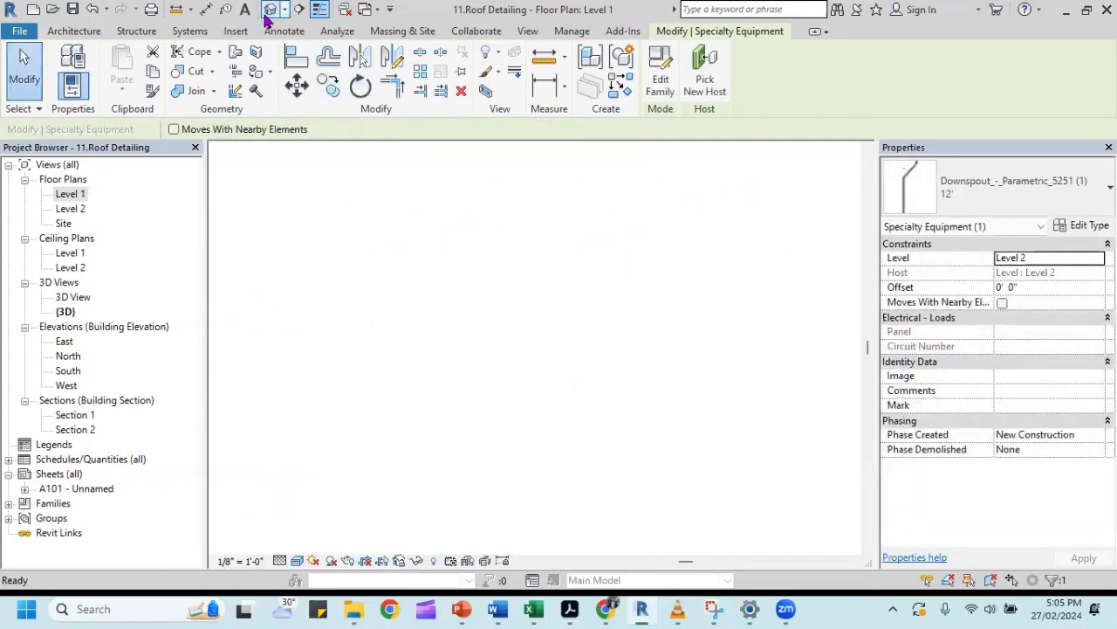
pyautogui.scroll(2, 541, 337)
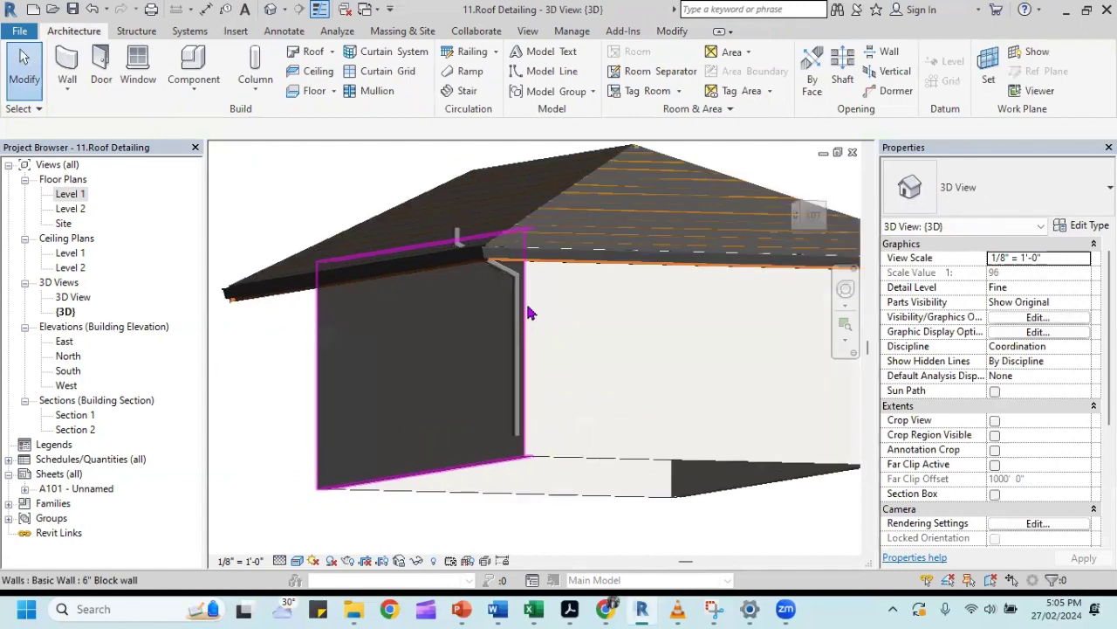
pyautogui.scroll(2, 546, 319)
pyautogui.scroll(1, 550, 302)
pyautogui.keyDown('shift'); pyautogui.moveTo(550, 293); pyautogui.dragTo(532, 312, button='middle'); pyautogui.keyUp('shift')
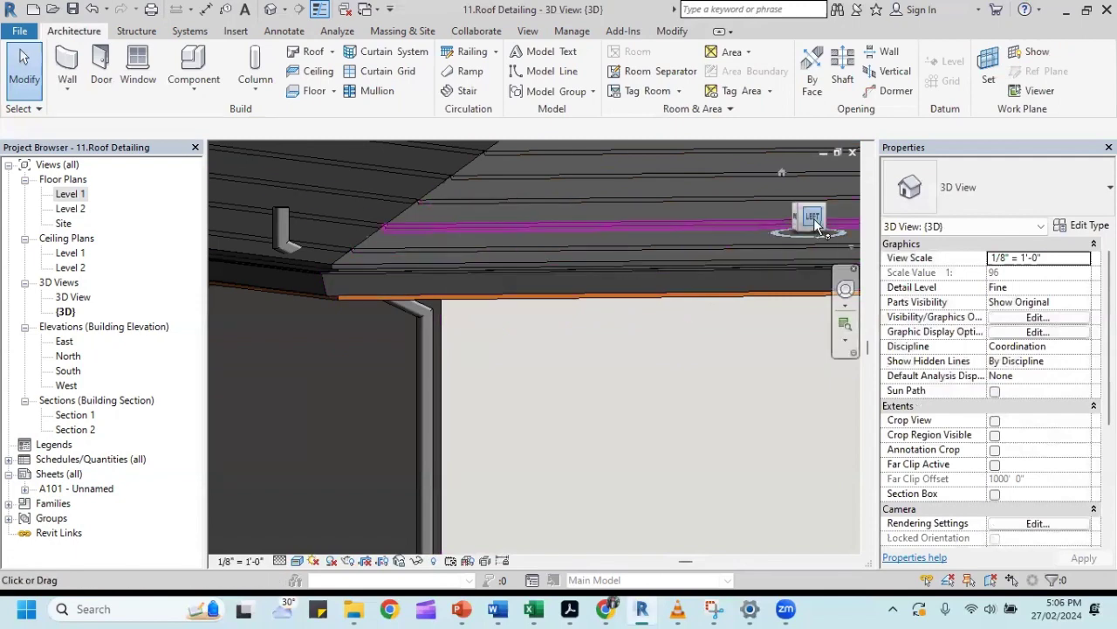
pyautogui.keyDown('shift'); pyautogui.moveTo(716, 244); pyautogui.dragTo(714, 216, button='middle'); pyautogui.keyUp('shift')
pyautogui.click(713, 216)
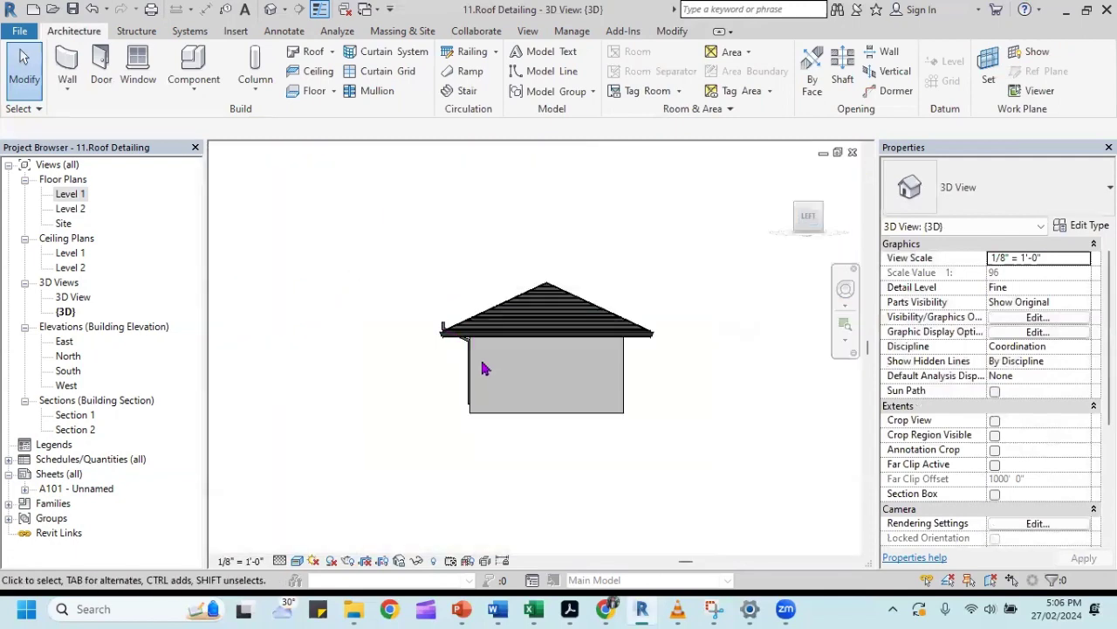
pyautogui.scroll(3, 474, 354)
pyautogui.scroll(2, 404, 375)
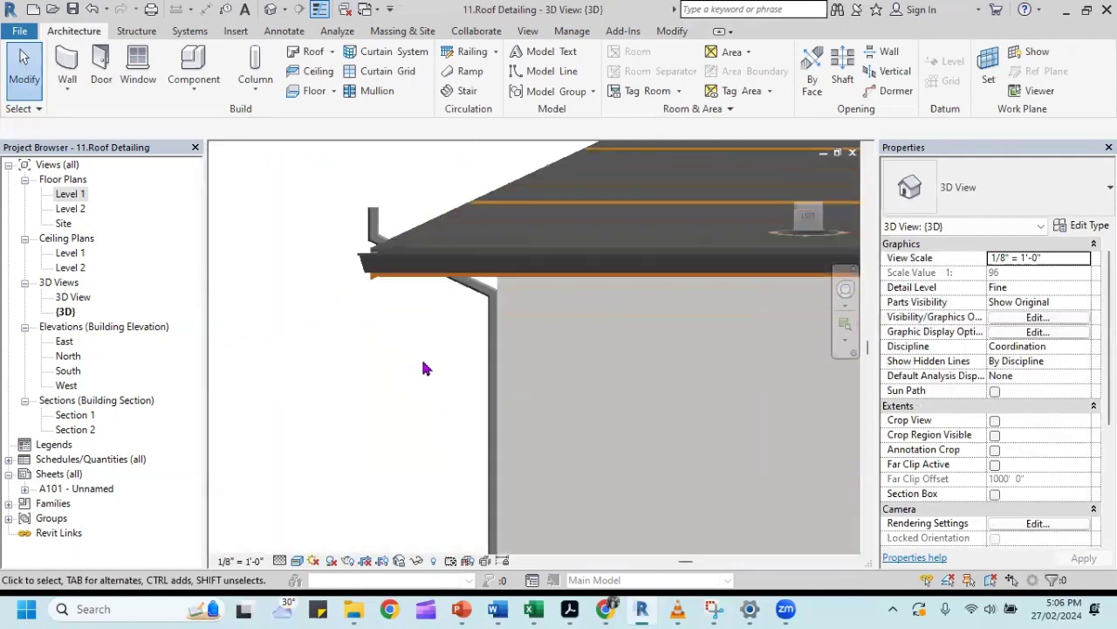
pyautogui.scroll(2, 425, 369)
pyautogui.scroll(-2, 441, 365)
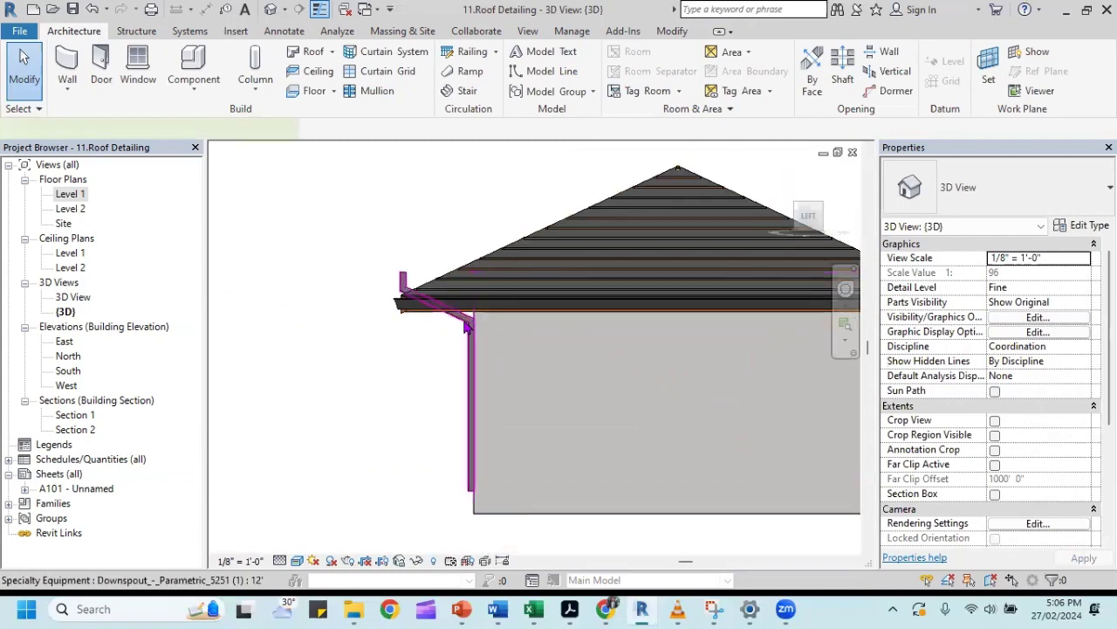
# Lower the left-eave downspout to an offset of -1' 6 3/4" beneath the gutter.
pyautogui.click(467, 326)
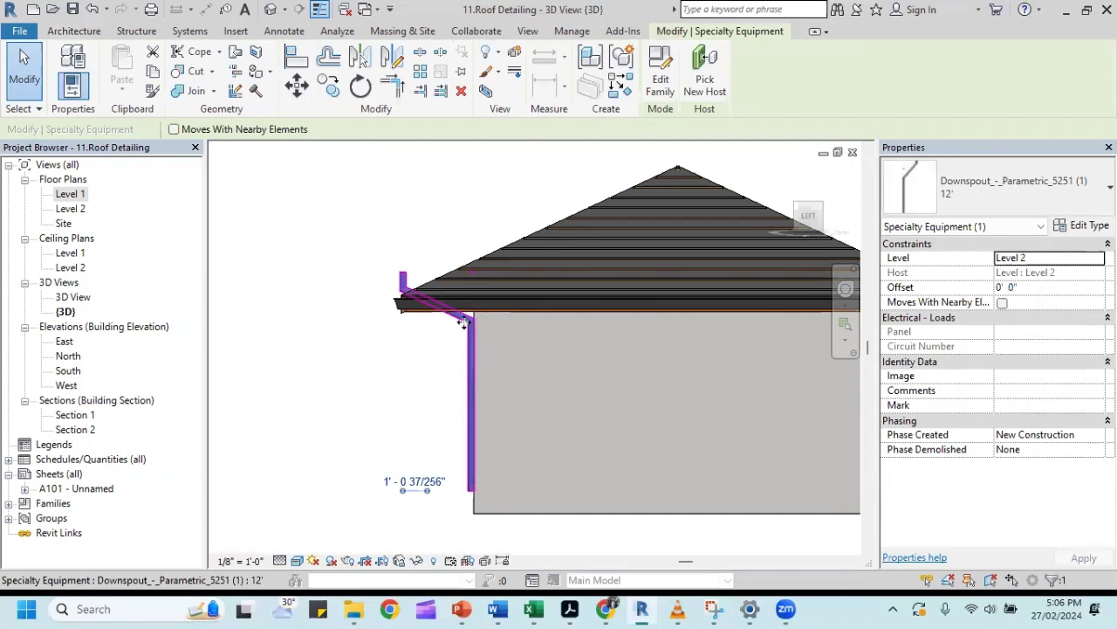
pyautogui.moveTo(465, 323); pyautogui.dragTo(466, 343)
pyautogui.scroll(2, 421, 332)
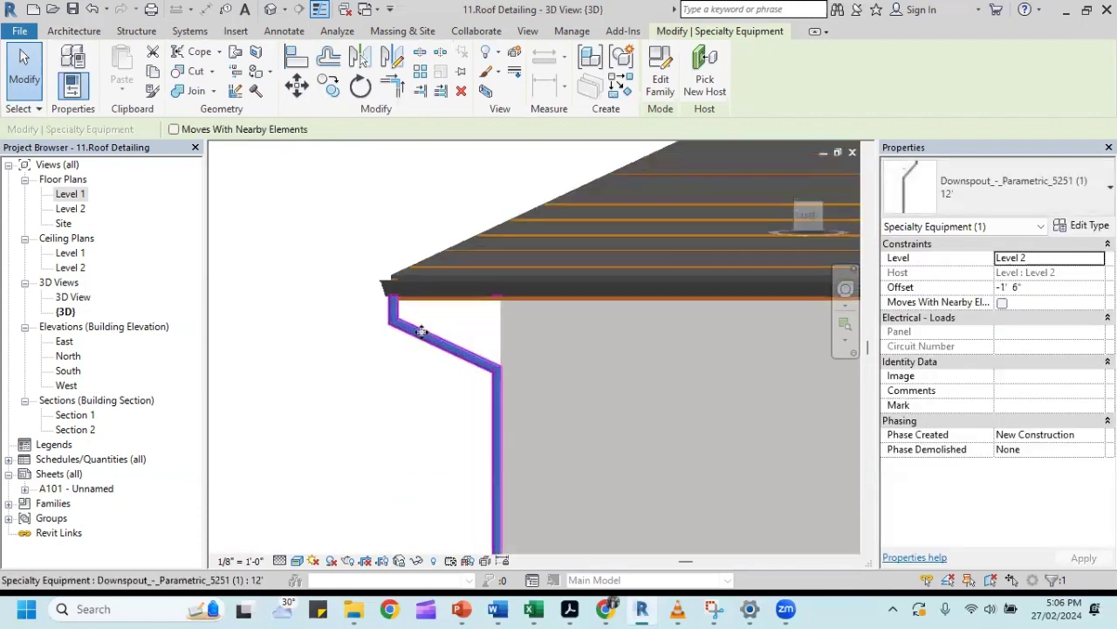
pyautogui.scroll(2, 422, 332)
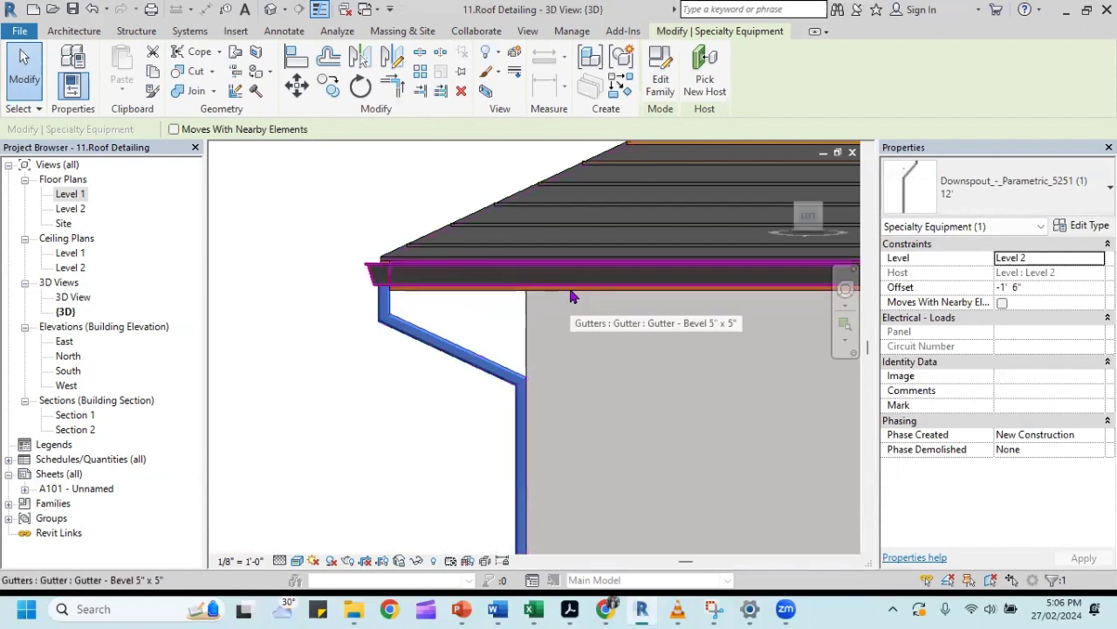
pyautogui.scroll(-3, 300, 299)
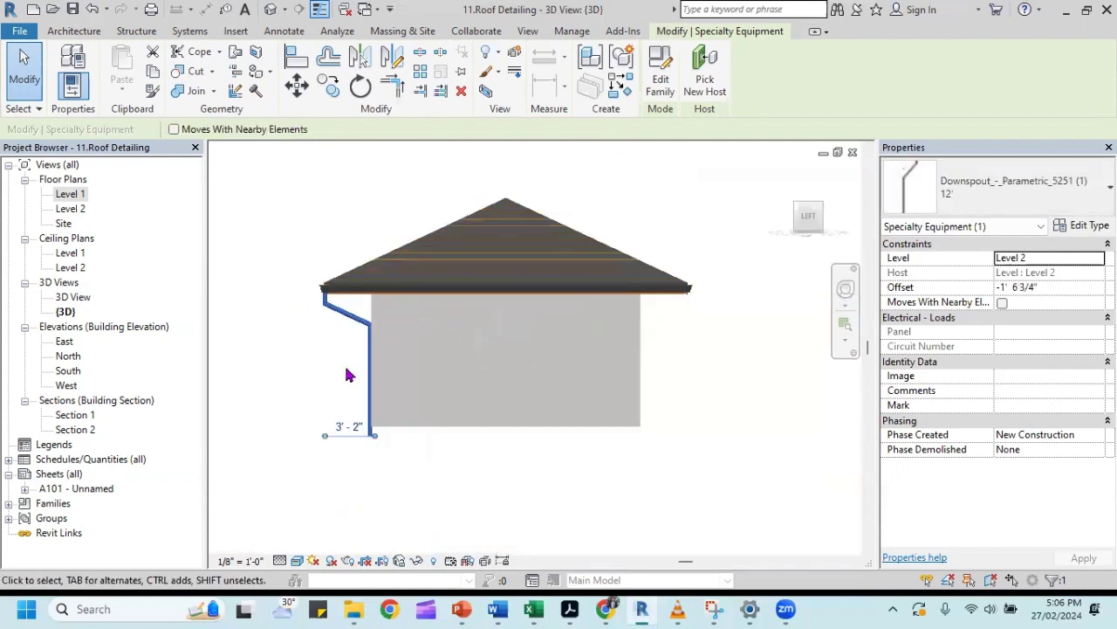
pyautogui.scroll(1, 358, 392)
pyautogui.scroll(2, 367, 404)
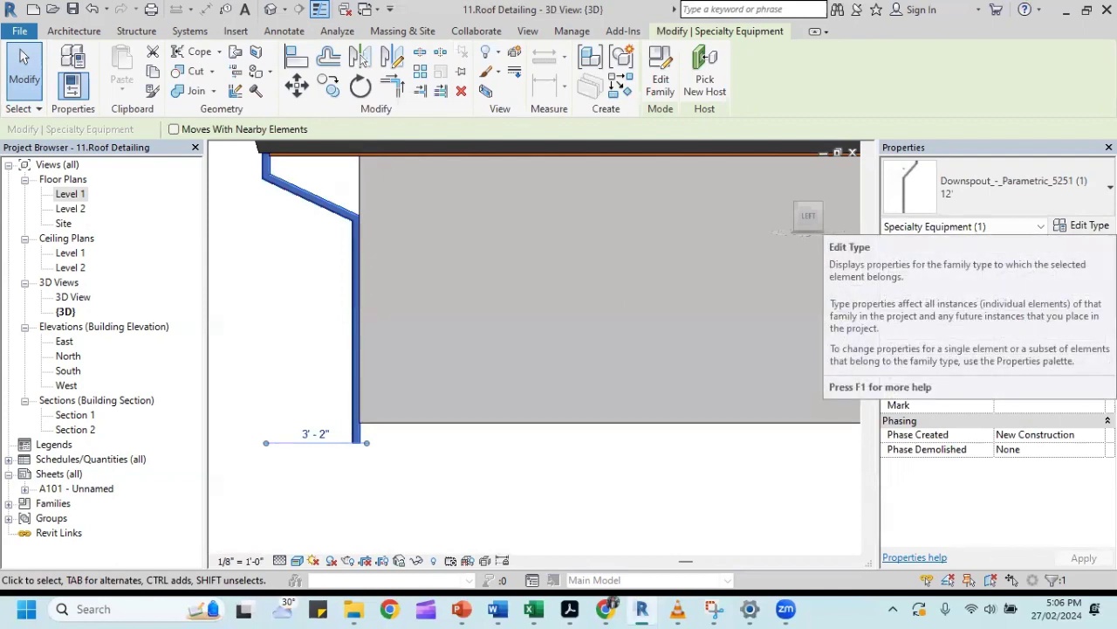
# In the downspout's Type Properties, change STRAIGHT RUN LENGTH from 7' 0" to 6' 0".
pyautogui.click(1083, 225)
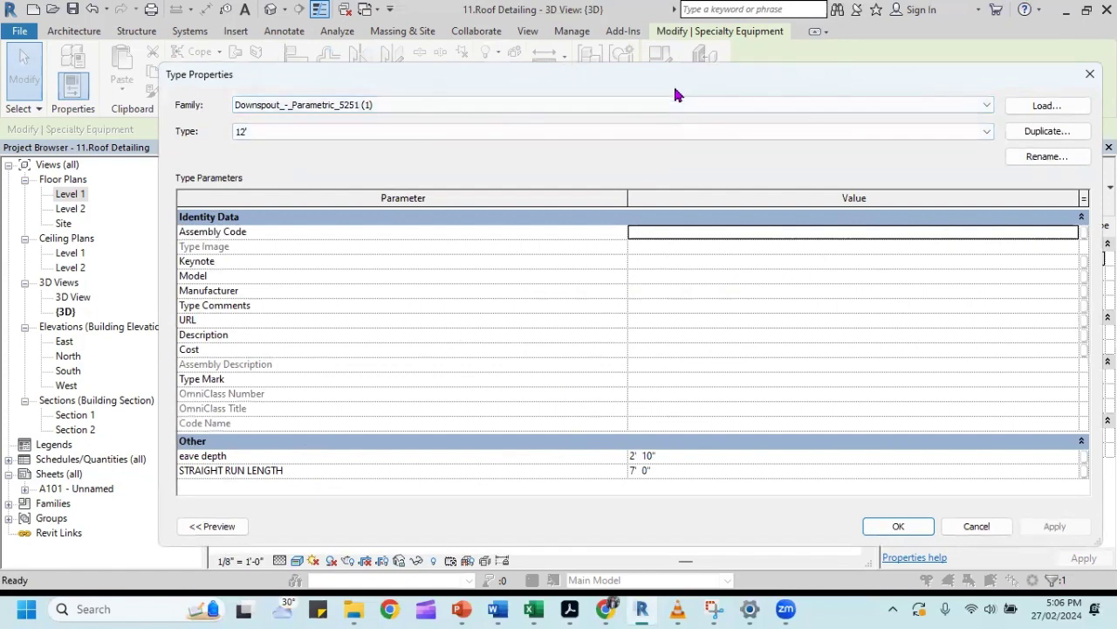
pyautogui.moveTo(675, 89); pyautogui.dragTo(573, 300)
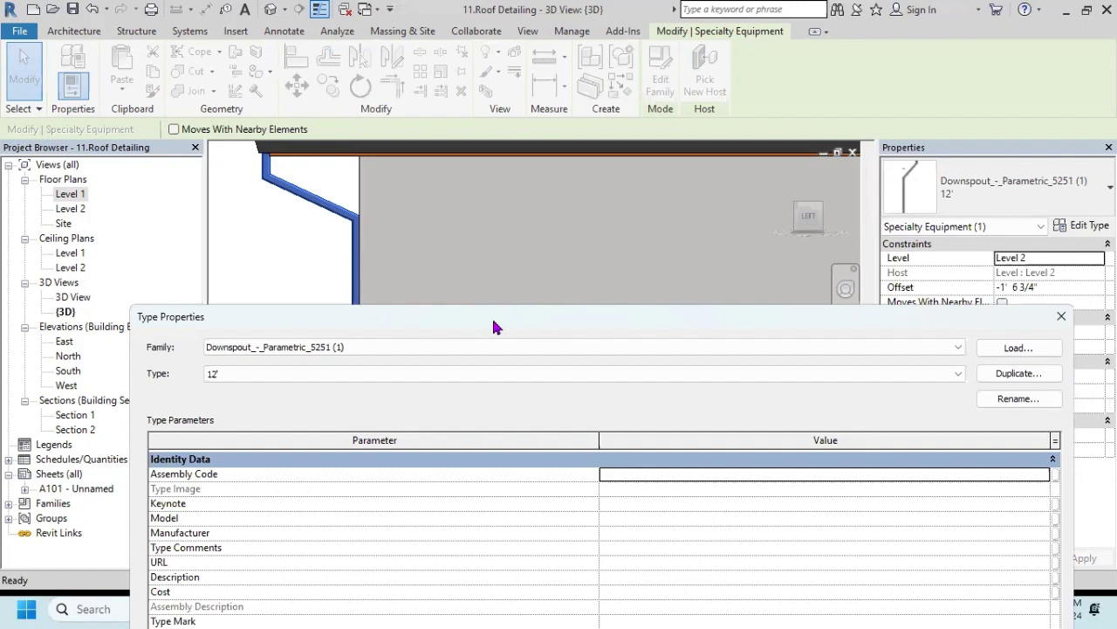
pyautogui.moveTo(494, 327); pyautogui.dragTo(583, 89)
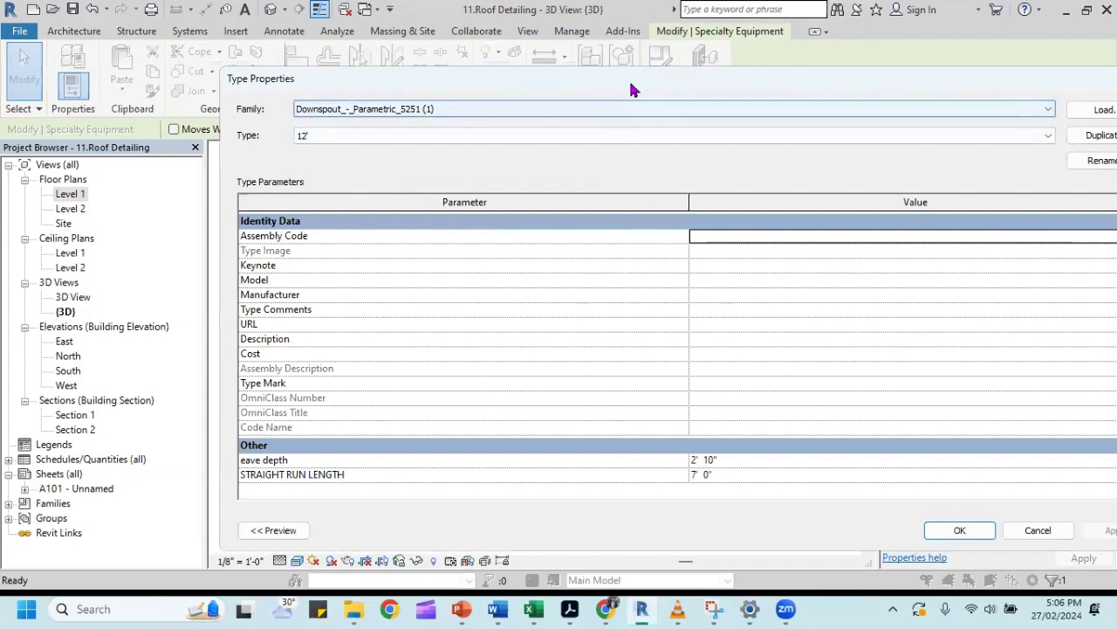
pyautogui.moveTo(633, 90); pyautogui.dragTo(628, 485)
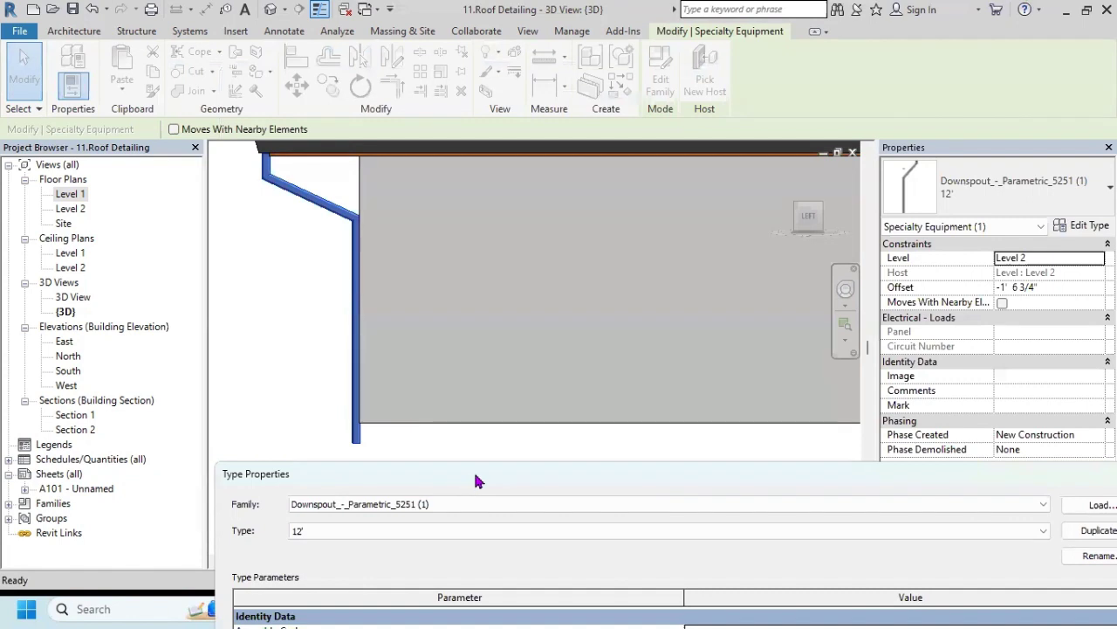
pyautogui.moveTo(476, 481); pyautogui.dragTo(526, 113)
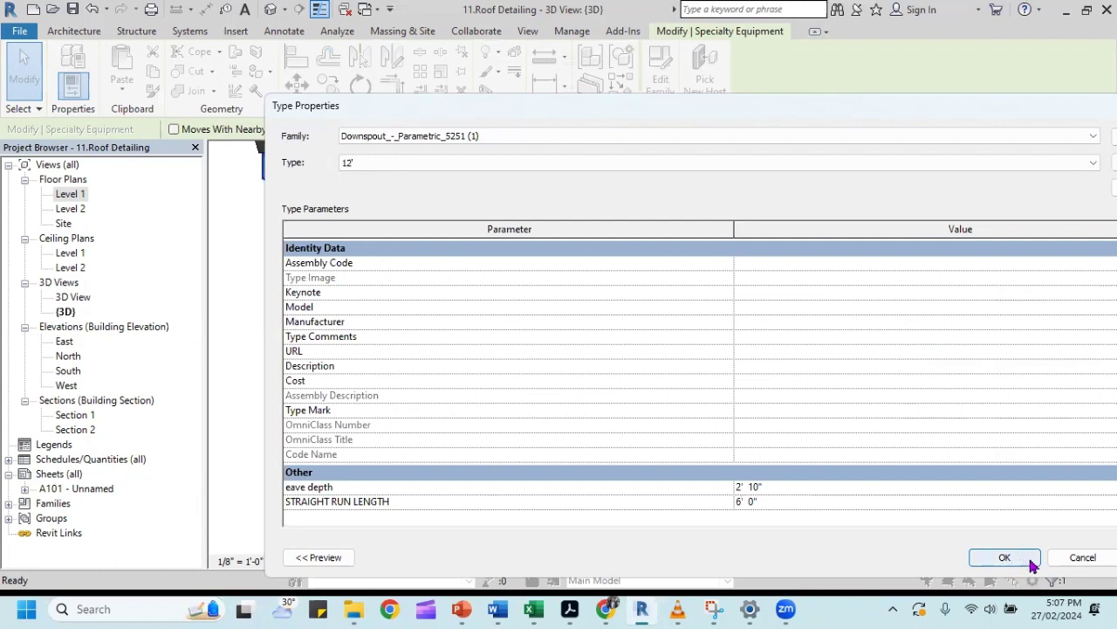
pyautogui.click(1050, 562)
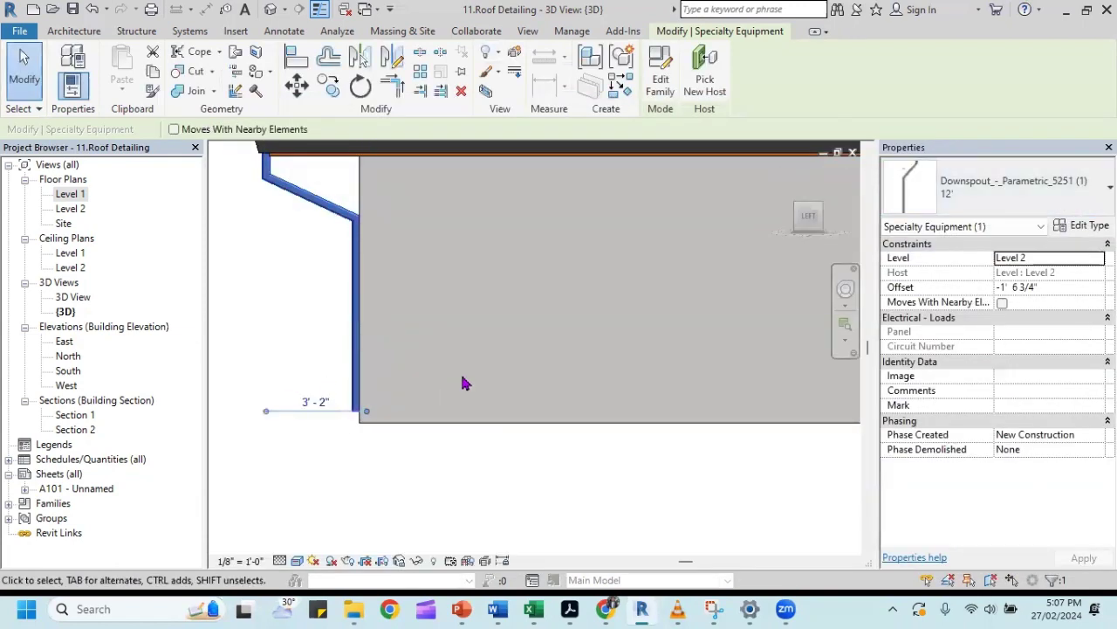
# Reselect the 12' downspout and start Mirror – Draw Axis with Copy enabled.
pyautogui.scroll(-2, 463, 384)
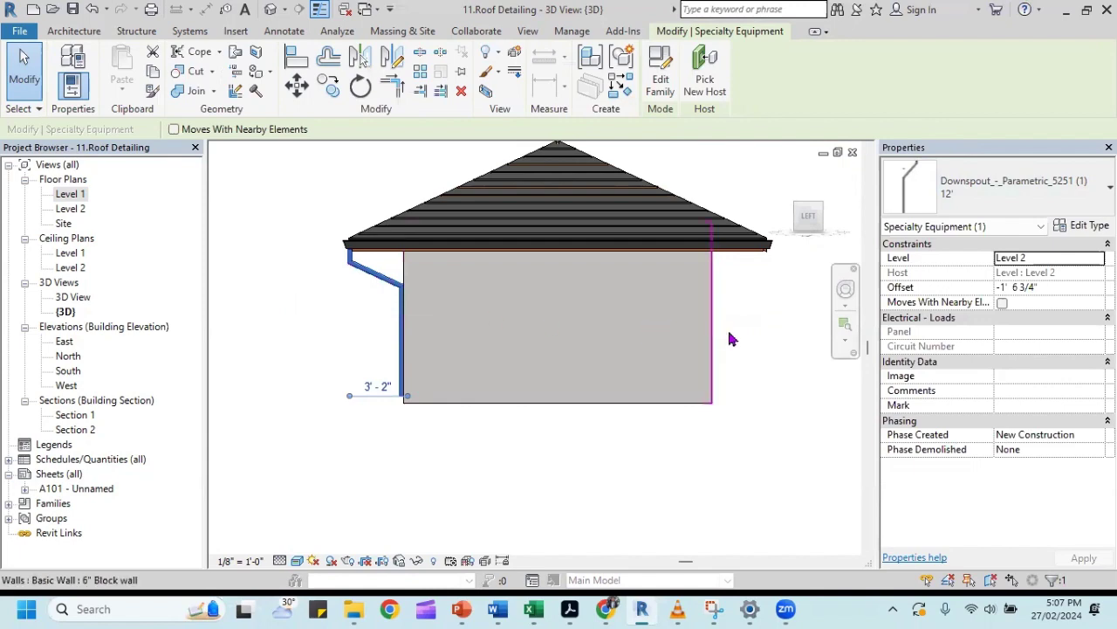
pyautogui.click(761, 290)
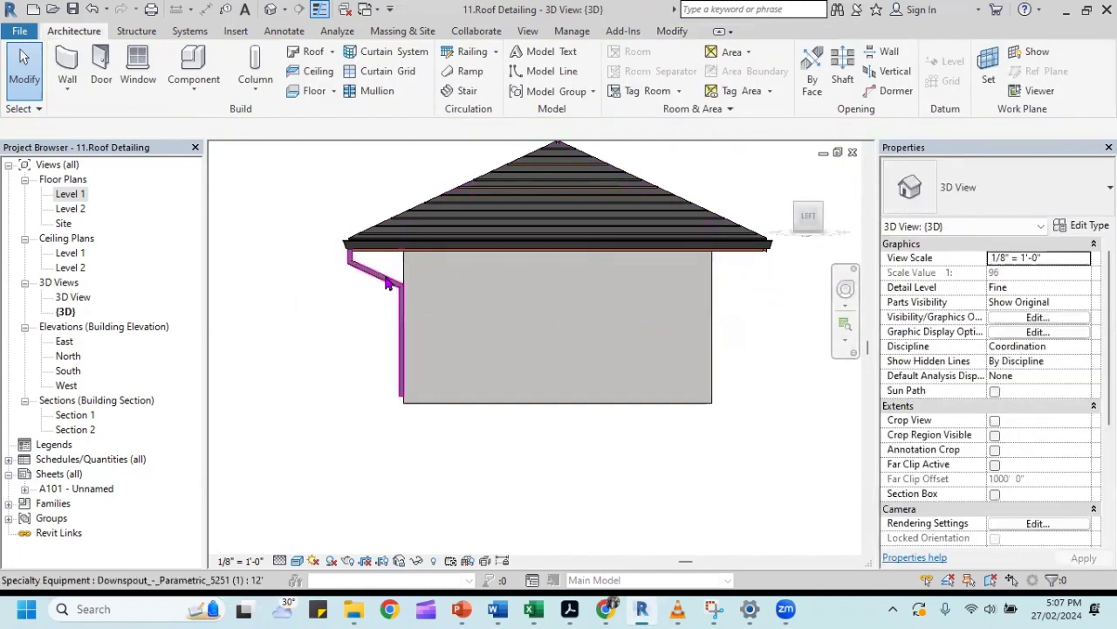
pyautogui.click(387, 281)
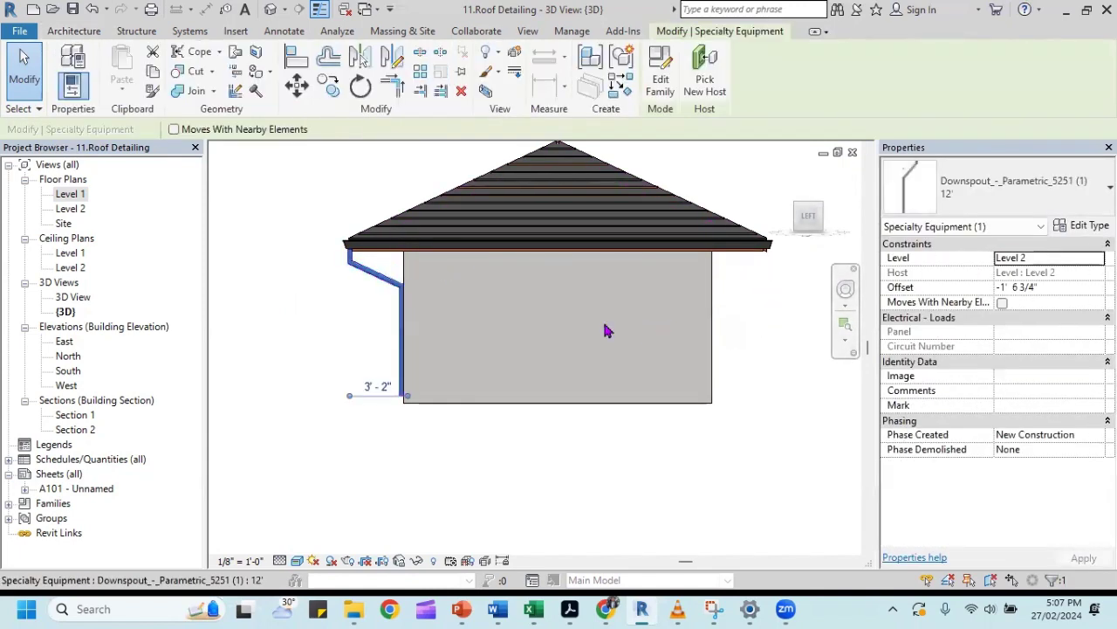
pyautogui.click(393, 70)
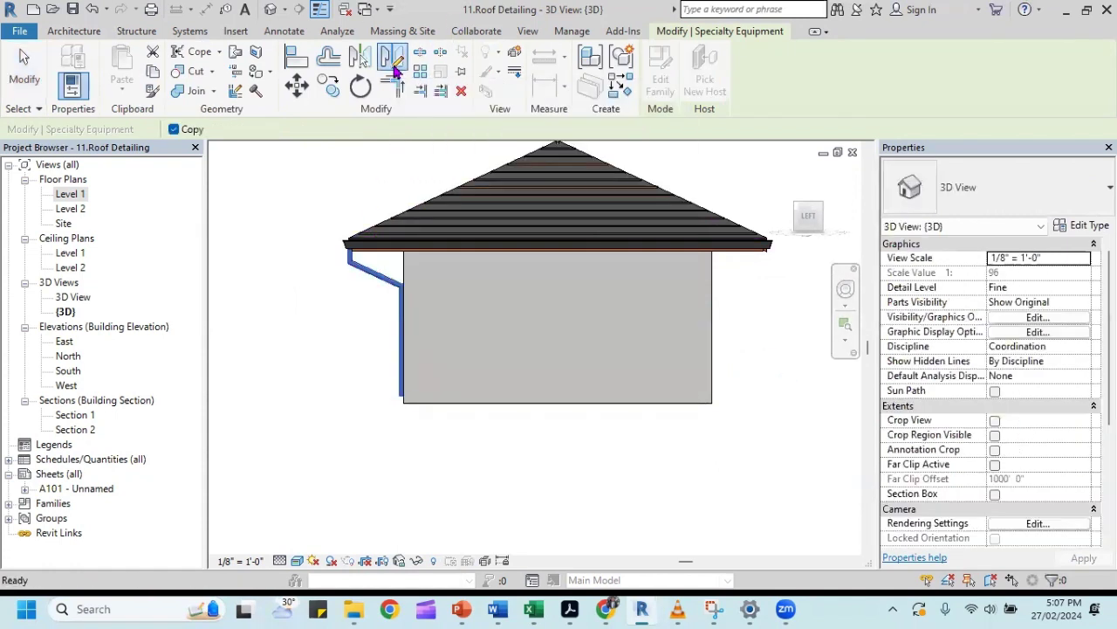
pyautogui.scroll(1, 541, 401)
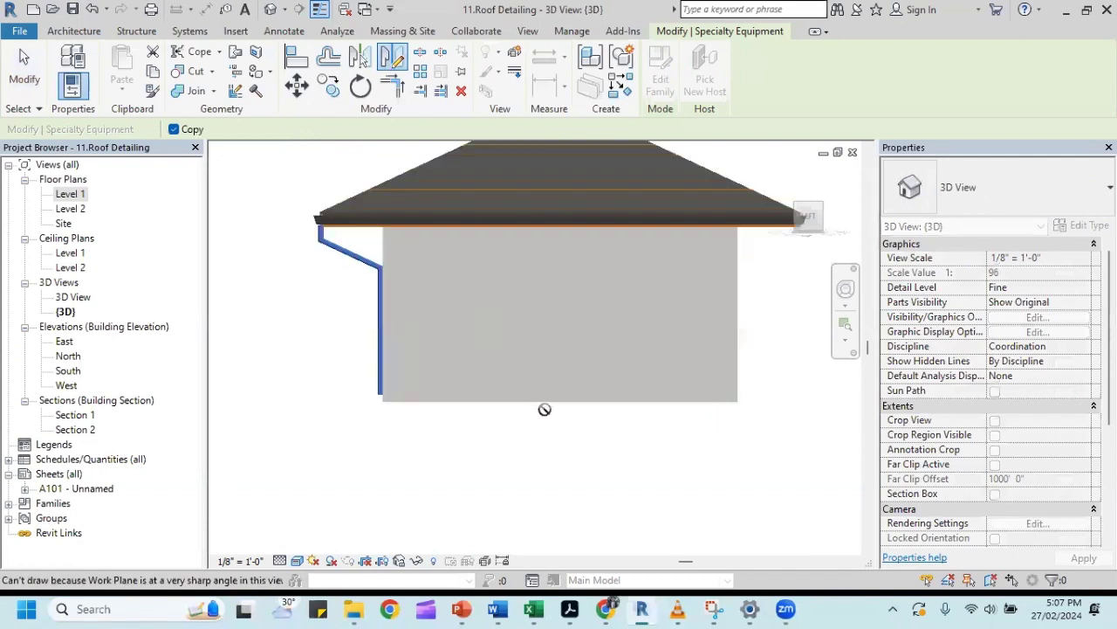
pyautogui.scroll(1, 555, 407)
pyautogui.scroll(-2, 554, 249)
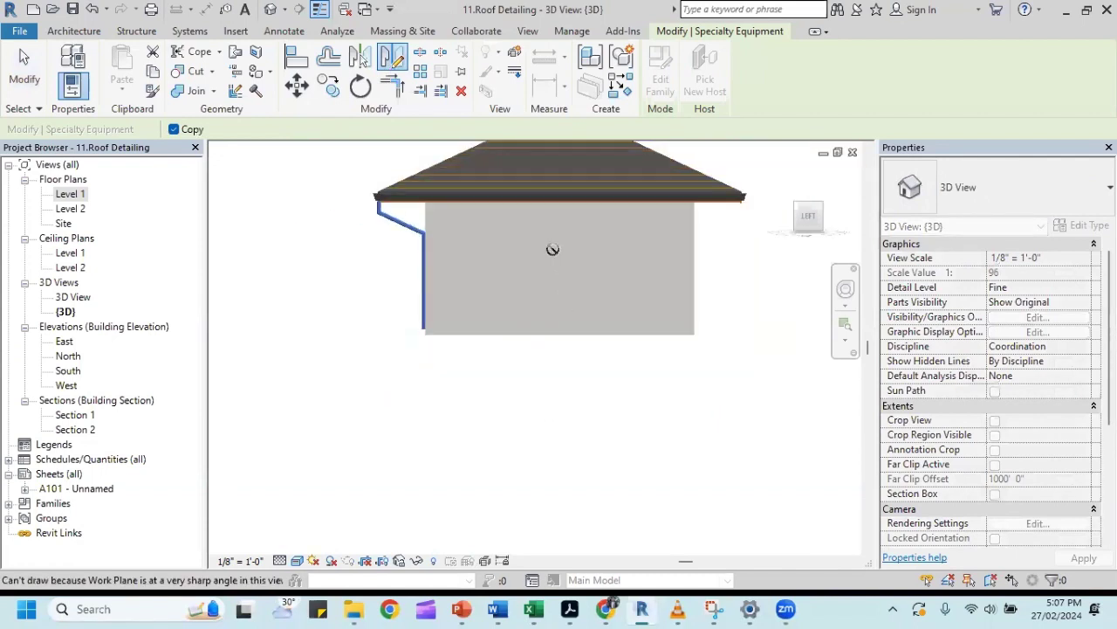
pyautogui.scroll(-1, 566, 209)
pyautogui.scroll(1, 550, 229)
pyautogui.scroll(1, 556, 239)
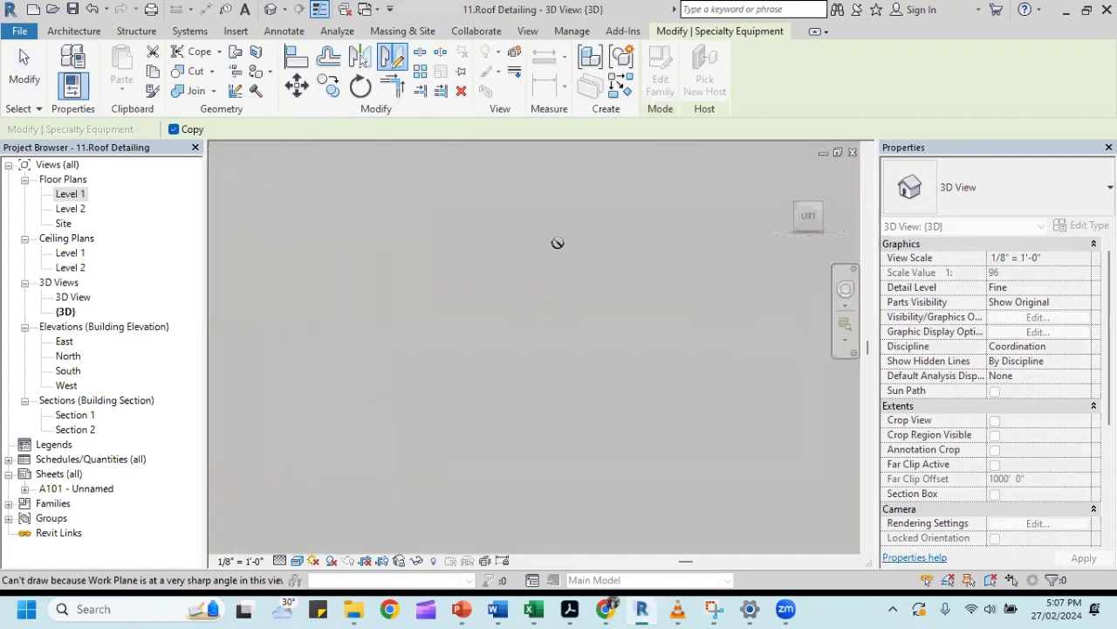
pyautogui.scroll(-1, 558, 252)
pyautogui.scroll(-1, 563, 266)
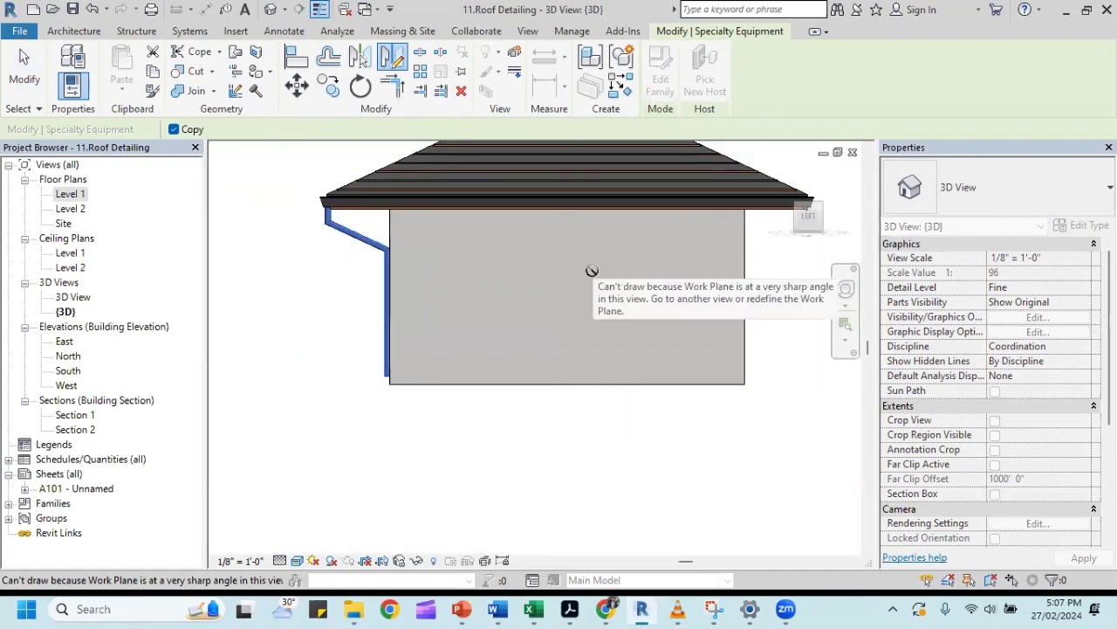
pyautogui.click(24, 69)
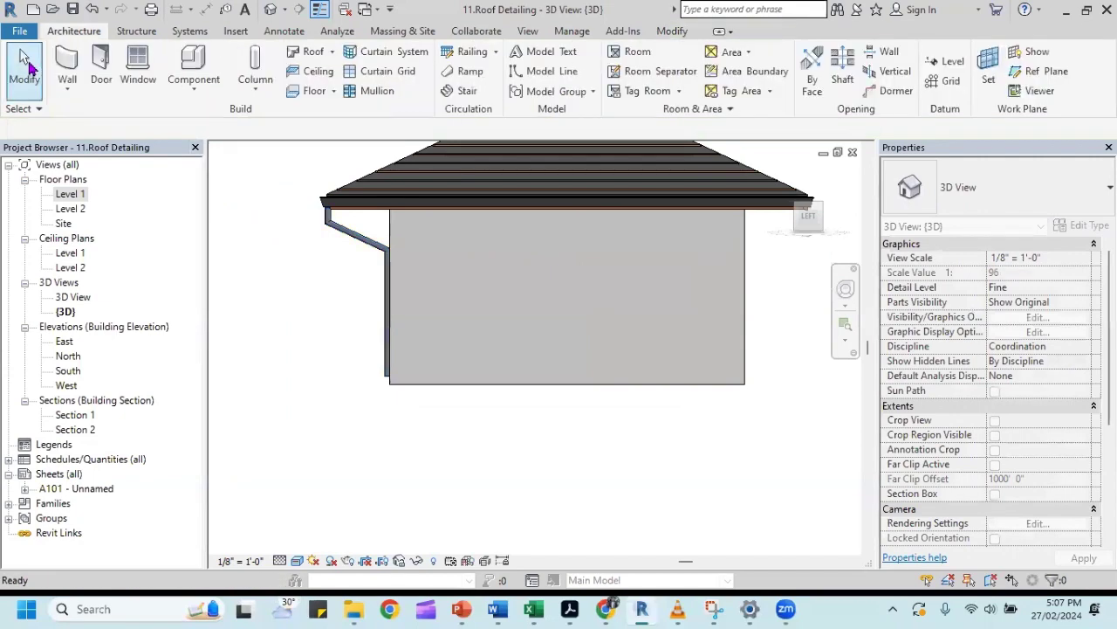
pyautogui.click(368, 247)
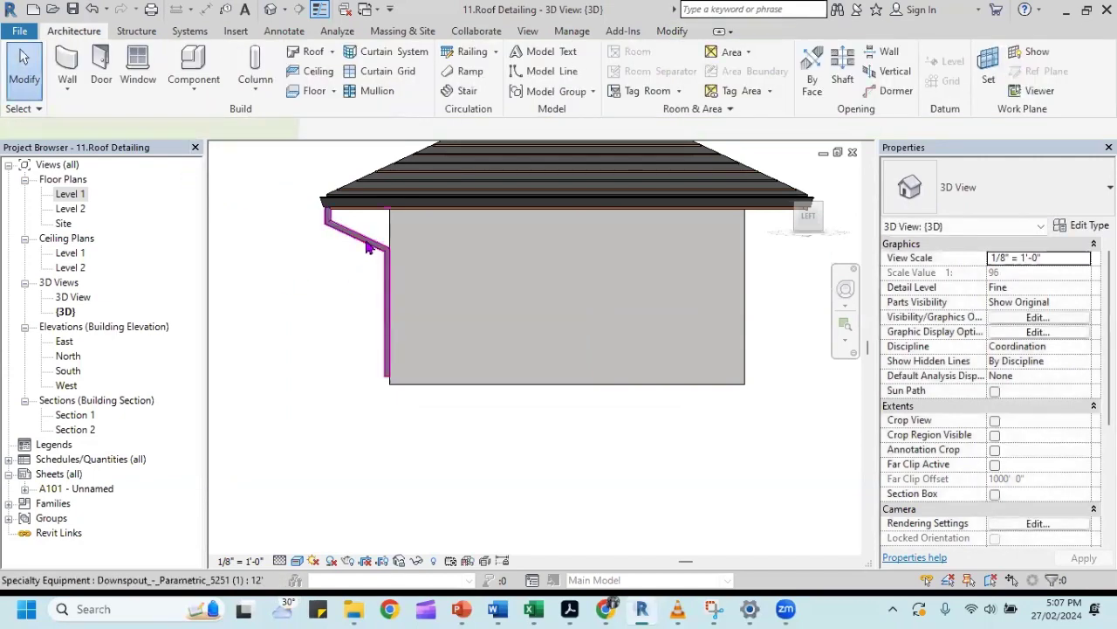
pyautogui.click(392, 56)
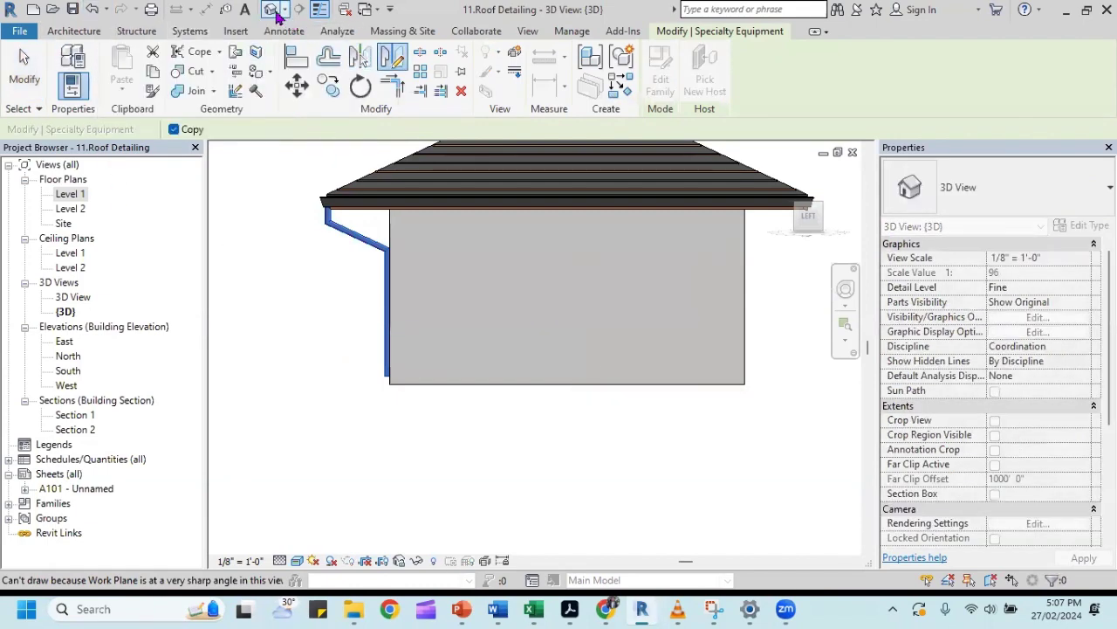
# In the Level 2 plan, move the section line just left of the house and open Section 1.
pyautogui.doubleClick(78, 209)
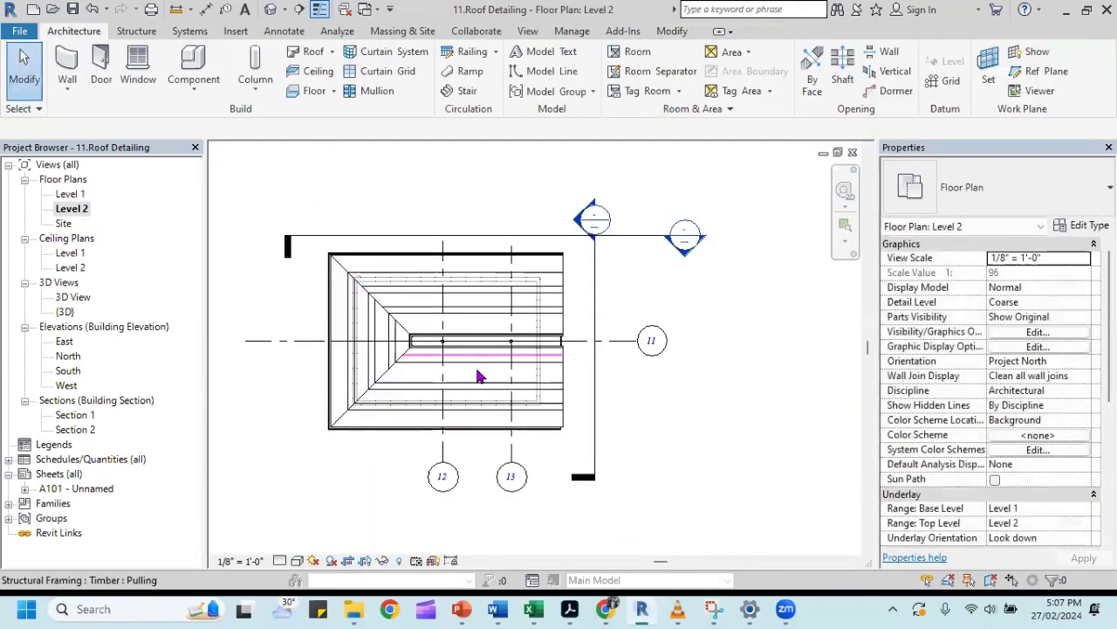
pyautogui.scroll(3, 311, 284)
pyautogui.scroll(2, 320, 286)
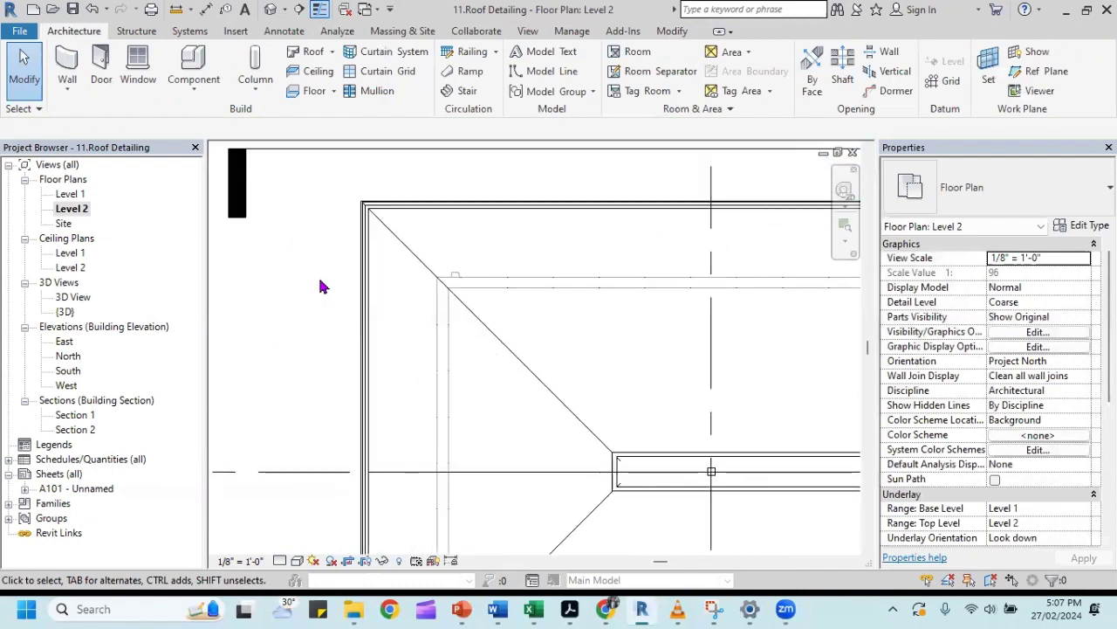
pyautogui.scroll(-2, 321, 287)
pyautogui.scroll(-1, 321, 289)
pyautogui.scroll(1, 345, 290)
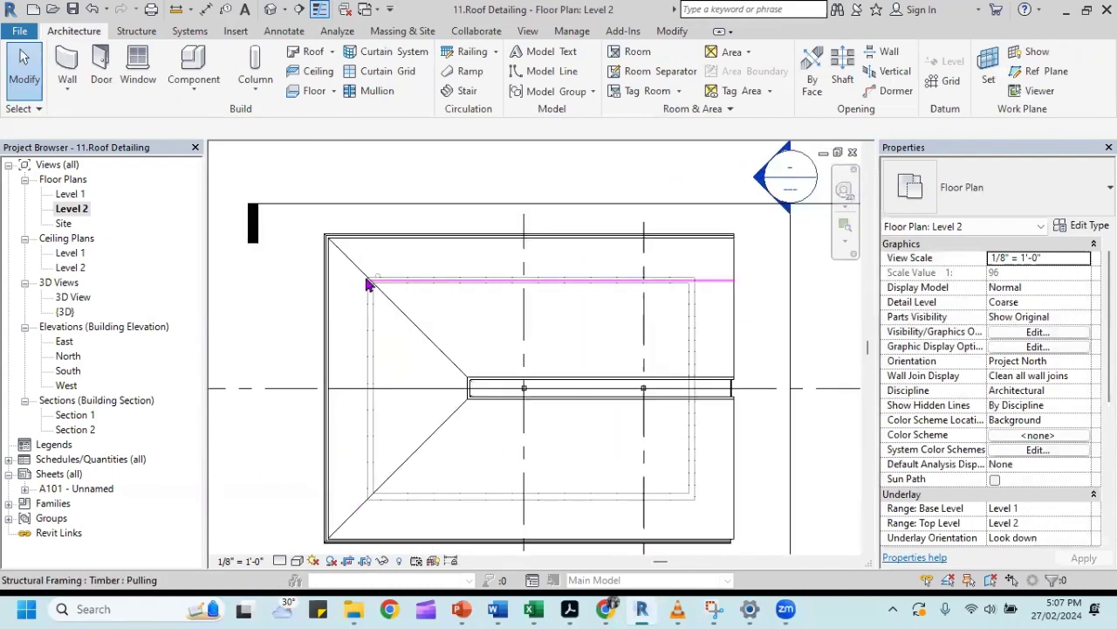
pyautogui.scroll(-3, 369, 282)
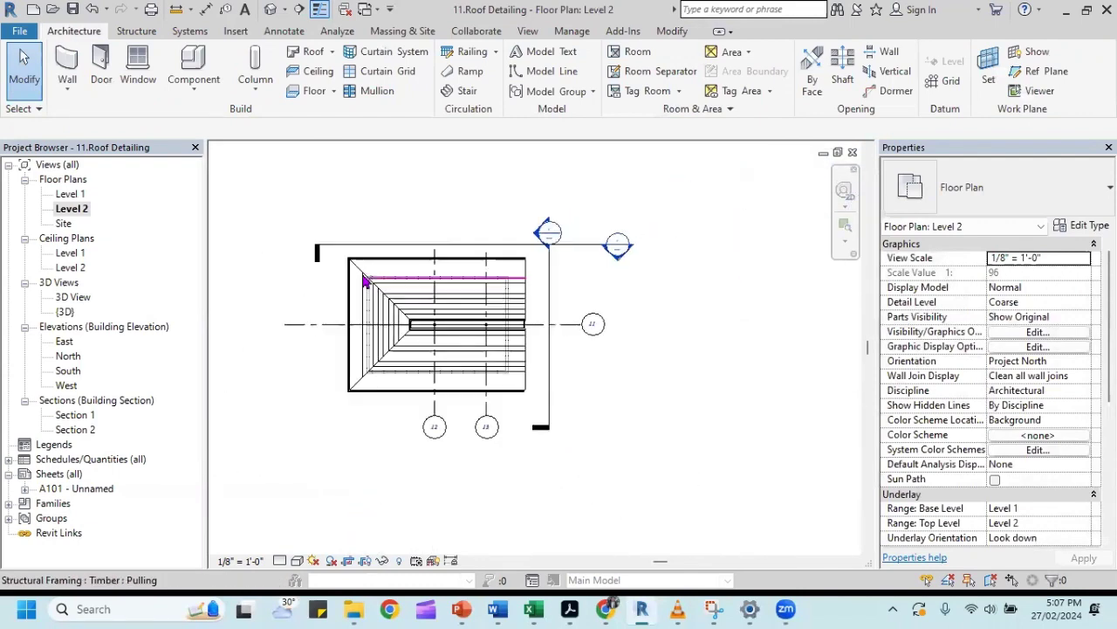
pyautogui.click(550, 292)
pyautogui.moveTo(564, 317); pyautogui.dragTo(315, 295)
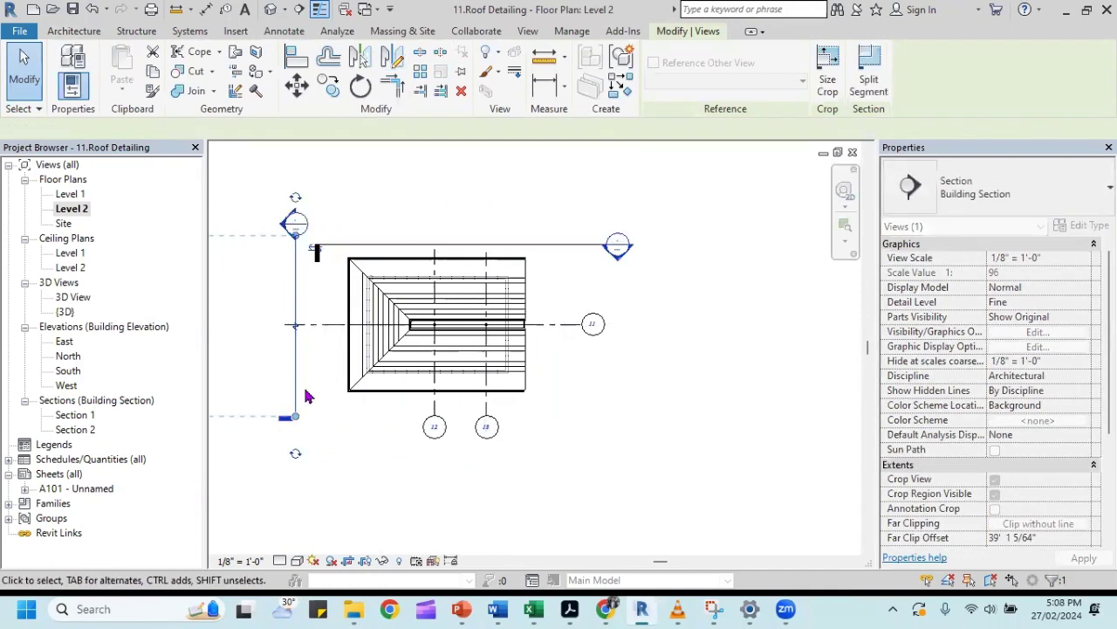
pyautogui.click(295, 274)
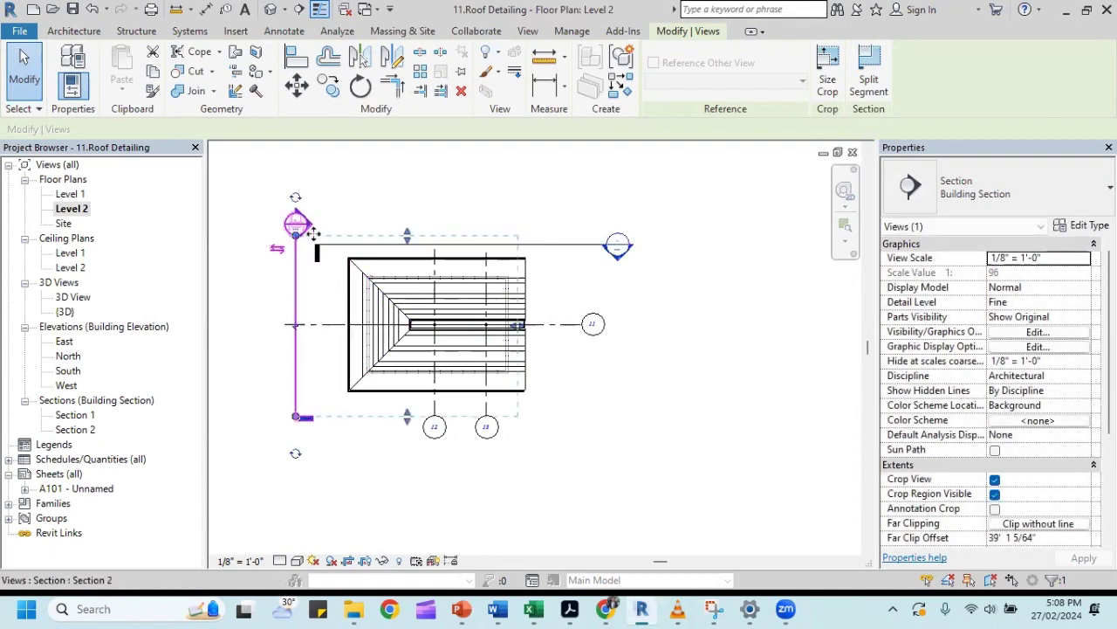
pyautogui.click(374, 204)
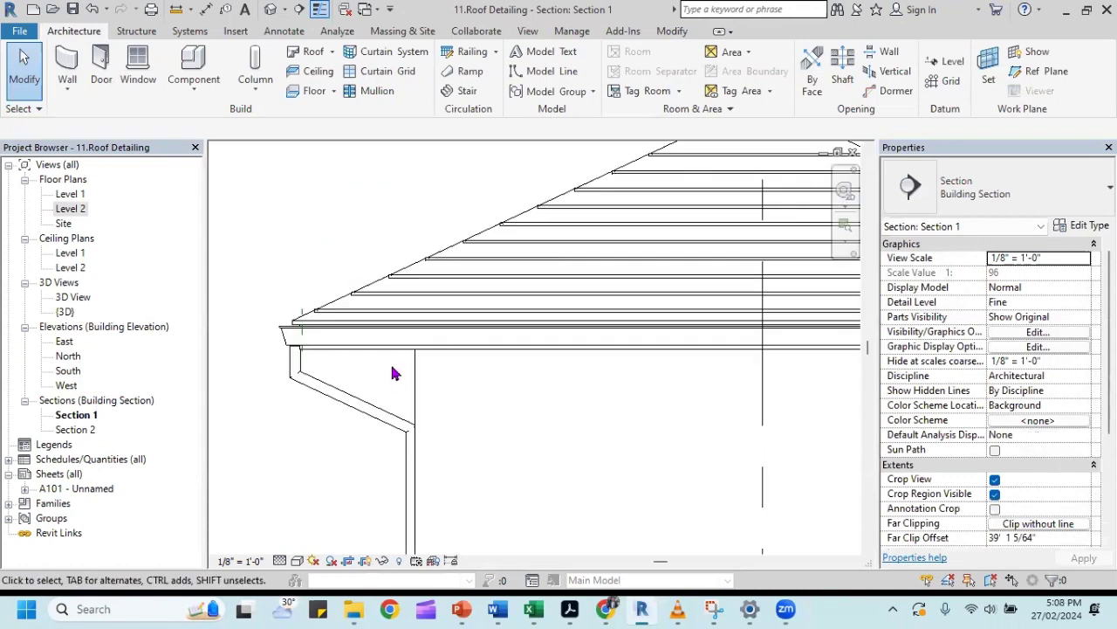
# Mirror a copy of the downspout about an axis from the wall midpoint to the fascia midpoint.
pyautogui.scroll(-5, 392, 374)
pyautogui.click(382, 377)
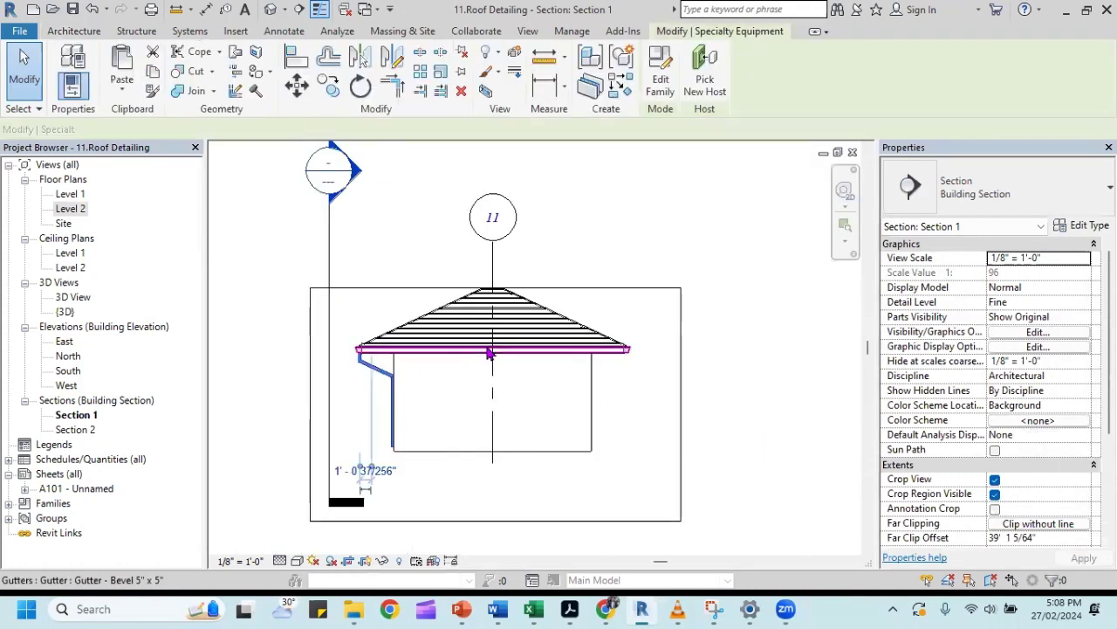
pyautogui.scroll(1, 487, 439)
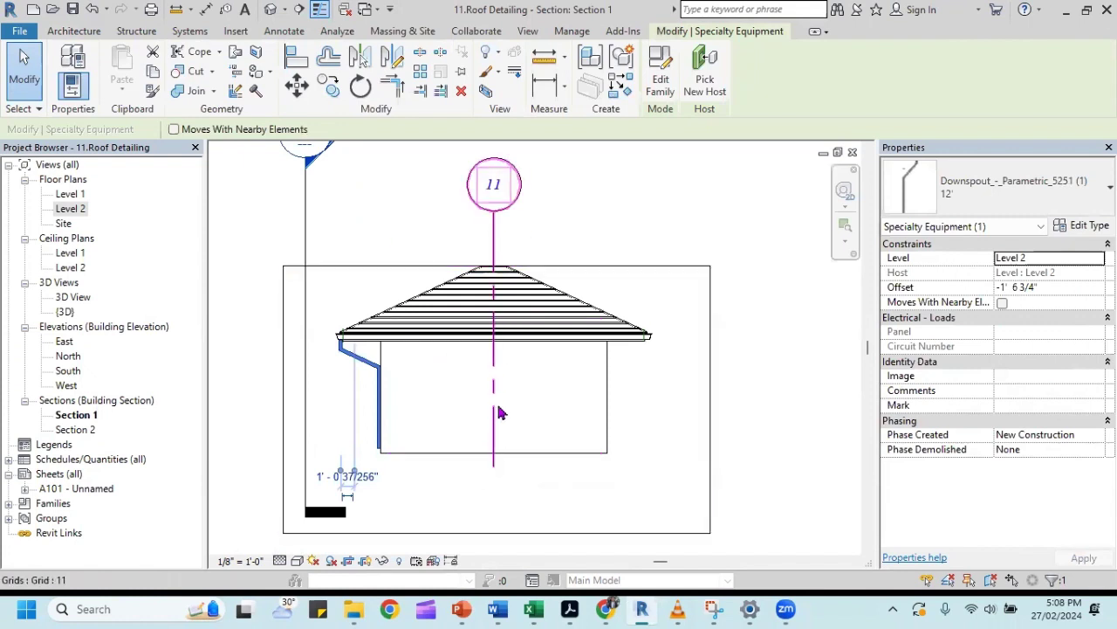
pyautogui.click(392, 63)
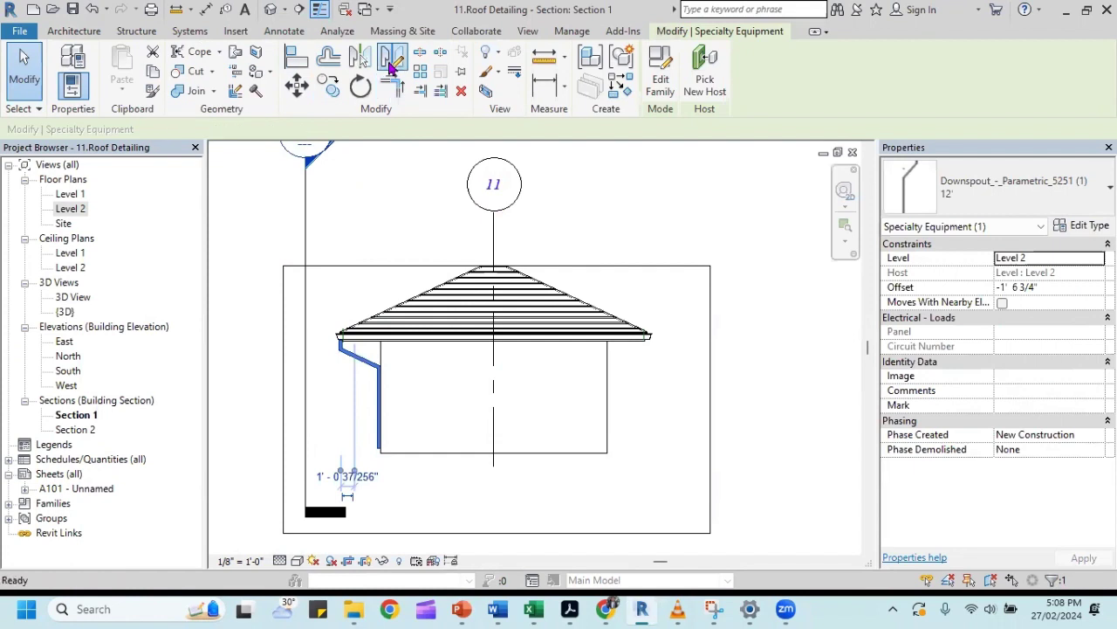
pyautogui.click(495, 454)
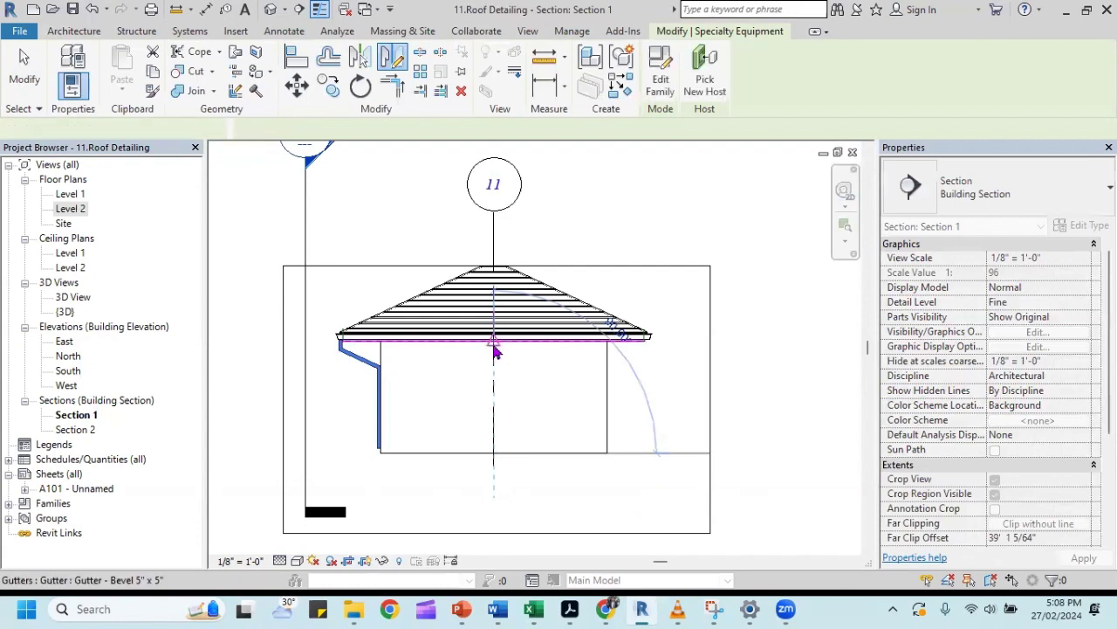
pyautogui.click(492, 345)
# Check both downspouts from an oblique angle in the default 3D view.
pyautogui.scroll(1, 690, 351)
pyautogui.scroll(2, 686, 345)
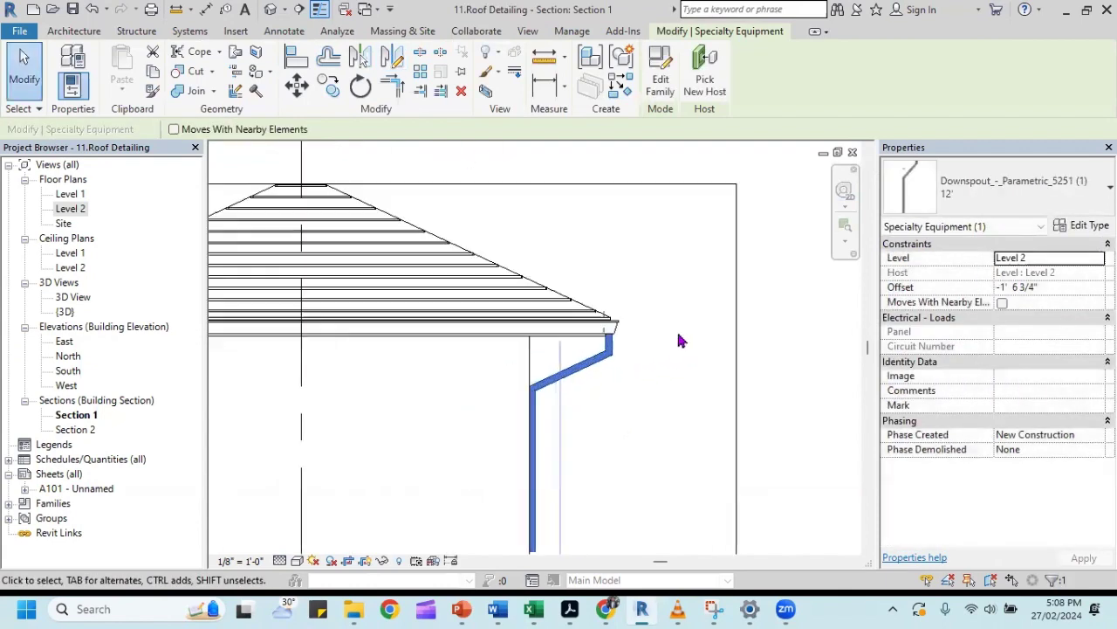
pyautogui.scroll(-3, 655, 326)
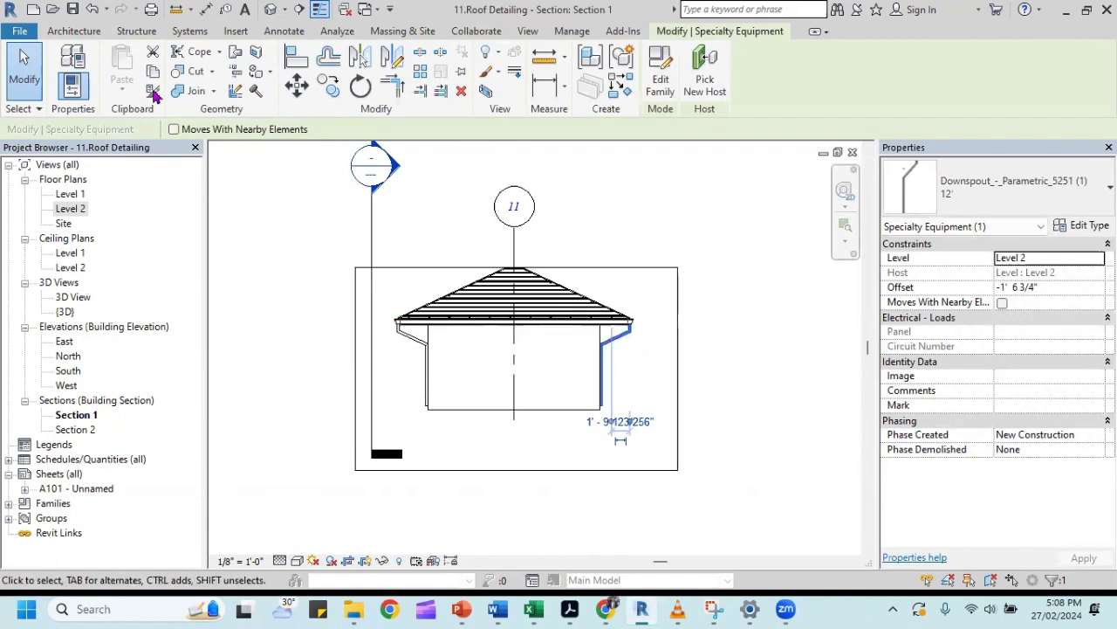
pyautogui.click(273, 9)
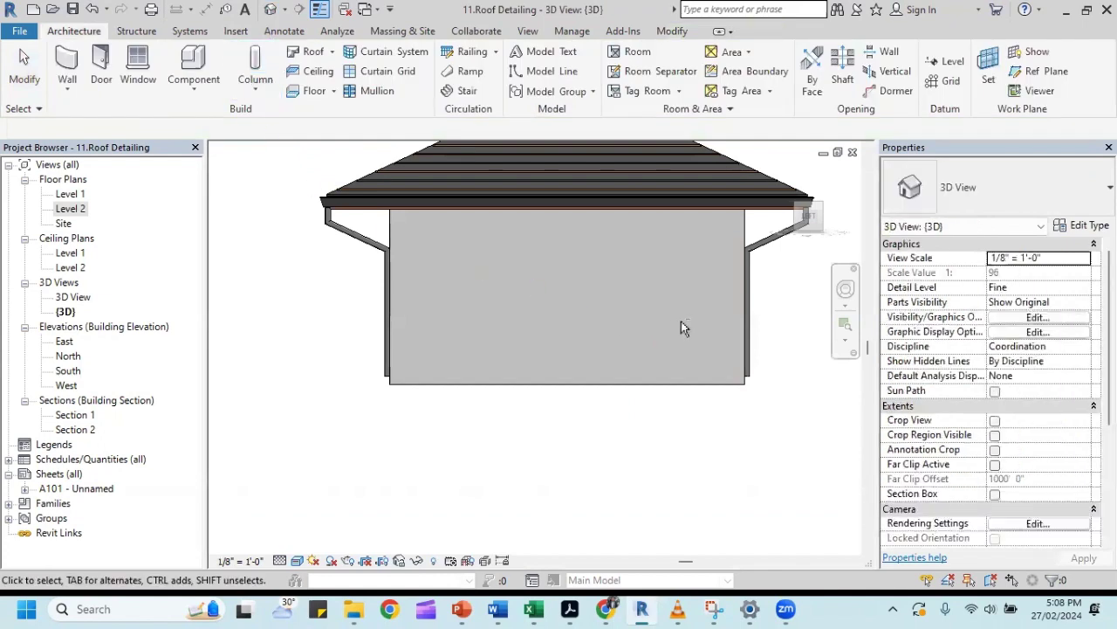
pyautogui.moveTo(771, 316)
pyautogui.keyDown('shift'); pyautogui.mouseDown(button='middle')
pyautogui.moveTo(564, 340)
pyautogui.moveTo(770, 312)
pyautogui.moveTo(721, 322)
pyautogui.moveTo(726, 332)
pyautogui.moveTo(698, 323)
pyautogui.mouseUp(button='middle'); pyautogui.keyUp('shift')
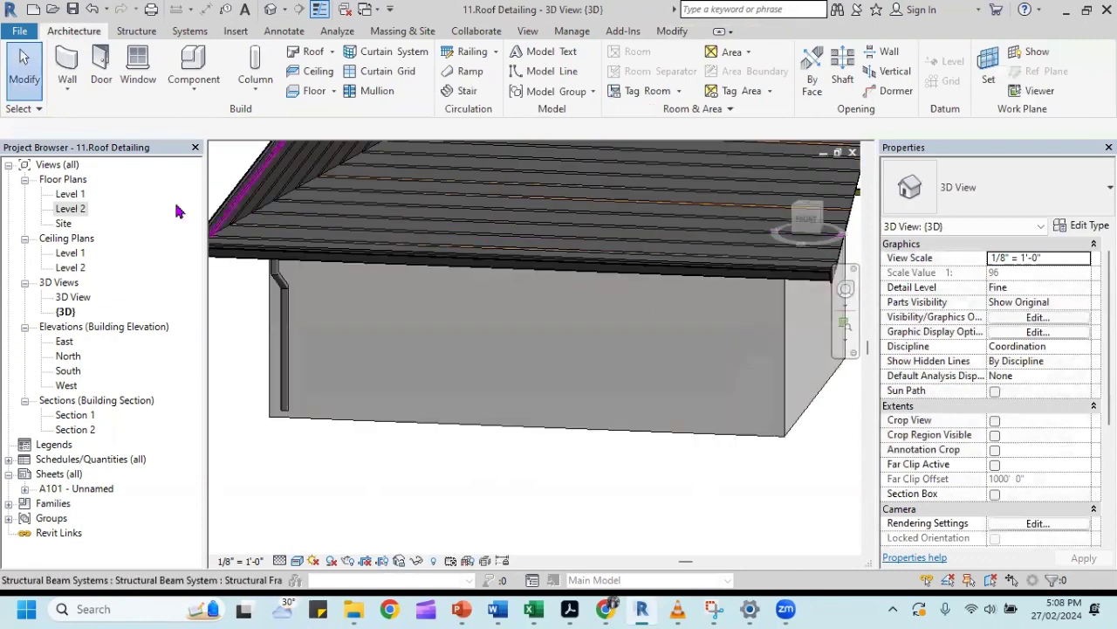
# Open the Level 1 plan and zoom to the downspout at the top-left wall corner.
pyautogui.doubleClick(72, 195)
pyautogui.scroll(-4, 559, 340)
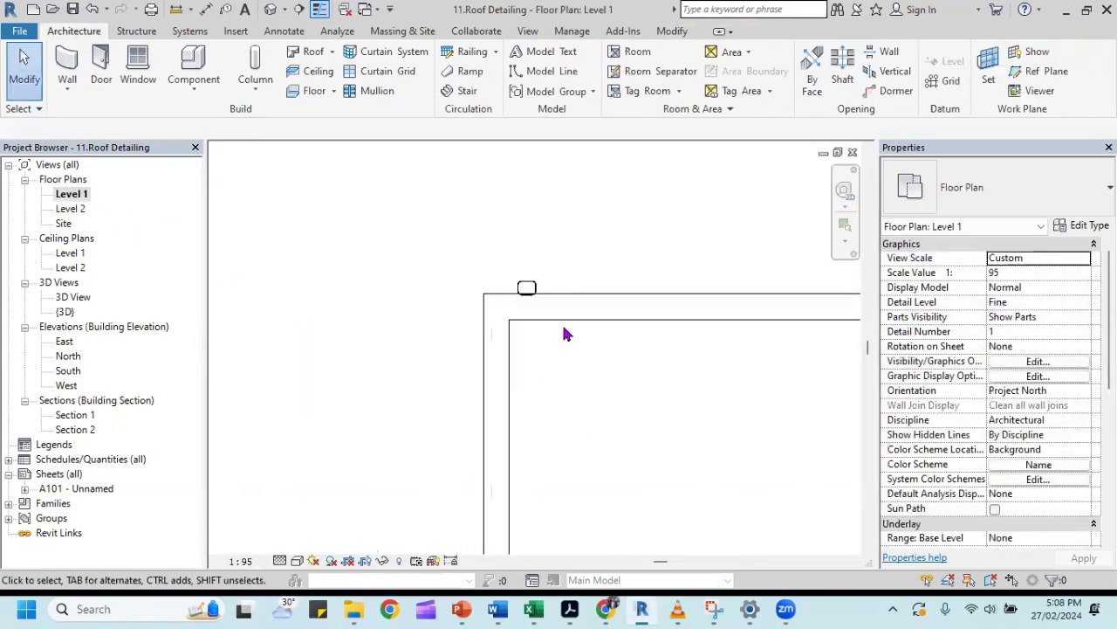
pyautogui.scroll(-2, 611, 344)
pyautogui.moveTo(643, 356); pyautogui.dragTo(395, 365, button='middle')
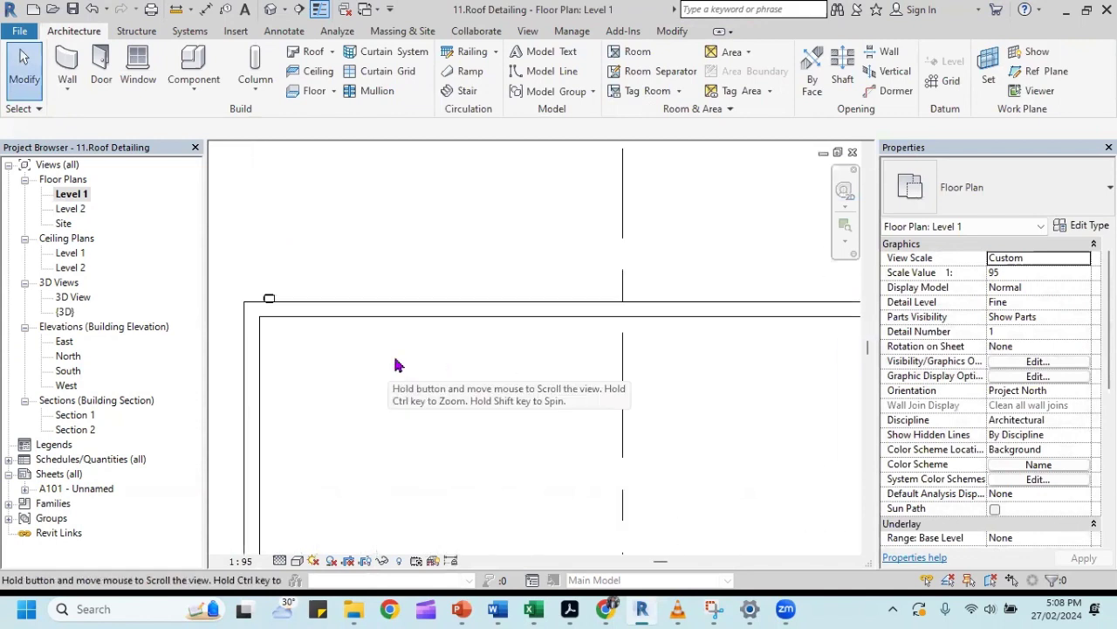
pyautogui.scroll(-2, 419, 363)
pyautogui.scroll(-1, 437, 362)
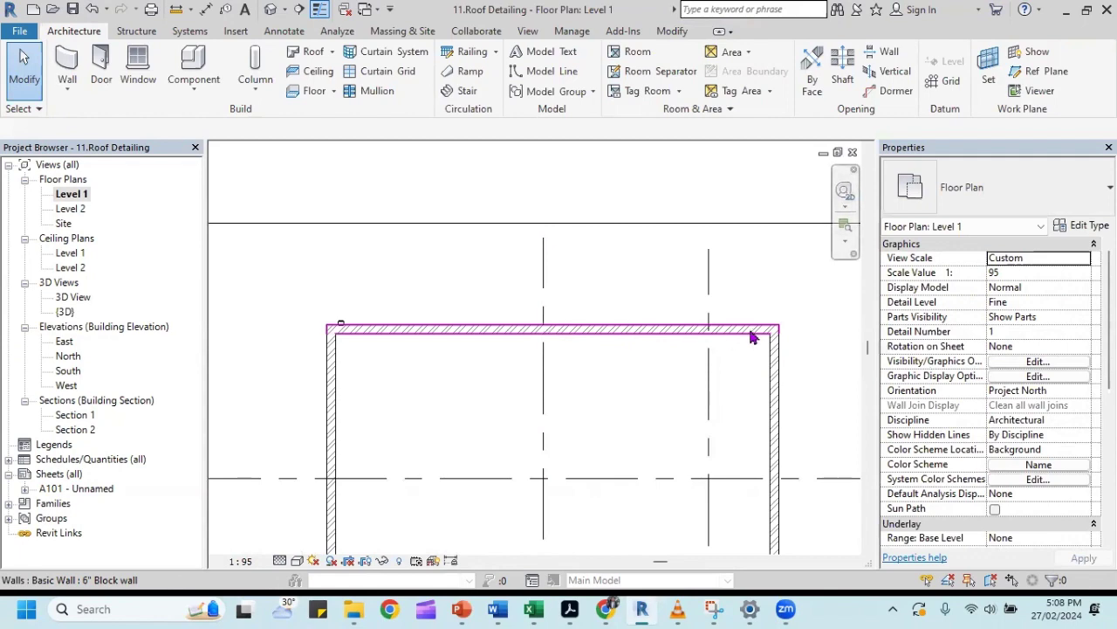
pyautogui.scroll(2, 336, 323)
pyautogui.scroll(2, 343, 328)
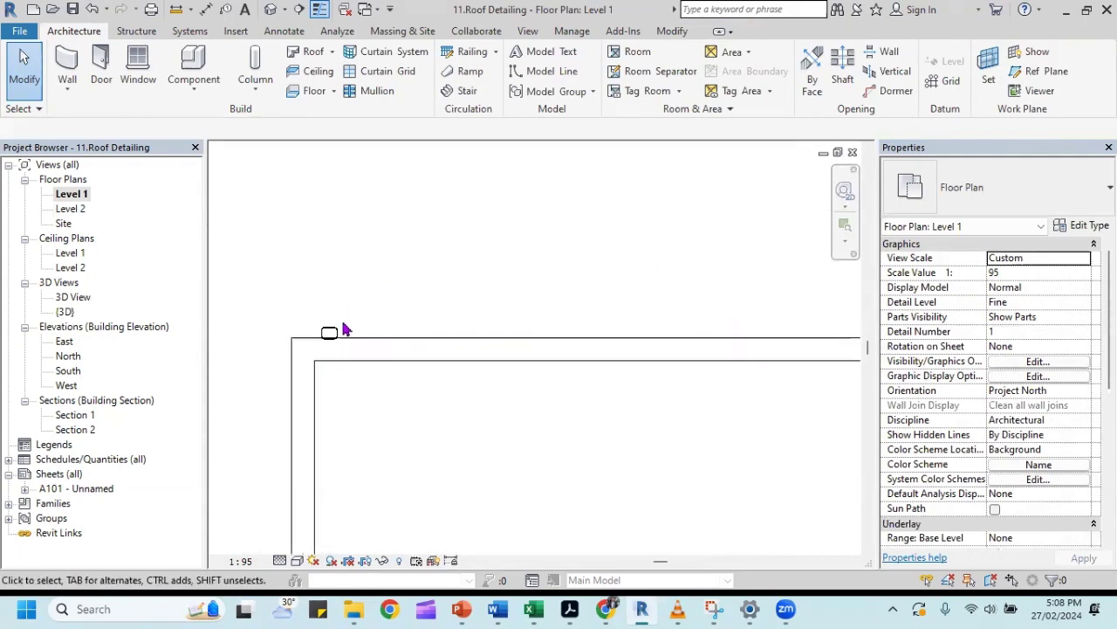
# Copy the downspout to the far corner of the top wall, 12' 6 55/128" away.
pyautogui.click(332, 338)
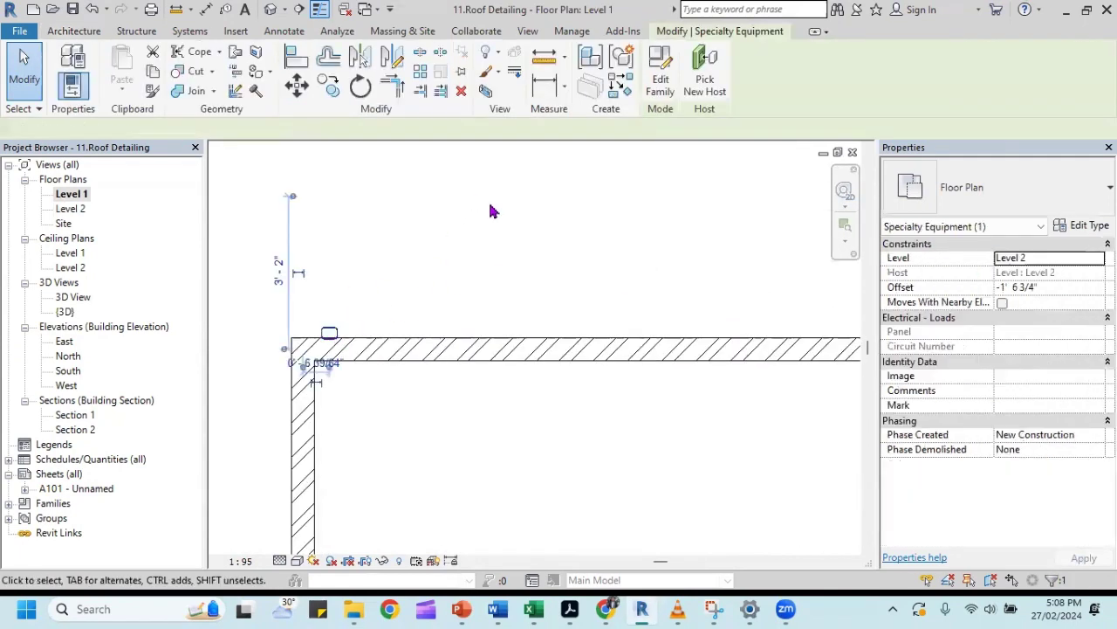
pyautogui.click(331, 94)
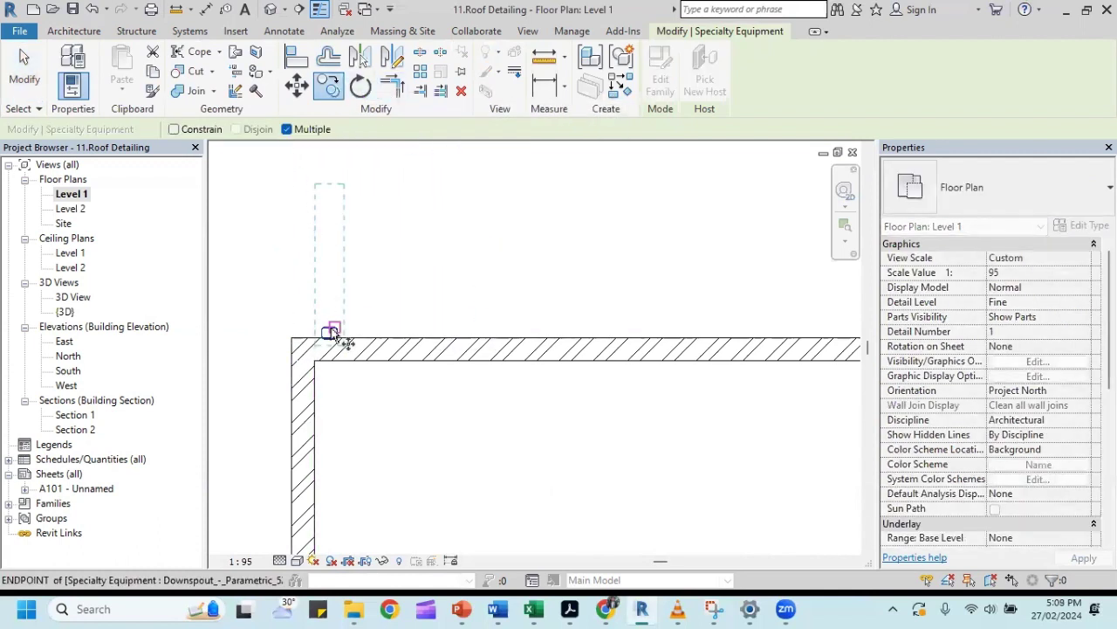
pyautogui.scroll(2, 354, 341)
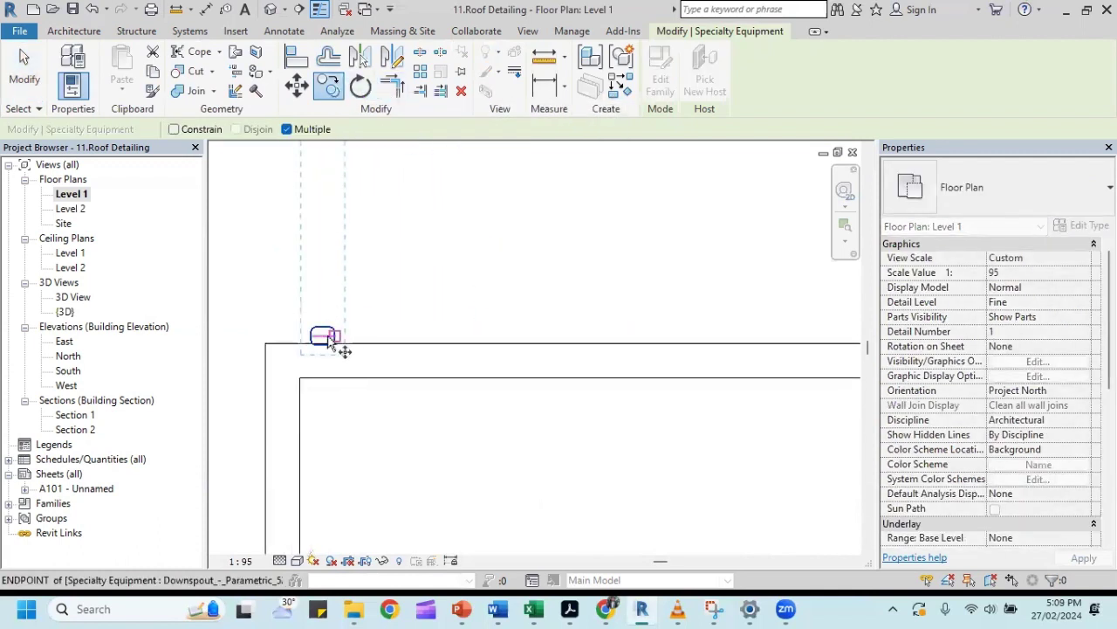
pyautogui.click(323, 336)
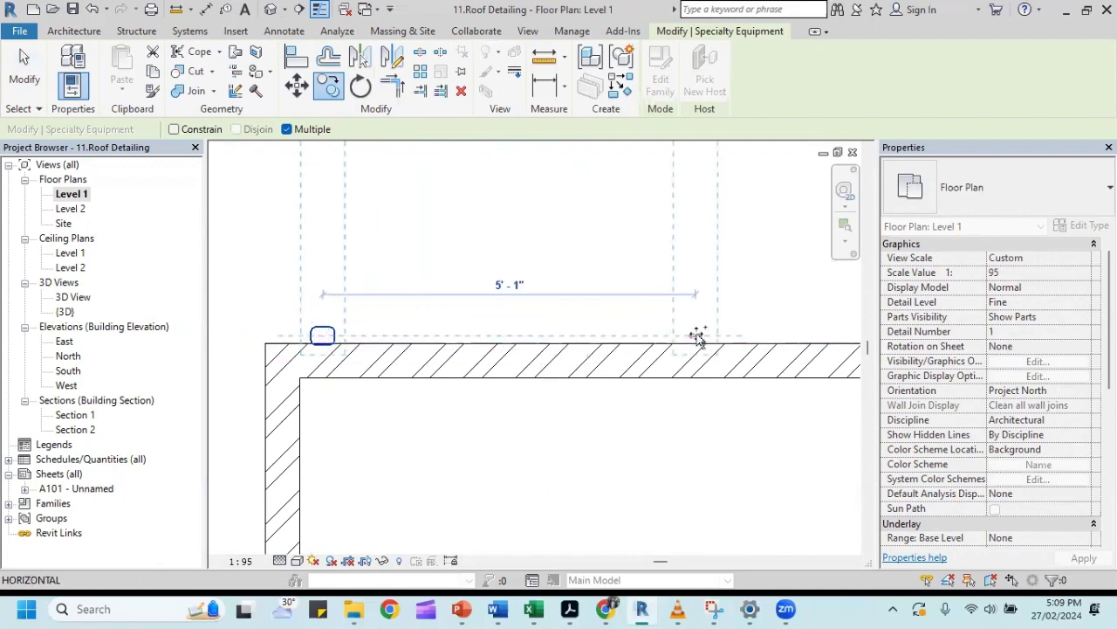
pyautogui.scroll(-2, 699, 336)
pyautogui.moveTo(562, 332); pyautogui.dragTo(319, 314, button='middle')
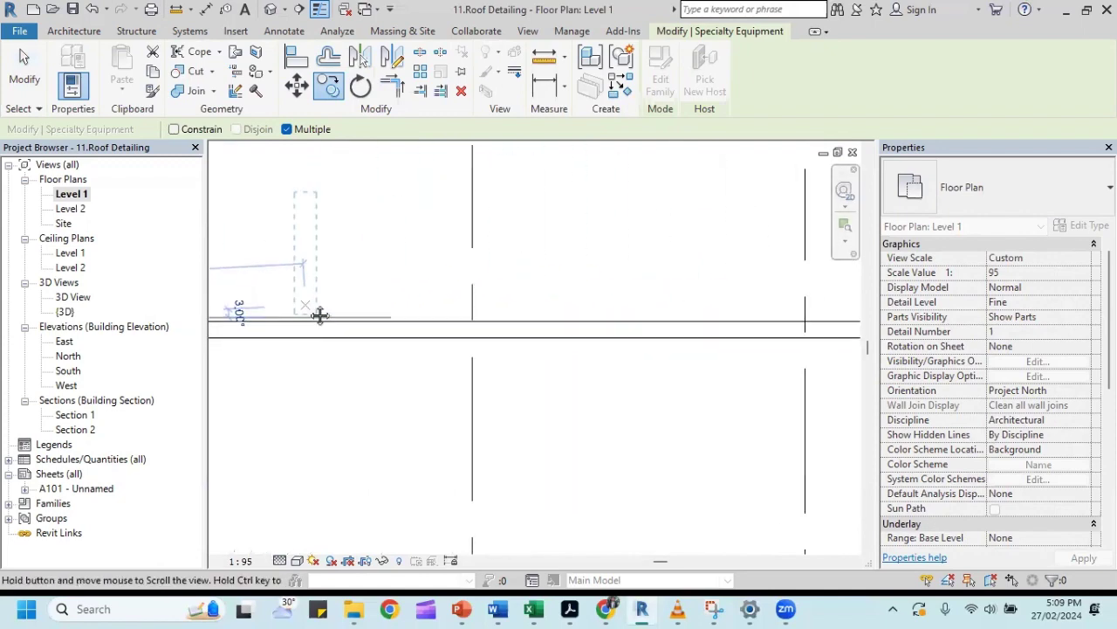
pyautogui.scroll(1, 454, 313)
pyautogui.scroll(1, 456, 315)
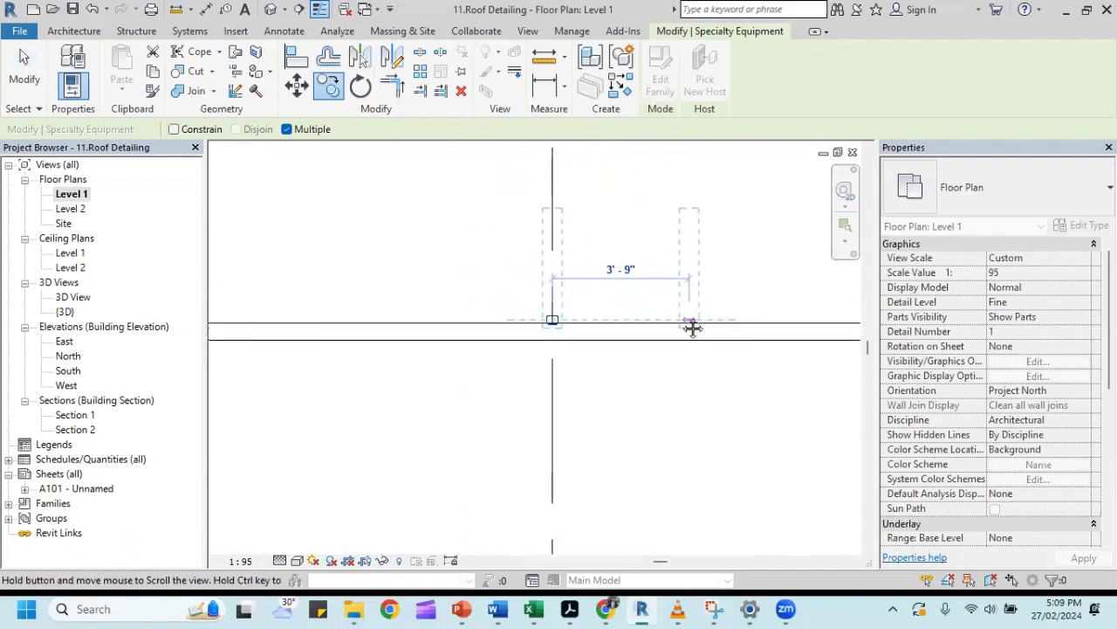
pyautogui.moveTo(690, 319); pyautogui.dragTo(392, 325, button='middle')
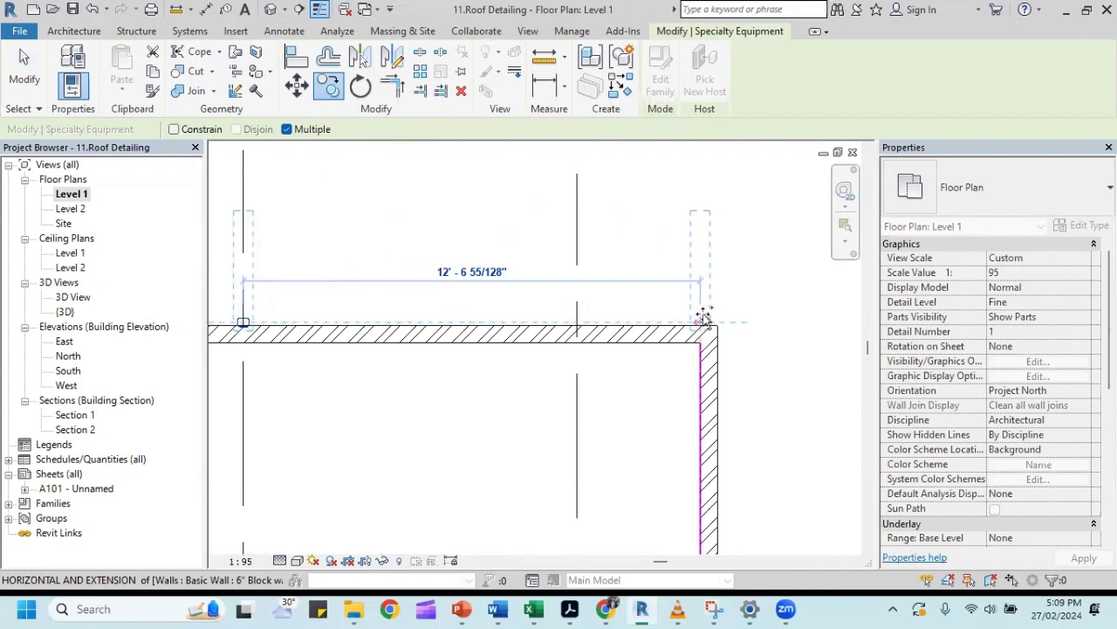
pyautogui.click(704, 316)
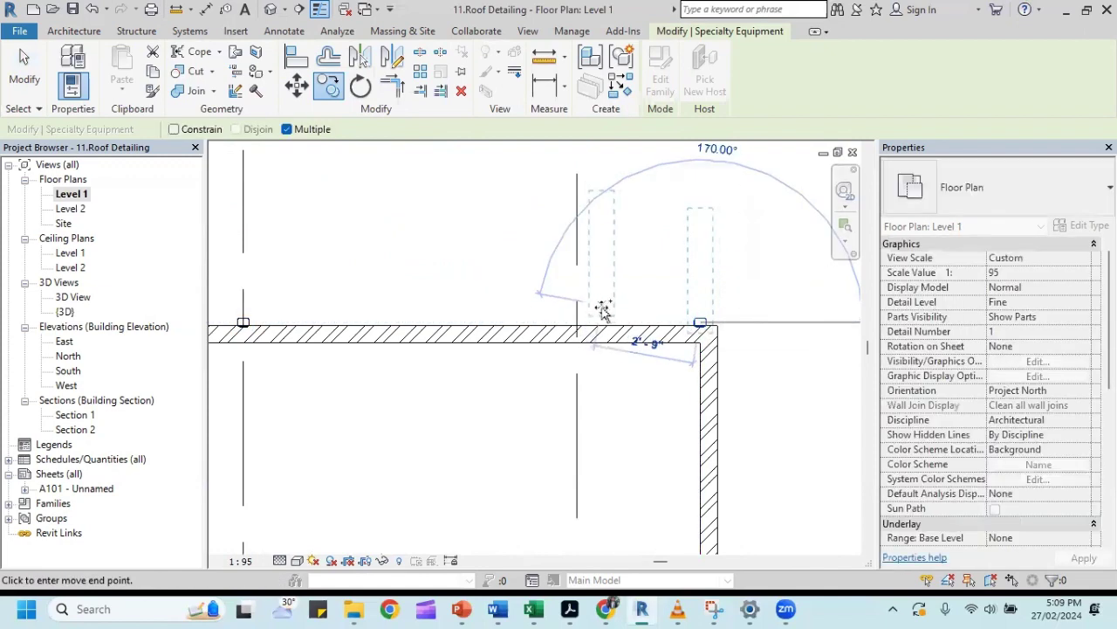
pyautogui.press('Escape')
pyautogui.scroll(-1, 603, 321)
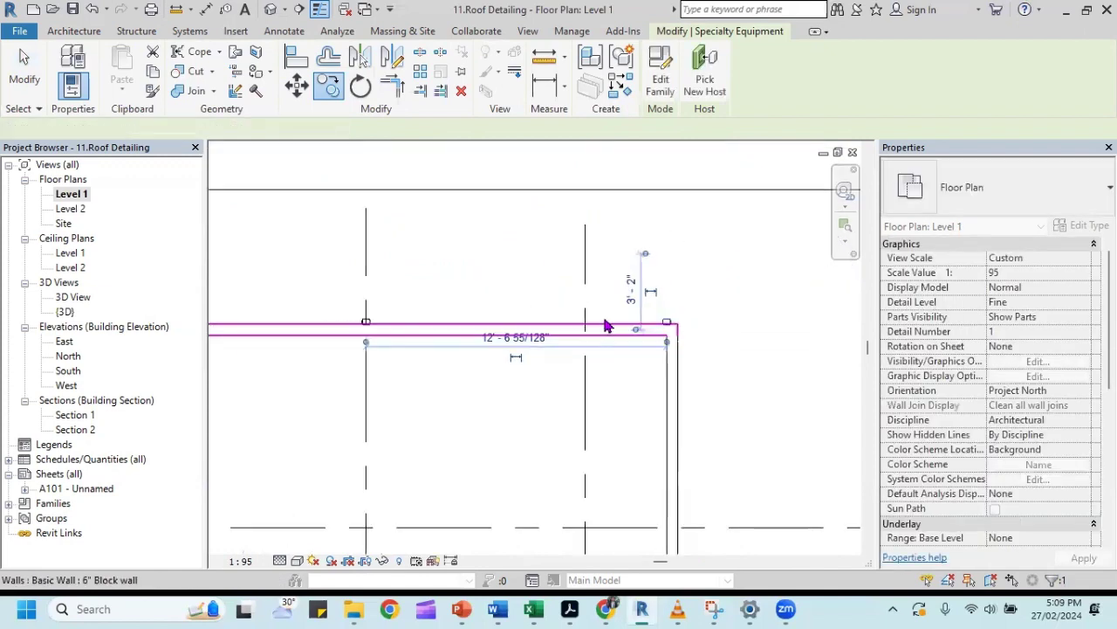
pyautogui.scroll(-2, 594, 336)
pyautogui.press('Escape')
# Zoom out to show the whole building and its gridlines in the Level 1 plan.
pyautogui.moveTo(583, 367); pyautogui.dragTo(576, 259, button='middle')
pyautogui.scroll(2, 424, 382)
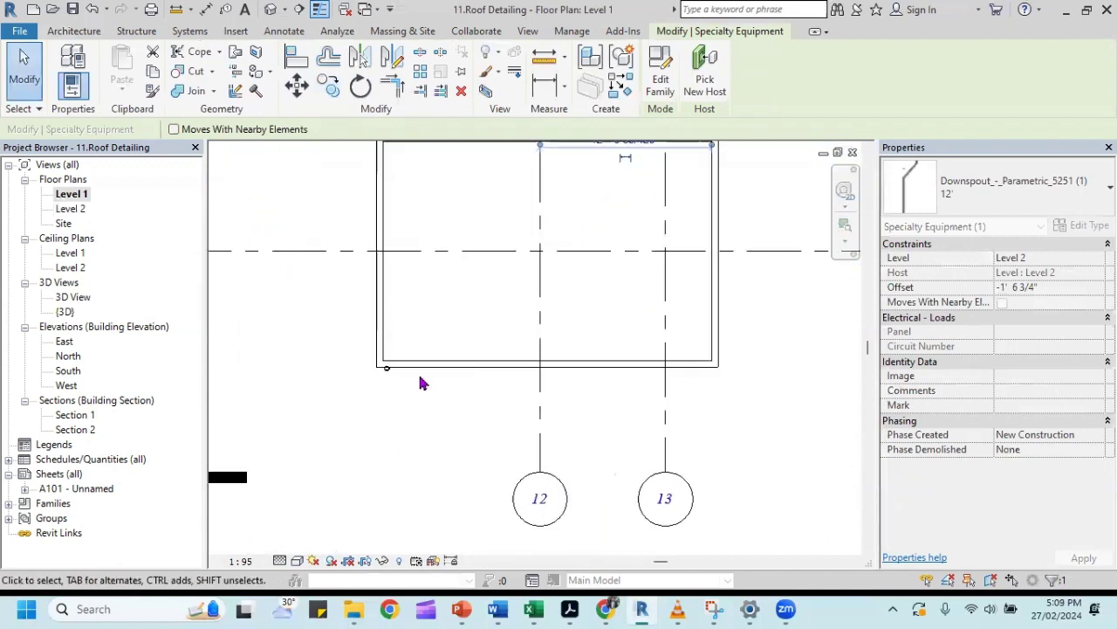
pyautogui.scroll(2, 404, 367)
pyautogui.scroll(2, 397, 367)
pyautogui.scroll(-2, 574, 344)
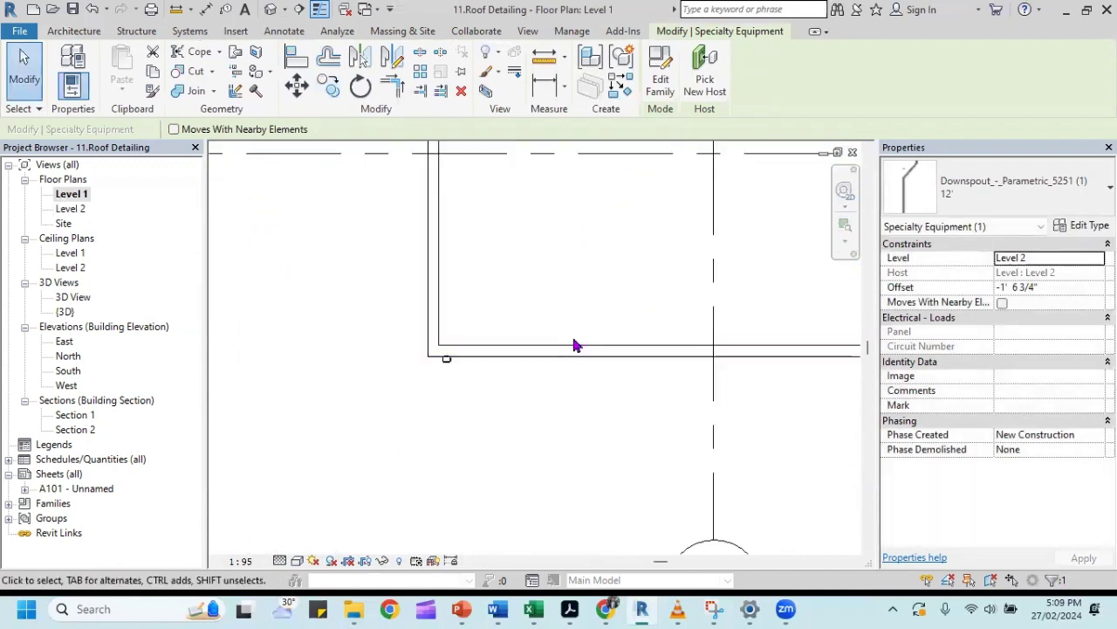
pyautogui.scroll(-2, 806, 369)
pyautogui.scroll(1, 697, 267)
pyautogui.moveTo(695, 267); pyautogui.dragTo(577, 328, button='middle')
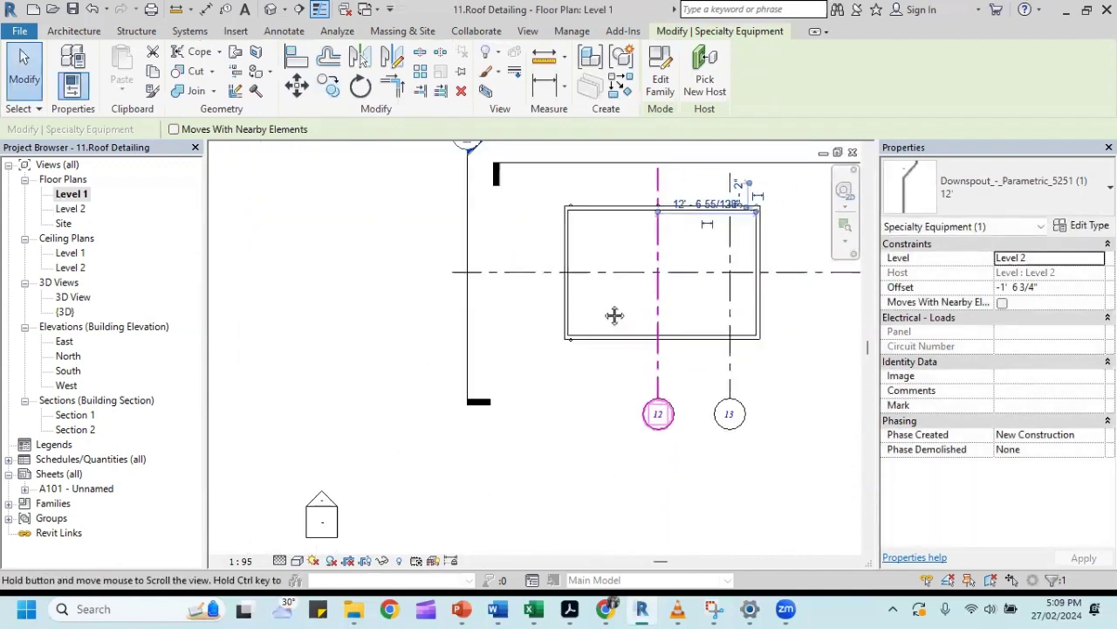
# Orbit the default 3D view to see the whole building with its downspouts.
pyautogui.click(270, 10)
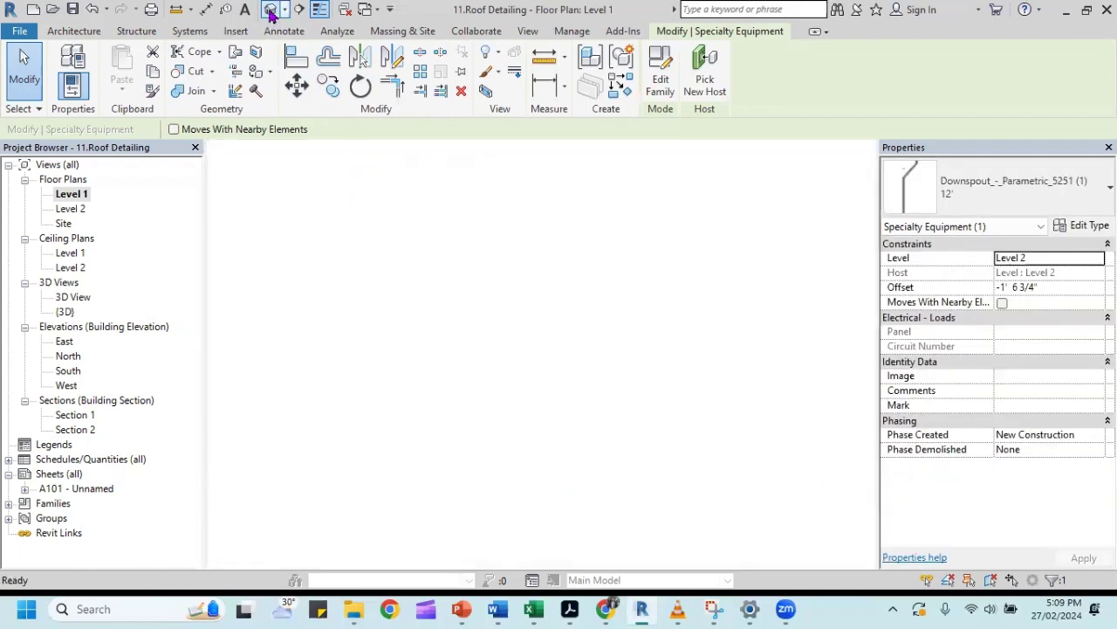
pyautogui.moveTo(413, 336)
pyautogui.keyDown('shift'); pyautogui.mouseDown(button='middle')
pyautogui.moveTo(714, 300)
pyautogui.moveTo(427, 325)
pyautogui.mouseUp(button='middle'); pyautogui.keyUp('shift')
pyautogui.scroll(2, 451, 326)
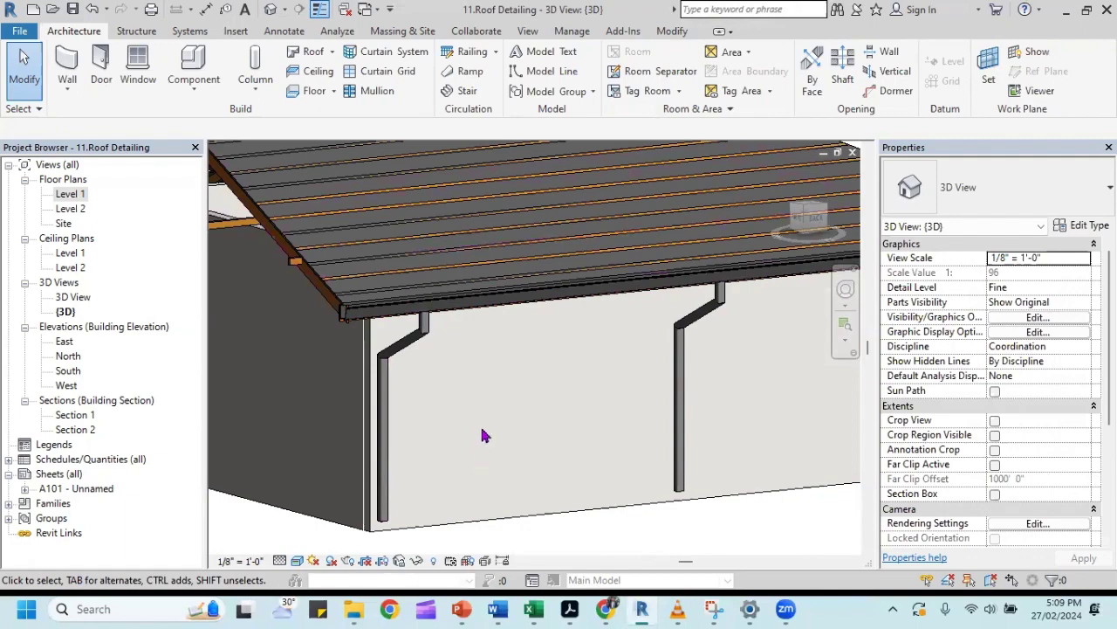
pyautogui.scroll(-4, 487, 428)
pyautogui.scroll(-2, 486, 424)
pyautogui.moveTo(513, 424)
pyautogui.keyDown('shift'); pyautogui.mouseDown(button='middle')
pyautogui.moveTo(241, 416)
pyautogui.moveTo(327, 489)
pyautogui.moveTo(436, 395)
pyautogui.mouseUp(button='middle'); pyautogui.keyUp('shift')
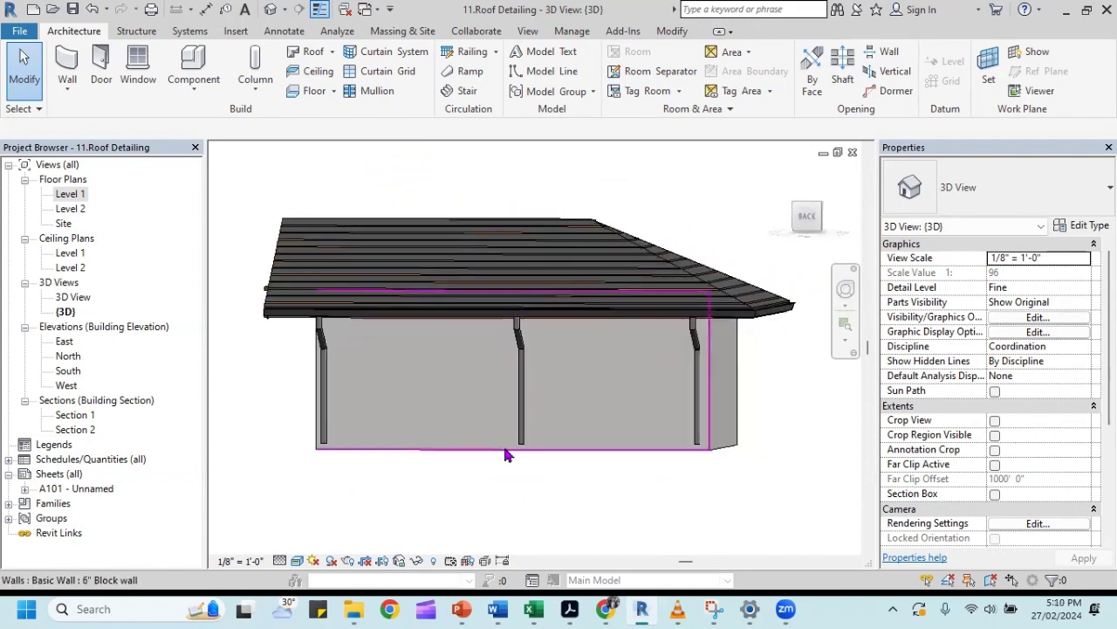
# Inspect the downspouts up close, then open render image 1 from 3d_views in Photo Viewer.
pyautogui.scroll(2, 467, 366)
pyautogui.scroll(2, 467, 367)
pyautogui.scroll(1, 467, 367)
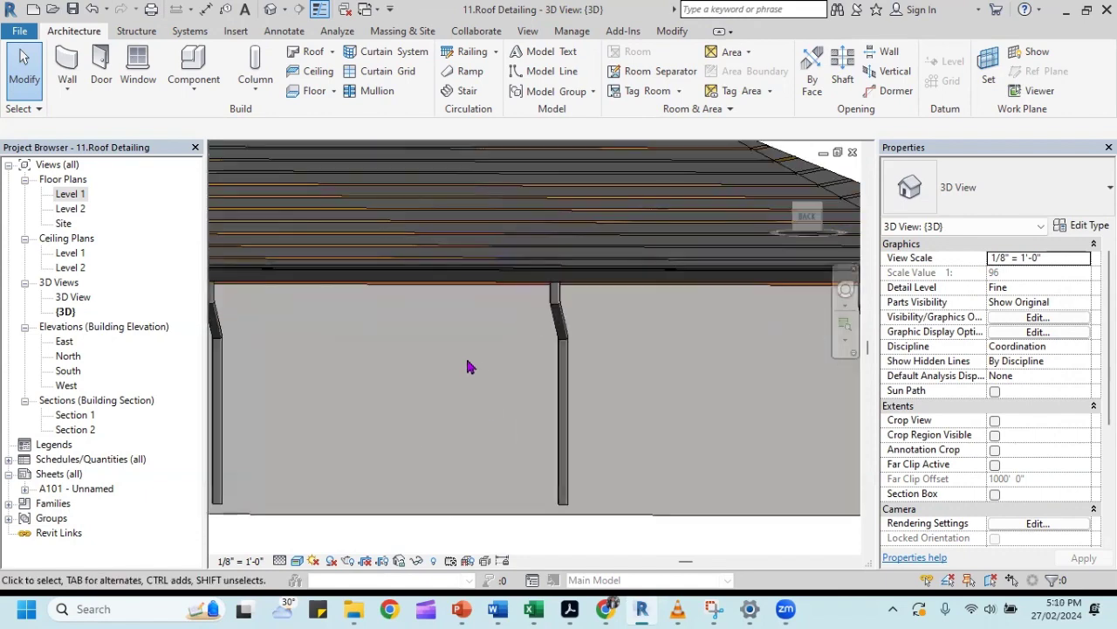
pyautogui.keyDown('shift'); pyautogui.moveTo(467, 367); pyautogui.dragTo(513, 360, button='middle'); pyautogui.keyUp('shift')
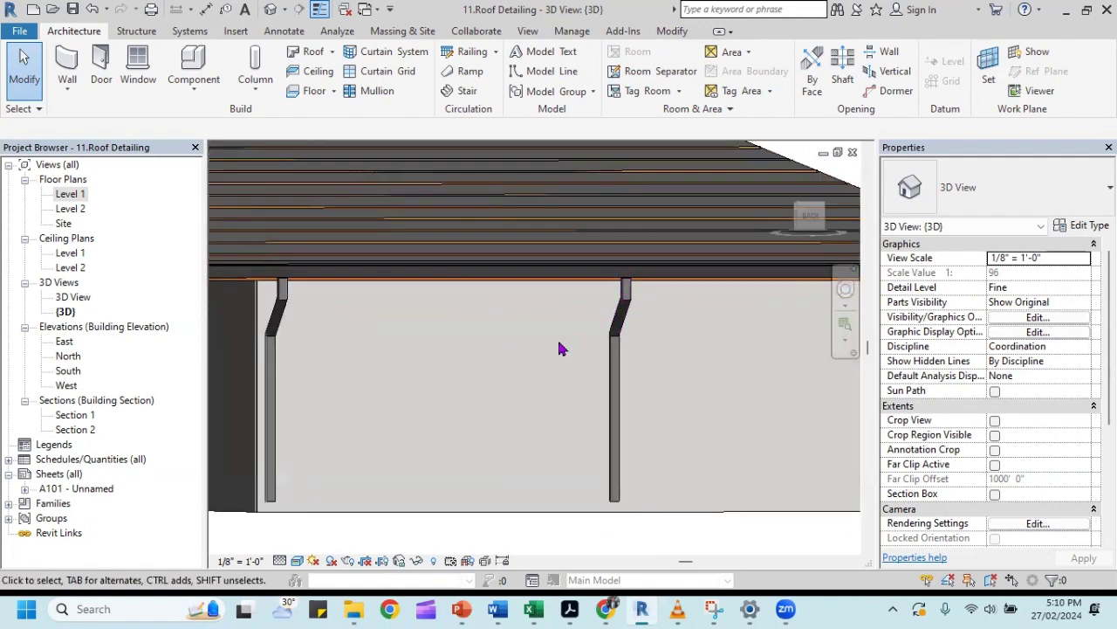
pyautogui.scroll(-3, 561, 350)
pyautogui.moveTo(579, 367)
pyautogui.keyDown('shift'); pyautogui.mouseDown(button='middle')
pyautogui.moveTo(382, 381)
pyautogui.moveTo(362, 355)
pyautogui.moveTo(402, 379)
pyautogui.moveTo(436, 378)
pyautogui.mouseUp(button='middle'); pyautogui.keyUp('shift')
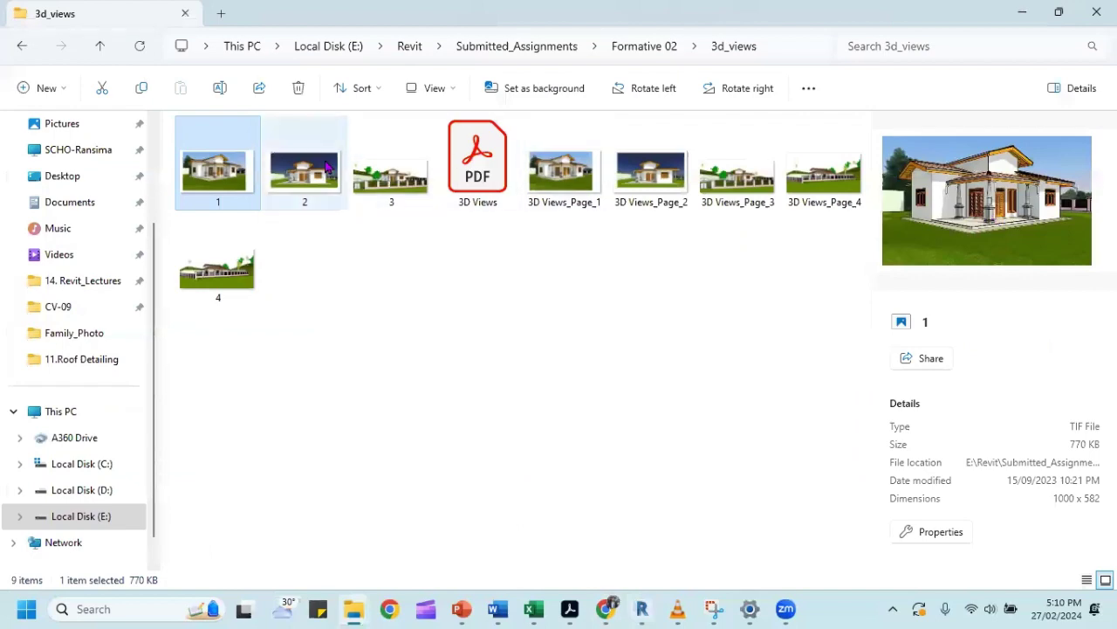
pyautogui.doubleClick(225, 192)
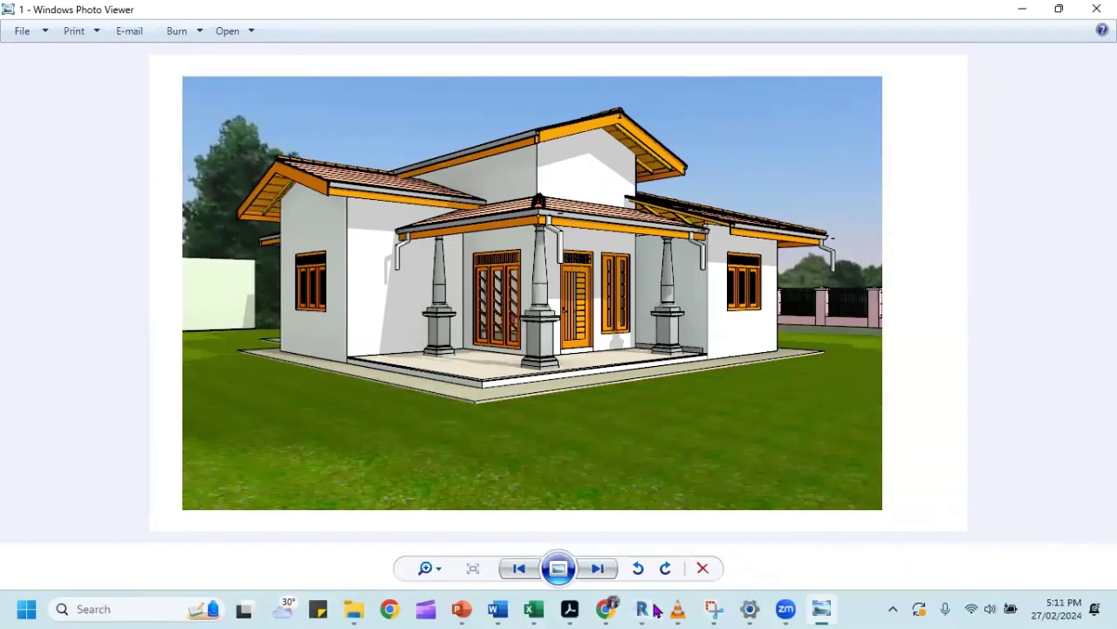
# Switch from Windows Photo Viewer back to the Revit roof model.
pyautogui.moveTo(642, 608)
pyautogui.click(653, 592)
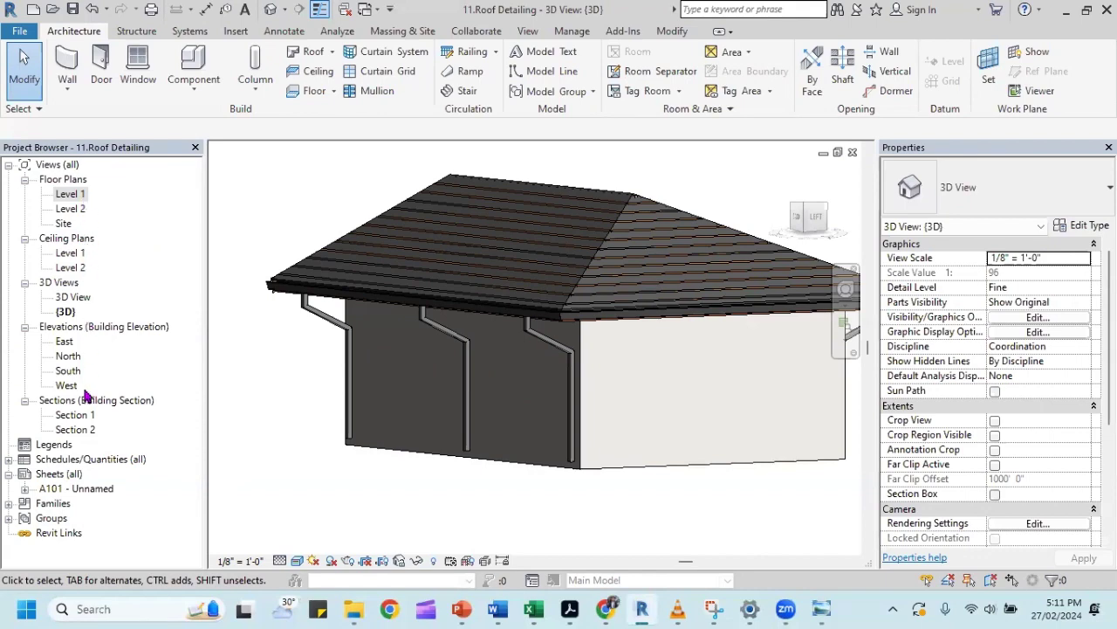
# Open Building Section 1, zoom to the eave and select the downspout under it.
pyautogui.doubleClick(77, 429)
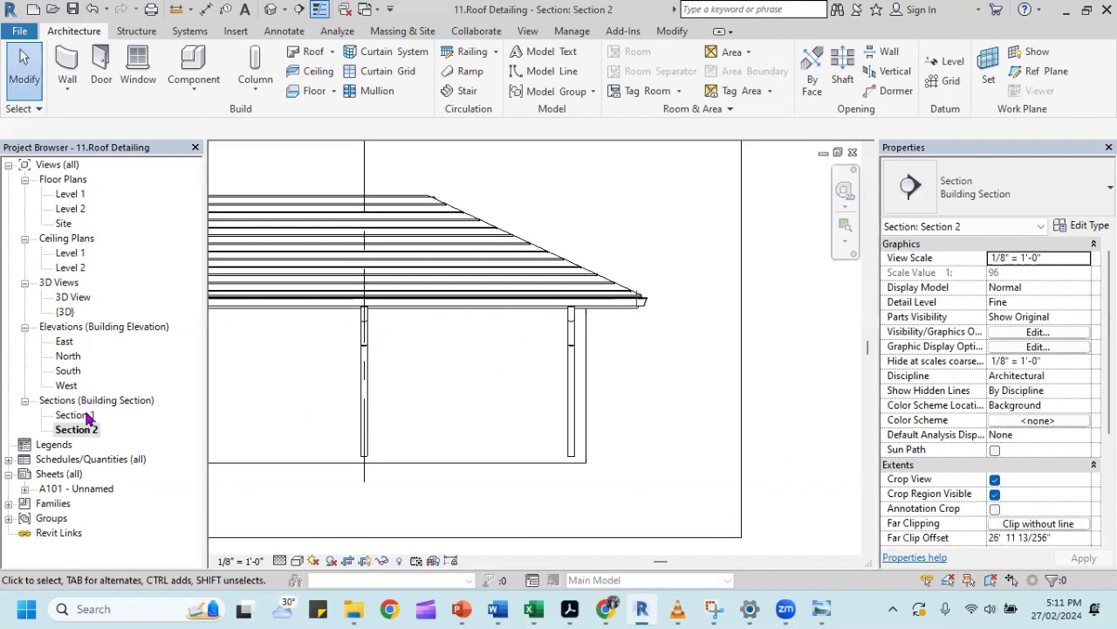
pyautogui.doubleClick(74, 414)
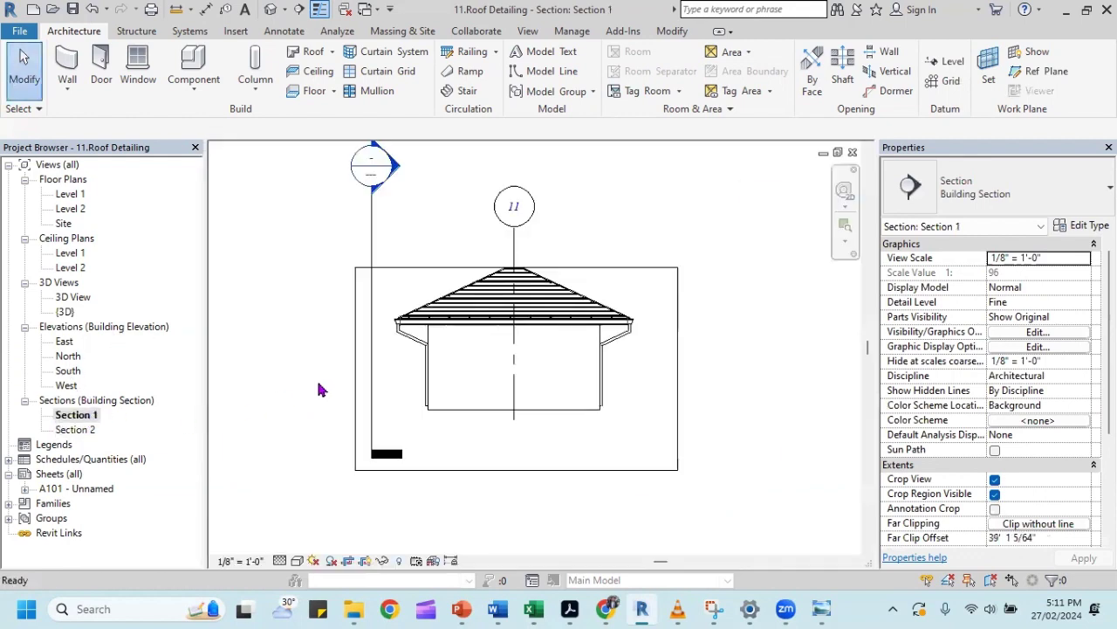
pyautogui.scroll(2, 432, 343)
pyautogui.scroll(2, 432, 349)
pyautogui.scroll(3, 424, 352)
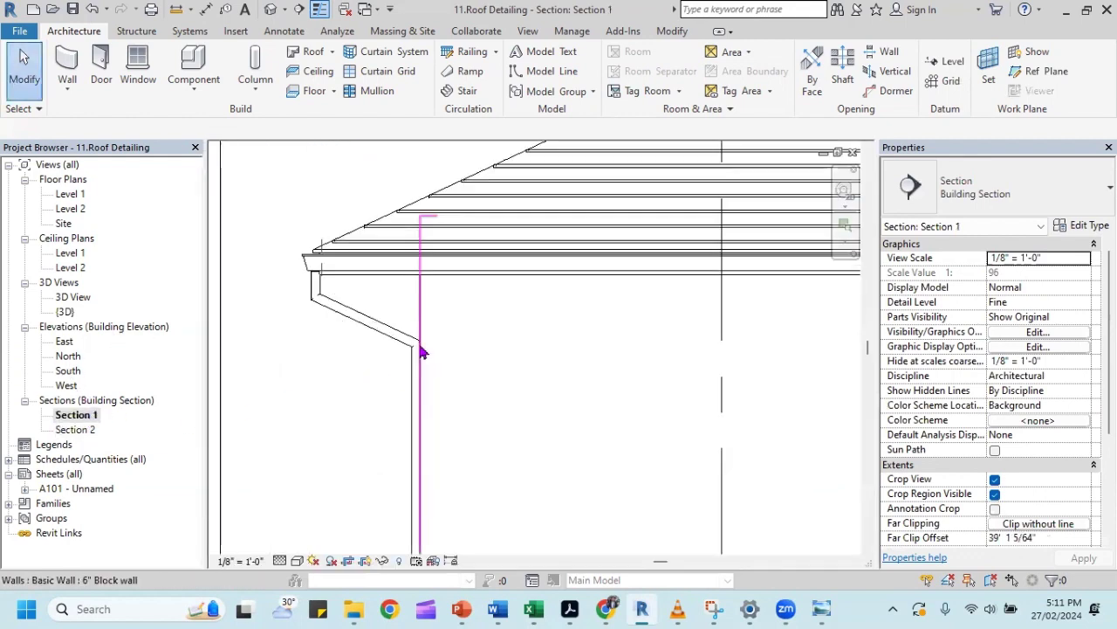
pyautogui.click(356, 325)
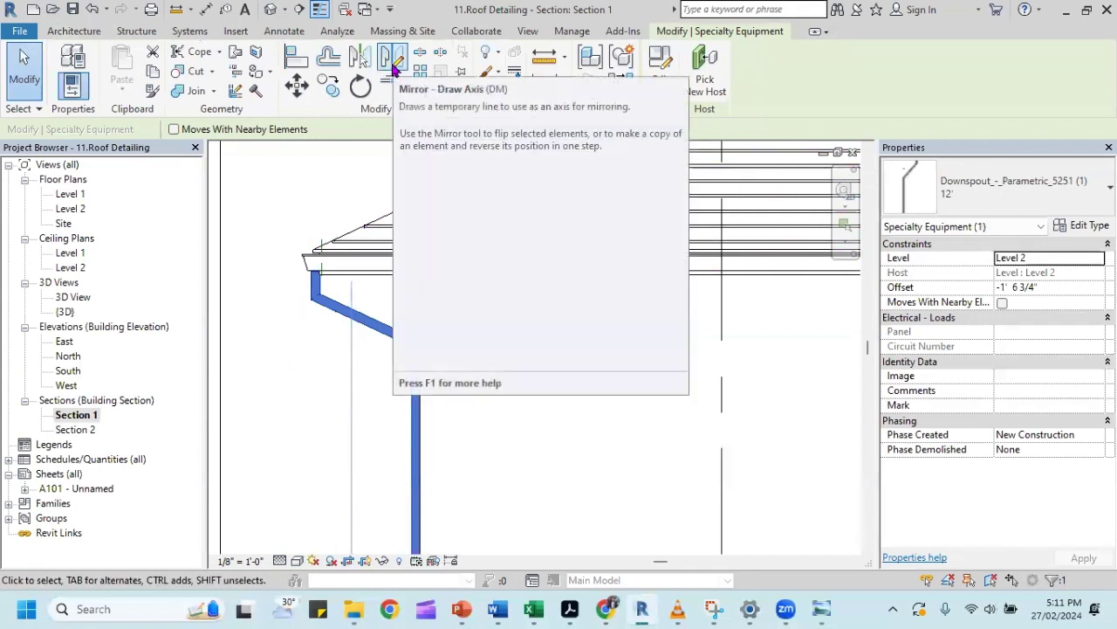
# Mirror-copy the downspout about a vertical axis drawn from its top endpoint.
pyautogui.click(394, 68)
pyautogui.scroll(2, 318, 315)
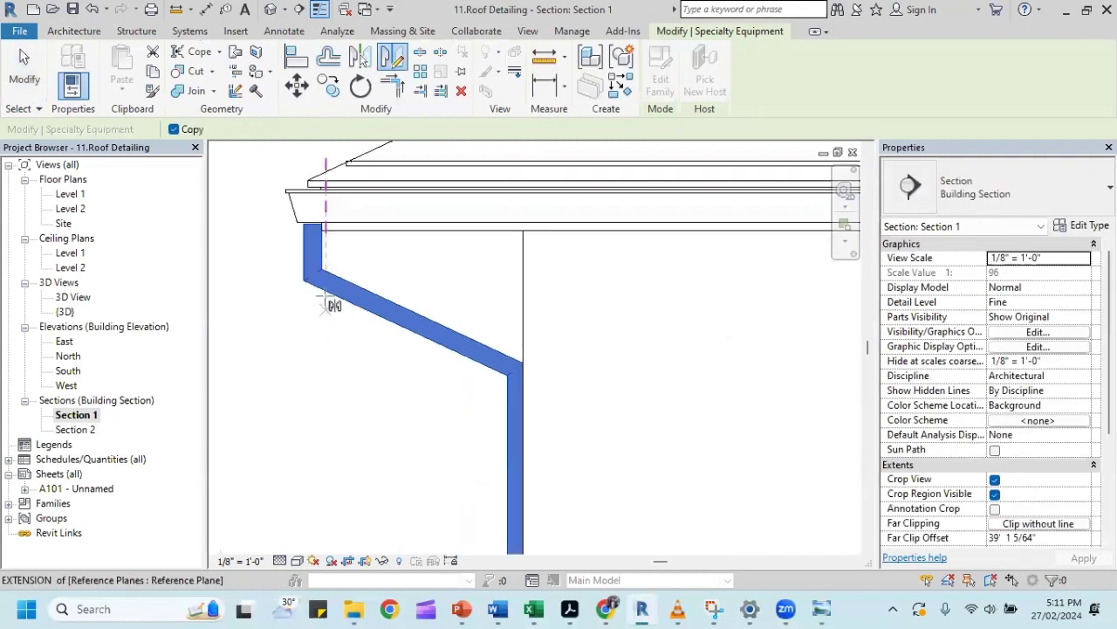
pyautogui.click(315, 224)
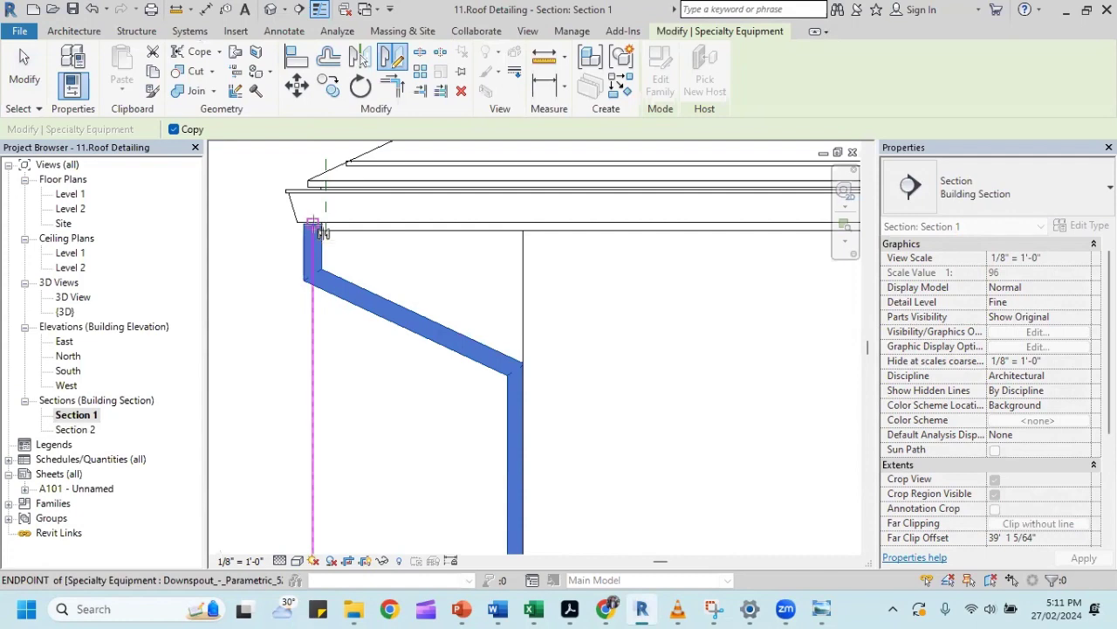
pyautogui.click(315, 223)
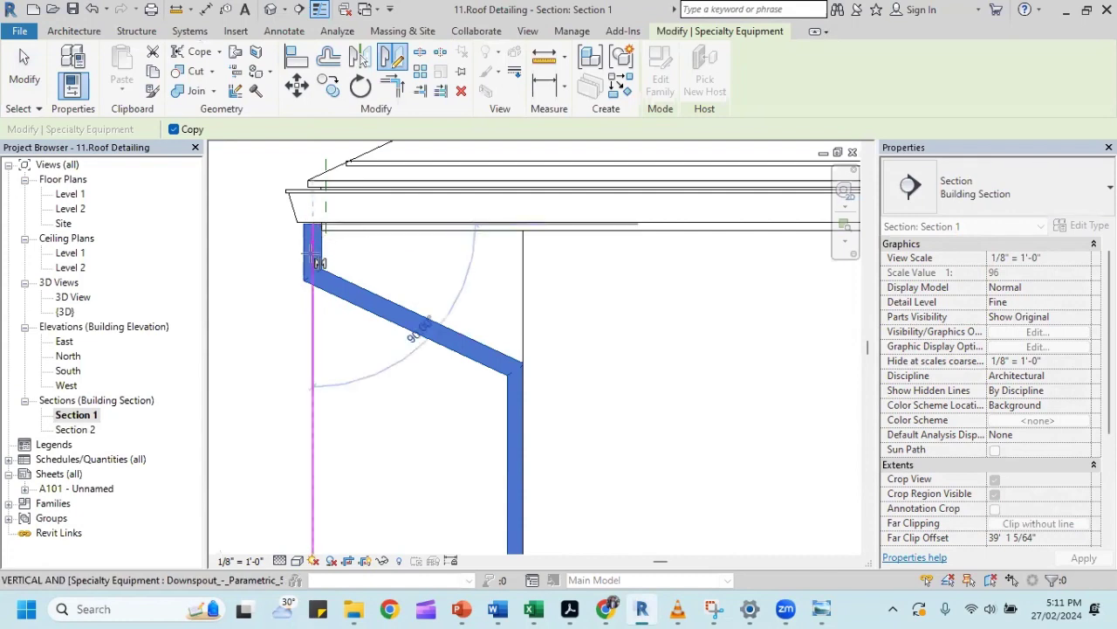
pyautogui.click(311, 323)
# Pan the section to show both downspouts and select the mirrored one.
pyautogui.scroll(-2, 270, 308)
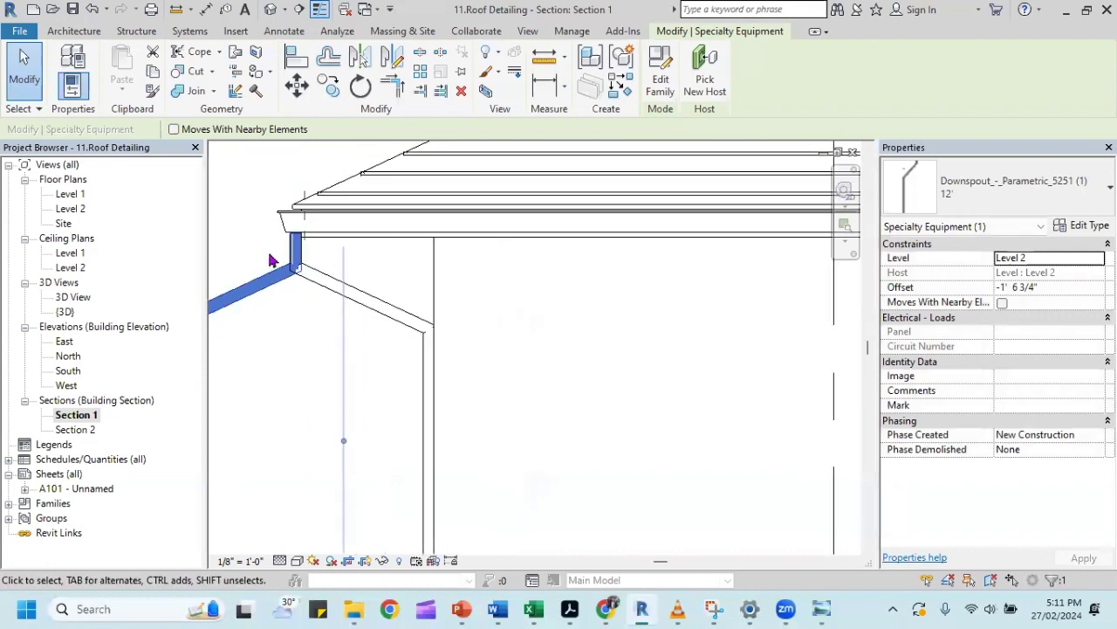
pyautogui.scroll(-1, 297, 312)
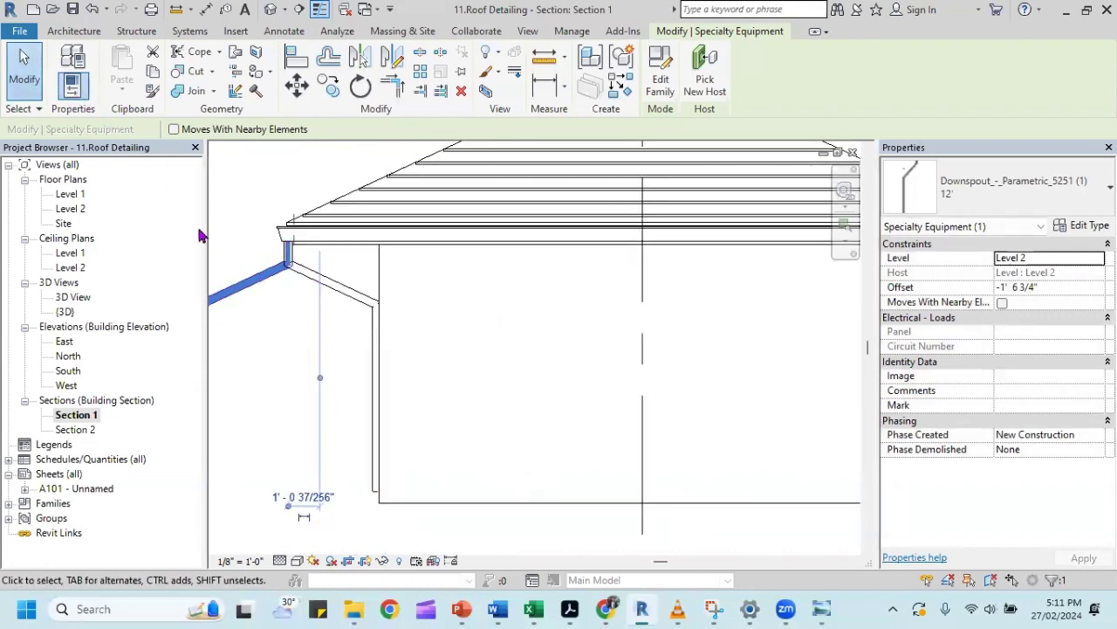
pyautogui.click(255, 334)
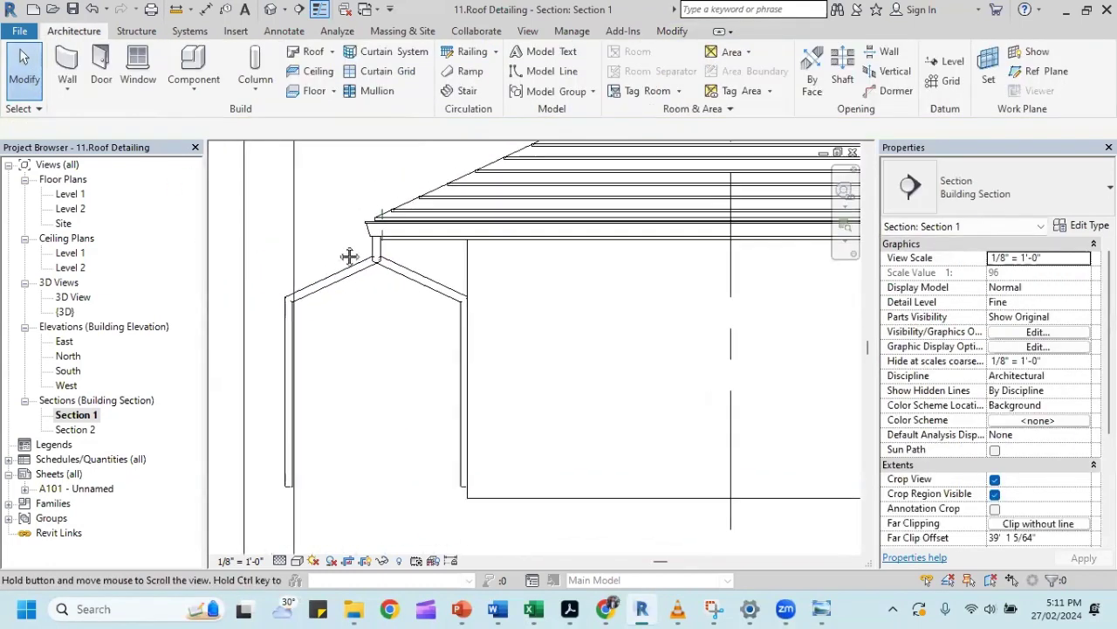
pyautogui.moveTo(234, 256); pyautogui.dragTo(393, 255, button='middle')
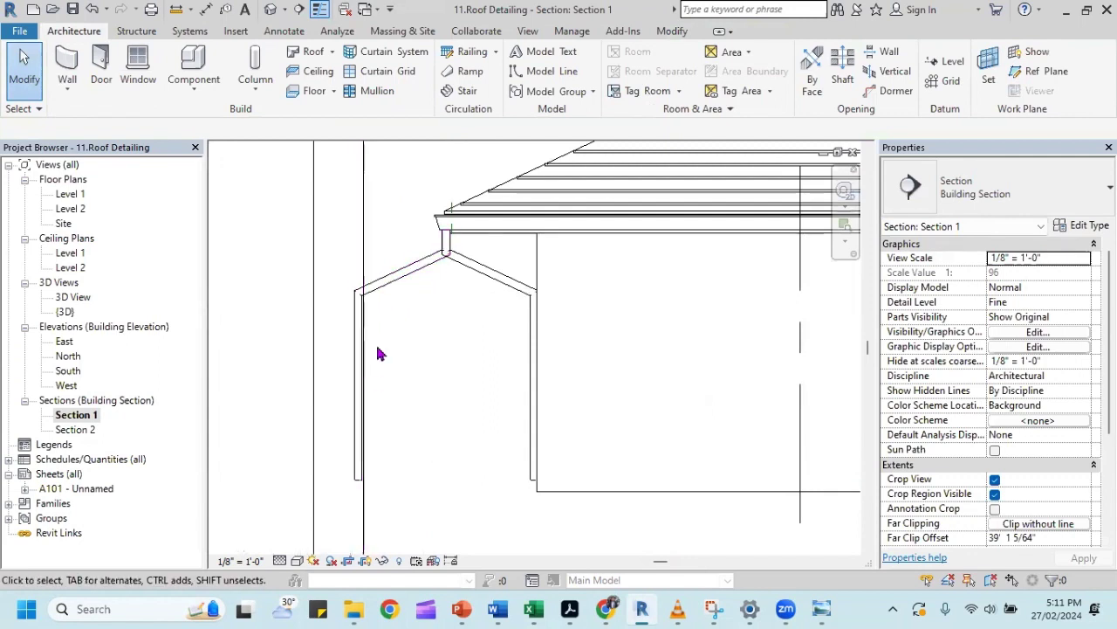
pyautogui.click(397, 285)
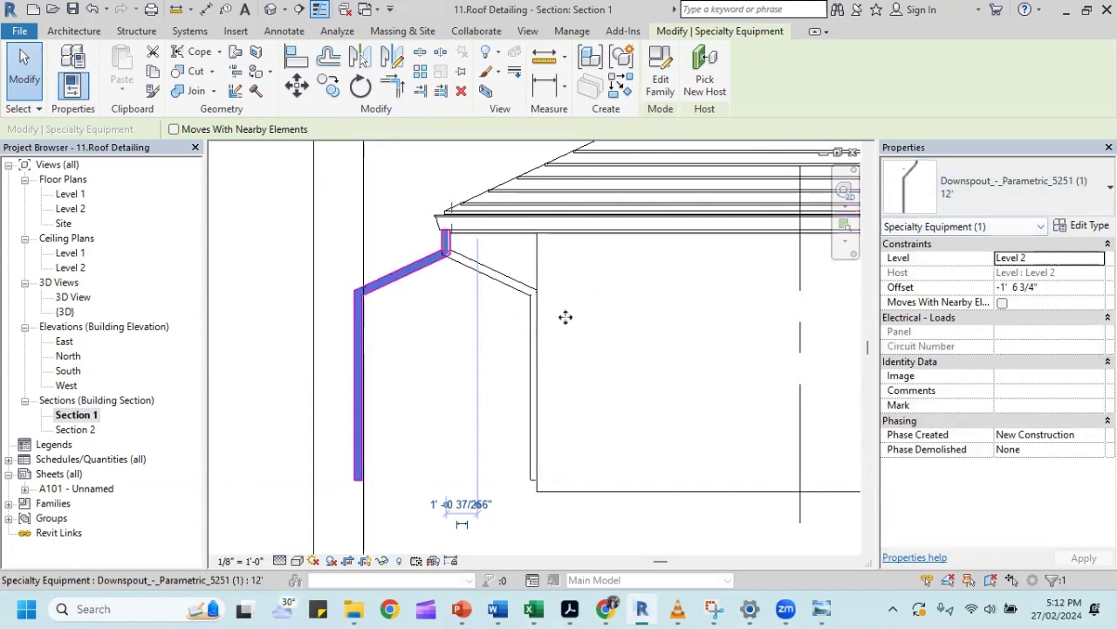
# Duplicate the downspout type as 12' 5 and adjust its STRAIGHT RUN LENGTH.
pyautogui.click(1087, 227)
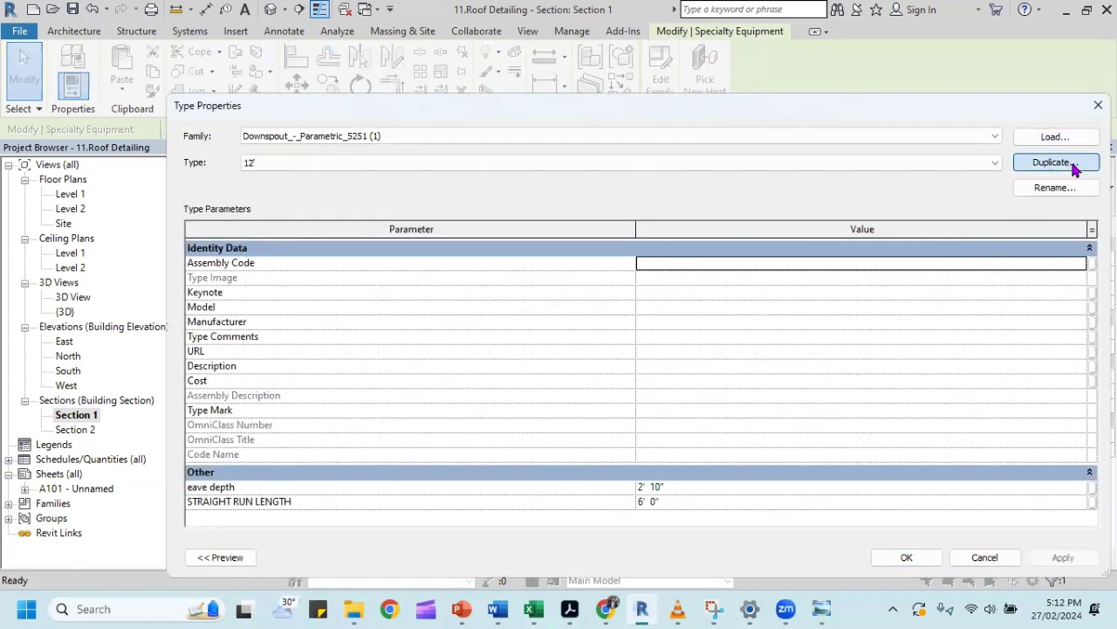
pyautogui.click(1061, 164)
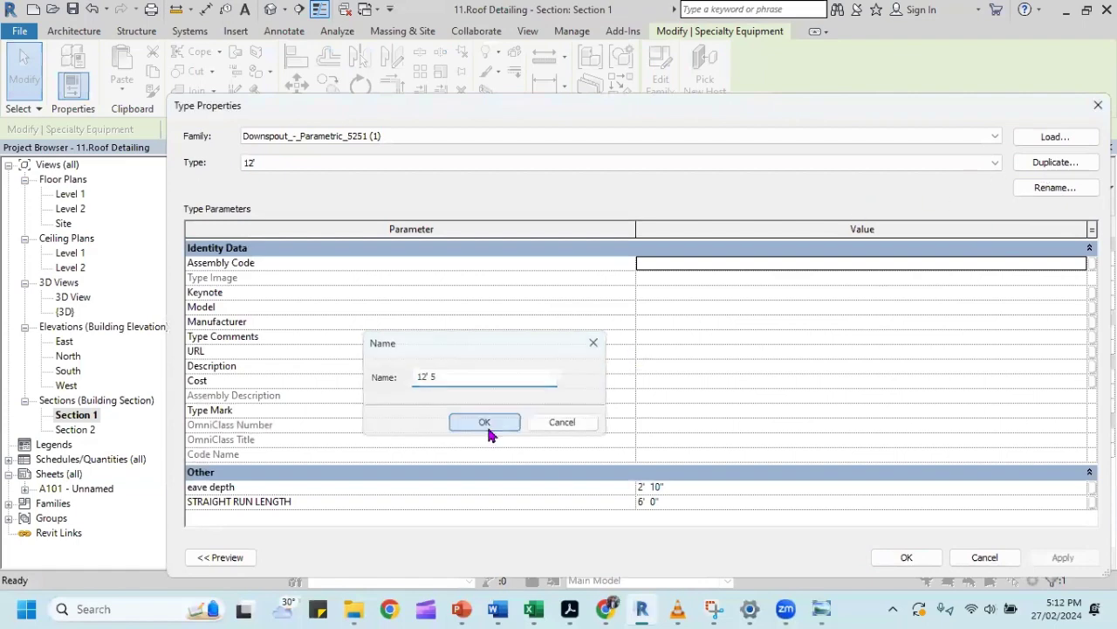
pyautogui.click(489, 429)
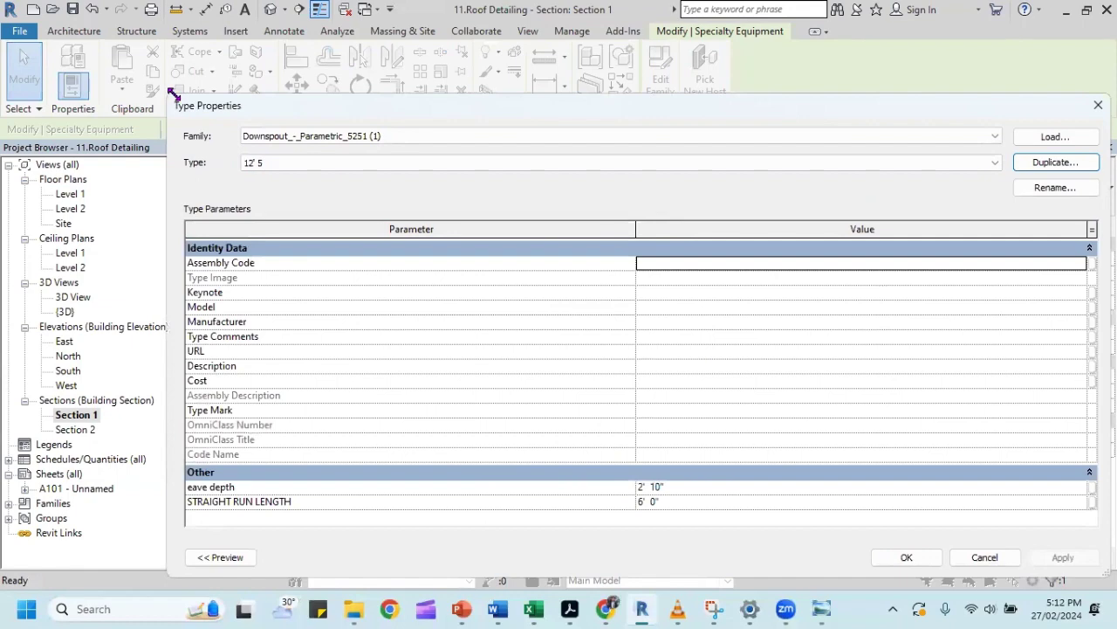
pyautogui.moveTo(172, 94); pyautogui.dragTo(632, 94)
pyautogui.click(884, 564)
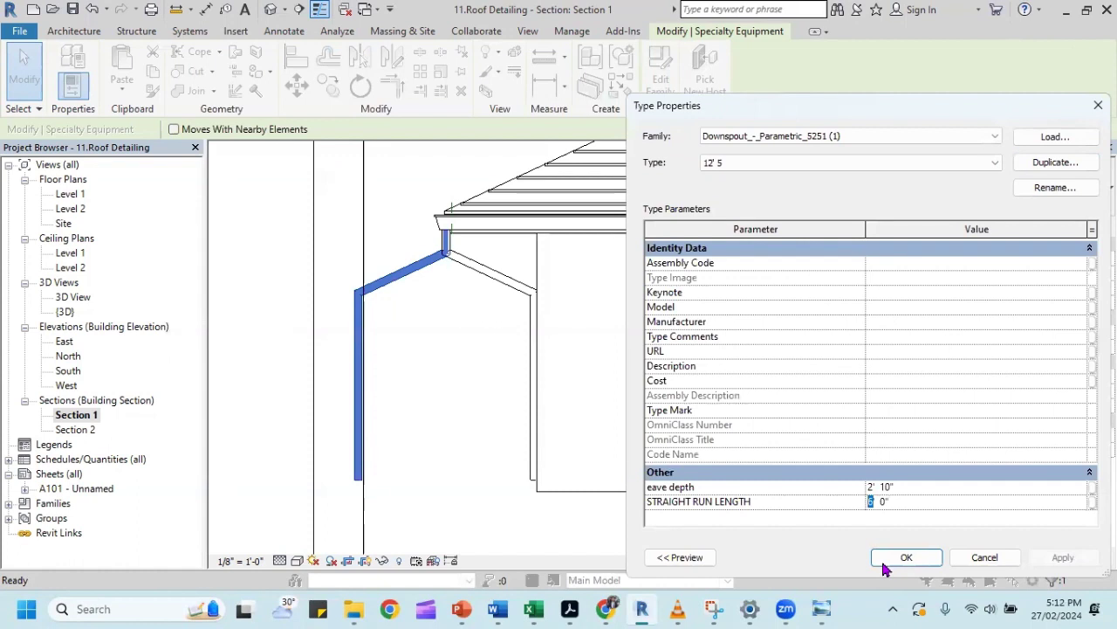
pyautogui.write('6')
pyautogui.press('BackSpace')
pyautogui.write('2')
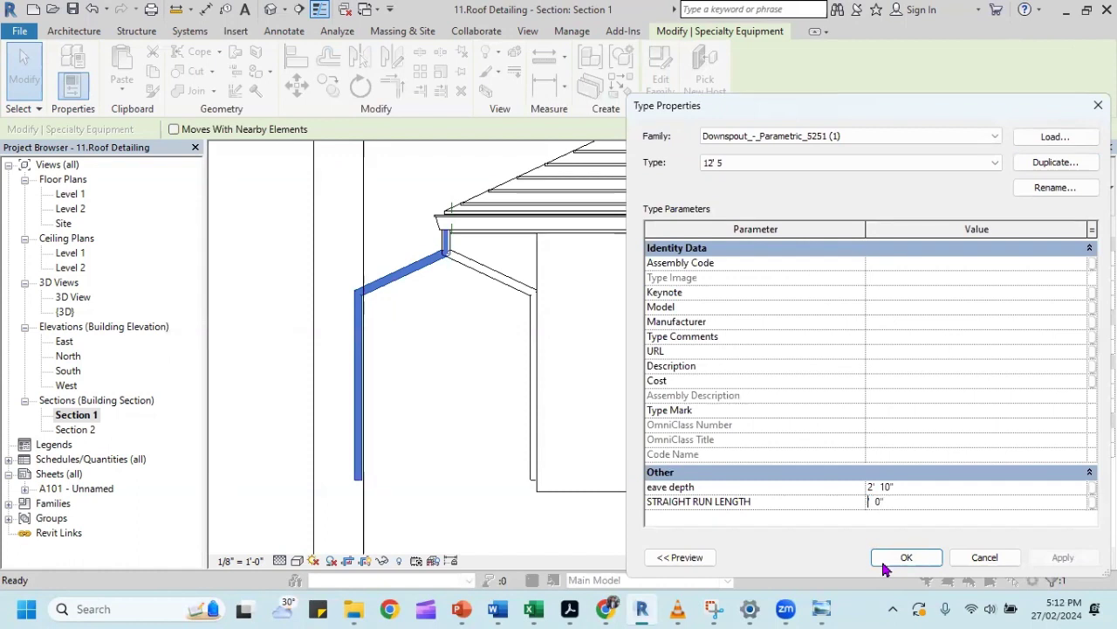
pyautogui.click(935, 562)
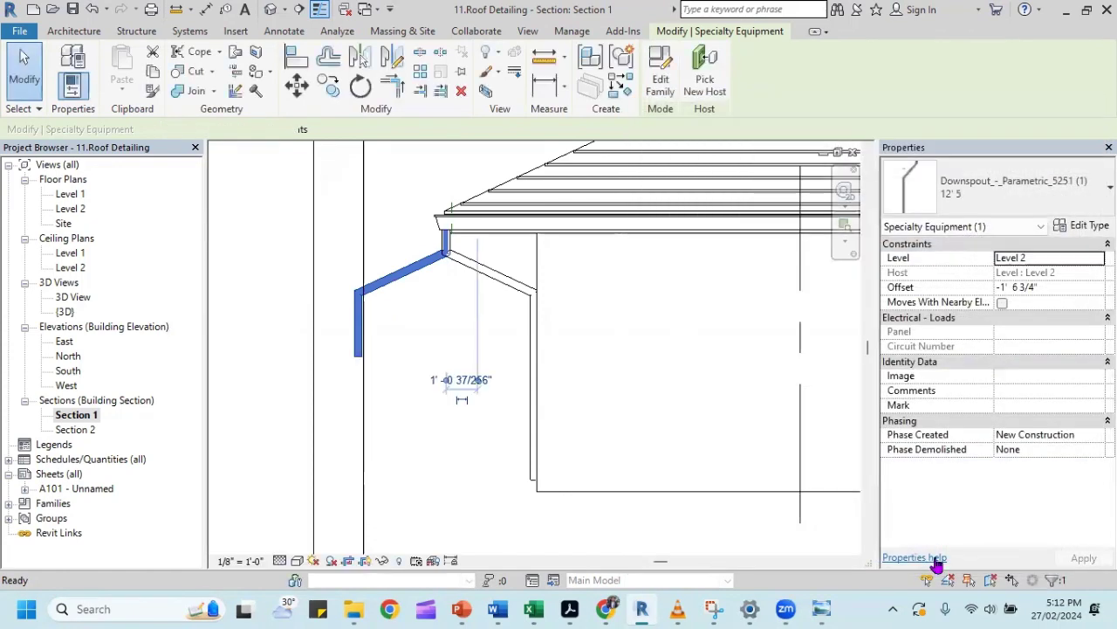
# Set the 12' 5 type's eave depth to 1' 10" and straight run length to 1' 0".
pyautogui.click(421, 269)
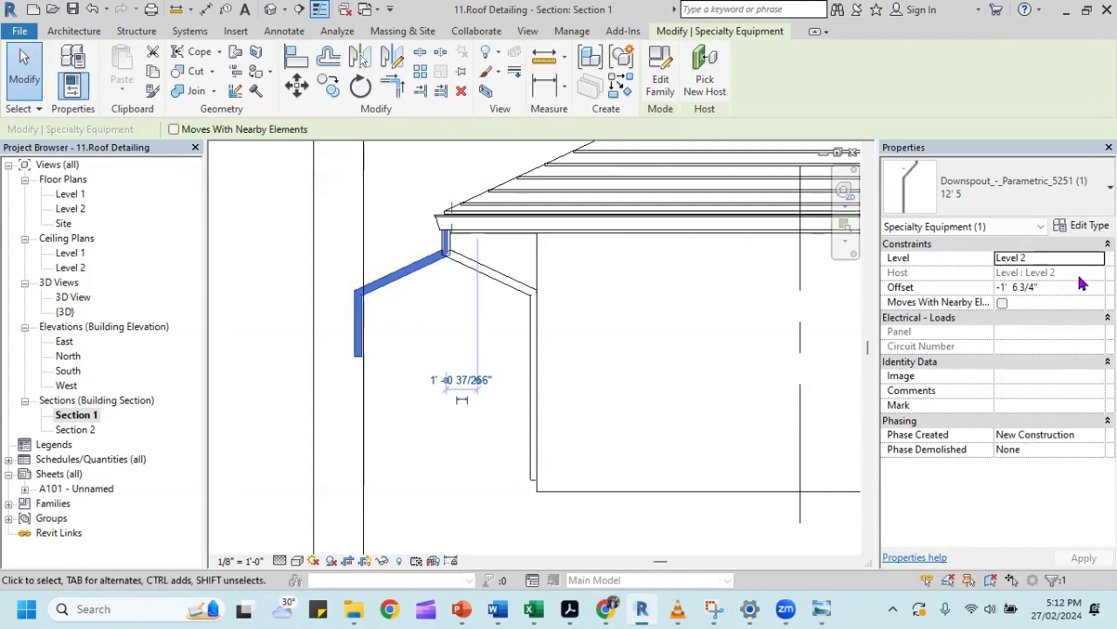
pyautogui.click(1083, 226)
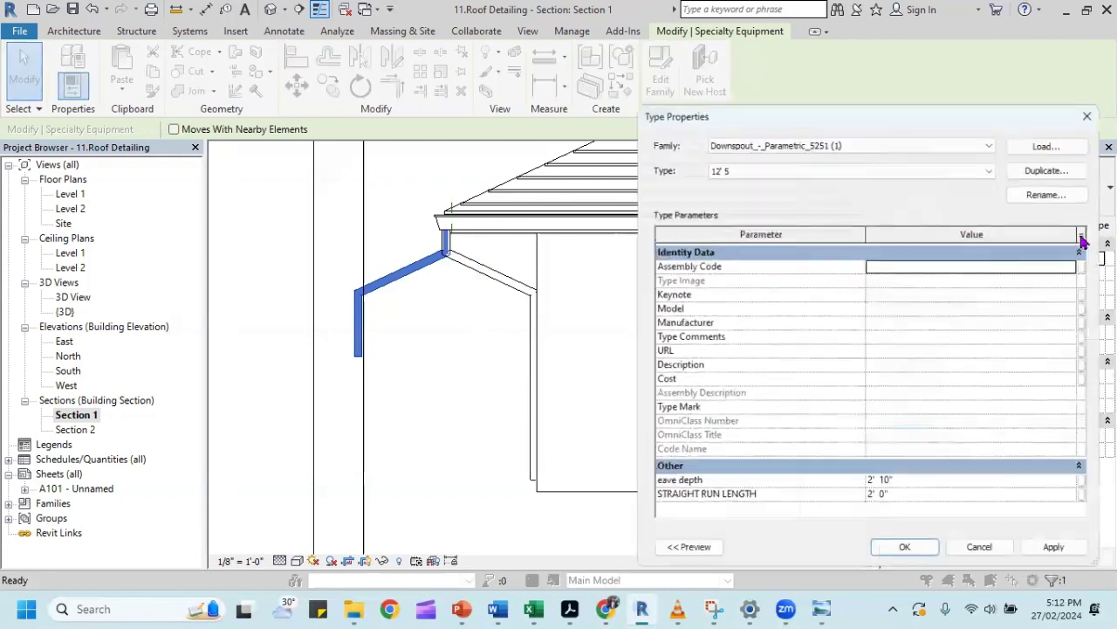
pyautogui.click(909, 479)
pyautogui.write('1')
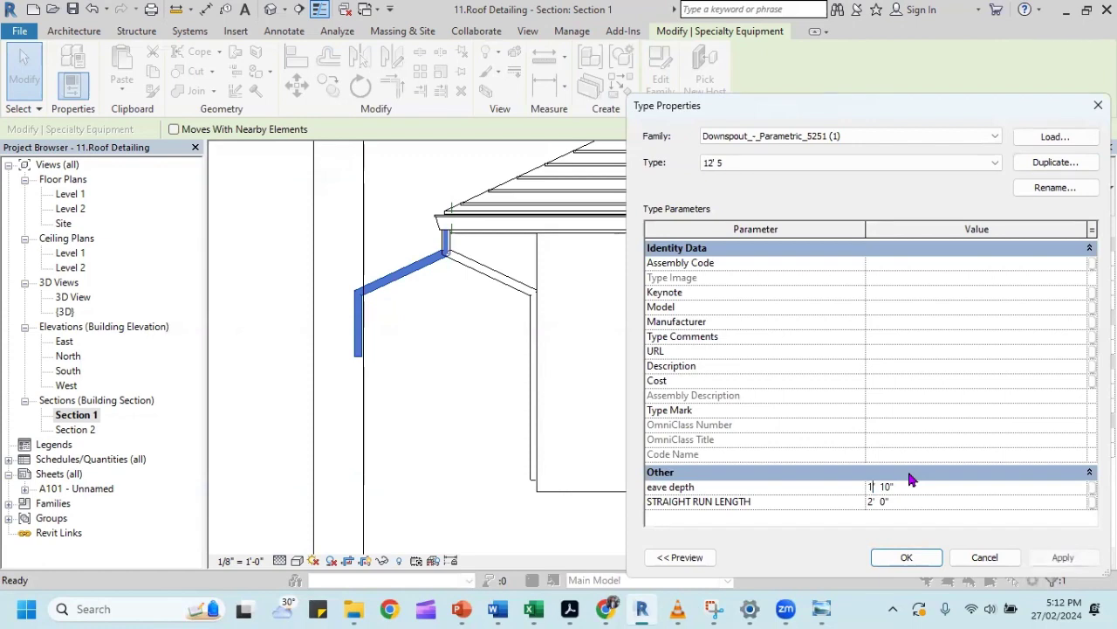
pyautogui.click(1063, 557)
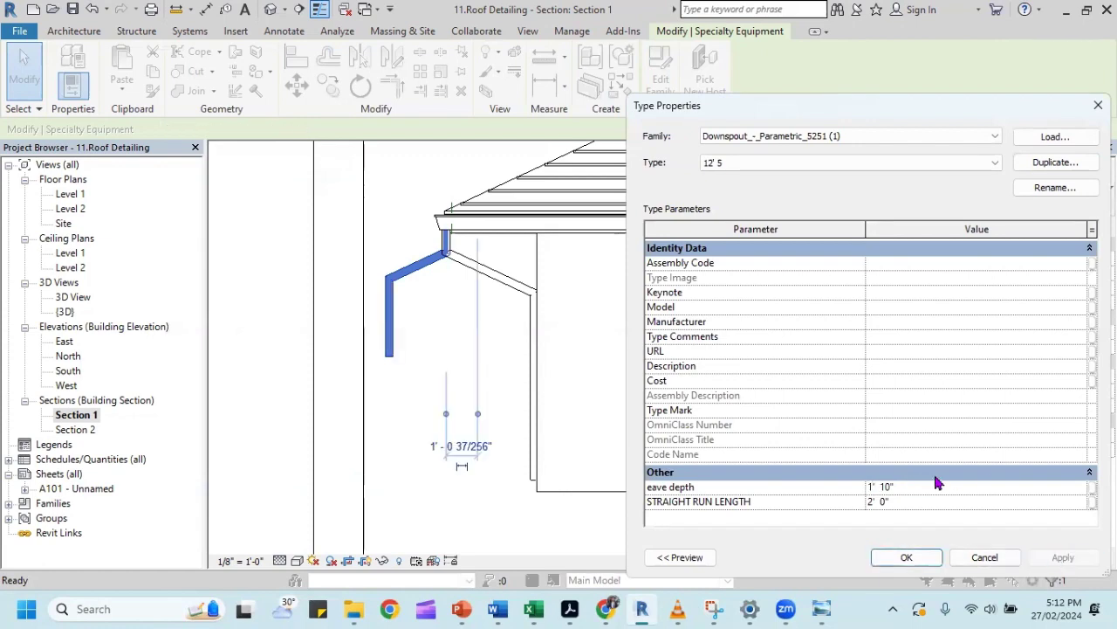
pyautogui.press('Tab')
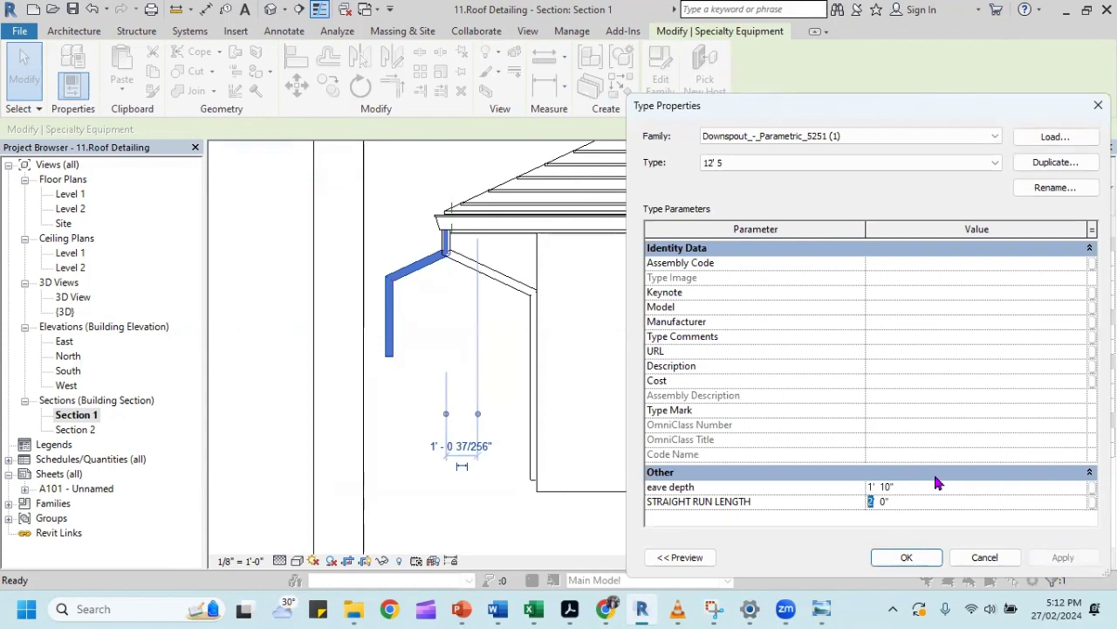
pyautogui.write('1')
pyautogui.click(1062, 558)
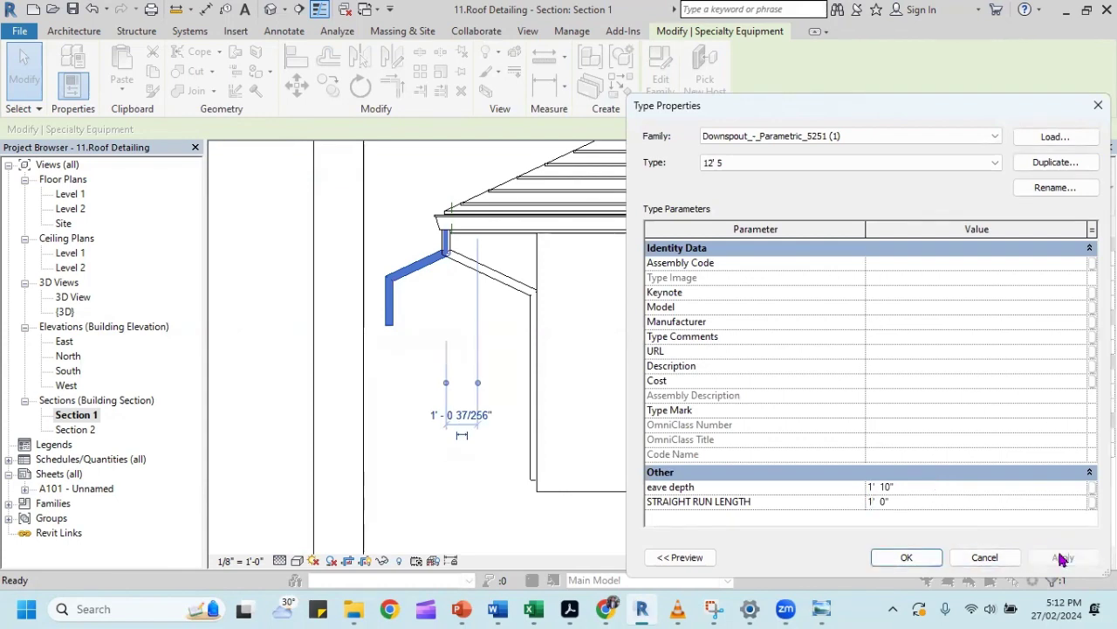
pyautogui.click(922, 562)
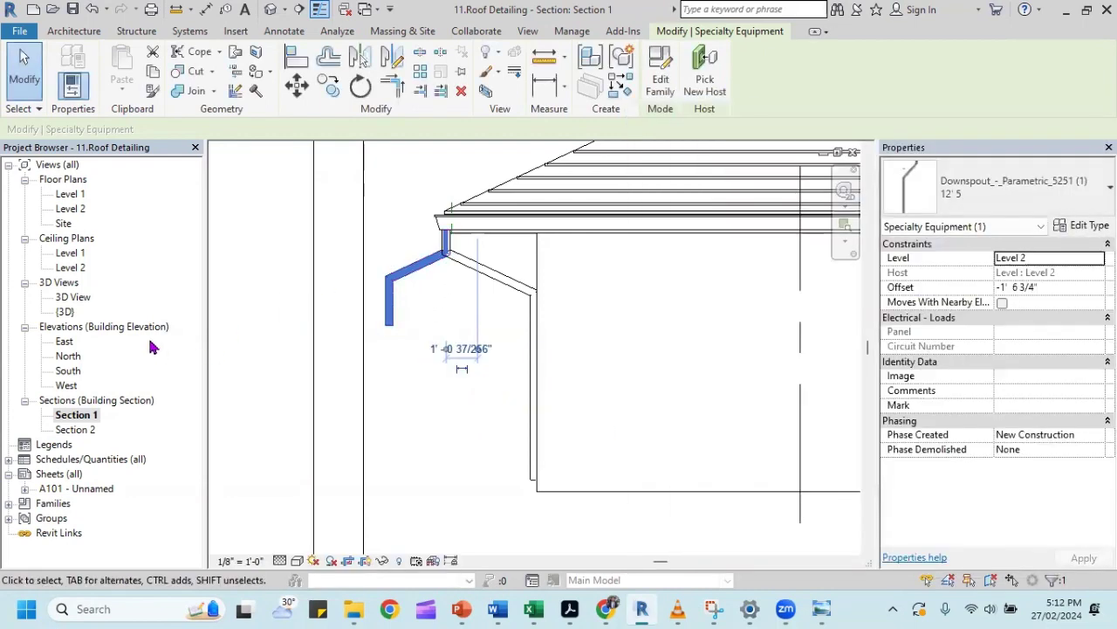
# In the Level 1 plan, nudge the downspout four steps right toward the wall corner.
pyautogui.doubleClick(72, 194)
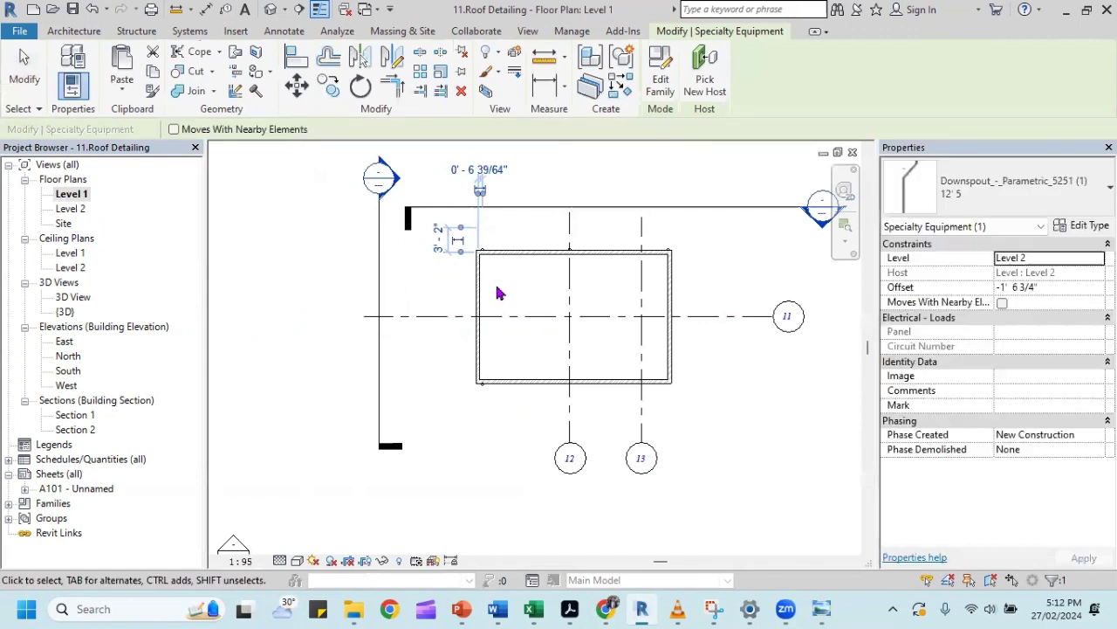
pyautogui.scroll(2, 524, 290)
pyautogui.scroll(2, 471, 264)
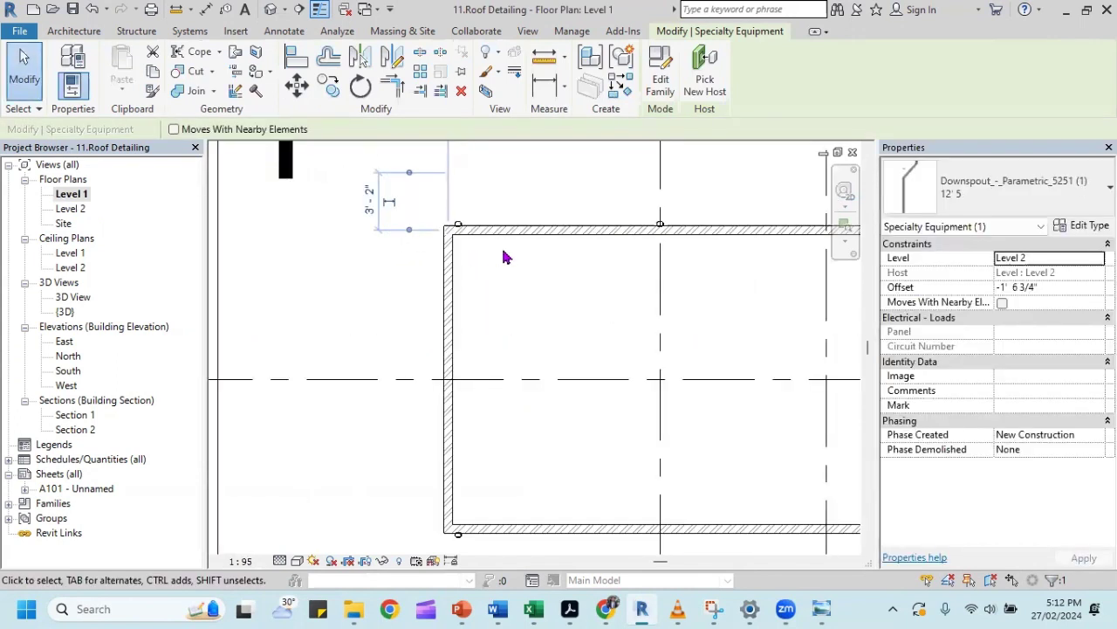
pyautogui.press('Right')
pyautogui.press('Right')
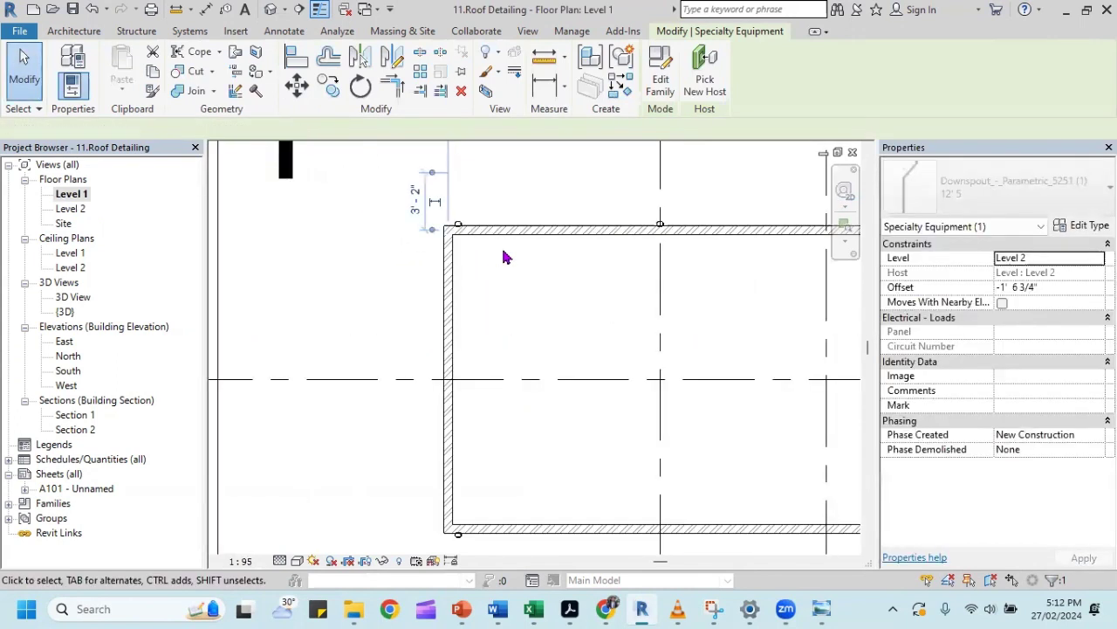
pyautogui.press('Right')
pyautogui.press('Right')
pyautogui.press('Right')
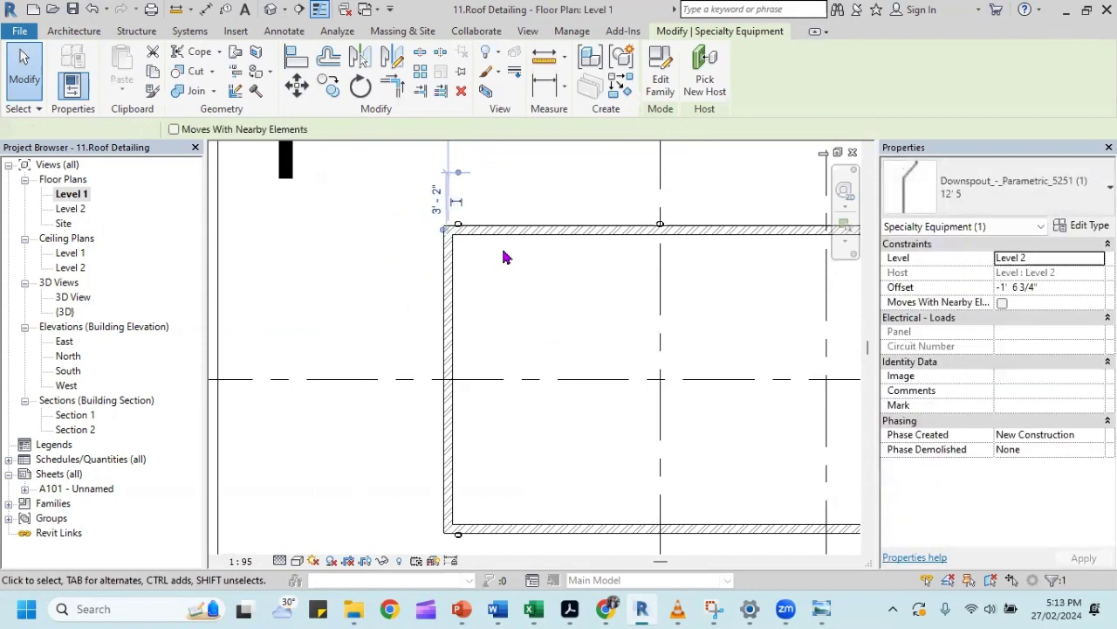
pyautogui.press('Right')
pyautogui.press('Right')
pyautogui.press('Right')
pyautogui.press('Right')
pyautogui.press('Right')
pyautogui.press('Right')
pyautogui.press('Right')
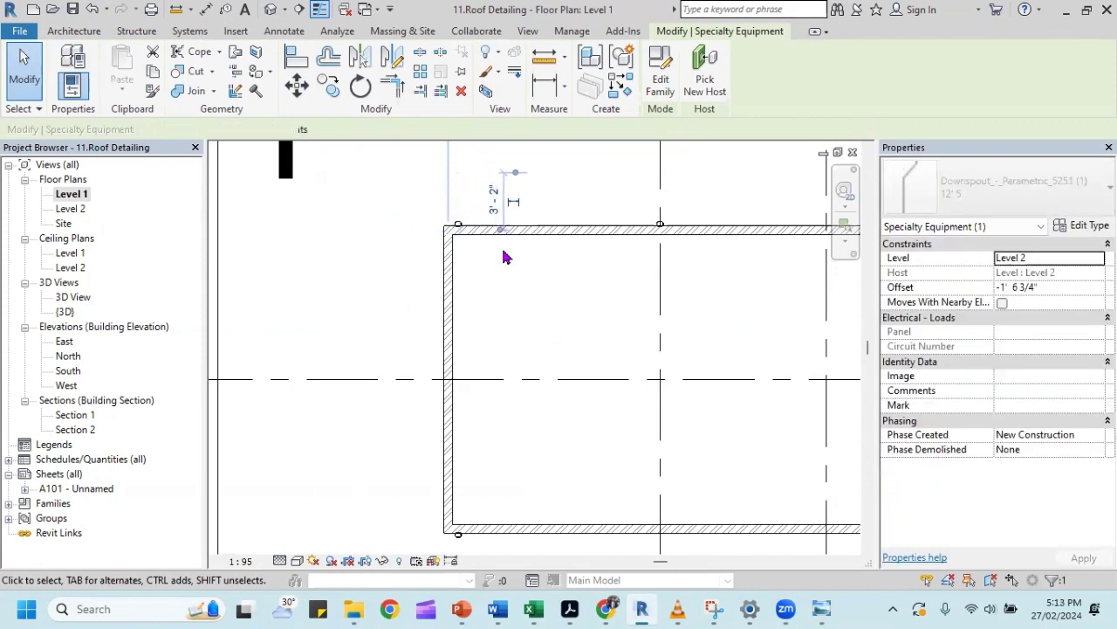
pyautogui.press('Right')
pyautogui.press('Right')
pyautogui.press('Right')
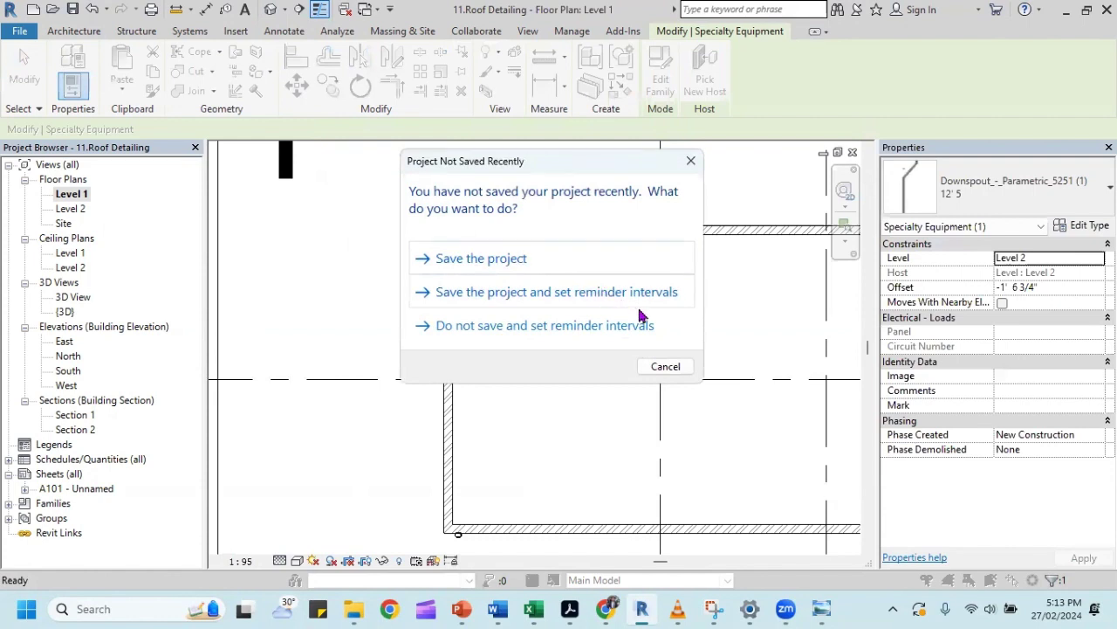
pyautogui.click(673, 367)
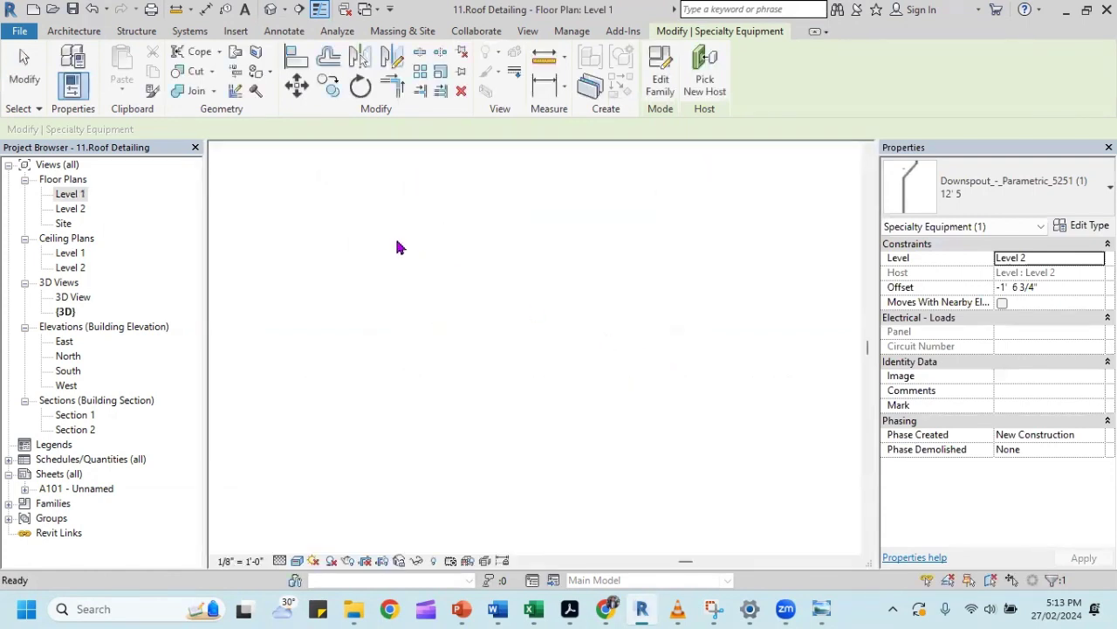
pyautogui.press('Escape')
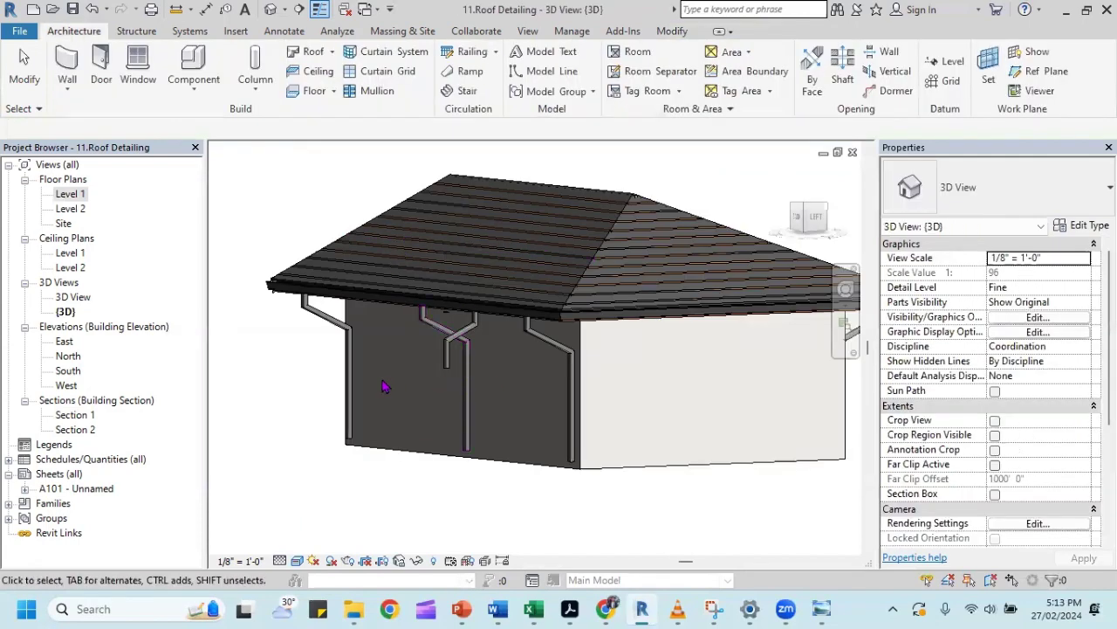
pyautogui.moveTo(384, 387)
pyautogui.keyDown('shift'); pyautogui.mouseDown(button='middle')
pyautogui.moveTo(667, 376)
pyautogui.moveTo(446, 361)
pyautogui.mouseUp(button='middle'); pyautogui.keyUp('shift')
pyautogui.moveTo(544, 394)
pyautogui.keyDown('shift'); pyautogui.mouseDown(button='middle')
pyautogui.moveTo(593, 392)
pyautogui.moveTo(574, 379)
pyautogui.mouseUp(button='middle'); pyautogui.keyUp('shift')
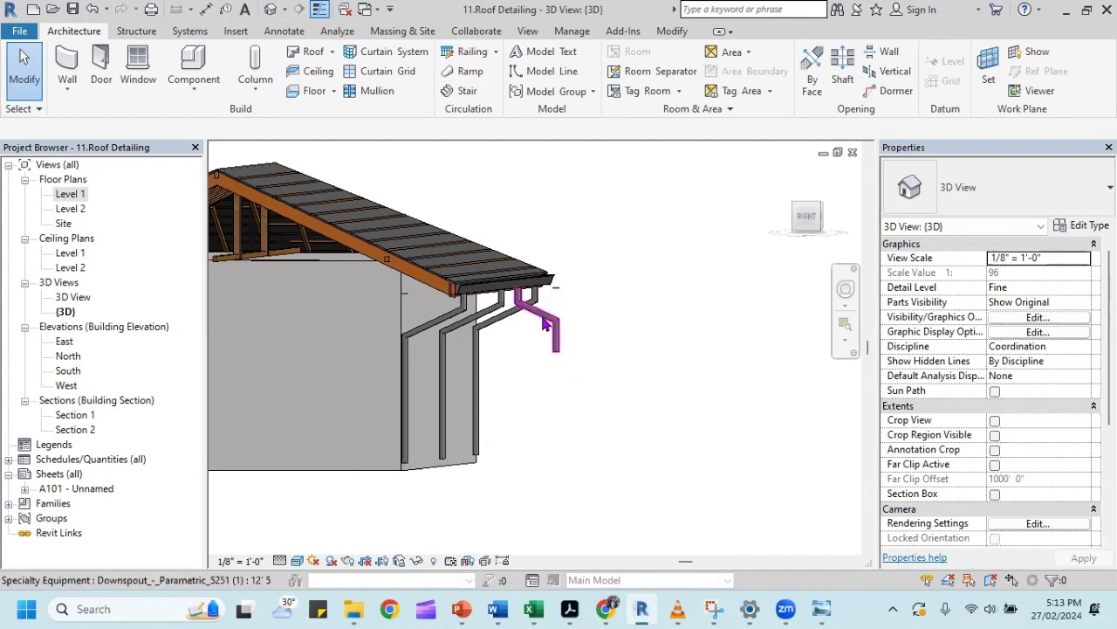
pyautogui.click(534, 324)
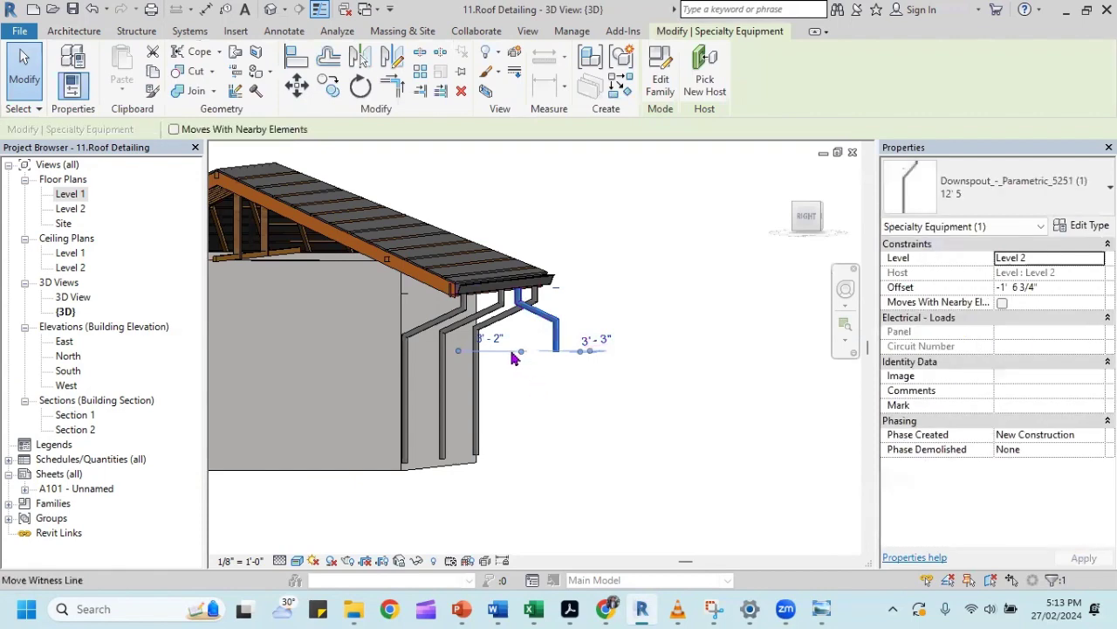
pyautogui.click(642, 269)
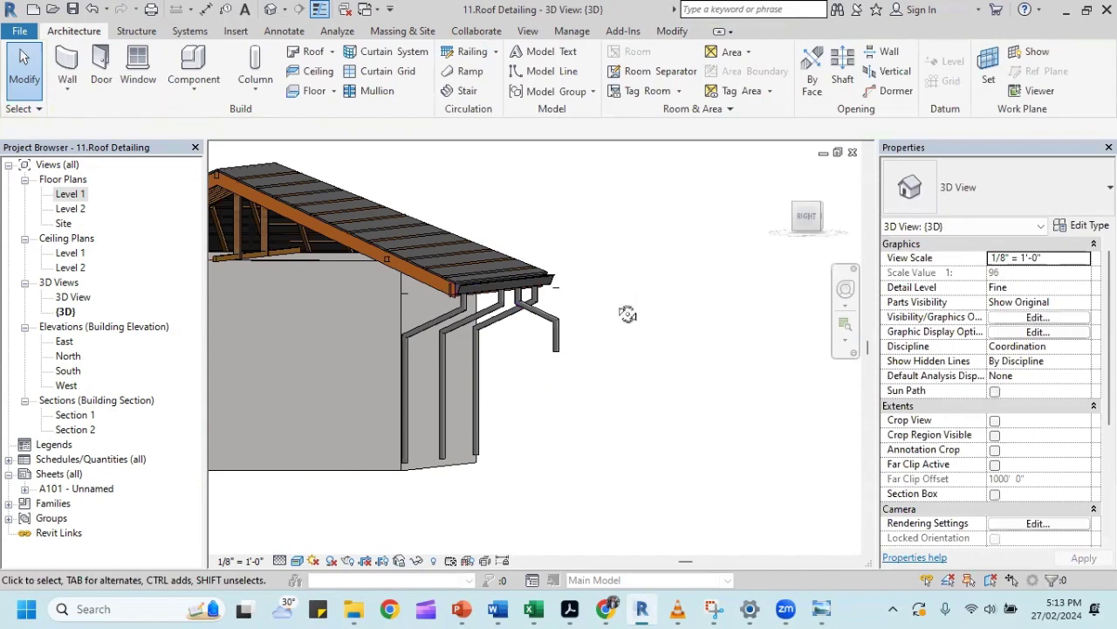
pyautogui.moveTo(628, 315)
pyautogui.keyDown('shift'); pyautogui.mouseDown(button='middle')
pyautogui.moveTo(522, 361)
pyautogui.moveTo(643, 309)
pyautogui.mouseUp(button='middle'); pyautogui.keyUp('shift')
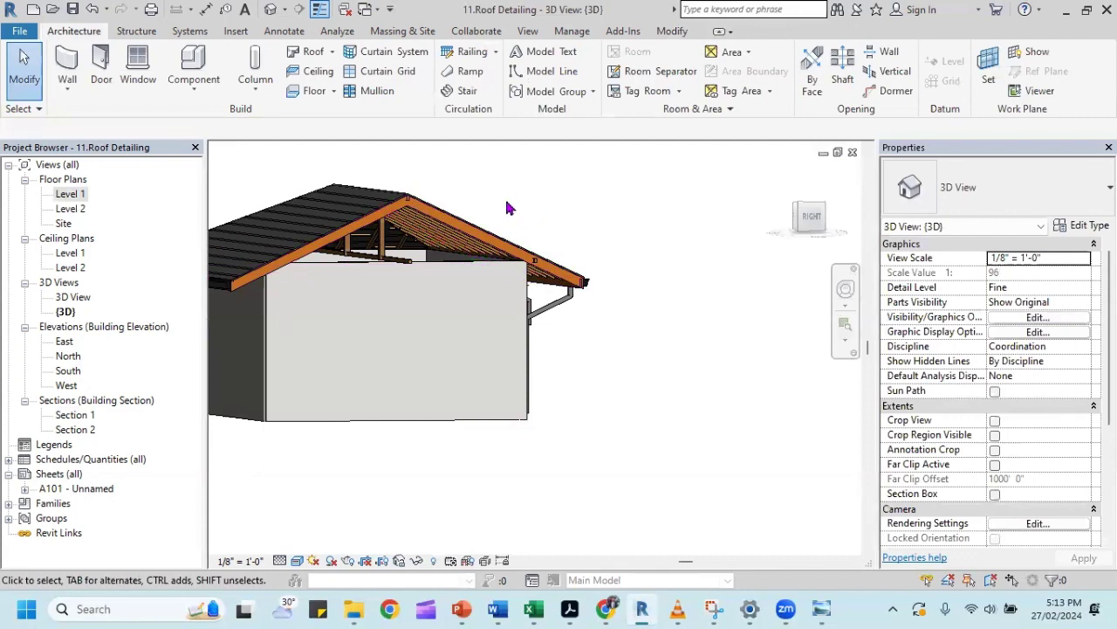
pyautogui.moveTo(513, 197)
pyautogui.keyDown('shift'); pyautogui.mouseDown(button='middle')
pyautogui.moveTo(559, 285)
pyautogui.moveTo(672, 328)
pyautogui.mouseUp(button='middle'); pyautogui.keyUp('shift')
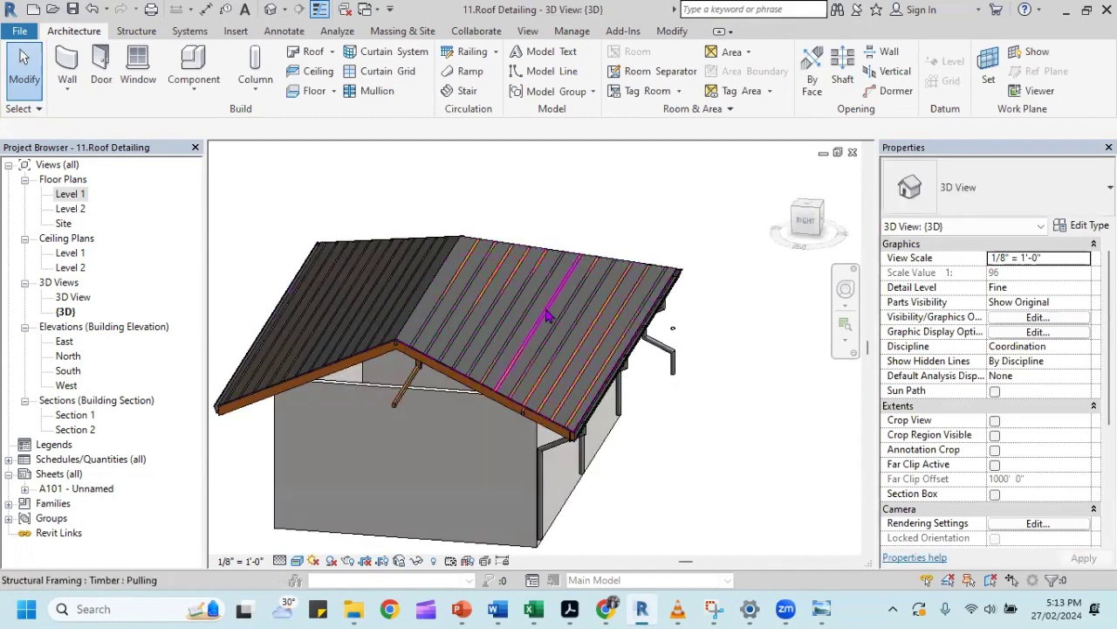
# At the eave, Tab-cycle past the purlin beam system to select the 25° Basic Roof.
pyautogui.moveTo(550, 279)
pyautogui.keyDown('shift'); pyautogui.mouseDown(button='middle')
pyautogui.moveTo(564, 237)
pyautogui.moveTo(524, 319)
pyautogui.mouseUp(button='middle'); pyautogui.keyUp('shift')
pyautogui.scroll(3, 564, 371)
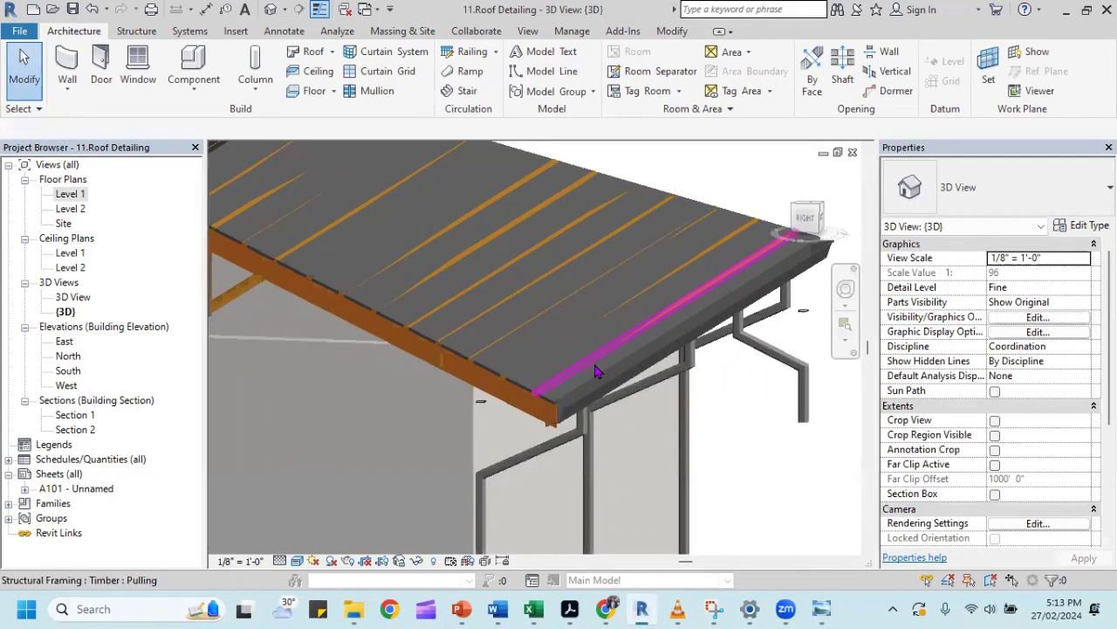
pyautogui.click(515, 388)
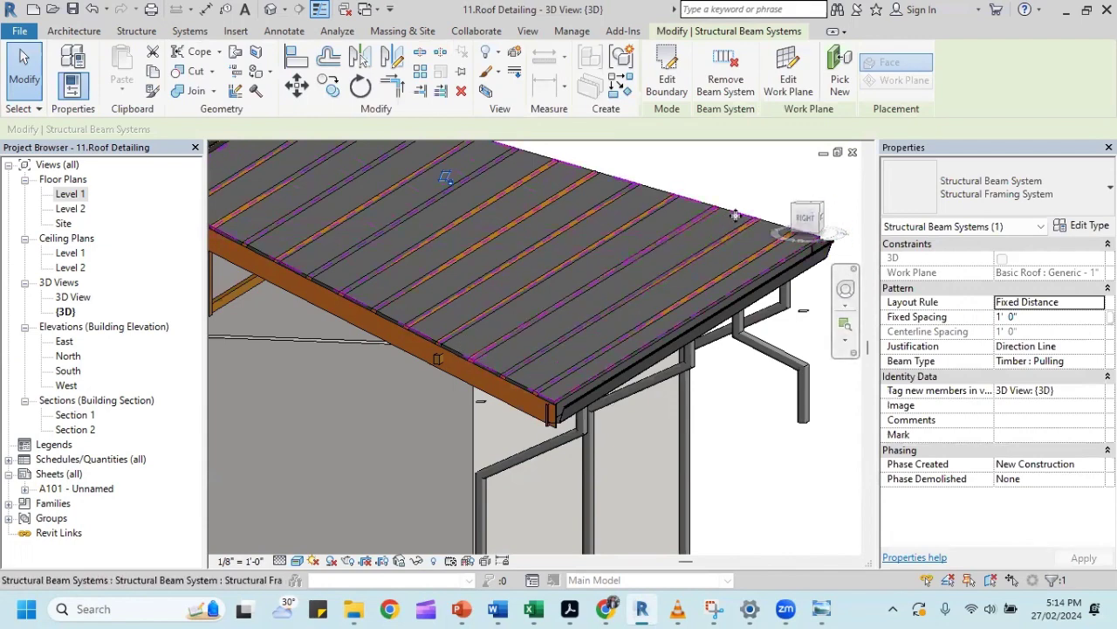
pyautogui.press('Escape')
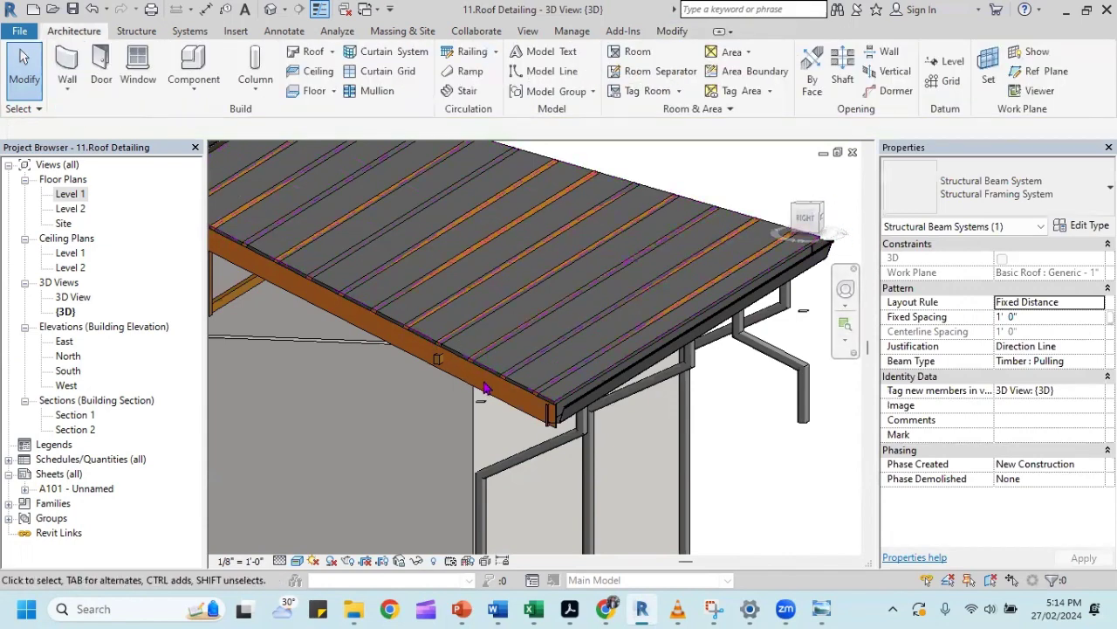
pyautogui.click(507, 383)
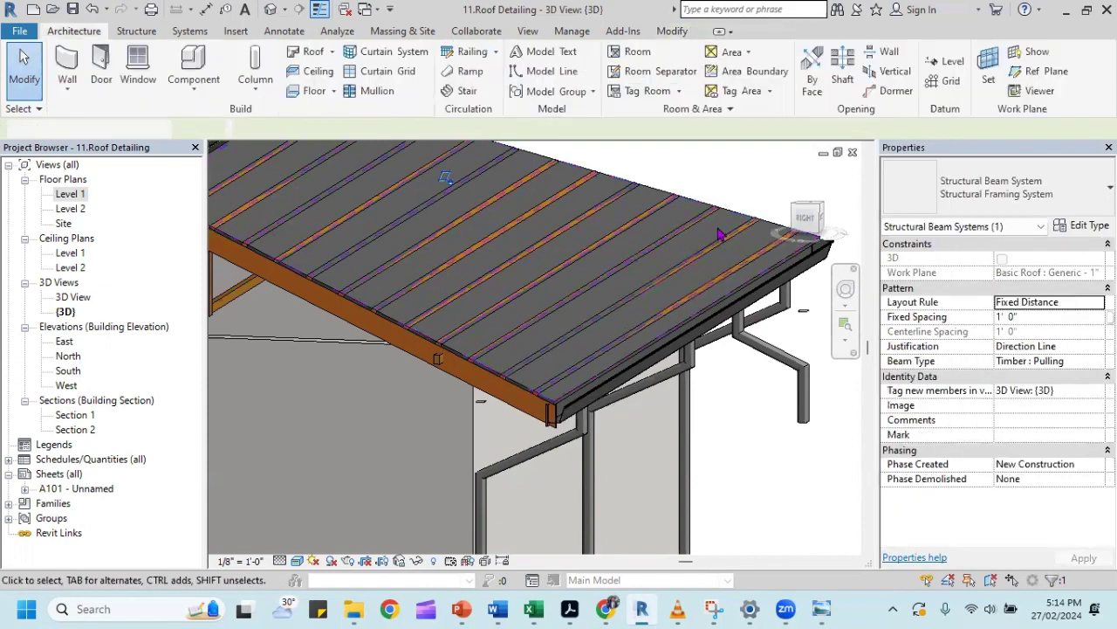
pyautogui.press('Escape')
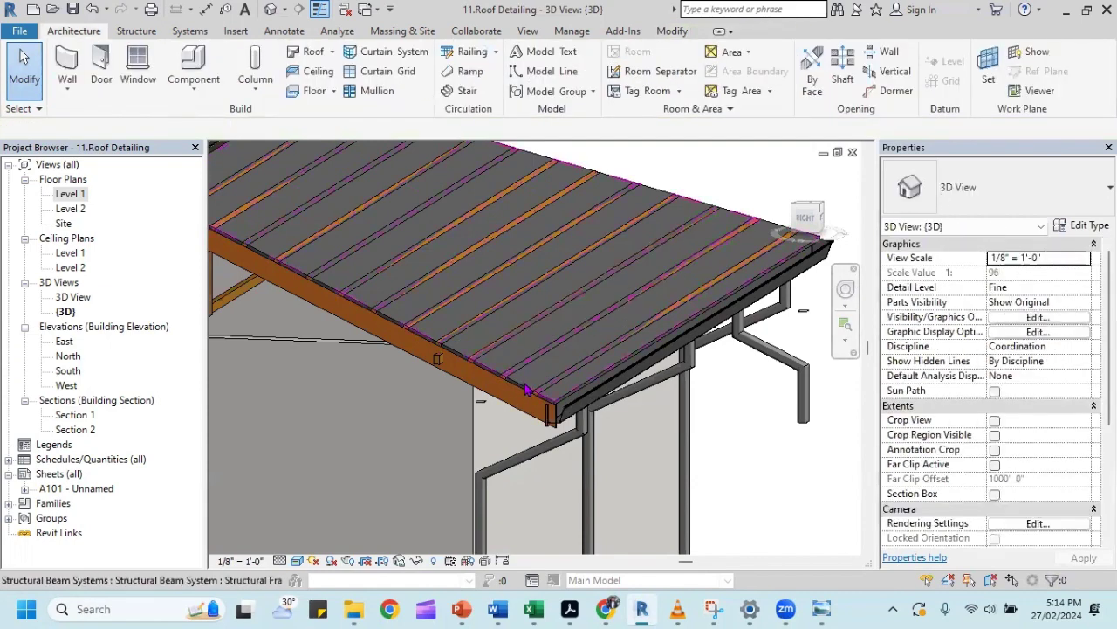
pyautogui.click(512, 384)
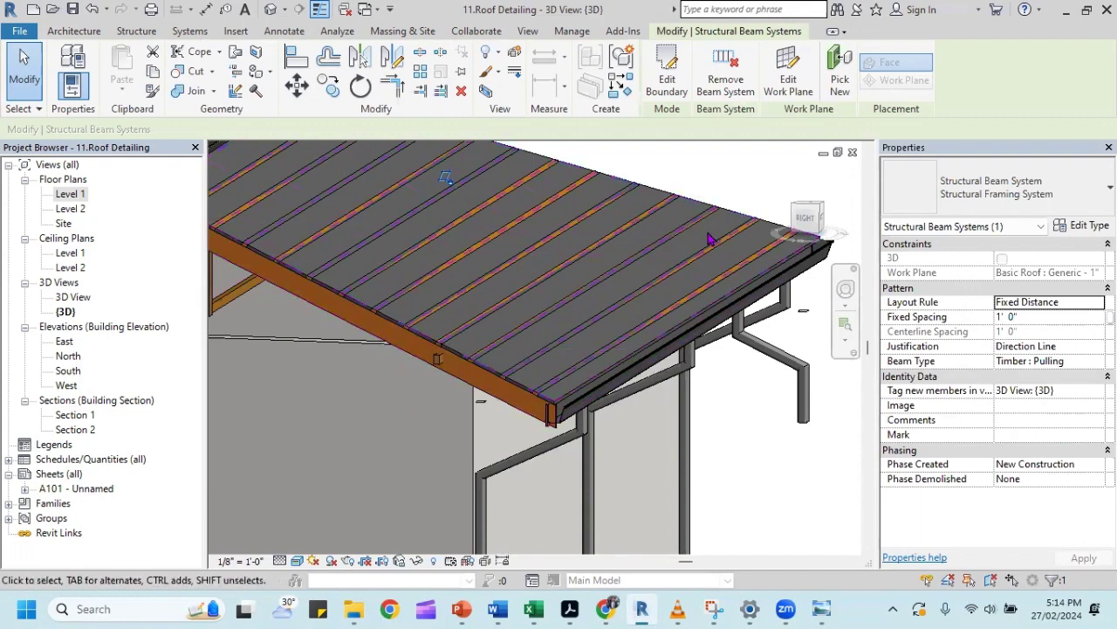
pyautogui.press('Escape')
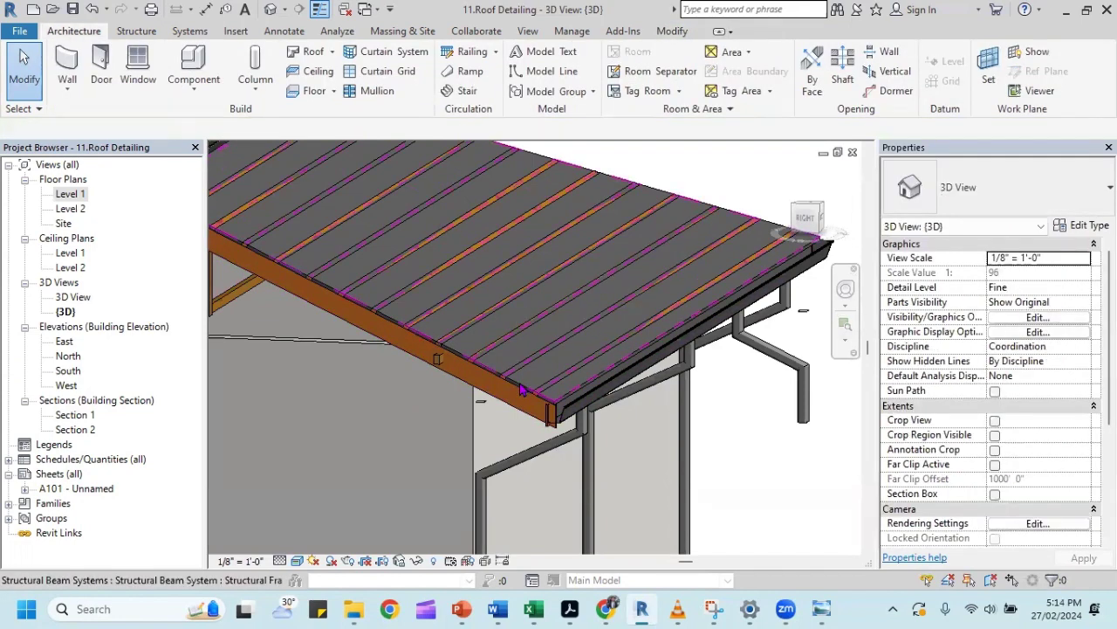
pyautogui.click(519, 384)
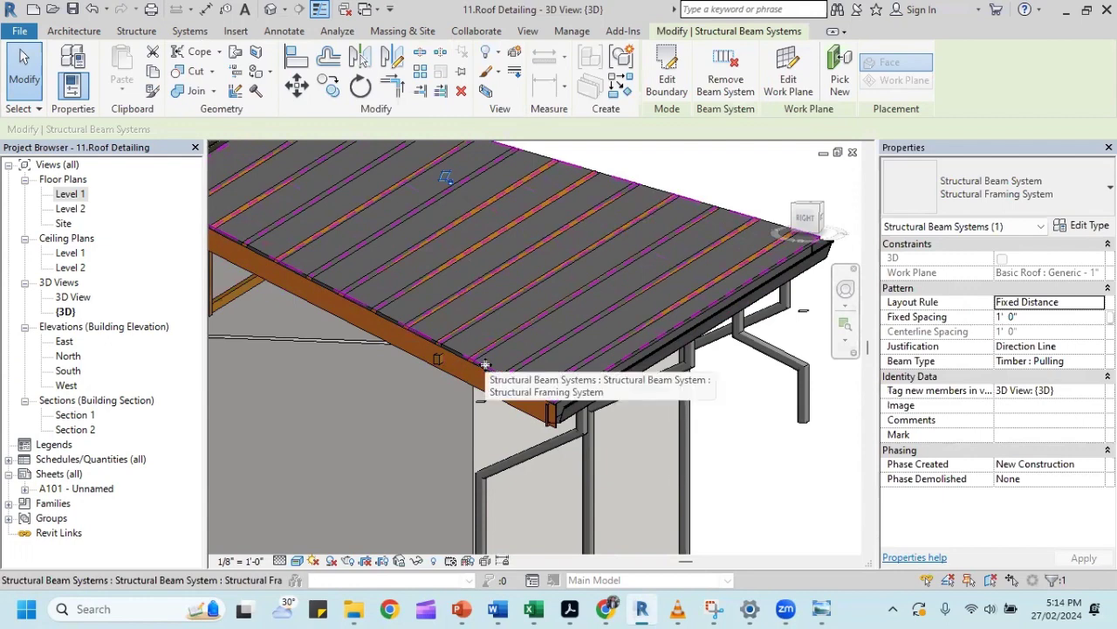
pyautogui.press('Tab')
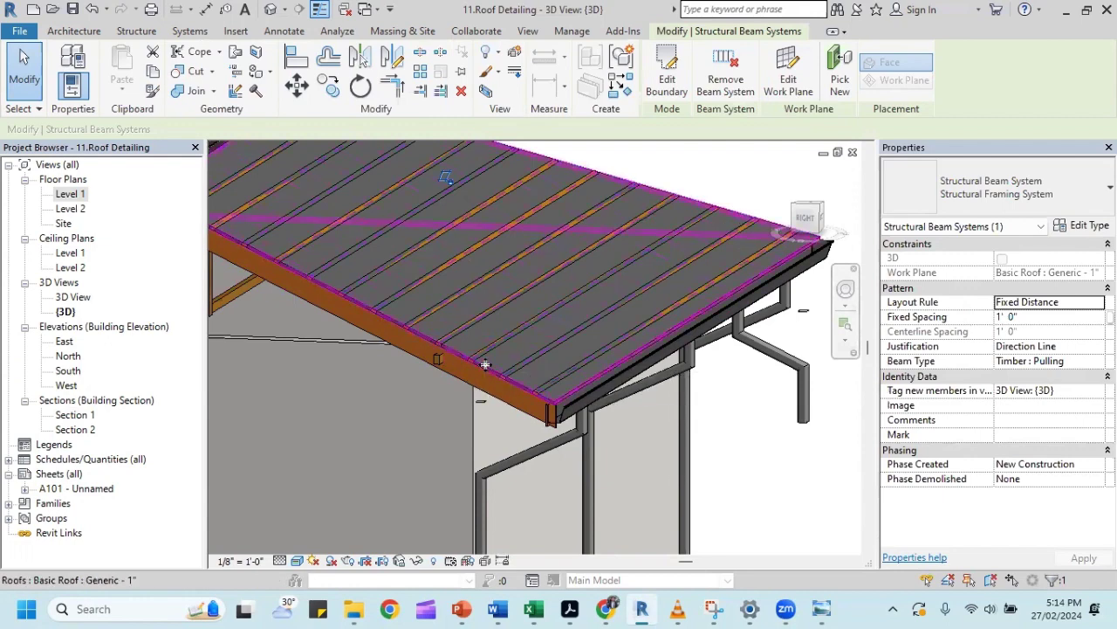
pyautogui.click(486, 365)
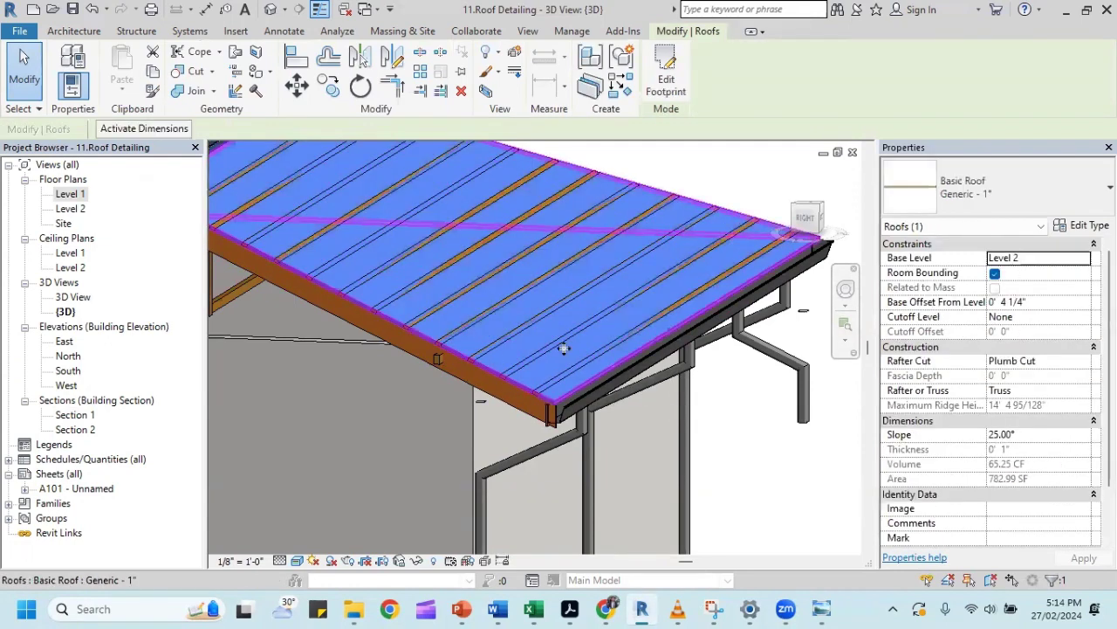
# Override the roof's surface transparency to 60 in this 3D view only.
pyautogui.rightClick(634, 286)
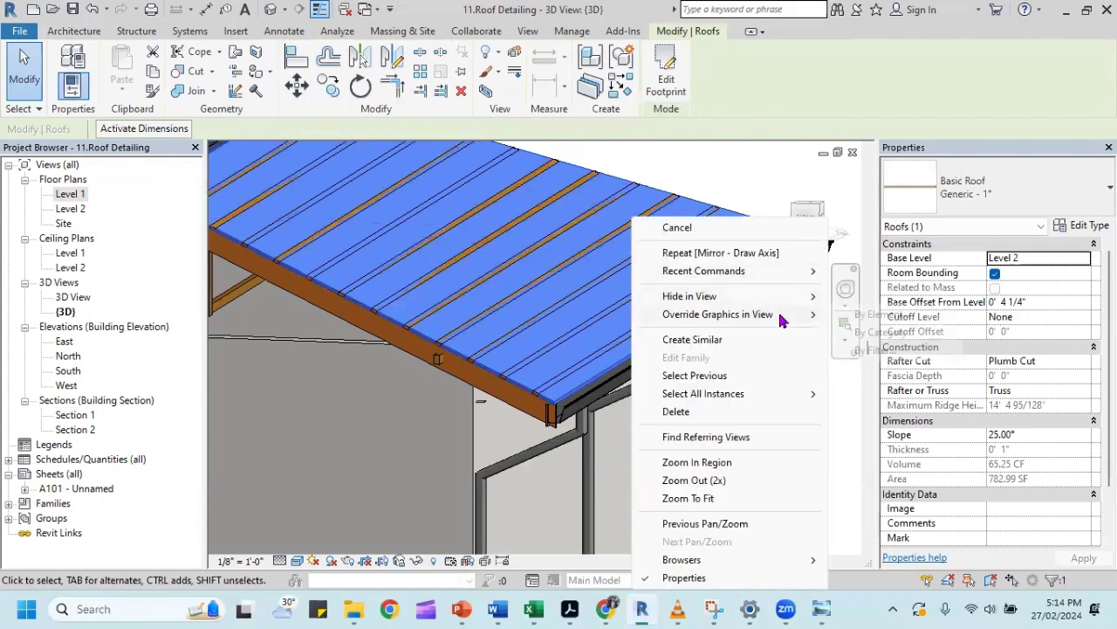
pyautogui.moveTo(717, 314)
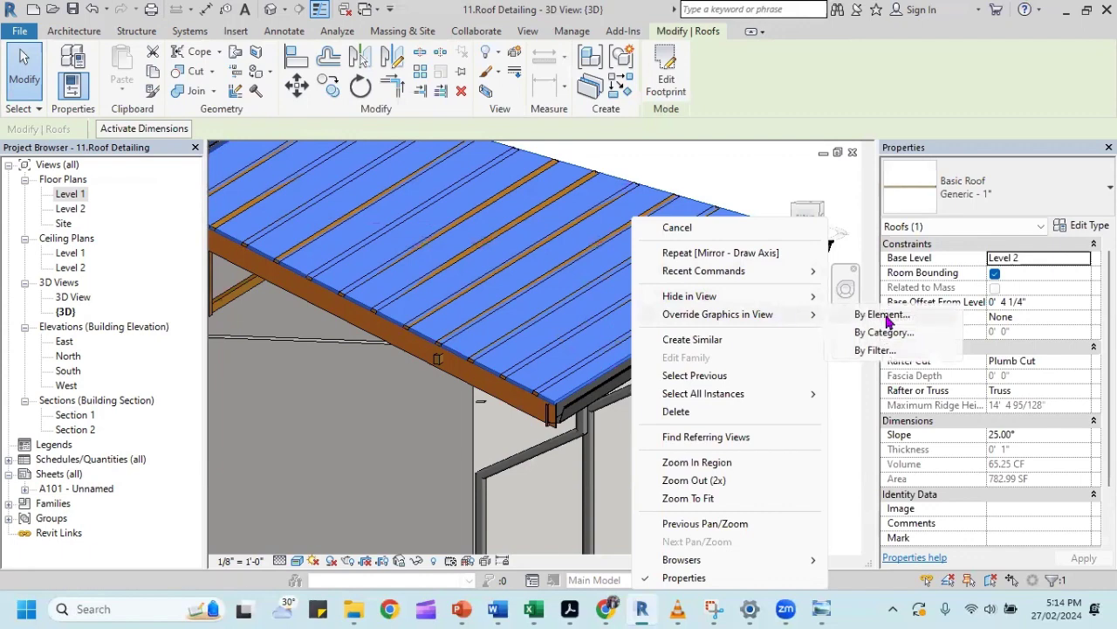
pyautogui.click(886, 316)
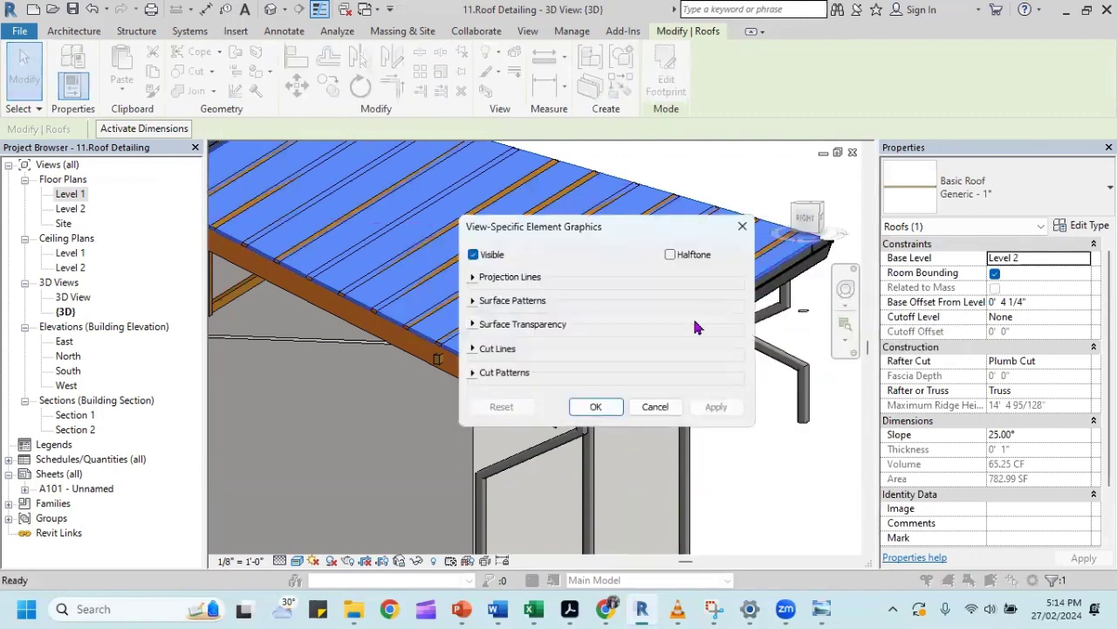
pyautogui.click(473, 324)
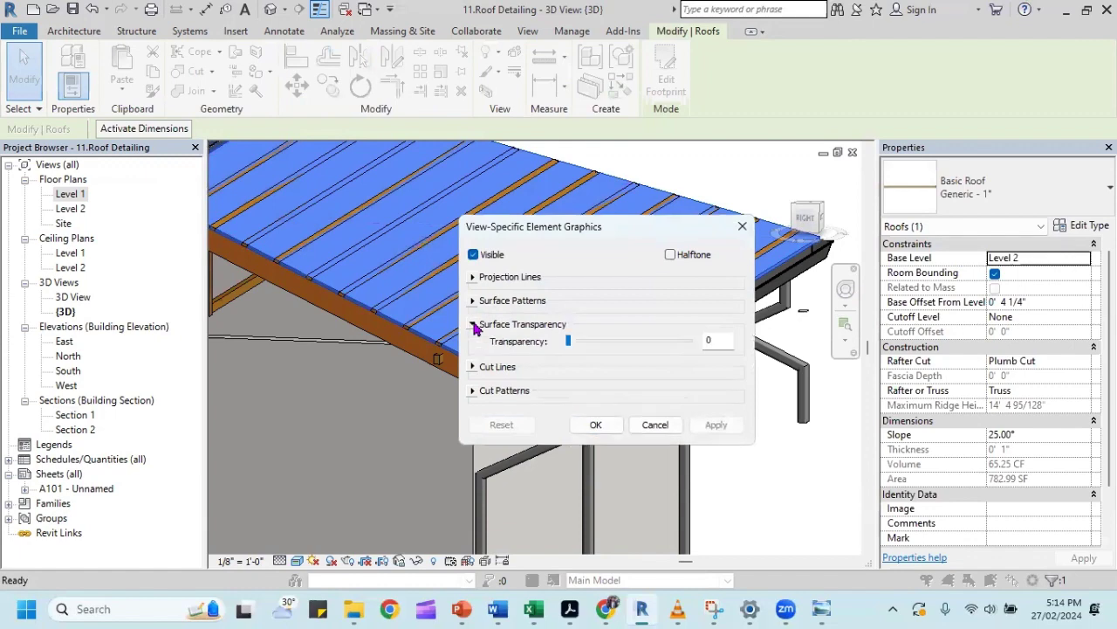
pyautogui.moveTo(574, 347); pyautogui.dragTo(637, 351)
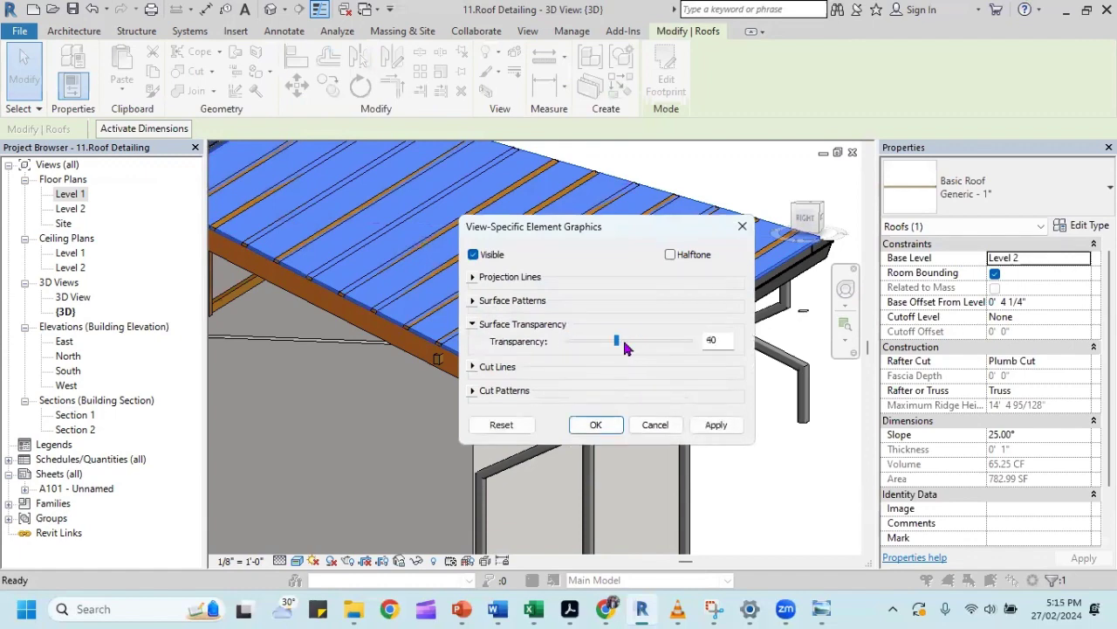
pyautogui.click(713, 431)
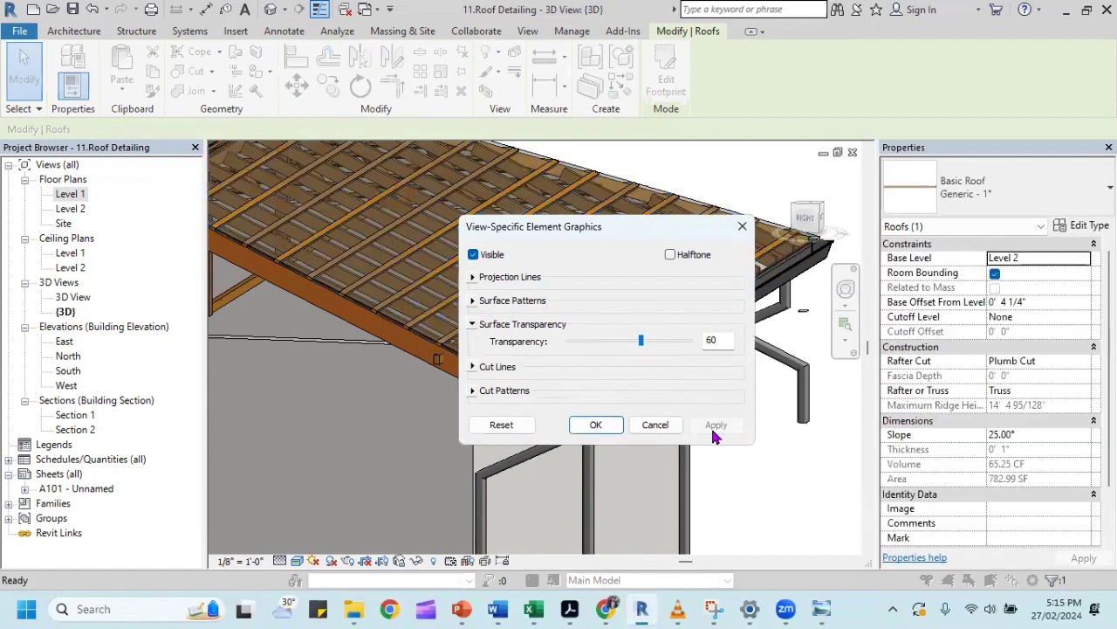
pyautogui.click(594, 426)
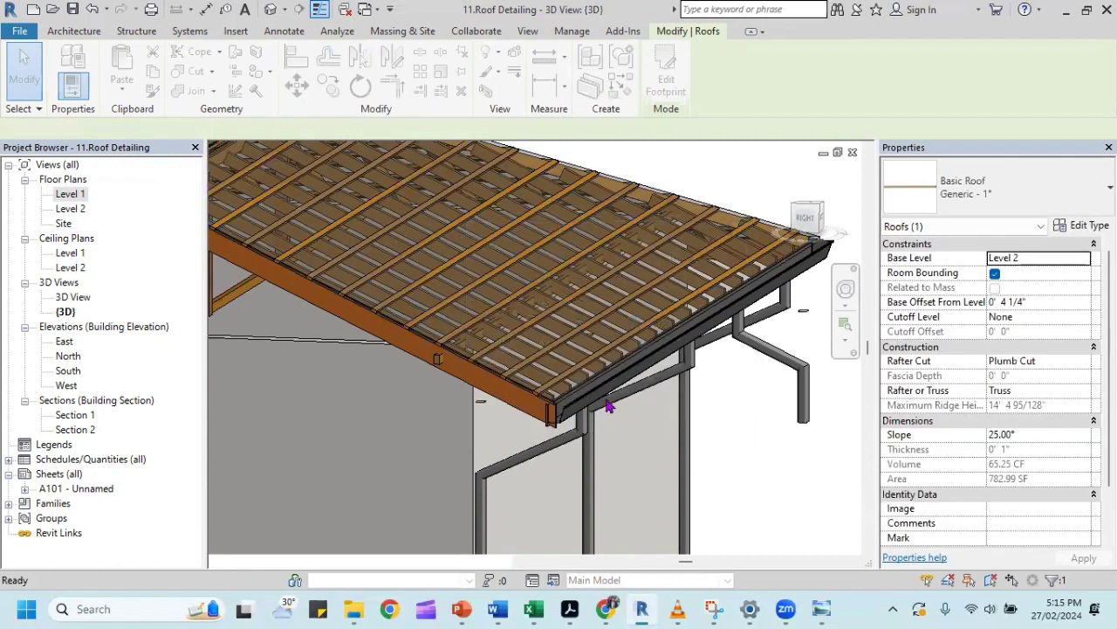
pyautogui.moveTo(663, 232)
pyautogui.keyDown('shift'); pyautogui.mouseDown(button='middle')
pyautogui.moveTo(531, 266)
pyautogui.moveTo(529, 253)
pyautogui.mouseUp(button='middle'); pyautogui.keyUp('shift')
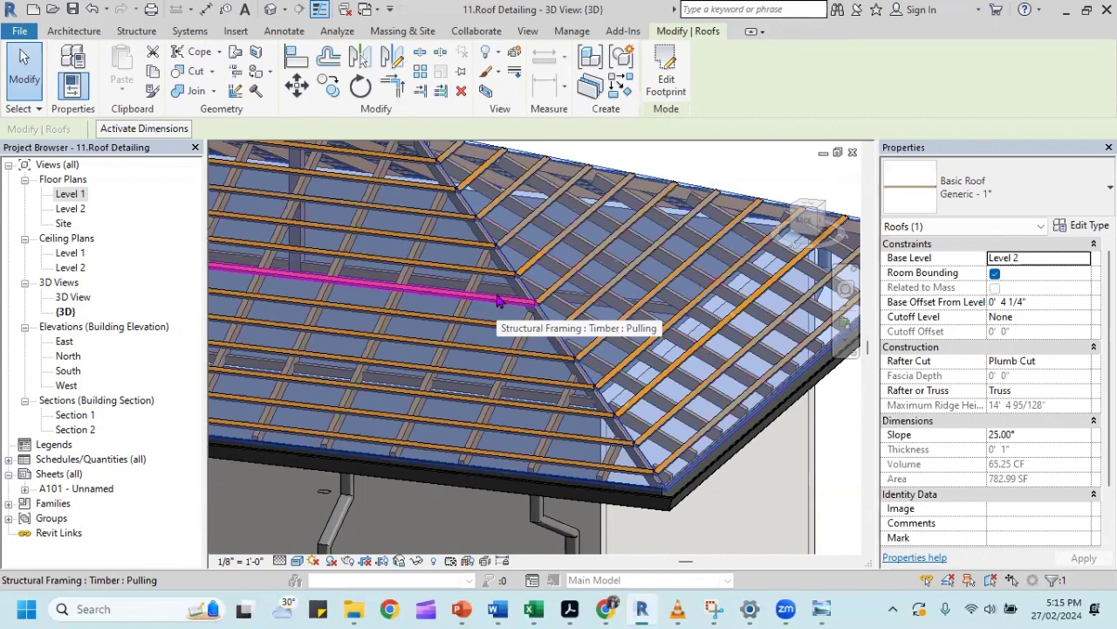
pyautogui.press('Tab')
pyautogui.press('Tab')
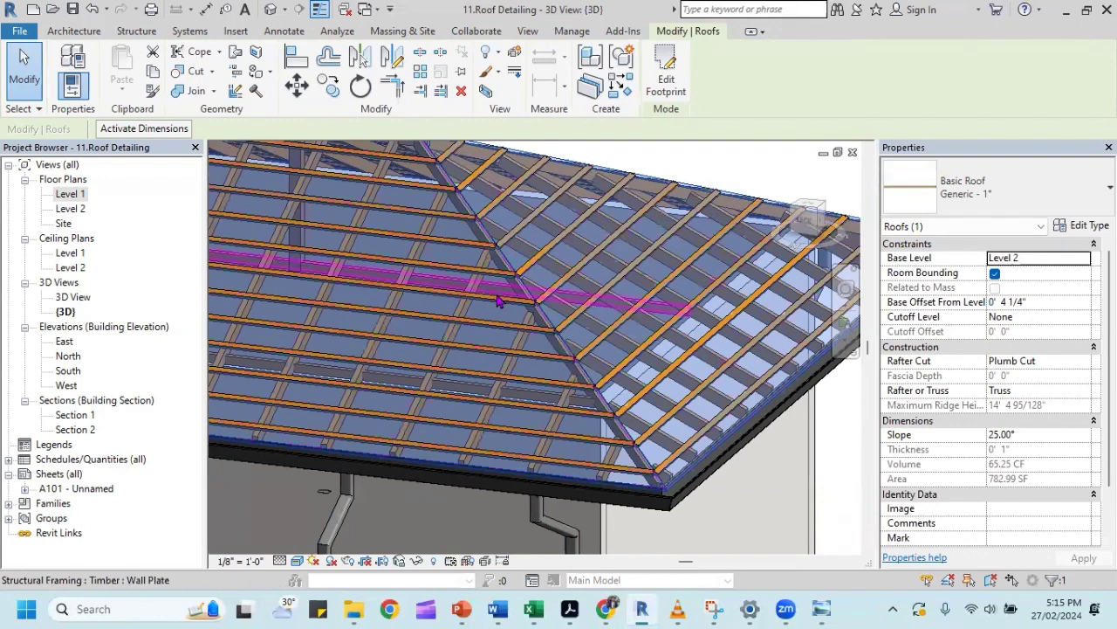
pyautogui.press('Tab')
pyautogui.press('Tab')
pyautogui.press('Tab')
pyautogui.press('Tab')
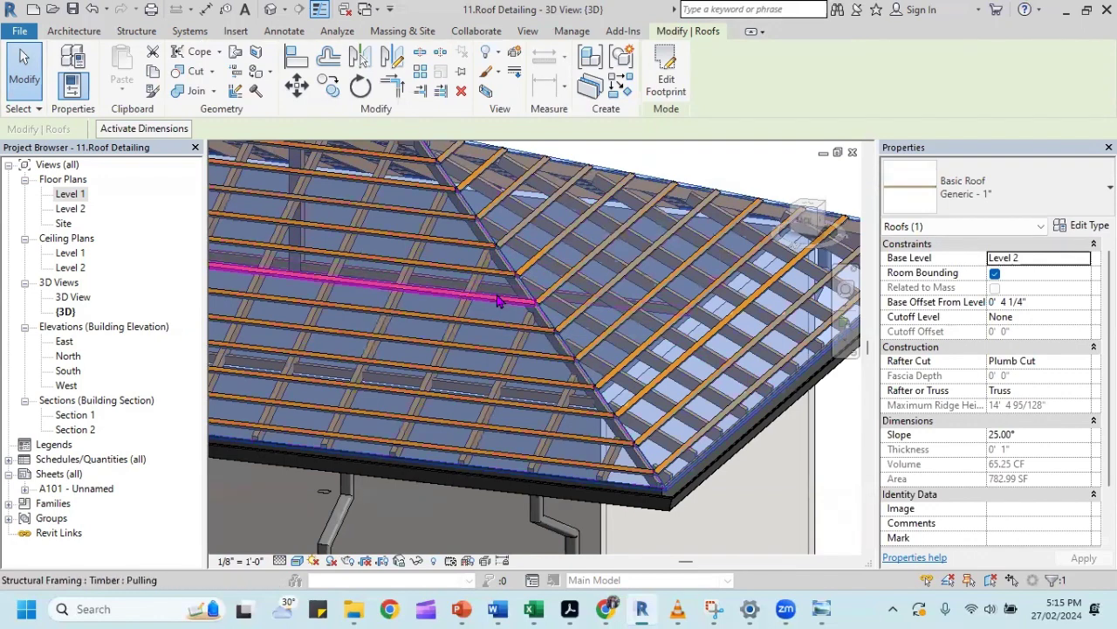
pyautogui.press('Tab')
pyautogui.press('Tab')
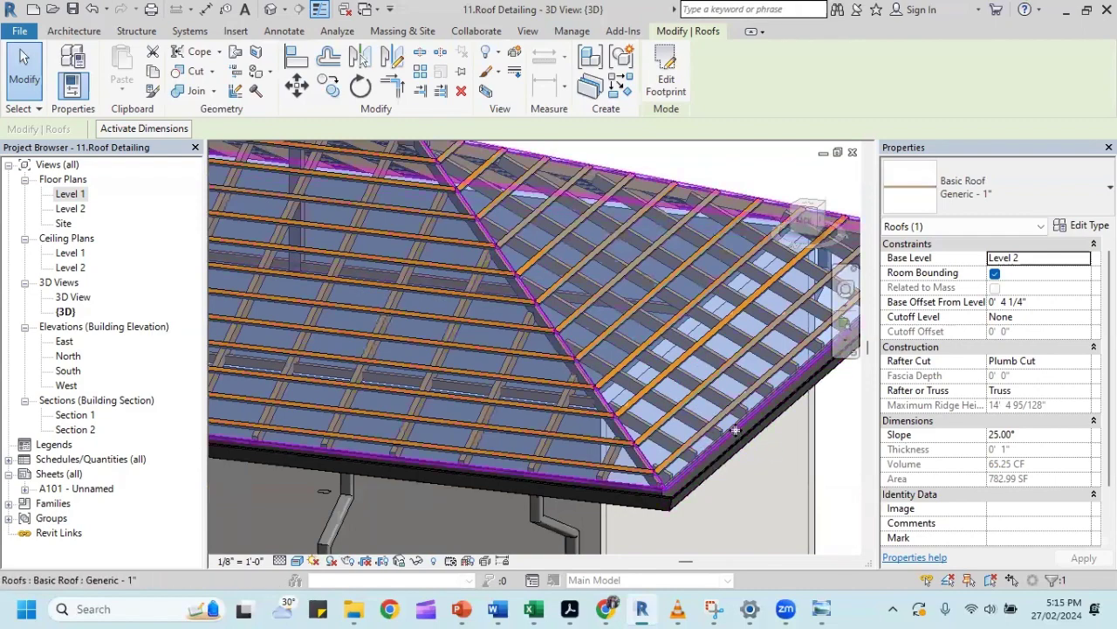
pyautogui.scroll(-2, 631, 272)
pyautogui.scroll(-1, 630, 272)
pyautogui.scroll(-1, 630, 272)
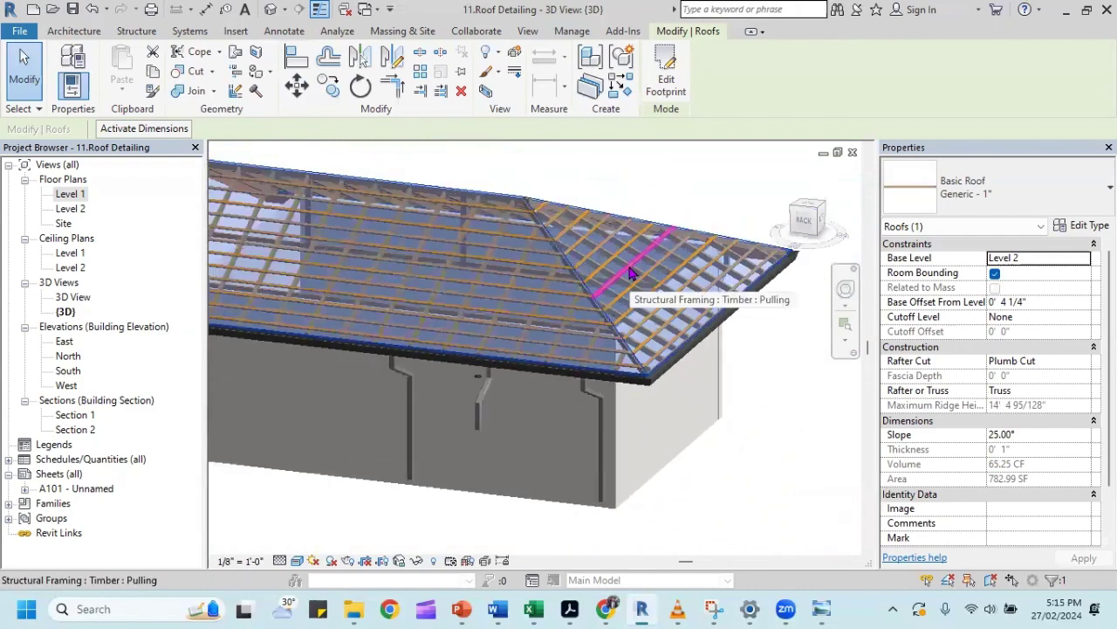
pyautogui.scroll(-1, 630, 273)
pyautogui.scroll(1, 419, 266)
pyautogui.scroll(1, 419, 266)
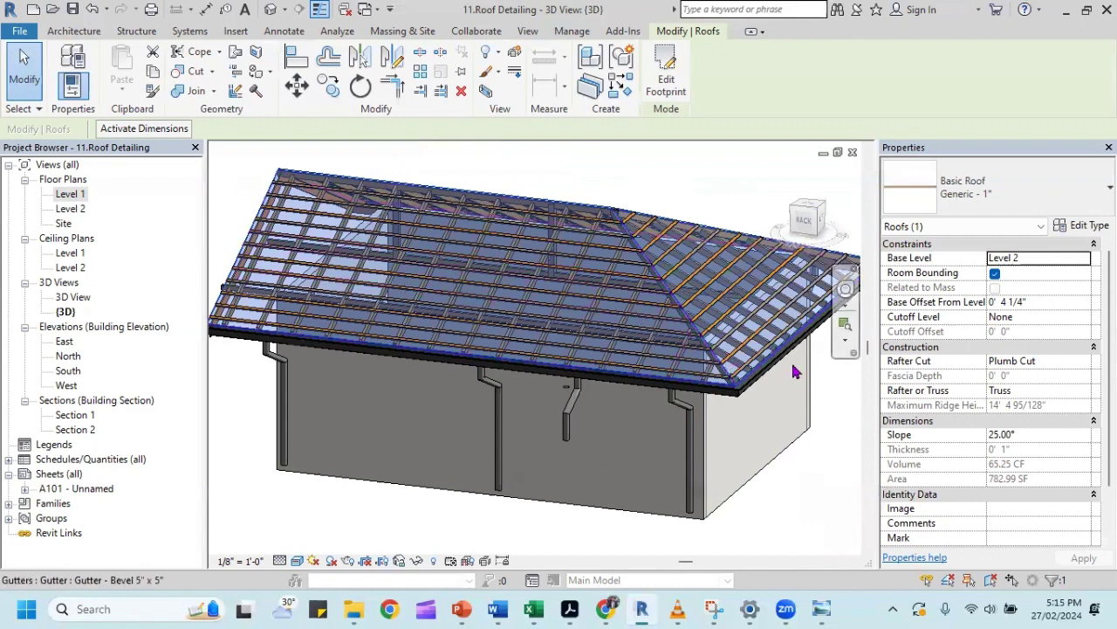
pyautogui.scroll(1, 671, 226)
pyautogui.scroll(1, 671, 226)
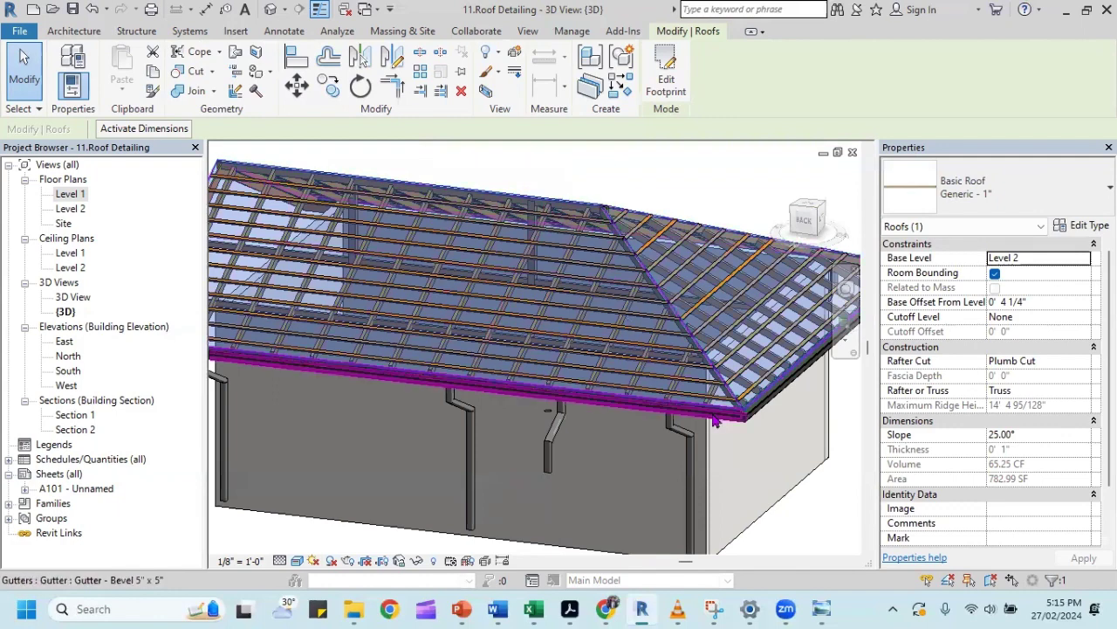
pyautogui.click(794, 474)
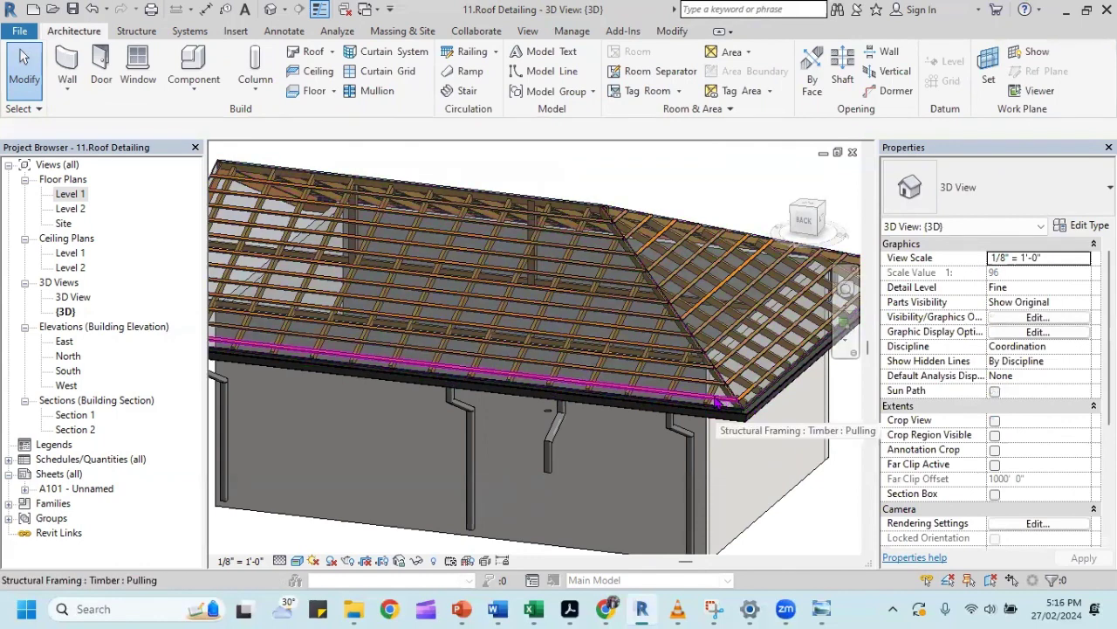
pyautogui.press('Tab')
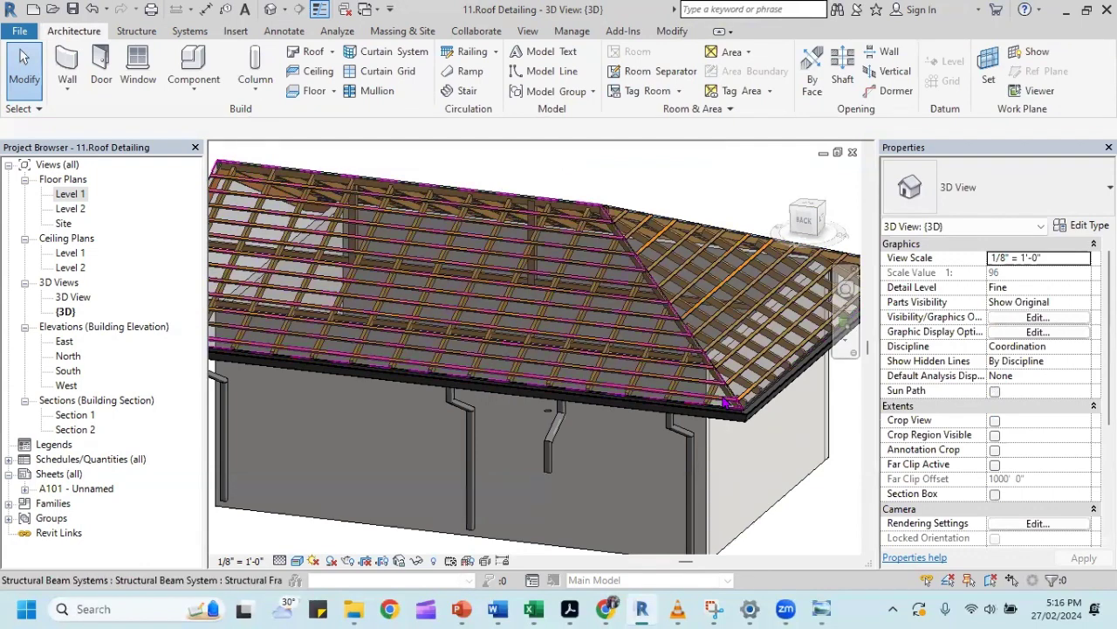
pyautogui.press('Tab')
pyautogui.press('Tab')
pyautogui.press('Tab')
pyautogui.press('Tab')
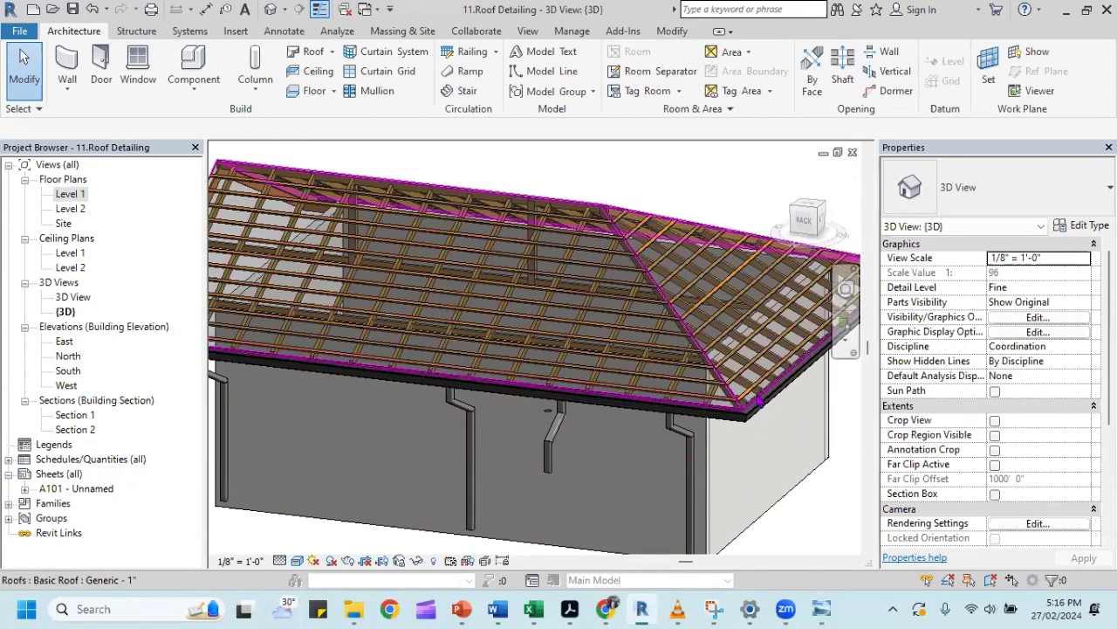
pyautogui.click(759, 401)
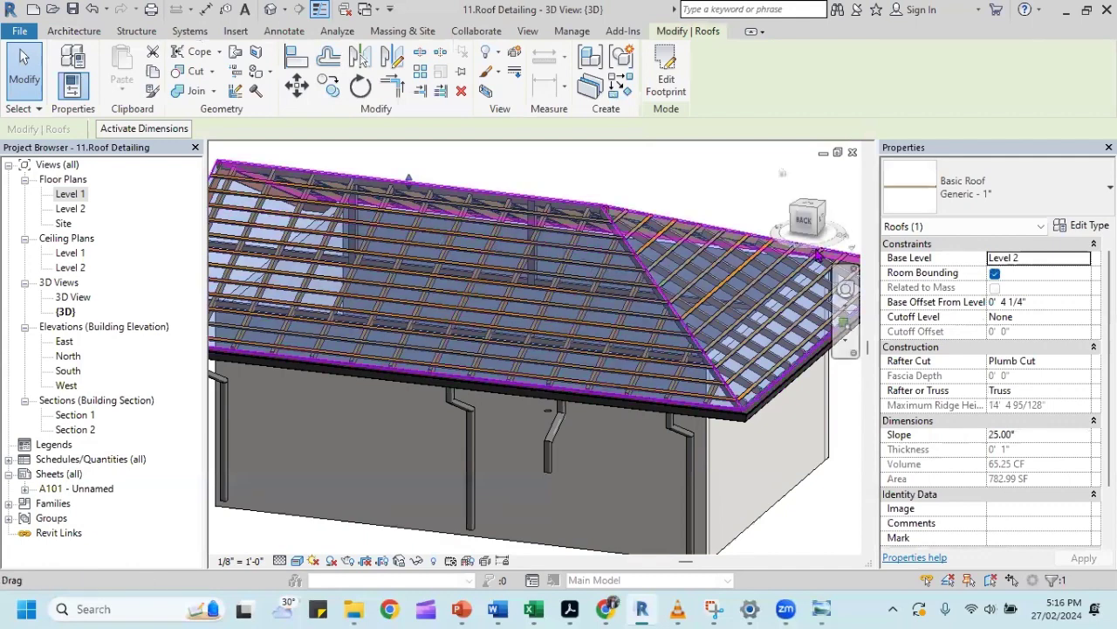
# Turn the view to the LEFT side and zoom in on the roof ridge.
pyautogui.click(808, 222)
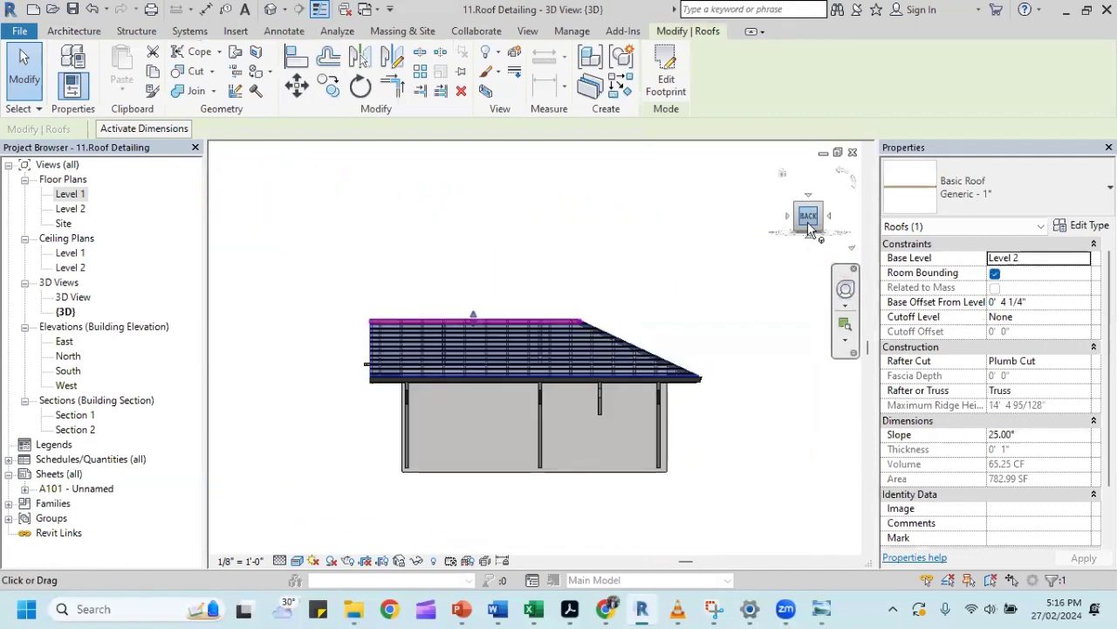
pyautogui.click(829, 218)
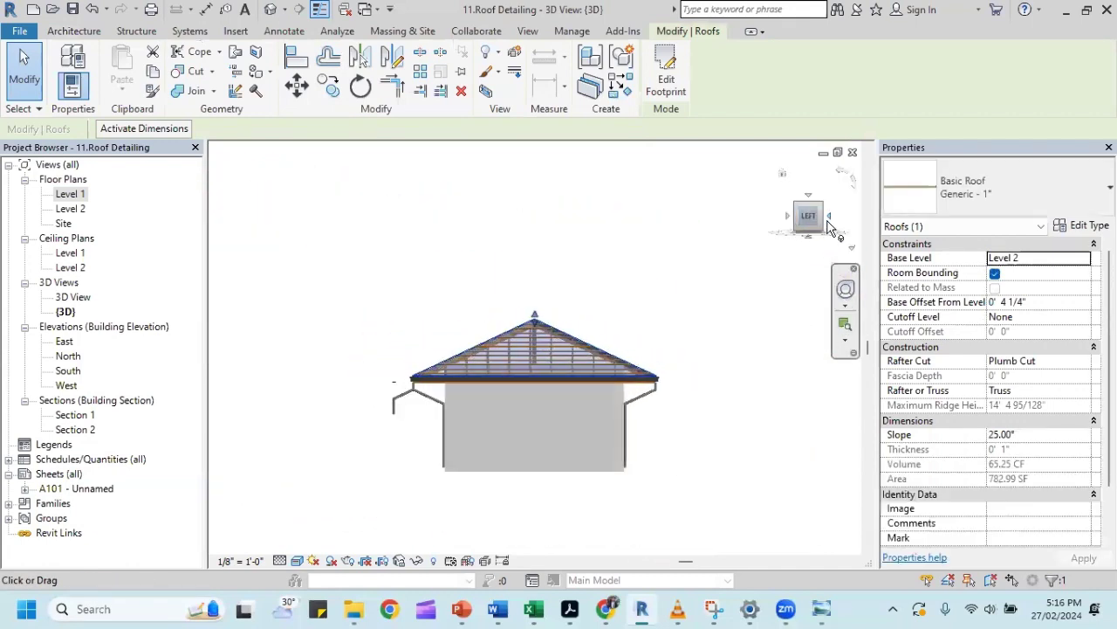
pyautogui.scroll(1, 541, 343)
pyautogui.scroll(2, 542, 340)
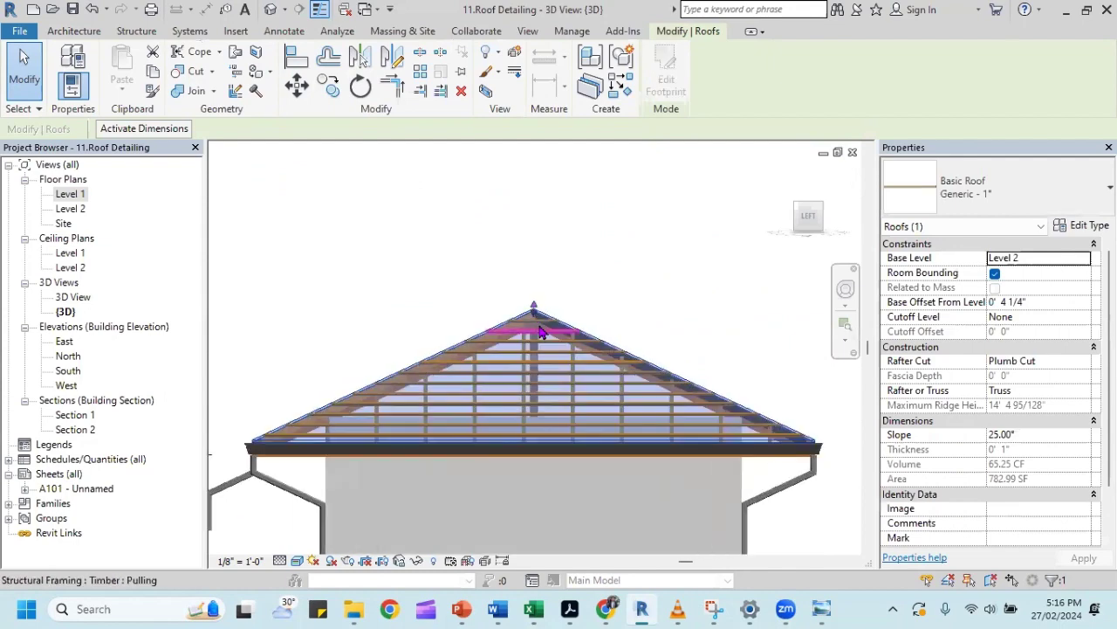
pyautogui.scroll(2, 542, 336)
pyautogui.scroll(2, 543, 328)
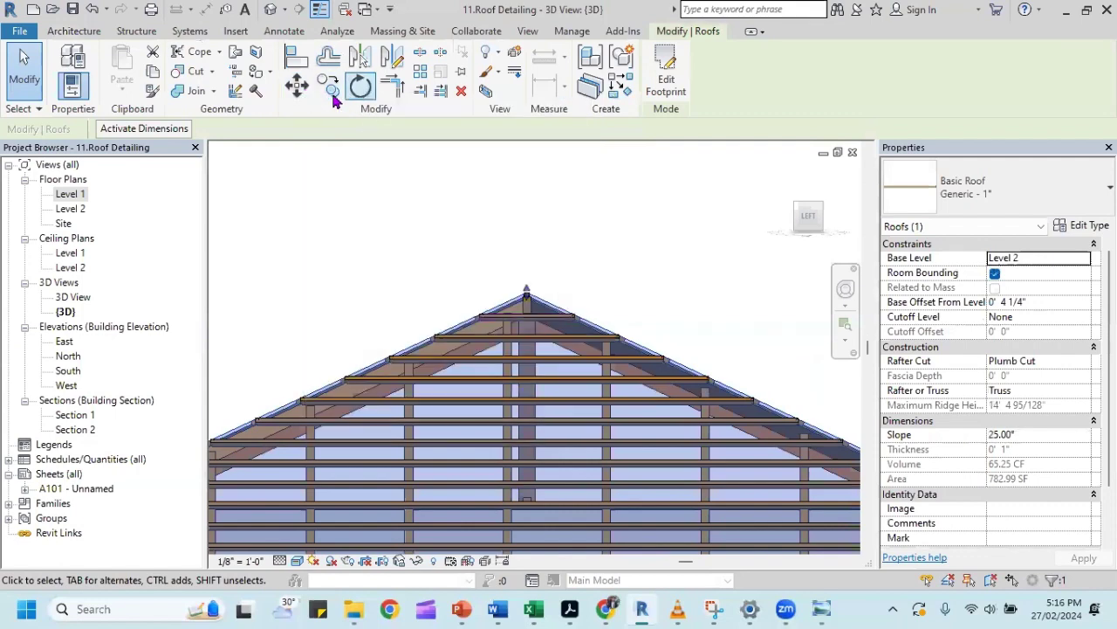
# Copy the roof 1" upward from the ridge endpoint.
pyautogui.click(332, 96)
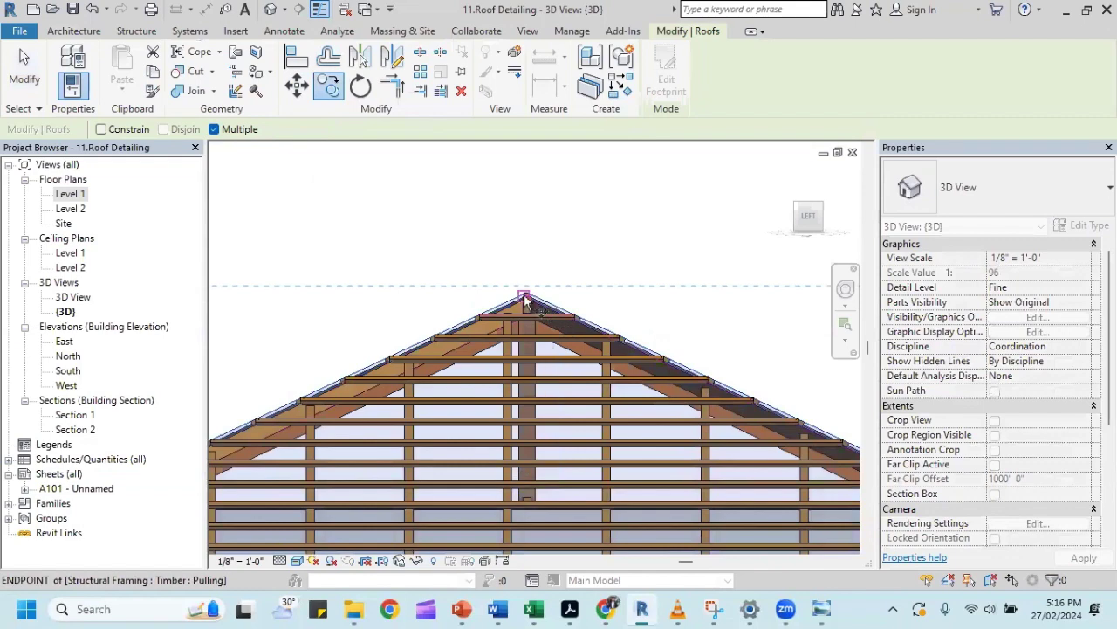
pyautogui.scroll(2, 537, 301)
pyautogui.scroll(2, 536, 301)
pyautogui.scroll(2, 535, 297)
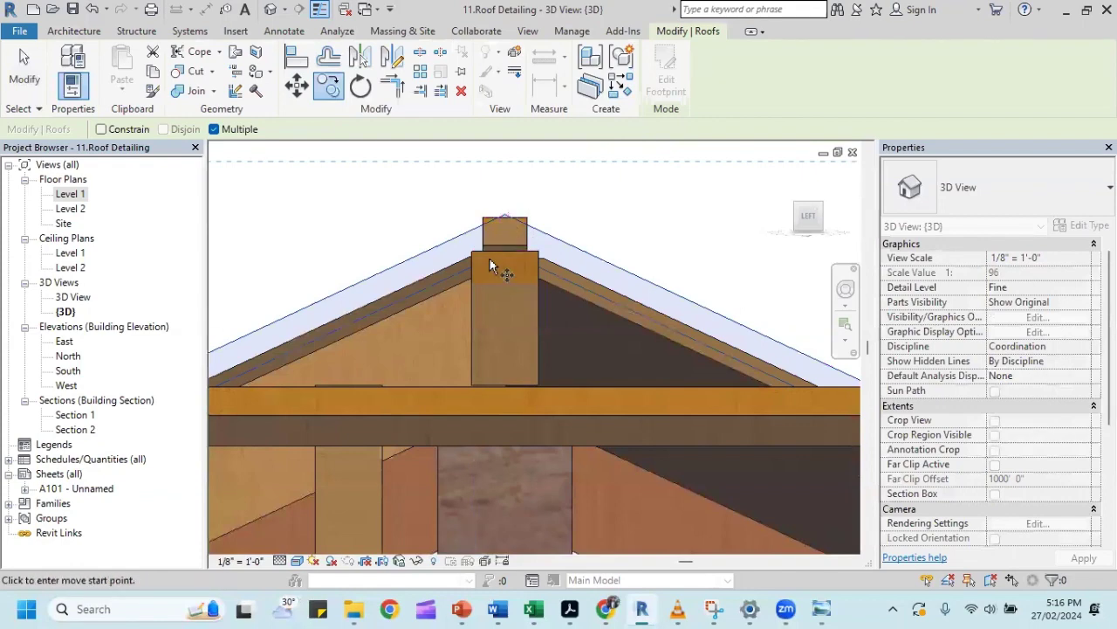
pyautogui.click(505, 215)
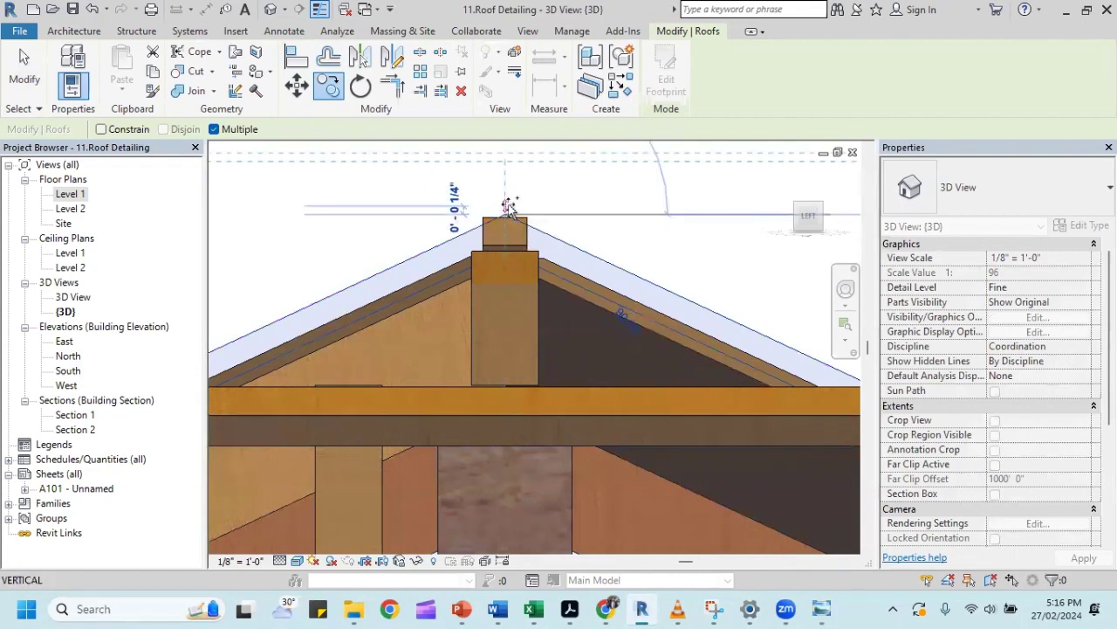
pyautogui.write('1')
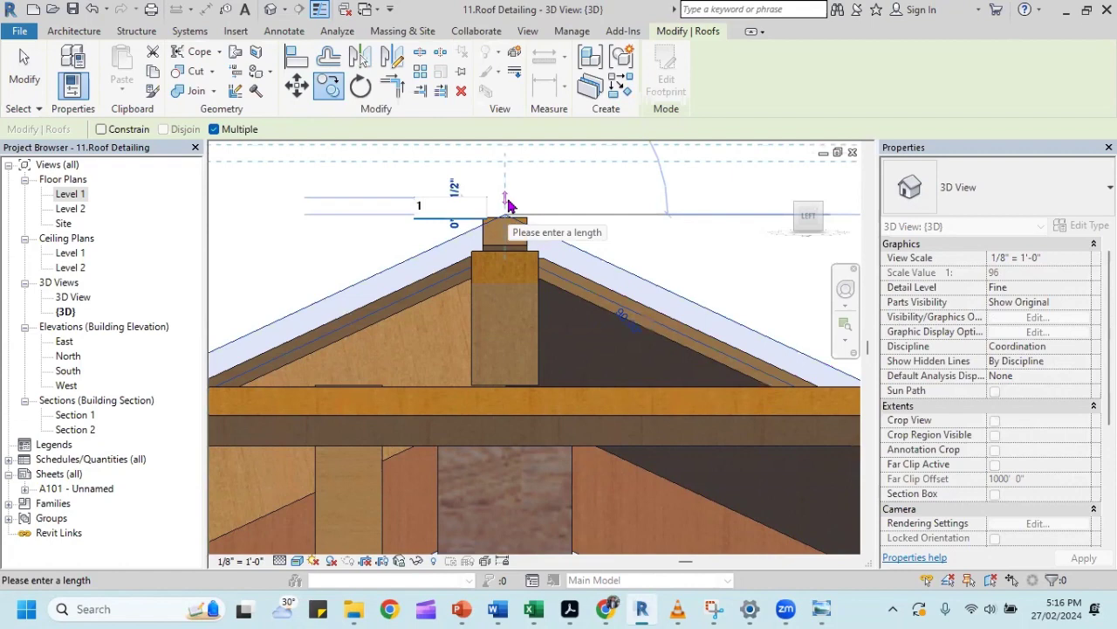
pyautogui.write('"')
pyautogui.press('Return')
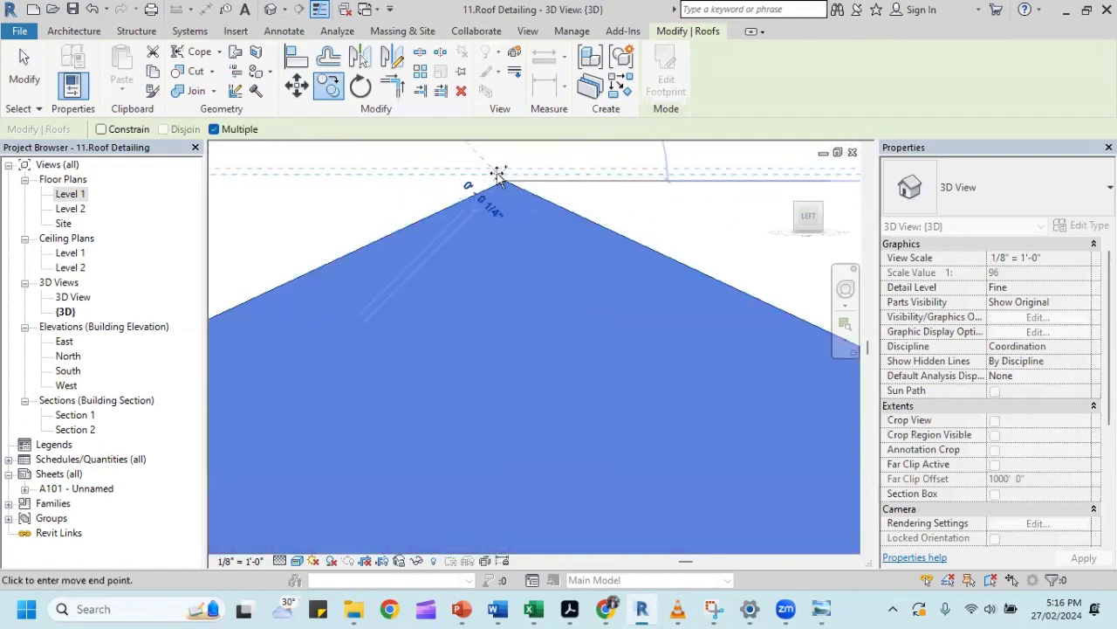
pyautogui.press('d')
pyautogui.press('m')
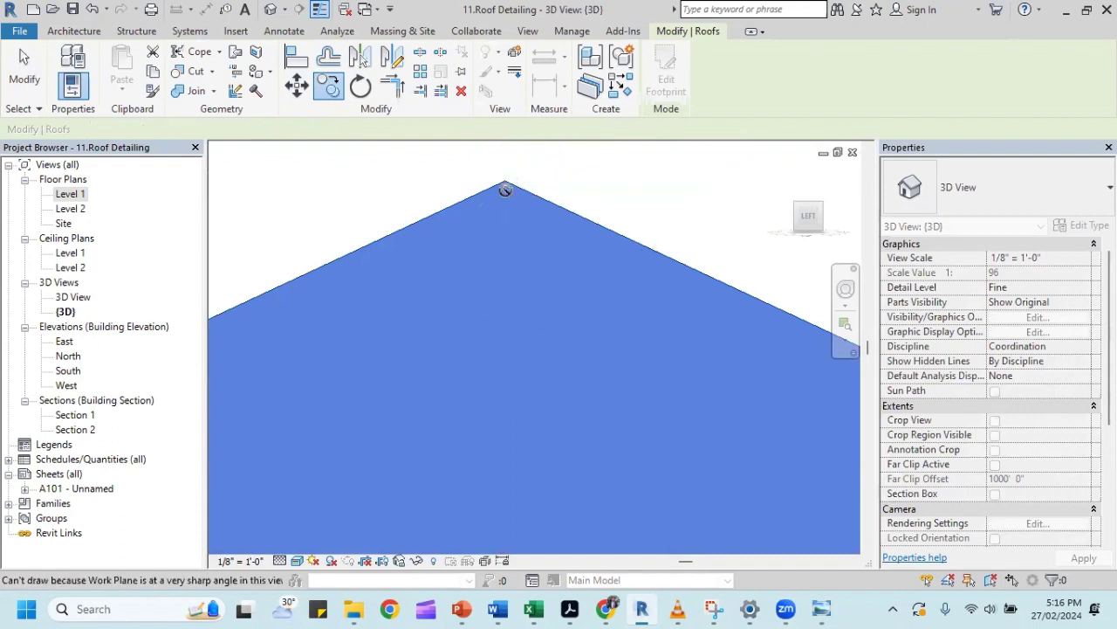
pyautogui.click(24, 68)
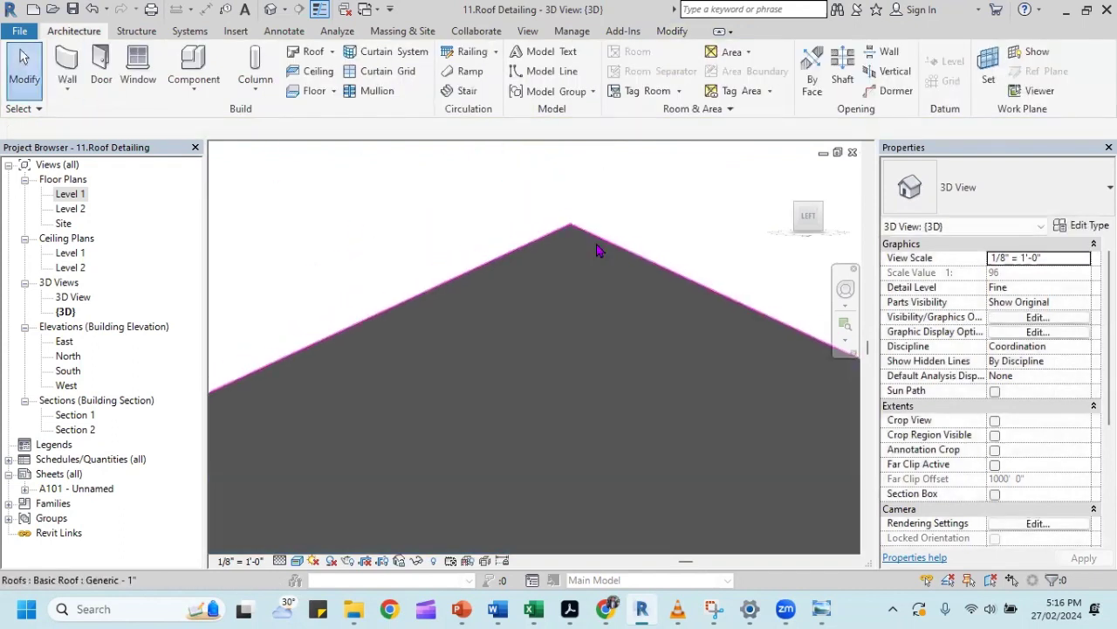
pyautogui.scroll(-2, 598, 249)
pyautogui.scroll(-3, 611, 251)
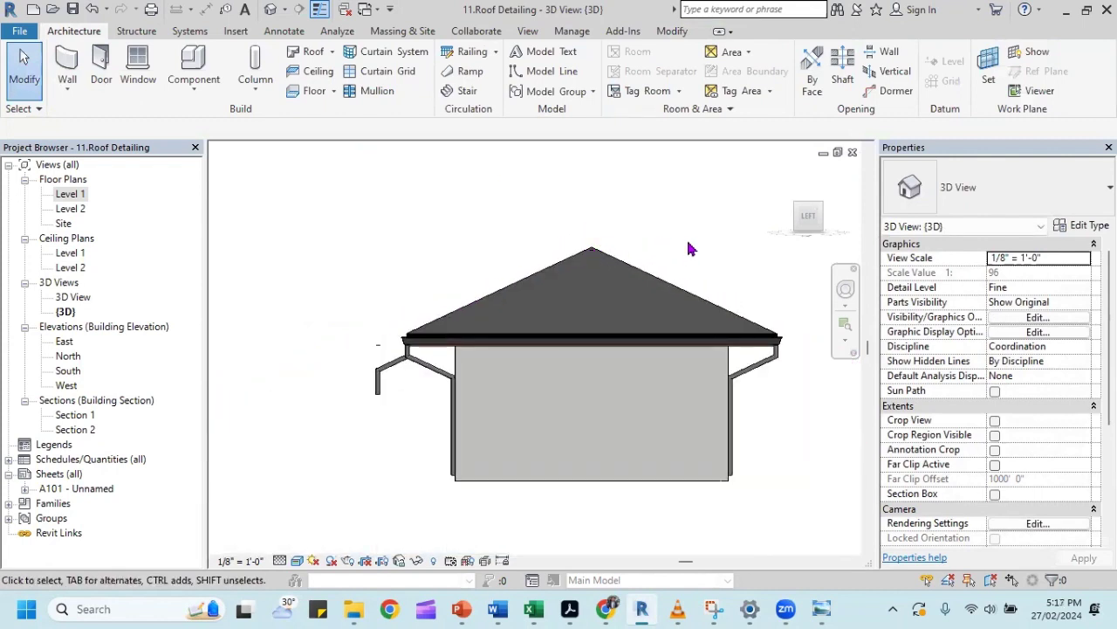
pyautogui.moveTo(688, 248)
pyautogui.keyDown('shift'); pyautogui.mouseDown(button='middle')
pyautogui.moveTo(623, 284)
pyautogui.moveTo(757, 155)
pyautogui.moveTo(719, 274)
pyautogui.moveTo(483, 235)
pyautogui.moveTo(381, 233)
pyautogui.moveTo(322, 182)
pyautogui.moveTo(312, 192)
pyautogui.moveTo(579, 261)
pyautogui.moveTo(553, 249)
pyautogui.moveTo(593, 276)
pyautogui.mouseUp(button='middle'); pyautogui.keyUp('shift')
pyautogui.scroll(2, 578, 261)
pyautogui.scroll(2, 578, 258)
pyautogui.scroll(2, 578, 253)
pyautogui.scroll(3, 577, 249)
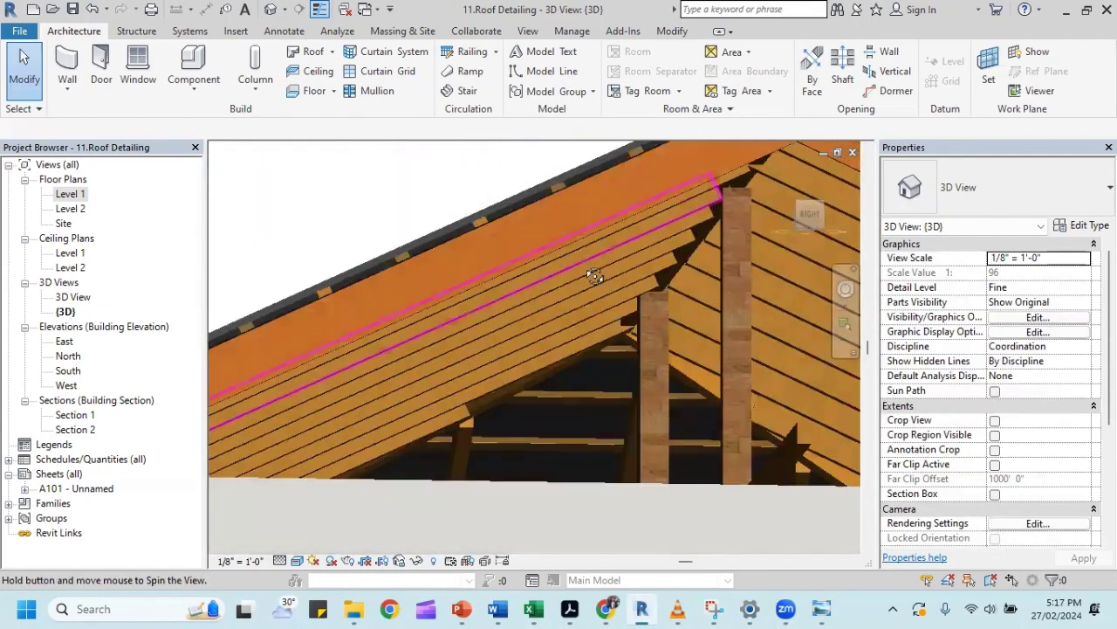
pyautogui.scroll(2, 594, 272)
pyautogui.scroll(2, 591, 262)
pyautogui.scroll(2, 592, 250)
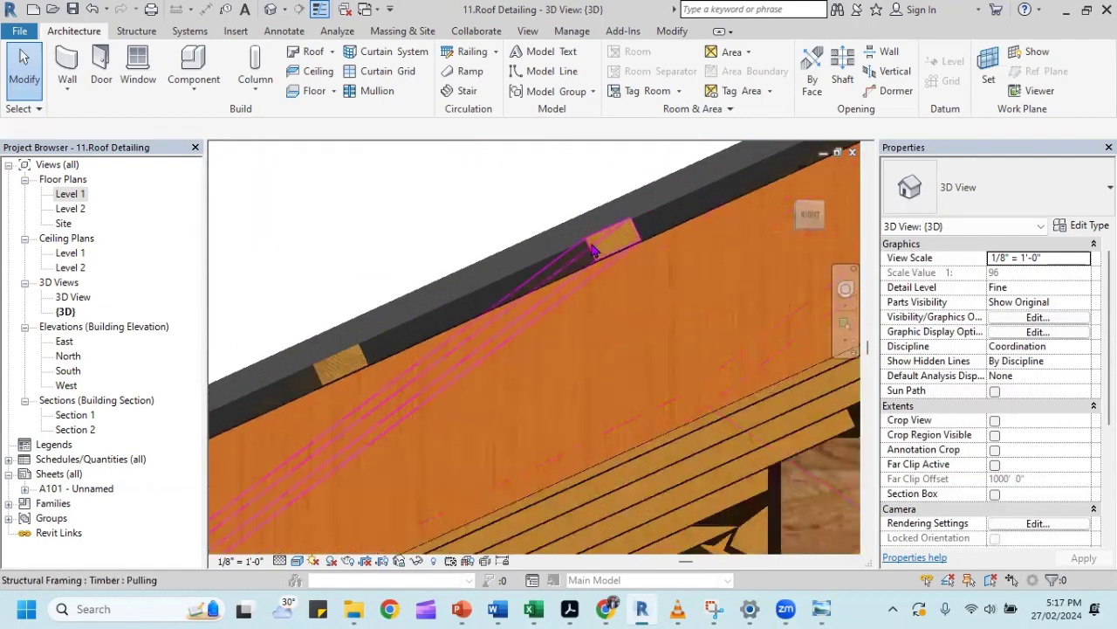
pyautogui.scroll(2, 593, 248)
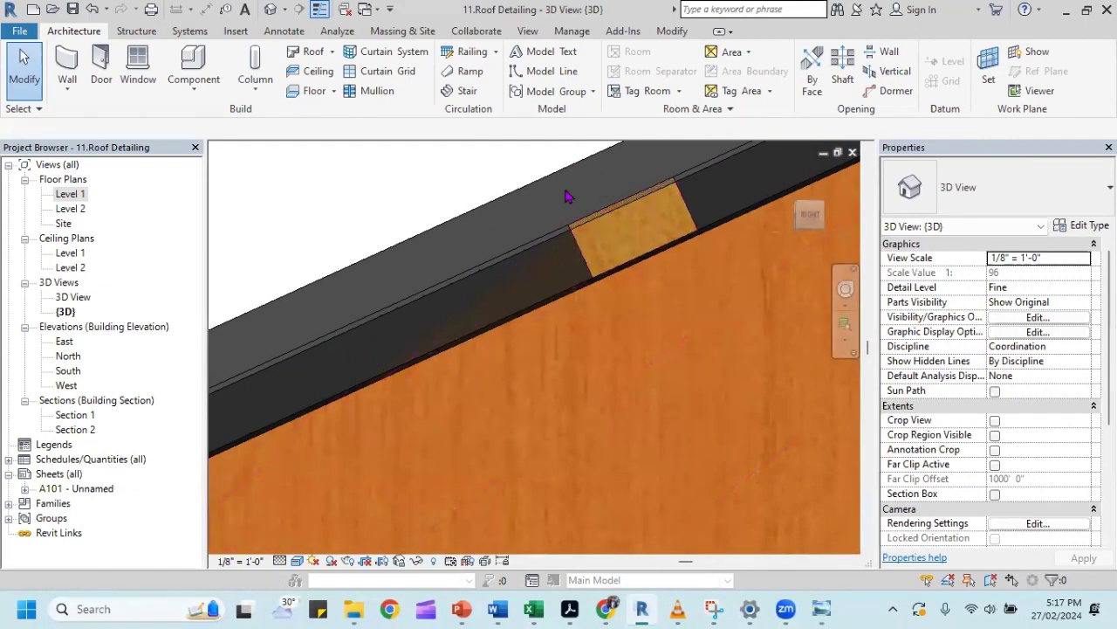
pyautogui.scroll(-2, 563, 218)
pyautogui.scroll(-2, 561, 234)
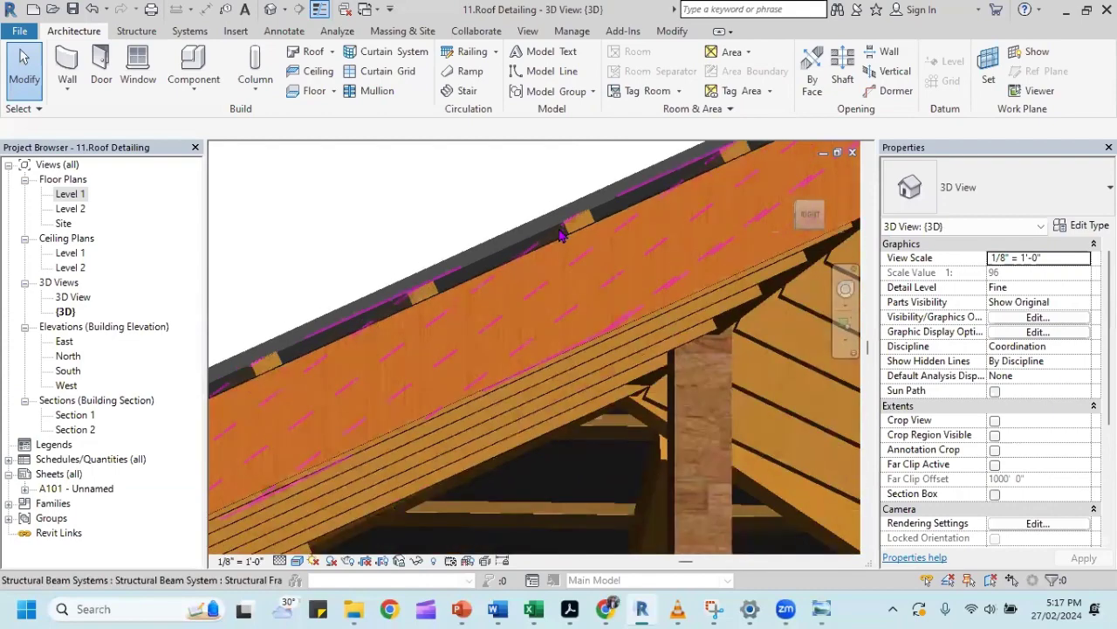
pyautogui.scroll(-1, 562, 233)
pyautogui.scroll(-2, 559, 236)
pyautogui.scroll(-2, 554, 237)
pyautogui.scroll(-1, 550, 240)
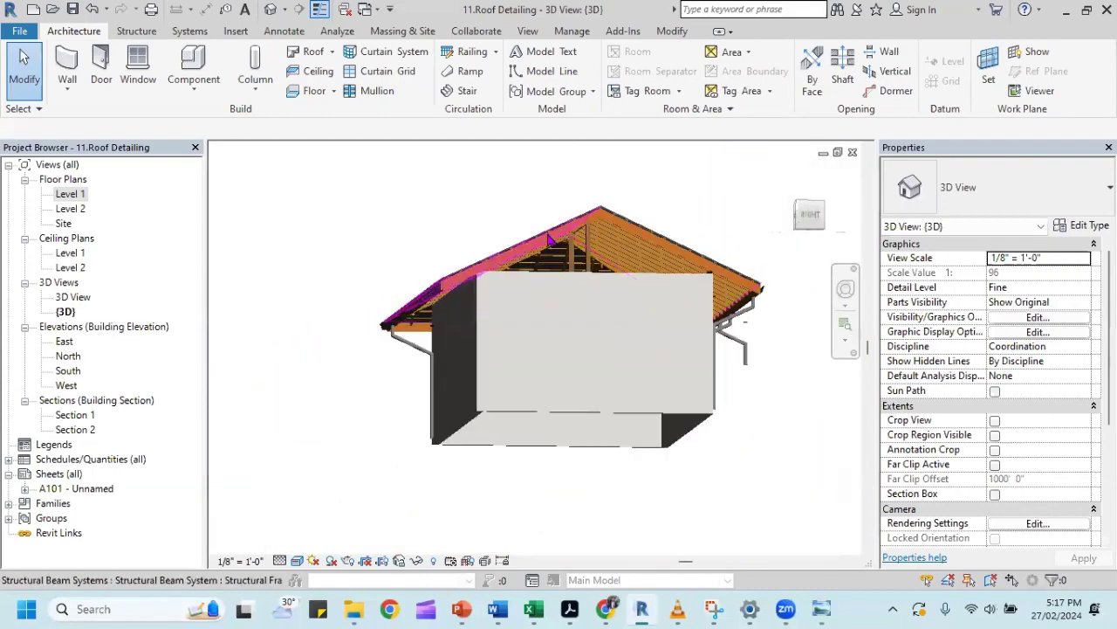
pyautogui.moveTo(550, 237)
pyautogui.keyDown('shift'); pyautogui.mouseDown(button='middle')
pyautogui.moveTo(572, 224)
pyautogui.moveTo(527, 268)
pyautogui.moveTo(644, 280)
pyautogui.moveTo(605, 272)
pyautogui.mouseUp(button='middle'); pyautogui.keyUp('shift')
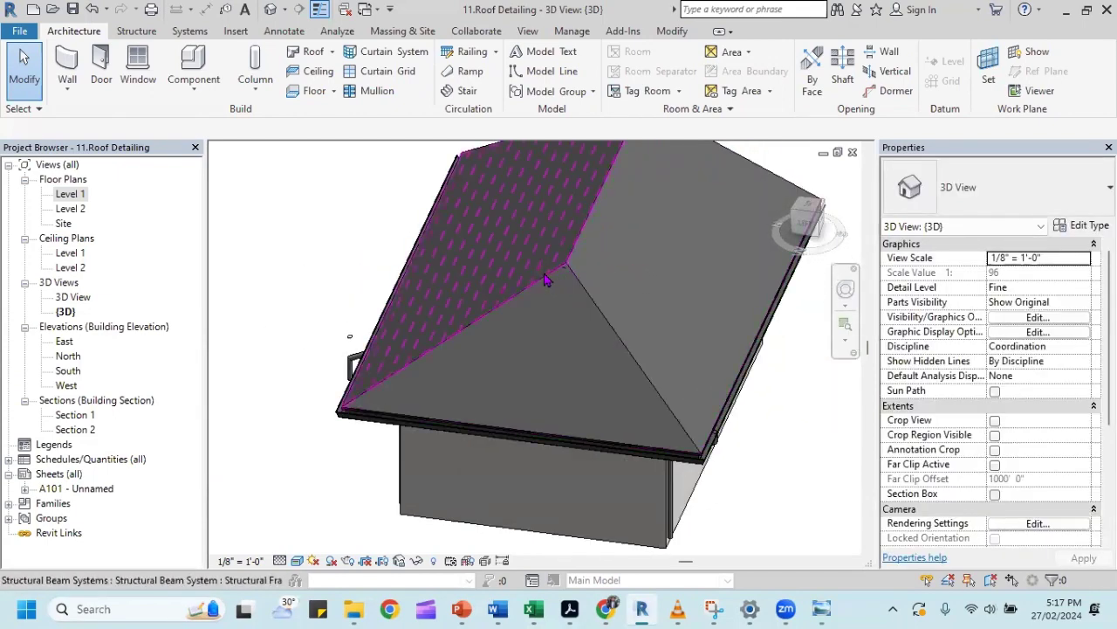
# Zoom in and select the roof itself rather than its timber beam system.
pyautogui.click(545, 279)
pyautogui.scroll(2, 688, 306)
pyautogui.scroll(1, 688, 302)
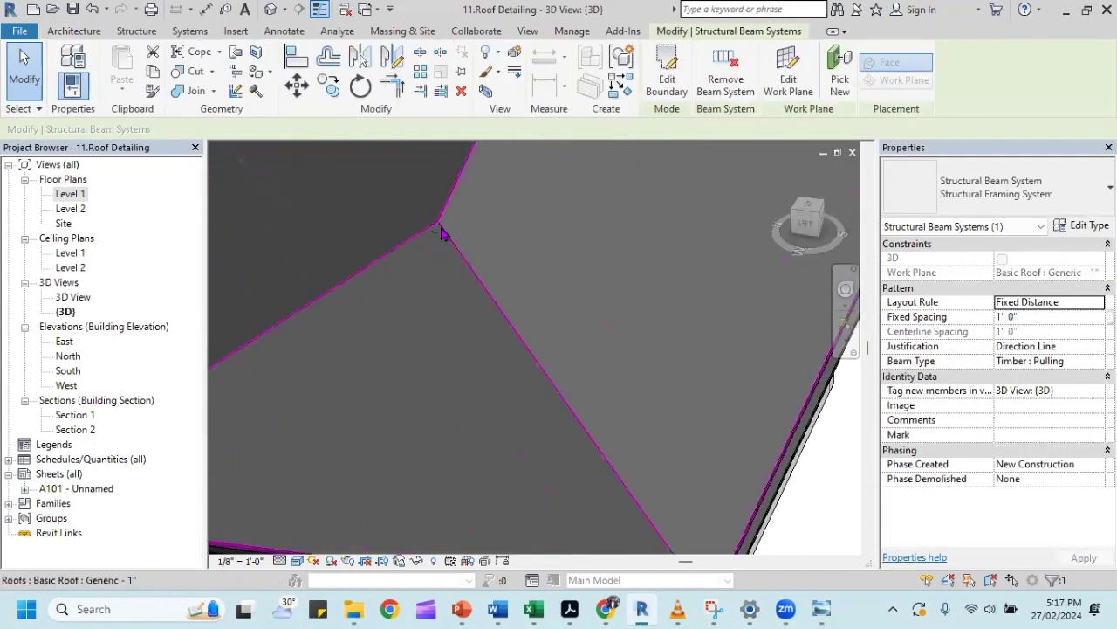
pyautogui.click(443, 237)
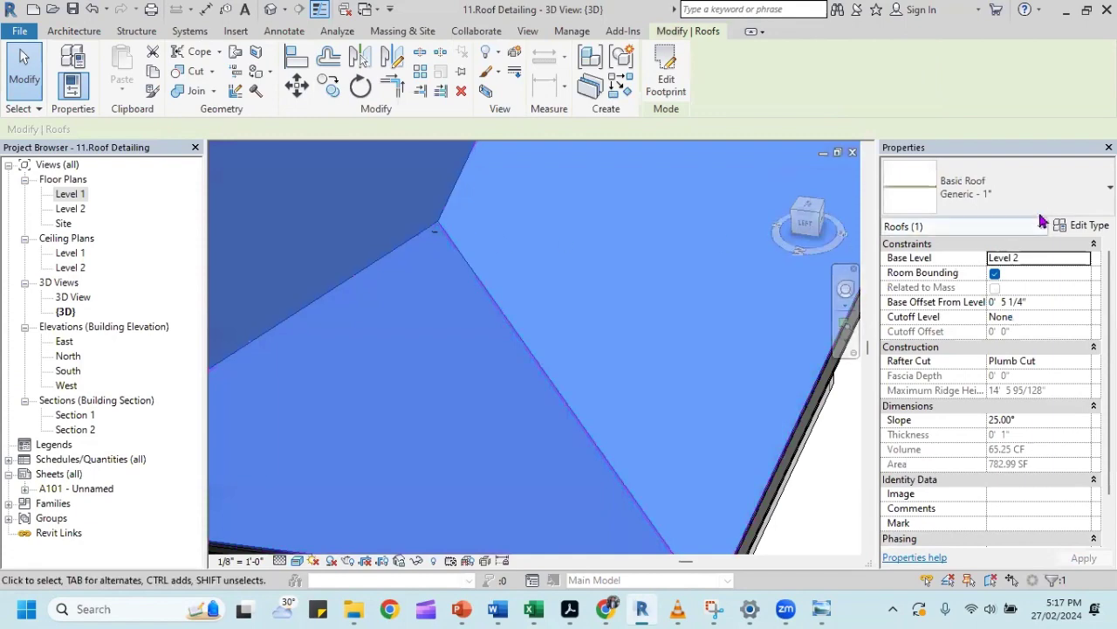
# Duplicate the roof type as Generic - 1" 2 and browse materials for its structure layer.
pyautogui.click(1086, 226)
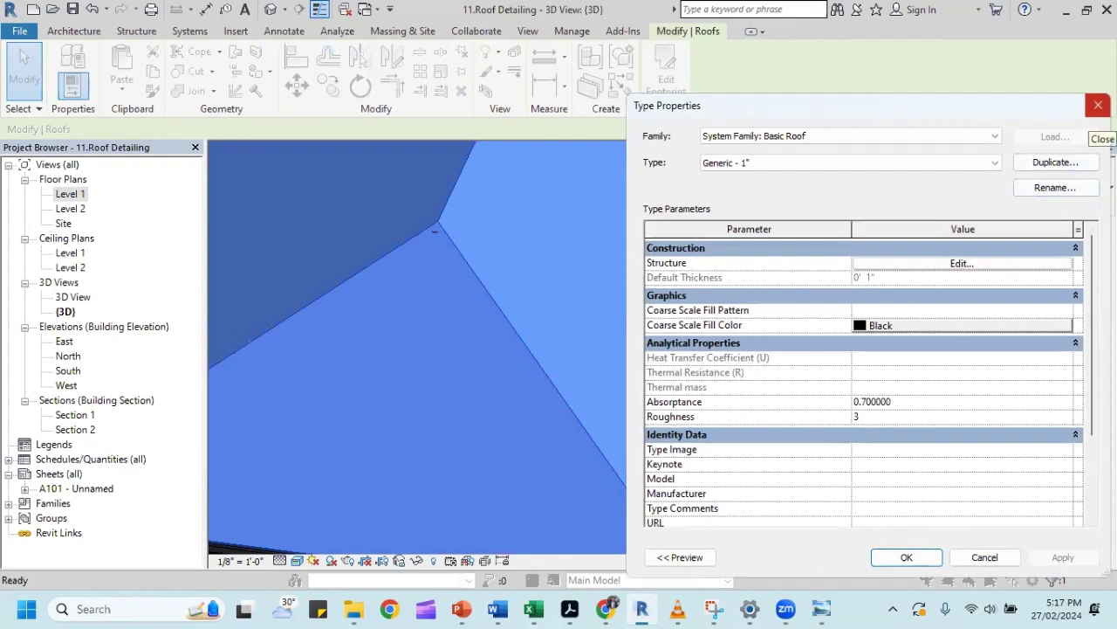
pyautogui.click(1056, 164)
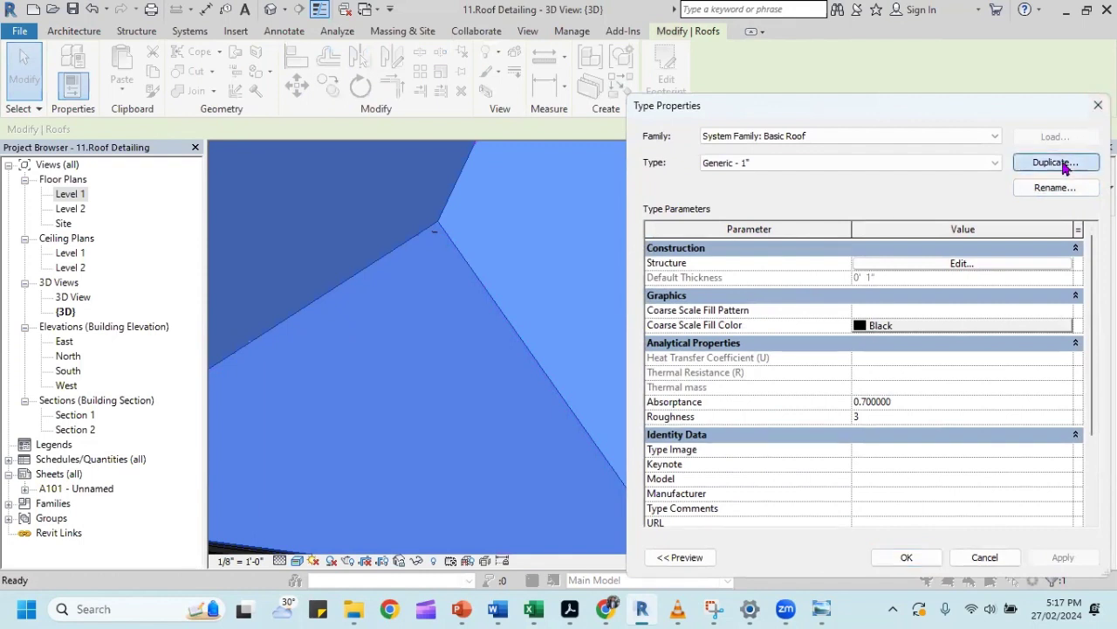
pyautogui.click(486, 422)
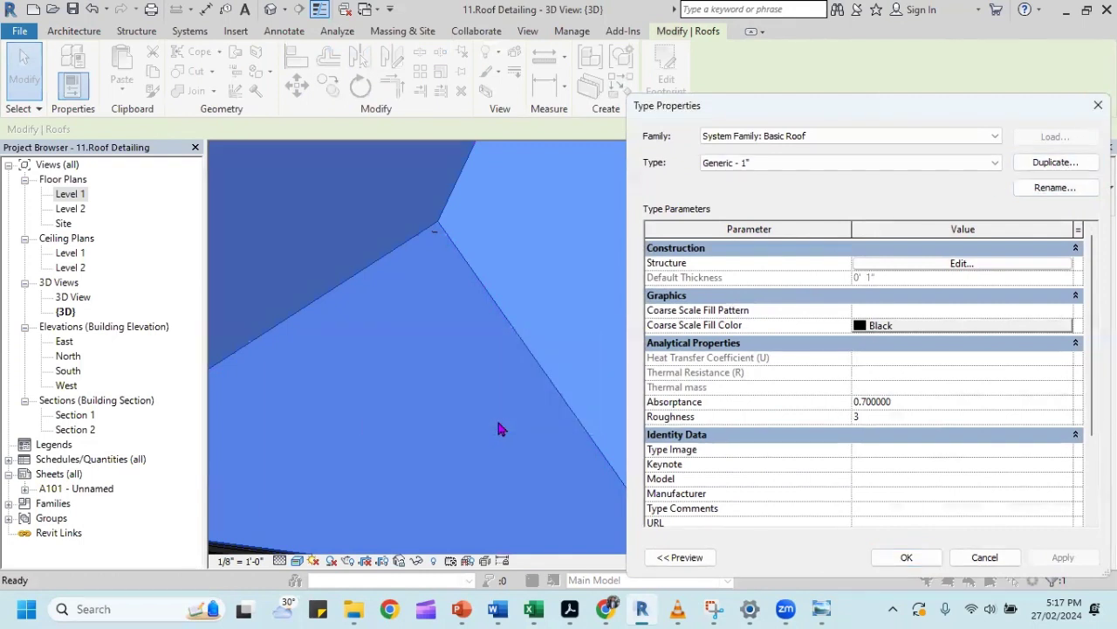
pyautogui.click(1015, 264)
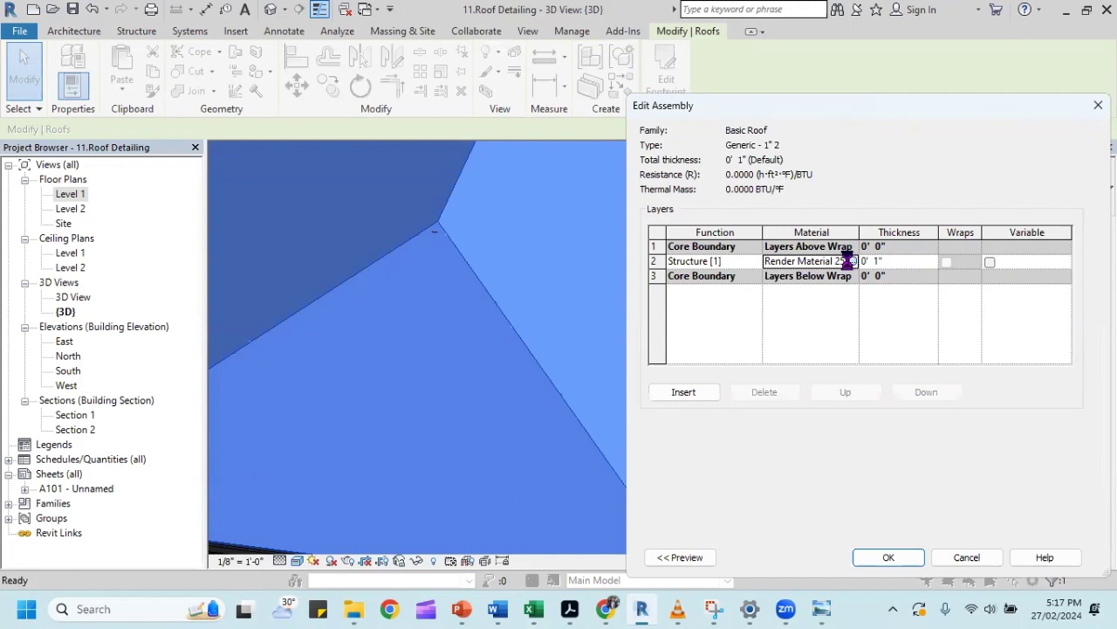
pyautogui.click(846, 261)
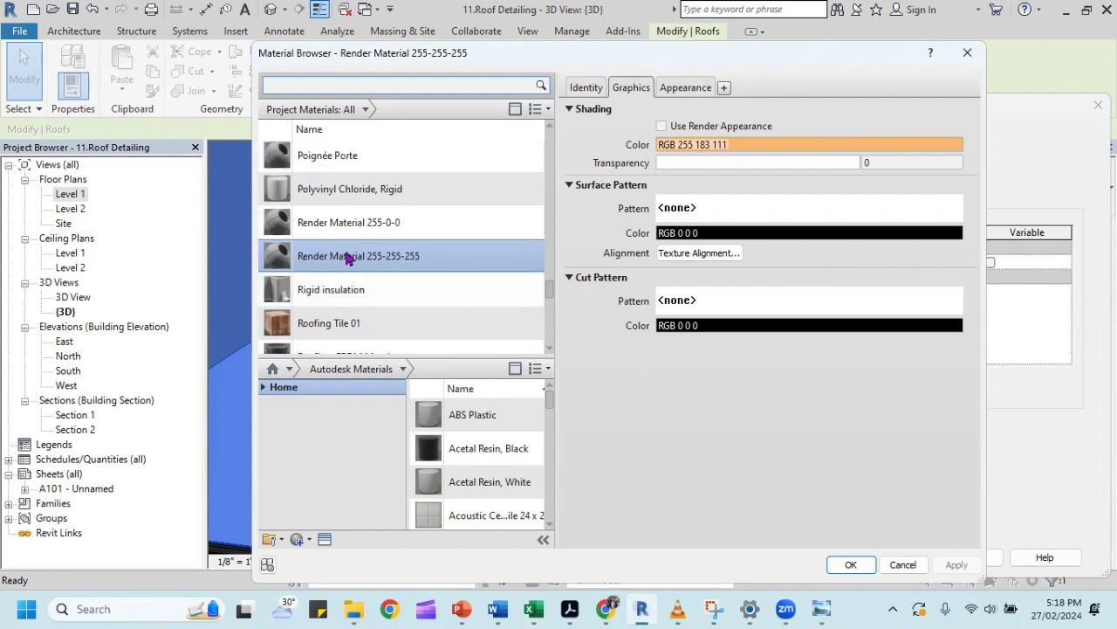
# Inspect the Roofing Tile 01 appearance and the Spanish Tile material, then reveal the Create Material options.
pyautogui.click(356, 324)
pyautogui.scroll(-1, 437, 340)
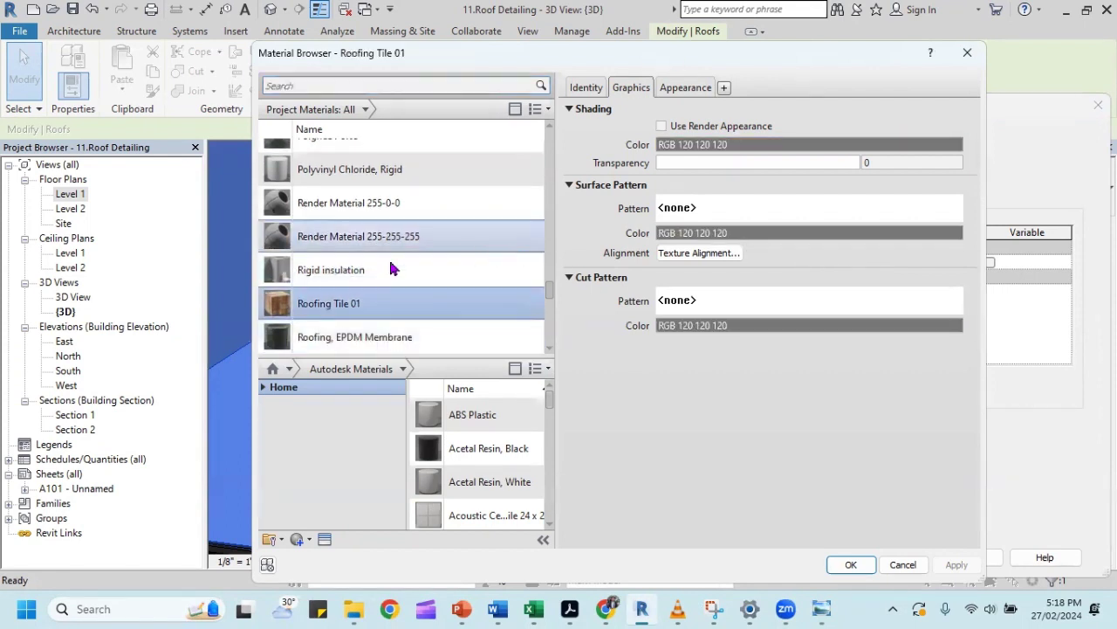
pyautogui.click(688, 88)
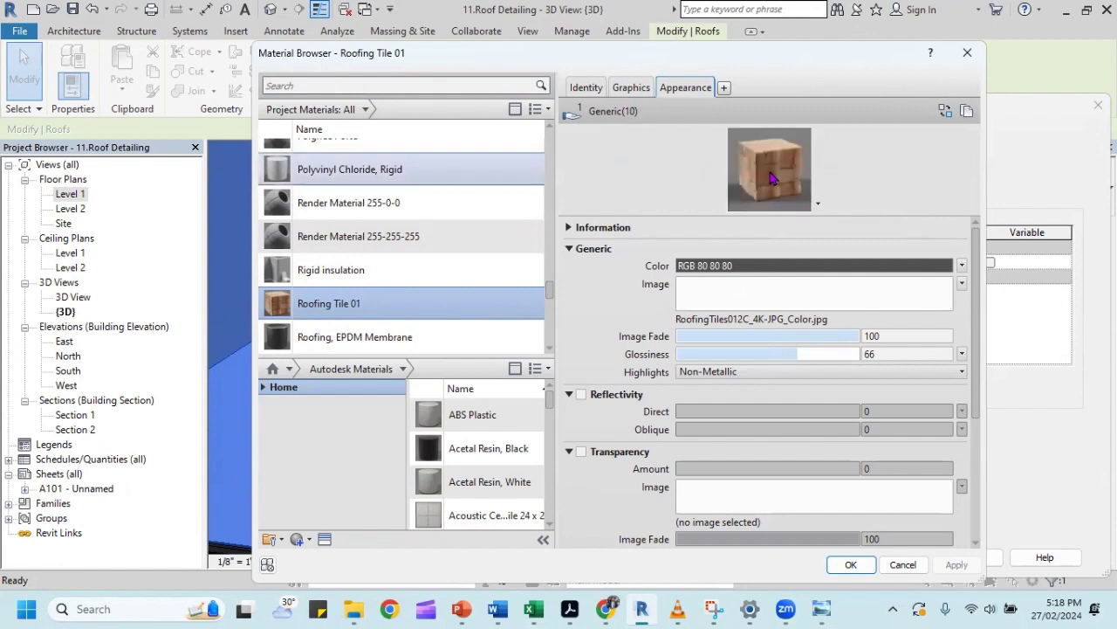
pyautogui.moveTo(821, 216); pyautogui.dragTo(821, 404)
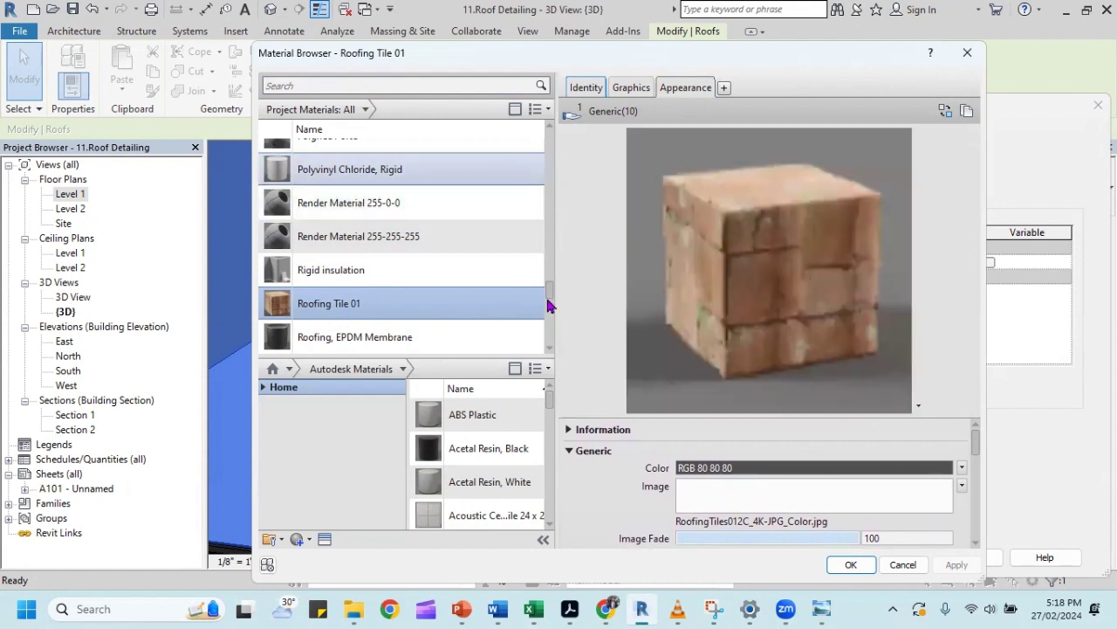
pyautogui.moveTo(549, 297); pyautogui.dragTo(551, 311)
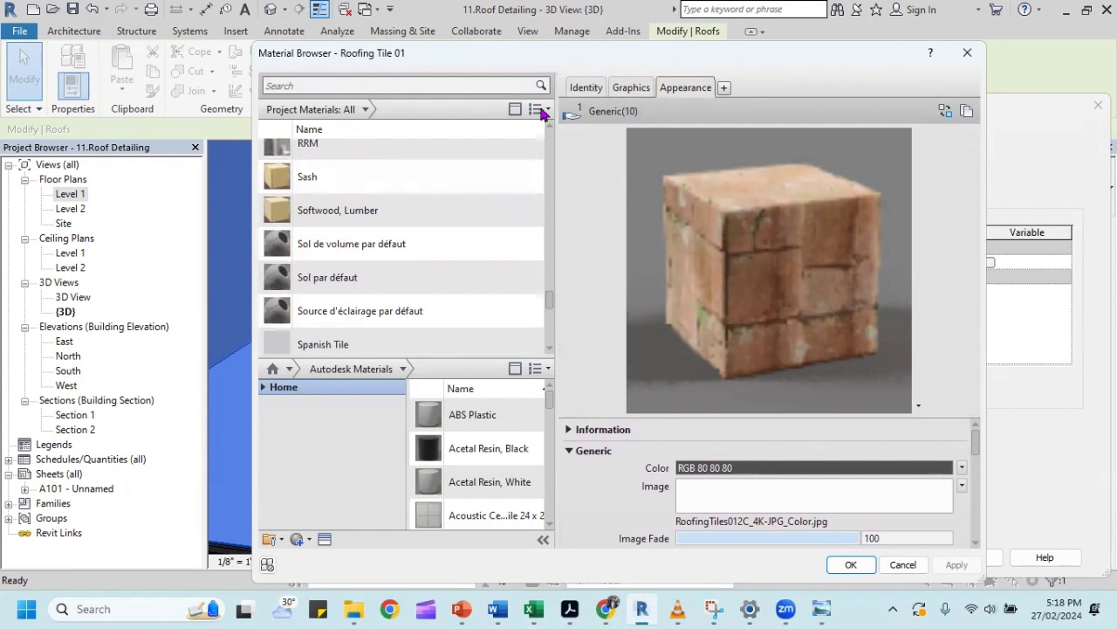
pyautogui.click(380, 347)
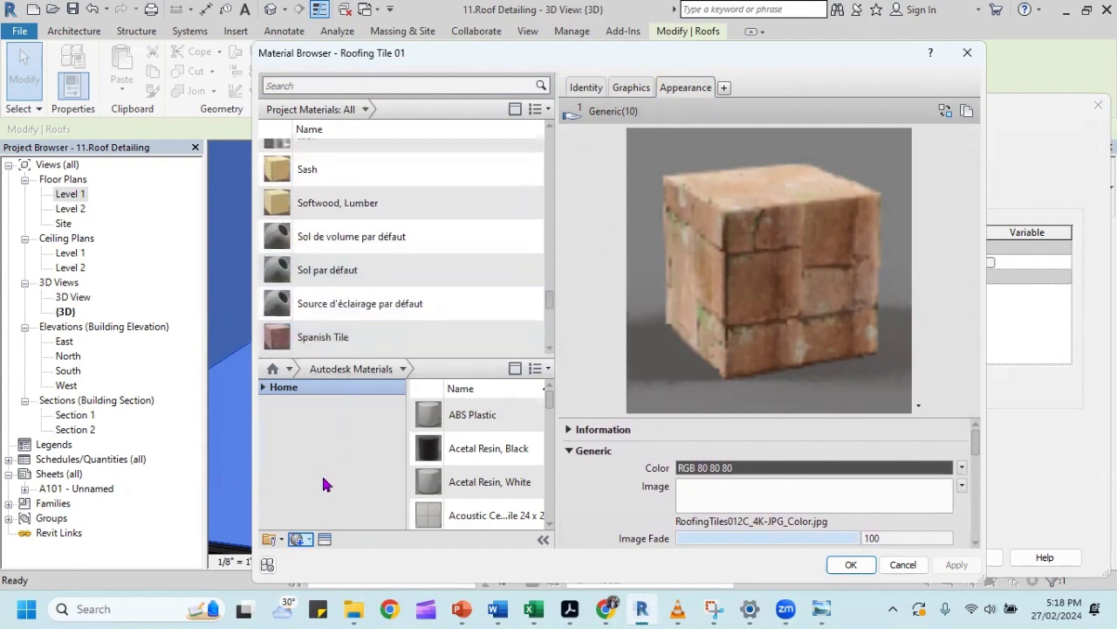
pyautogui.click(296, 538)
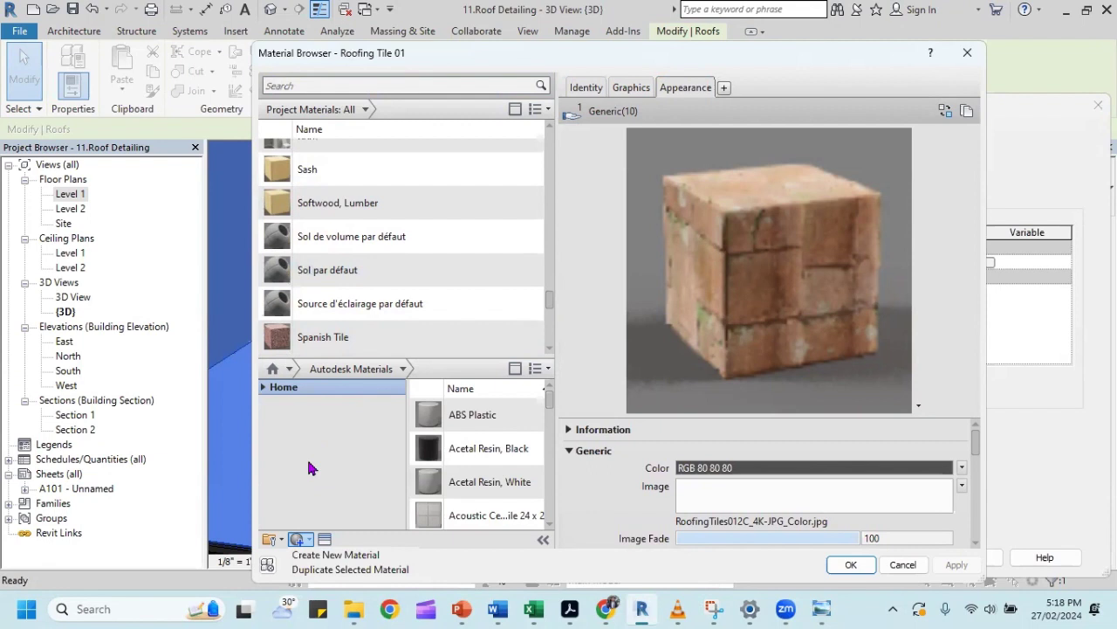
# Create a new material for the structure layer, rename it 'Roof Tile 10', and show its Appearance settings.
pyautogui.click(334, 555)
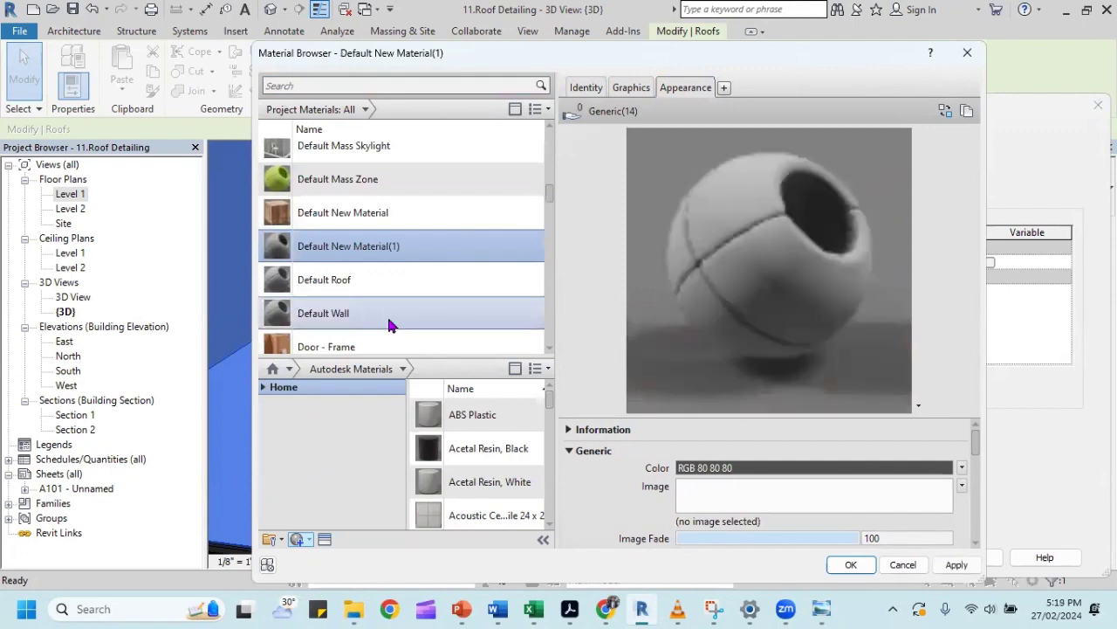
pyautogui.press('Return')
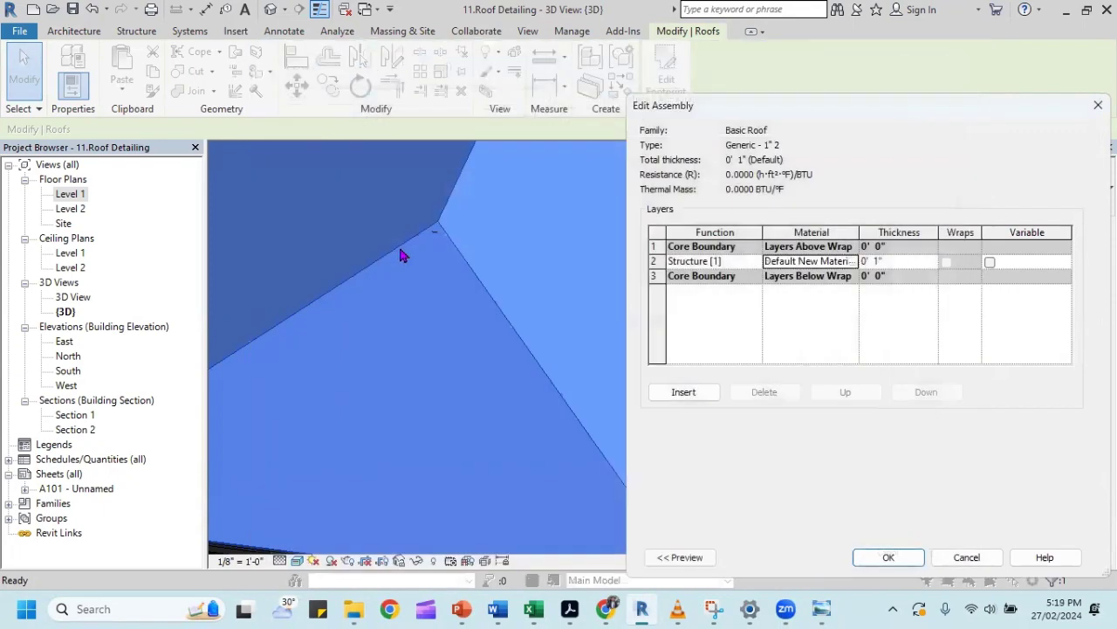
pyautogui.click(856, 261)
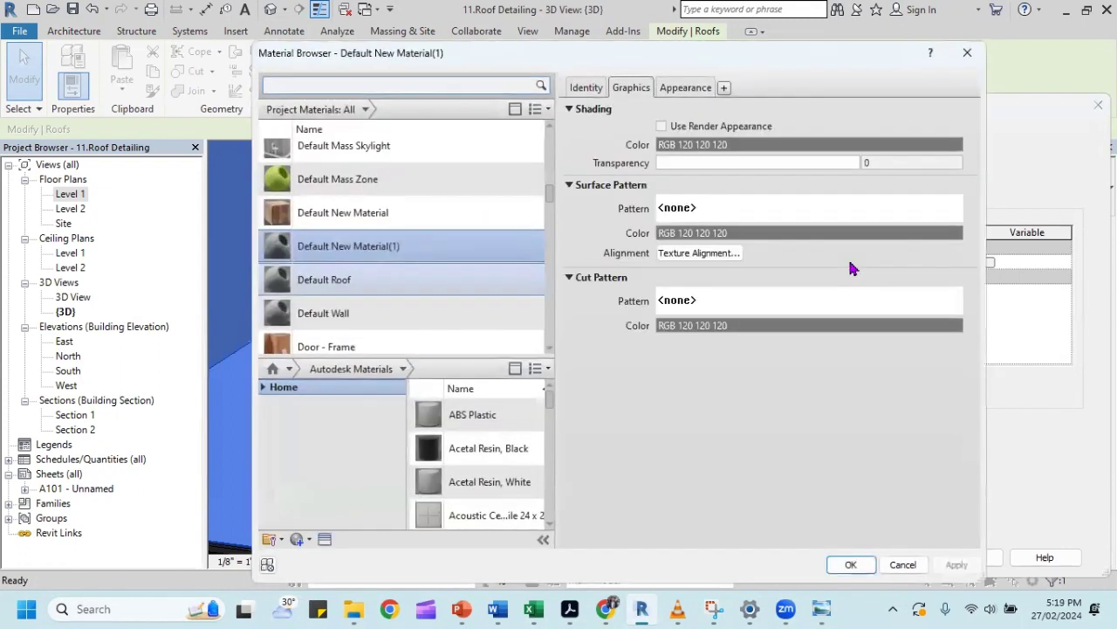
pyautogui.rightClick(387, 245)
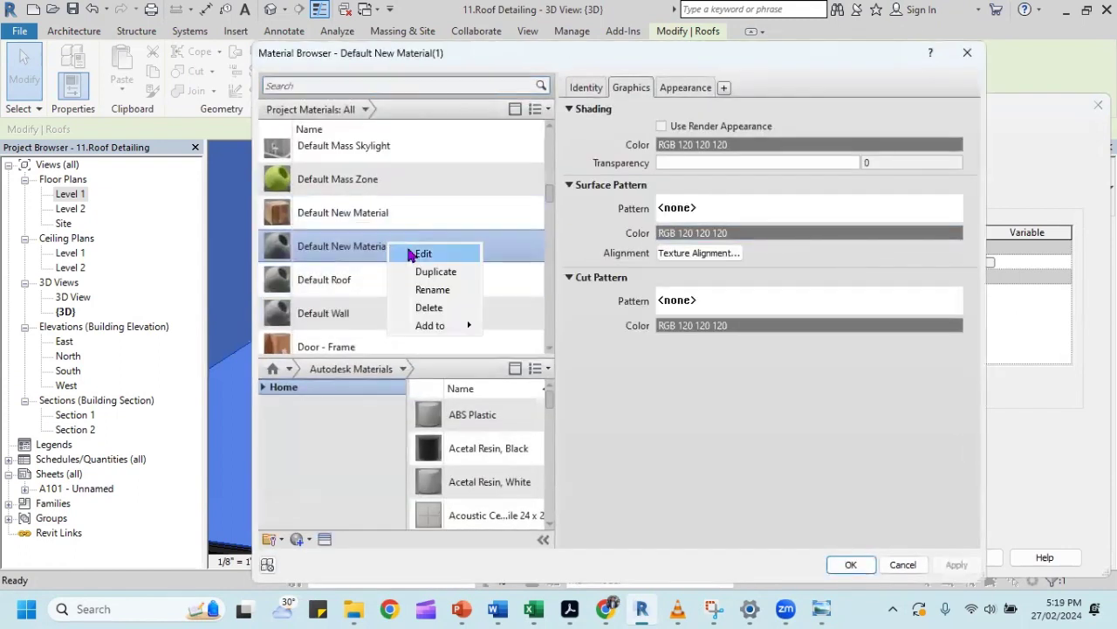
pyautogui.click(433, 289)
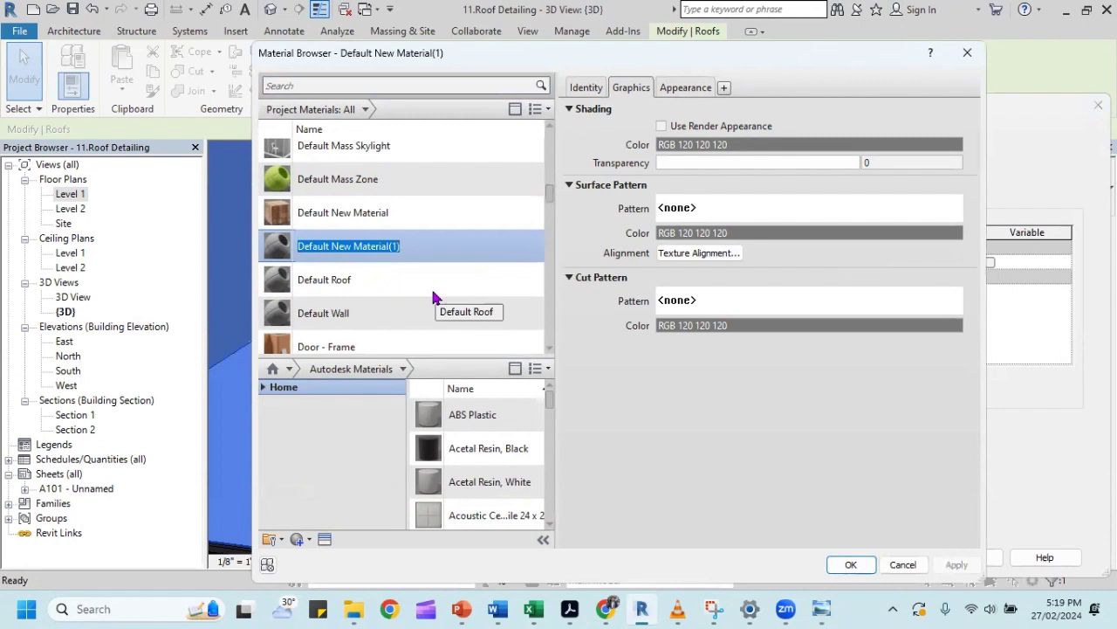
pyautogui.write('Roof')
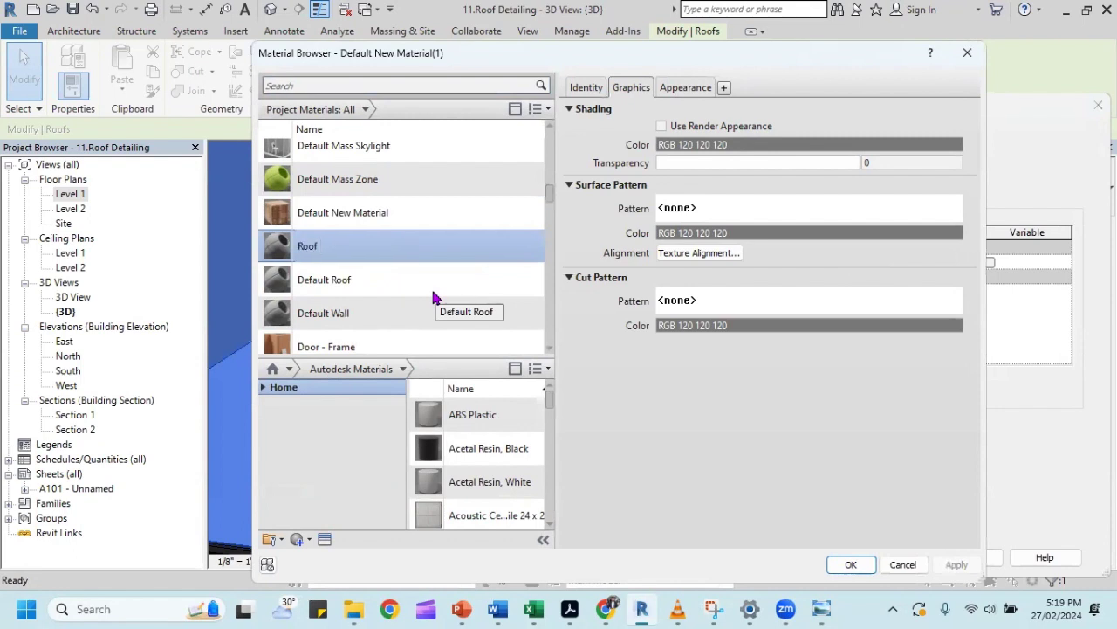
pyautogui.write(' Tile 10')
pyautogui.click(401, 269)
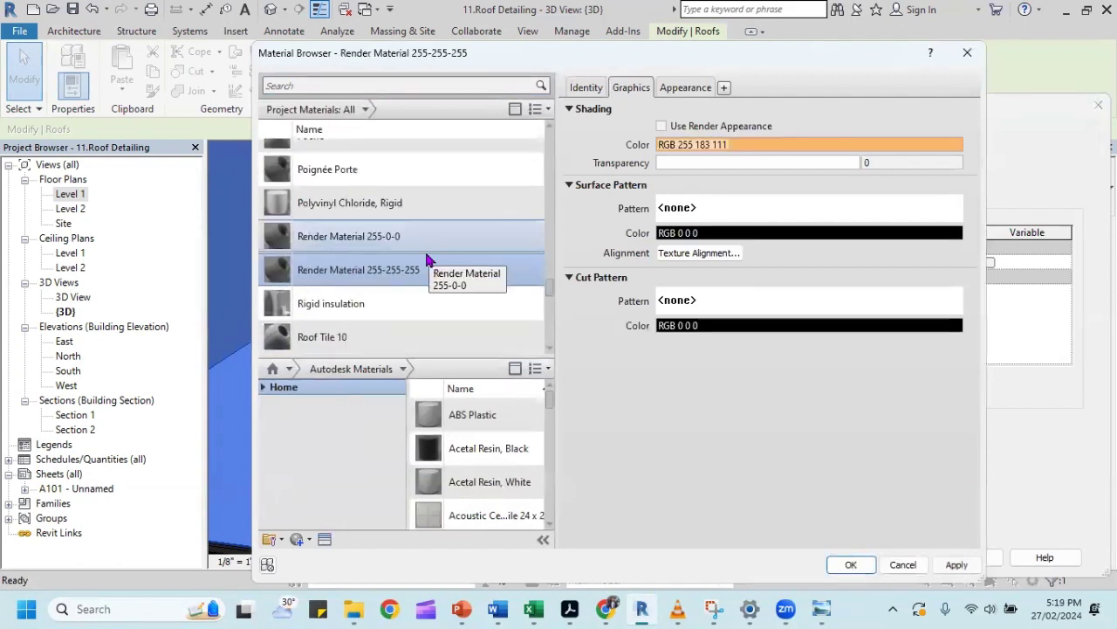
pyautogui.click(348, 339)
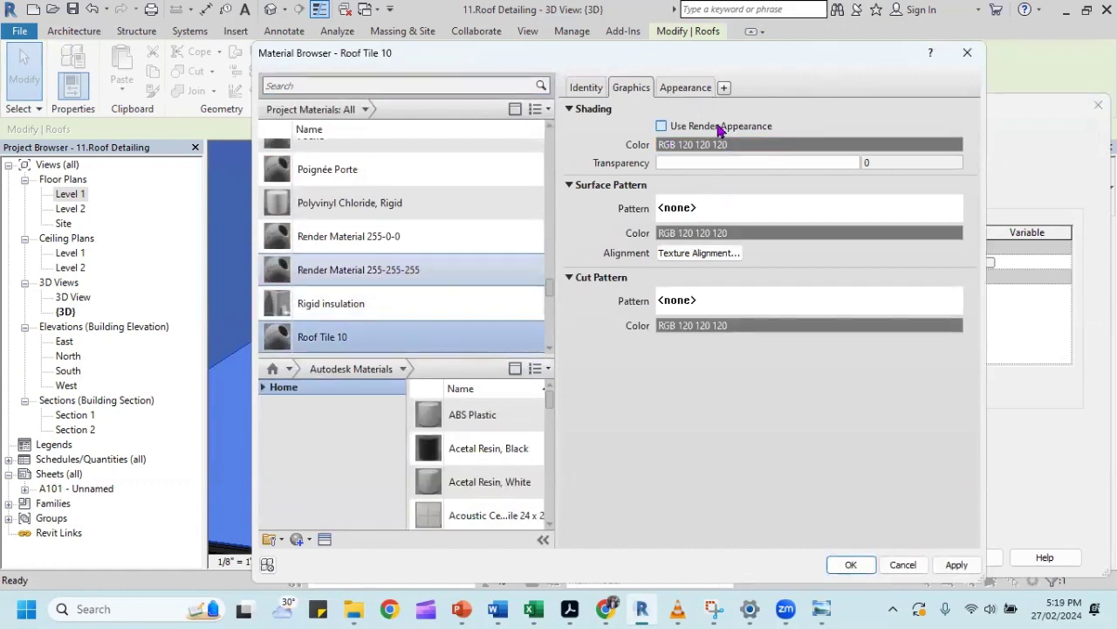
pyautogui.click(699, 91)
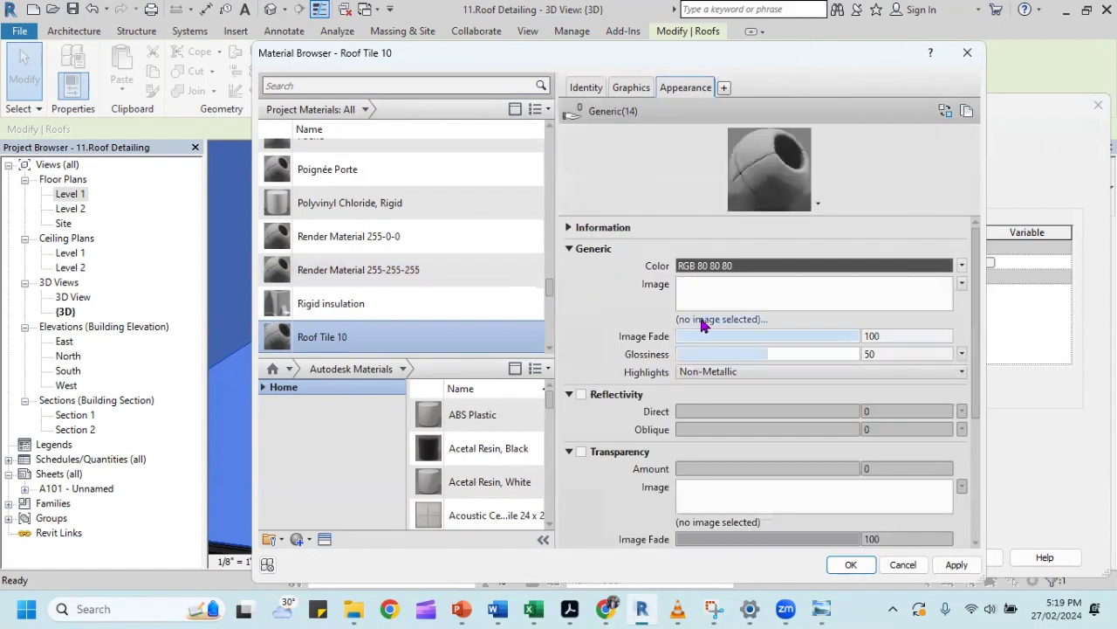
# Load RoofingTiles012A_2K-JPG_Color.jpg from the 11.Roof Detailing folder as the generic appearance image.
pyautogui.click(770, 301)
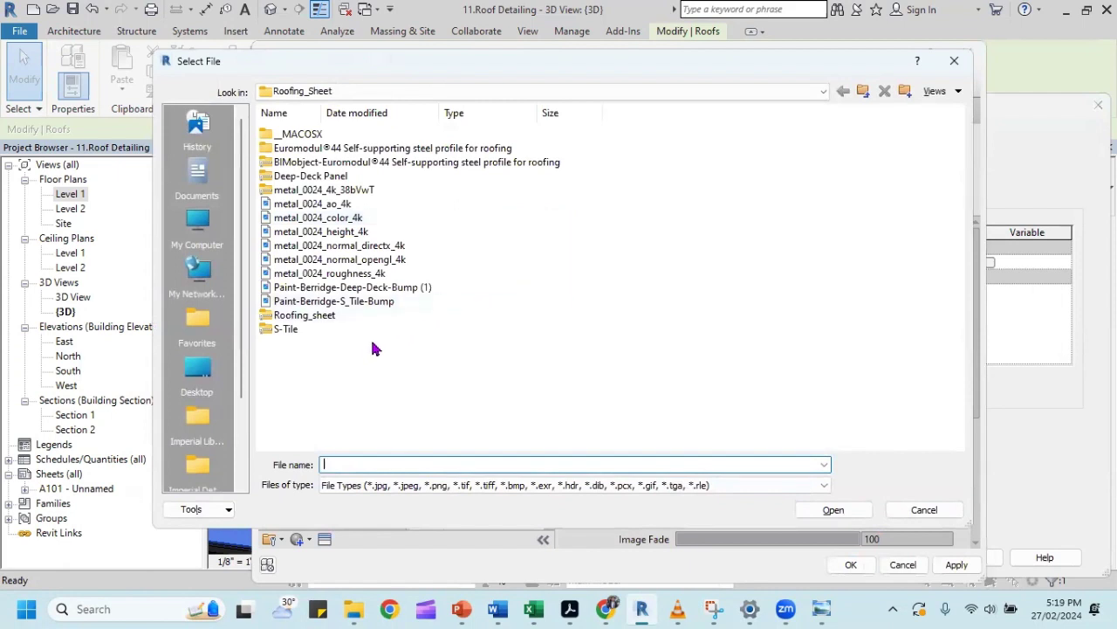
pyautogui.rightClick(679, 228)
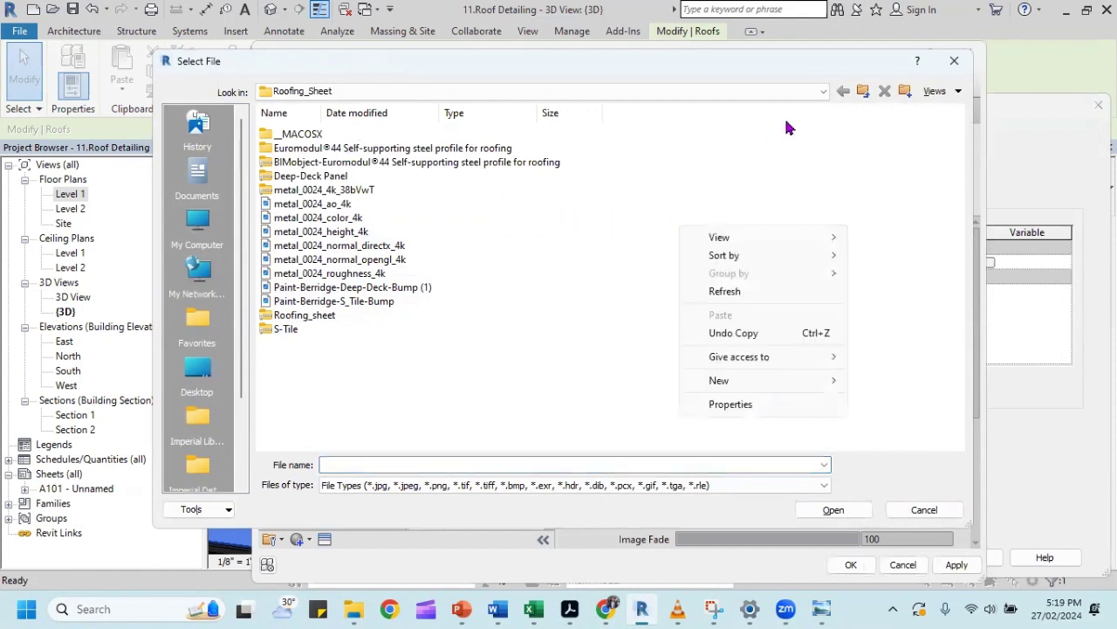
pyautogui.click(862, 92)
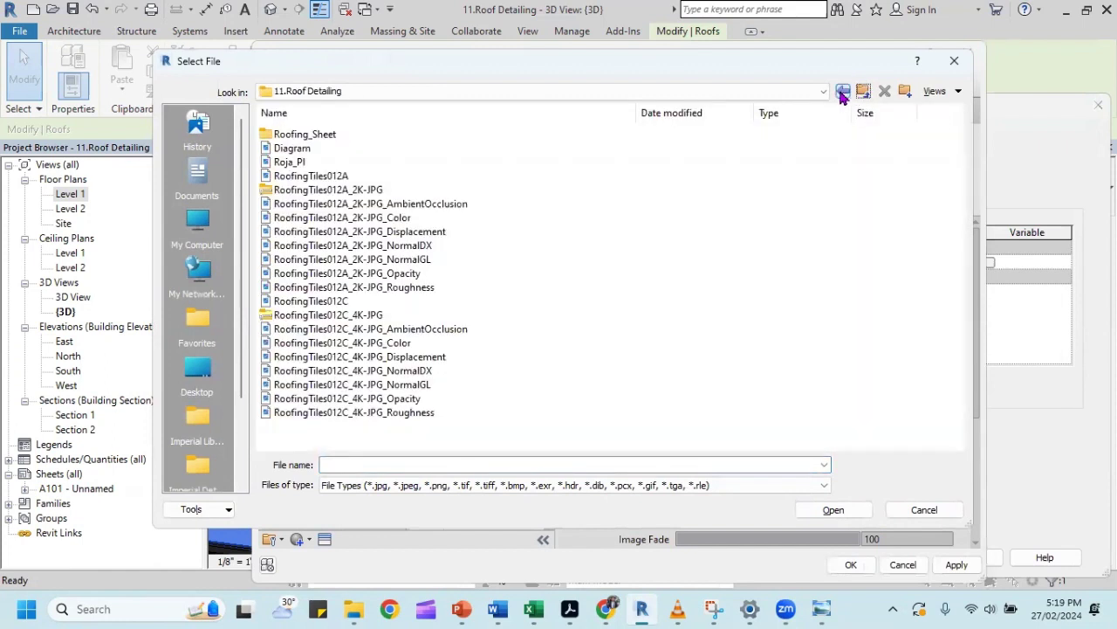
pyautogui.rightClick(699, 245)
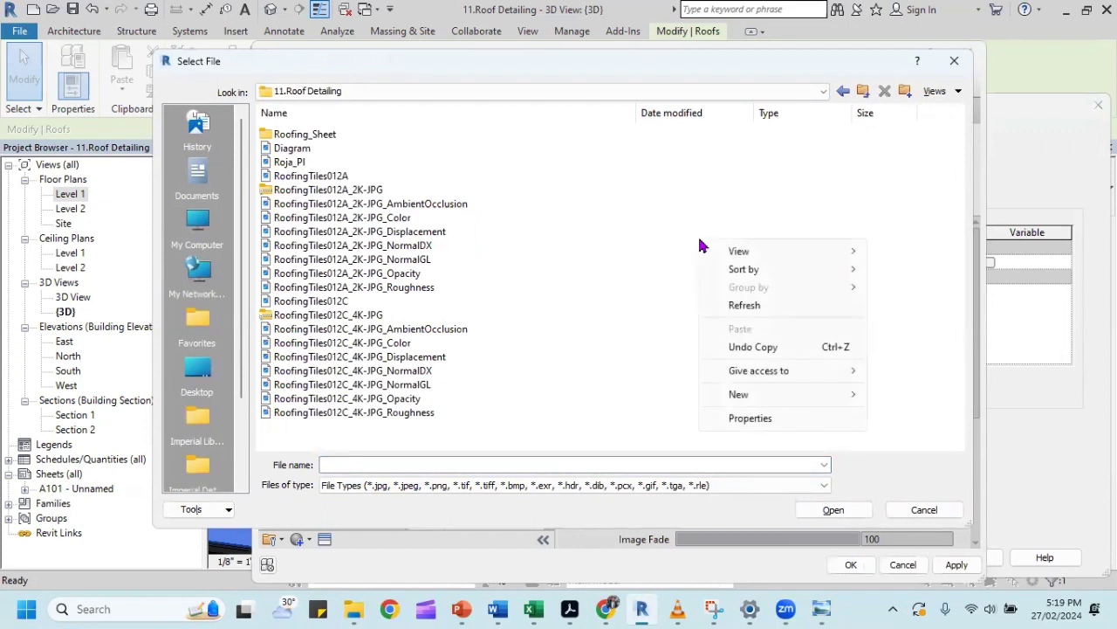
pyautogui.moveTo(738, 252)
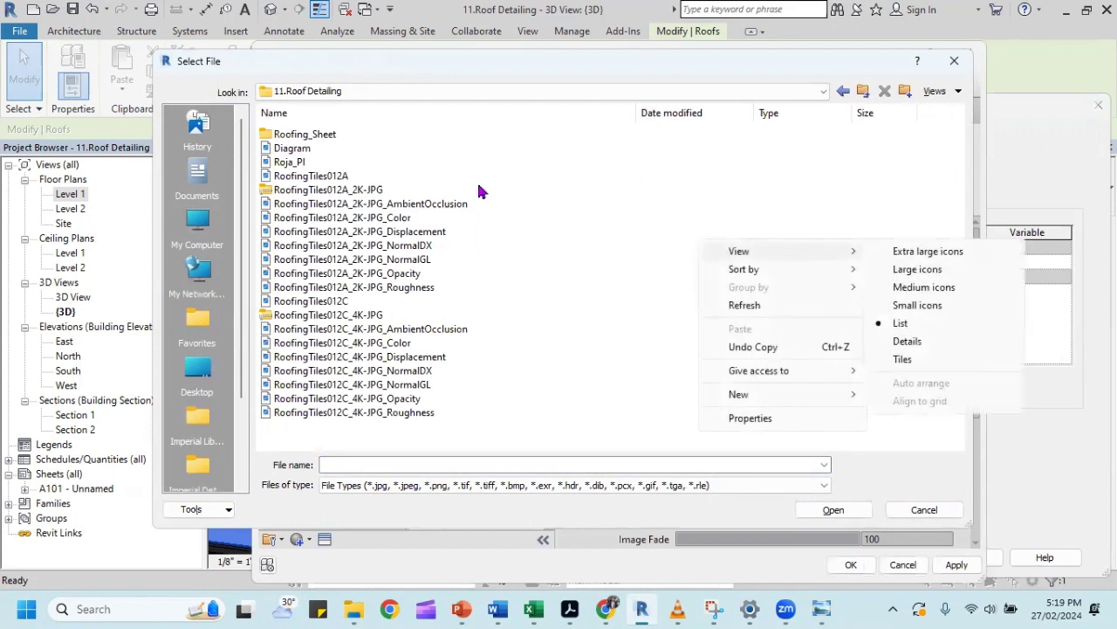
pyautogui.click(526, 70)
pyautogui.moveTo(535, 68); pyautogui.dragTo(560, 87)
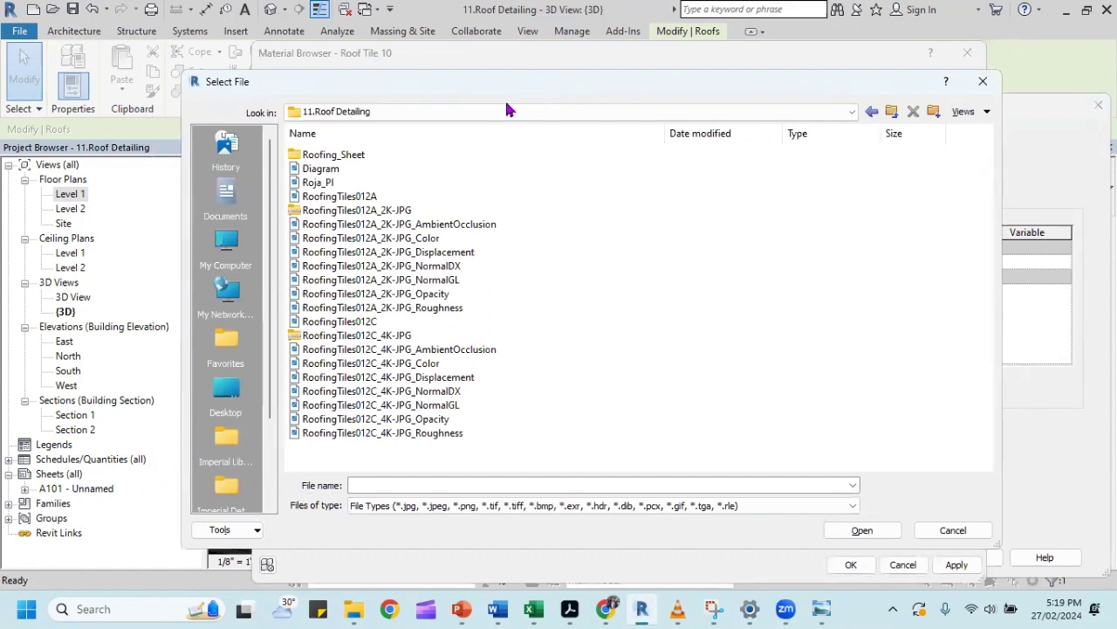
pyautogui.click(428, 239)
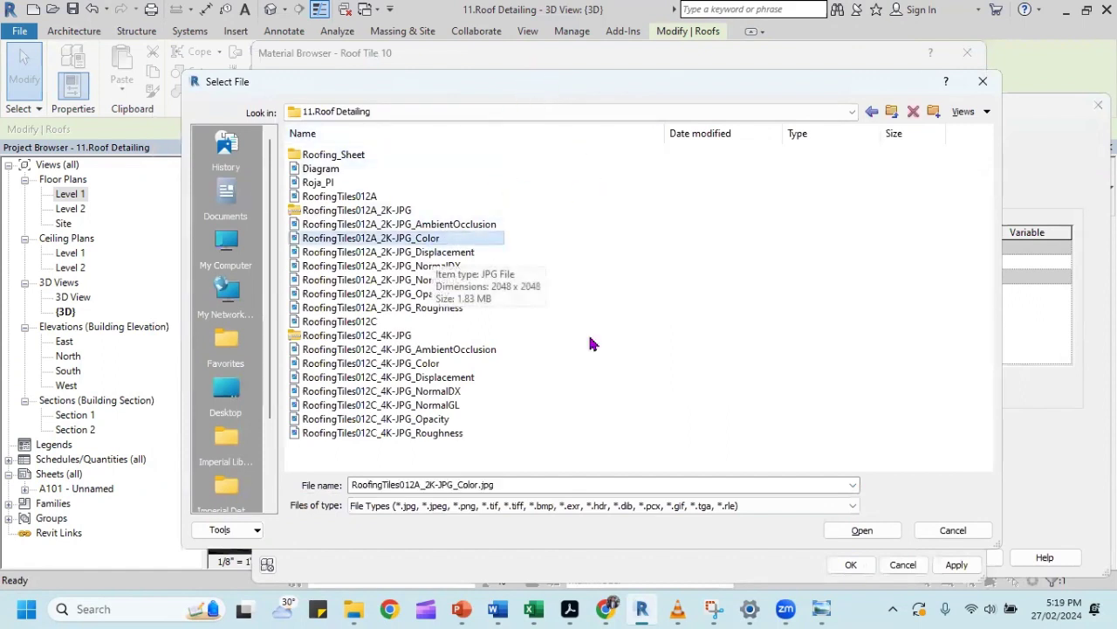
pyautogui.press('Return')
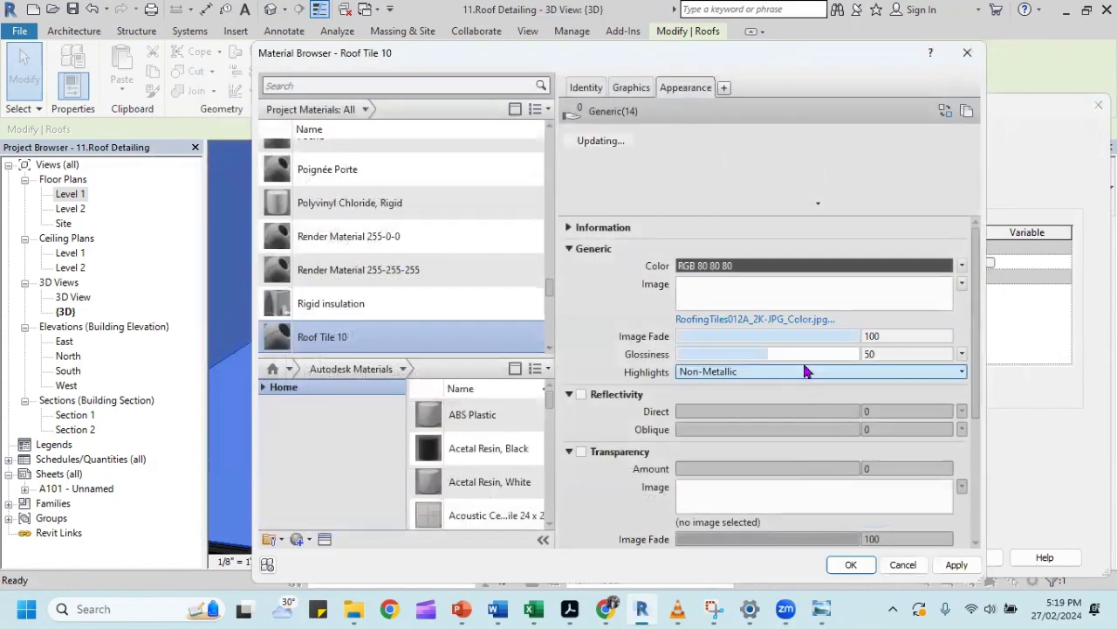
# Preview the material on a cube and set the colour texture's linked sample size to 20'-0".
pyautogui.click(818, 204)
pyautogui.moveTo(761, 219)
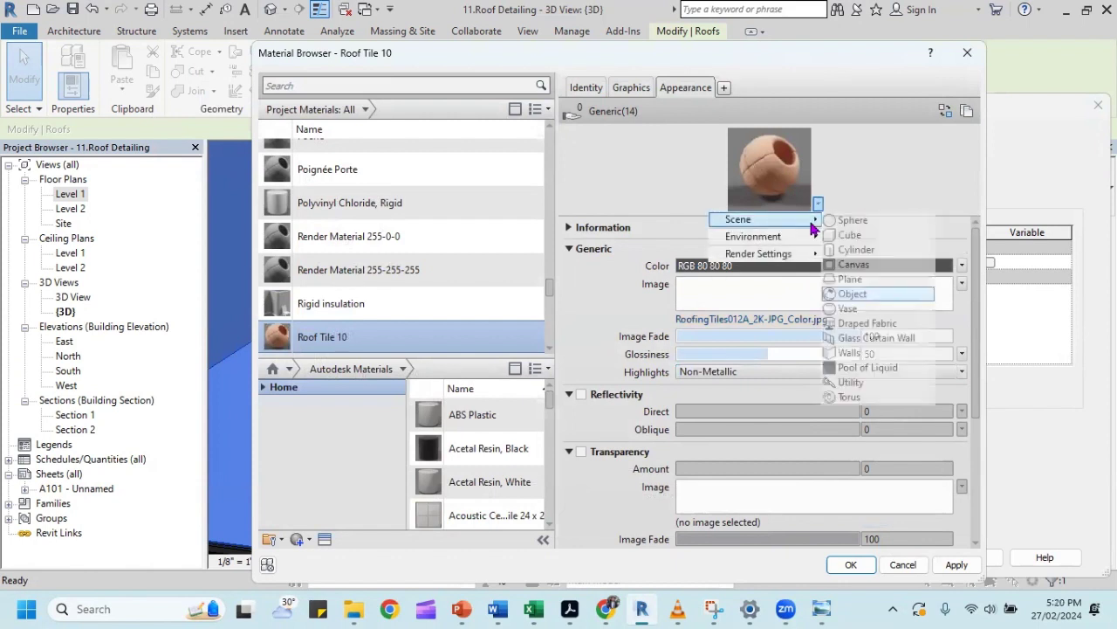
pyautogui.click(860, 249)
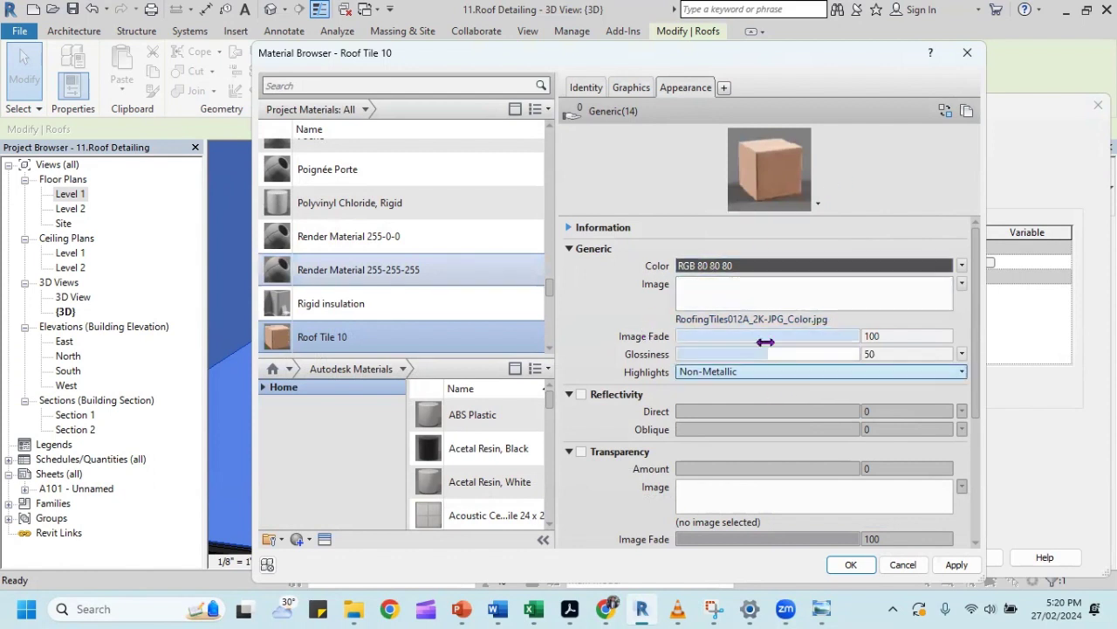
pyautogui.click(774, 301)
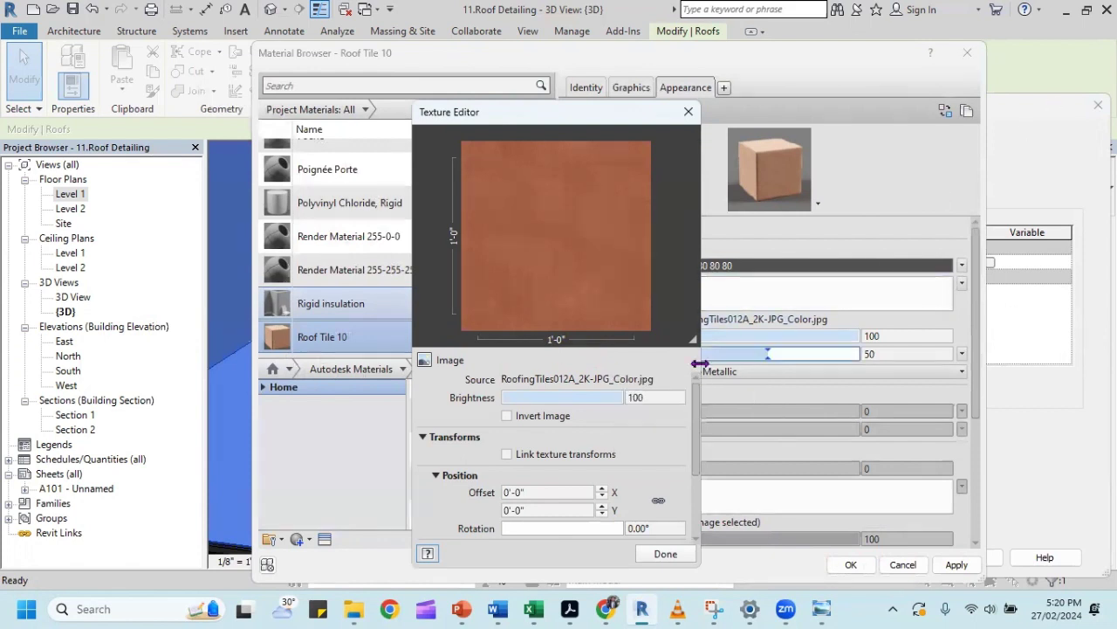
pyautogui.scroll(-2, 699, 450)
pyautogui.scroll(-2, 698, 450)
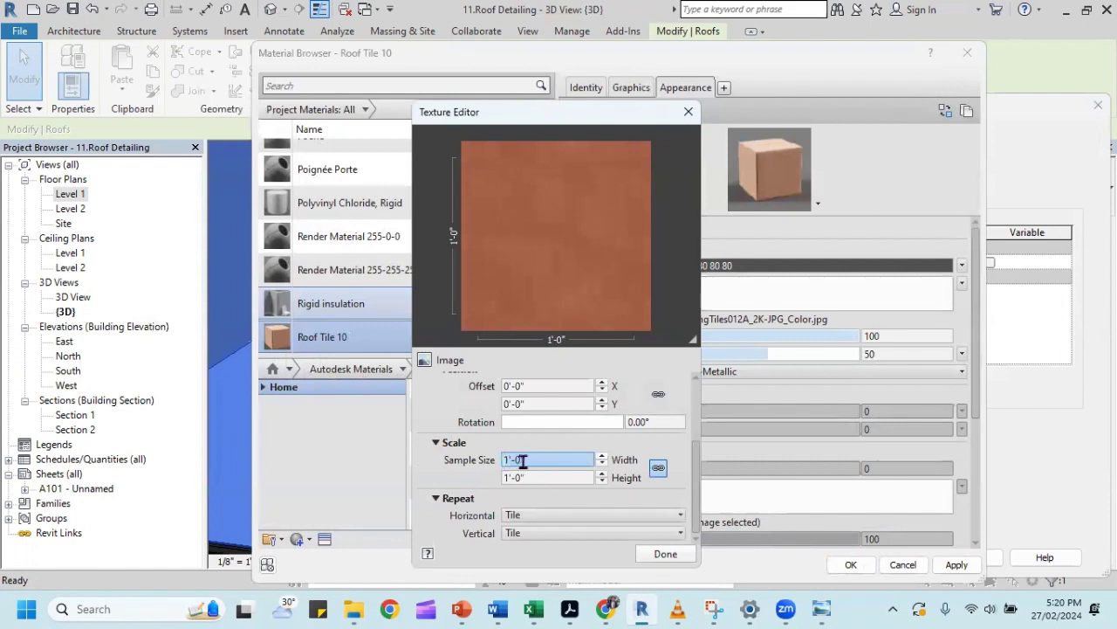
pyautogui.moveTo(527, 463); pyautogui.dragTo(500, 462)
pyautogui.write('20')
pyautogui.click(672, 448)
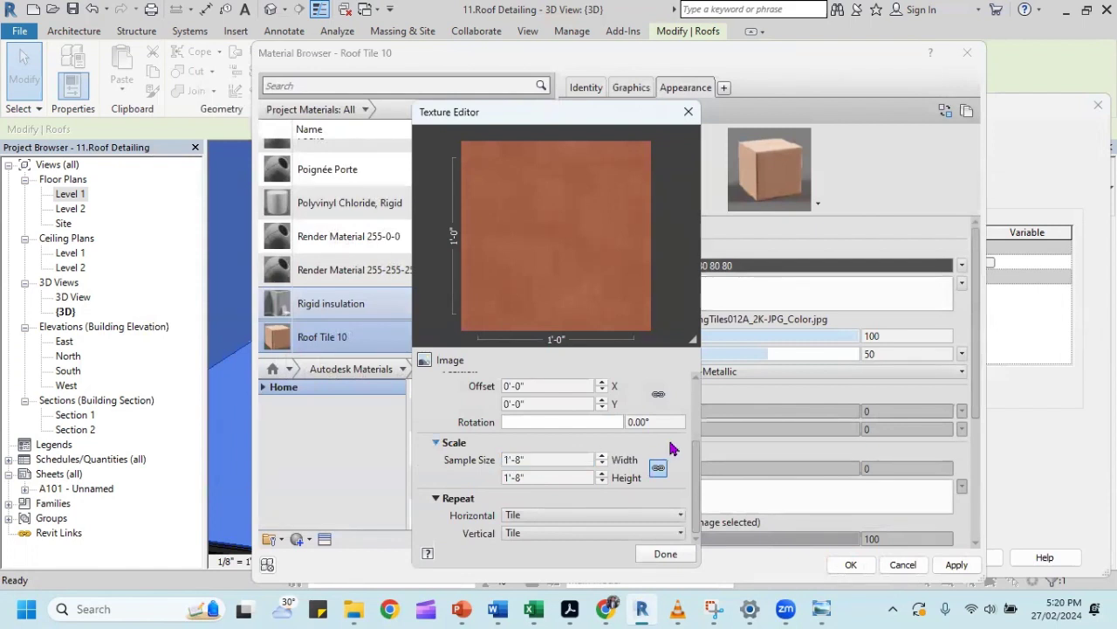
pyautogui.doubleClick(553, 463)
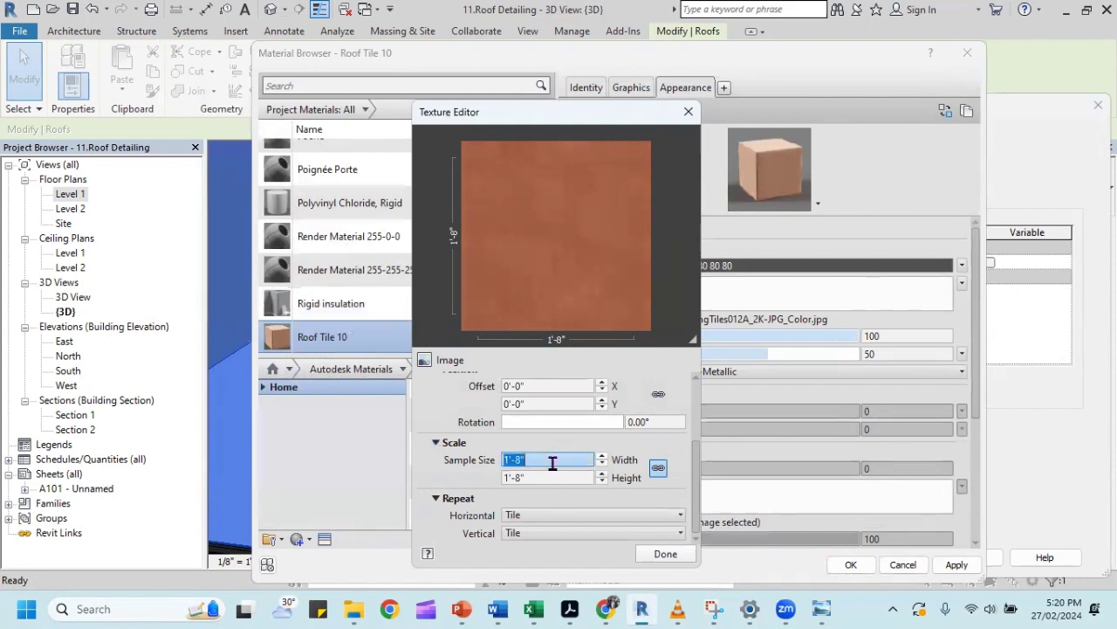
pyautogui.write('20')
pyautogui.click(653, 474)
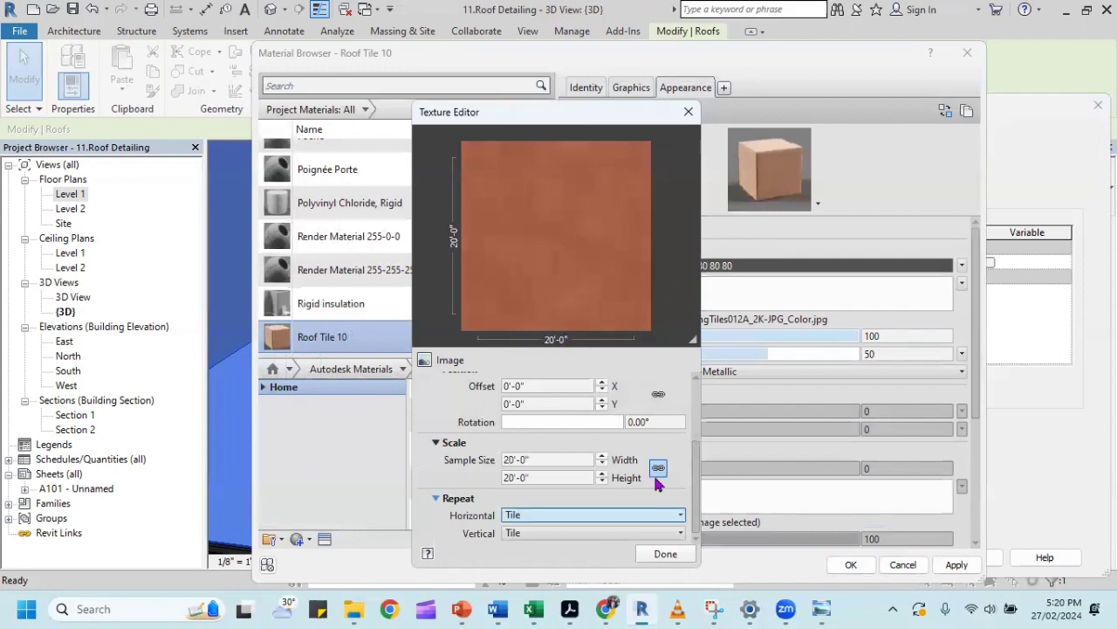
pyautogui.click(666, 553)
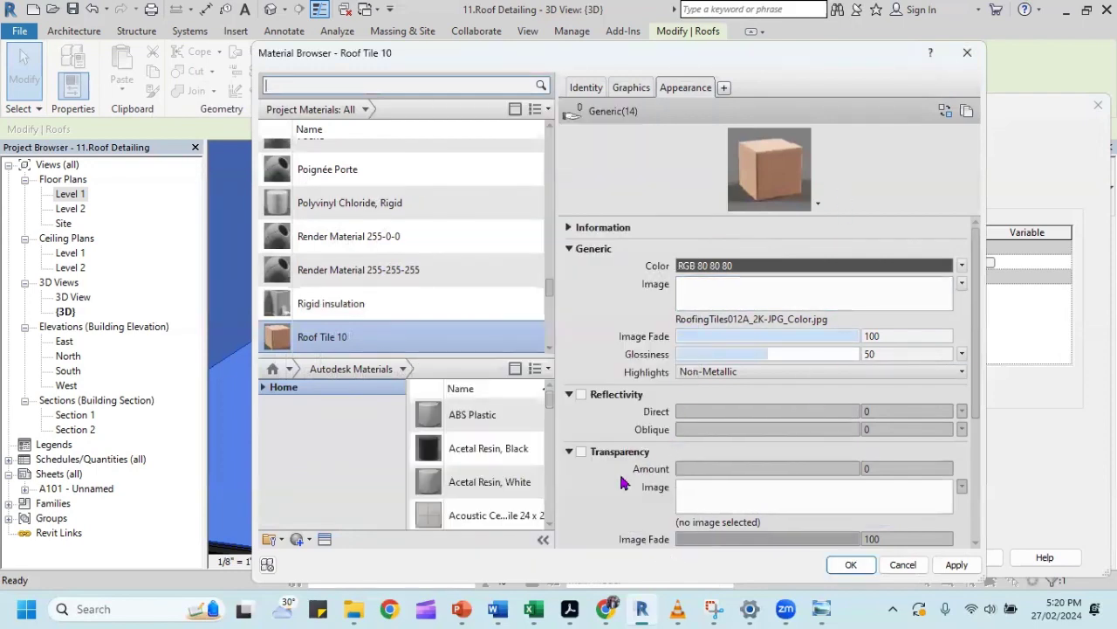
# Enable Bump and load RoofingTiles012A_2K-JPG_Displacement.jpg as the bump image.
pyautogui.scroll(-3, 624, 475)
pyautogui.scroll(-3, 616, 487)
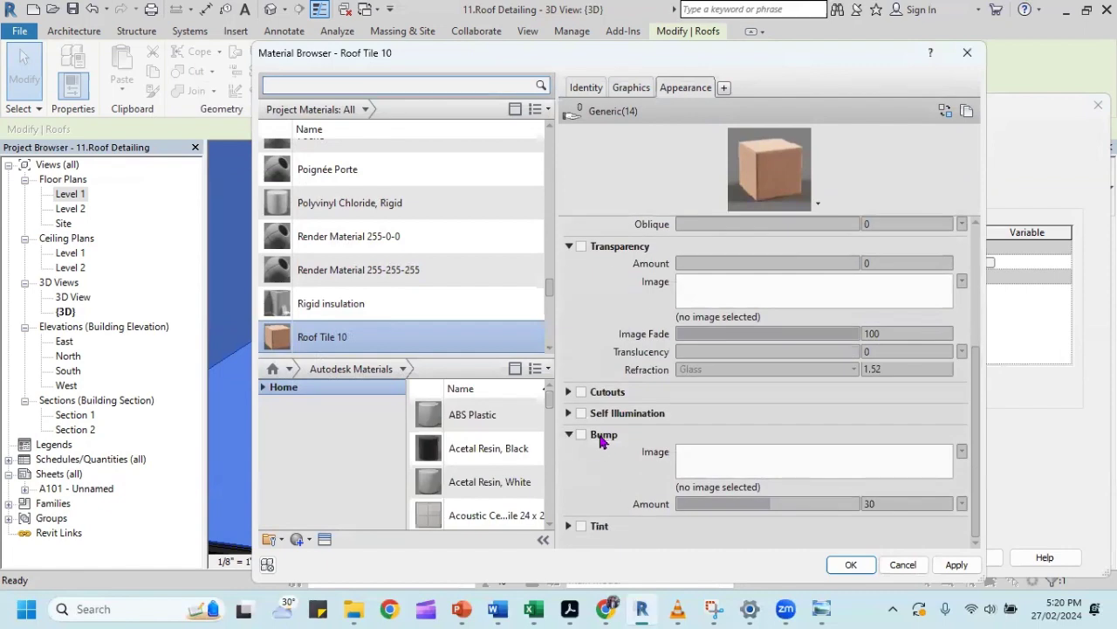
pyautogui.click(582, 434)
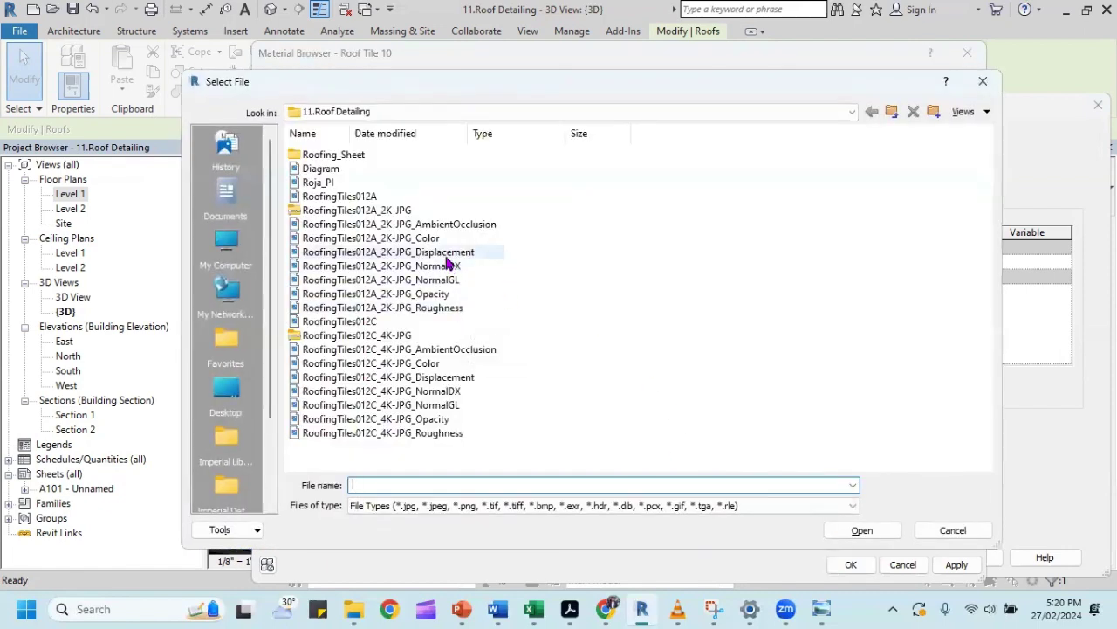
pyautogui.click(483, 255)
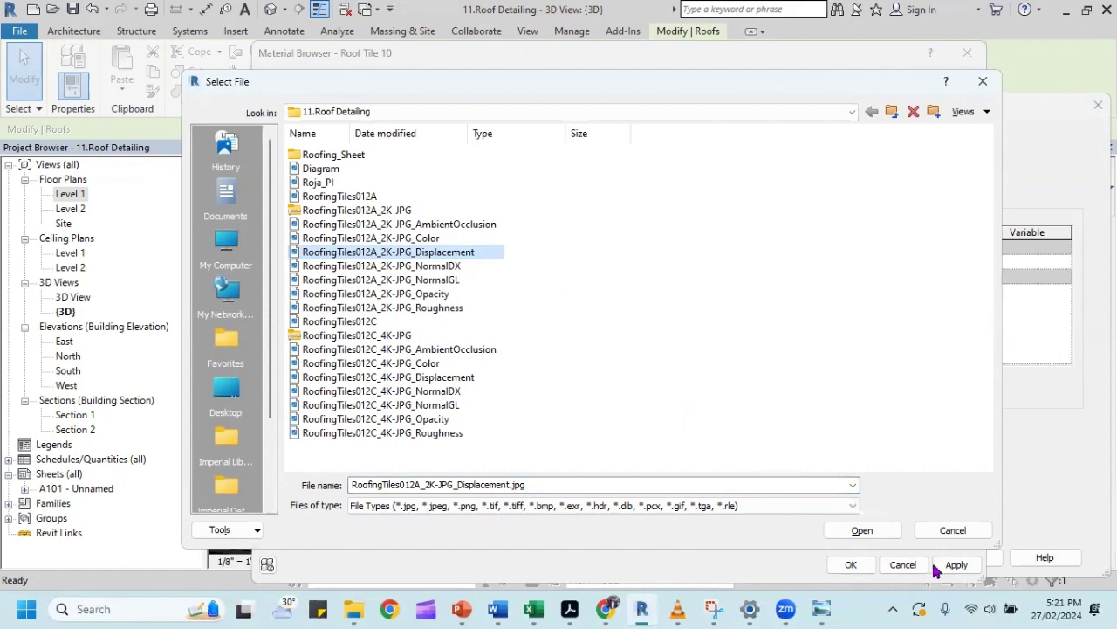
pyautogui.doubleClick(419, 255)
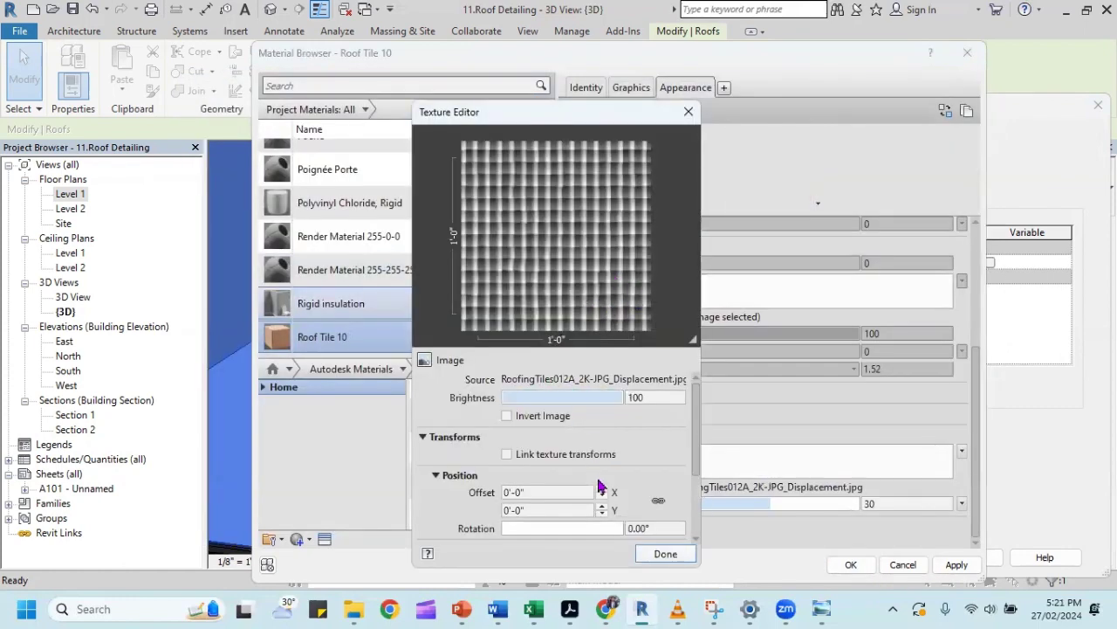
pyautogui.click(668, 554)
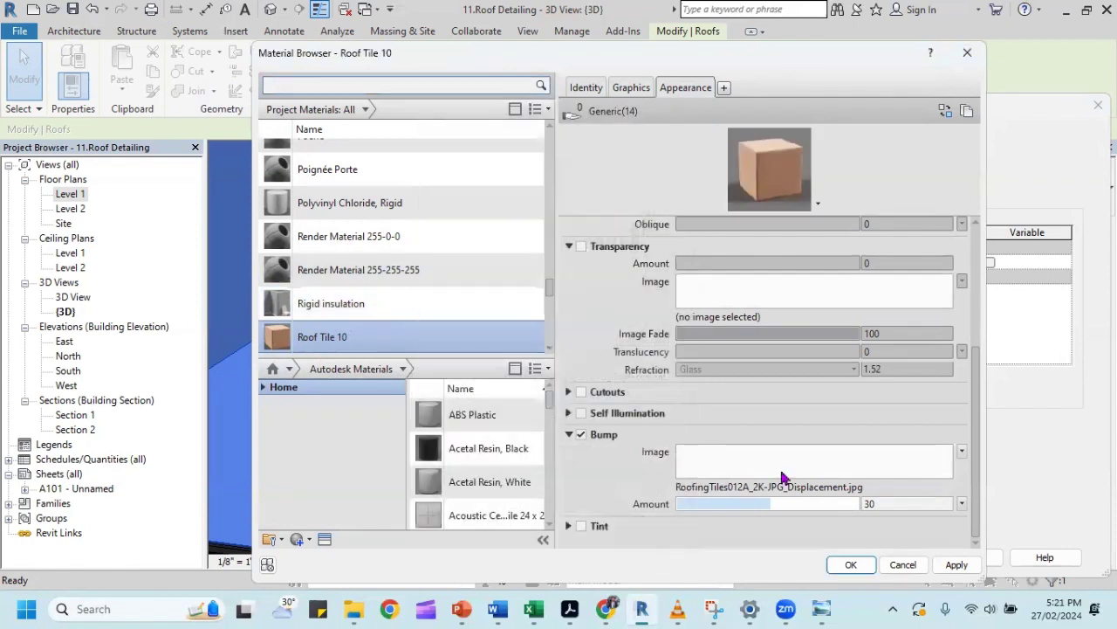
# Set the bump texture's sample size to 20' and apply the material changes.
pyautogui.click(783, 468)
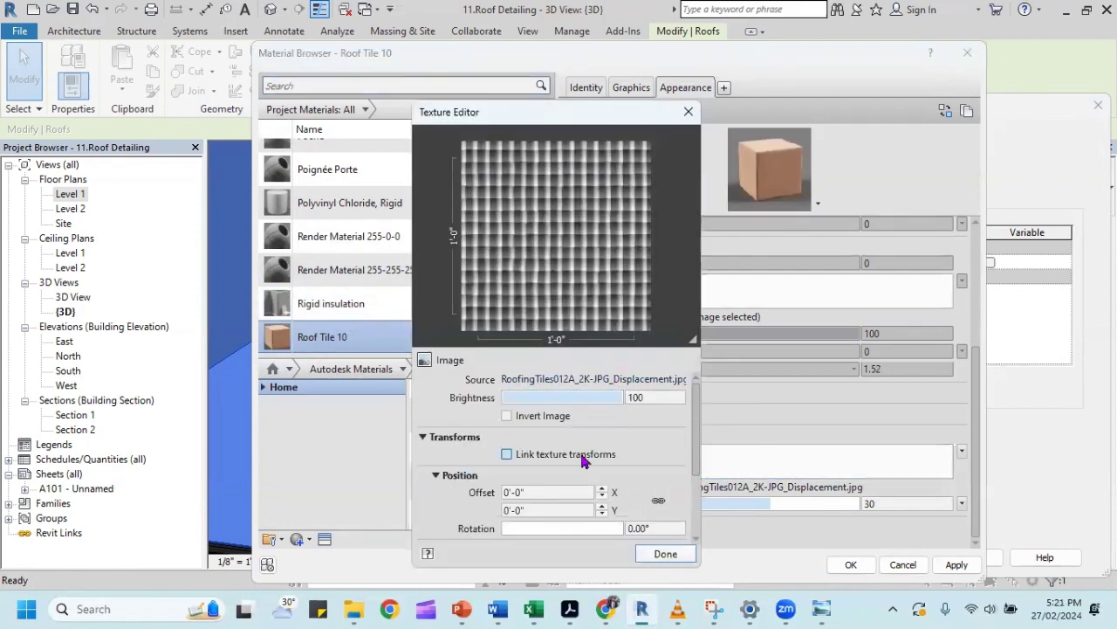
pyautogui.moveTo(555, 118); pyautogui.dragTo(492, 85)
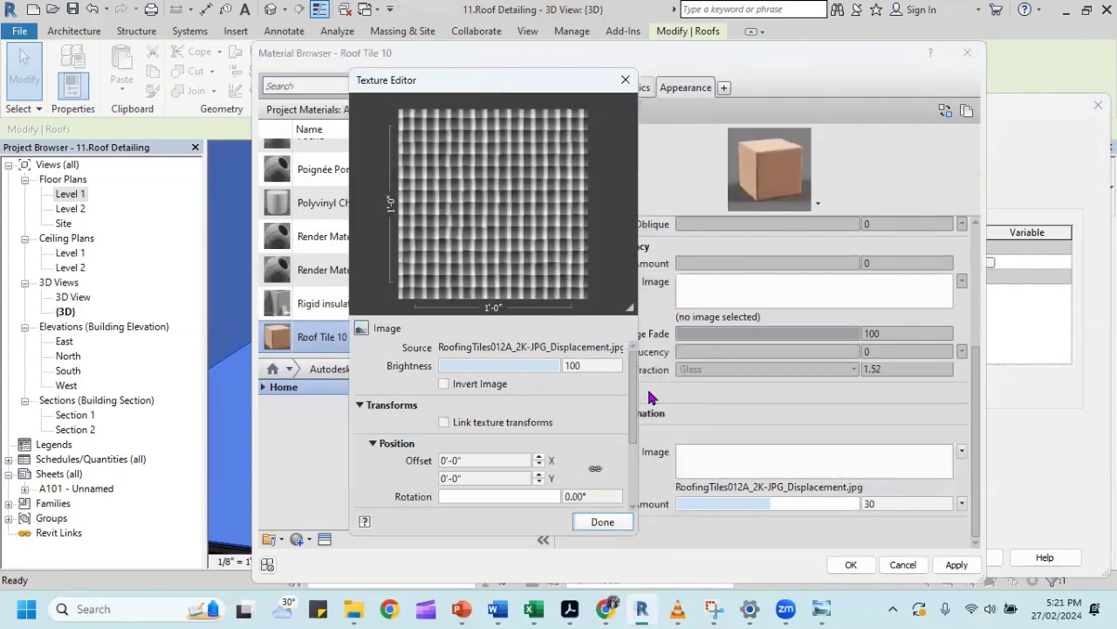
pyautogui.moveTo(635, 408); pyautogui.dragTo(635, 428)
pyautogui.scroll(-2, 635, 428)
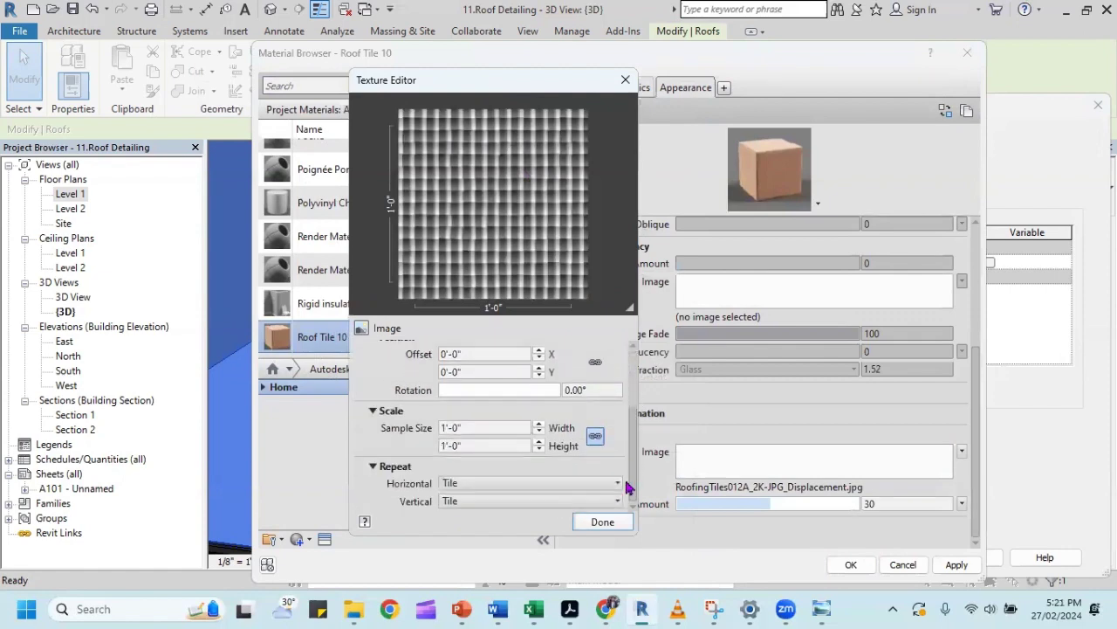
pyautogui.doubleClick(477, 427)
pyautogui.write('20')
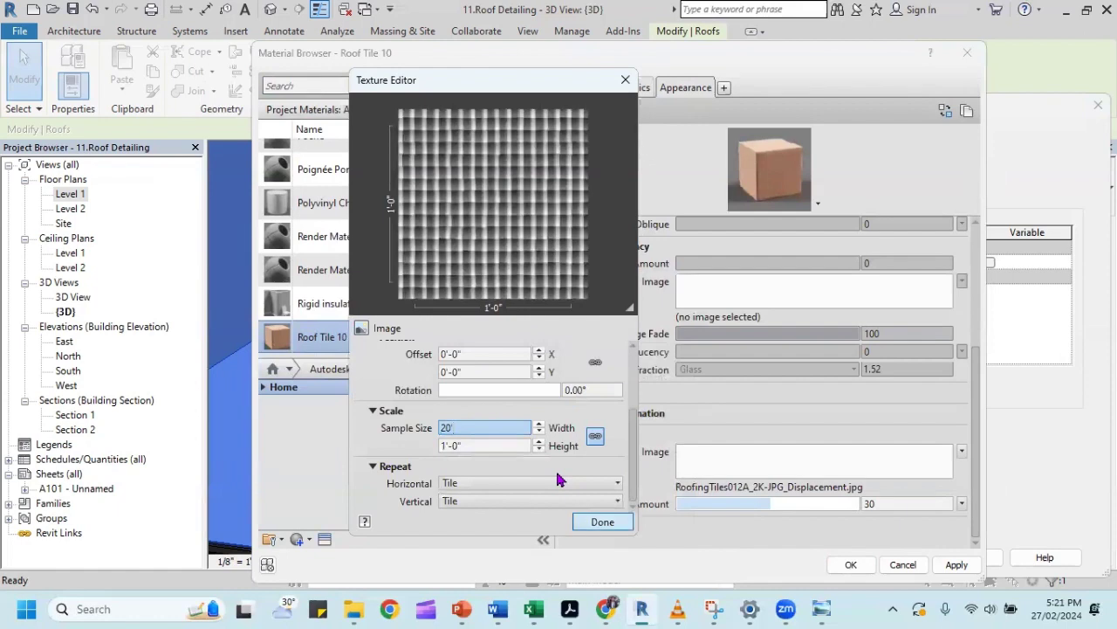
pyautogui.press('Return')
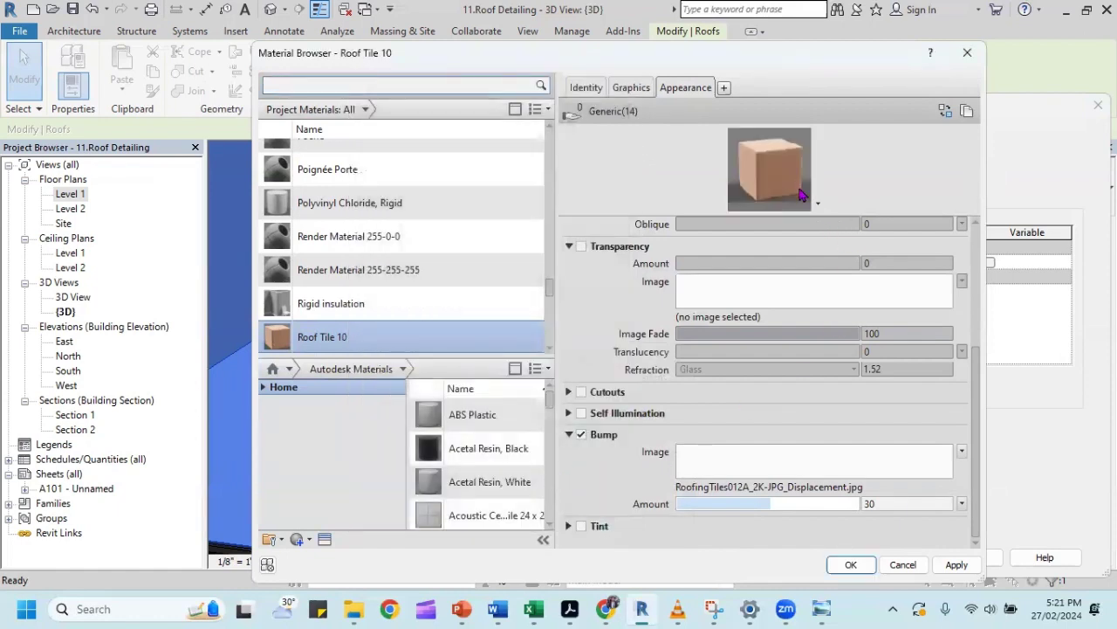
pyautogui.moveTo(801, 212); pyautogui.dragTo(808, 379)
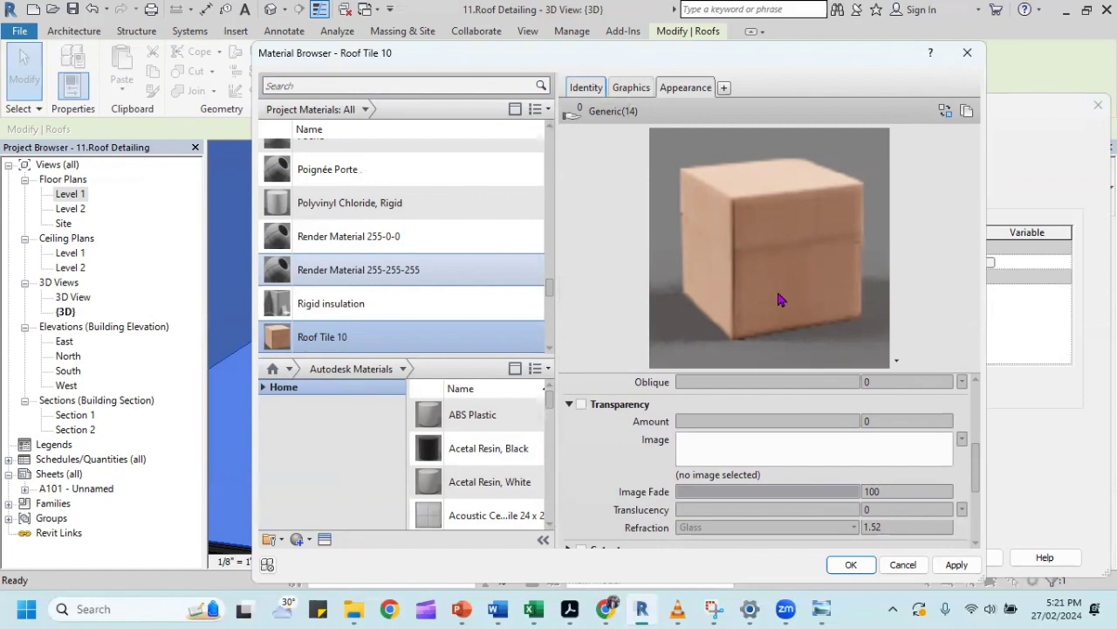
pyautogui.click(957, 565)
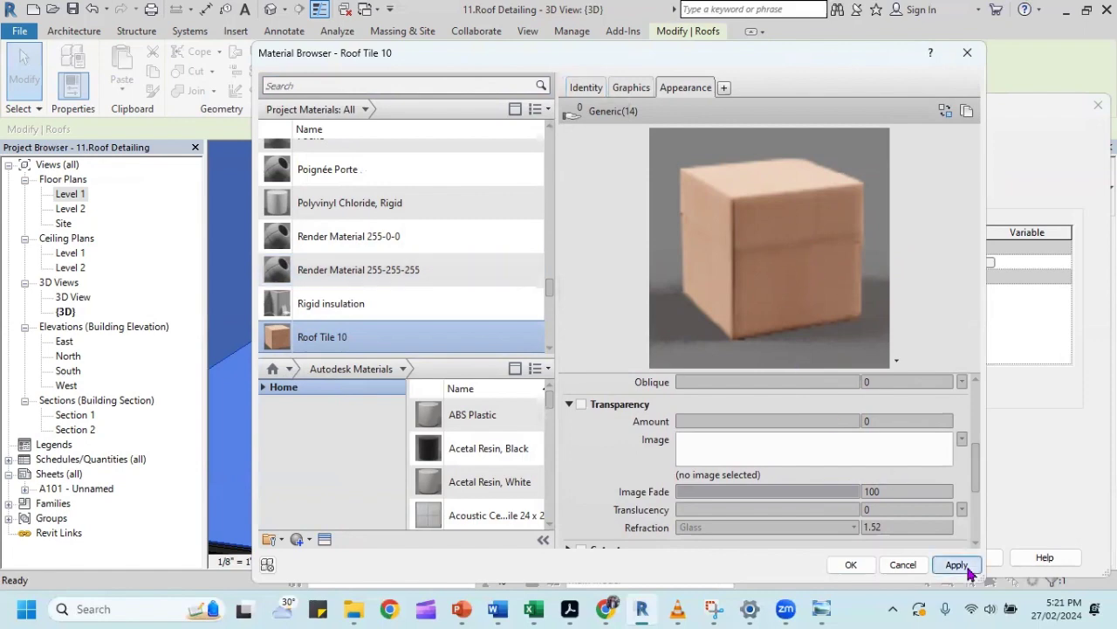
# Accept the Material Browser, Edit Assembly and Type Properties dialogs, then deselect the roof.
pyautogui.click(852, 565)
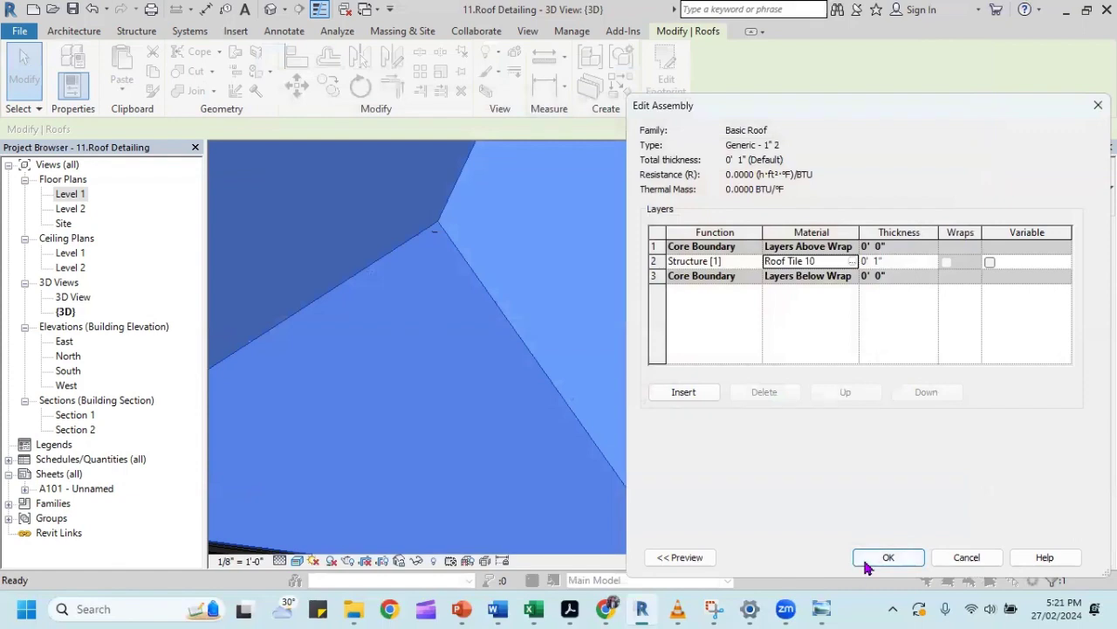
pyautogui.click(880, 559)
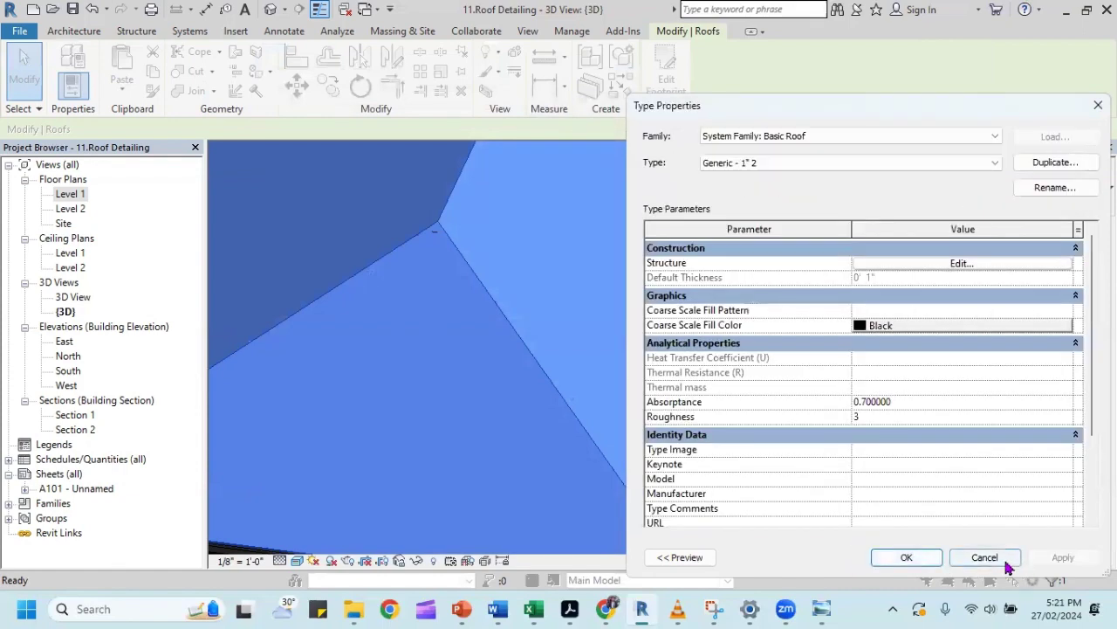
pyautogui.click(931, 567)
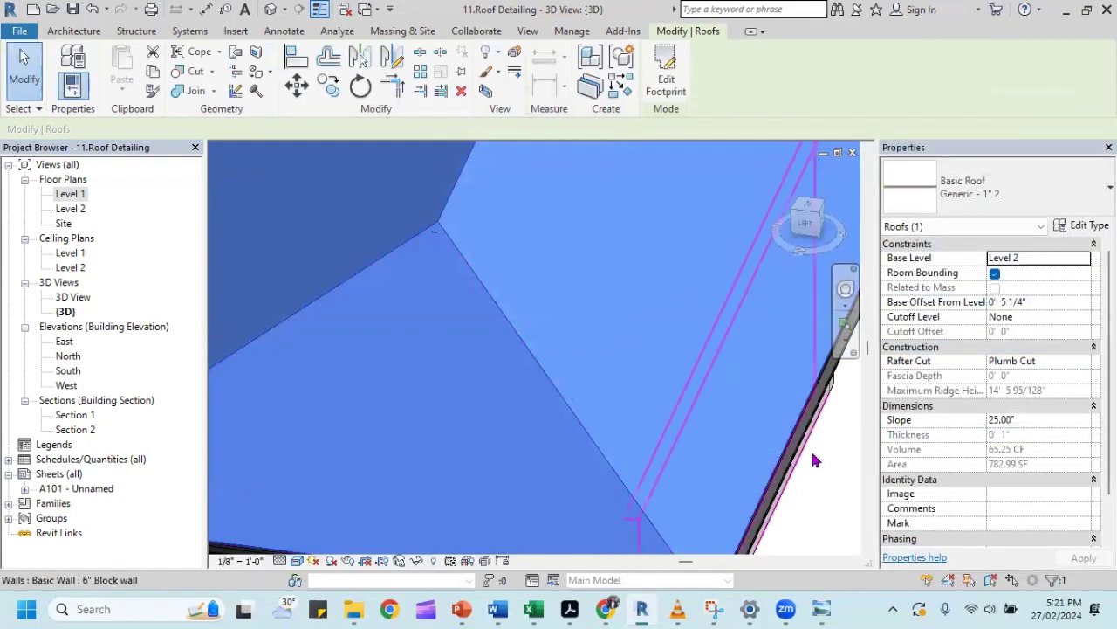
pyautogui.click(831, 473)
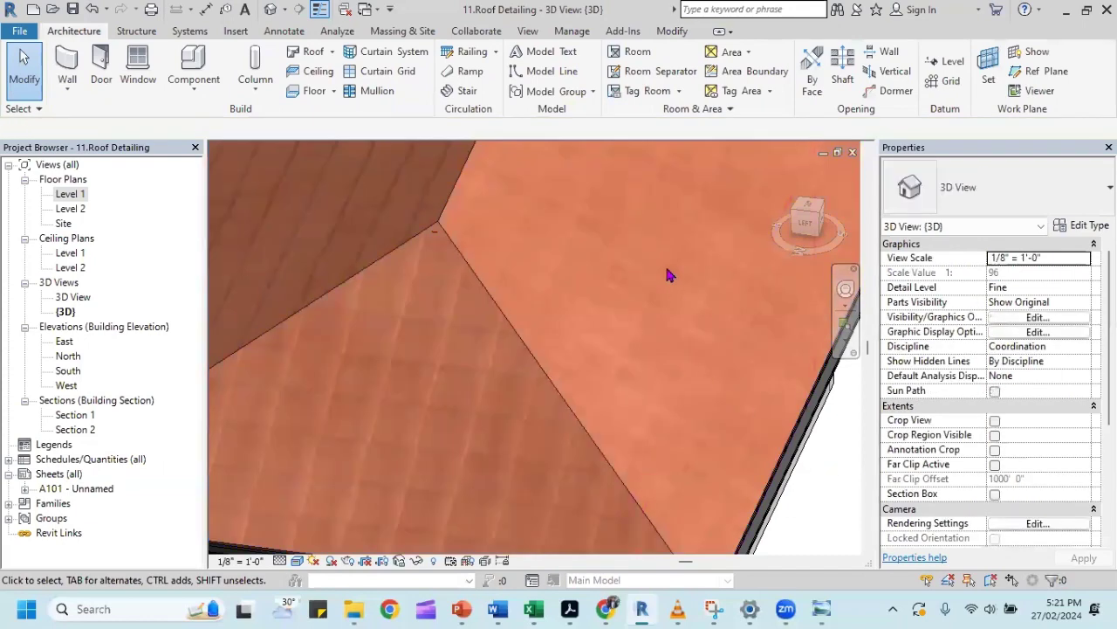
# Zoom out and orbit to a close, low view of the tiled roof's eave.
pyautogui.scroll(-3, 668, 269)
pyautogui.scroll(-2, 668, 268)
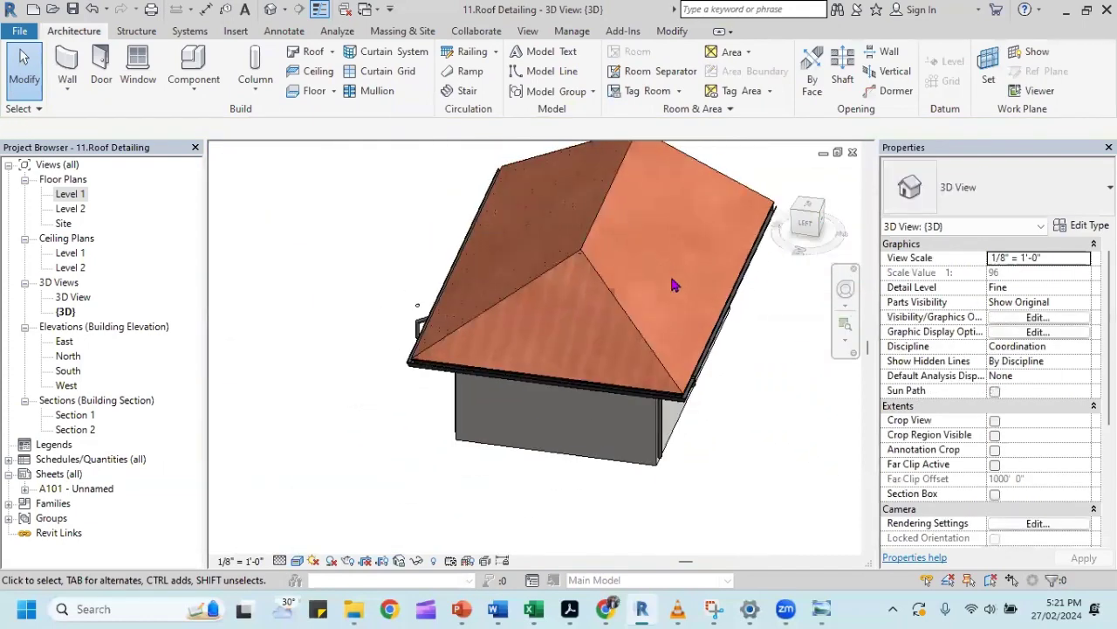
pyautogui.moveTo(703, 325)
pyautogui.keyDown('shift'); pyautogui.mouseDown(button='middle')
pyautogui.moveTo(559, 297)
pyautogui.moveTo(539, 252)
pyautogui.moveTo(444, 252)
pyautogui.moveTo(469, 276)
pyautogui.mouseUp(button='middle'); pyautogui.keyUp('shift')
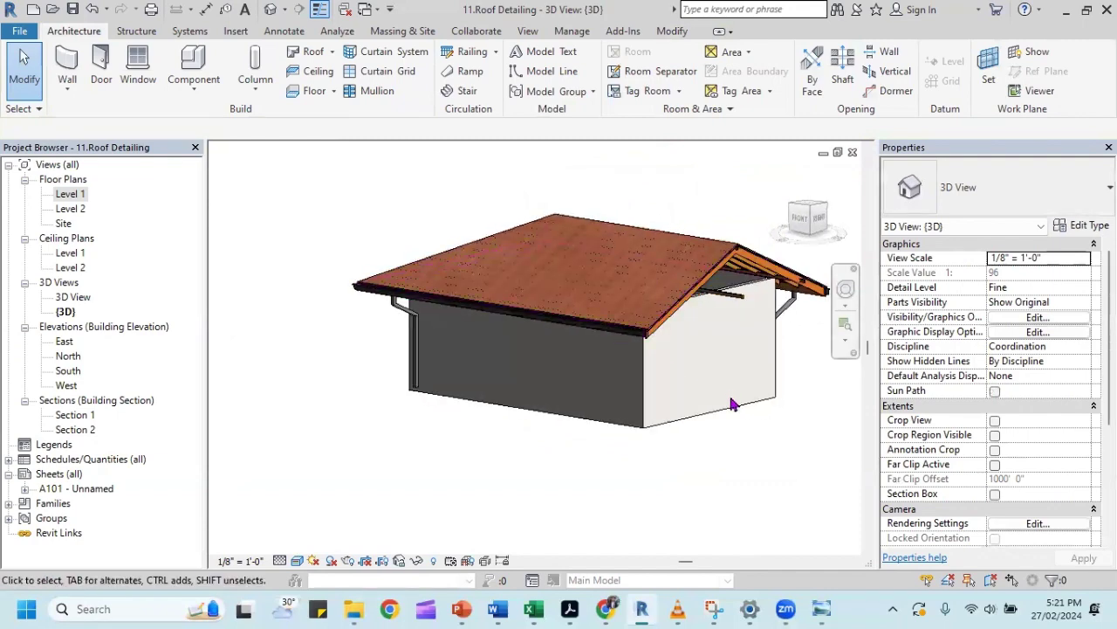
pyautogui.scroll(3, 649, 374)
pyautogui.moveTo(650, 374)
pyautogui.keyDown('shift'); pyautogui.mouseDown(button='middle')
pyautogui.moveTo(714, 425)
pyautogui.moveTo(738, 488)
pyautogui.moveTo(781, 464)
pyautogui.moveTo(800, 489)
pyautogui.moveTo(646, 444)
pyautogui.moveTo(654, 409)
pyautogui.moveTo(673, 414)
pyautogui.mouseUp(button='middle'); pyautogui.keyUp('shift')
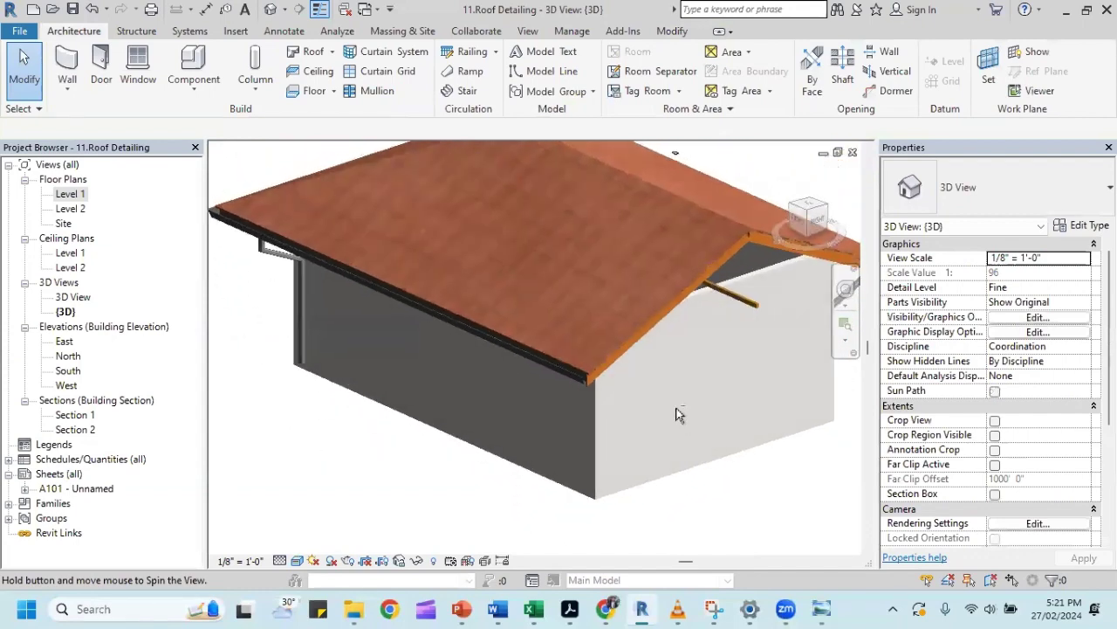
# Set the eave gutter's Gutter - Bevel 5" x 5" type material to Copper and apply it.
pyautogui.click(559, 375)
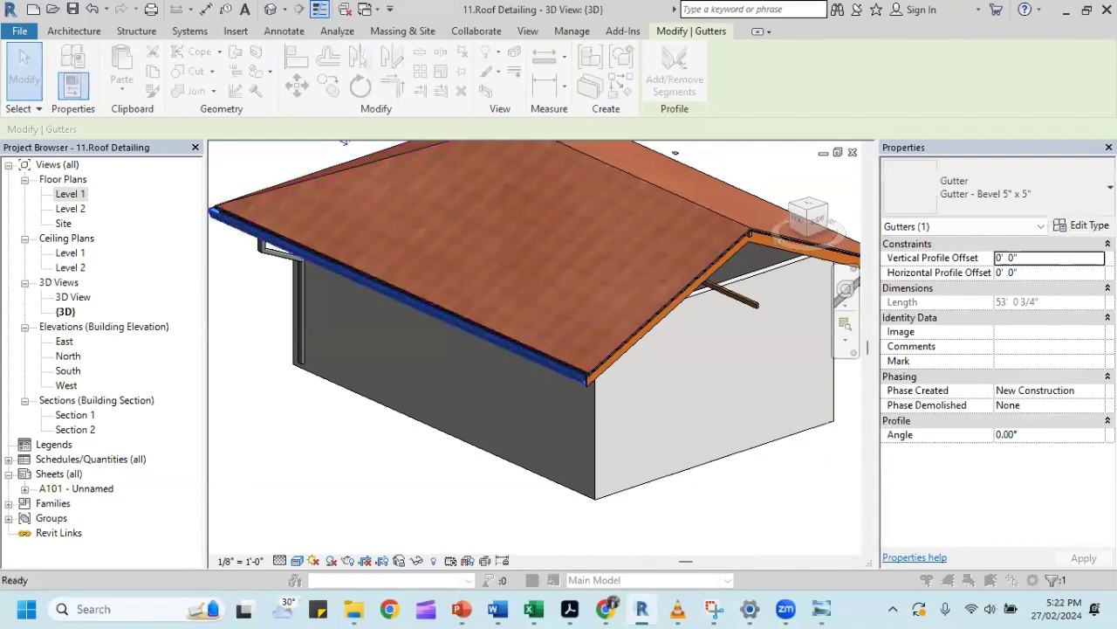
pyautogui.click(1083, 226)
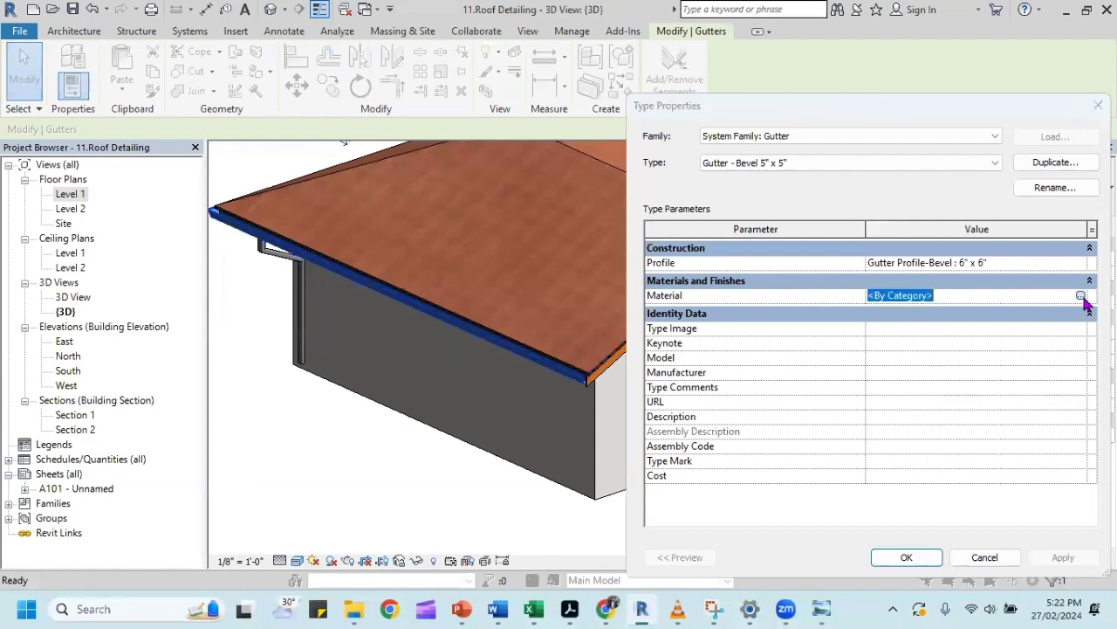
pyautogui.click(1081, 297)
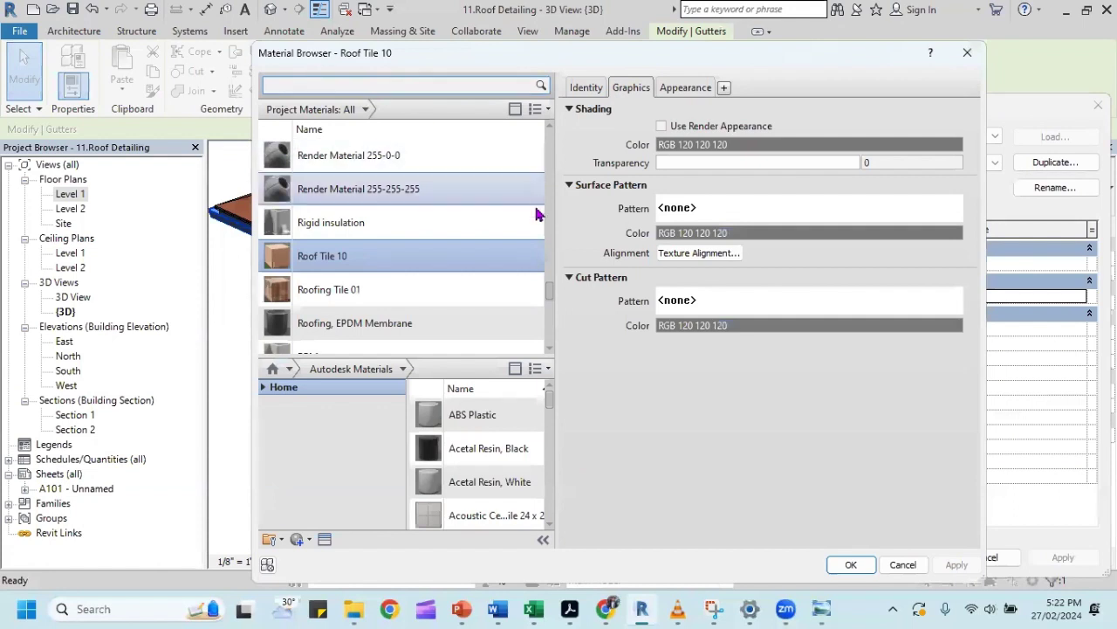
pyautogui.moveTo(548, 294)
pyautogui.mouseDown()
pyautogui.moveTo(547, 340)
pyautogui.moveTo(568, 230)
pyautogui.moveTo(561, 154)
pyautogui.moveTo(561, 169)
pyautogui.mouseUp()
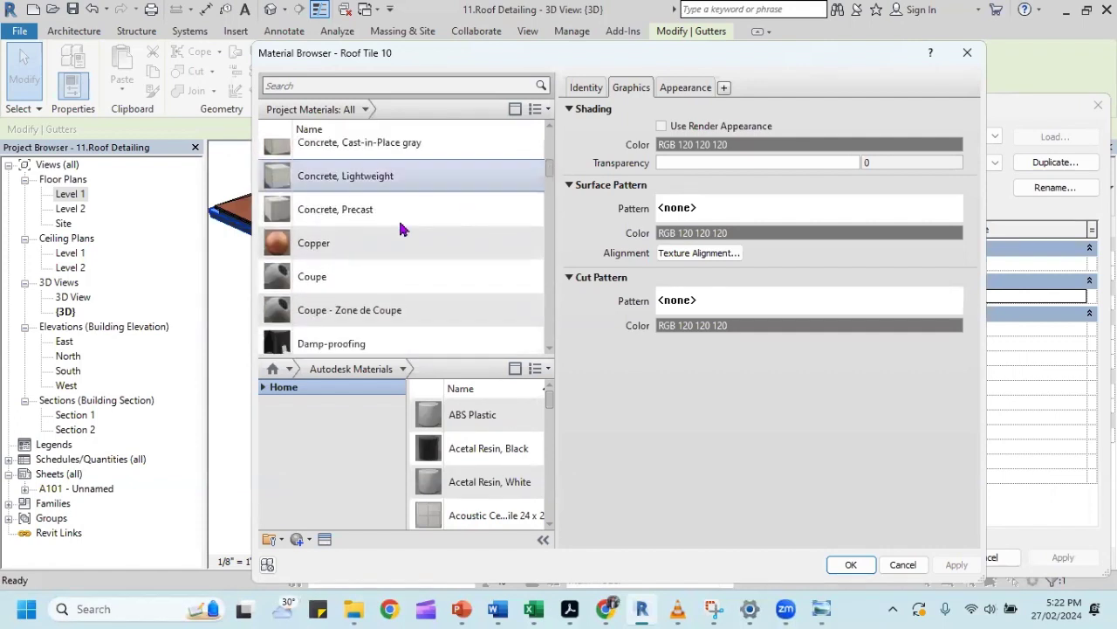
pyautogui.click(321, 244)
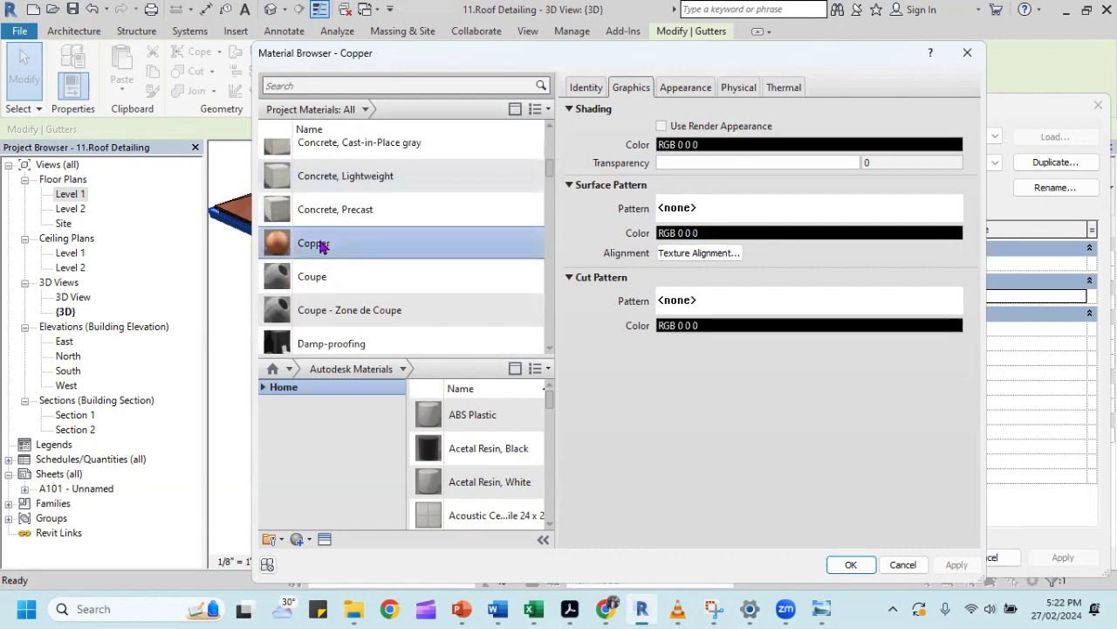
pyautogui.press('Return')
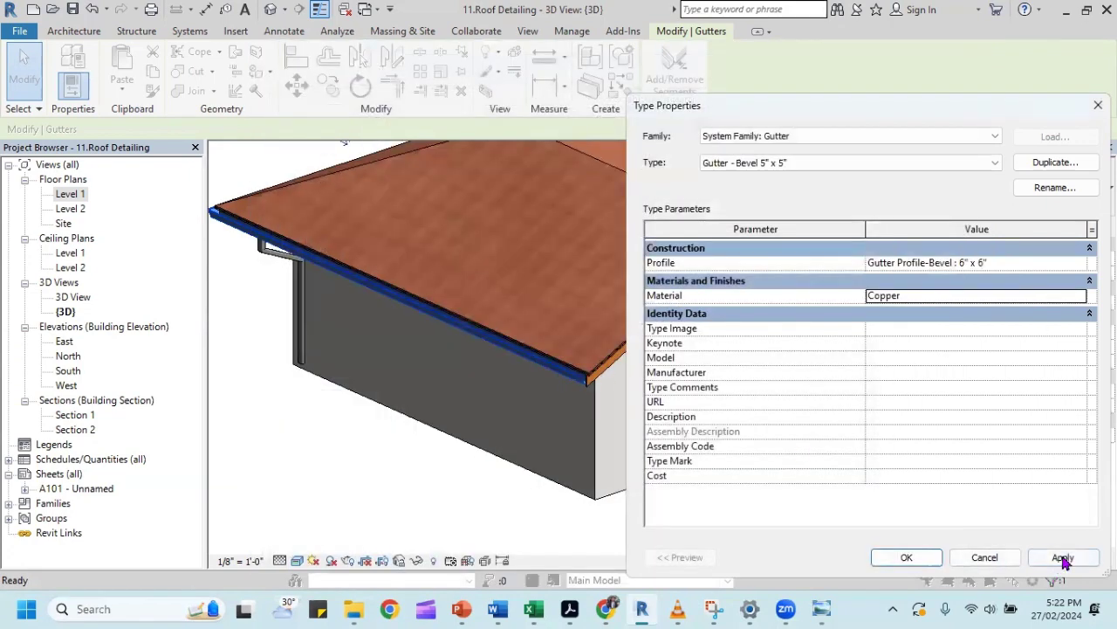
pyautogui.click(1064, 559)
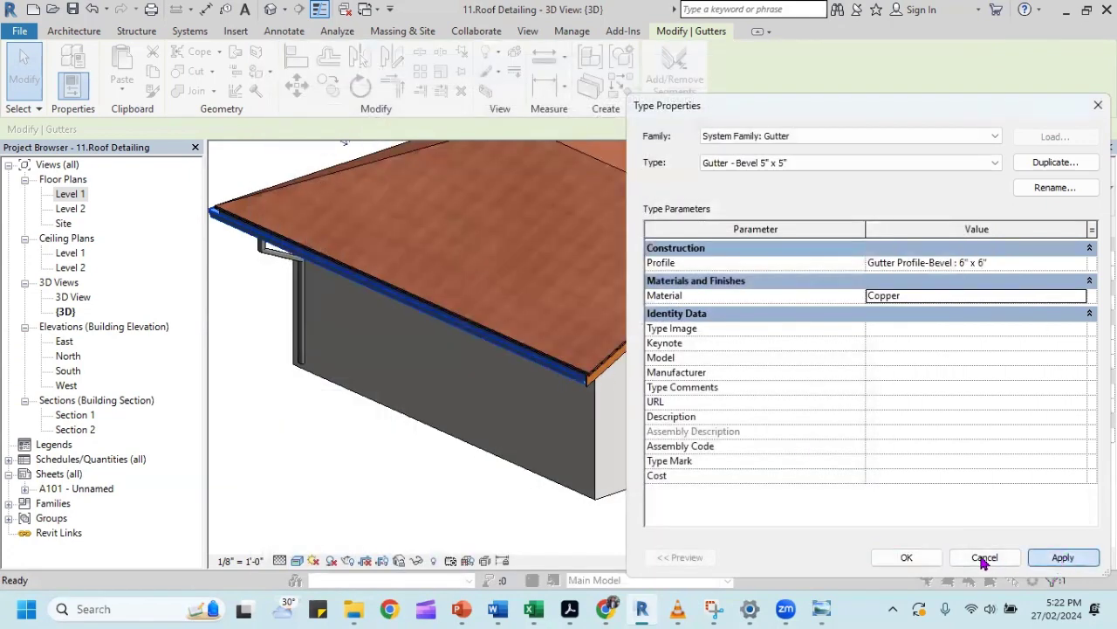
pyautogui.click(927, 565)
pyautogui.click(817, 477)
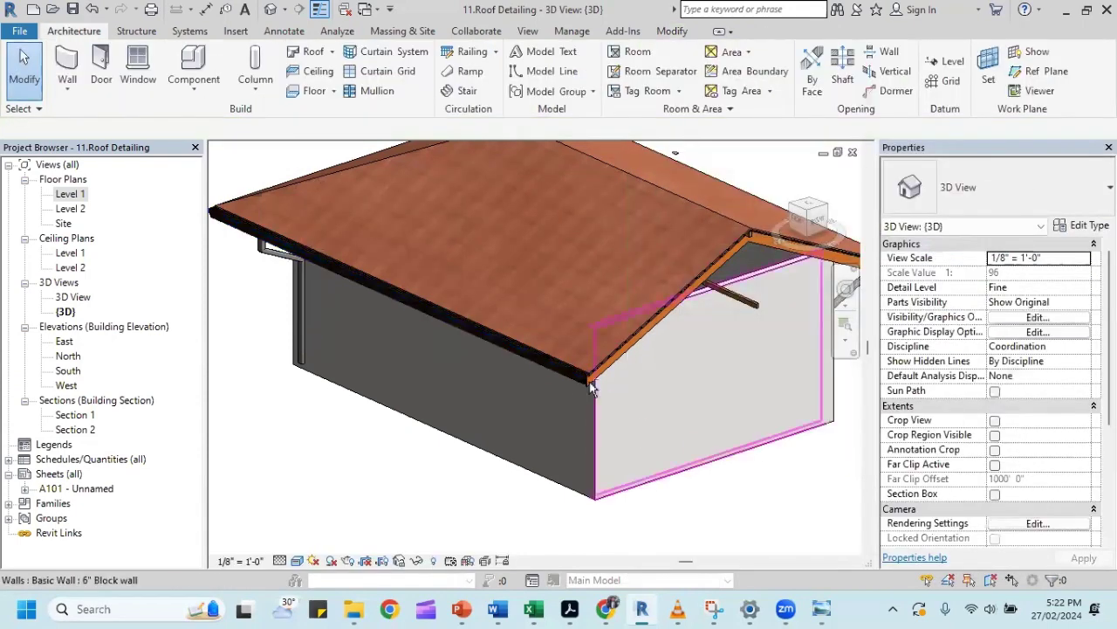
pyautogui.moveTo(591, 388)
pyautogui.keyDown('shift'); pyautogui.mouseDown(button='middle')
pyautogui.moveTo(743, 328)
pyautogui.moveTo(477, 337)
pyautogui.moveTo(624, 328)
pyautogui.mouseUp(button='middle'); pyautogui.keyUp('shift')
pyautogui.scroll(3, 524, 340)
pyautogui.scroll(2, 524, 340)
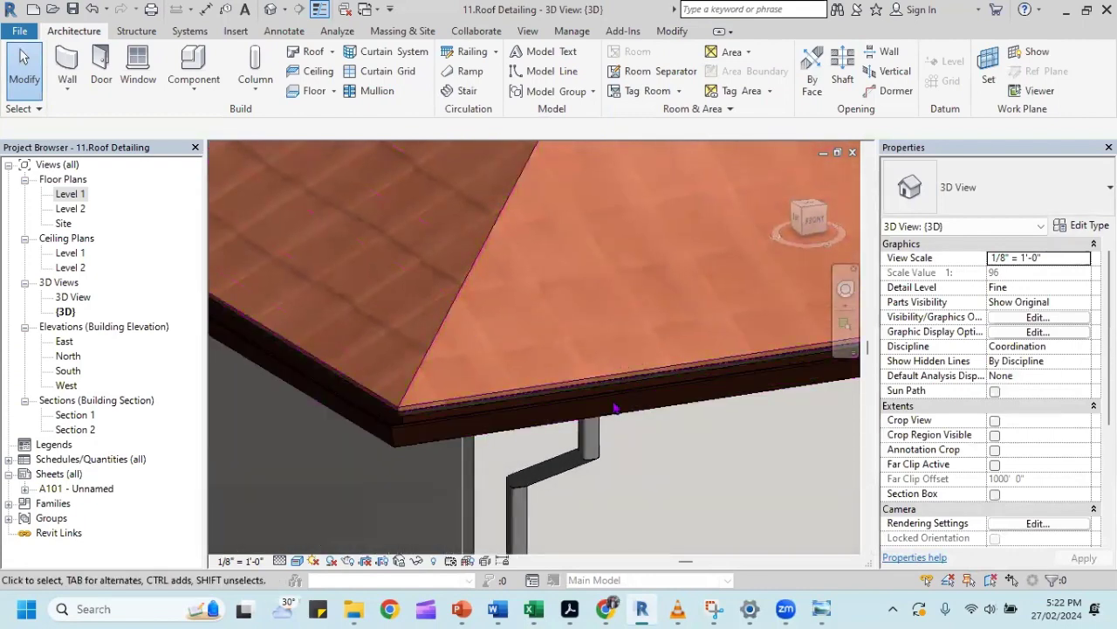
pyautogui.scroll(-3, 585, 450)
pyautogui.scroll(-3, 619, 449)
pyautogui.moveTo(619, 449)
pyautogui.keyDown('shift'); pyautogui.mouseDown(button='middle')
pyautogui.moveTo(649, 445)
pyautogui.moveTo(366, 411)
pyautogui.mouseUp(button='middle'); pyautogui.keyUp('shift')
pyautogui.scroll(3, 713, 389)
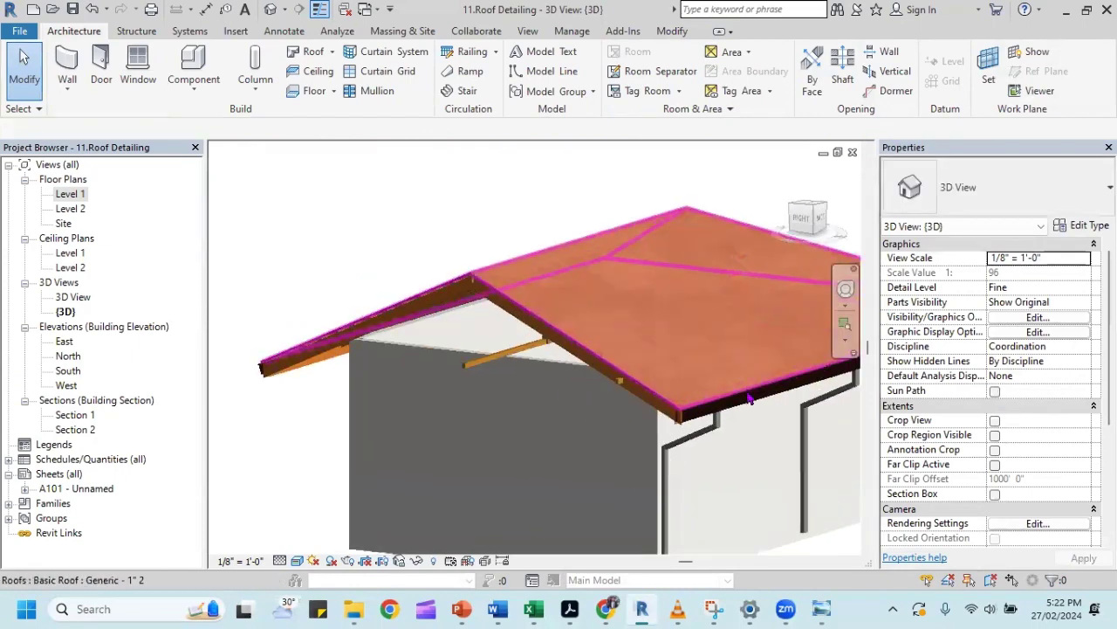
pyautogui.scroll(3, 713, 390)
pyautogui.scroll(-2, 714, 389)
pyautogui.keyDown('shift'); pyautogui.moveTo(648, 325); pyautogui.dragTo(632, 345, button='middle'); pyautogui.keyUp('shift')
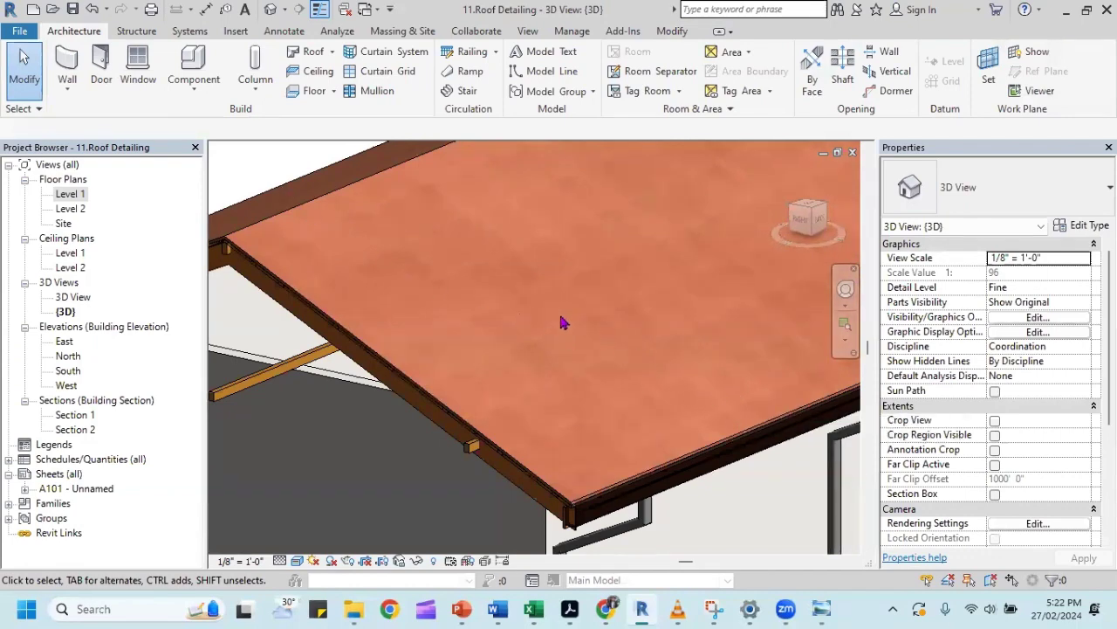
pyautogui.scroll(-3, 561, 322)
pyautogui.scroll(-3, 575, 315)
pyautogui.moveTo(616, 336)
pyautogui.keyDown('shift'); pyautogui.mouseDown(button='middle')
pyautogui.moveTo(617, 292)
pyautogui.moveTo(415, 324)
pyautogui.mouseUp(button='middle'); pyautogui.keyUp('shift')
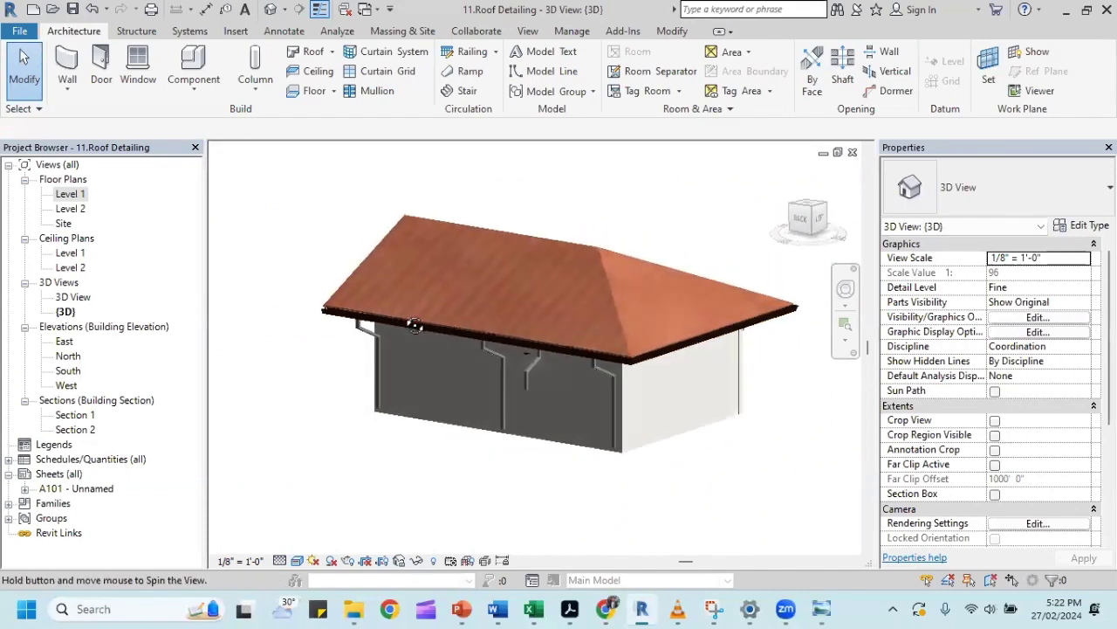
pyautogui.keyDown('shift'); pyautogui.moveTo(415, 324); pyautogui.dragTo(620, 339, button='middle'); pyautogui.keyUp('shift')
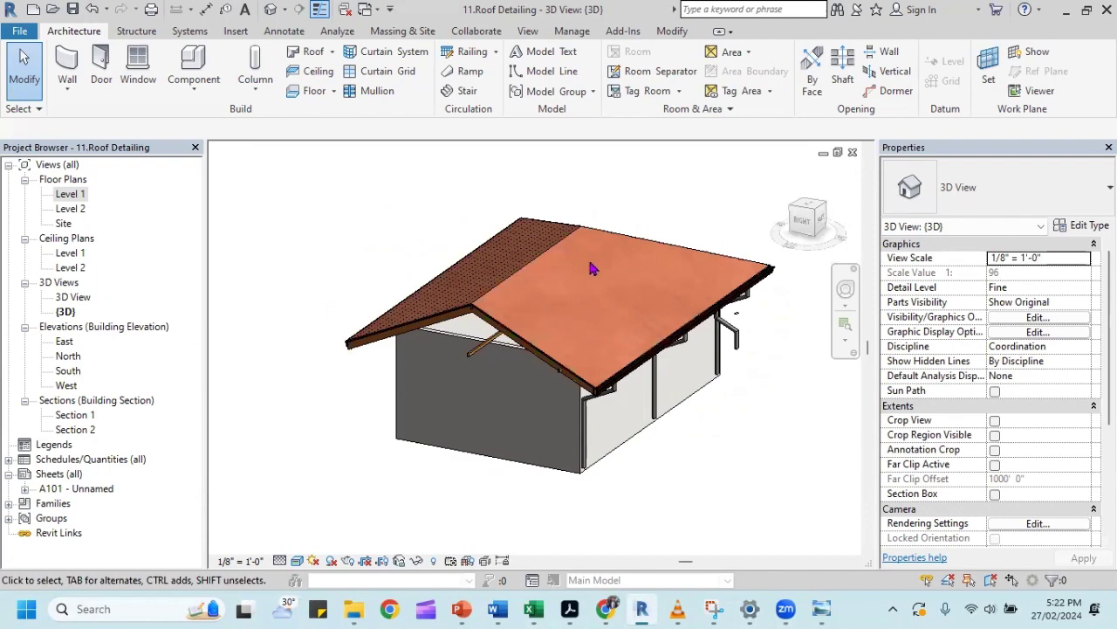
pyautogui.keyDown('shift'); pyautogui.moveTo(590, 268); pyautogui.dragTo(487, 343, button='middle'); pyautogui.keyUp('shift')
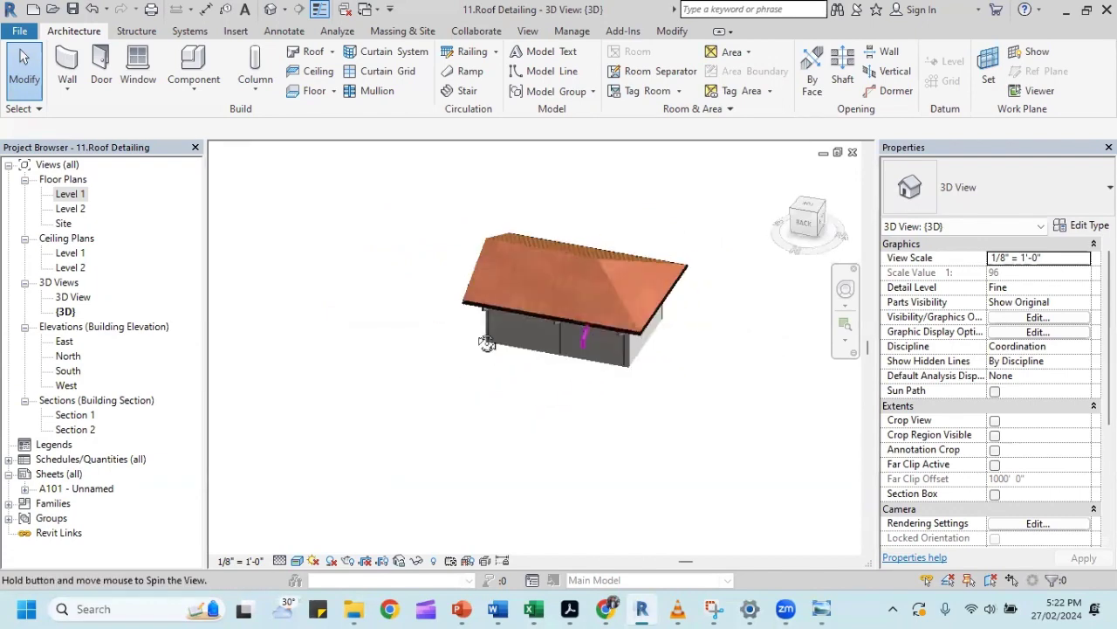
pyautogui.scroll(3, 530, 267)
pyautogui.scroll(1, 550, 262)
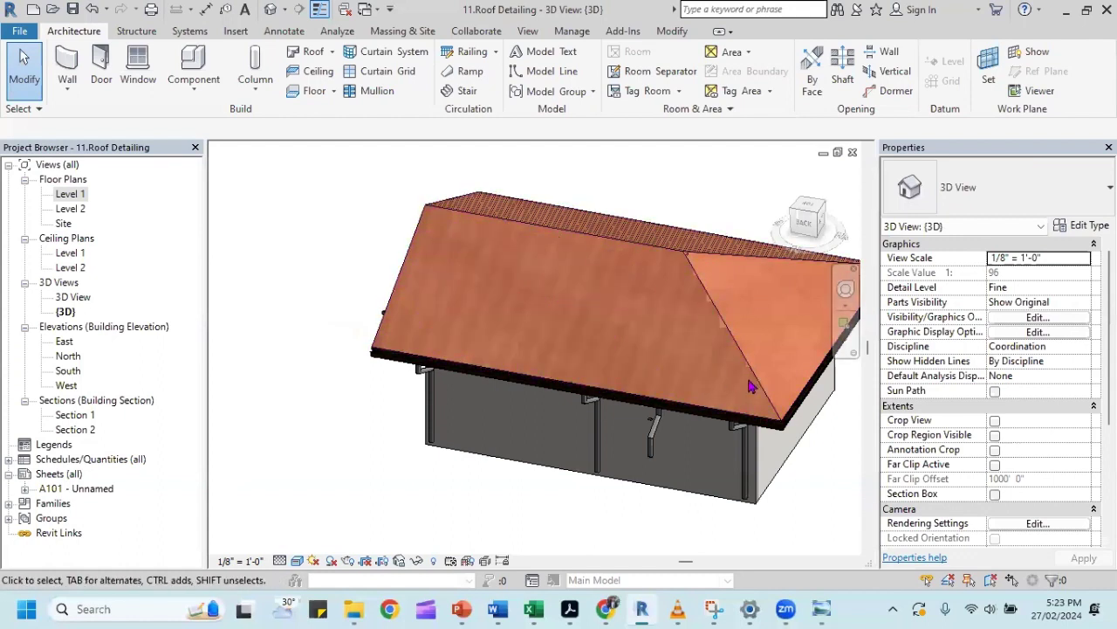
pyautogui.scroll(-3, 495, 199)
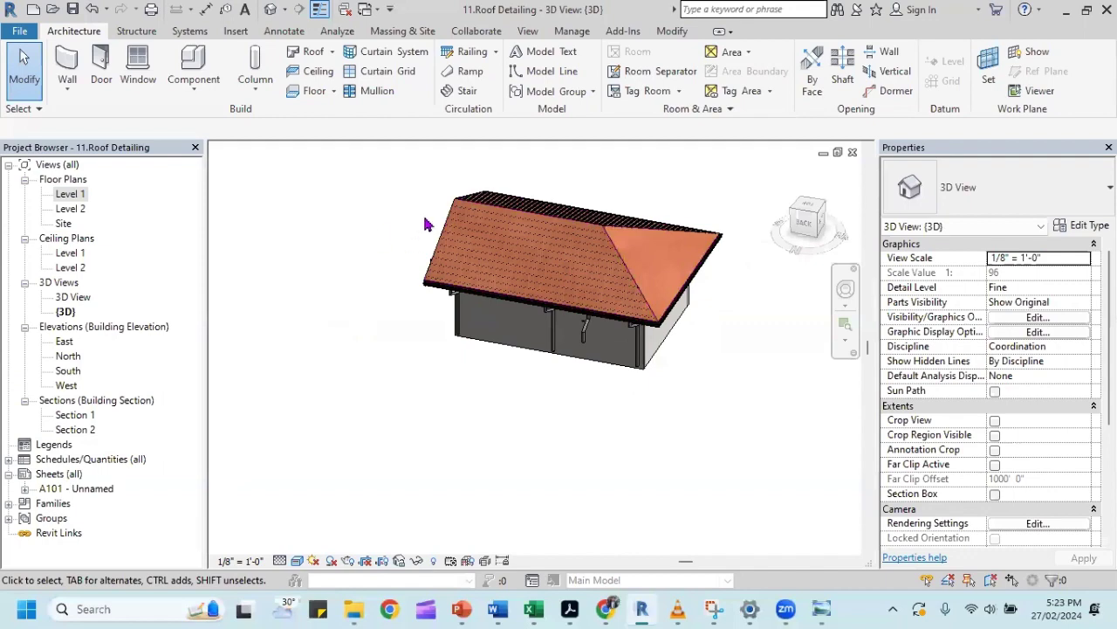
pyautogui.moveTo(376, 297); pyautogui.dragTo(673, 337, button='middle')
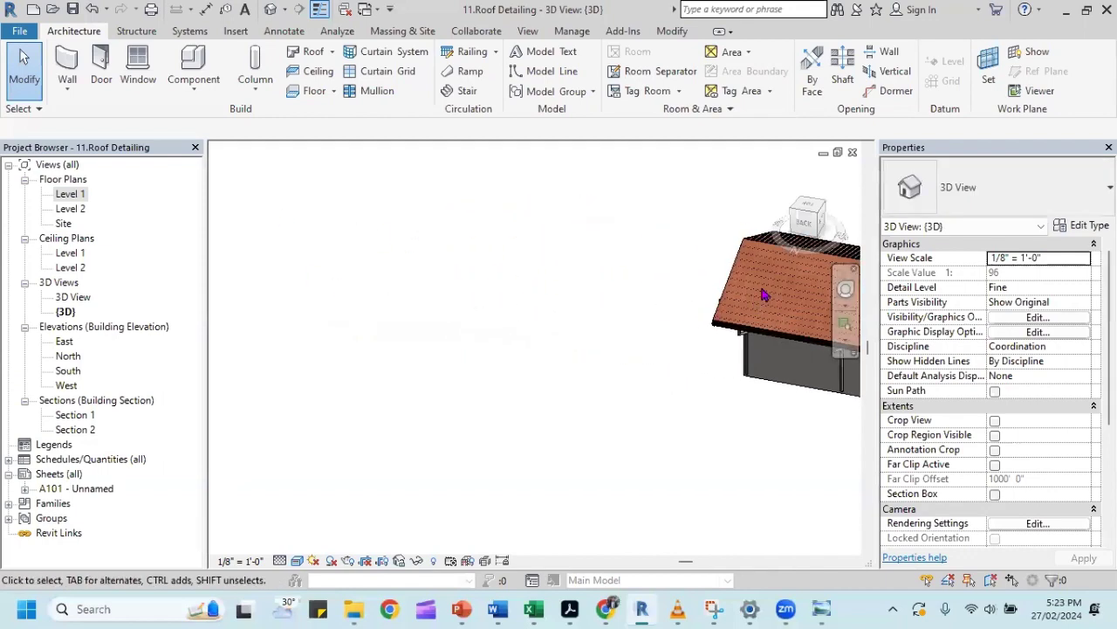
# On the Level 1 plan, draw a 26' by 15' rectangle of 6" Block walls beside the house.
pyautogui.doubleClick(81, 195)
pyautogui.scroll(-2, 410, 292)
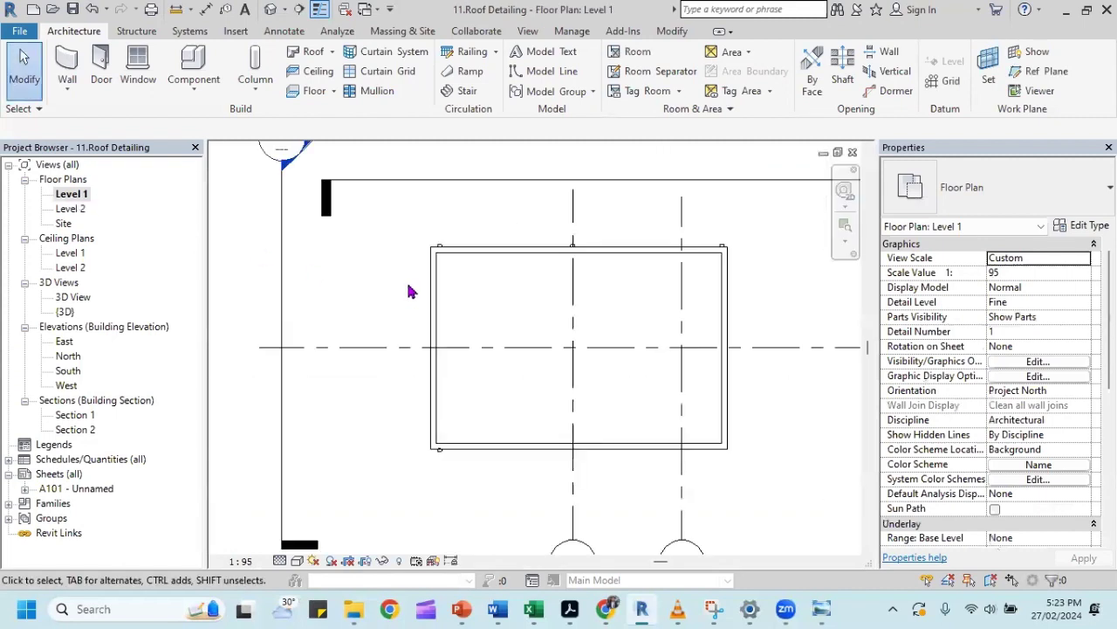
pyautogui.scroll(-2, 409, 291)
pyautogui.scroll(-1, 323, 283)
pyautogui.moveTo(323, 284); pyautogui.dragTo(671, 292, button='middle')
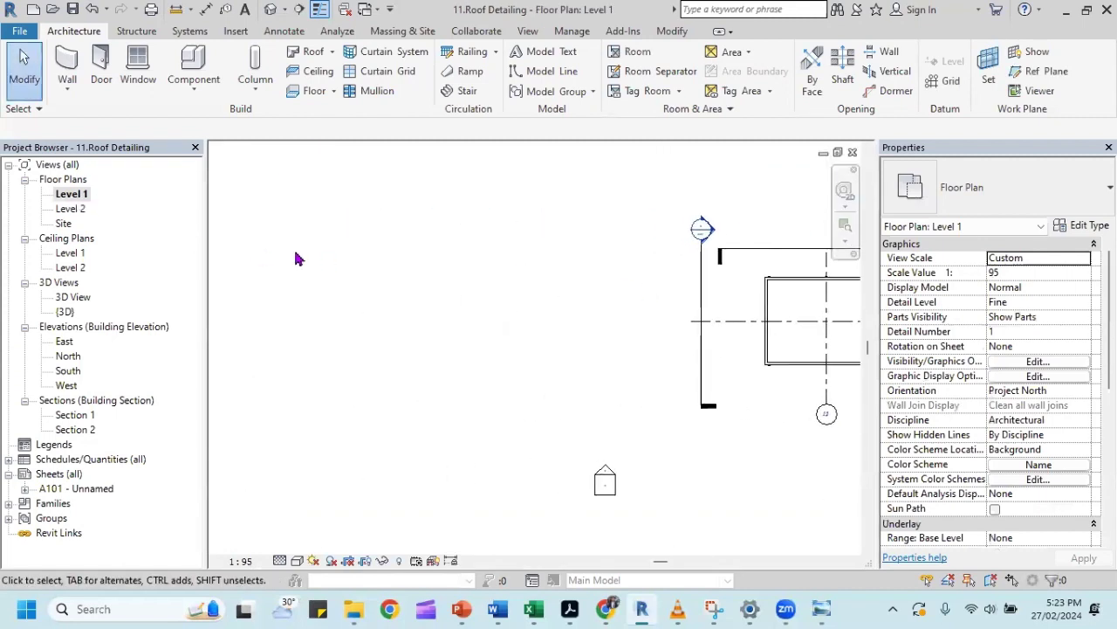
pyautogui.click(67, 63)
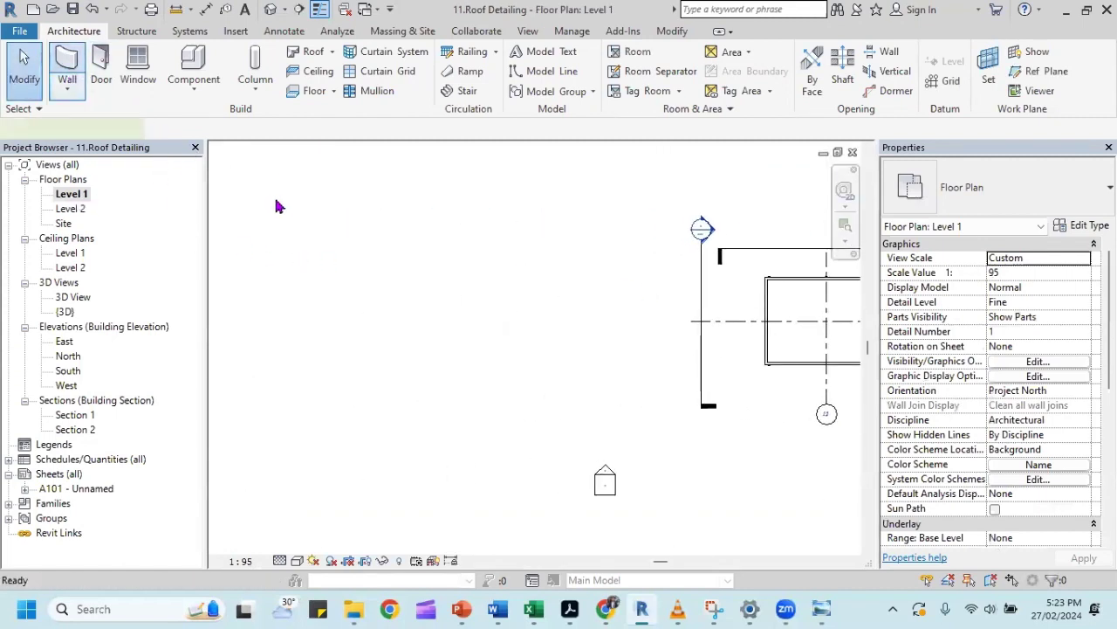
pyautogui.click(329, 279)
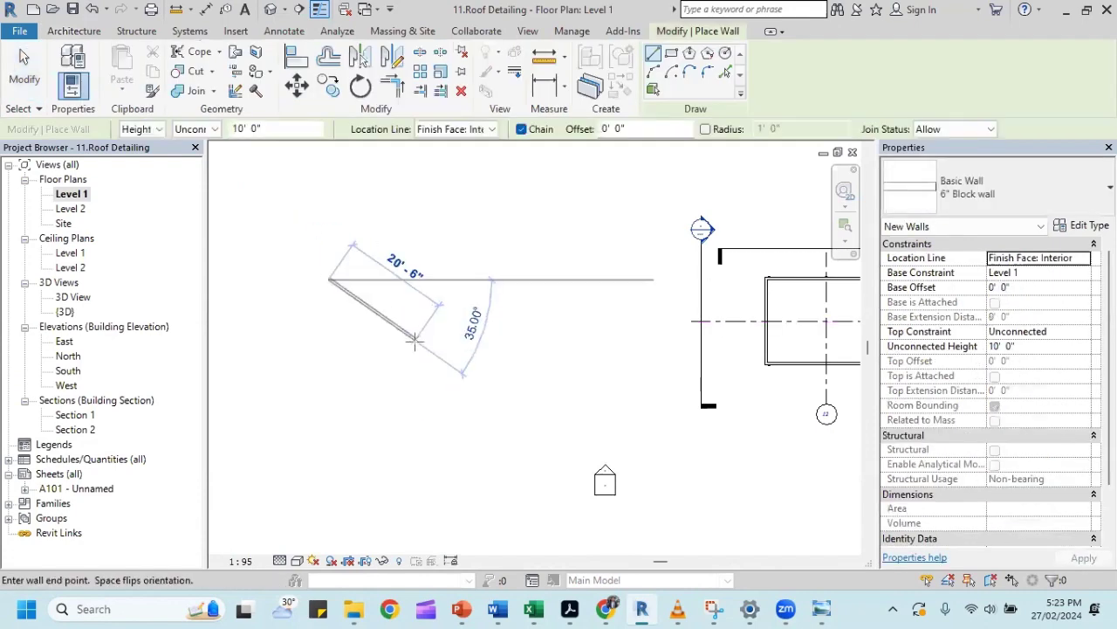
pyautogui.press('Escape')
pyautogui.press('Escape')
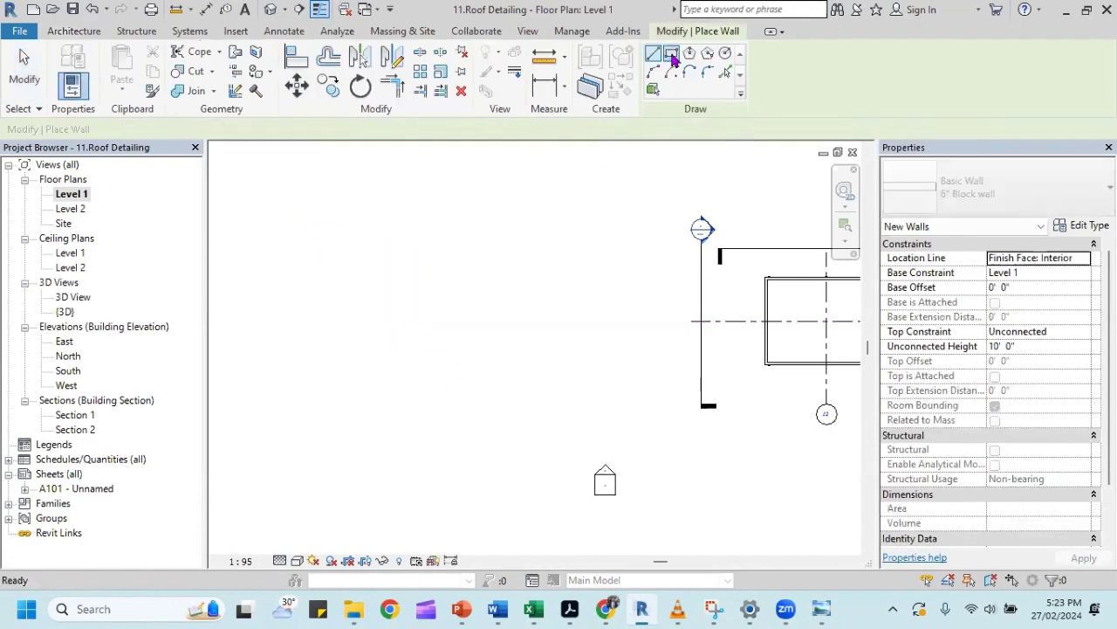
pyautogui.click(672, 54)
pyautogui.click(306, 278)
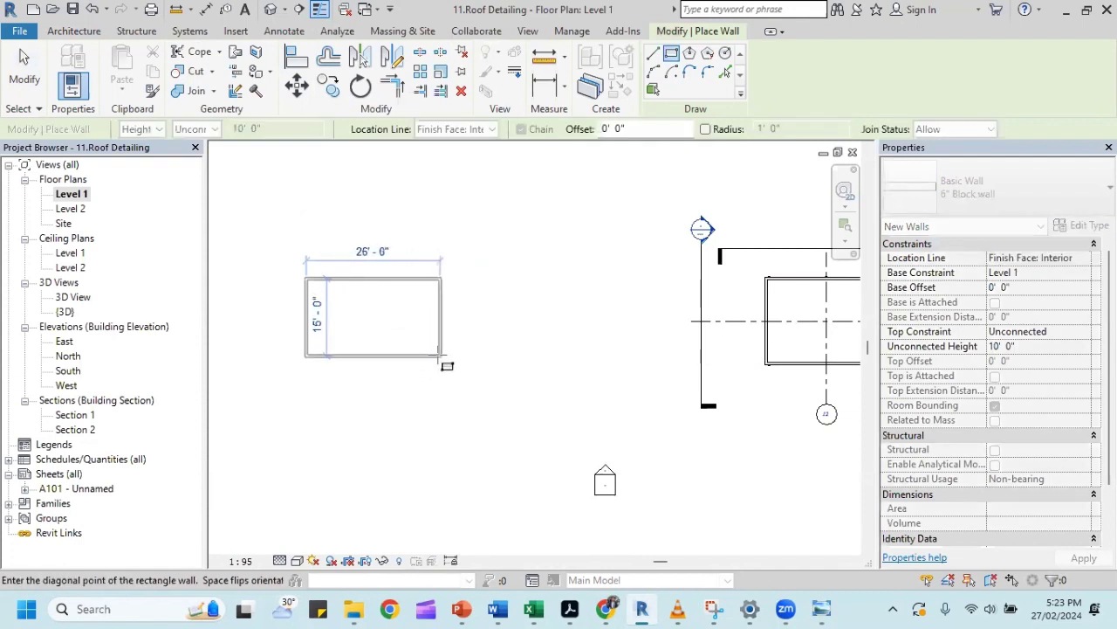
pyautogui.click(441, 356)
pyautogui.click(25, 70)
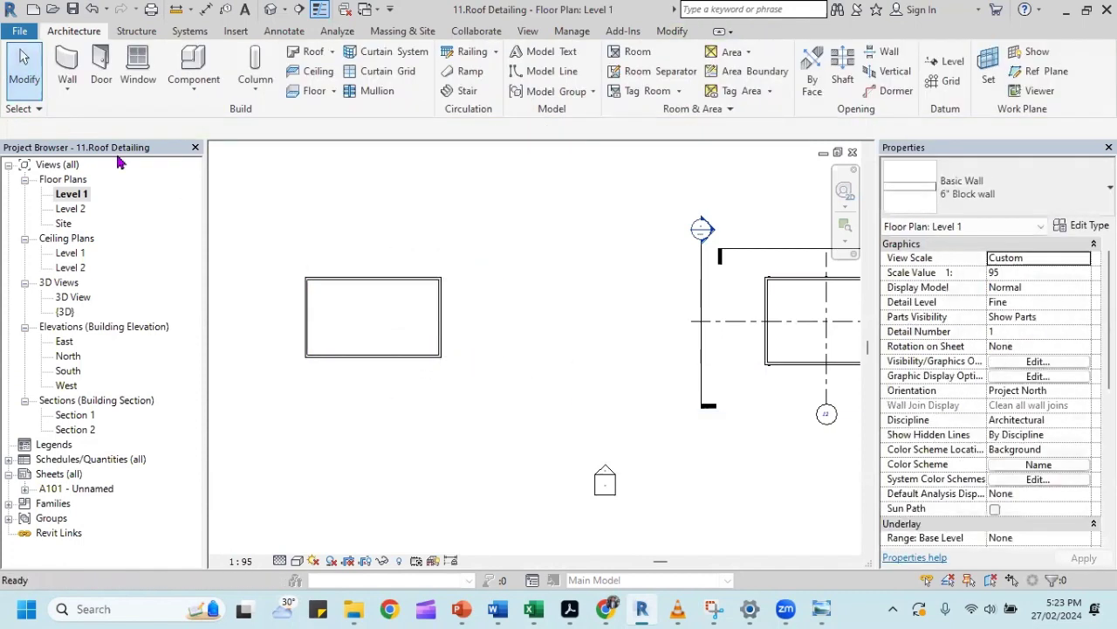
# Start a roof by footprint on Level 2 and pick the new block walls as its edges.
pyautogui.click(292, 58)
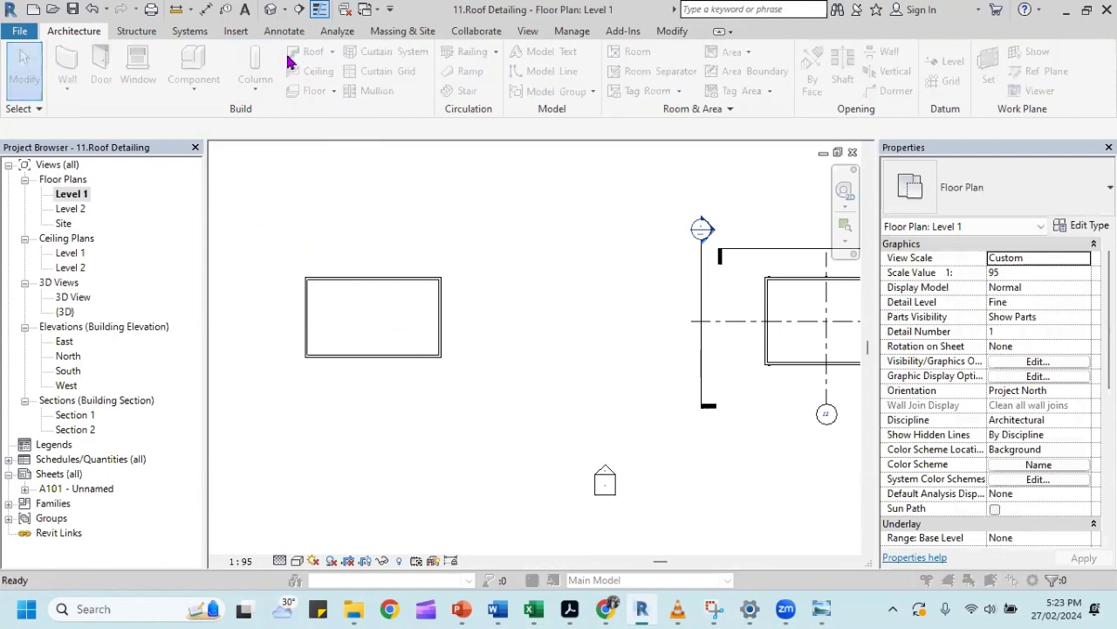
pyautogui.click(541, 342)
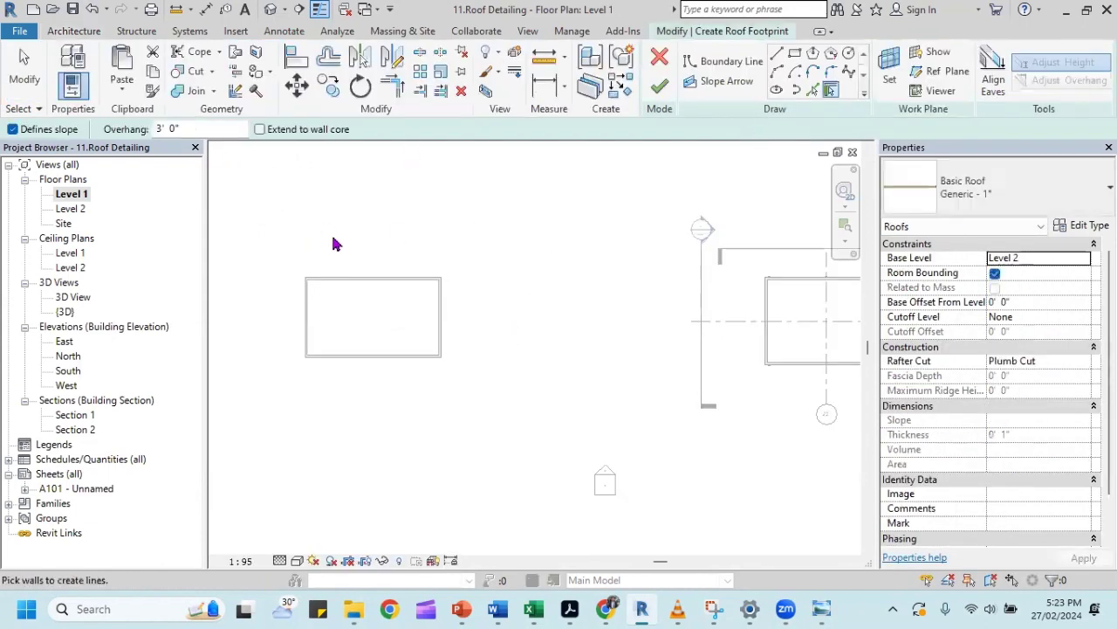
pyautogui.click(303, 301)
pyautogui.click(358, 367)
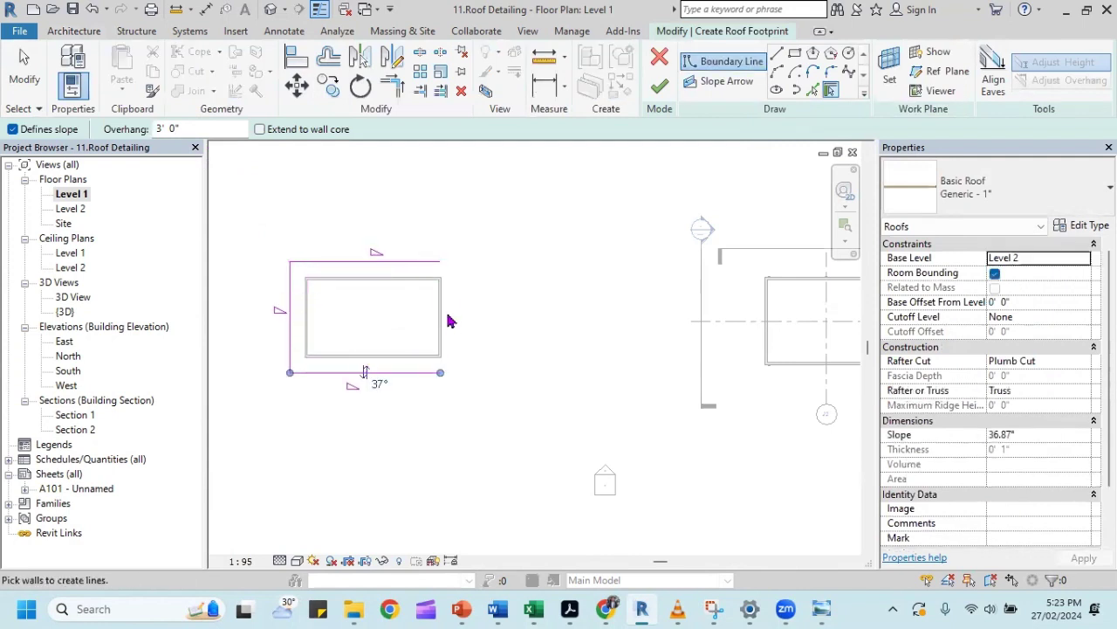
pyautogui.click(447, 320)
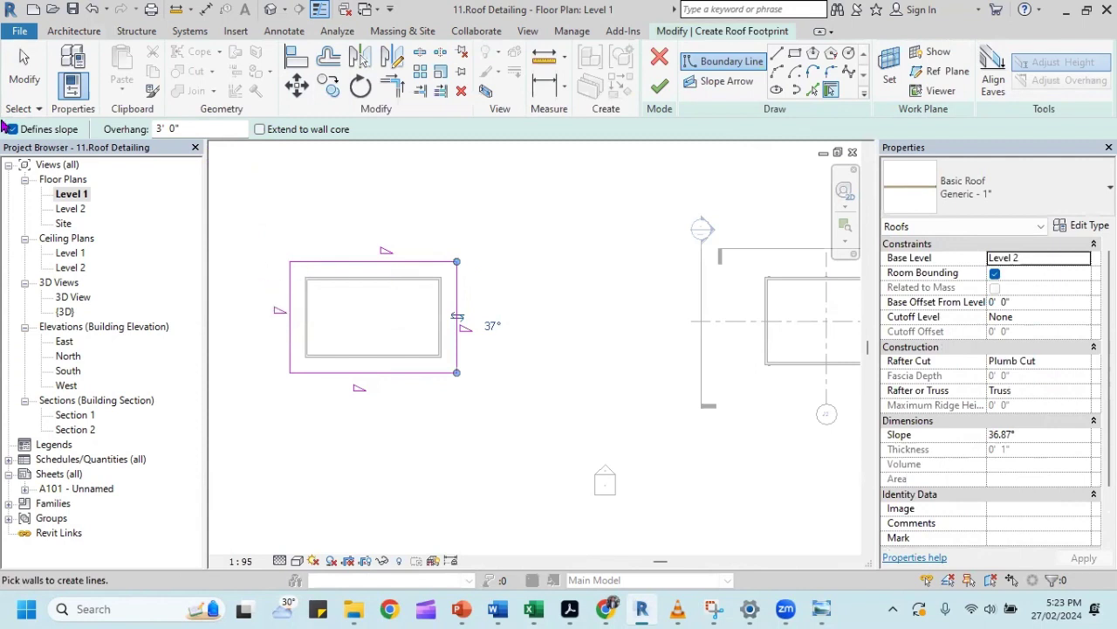
pyautogui.click(24, 70)
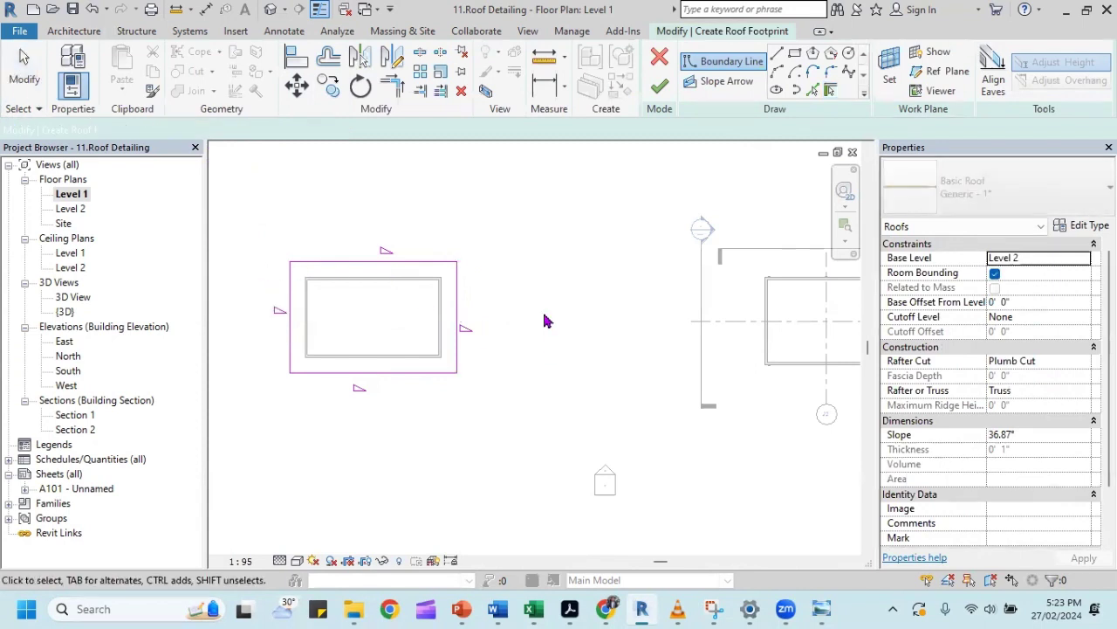
# Make only the two long edges slope at 25° and finish the roof sketch.
pyautogui.click(259, 309)
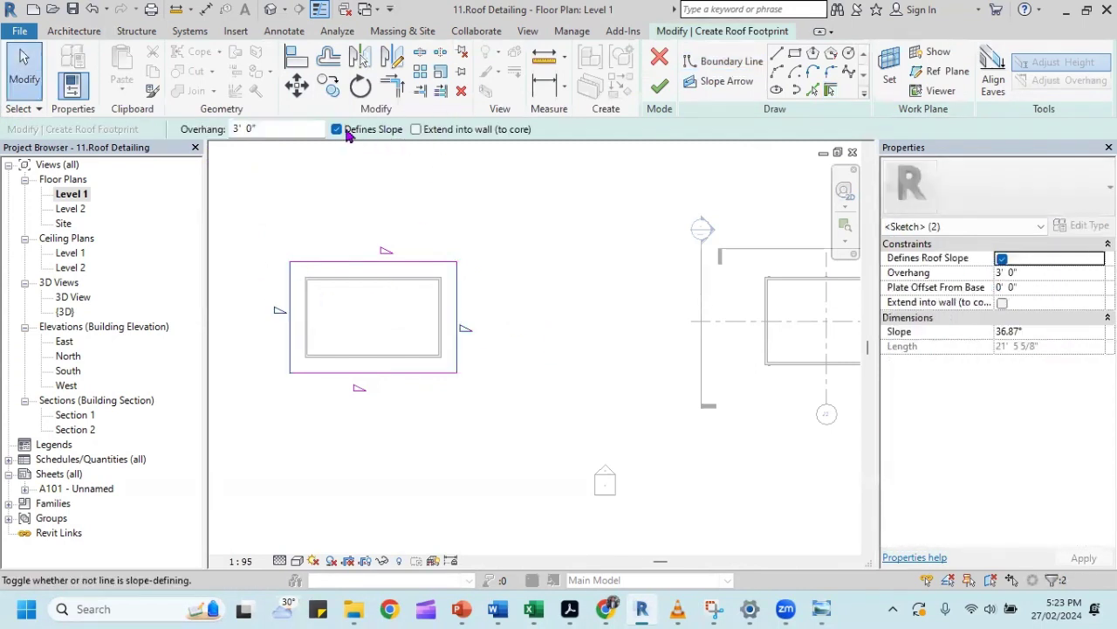
pyautogui.moveTo(365, 201); pyautogui.dragTo(408, 435)
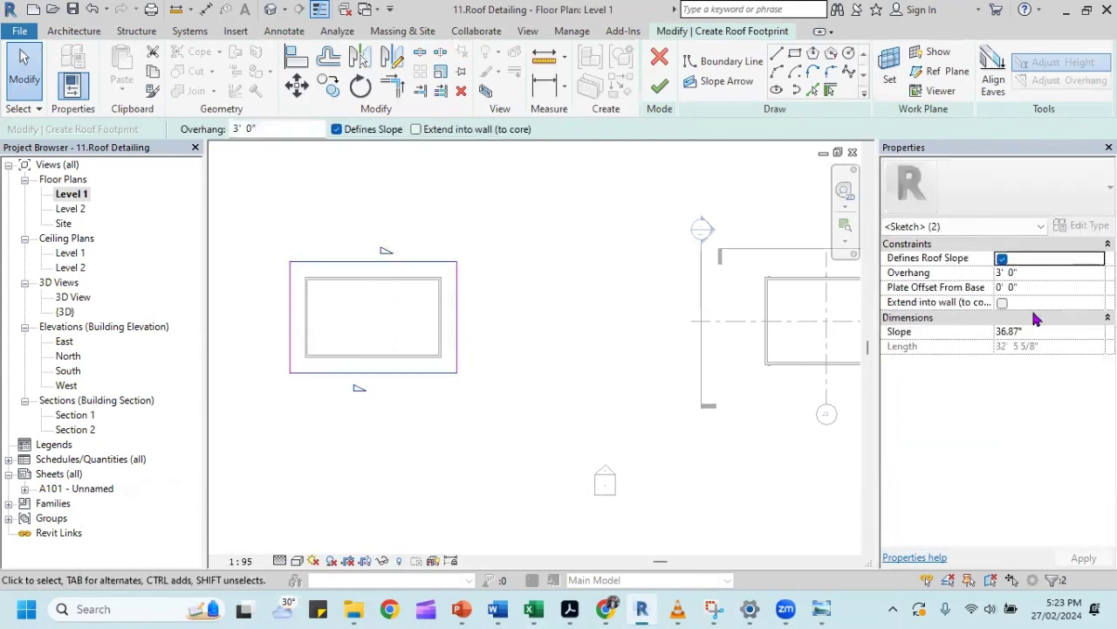
pyautogui.click(1028, 333)
pyautogui.write('25')
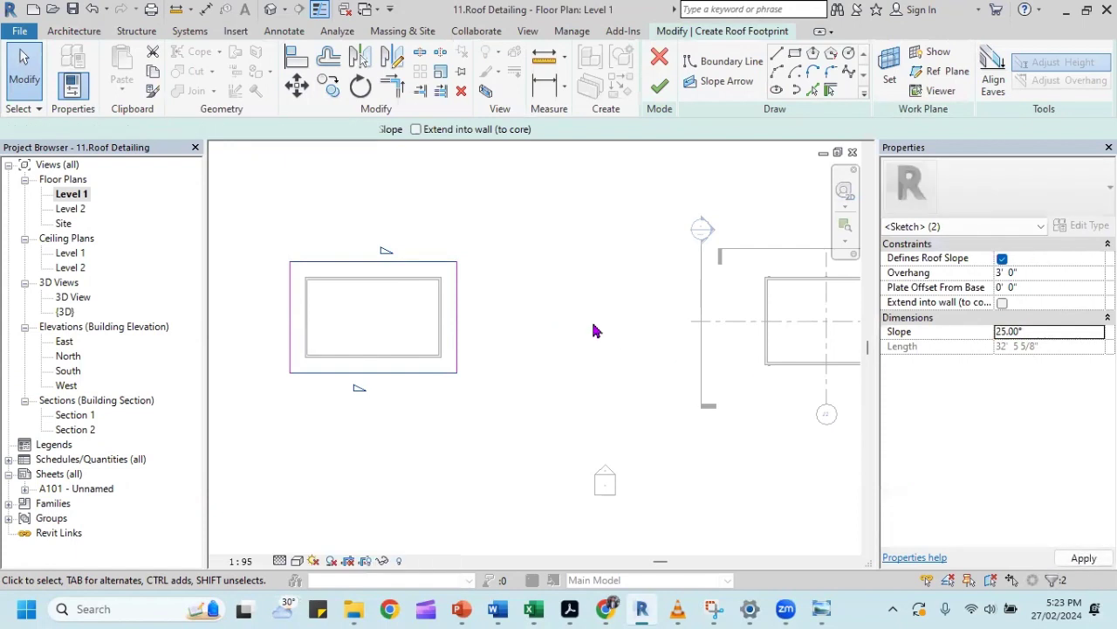
pyautogui.click(659, 85)
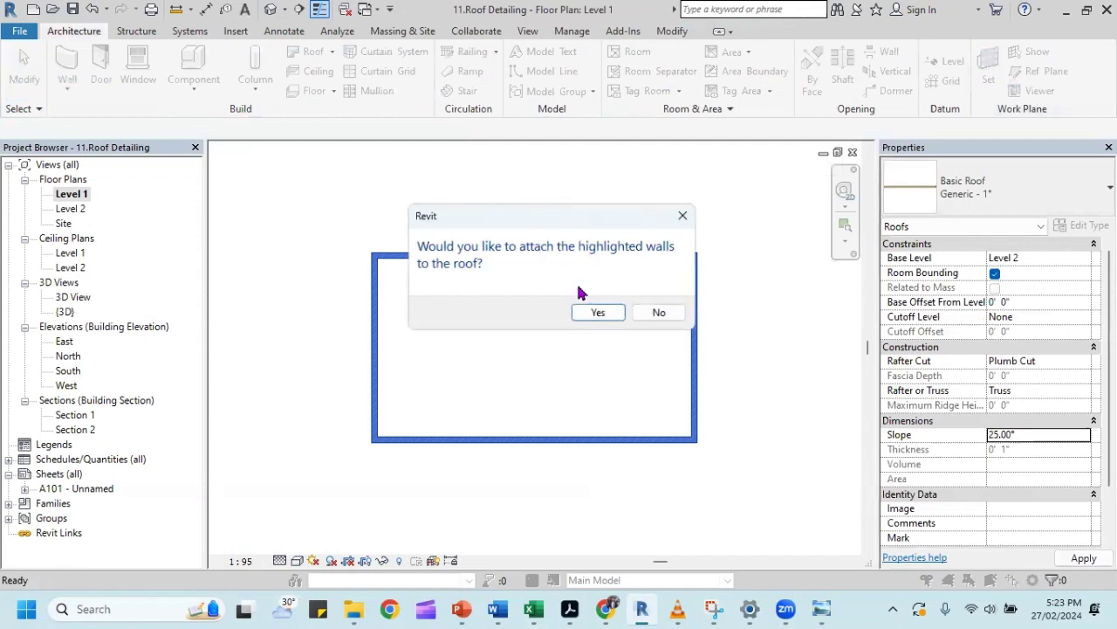
pyautogui.click(656, 314)
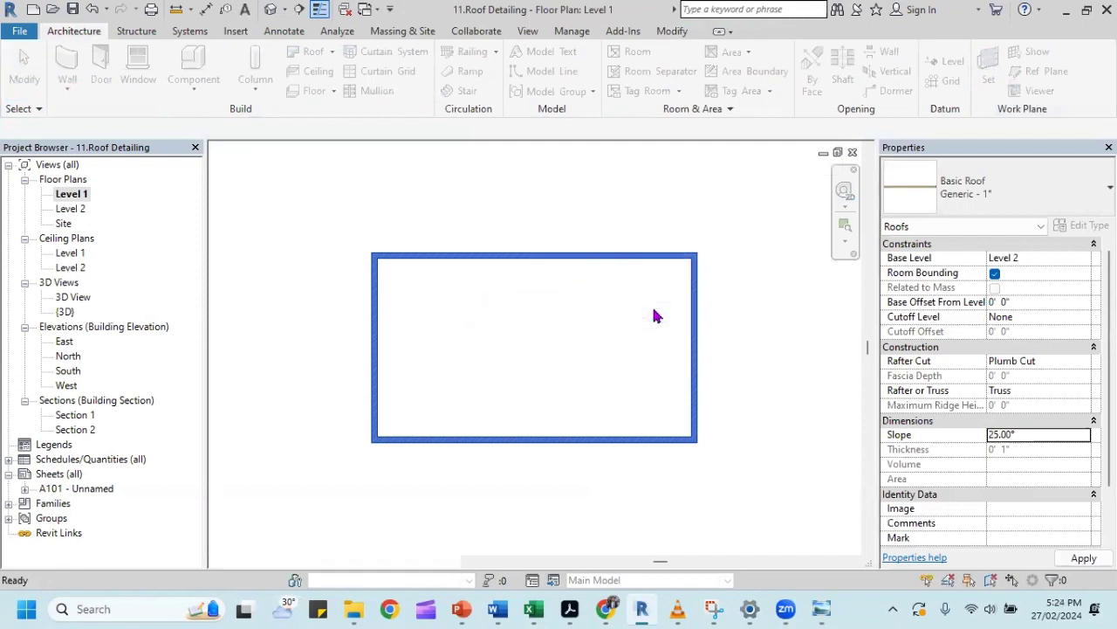
# In the {3D} view, zoom to the second building and select its gable roof.
pyautogui.click(271, 11)
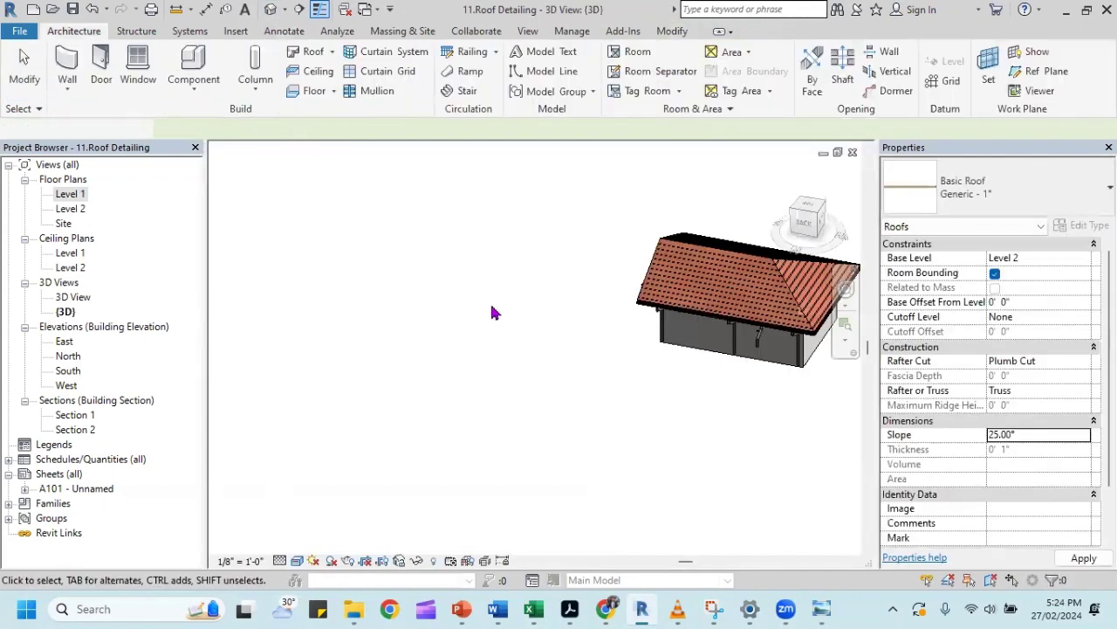
pyautogui.click(476, 306)
pyautogui.moveTo(319, 287)
pyautogui.mouseDown(button='middle')
pyautogui.moveTo(582, 296)
pyautogui.moveTo(219, 300)
pyautogui.mouseUp(button='middle')
pyautogui.scroll(3, 448, 312)
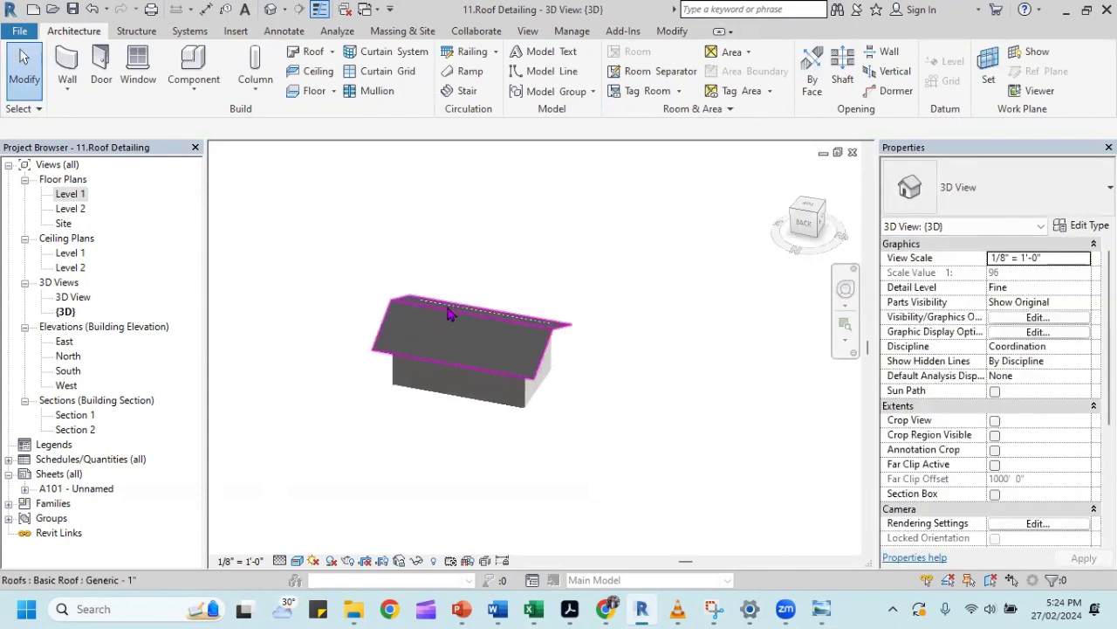
pyautogui.scroll(2, 512, 350)
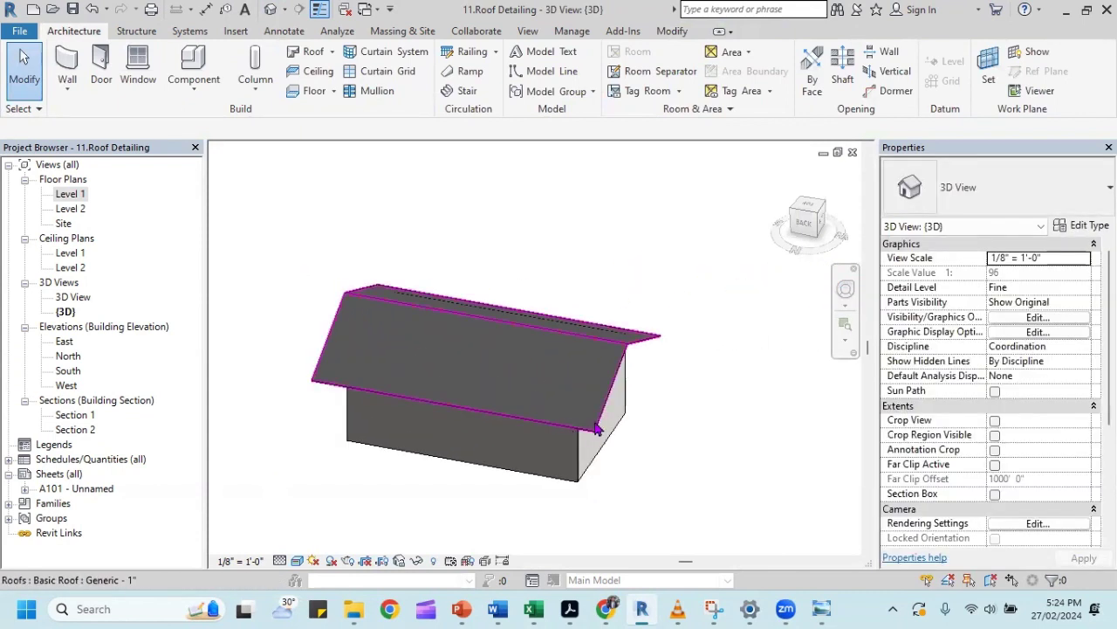
pyautogui.click(618, 373)
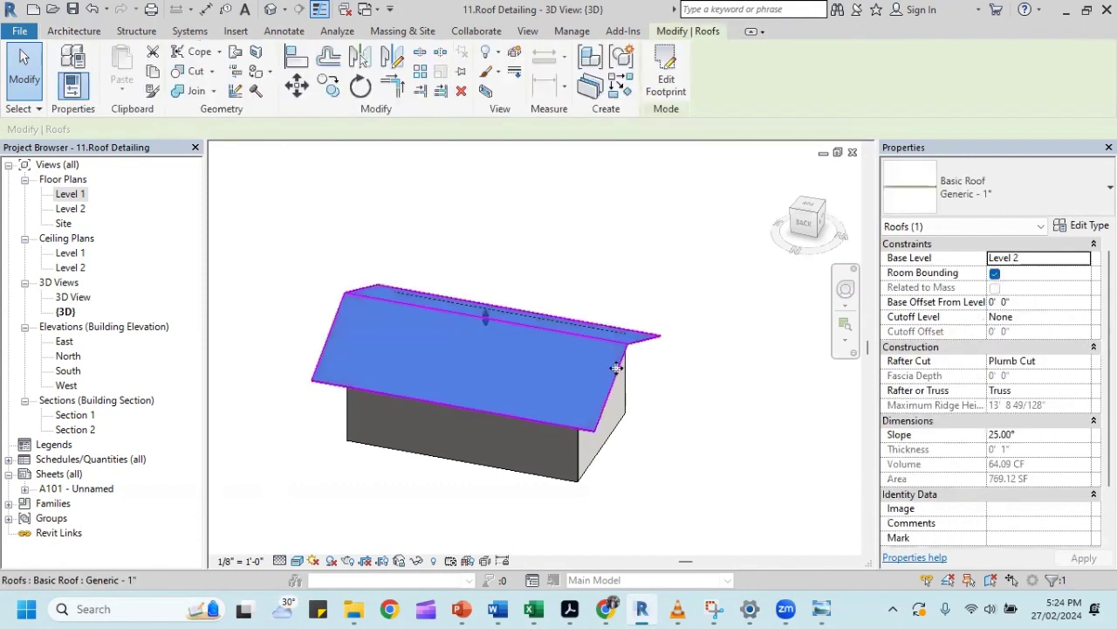
pyautogui.keyDown('shift'); pyautogui.moveTo(684, 391); pyautogui.dragTo(654, 372, button='middle'); pyautogui.keyUp('shift')
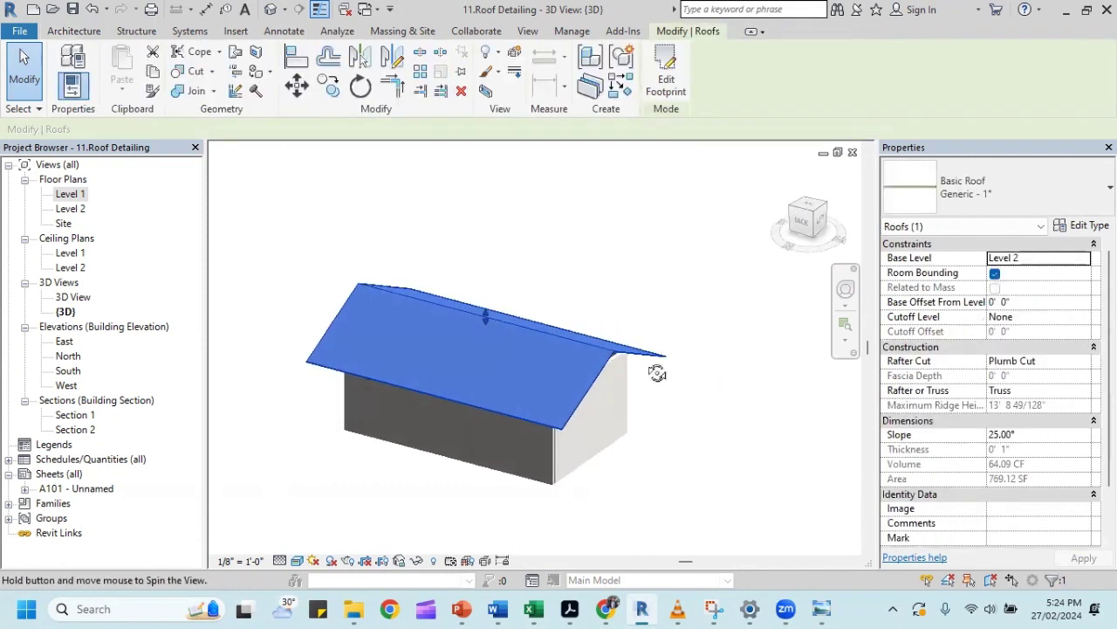
pyautogui.scroll(3, 671, 337)
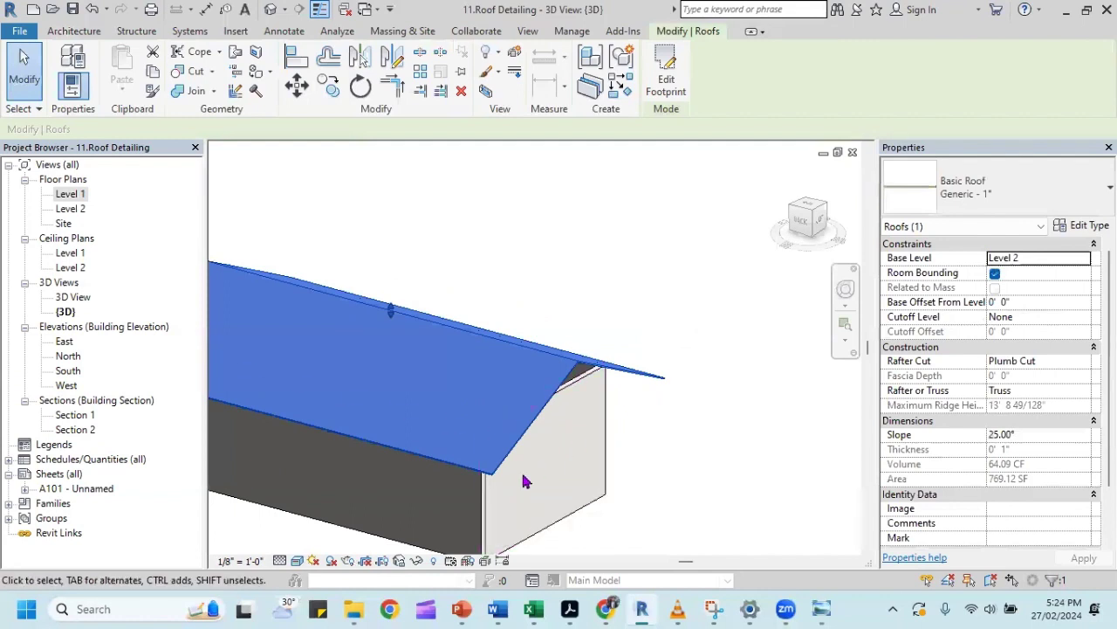
# Raise the gable roof's surface transparency with a By Element graphics override in this view.
pyautogui.rightClick(529, 393)
pyautogui.moveTo(615, 110)
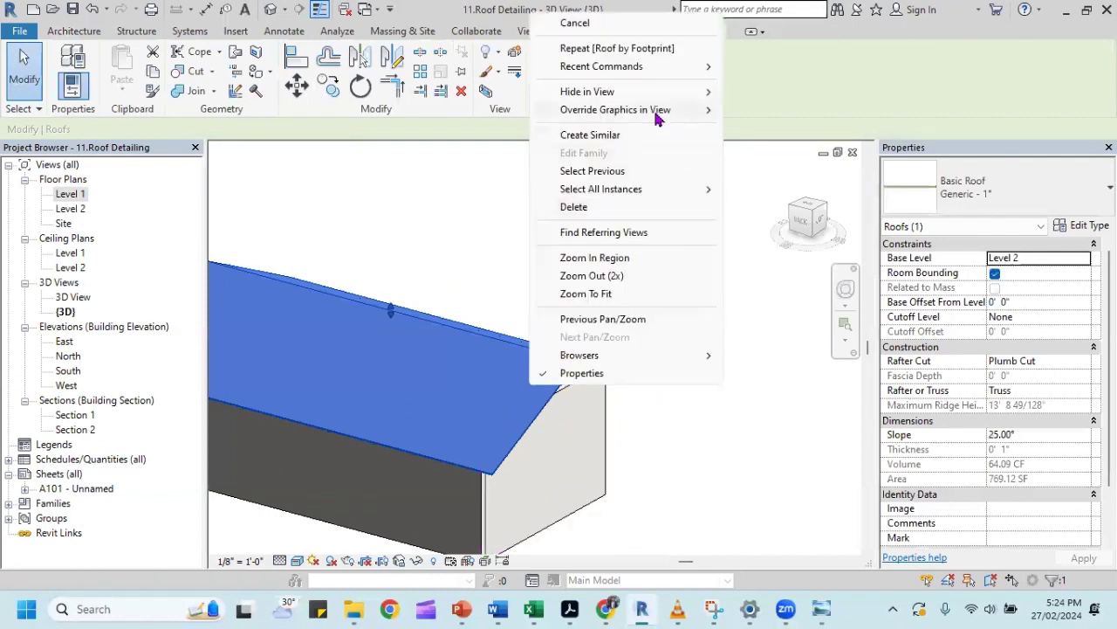
pyautogui.click(773, 110)
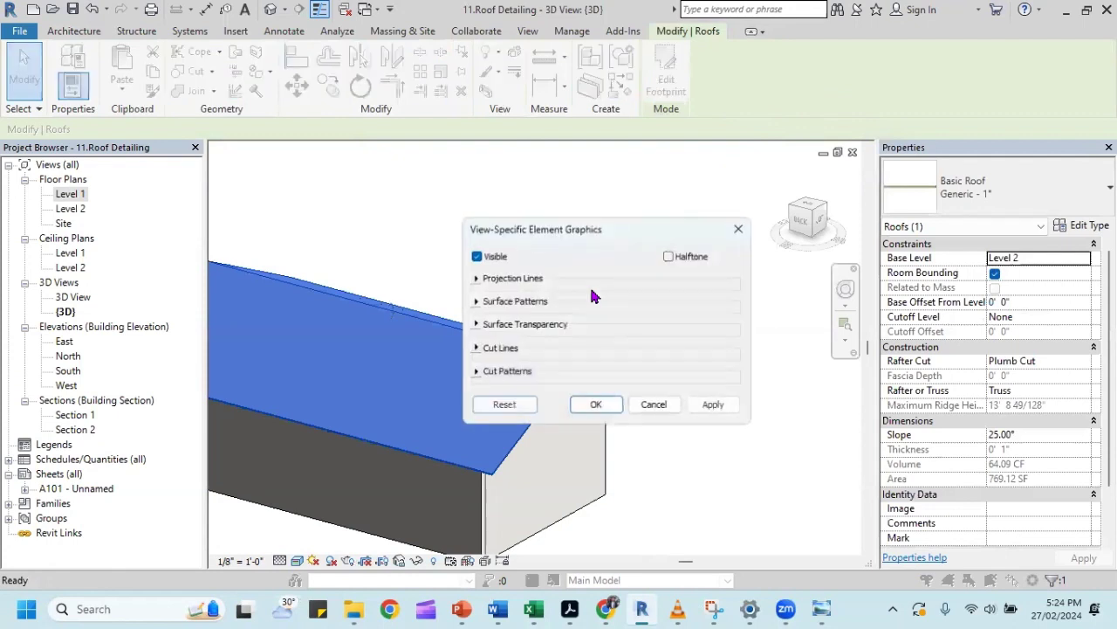
pyautogui.click(473, 324)
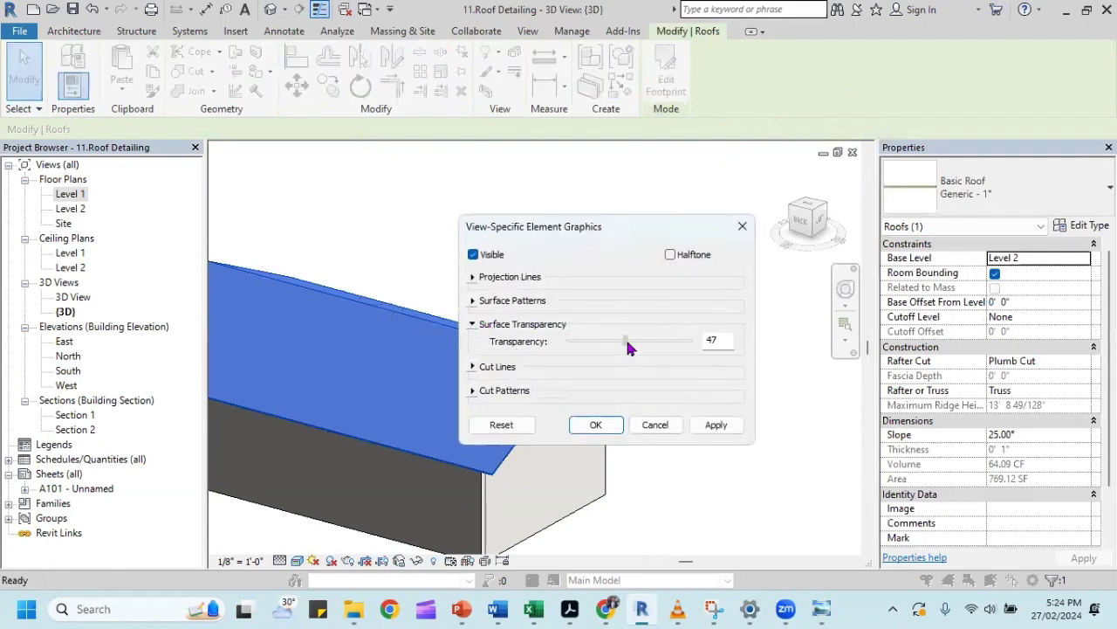
pyautogui.moveTo(627, 341); pyautogui.dragTo(633, 341)
pyautogui.click(716, 424)
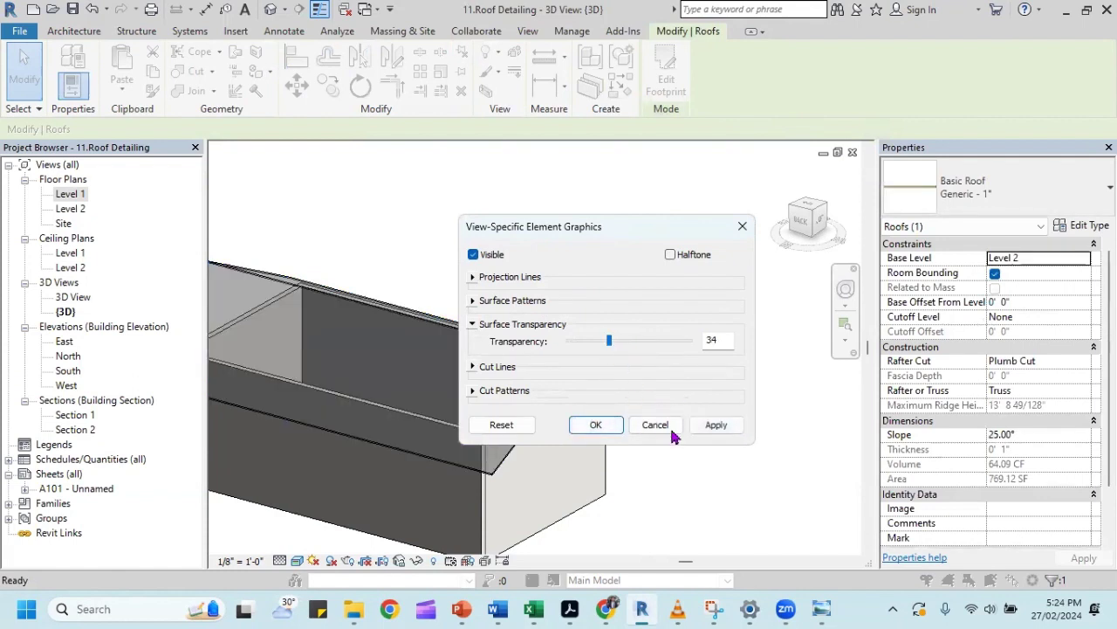
pyautogui.click(712, 429)
pyautogui.click(610, 427)
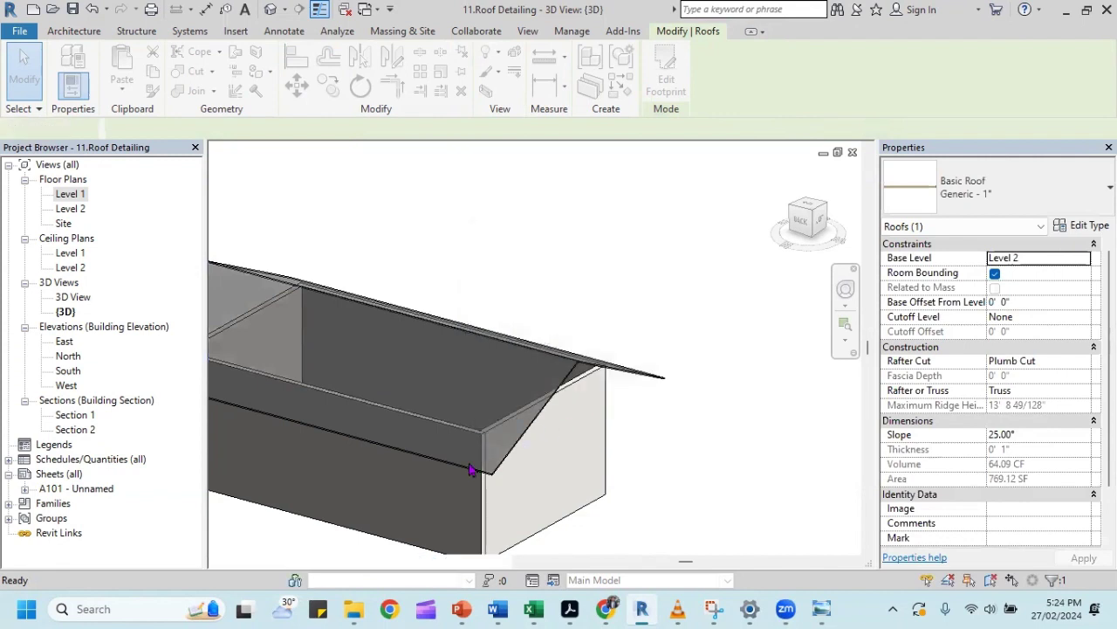
# Switch the 3D view to Hidden Line and frame the whole second building under its transparent roof.
pyautogui.click(298, 560)
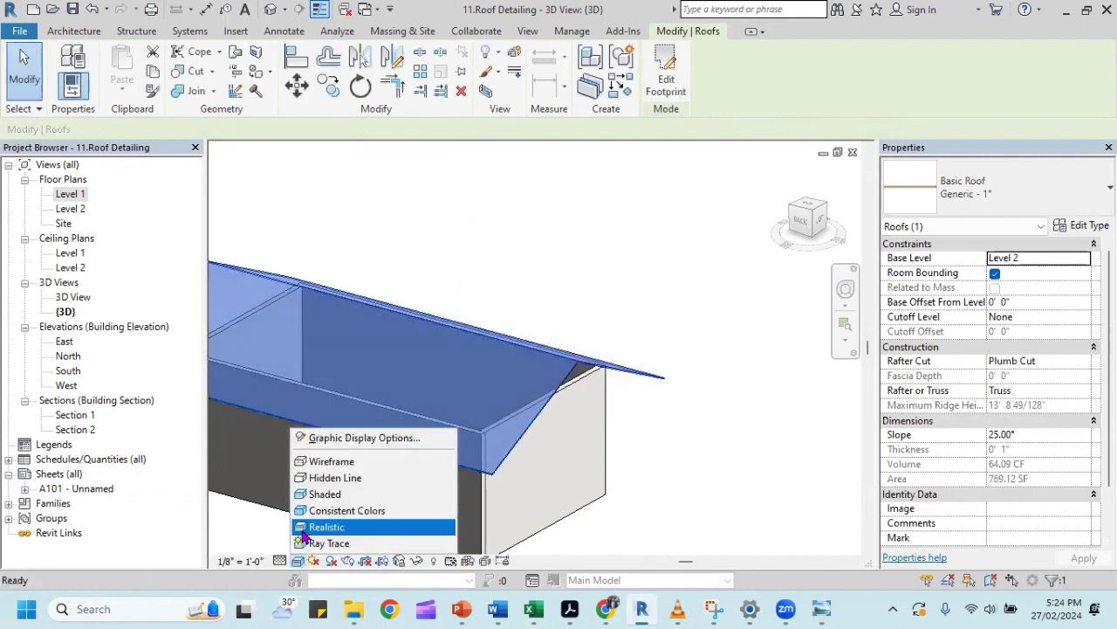
pyautogui.click(374, 478)
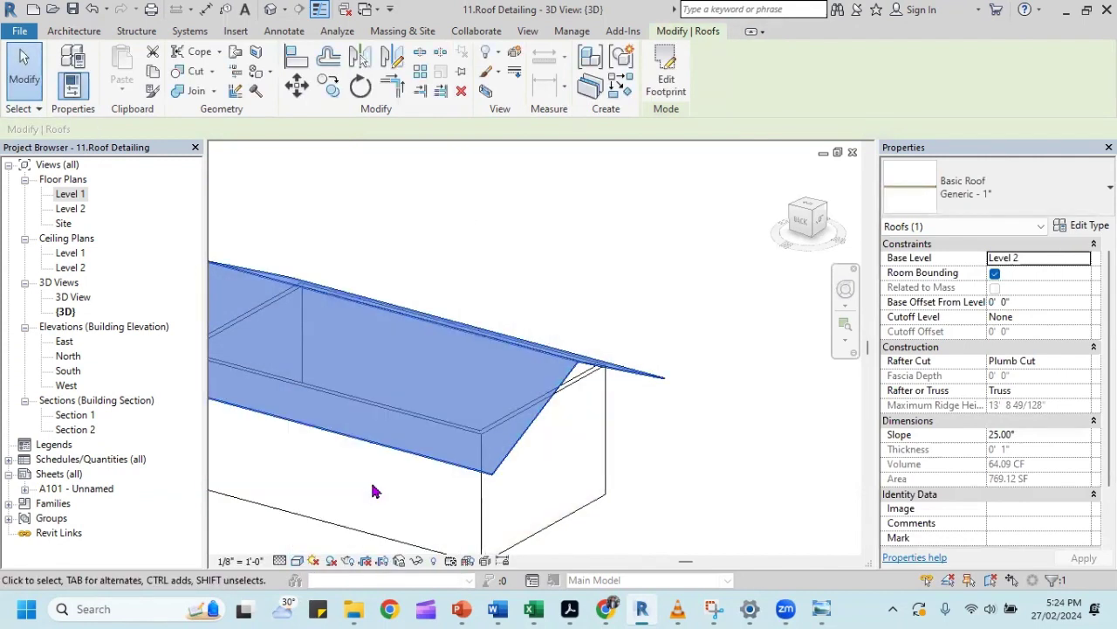
pyautogui.keyDown('shift'); pyautogui.moveTo(591, 306); pyautogui.dragTo(570, 277, button='middle'); pyautogui.keyUp('shift')
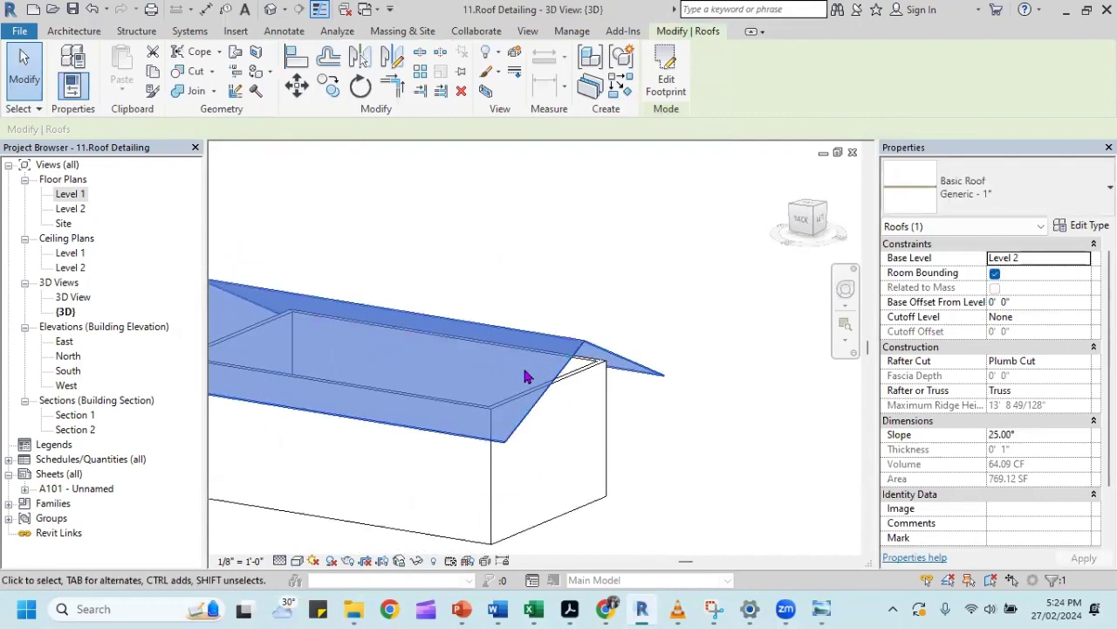
pyautogui.scroll(2, 529, 376)
pyautogui.moveTo(615, 335)
pyautogui.mouseDown(button='middle')
pyautogui.moveTo(613, 270)
pyautogui.moveTo(748, 252)
pyautogui.mouseUp(button='middle')
pyautogui.scroll(-2, 587, 251)
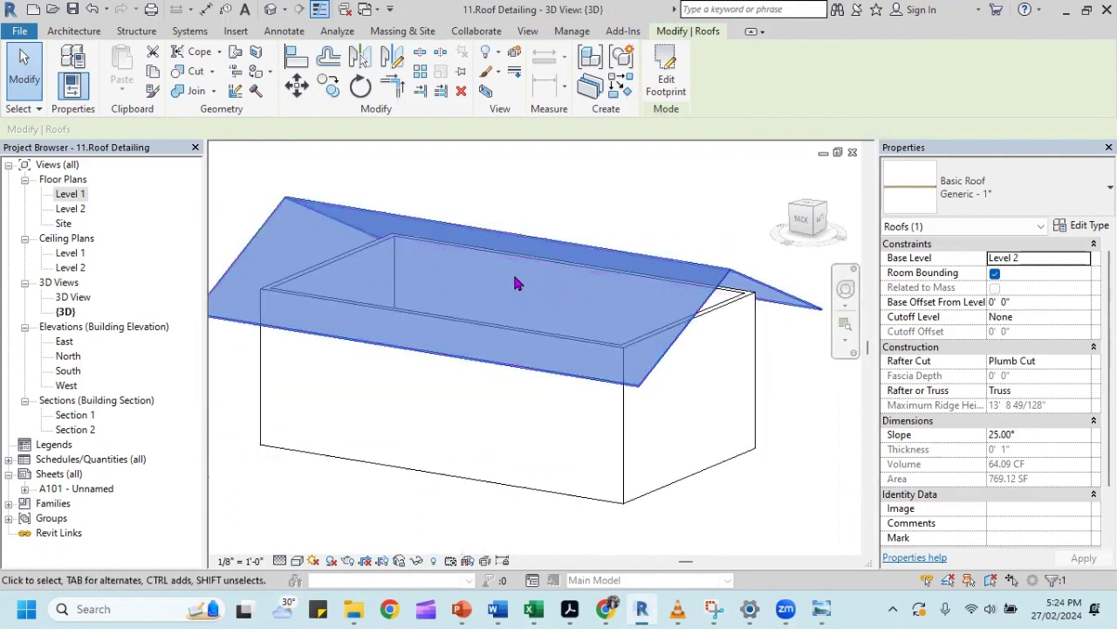
# Bring up the Massing & Site tools, deselect the gable roof, and recentre the building.
pyautogui.click(402, 32)
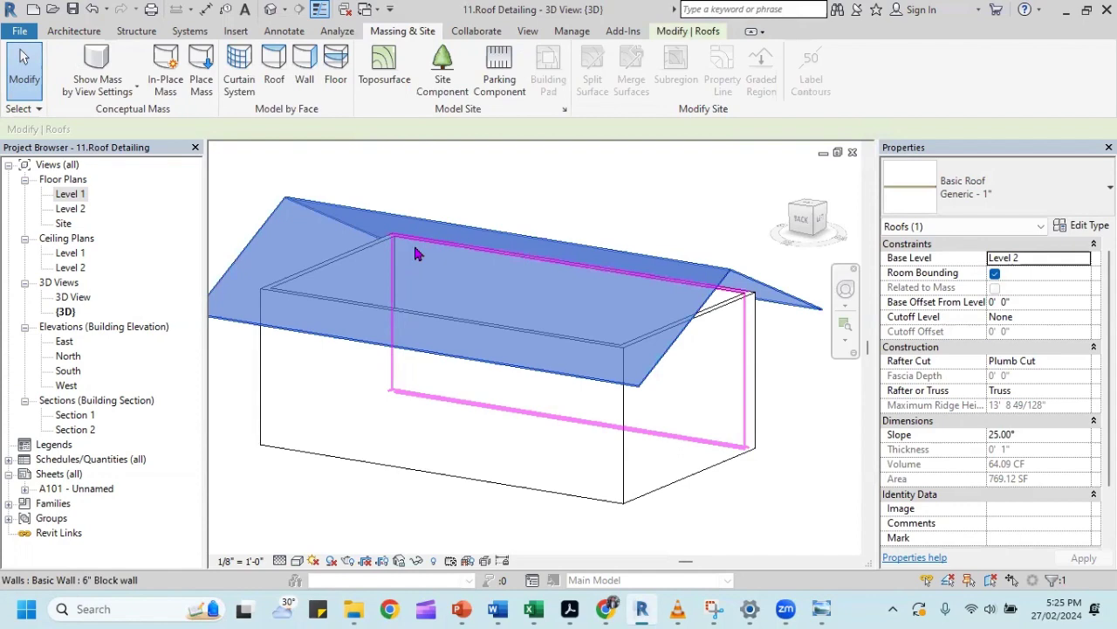
pyautogui.click(429, 194)
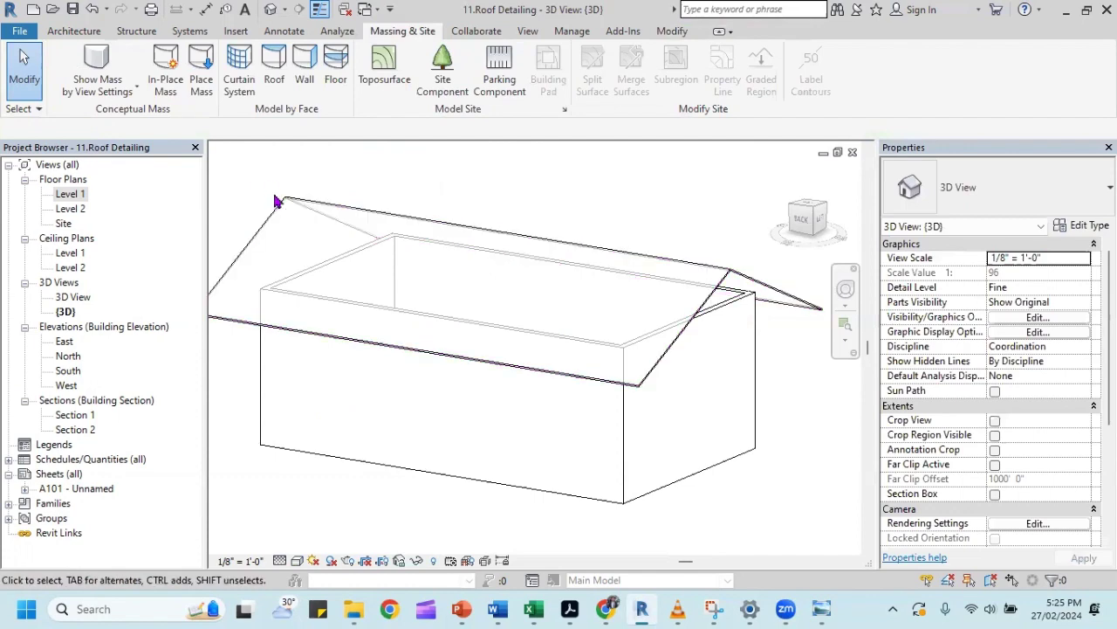
pyautogui.moveTo(275, 202); pyautogui.dragTo(349, 217, button='middle')
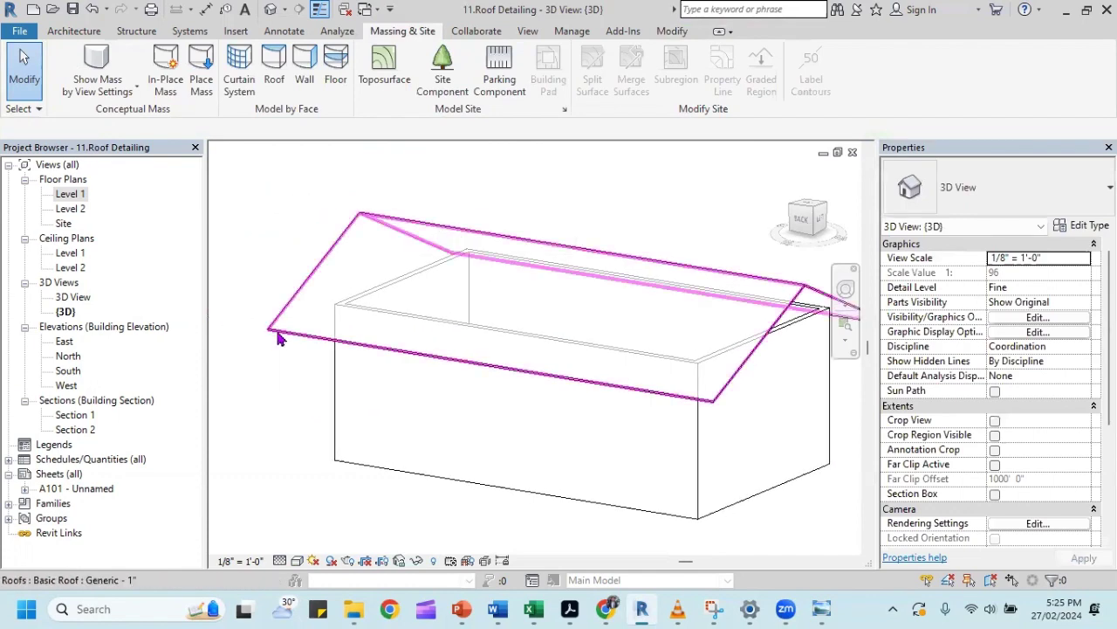
pyautogui.scroll(2, 414, 247)
pyautogui.scroll(-2, 419, 243)
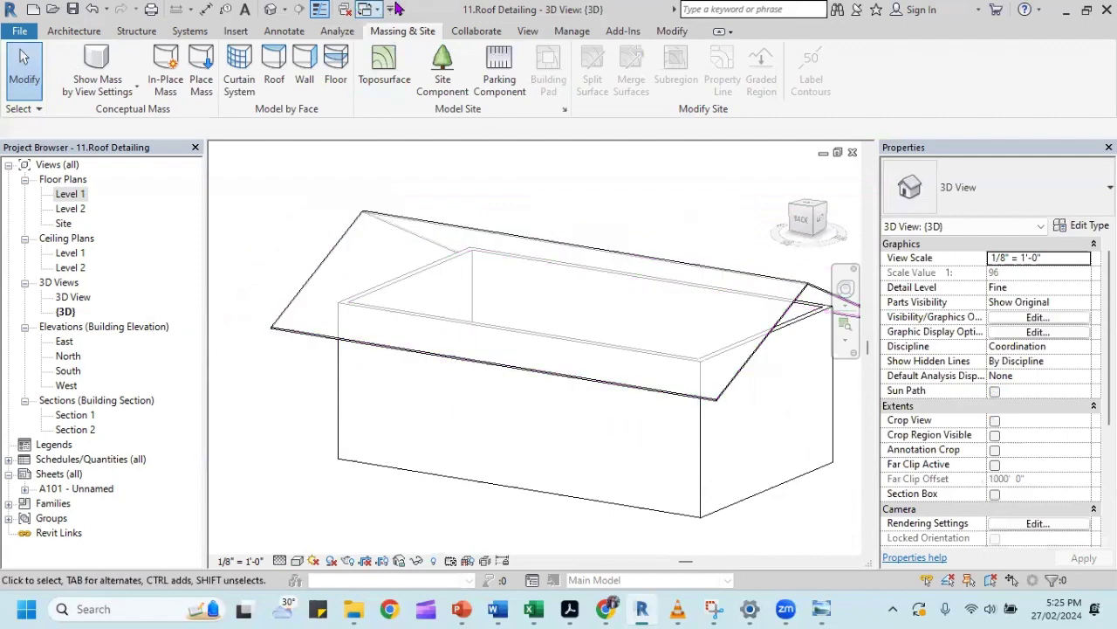
# Create an in-place mass named Mass 9, dismissing the Show Mass Enabled notice.
pyautogui.click(177, 84)
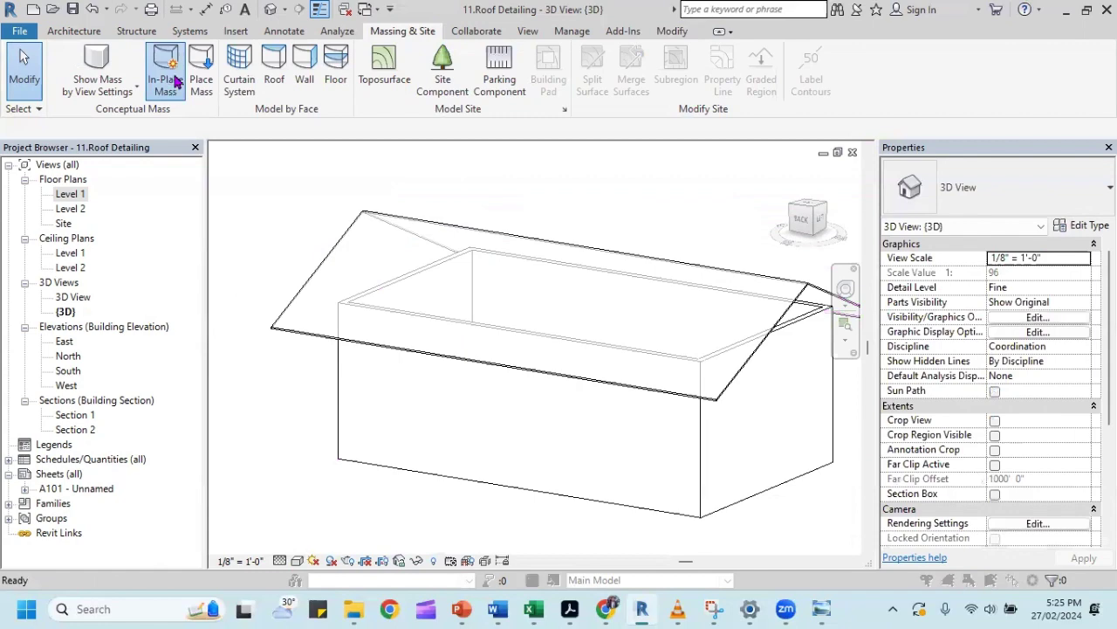
pyautogui.click(659, 361)
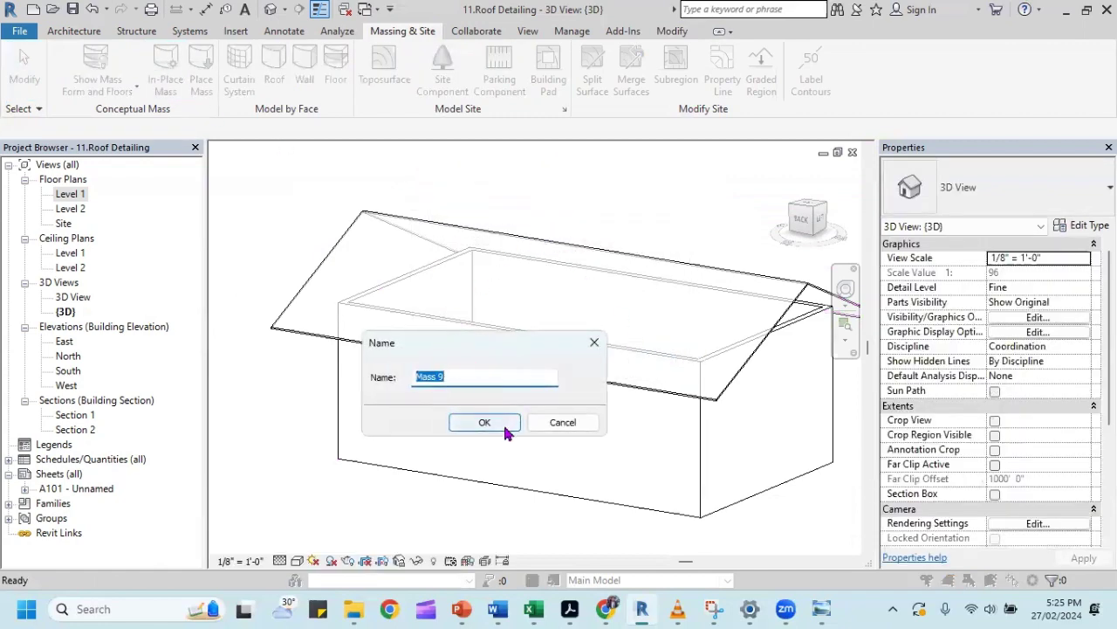
pyautogui.click(504, 424)
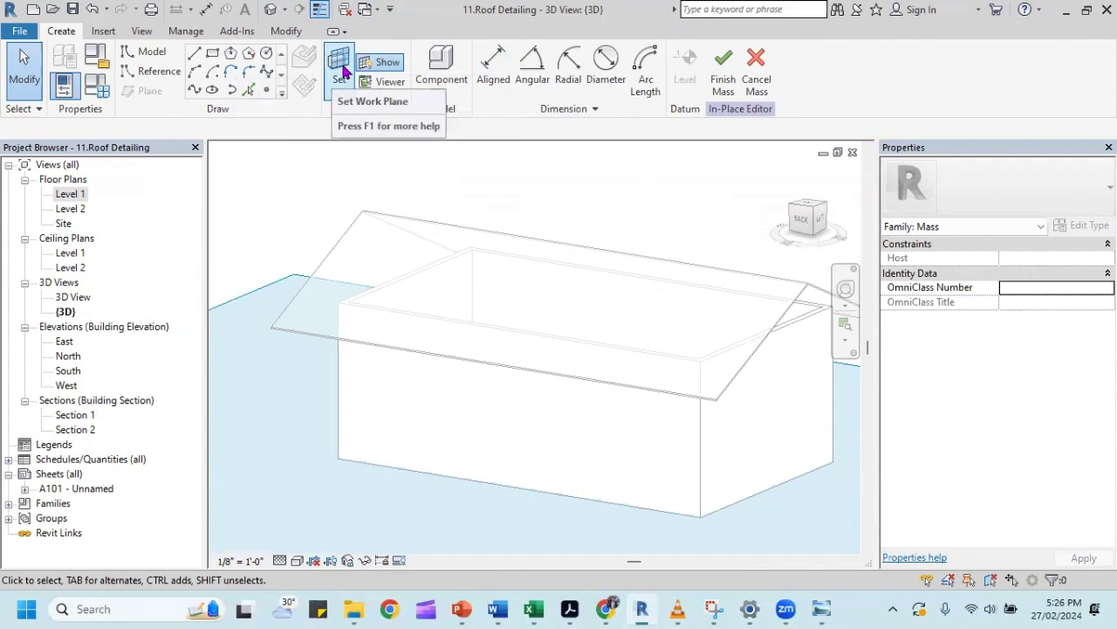
# Set Mass 9's work plane to the second building's sloped gable roof face.
pyautogui.click(345, 72)
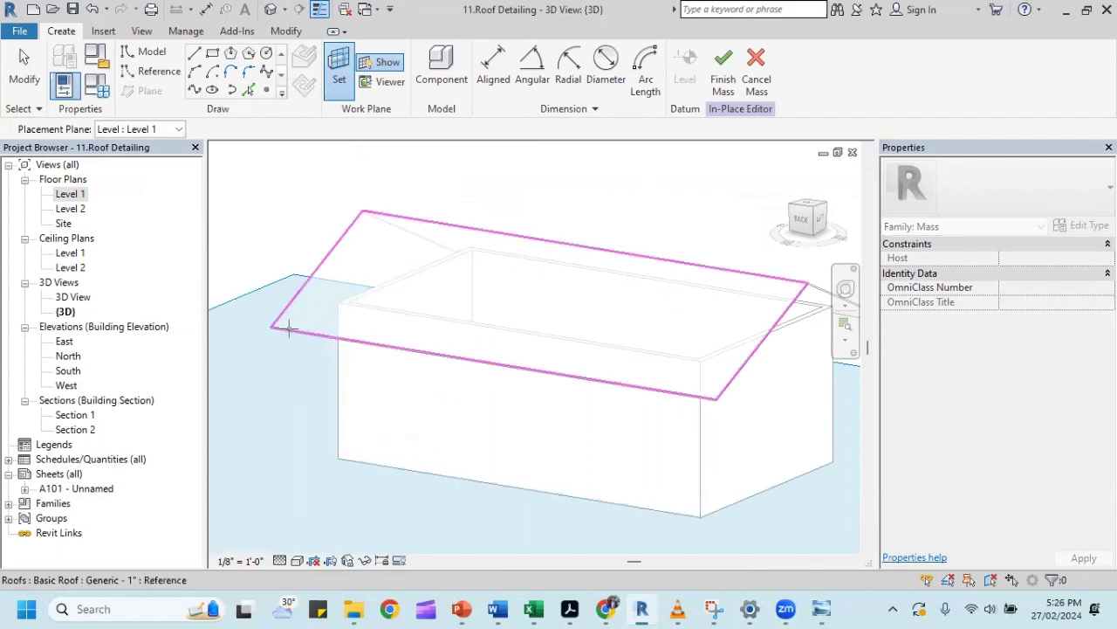
pyautogui.scroll(5, 313, 315)
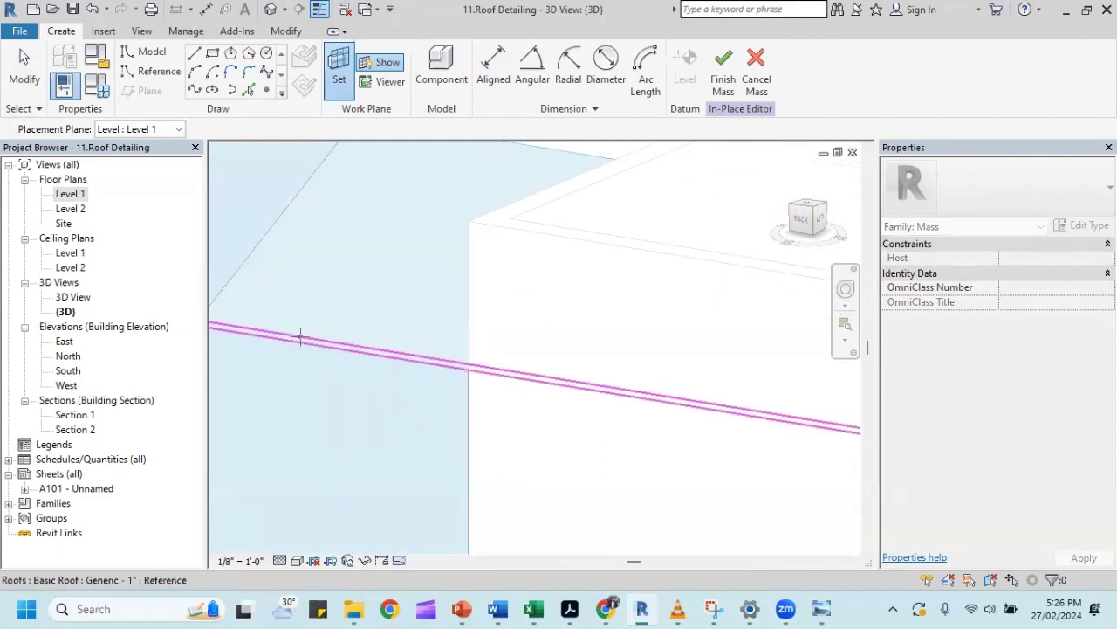
pyautogui.click(303, 339)
pyautogui.scroll(-1, 496, 299)
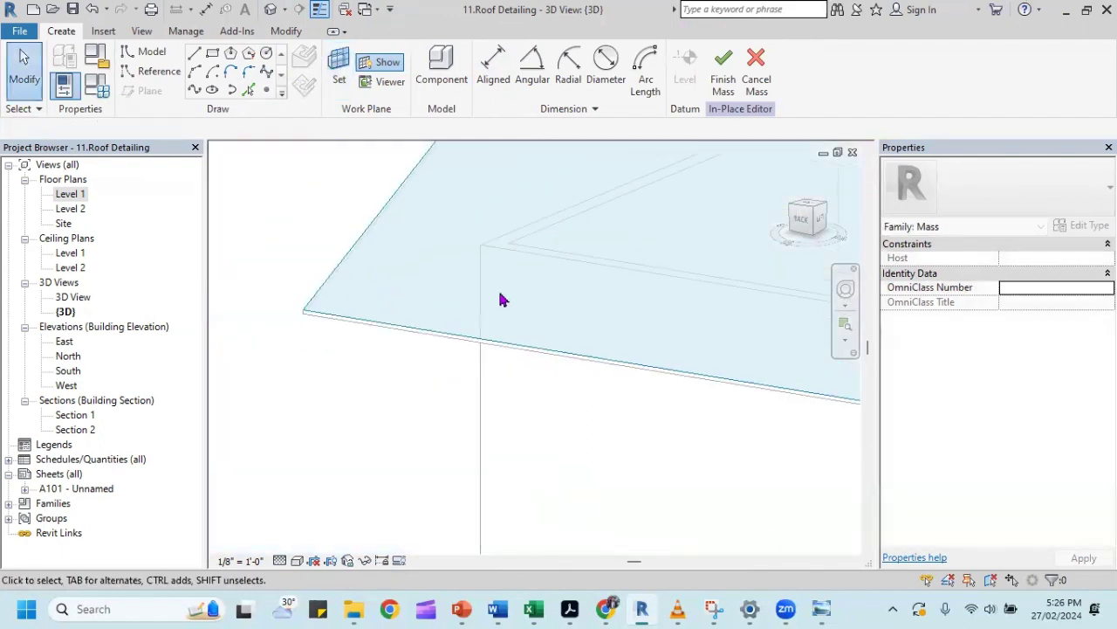
pyautogui.scroll(-1, 494, 291)
pyautogui.scroll(-1, 553, 282)
pyautogui.scroll(-1, 542, 239)
pyautogui.moveTo(541, 239)
pyautogui.mouseDown(button='middle')
pyautogui.moveTo(444, 240)
pyautogui.moveTo(384, 210)
pyautogui.mouseUp(button='middle')
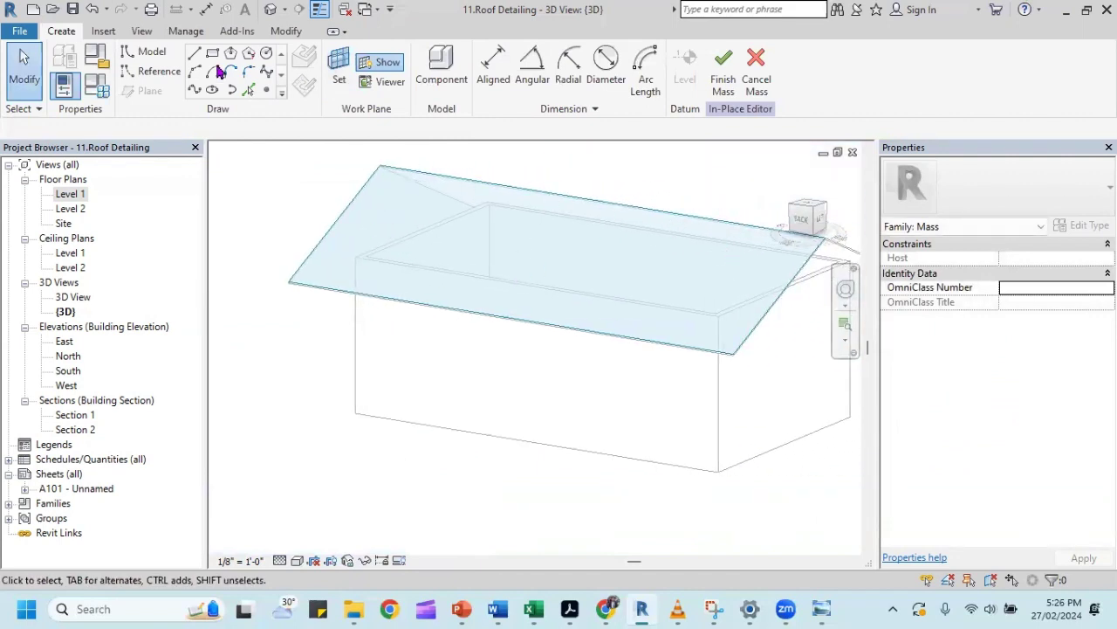
# Pick the left, front eave and right edges of the roof slope as mass lines.
pyautogui.click(149, 52)
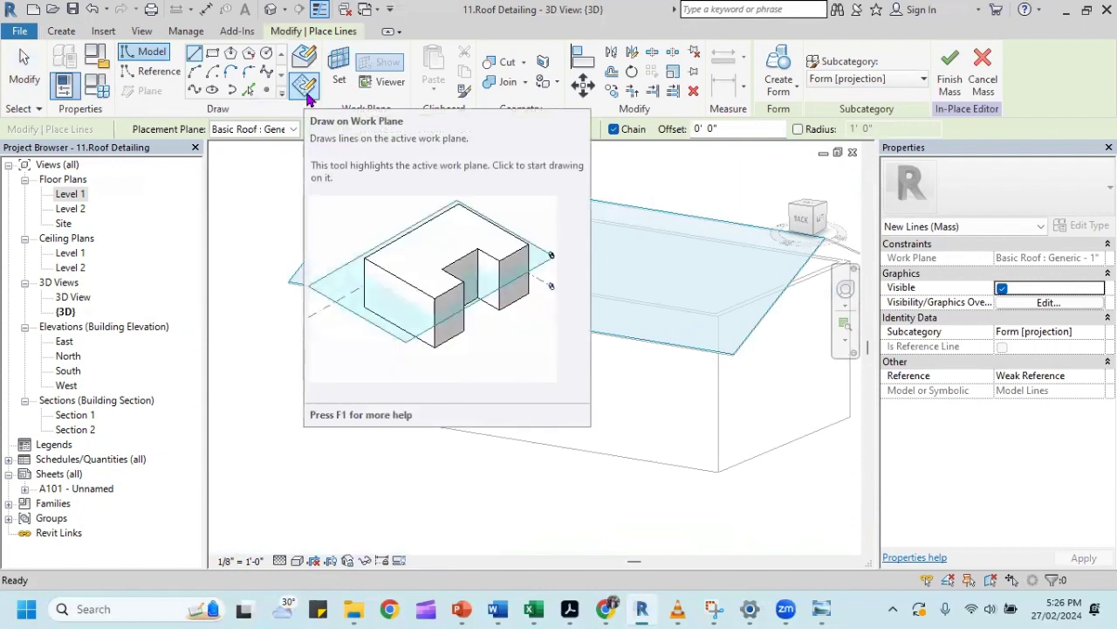
pyautogui.click(308, 95)
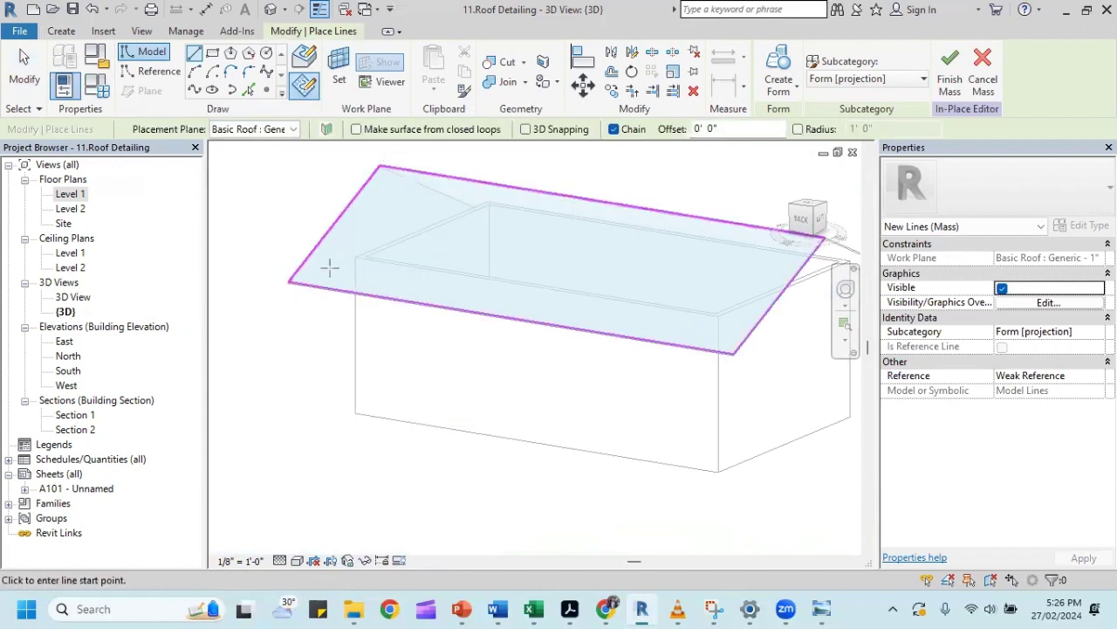
pyautogui.click(248, 90)
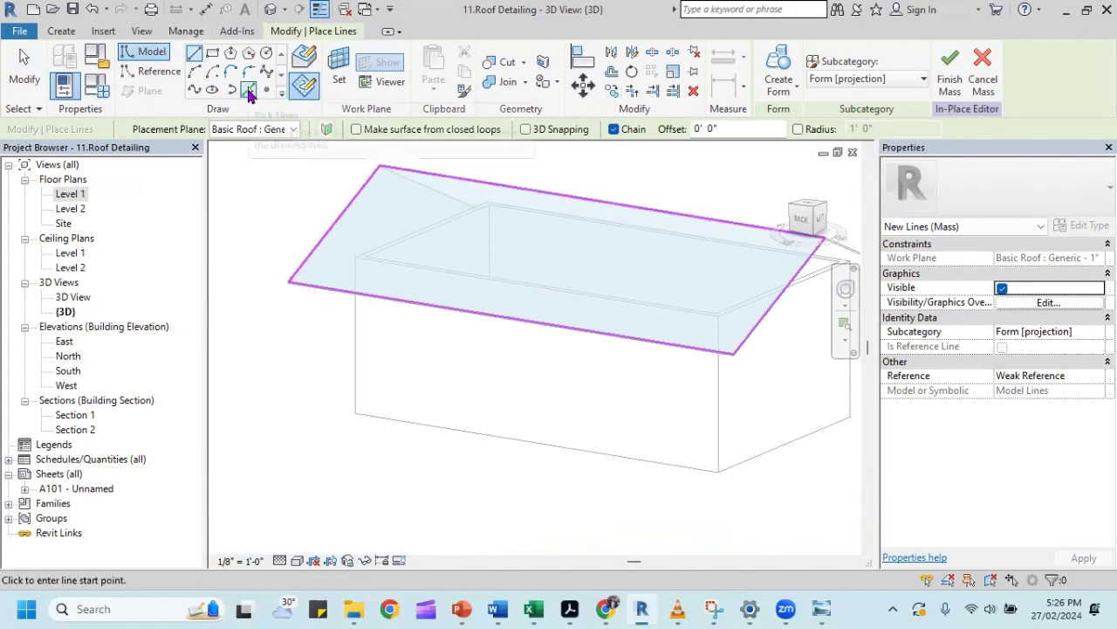
pyautogui.click(347, 206)
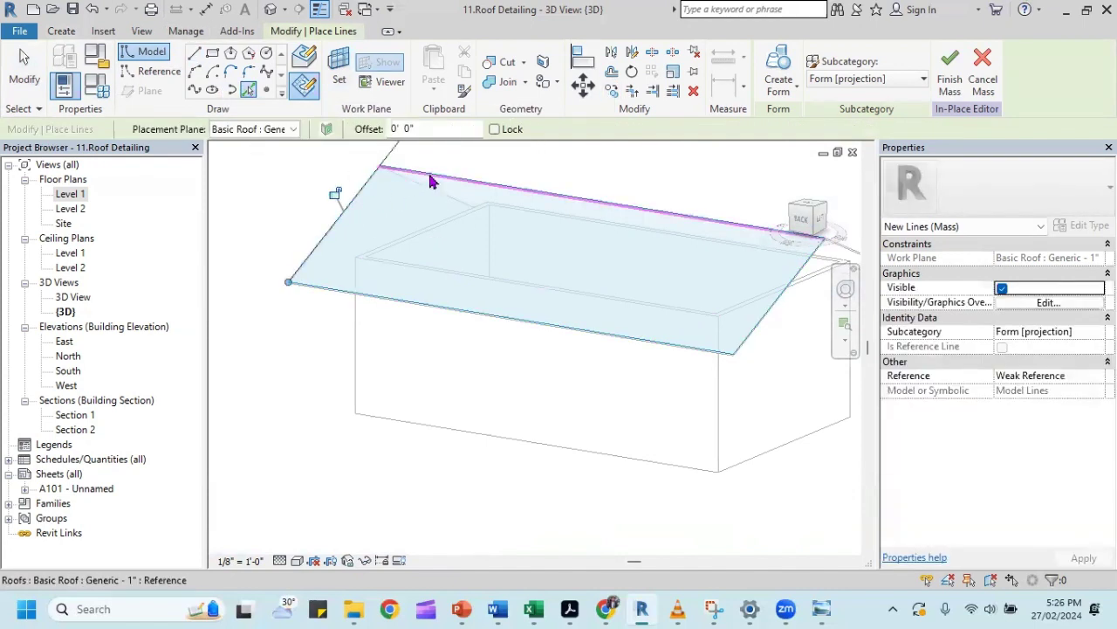
pyautogui.click(392, 297)
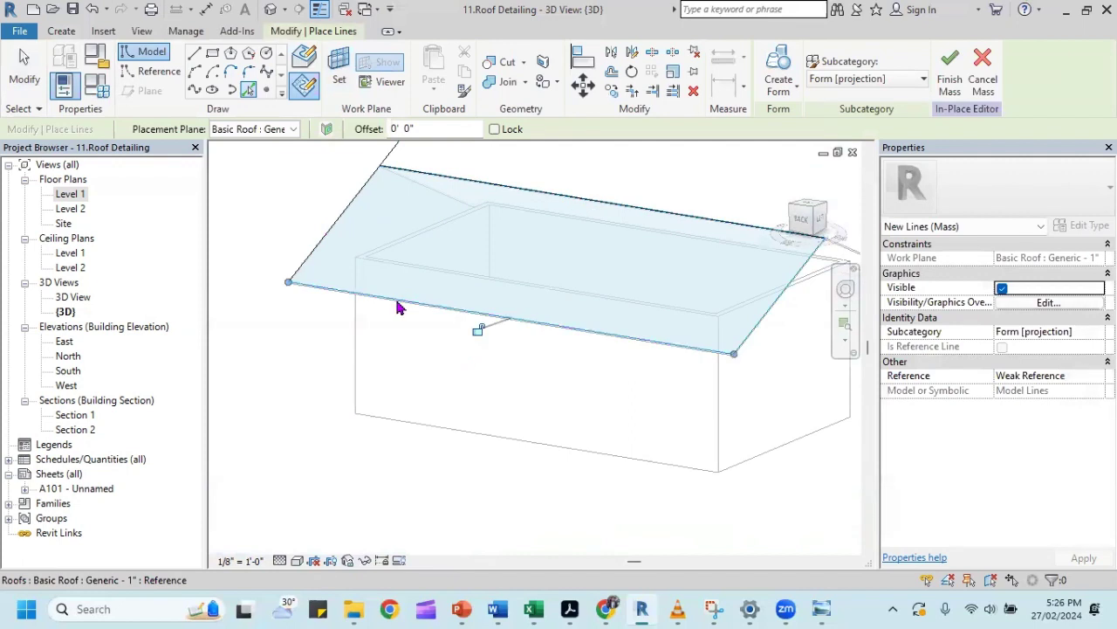
pyautogui.click(763, 316)
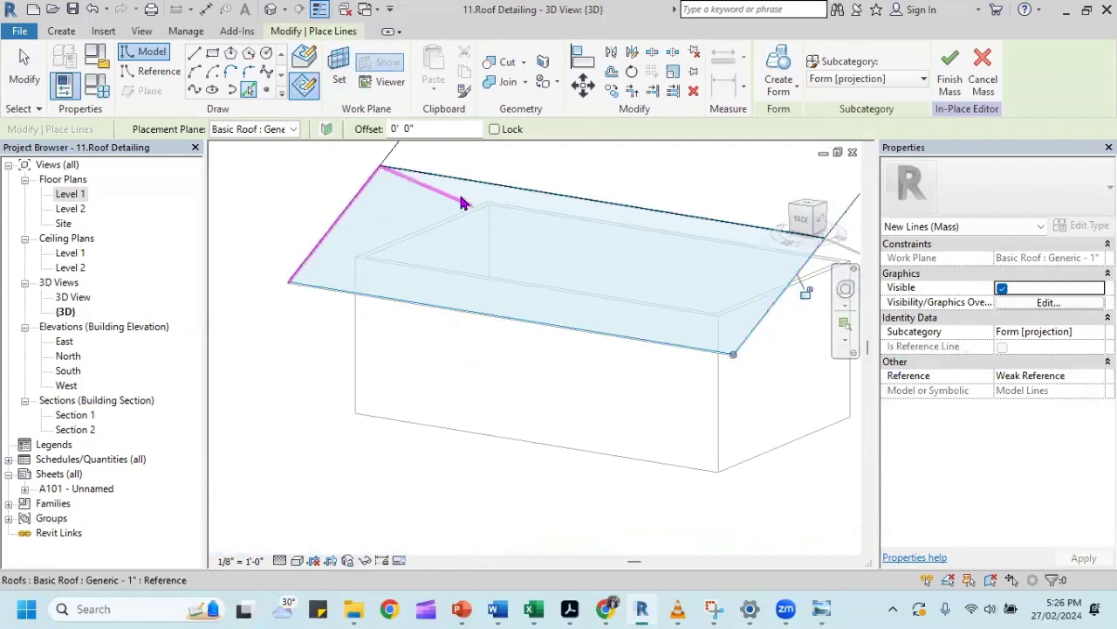
pyautogui.keyDown('shift'); pyautogui.moveTo(541, 174); pyautogui.dragTo(464, 165, button='middle'); pyautogui.keyUp('shift')
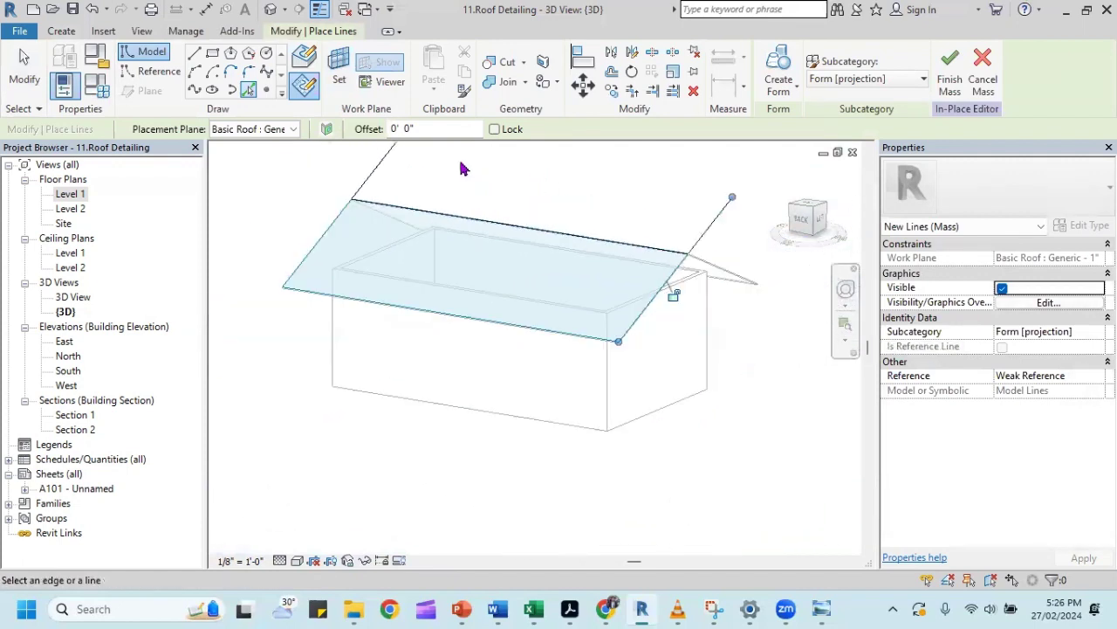
# Trim the lines into corners to close the four-line loop, then select all four.
pyautogui.click(632, 90)
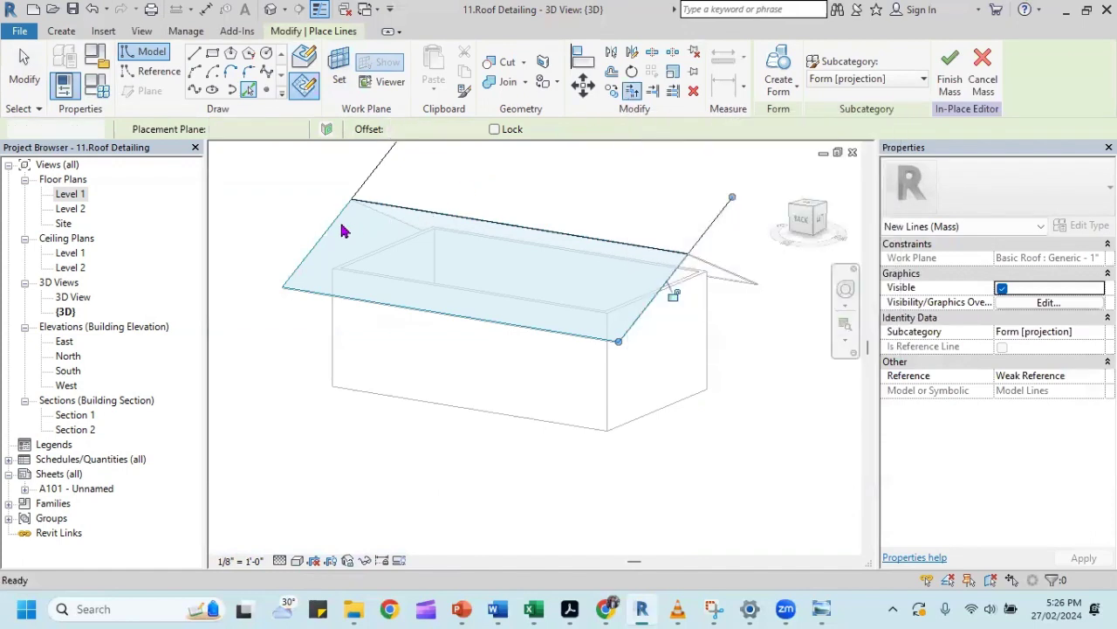
pyautogui.click(398, 215)
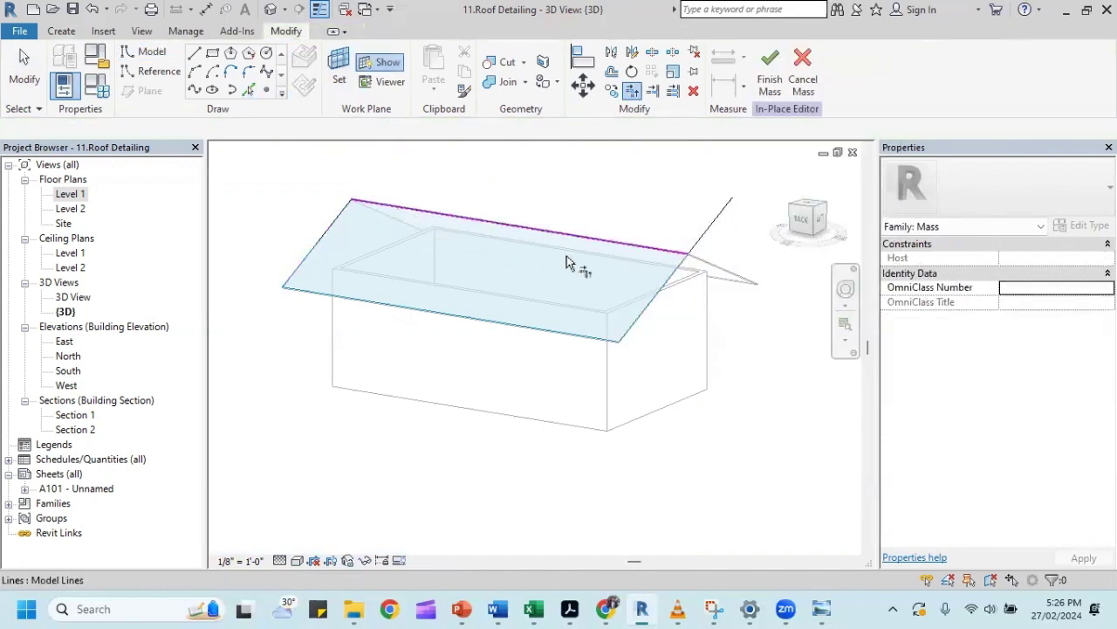
pyautogui.click(646, 255)
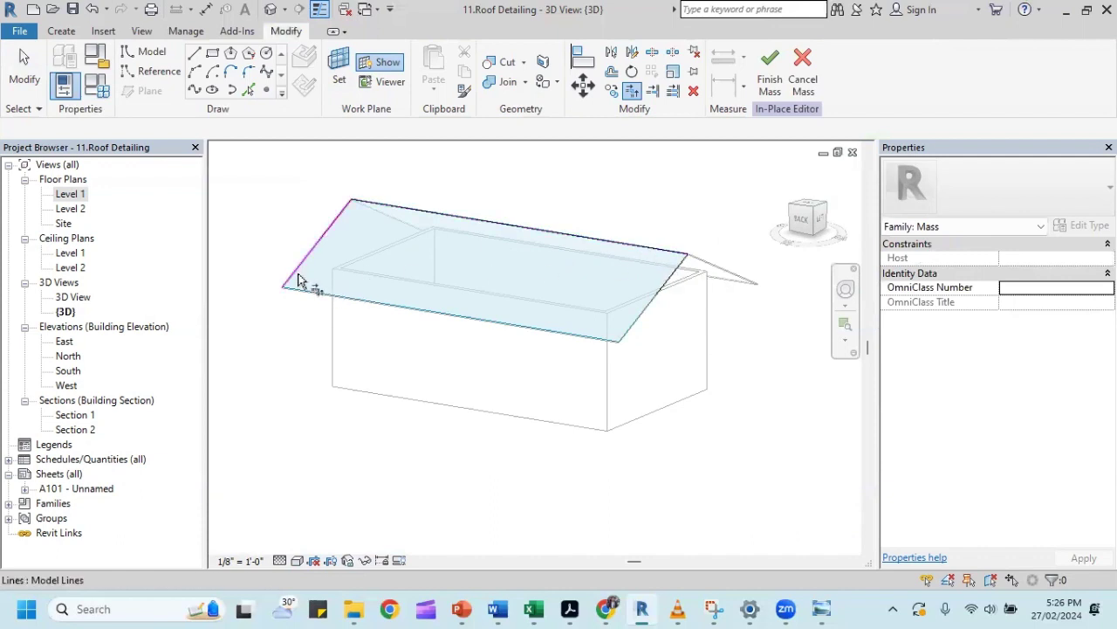
pyautogui.click(307, 298)
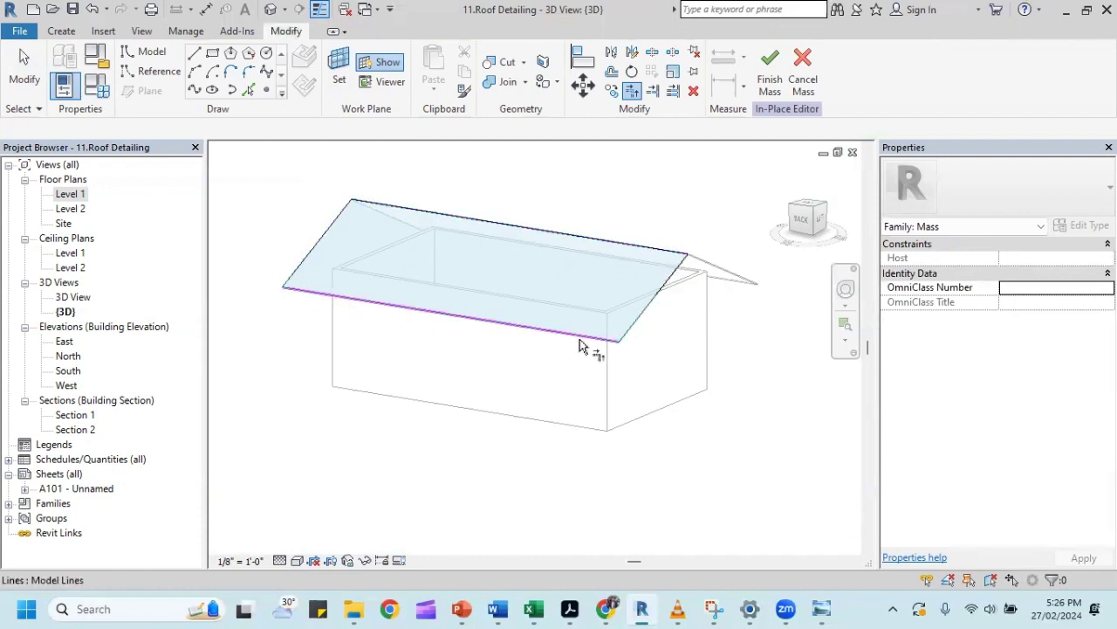
pyautogui.click(632, 328)
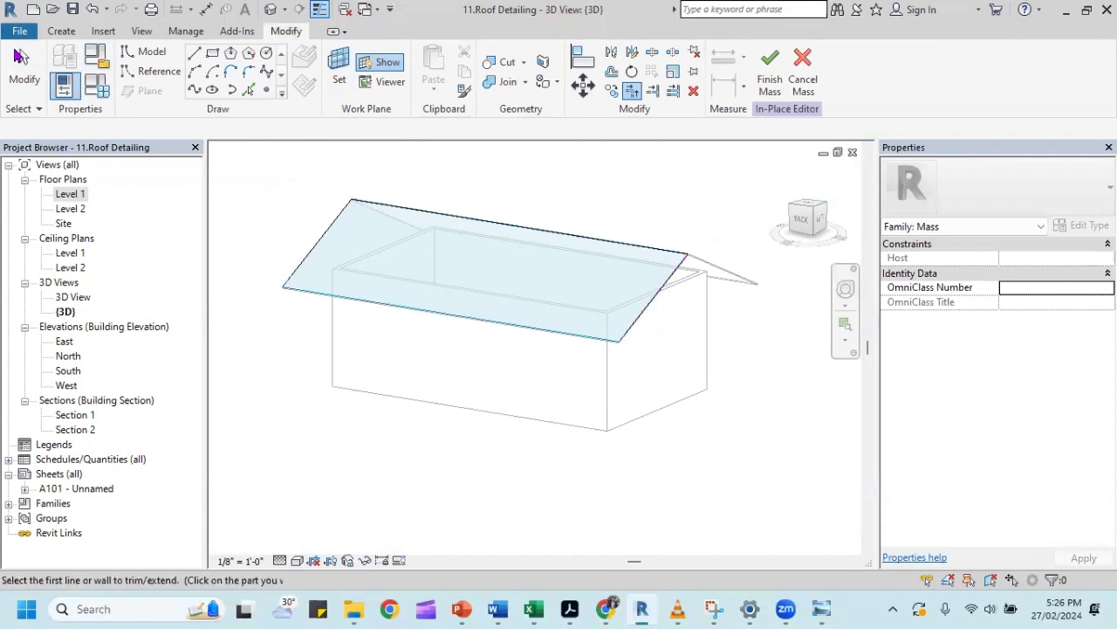
pyautogui.press('Escape')
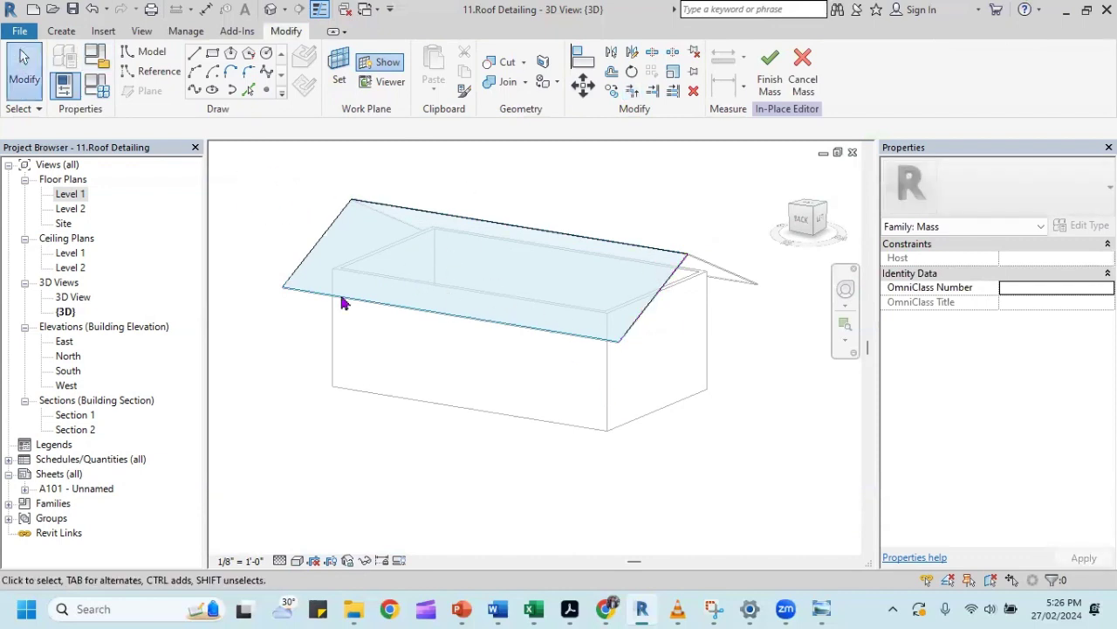
pyautogui.moveTo(736, 421)
pyautogui.mouseDown()
pyautogui.moveTo(267, 184)
pyautogui.moveTo(326, 195)
pyautogui.mouseUp()
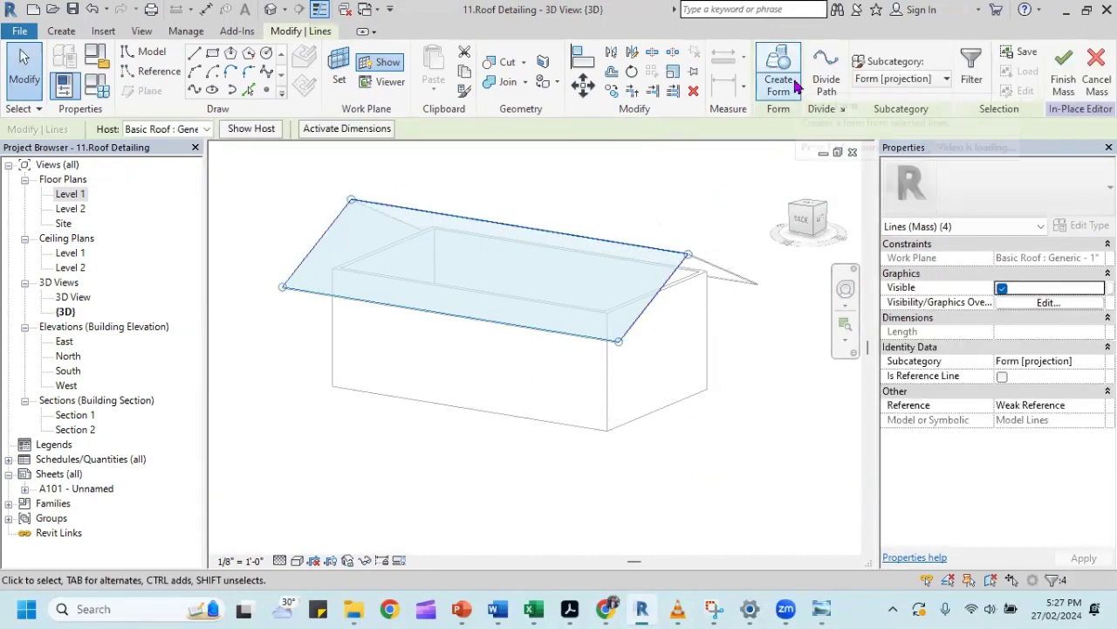
# Extrude the roof outline into a 1mm solid form, finish Mass 9, and select it.
pyautogui.click(793, 91)
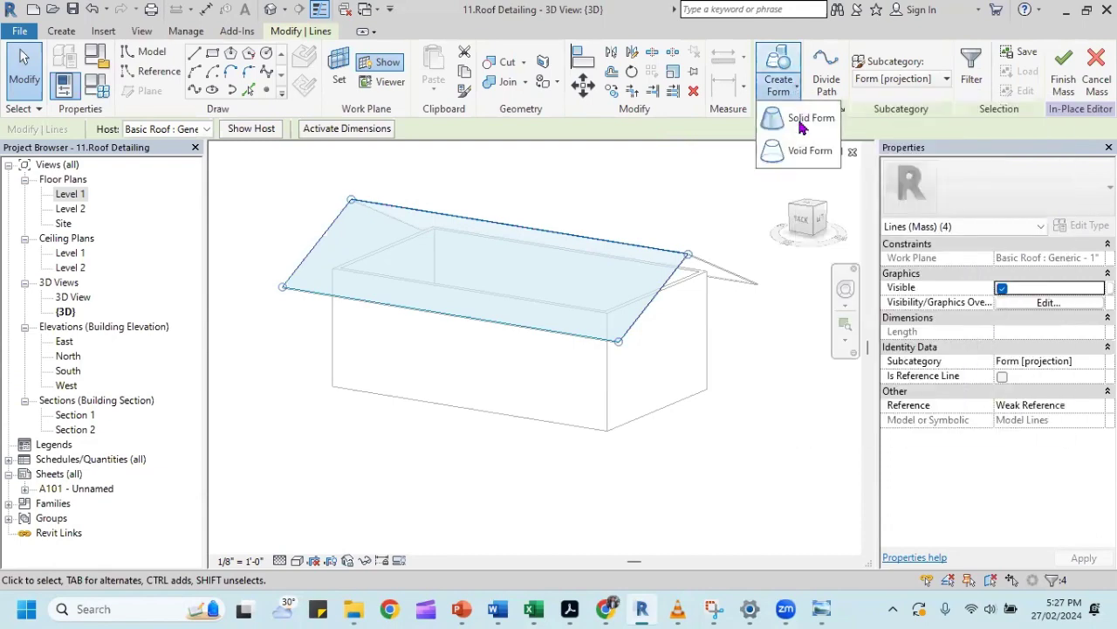
pyautogui.click(799, 122)
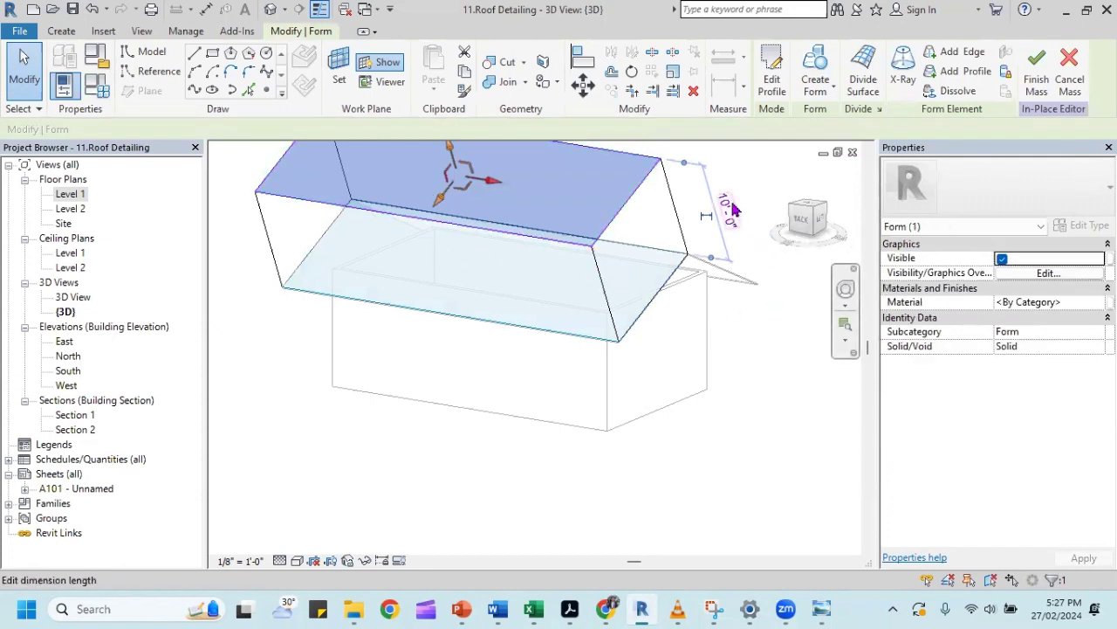
pyautogui.click(729, 208)
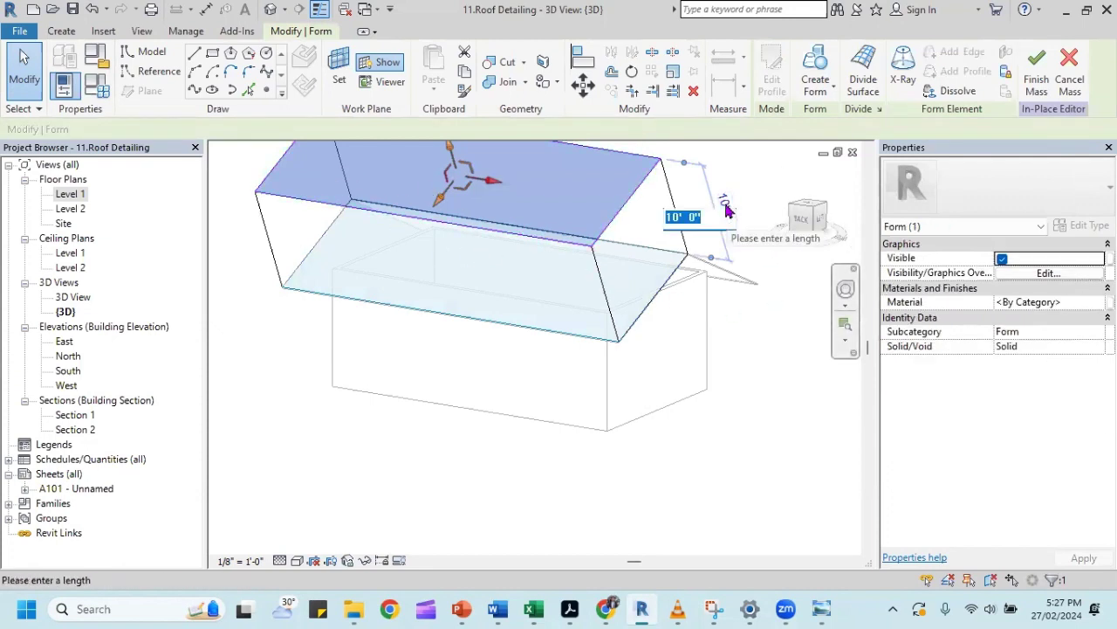
pyautogui.write('1')
pyautogui.write('mm')
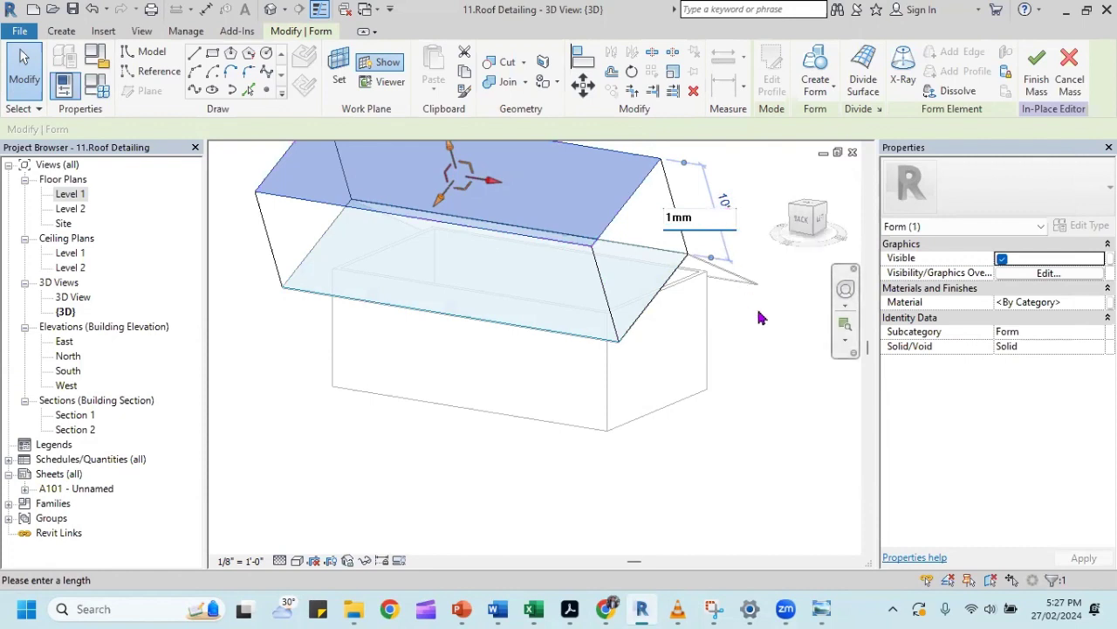
pyautogui.press('Return')
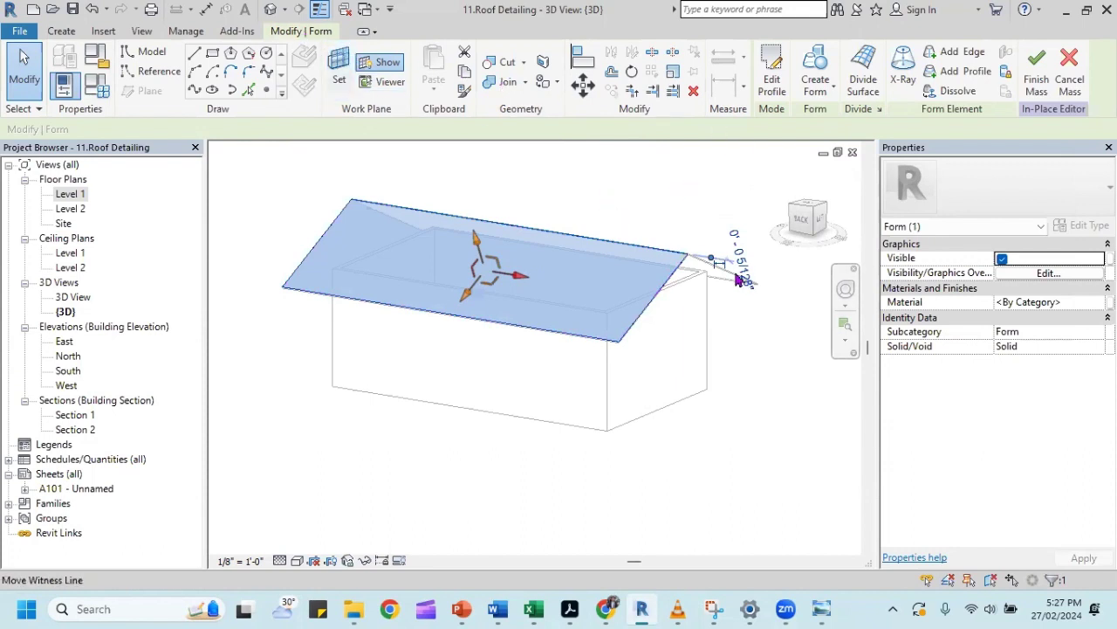
pyautogui.click(1036, 74)
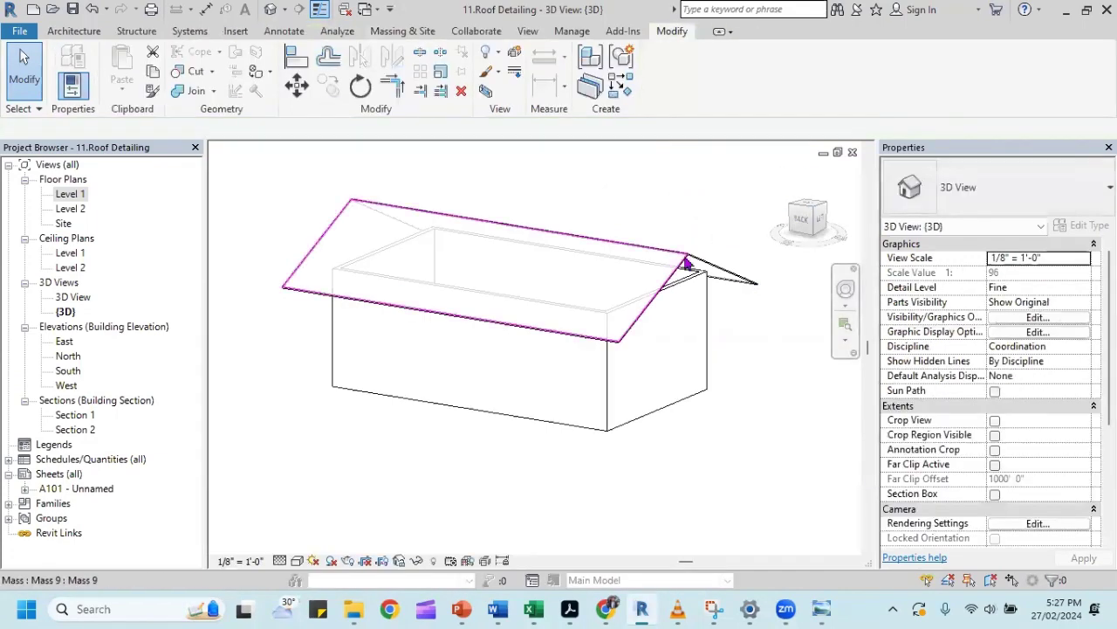
pyautogui.click(680, 268)
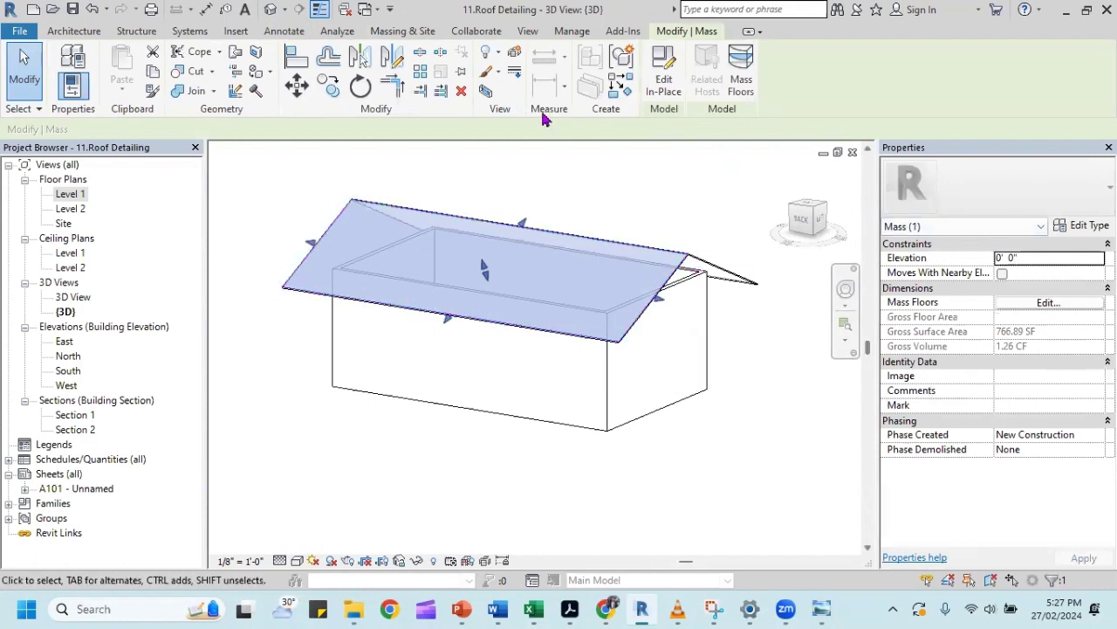
# Place a roof on Mass 9's sloped top face and open its Generic - 1" type properties.
pyautogui.click(419, 33)
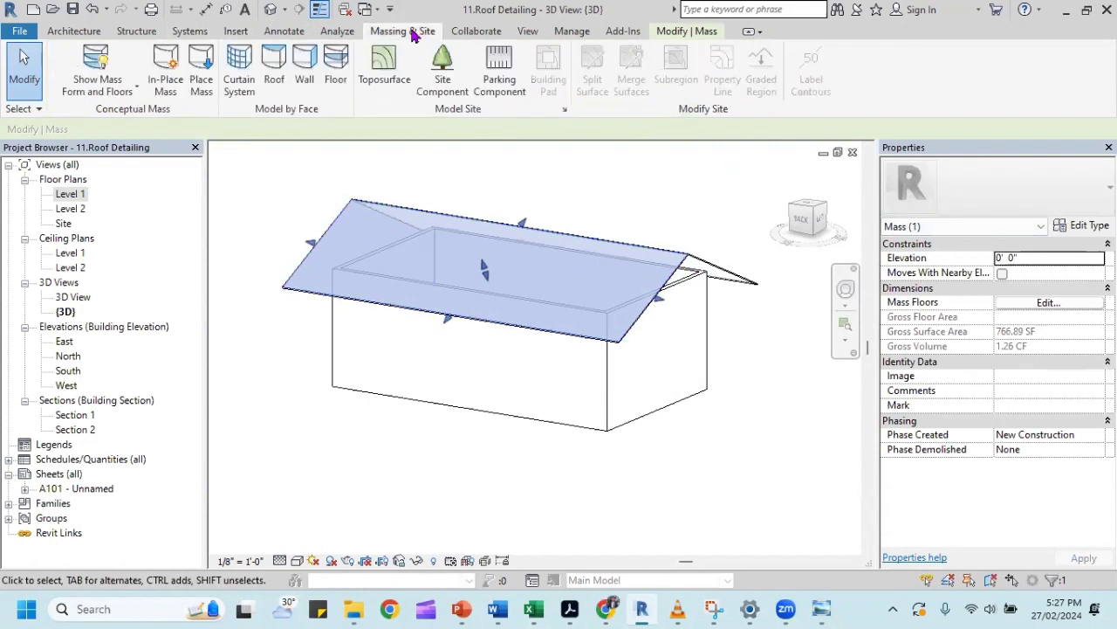
pyautogui.click(274, 73)
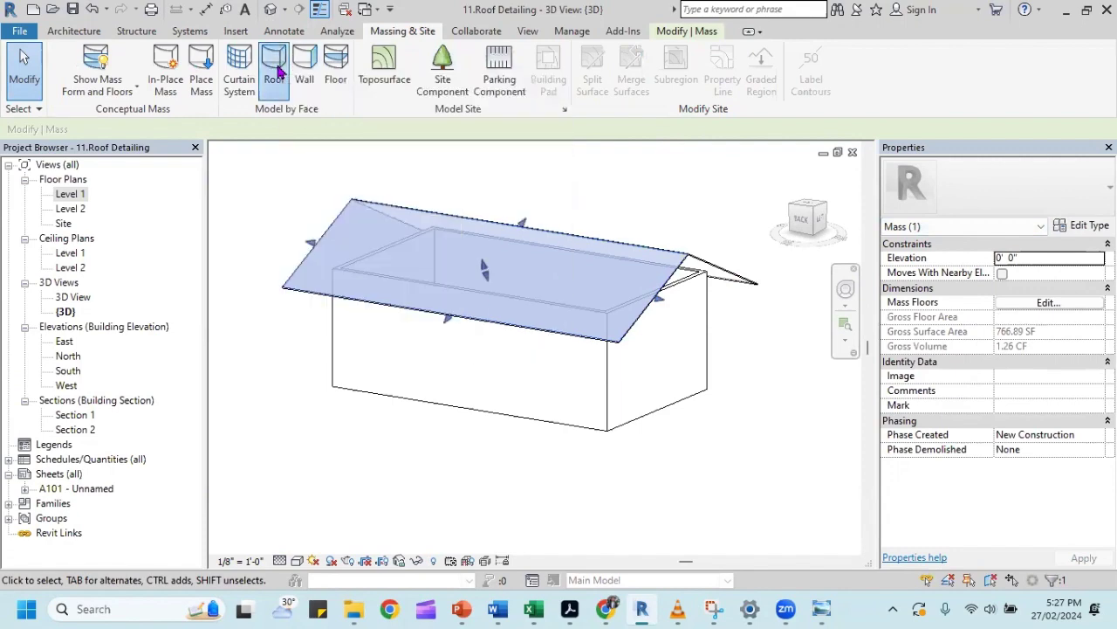
pyautogui.click(541, 240)
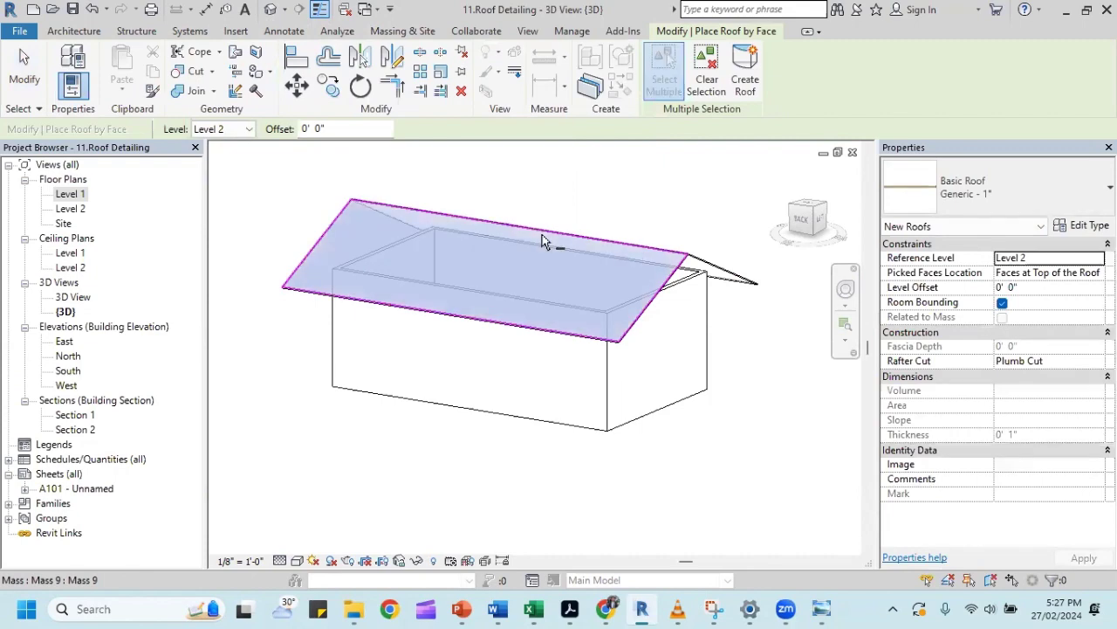
pyautogui.click(747, 77)
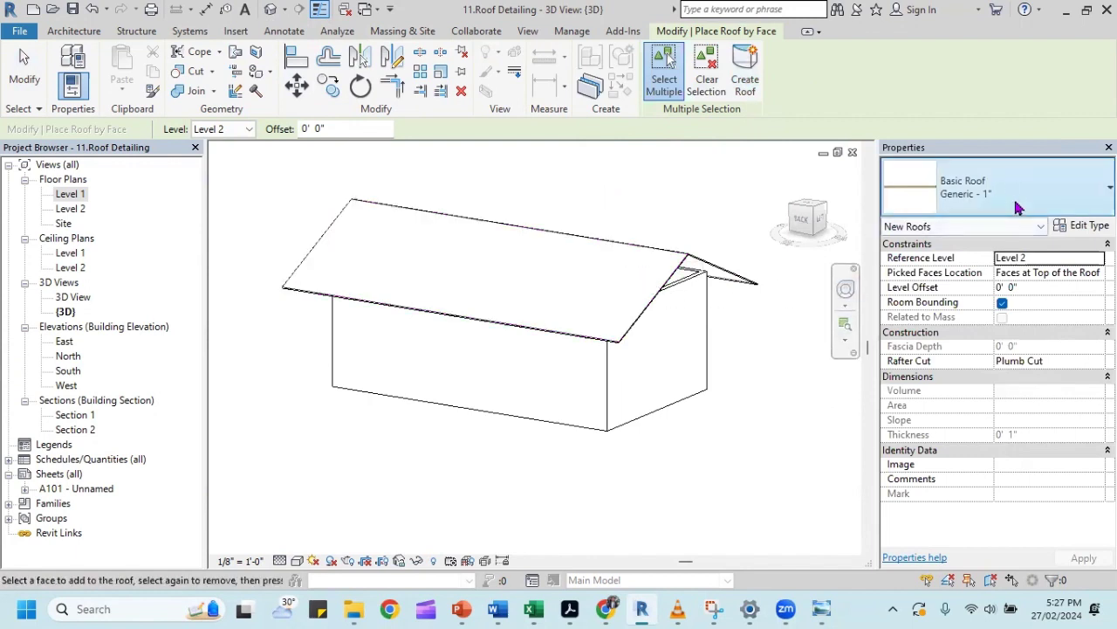
pyautogui.click(1083, 227)
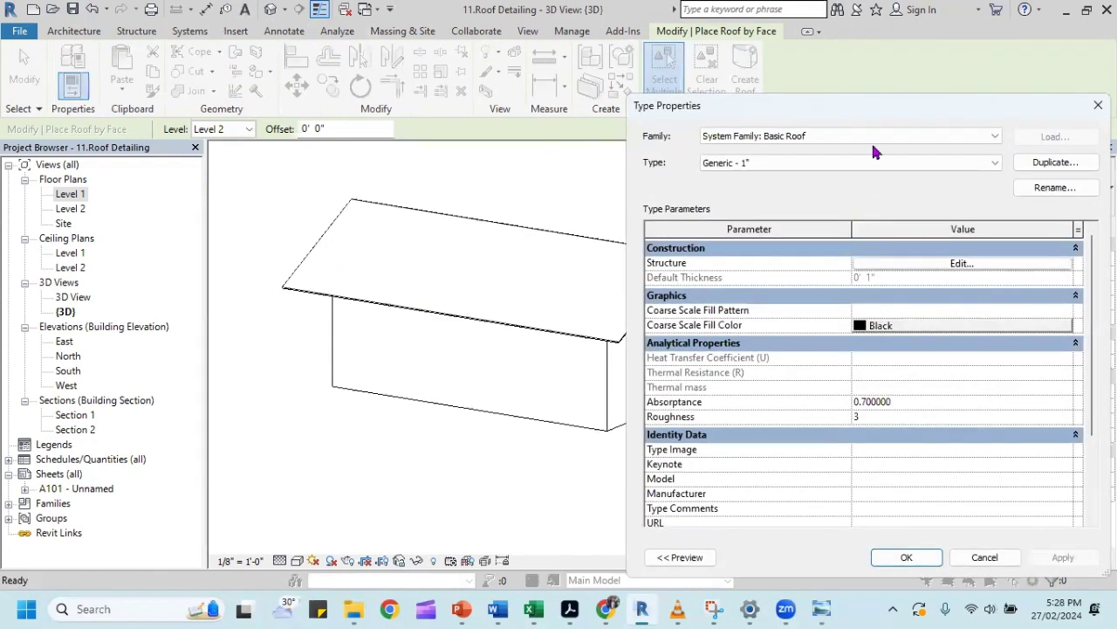
# Set the Generic - 1" roof type's structure layer material to Roof Tile 10 and apply.
pyautogui.click(992, 266)
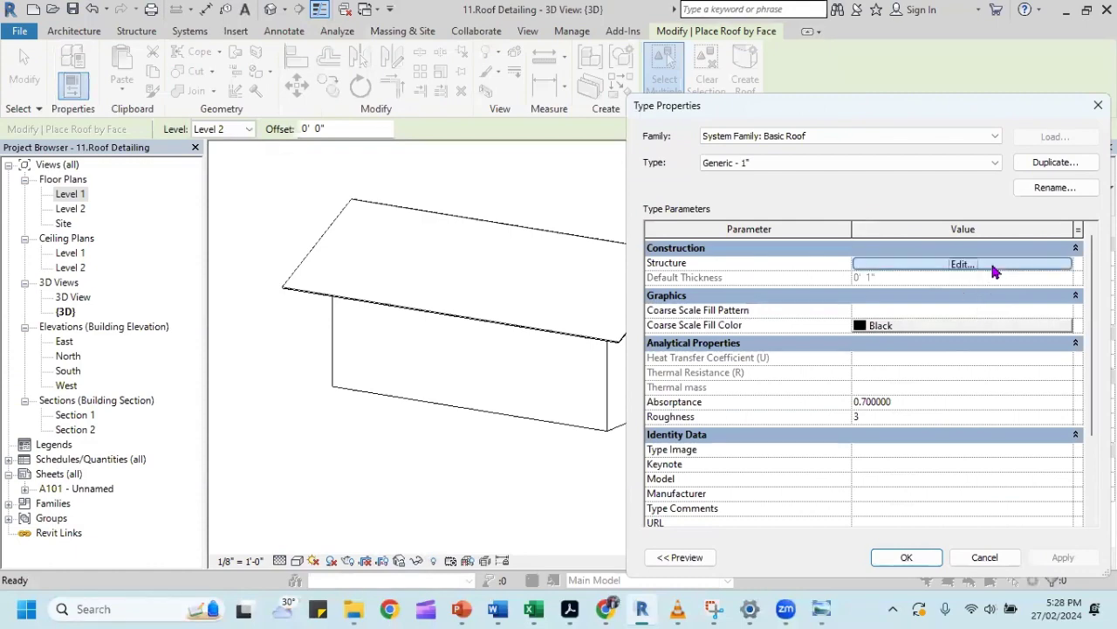
pyautogui.click(849, 264)
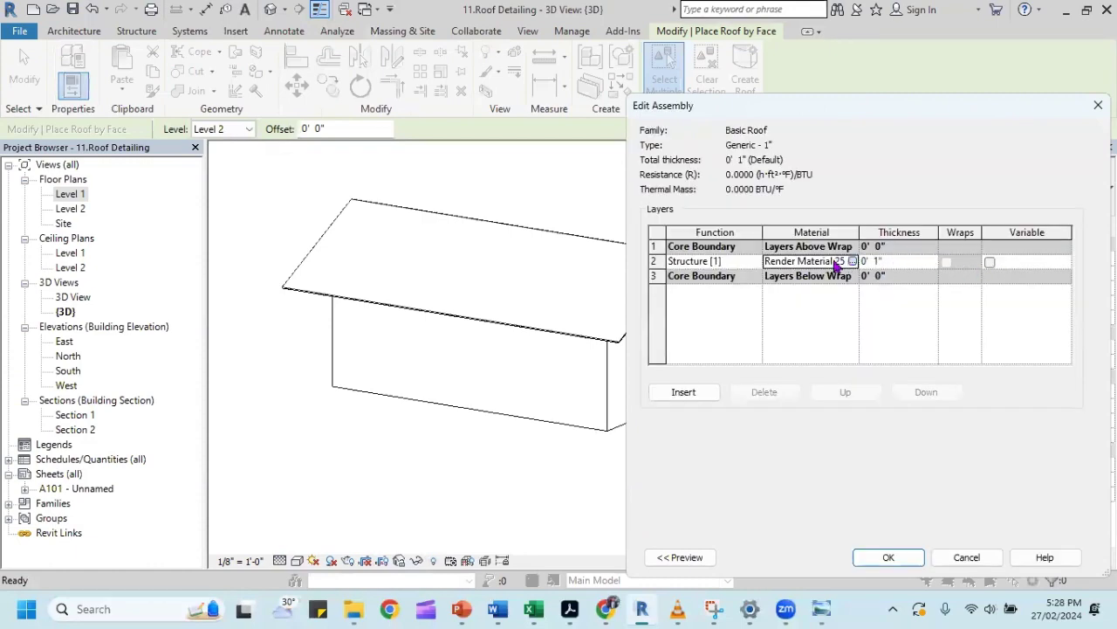
pyautogui.click(855, 262)
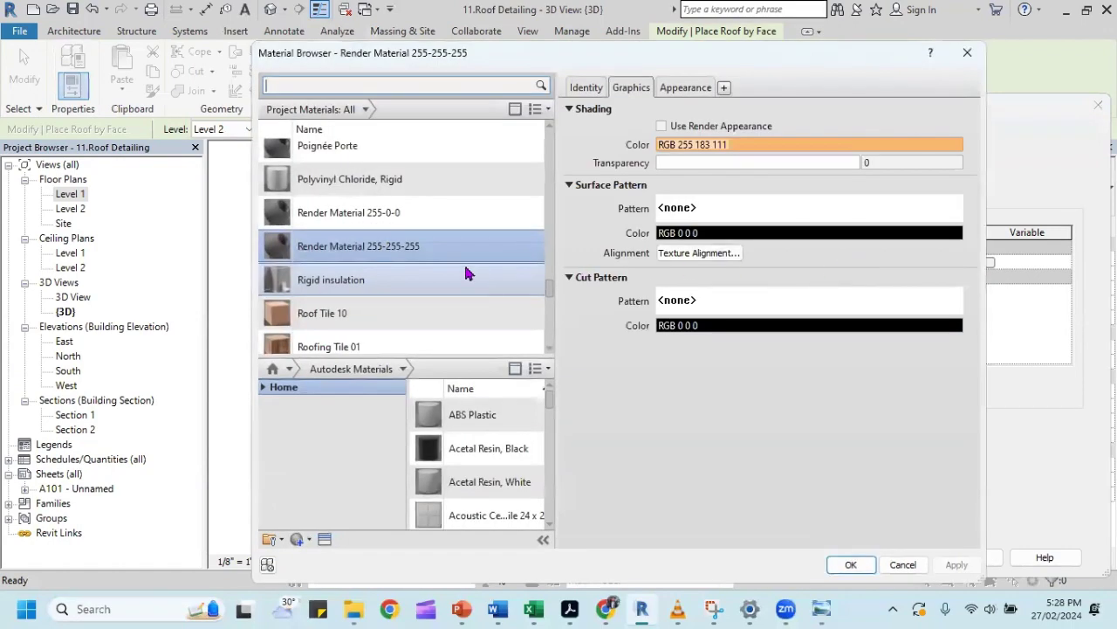
pyautogui.scroll(-1, 384, 314)
pyautogui.doubleClick(359, 310)
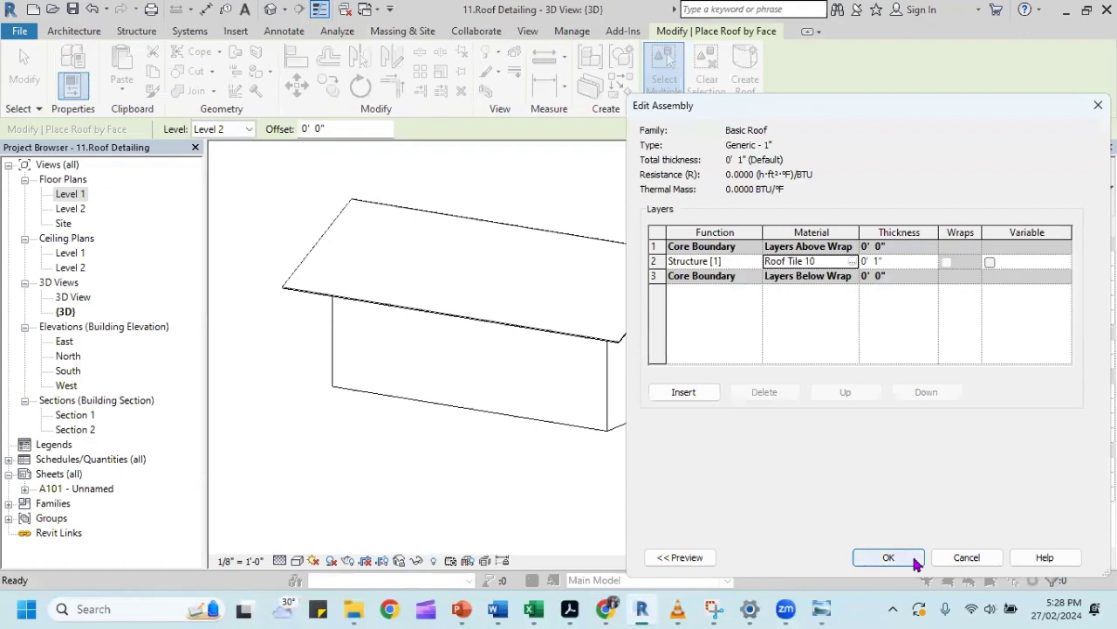
pyautogui.click(914, 563)
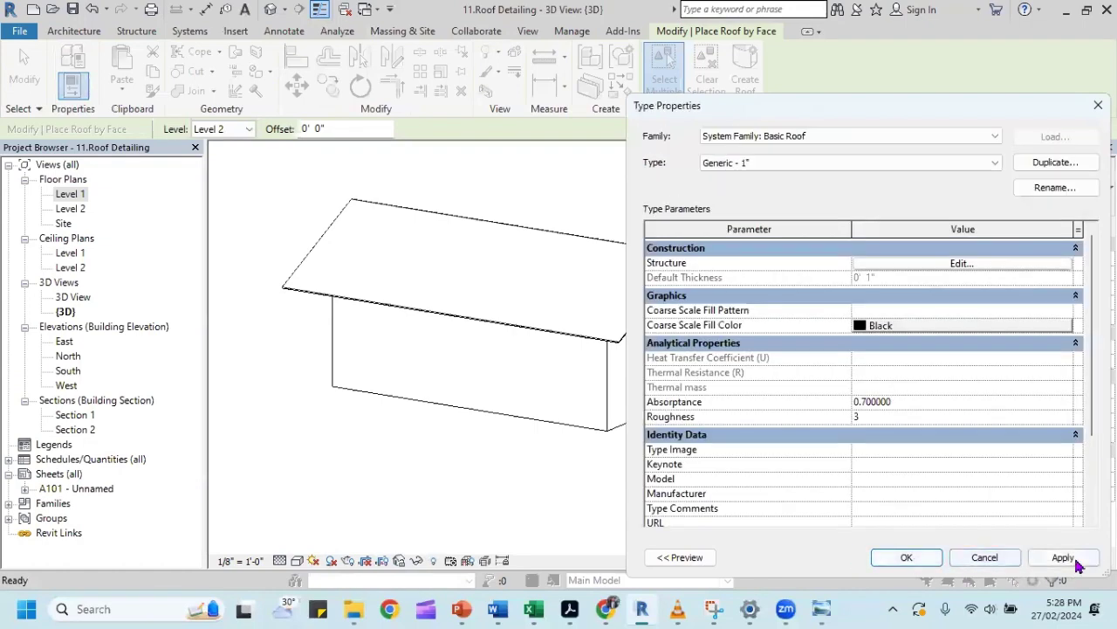
pyautogui.click(1062, 558)
pyautogui.click(921, 563)
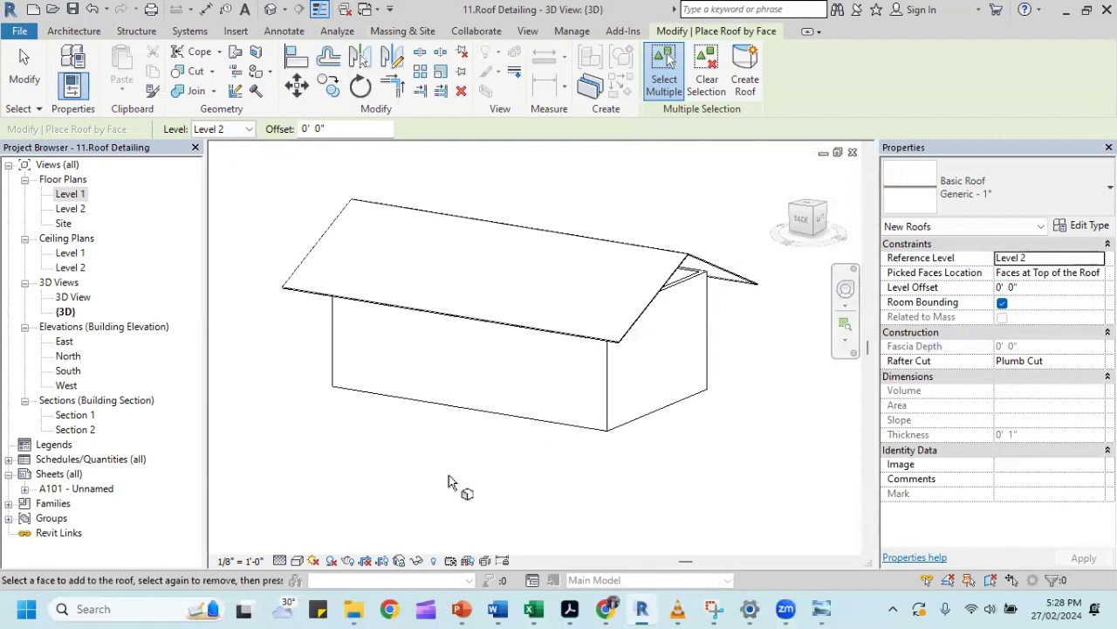
# End roof-by-face placement, switch the view to Realistic, and select the footprint roof to inspect.
pyautogui.press('Escape')
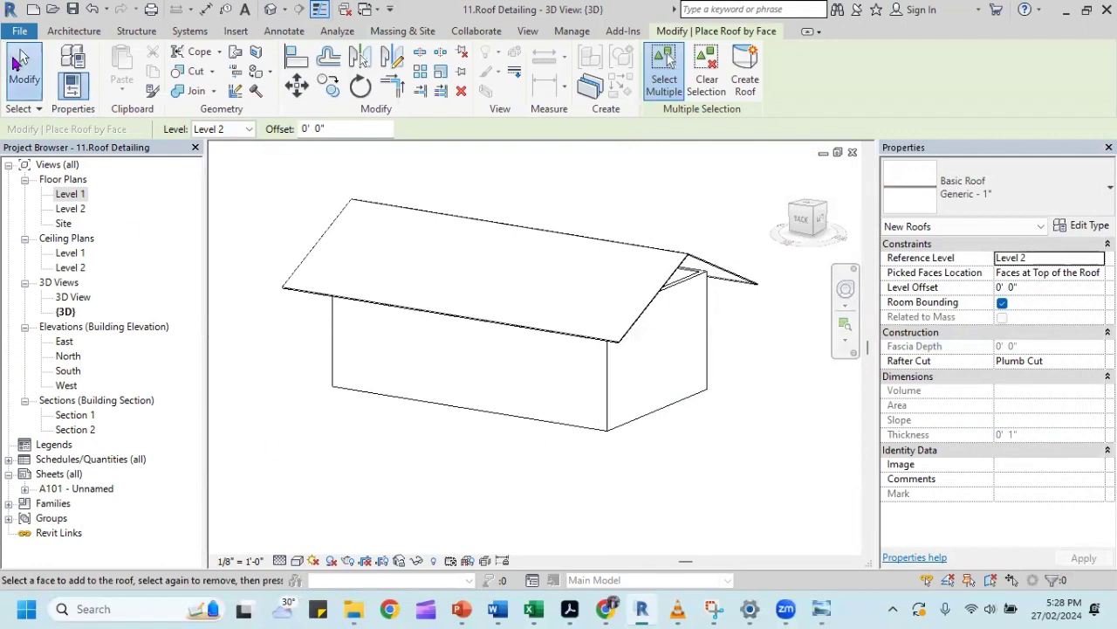
pyautogui.press('Escape')
pyautogui.click(296, 560)
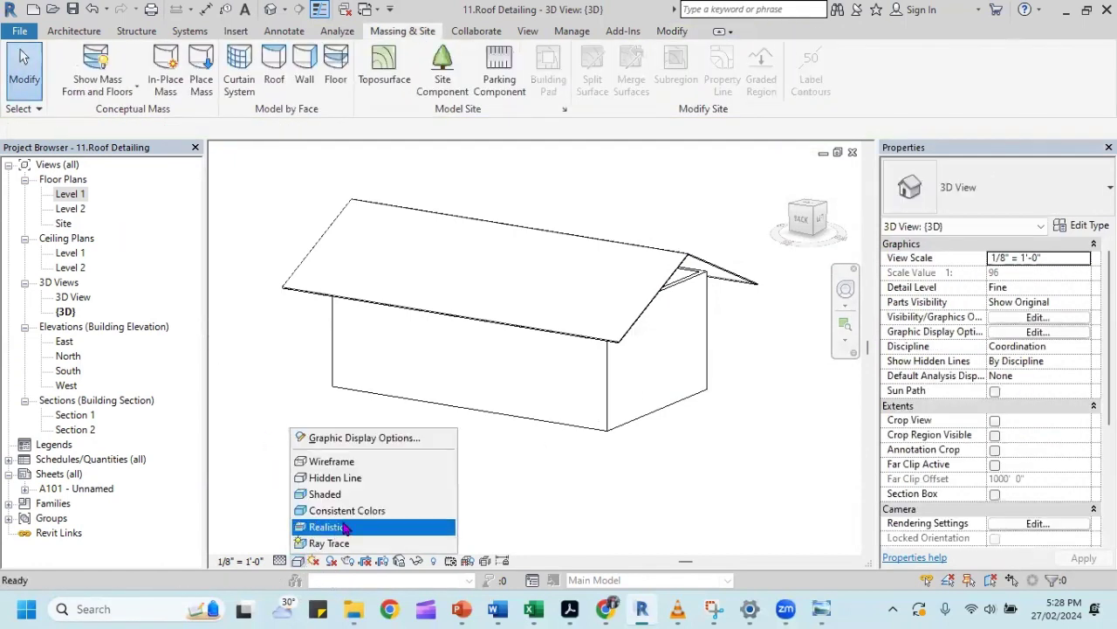
pyautogui.click(356, 529)
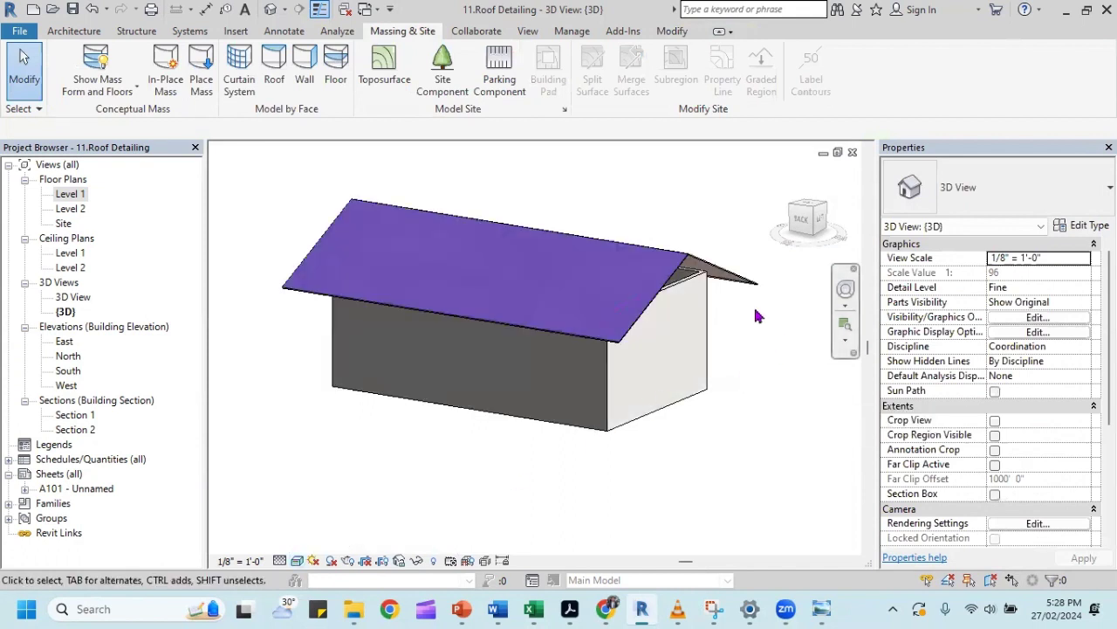
pyautogui.moveTo(748, 331)
pyautogui.keyDown('shift'); pyautogui.mouseDown(button='middle')
pyautogui.moveTo(635, 369)
pyautogui.moveTo(732, 313)
pyautogui.mouseUp(button='middle'); pyautogui.keyUp('shift')
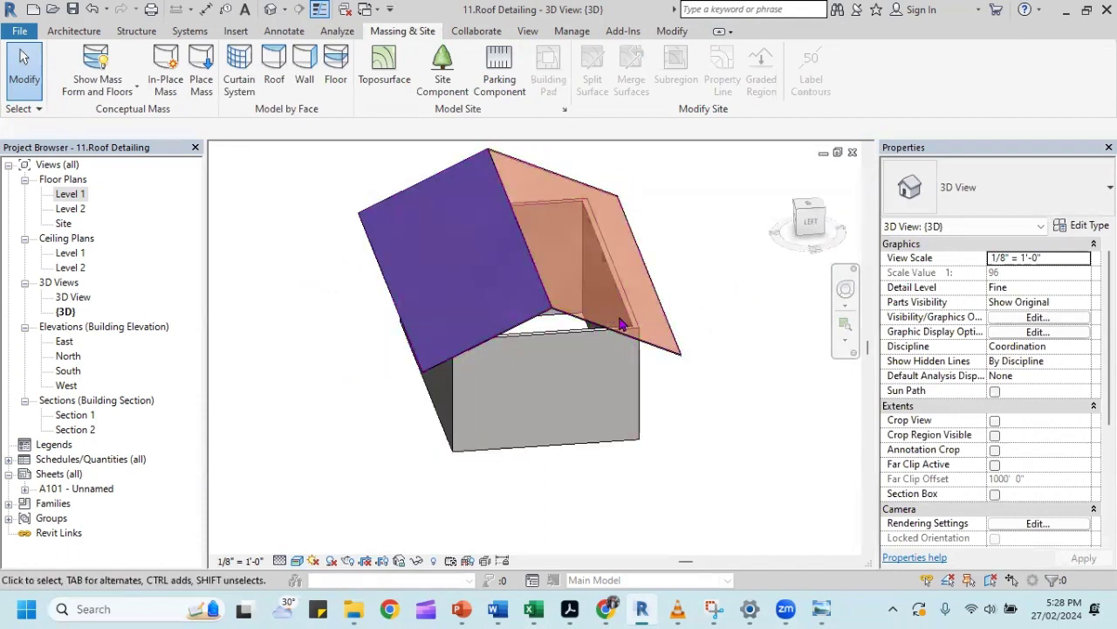
pyautogui.click(675, 353)
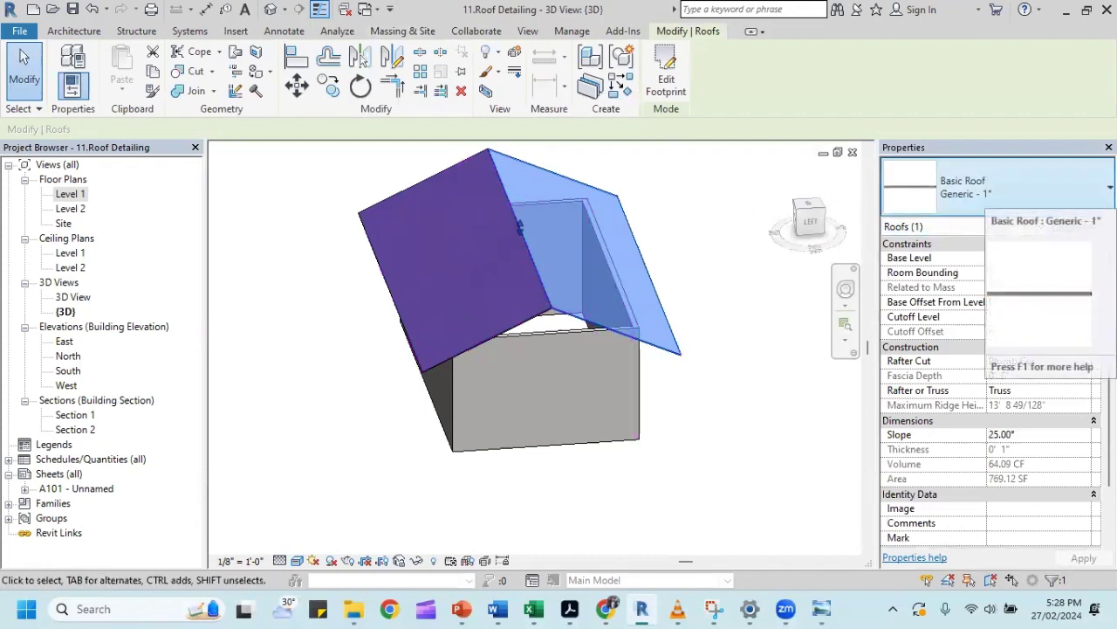
# Change the selected footprint roof's type to Basic Roof: Generic - 2".
pyautogui.click(718, 305)
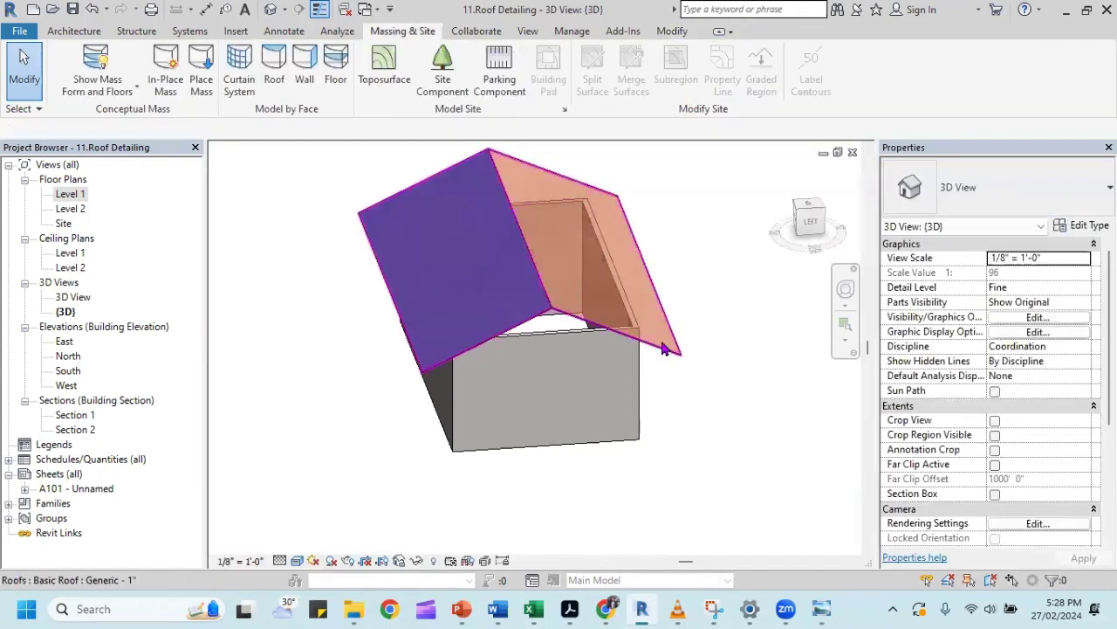
pyautogui.click(666, 337)
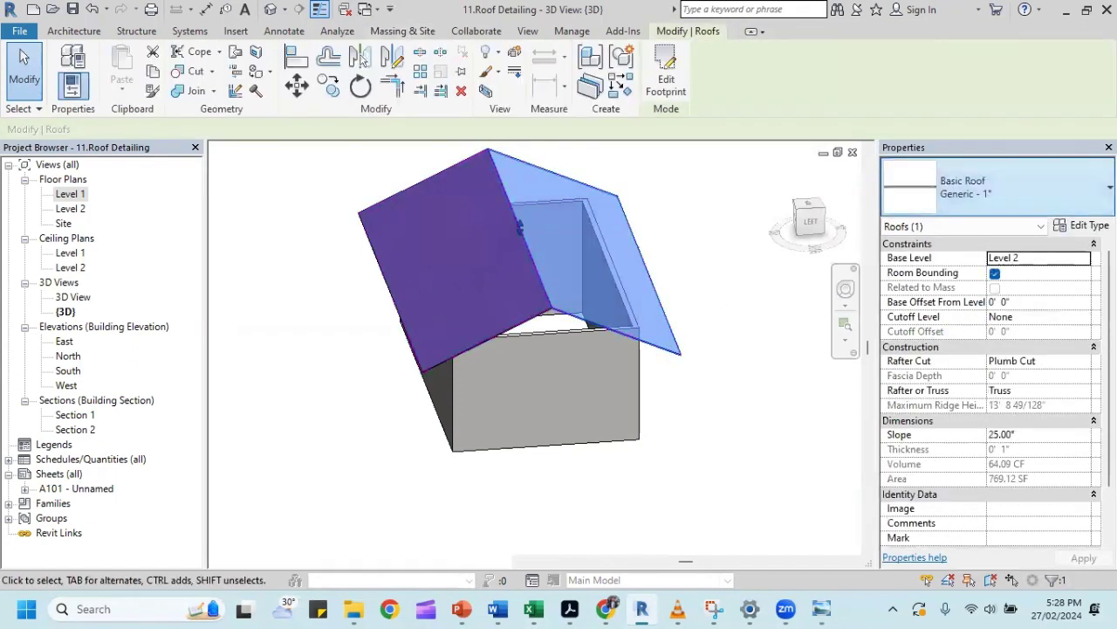
pyautogui.click(1021, 192)
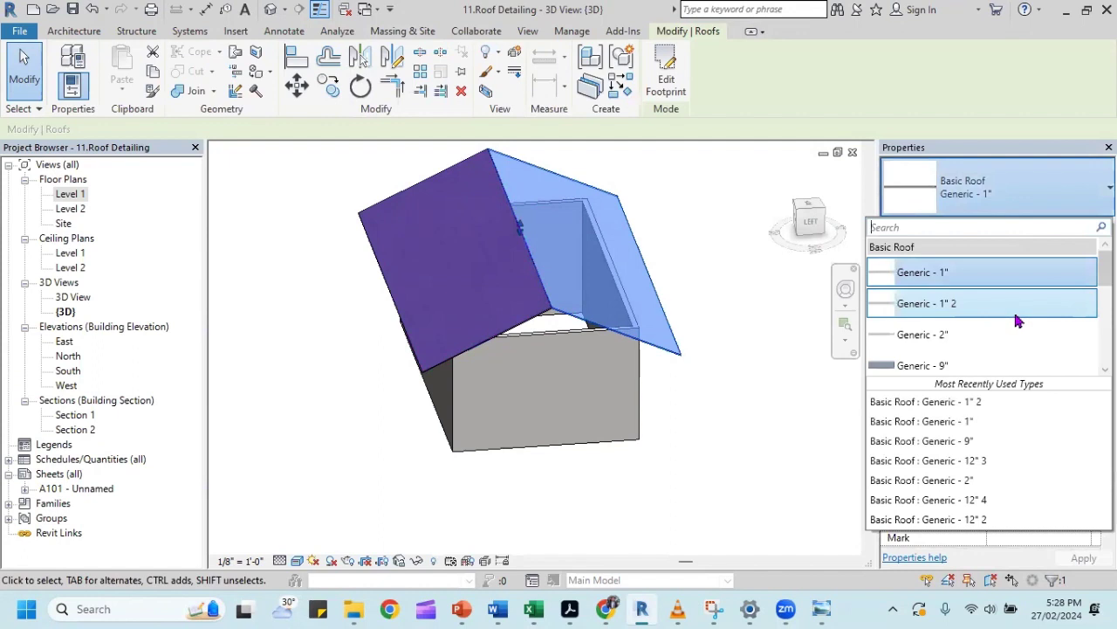
pyautogui.click(1047, 118)
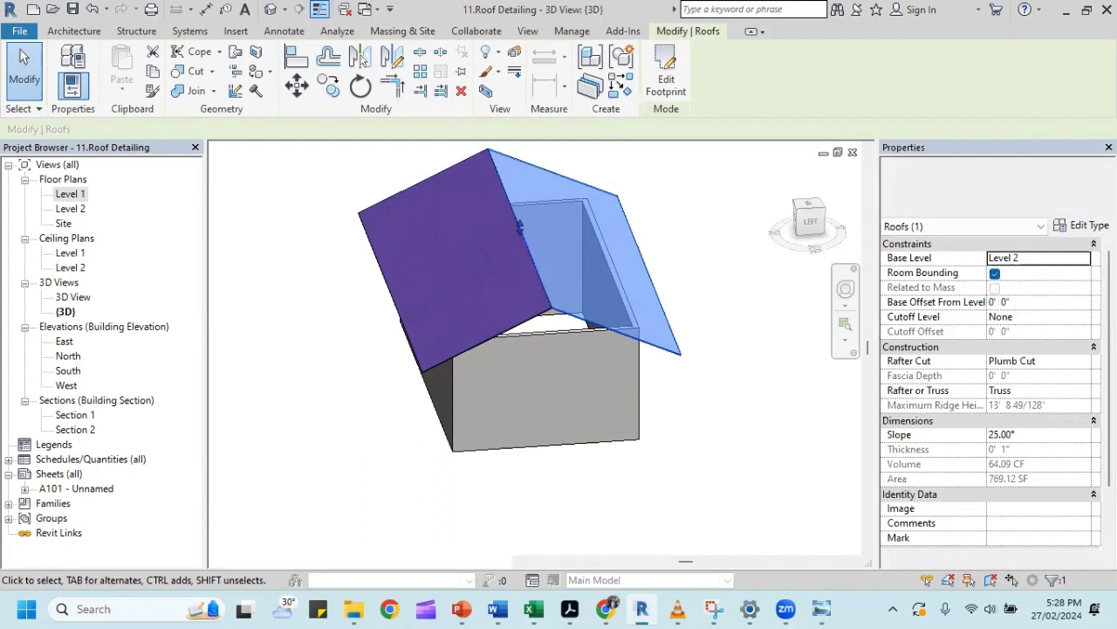
pyautogui.click(1079, 199)
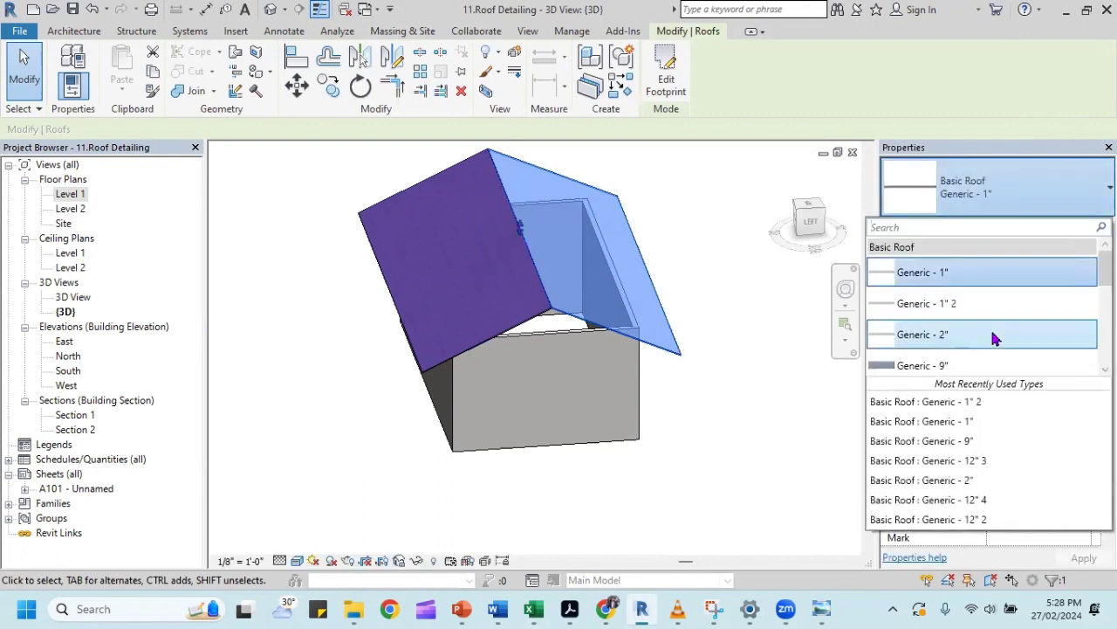
pyautogui.press('Escape')
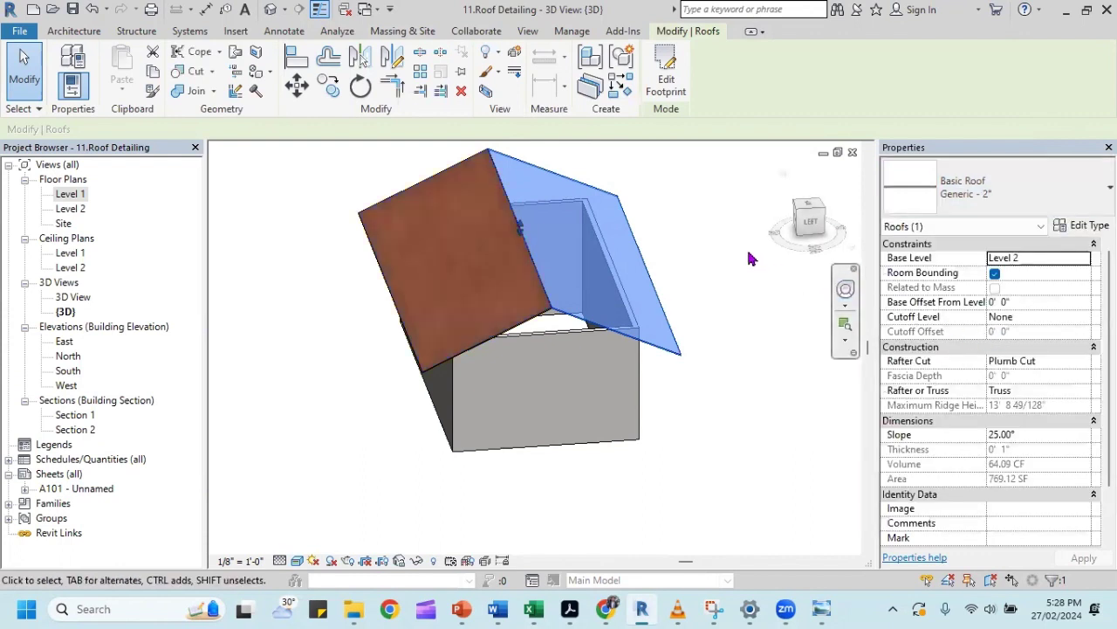
# Orbit around the house to check both roof slopes, then select the left slope.
pyautogui.click(656, 408)
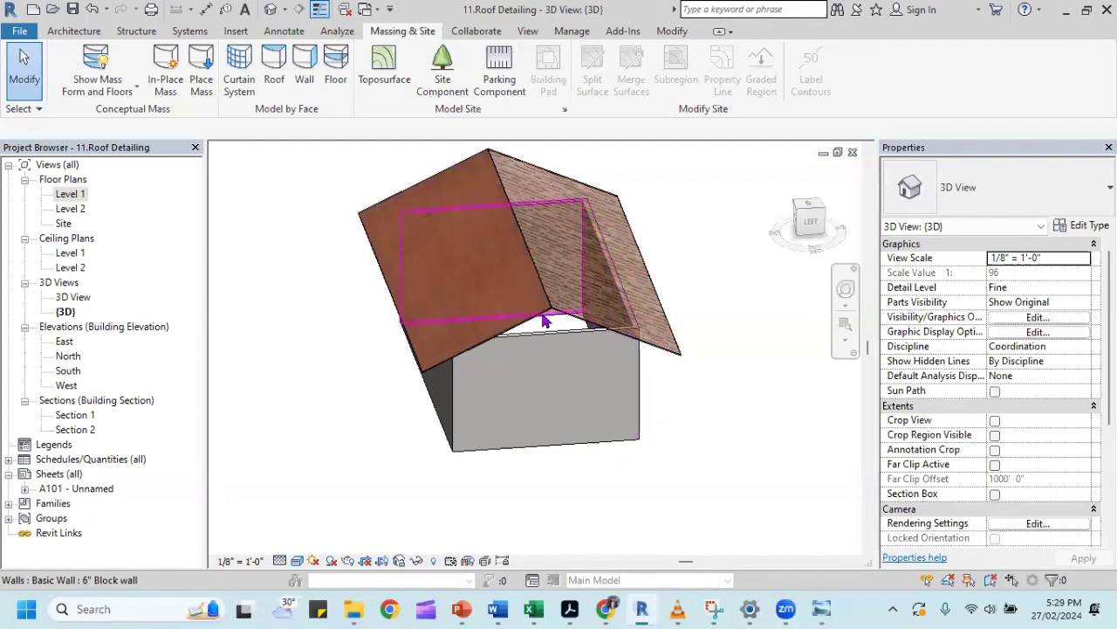
pyautogui.moveTo(519, 274)
pyautogui.keyDown('shift'); pyautogui.mouseDown(button='middle')
pyautogui.moveTo(484, 264)
pyautogui.moveTo(492, 244)
pyautogui.mouseUp(button='middle'); pyautogui.keyUp('shift')
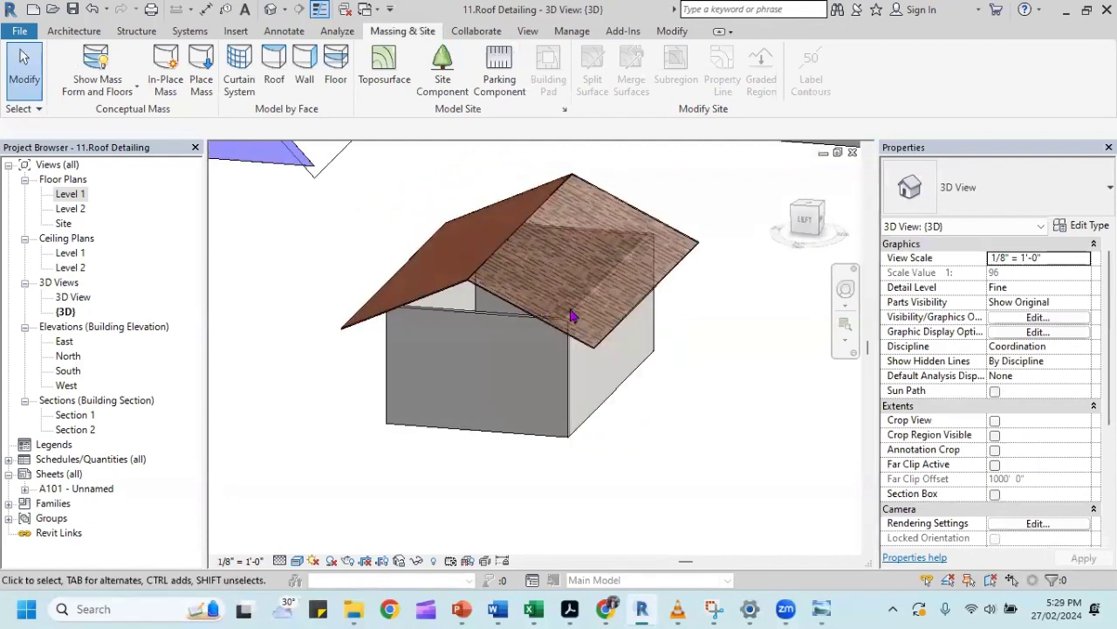
pyautogui.moveTo(654, 259)
pyautogui.keyDown('shift'); pyautogui.mouseDown(button='middle')
pyautogui.moveTo(674, 255)
pyautogui.moveTo(489, 330)
pyautogui.mouseUp(button='middle'); pyautogui.keyUp('shift')
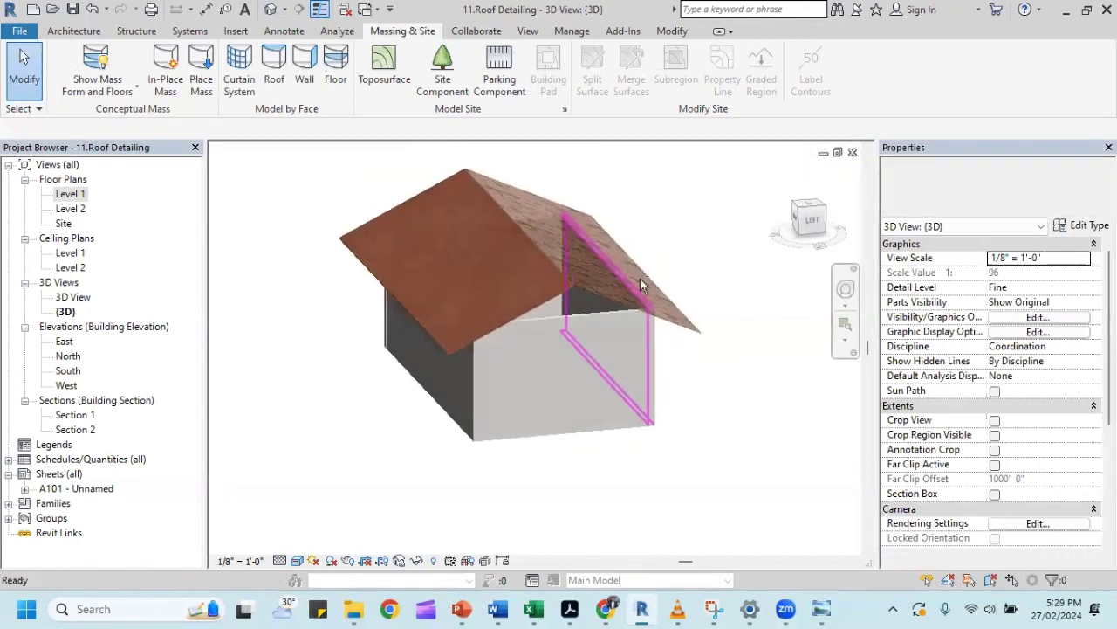
pyautogui.click(487, 334)
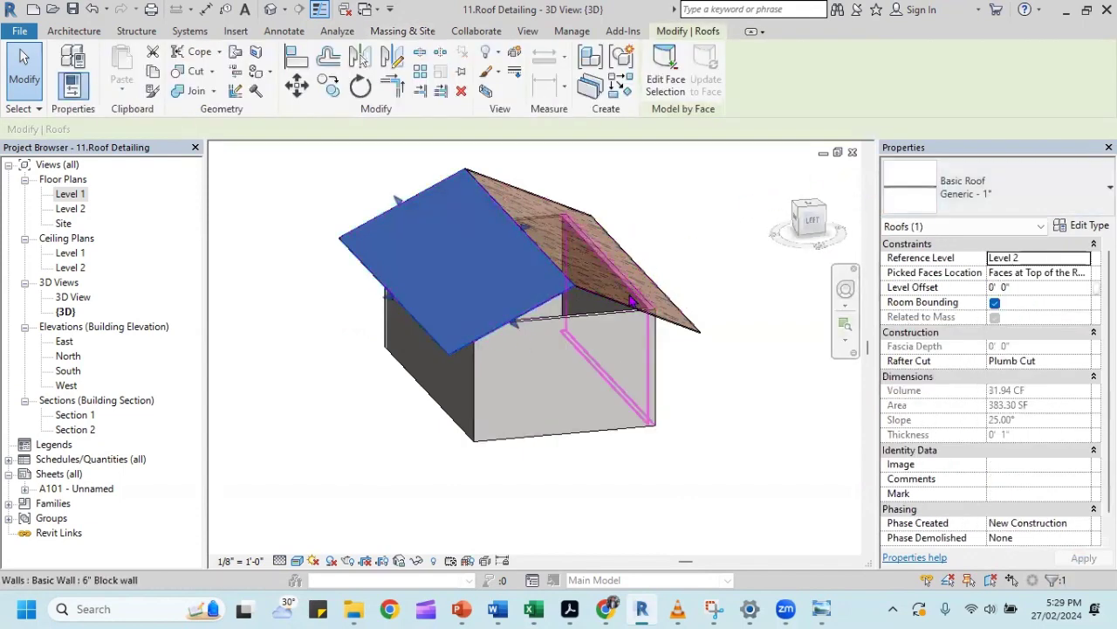
pyautogui.click(664, 323)
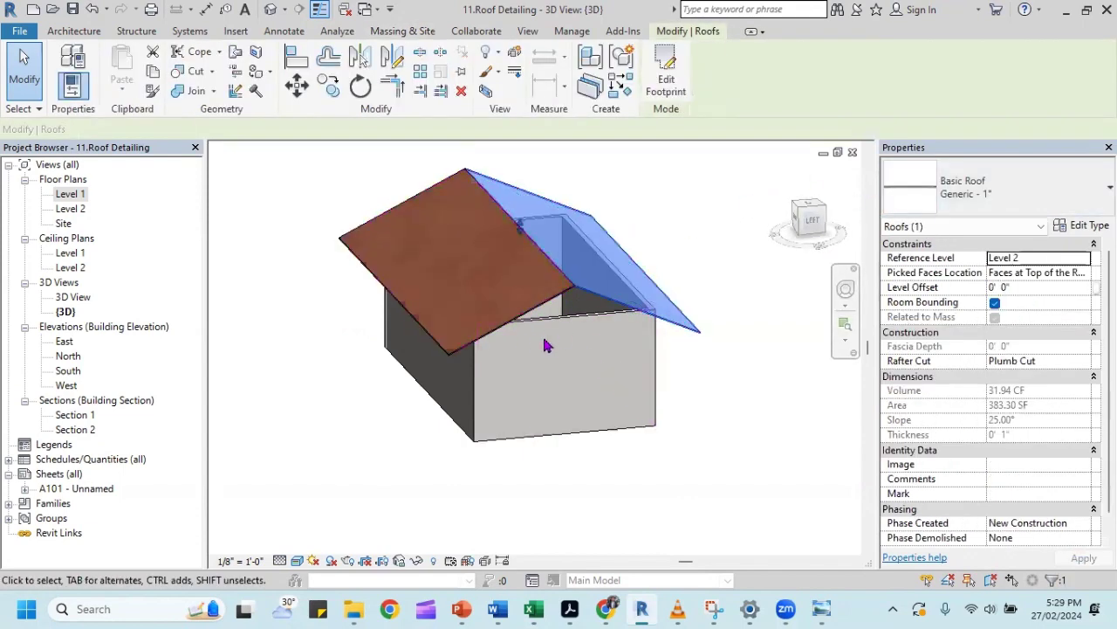
pyautogui.keyDown('shift'); pyautogui.moveTo(548, 348); pyautogui.dragTo(533, 274, button='middle'); pyautogui.keyUp('shift')
pyautogui.scroll(3, 553, 280)
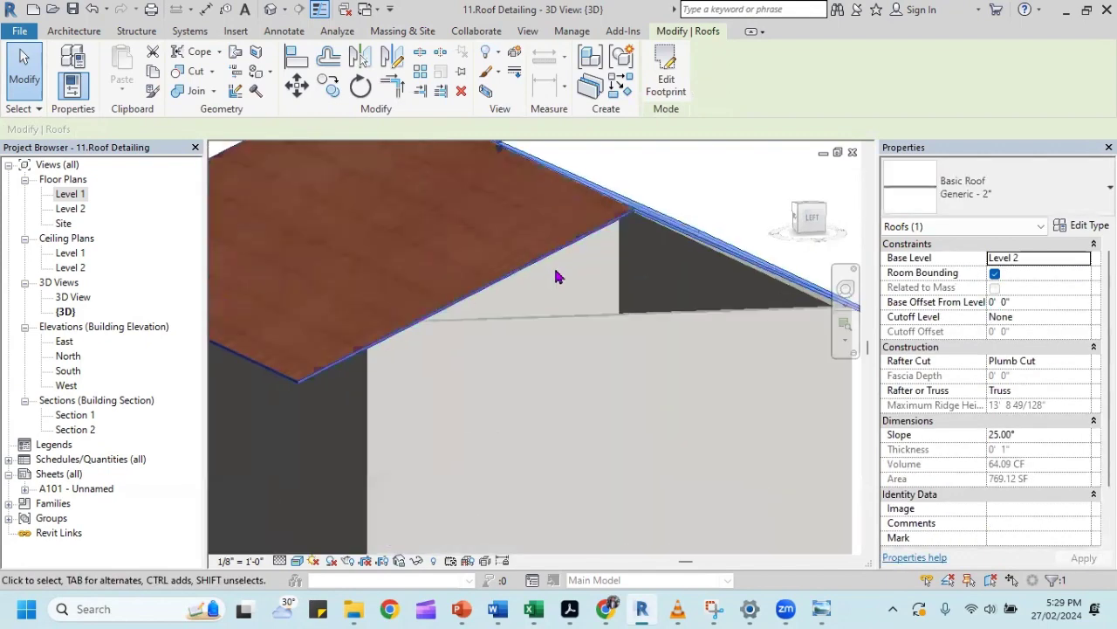
pyautogui.scroll(2, 584, 262)
pyautogui.keyDown('shift'); pyautogui.moveTo(726, 177); pyautogui.dragTo(696, 186, button='middle'); pyautogui.keyUp('shift')
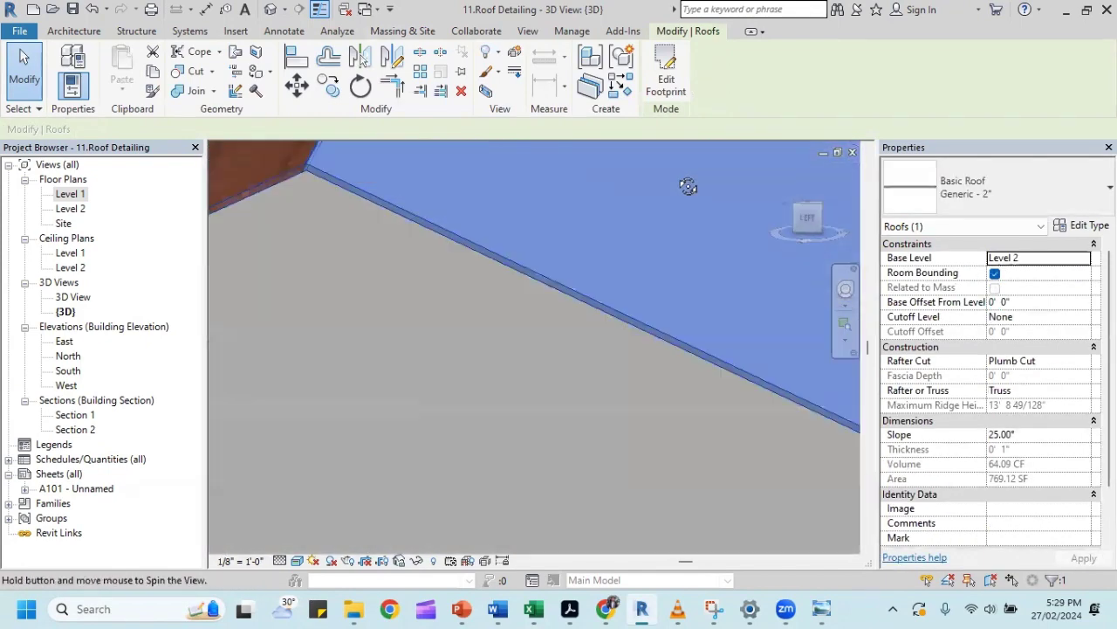
pyautogui.keyDown('shift'); pyautogui.moveTo(543, 180); pyautogui.dragTo(419, 175, button='middle'); pyautogui.keyUp('shift')
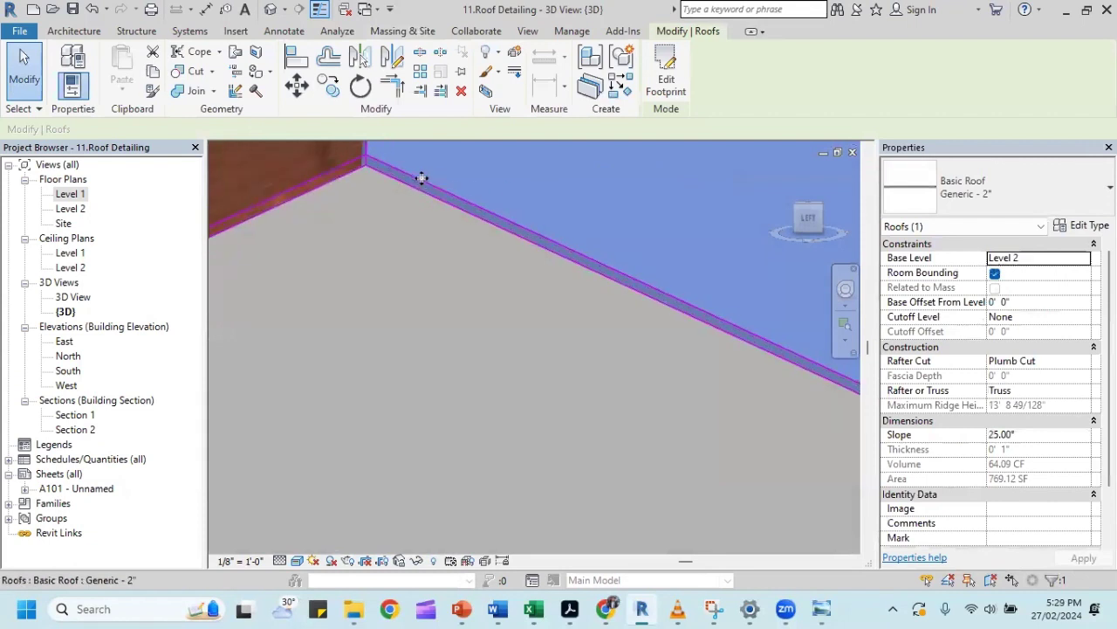
pyautogui.scroll(-1, 410, 184)
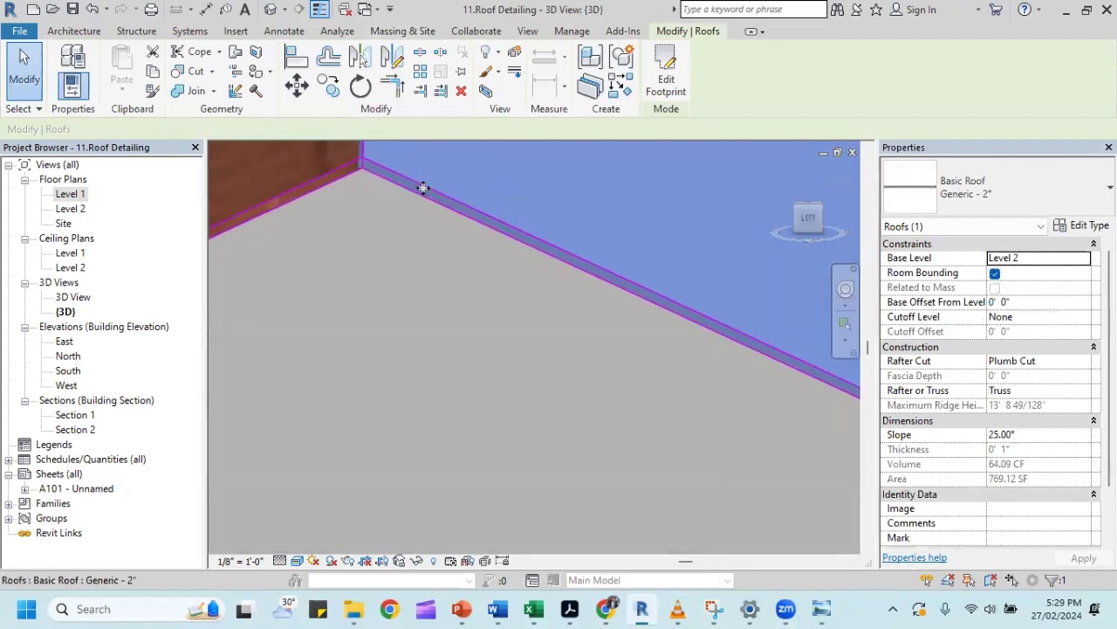
pyautogui.scroll(-1, 432, 188)
pyautogui.scroll(-2, 450, 192)
pyautogui.moveTo(462, 192)
pyautogui.keyDown('shift'); pyautogui.mouseDown(button='middle')
pyautogui.moveTo(628, 243)
pyautogui.moveTo(696, 232)
pyautogui.mouseUp(button='middle'); pyautogui.keyUp('shift')
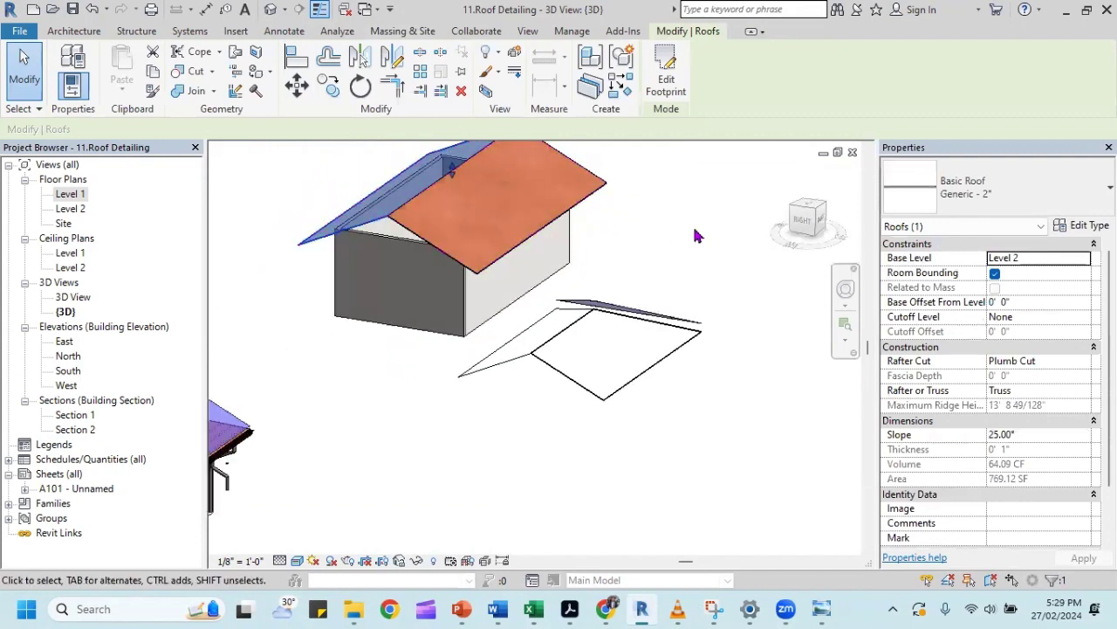
pyautogui.moveTo(592, 207)
pyautogui.keyDown('shift'); pyautogui.mouseDown(button='middle')
pyautogui.moveTo(431, 247)
pyautogui.moveTo(374, 242)
pyautogui.mouseUp(button='middle'); pyautogui.keyUp('shift')
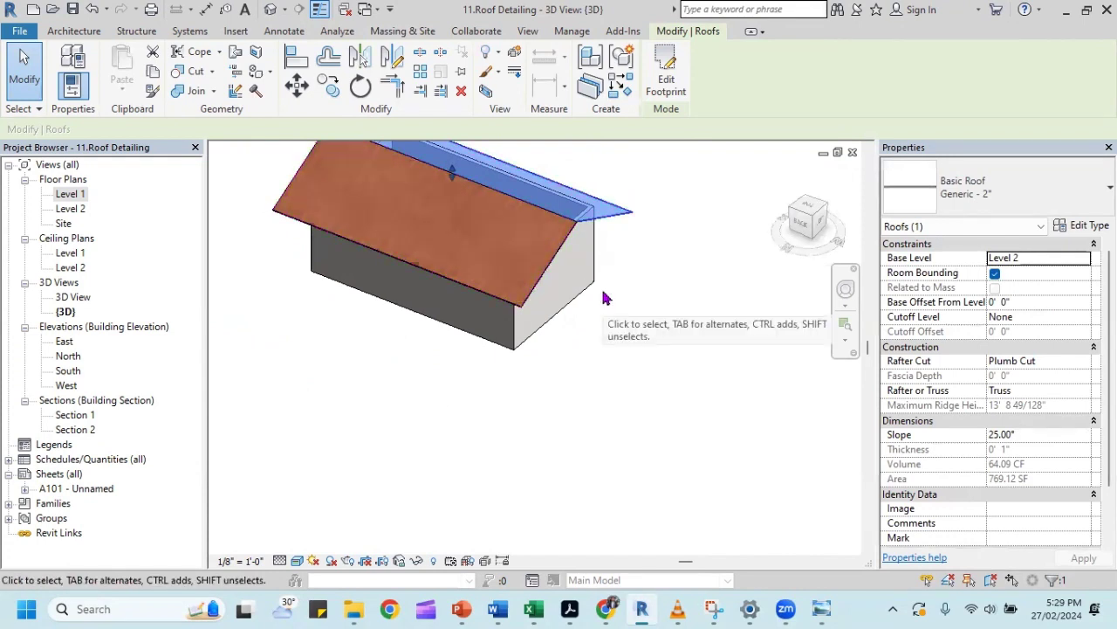
pyautogui.click(677, 243)
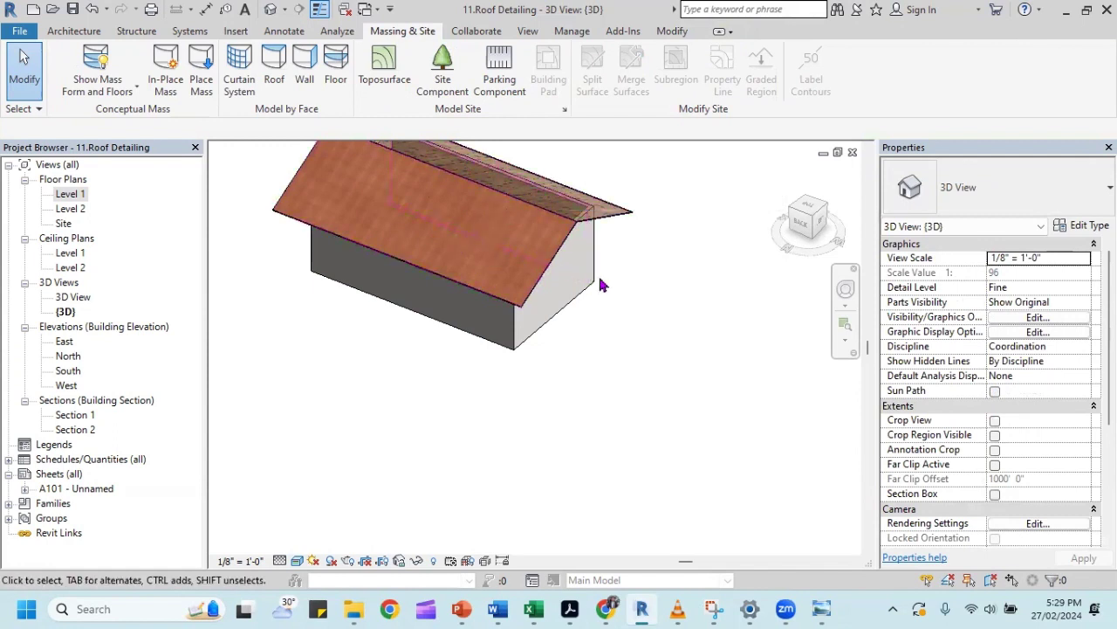
pyautogui.moveTo(608, 177)
pyautogui.keyDown('shift'); pyautogui.mouseDown(button='middle')
pyautogui.moveTo(654, 242)
pyautogui.moveTo(598, 242)
pyautogui.mouseUp(button='middle'); pyautogui.keyUp('shift')
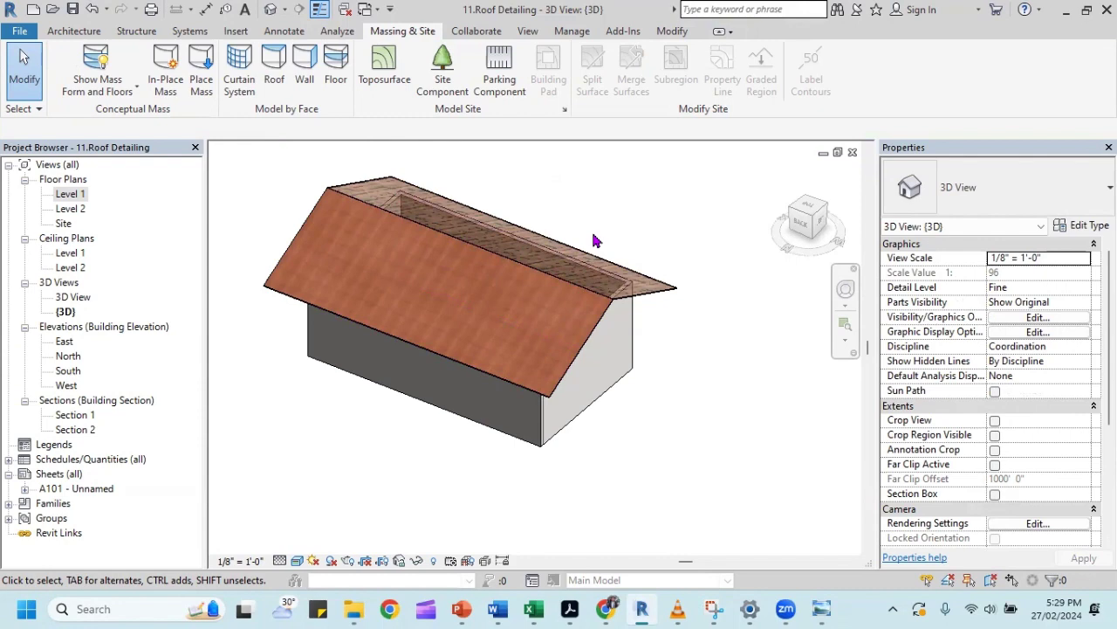
pyautogui.keyDown('shift'); pyautogui.moveTo(619, 229); pyautogui.dragTo(471, 349, button='middle'); pyautogui.keyUp('shift')
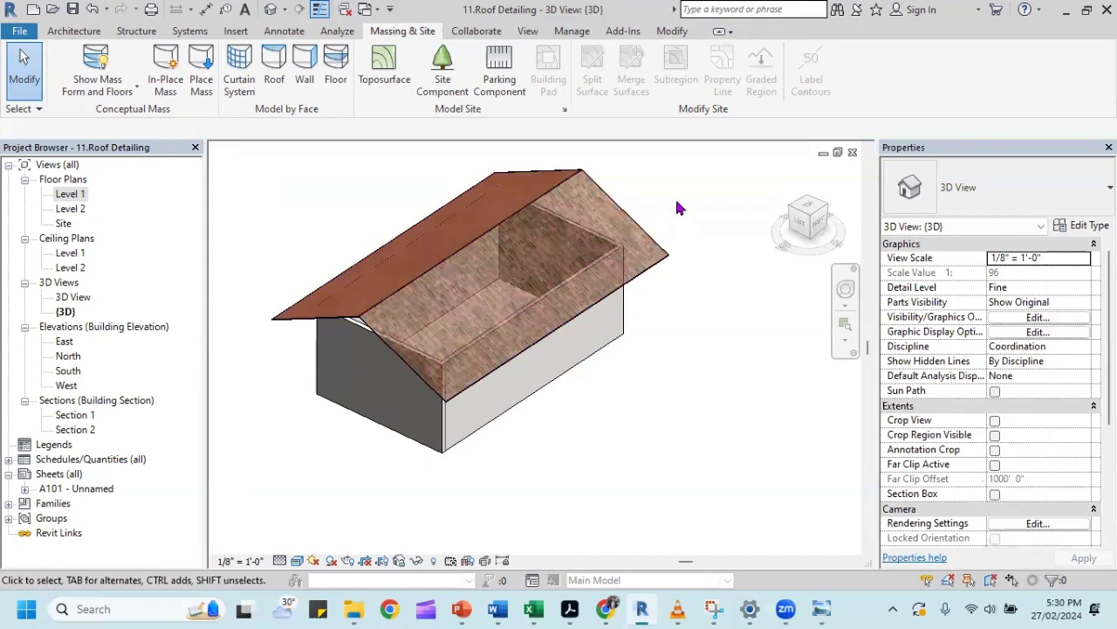
pyautogui.keyDown('shift'); pyautogui.moveTo(678, 208); pyautogui.dragTo(531, 232, button='middle'); pyautogui.keyUp('shift')
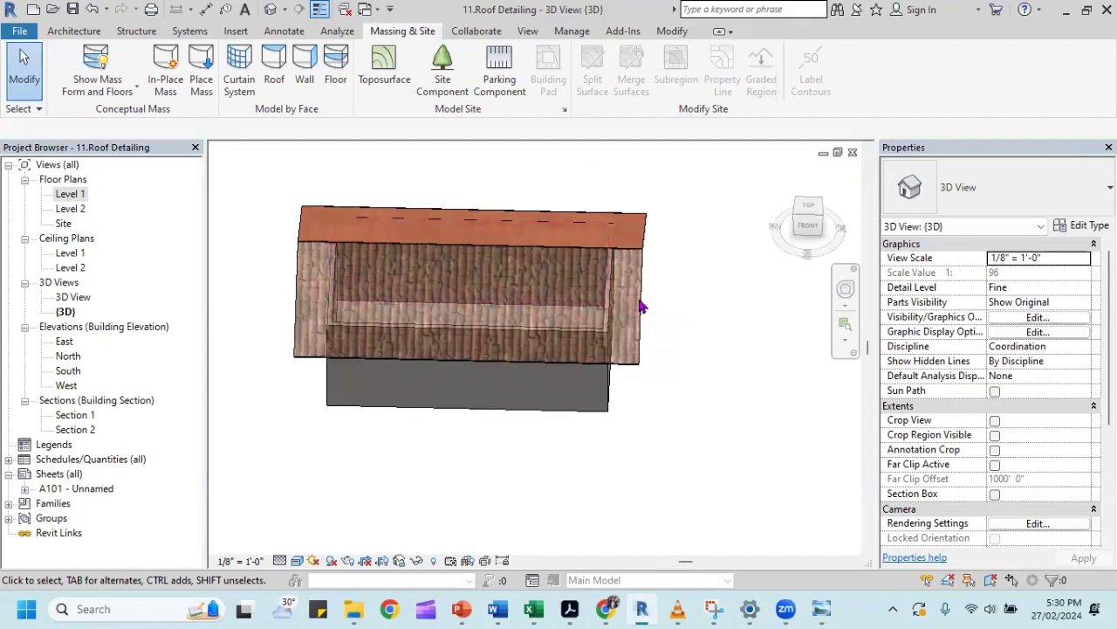
pyautogui.keyDown('shift'); pyautogui.moveTo(657, 299); pyautogui.dragTo(689, 228, button='middle'); pyautogui.keyUp('shift')
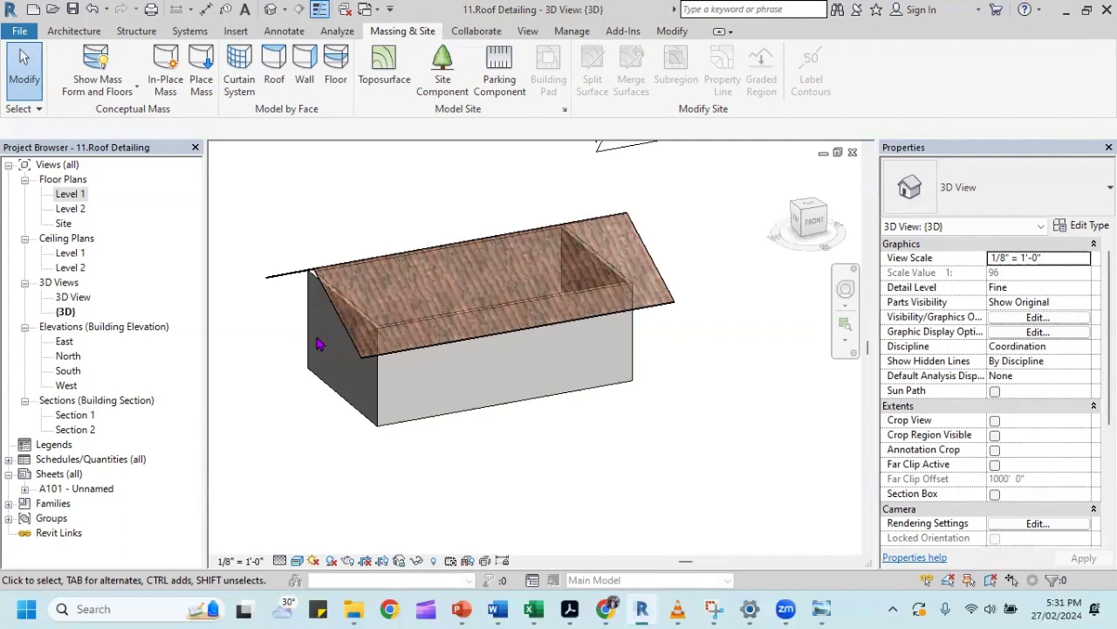
# Orbit and zoom around the existing gable-roofed house to inspect it.
pyautogui.moveTo(283, 397)
pyautogui.keyDown('shift'); pyautogui.mouseDown(button='middle')
pyautogui.moveTo(396, 410)
pyautogui.moveTo(523, 341)
pyautogui.mouseUp(button='middle'); pyautogui.keyUp('shift')
pyautogui.scroll(3, 532, 322)
pyautogui.scroll(2, 553, 329)
pyautogui.scroll(2, 555, 336)
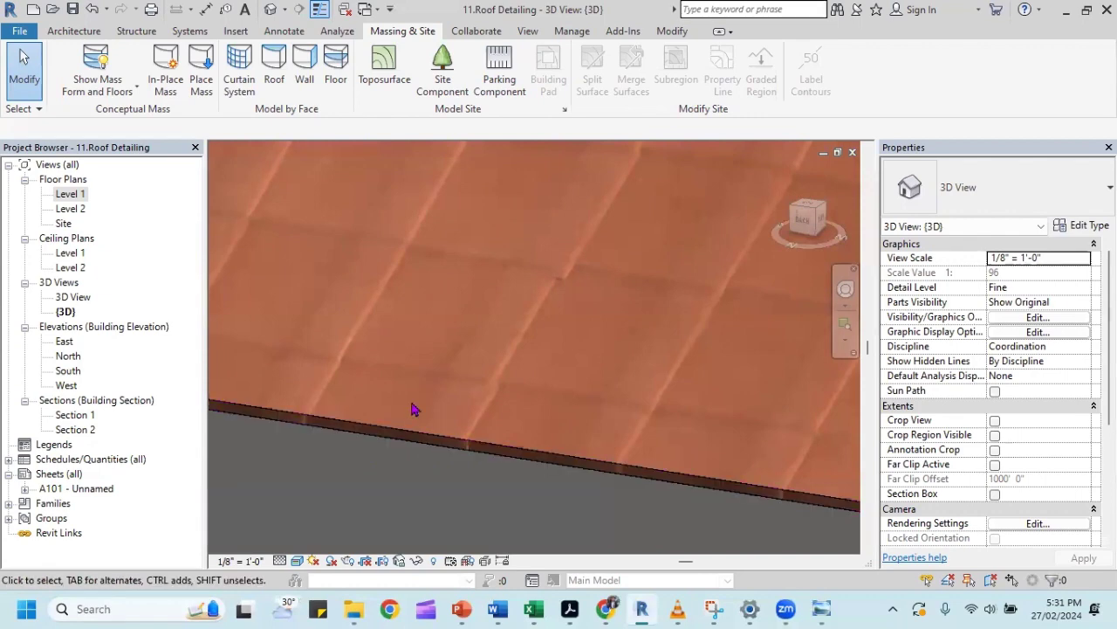
pyautogui.scroll(-1, 504, 374)
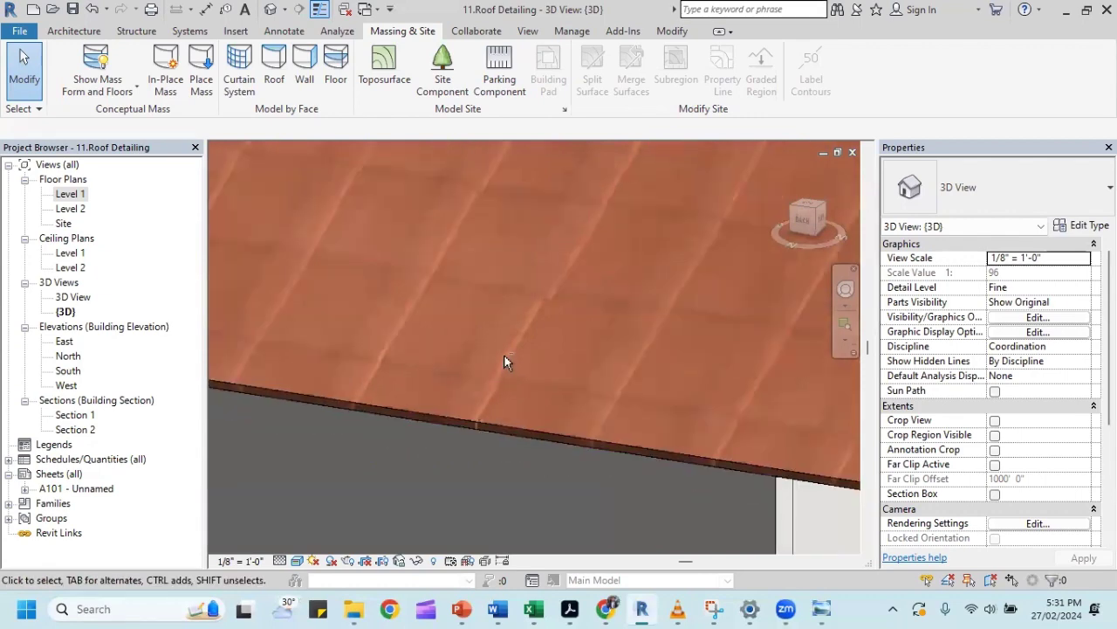
pyautogui.scroll(-1, 515, 341)
pyautogui.scroll(-1, 517, 337)
pyautogui.scroll(-2, 517, 334)
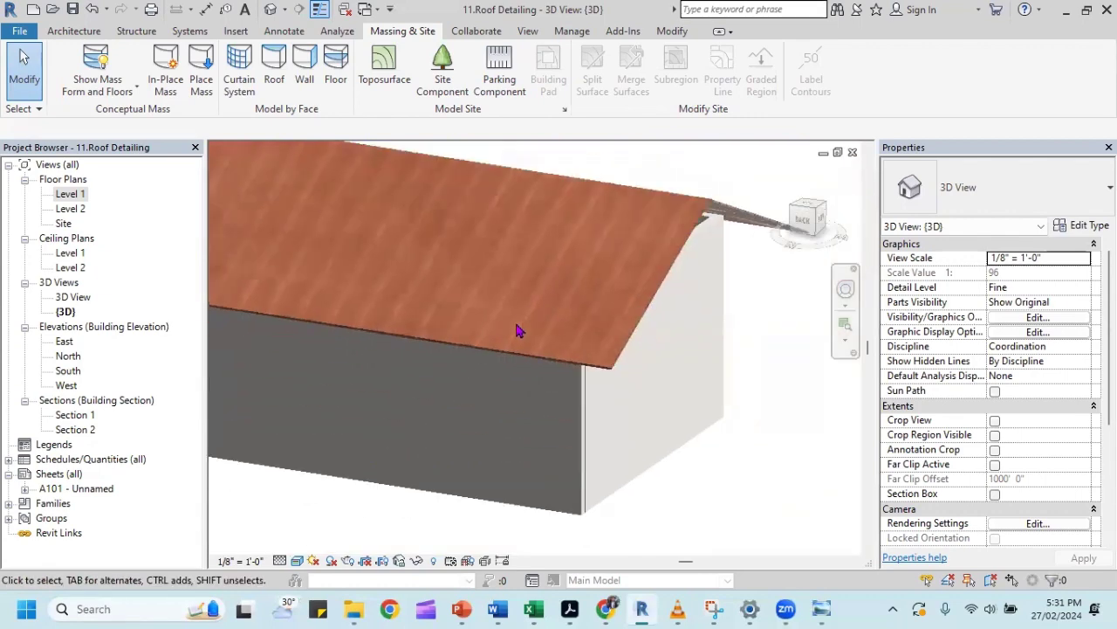
pyautogui.keyDown('shift'); pyautogui.moveTo(518, 330); pyautogui.dragTo(442, 284, button='middle'); pyautogui.keyUp('shift')
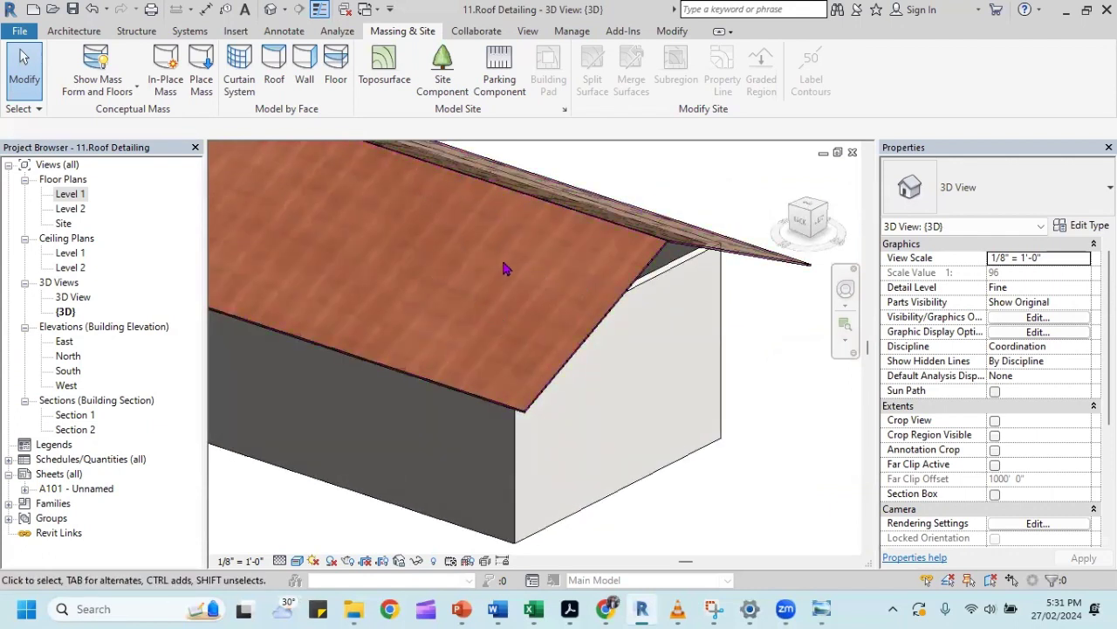
pyautogui.scroll(-2, 504, 268)
pyautogui.scroll(-1, 501, 267)
pyautogui.moveTo(496, 254)
pyautogui.keyDown('shift'); pyautogui.mouseDown(button='middle')
pyautogui.moveTo(436, 251)
pyautogui.moveTo(482, 262)
pyautogui.moveTo(619, 244)
pyautogui.moveTo(523, 293)
pyautogui.moveTo(312, 237)
pyautogui.moveTo(309, 227)
pyautogui.mouseUp(button='middle'); pyautogui.keyUp('shift')
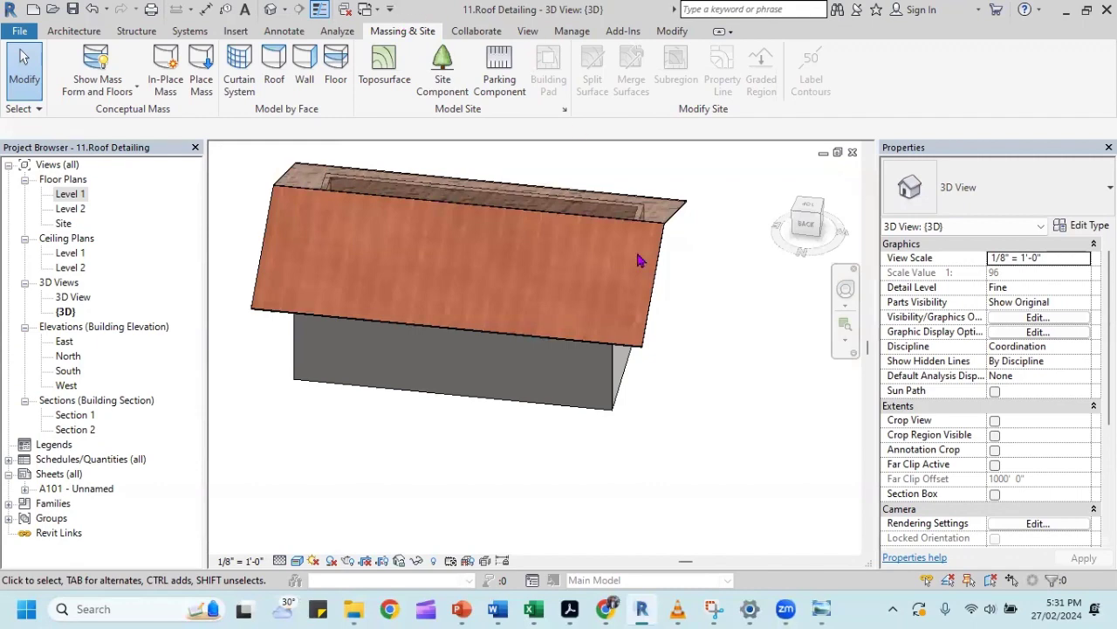
pyautogui.scroll(1, 428, 193)
pyautogui.scroll(3, 423, 197)
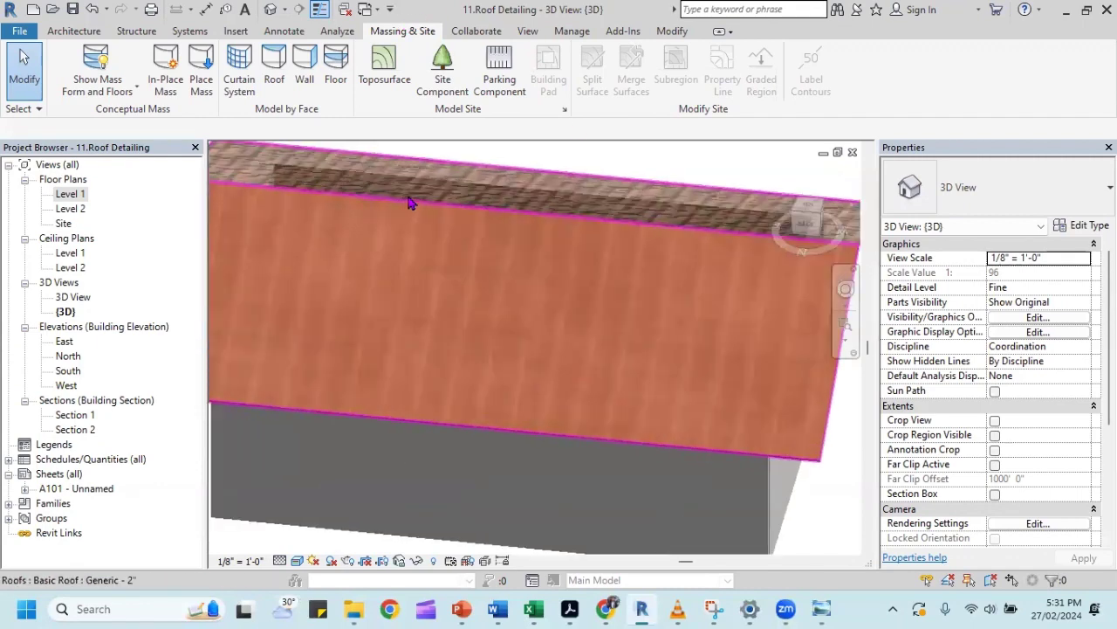
pyautogui.scroll(2, 415, 199)
pyautogui.scroll(-6, 414, 202)
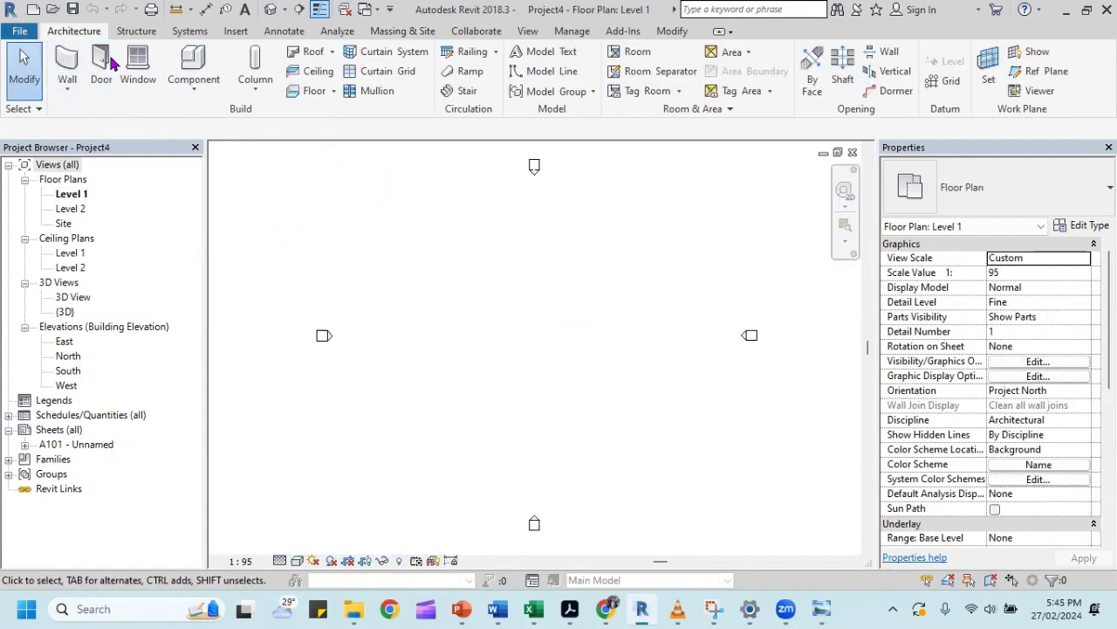
# Draw a 48' by 32' rectangle of 10' high 6" Block walls on Level 1.
pyautogui.click(456, 299)
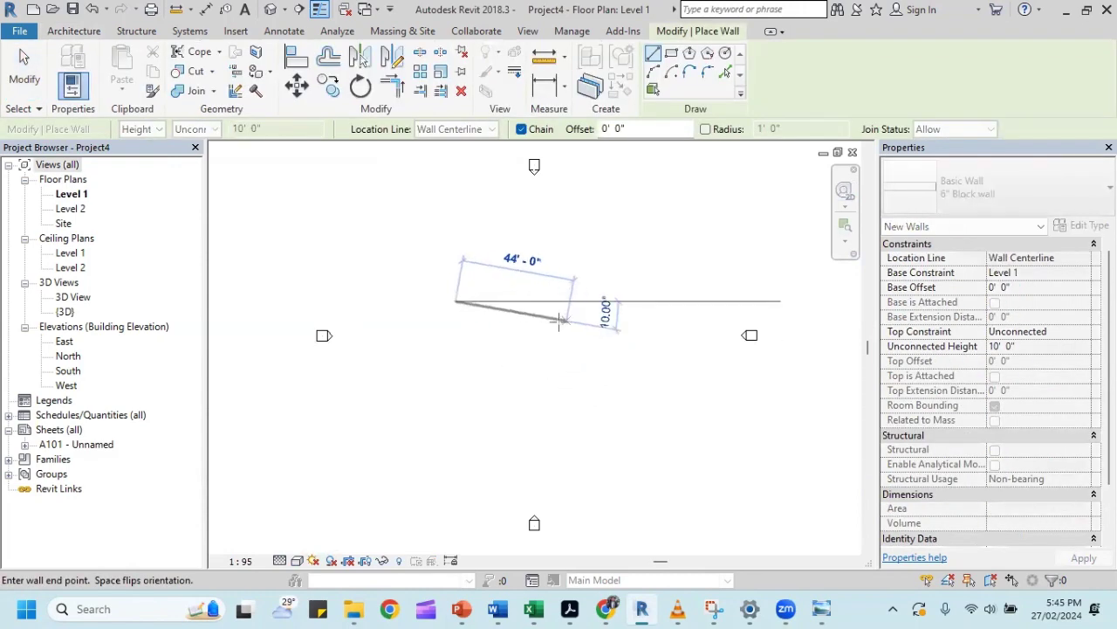
pyautogui.press('Escape')
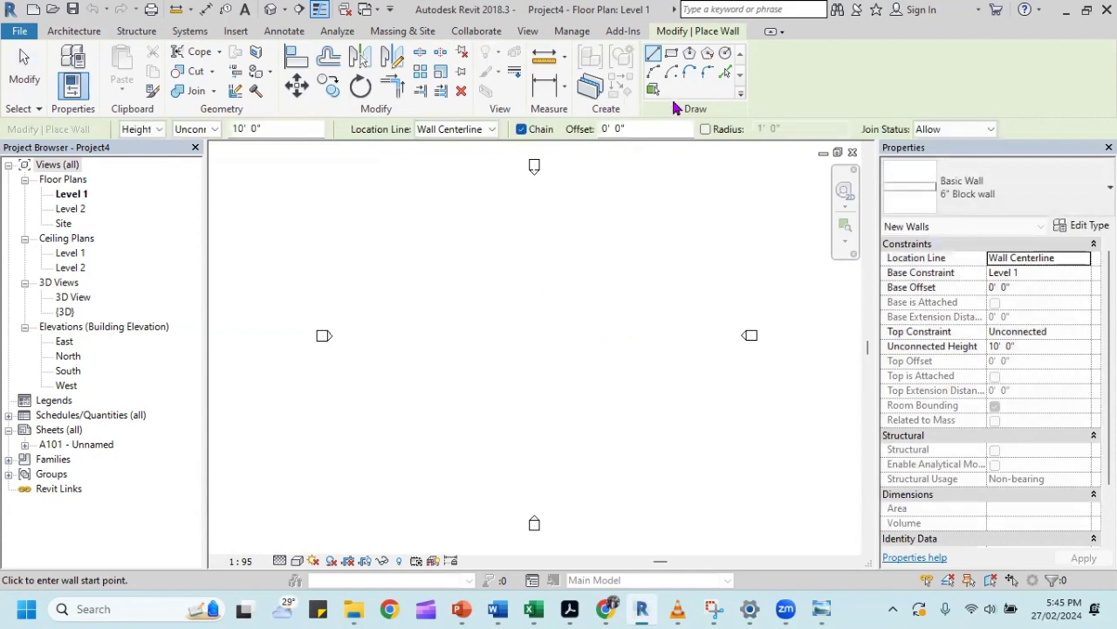
pyautogui.click(672, 53)
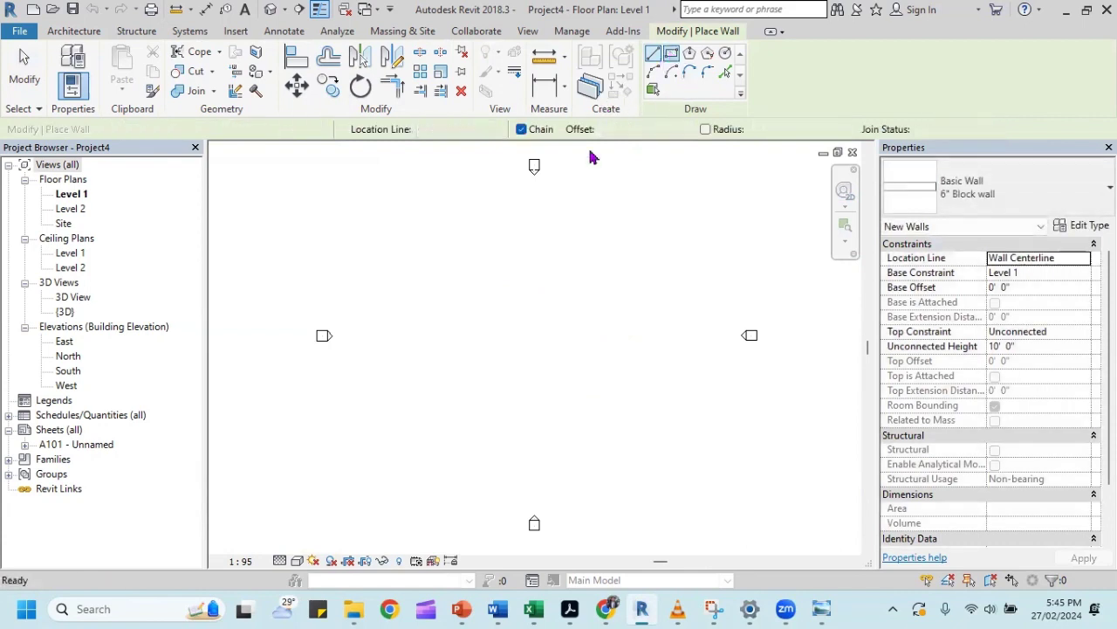
pyautogui.click(444, 297)
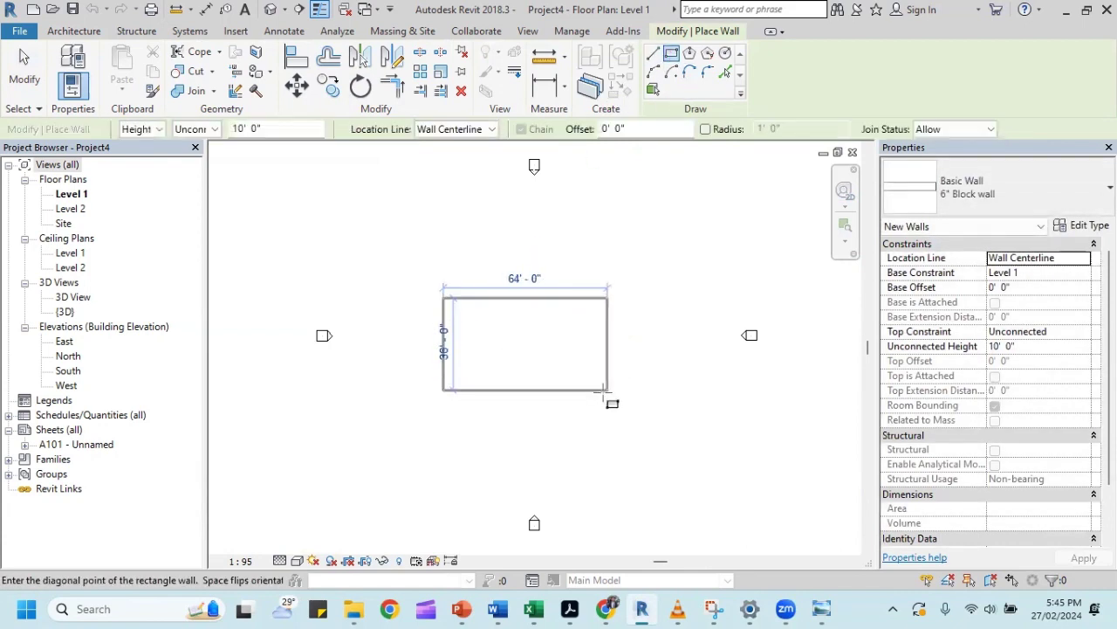
pyautogui.click(566, 379)
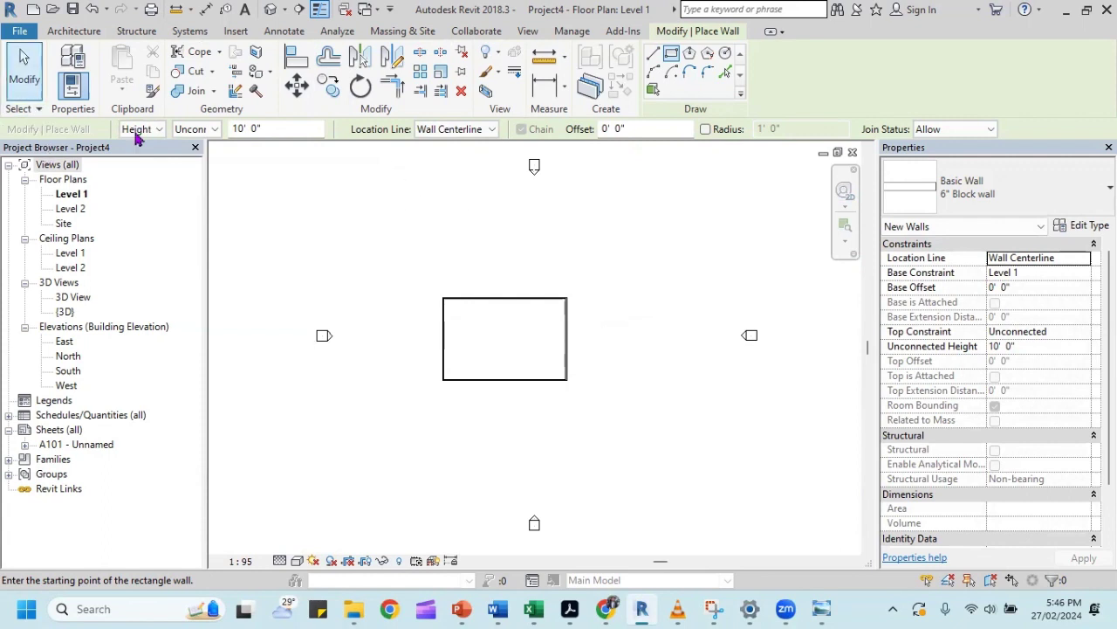
# Start a roof by footprint on Level 2 with a 3' overhang.
pyautogui.click(25, 77)
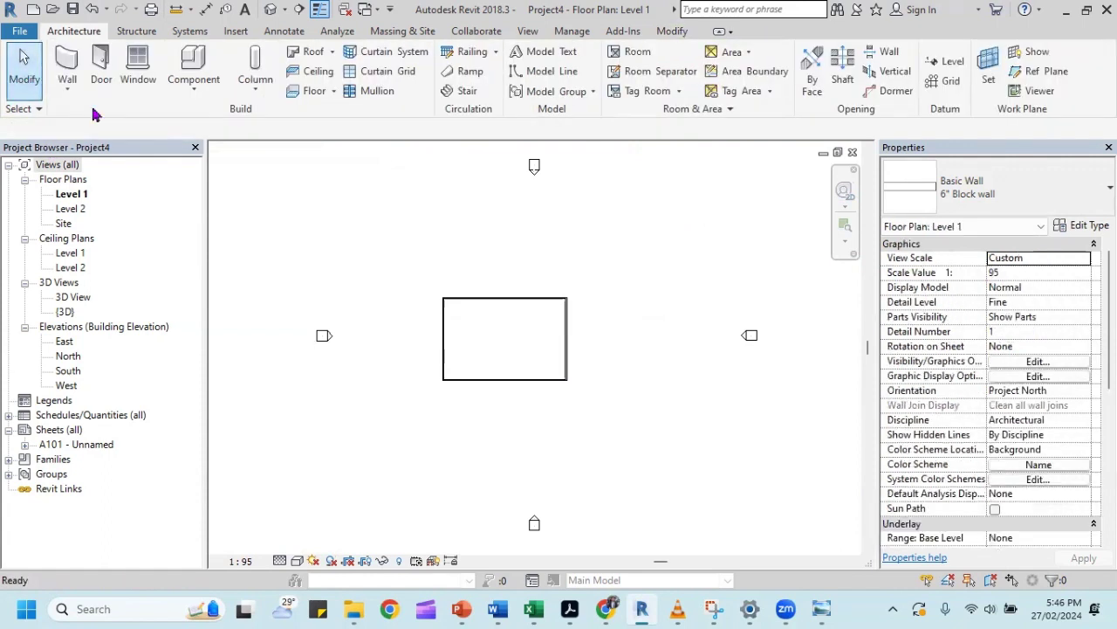
pyautogui.click(311, 52)
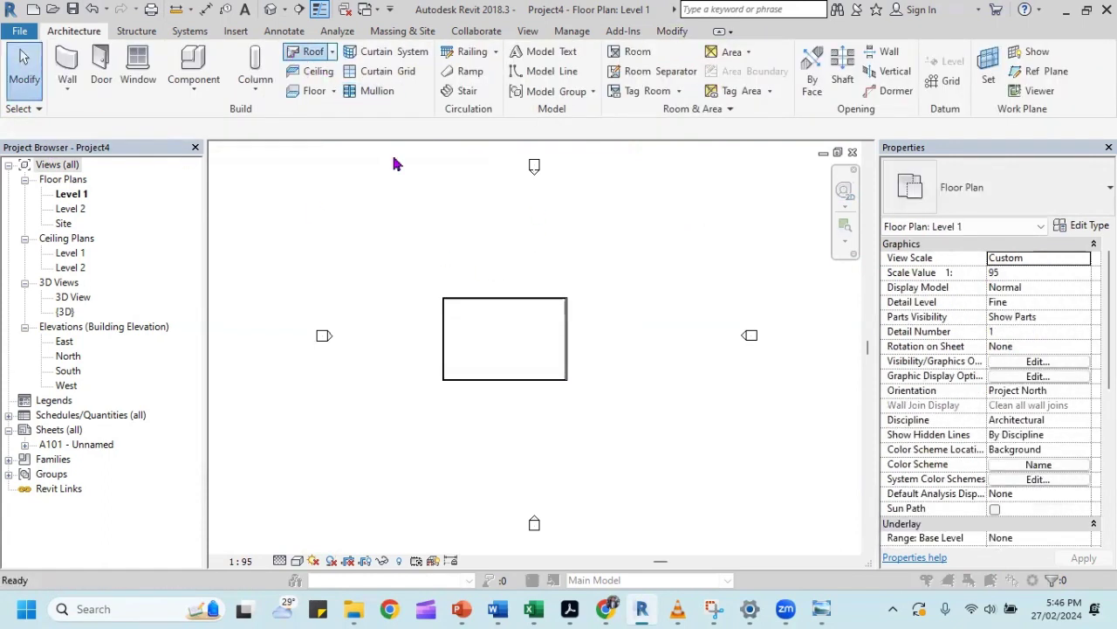
pyautogui.click(549, 339)
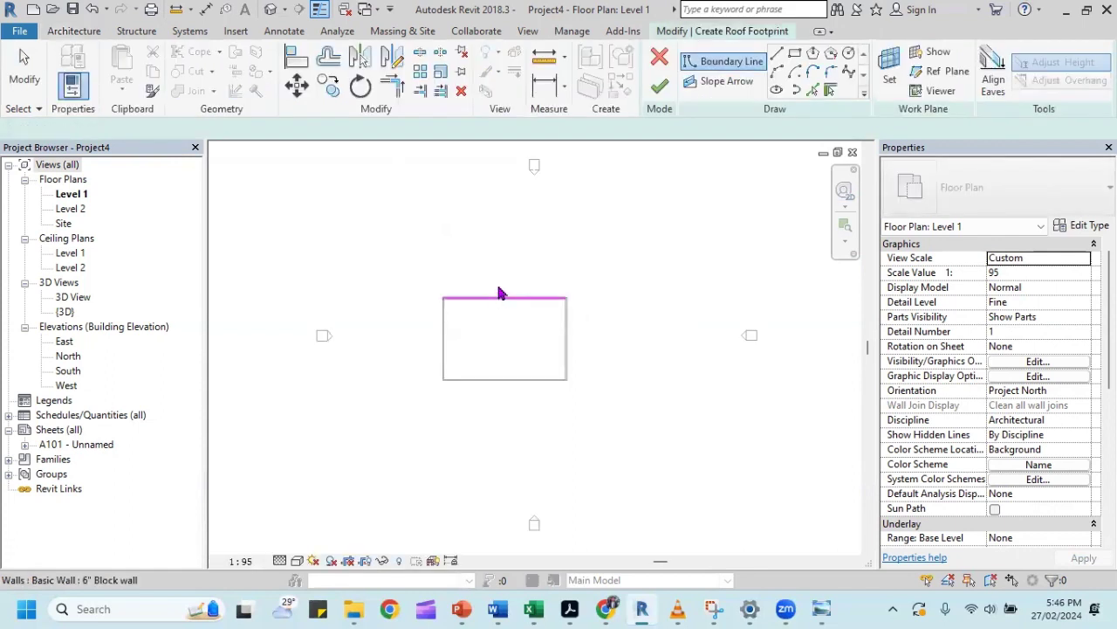
pyautogui.click(181, 128)
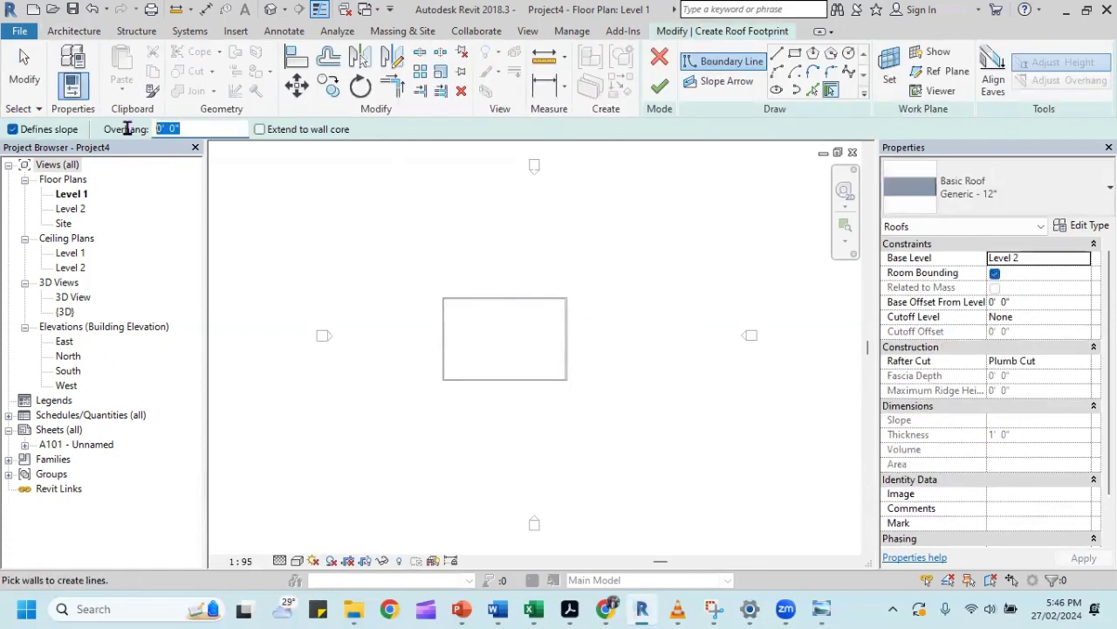
pyautogui.write('3')
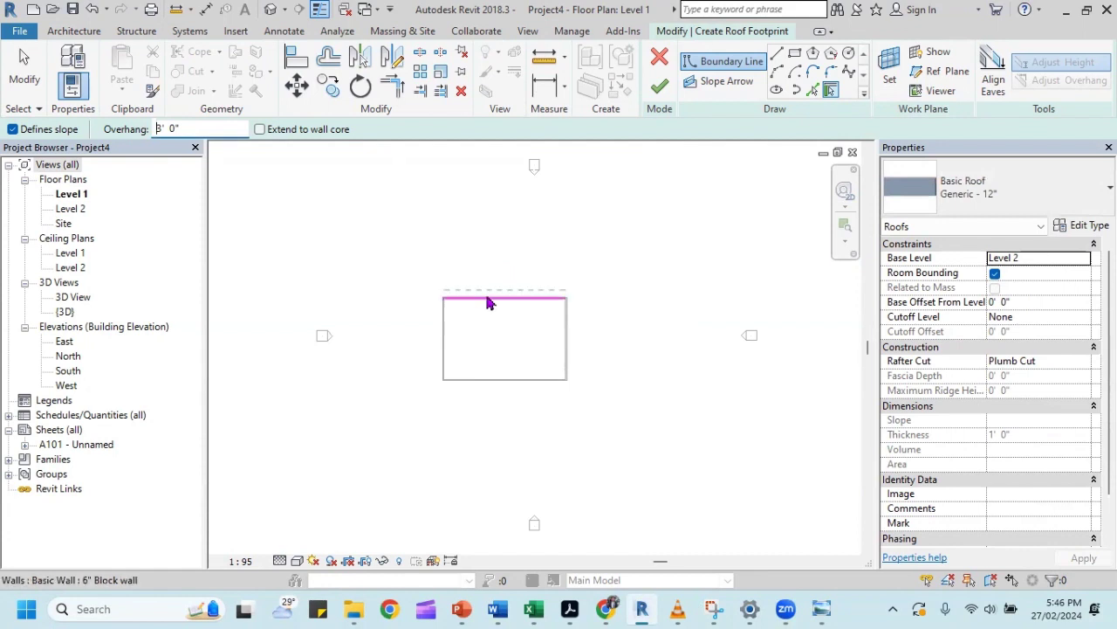
# Make all four walls 36.87° sloped edges, finish the hip roof, and view it in 3D.
pyautogui.click(486, 301)
pyautogui.click(441, 321)
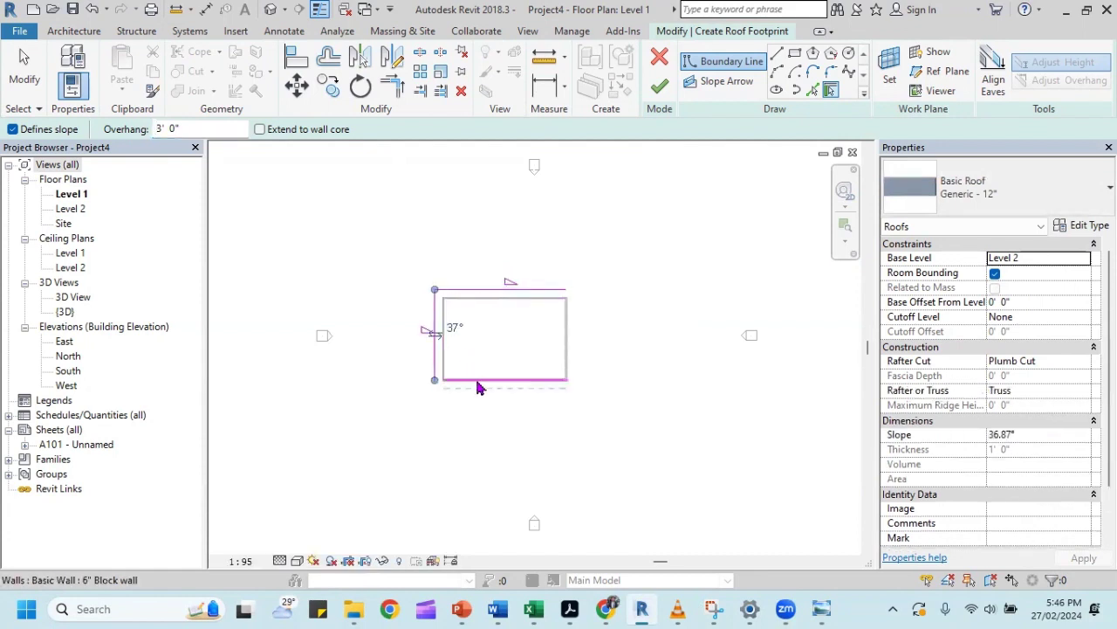
pyautogui.click(477, 382)
pyautogui.click(569, 332)
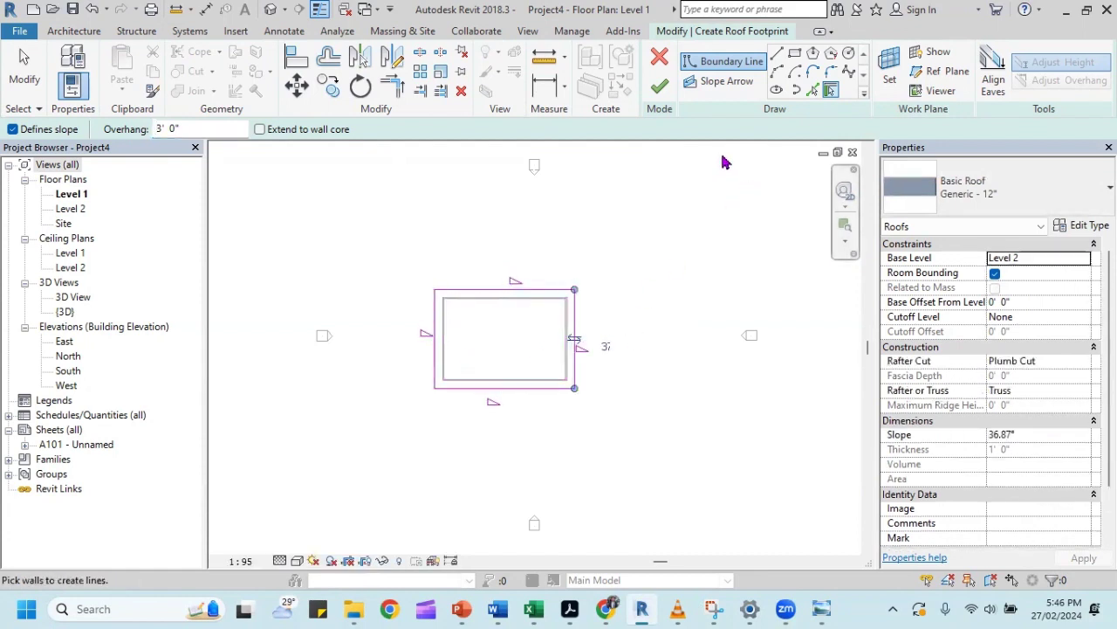
pyautogui.click(661, 91)
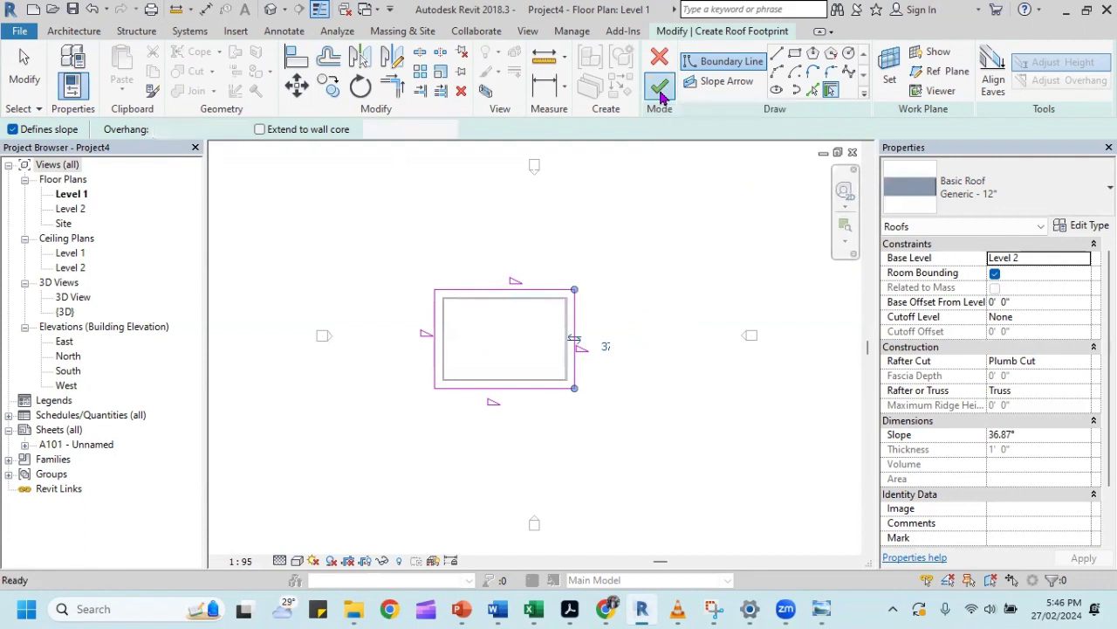
pyautogui.click(661, 312)
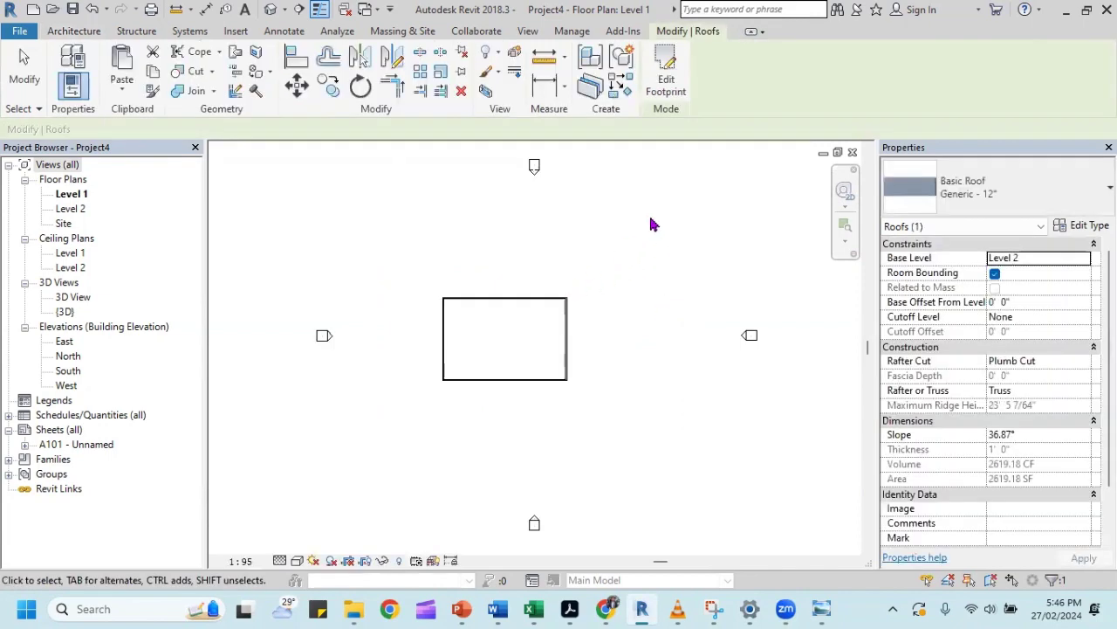
pyautogui.click(271, 11)
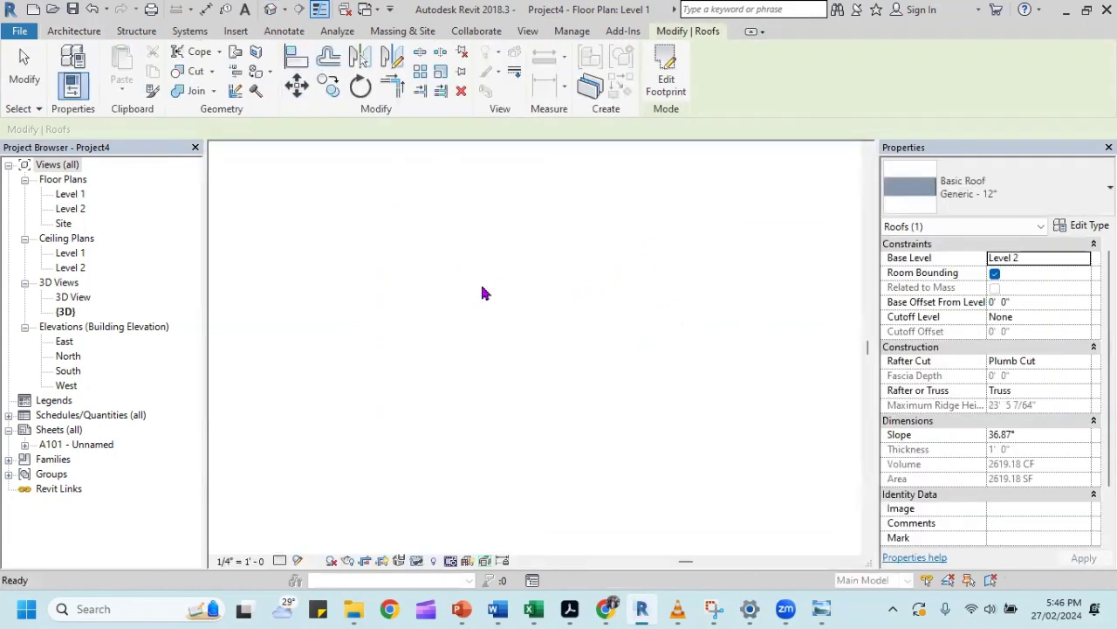
# Open the Level 2 floor plan and zoom to the roof.
pyautogui.doubleClick(75, 209)
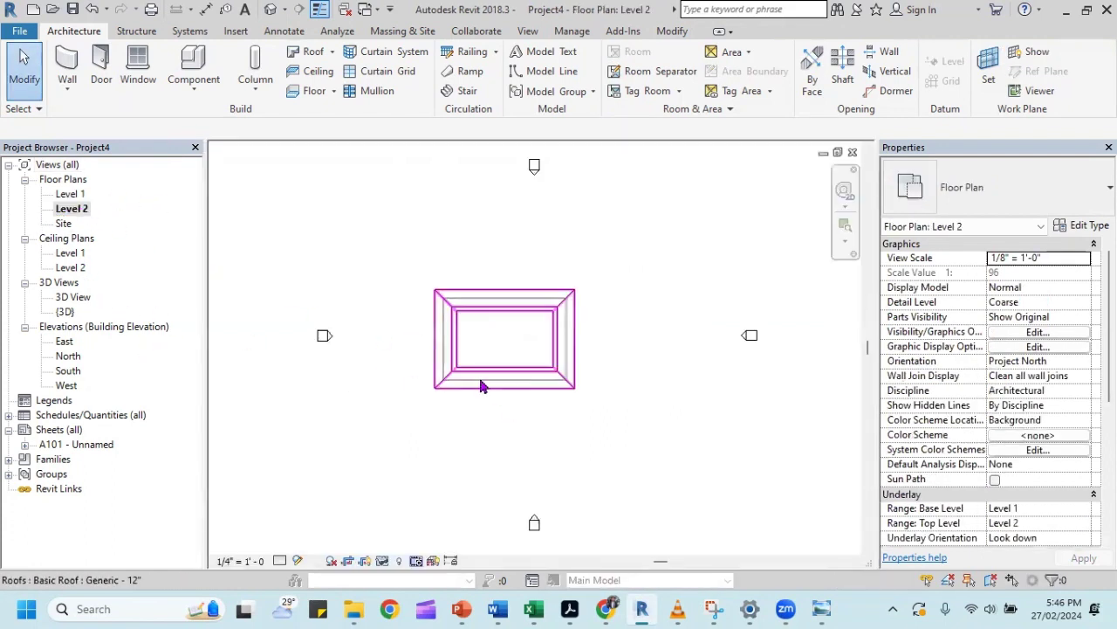
pyautogui.scroll(1, 480, 349)
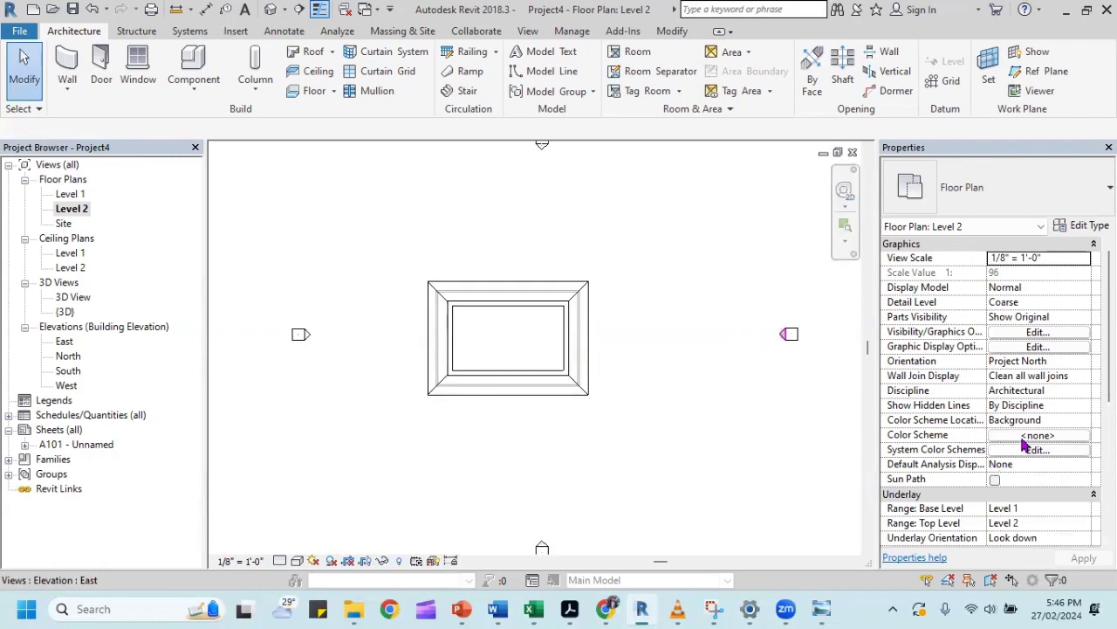
pyautogui.scroll(-2, 507, 319)
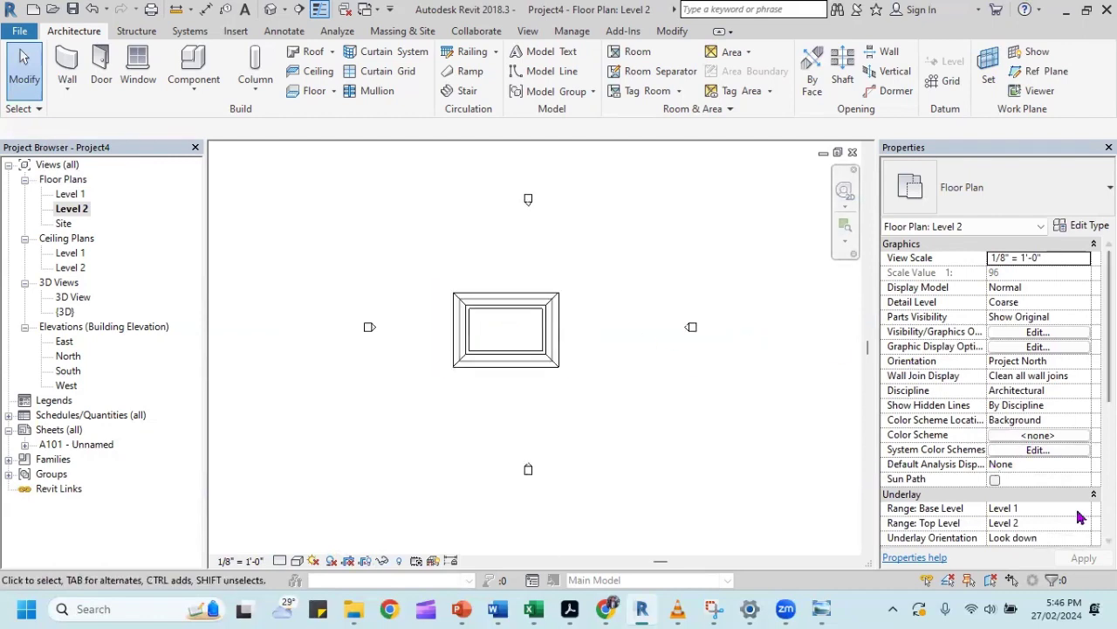
pyautogui.scroll(-2, 1080, 517)
pyautogui.scroll(-3, 1080, 517)
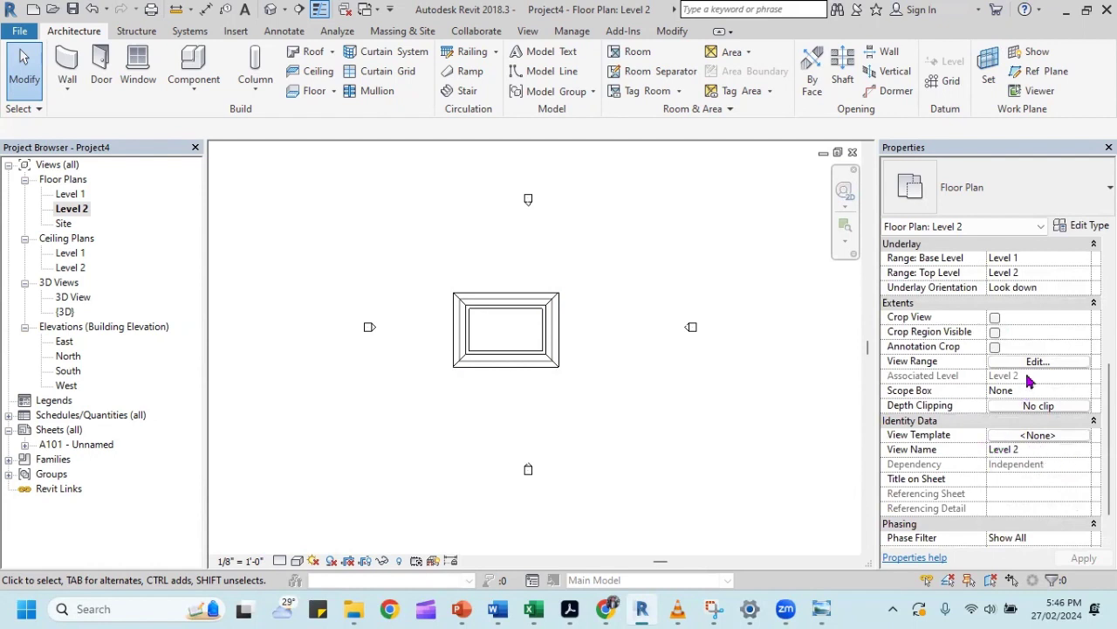
pyautogui.scroll(-1, 1029, 381)
pyautogui.scroll(2, 1029, 380)
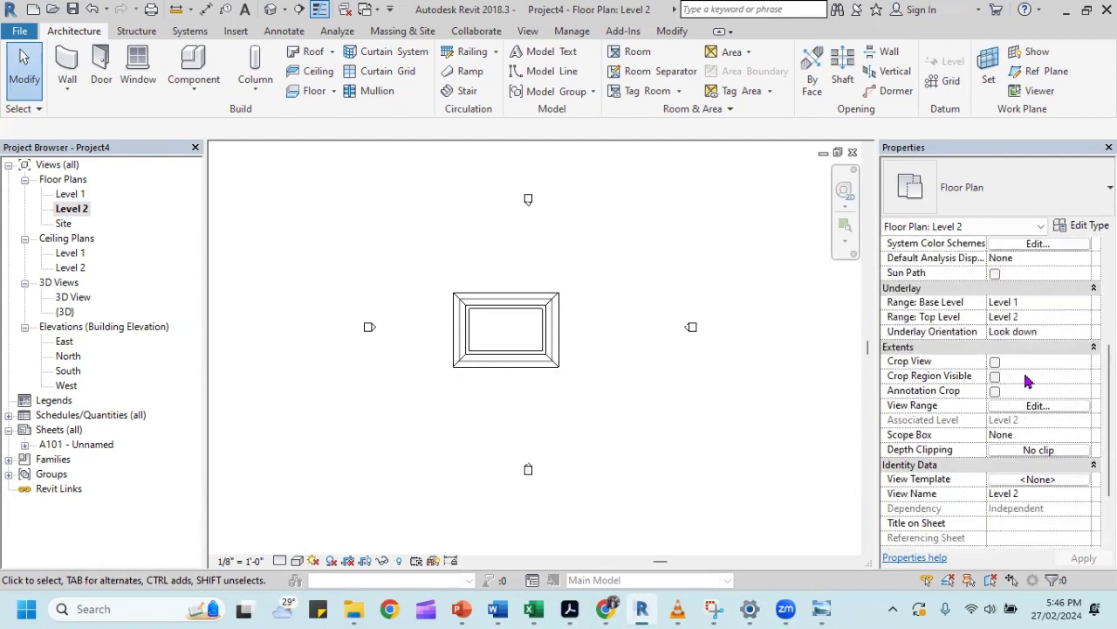
# Set Level 2's view range to a 20' top offset and 15' cut plane.
pyautogui.click(1065, 410)
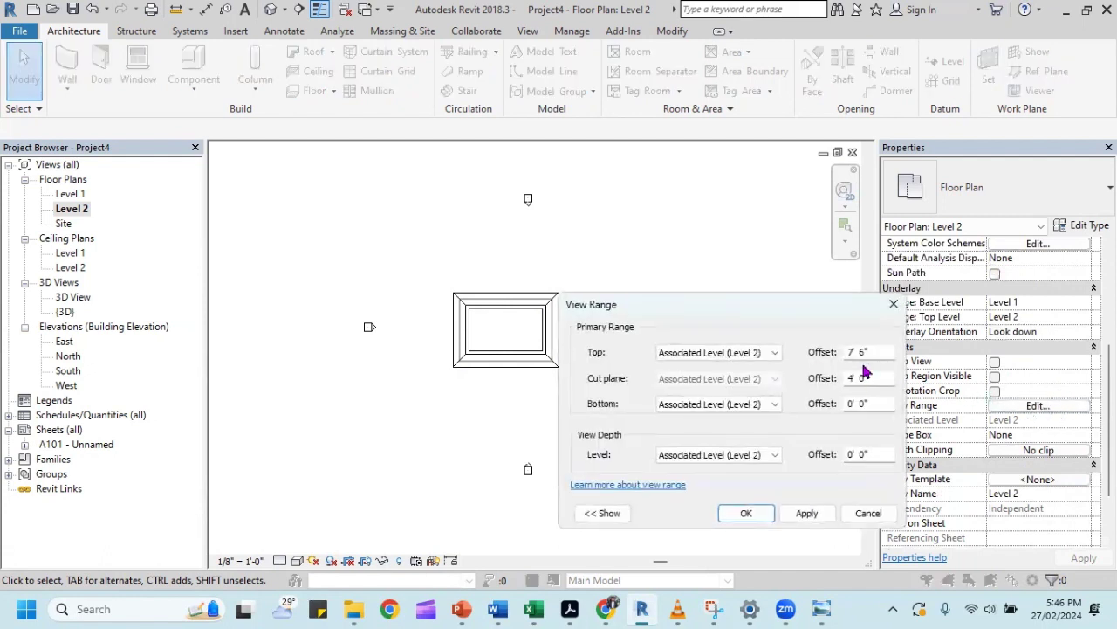
pyautogui.doubleClick(873, 353)
pyautogui.write('20')
pyautogui.press('Tab')
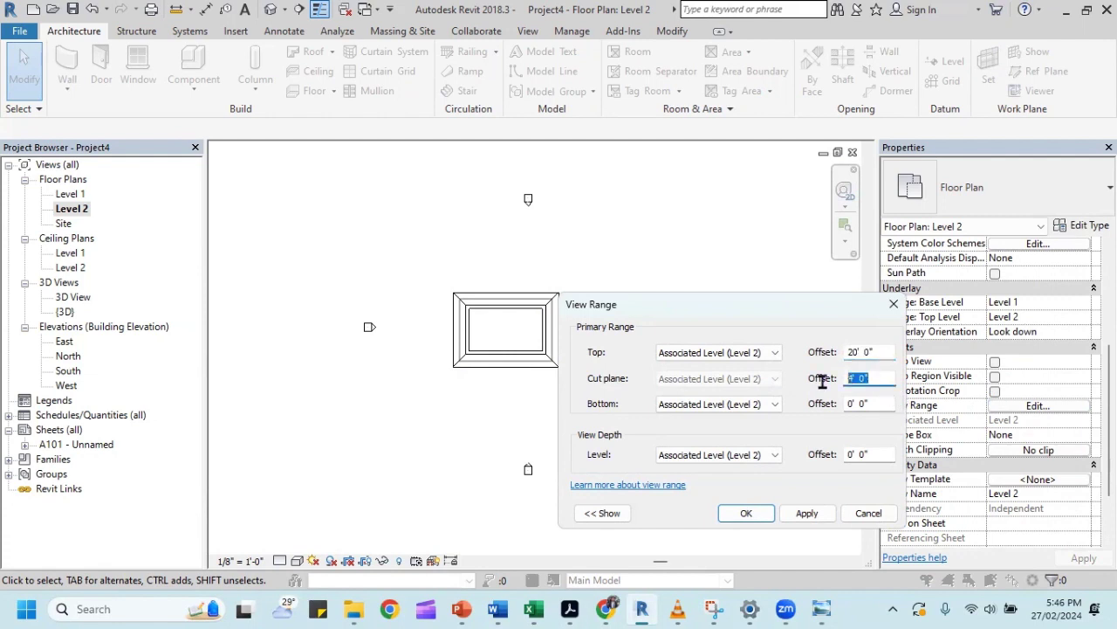
pyautogui.write('15')
pyautogui.click(806, 512)
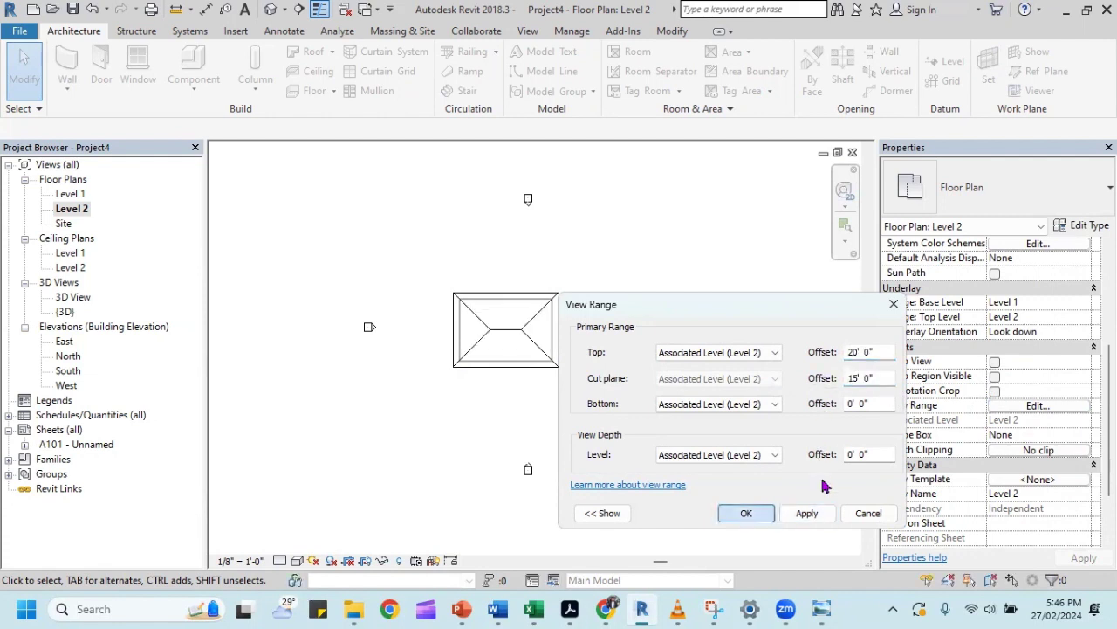
pyautogui.click(746, 513)
pyautogui.scroll(2, 515, 344)
# Draw a section line along the hip roof's ridge in the Level 2 plan.
pyautogui.scroll(2, 514, 344)
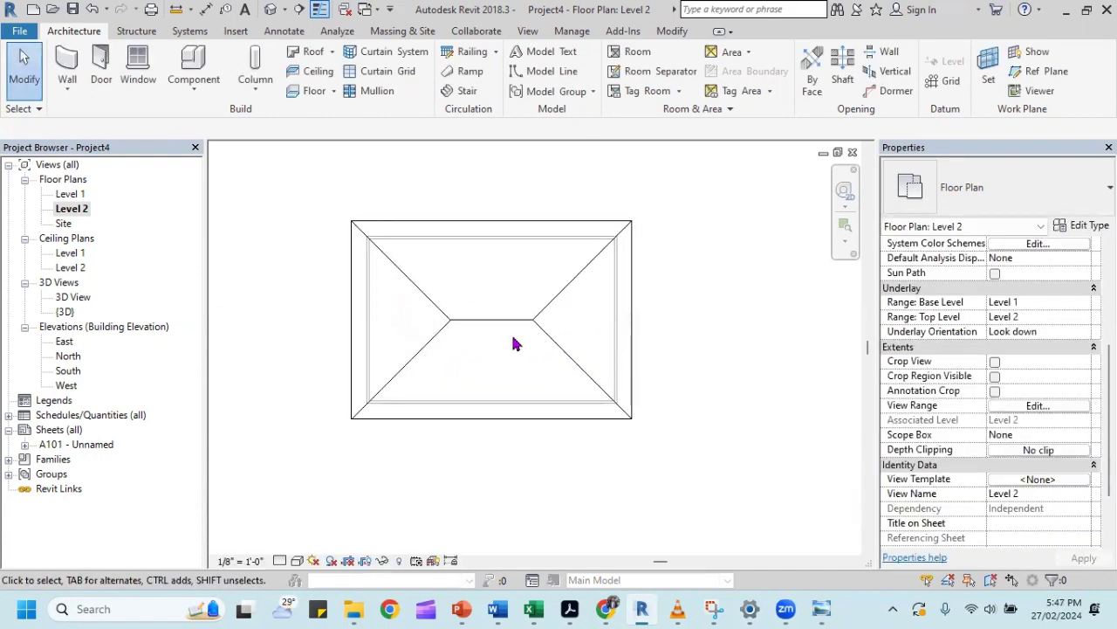
pyautogui.scroll(1, 511, 344)
pyautogui.scroll(-2, 501, 335)
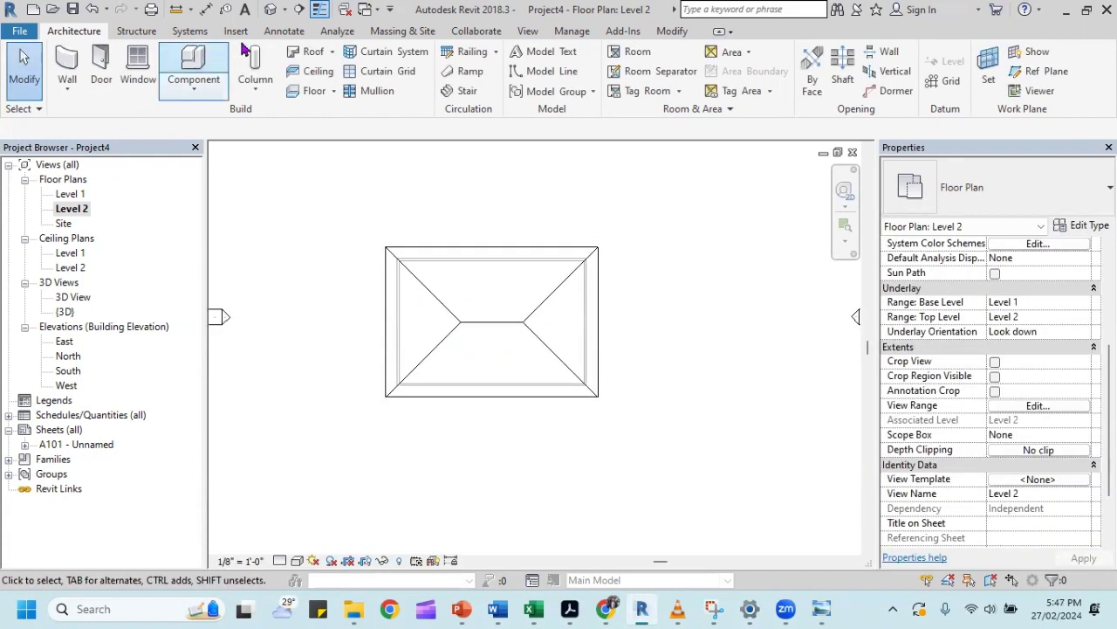
pyautogui.click(297, 10)
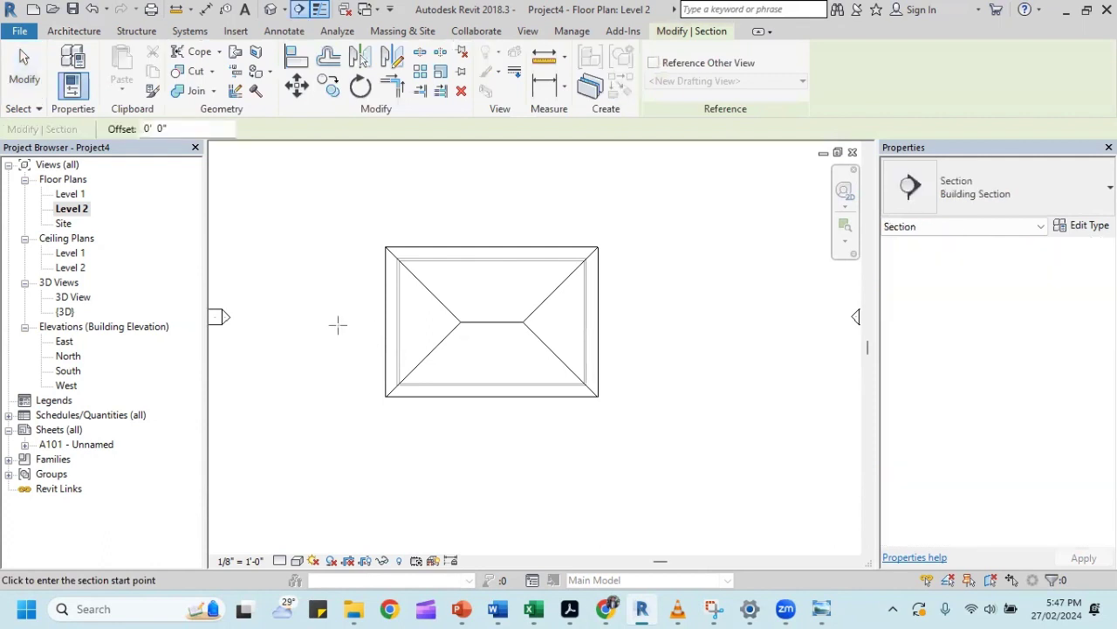
pyautogui.scroll(2, 461, 327)
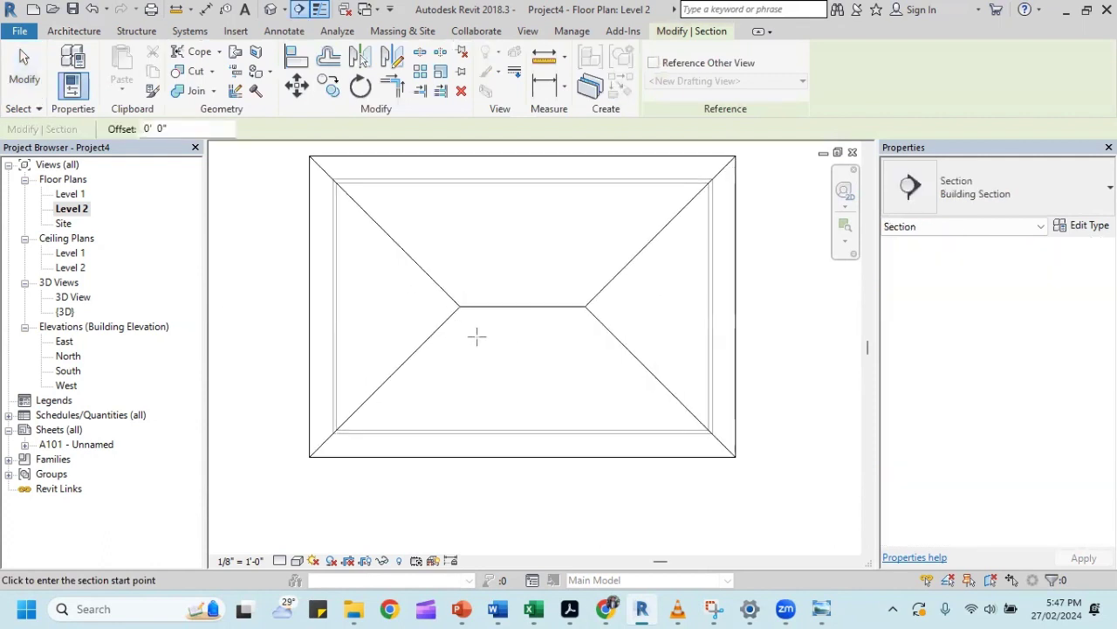
pyautogui.scroll(1, 455, 305)
pyautogui.scroll(1, 455, 297)
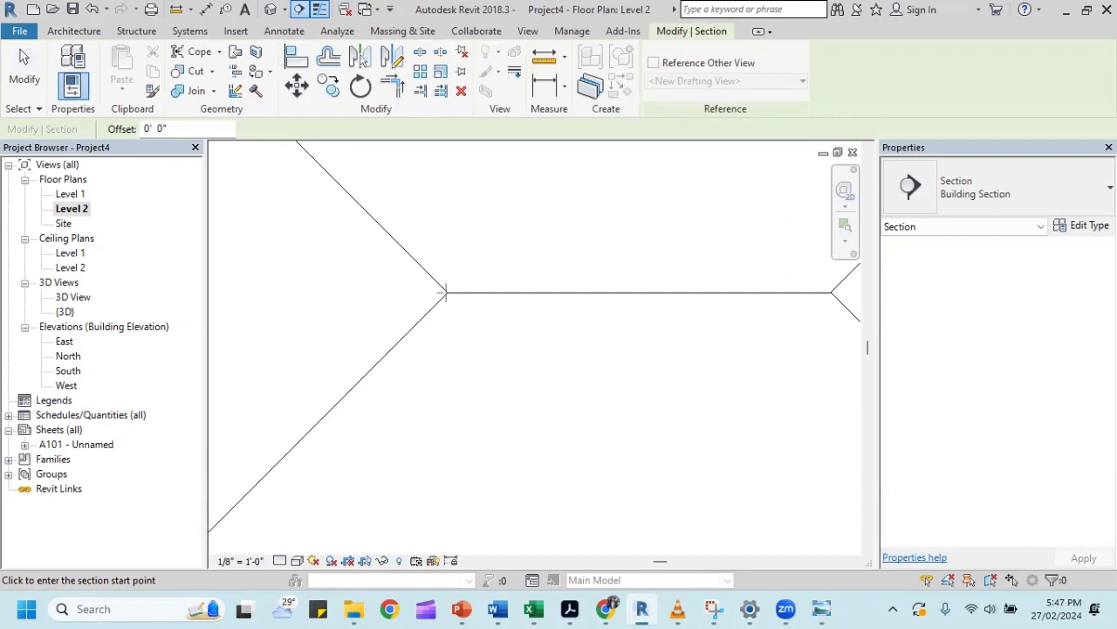
pyautogui.click(444, 293)
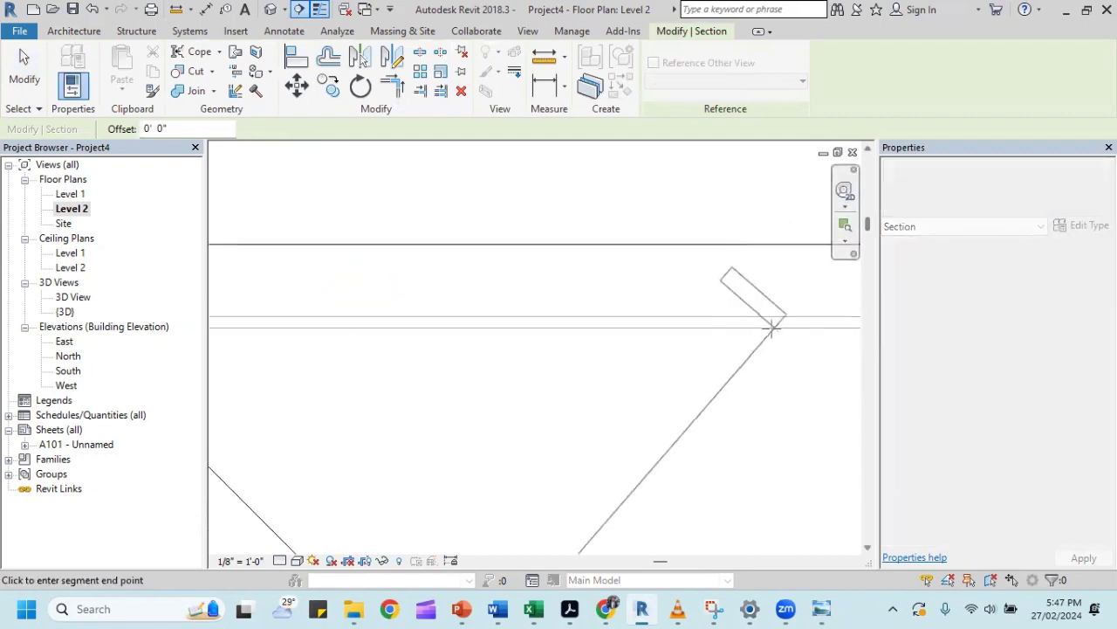
pyautogui.scroll(-2, 762, 341)
pyautogui.scroll(-1, 768, 366)
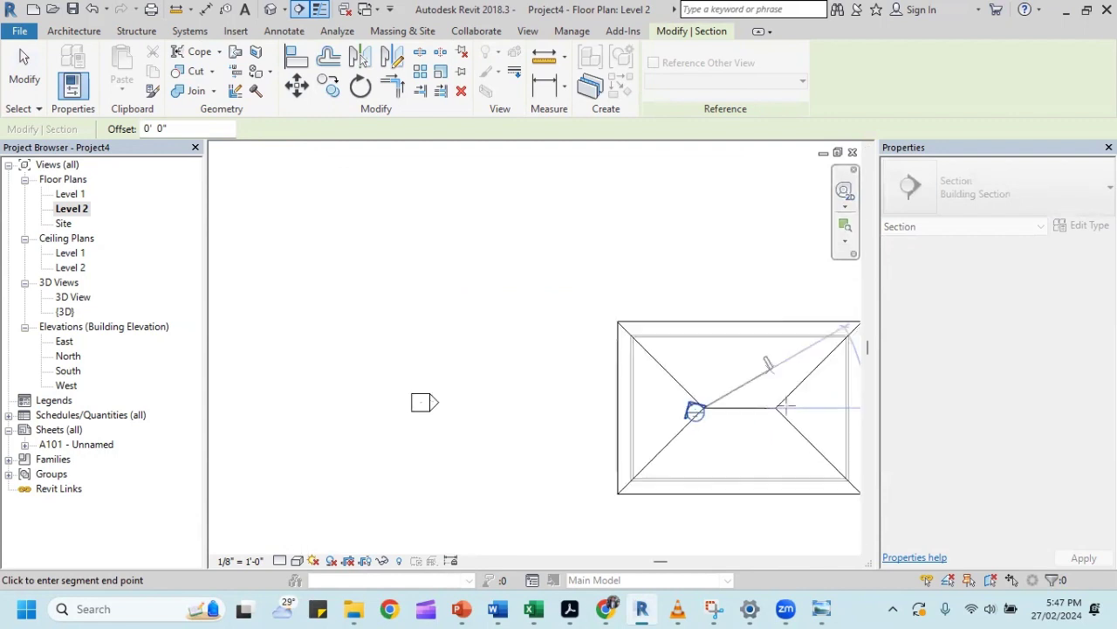
pyautogui.scroll(1, 797, 403)
pyautogui.click(800, 405)
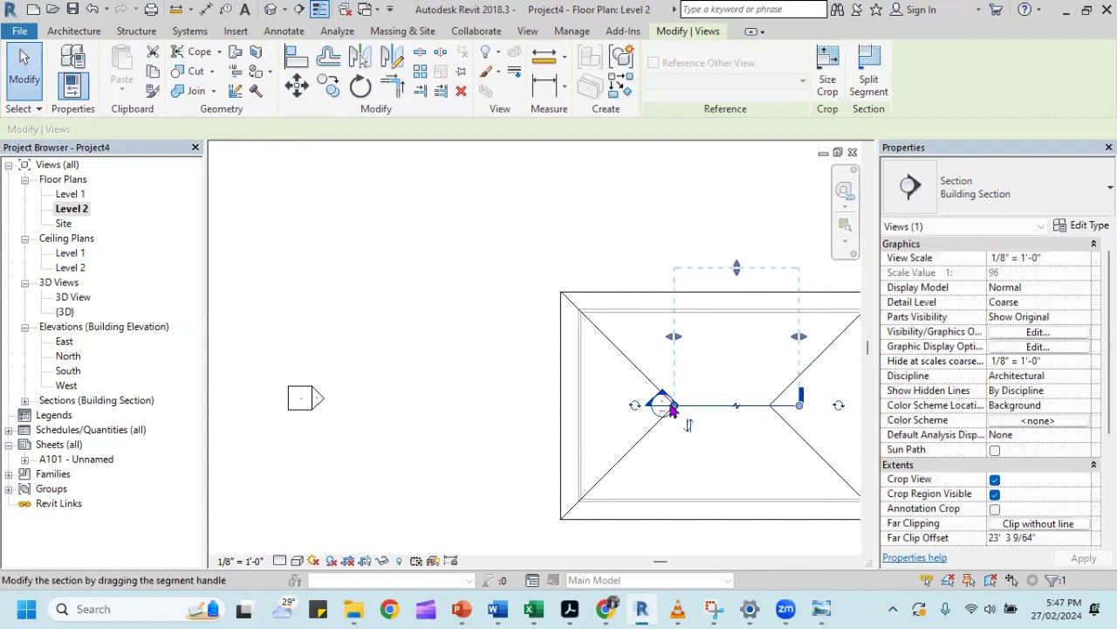
# Extend the section line past the roof's left edge and select it.
pyautogui.moveTo(663, 404); pyautogui.dragTo(493, 404)
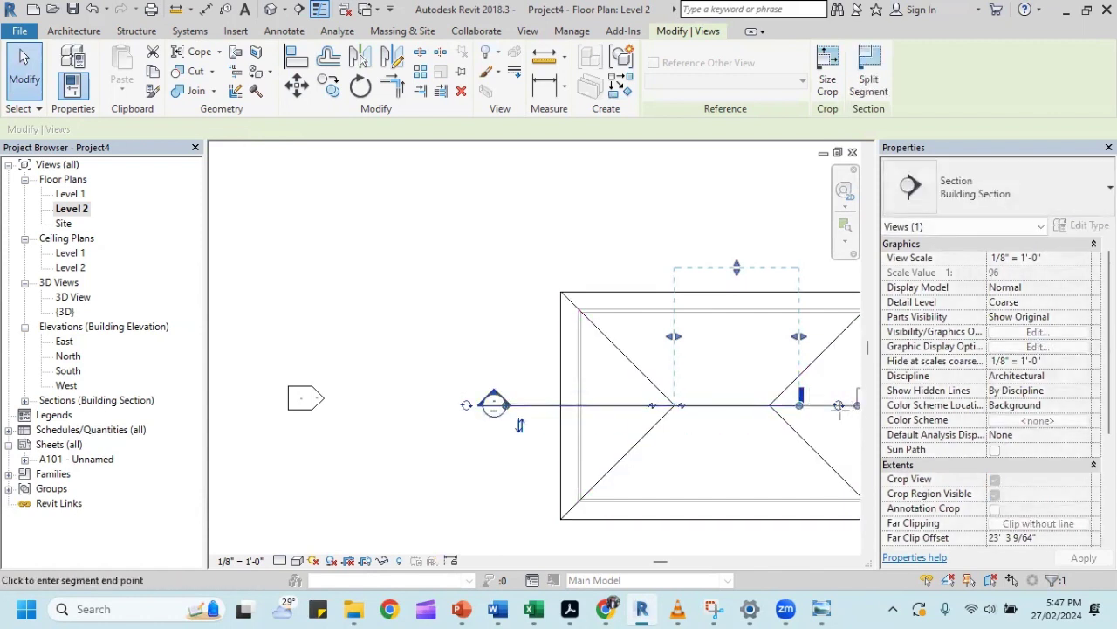
pyautogui.moveTo(656, 212); pyautogui.dragTo(464, 216, button='middle')
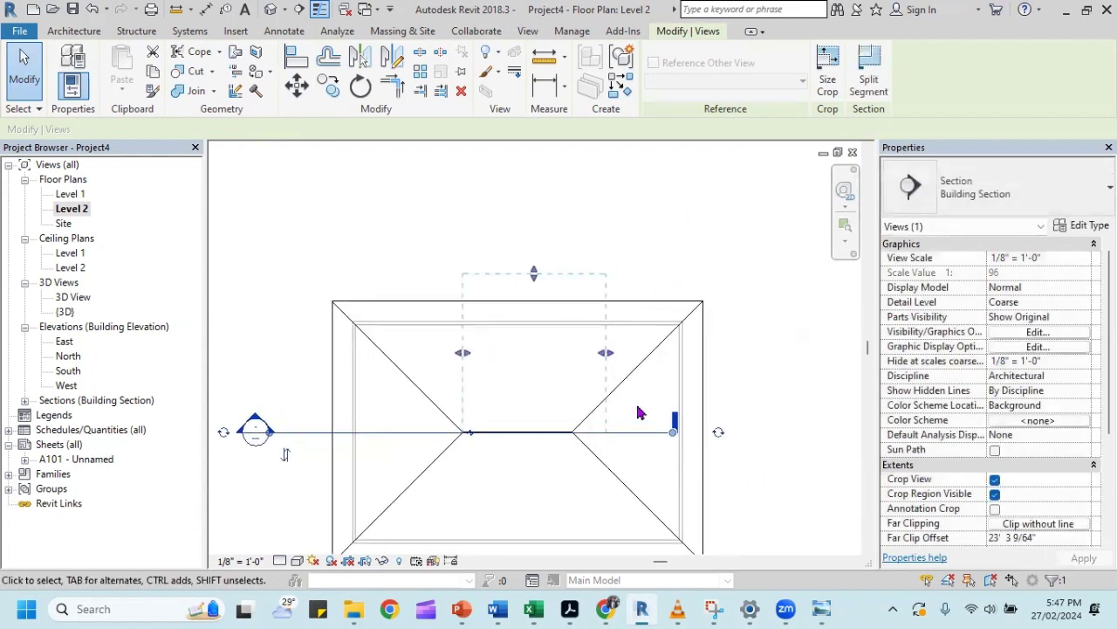
pyautogui.press('s')
pyautogui.press('s')
pyautogui.press('Escape')
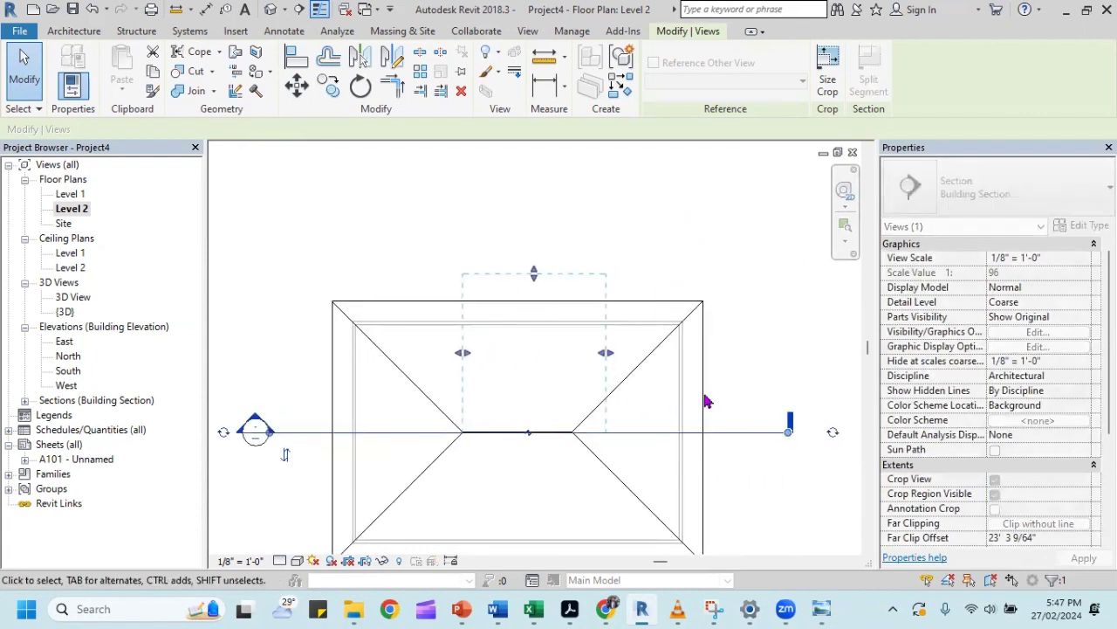
pyautogui.click(253, 429)
# Open Section 1 and widen its crop region to the left and right.
pyautogui.doubleClick(255, 419)
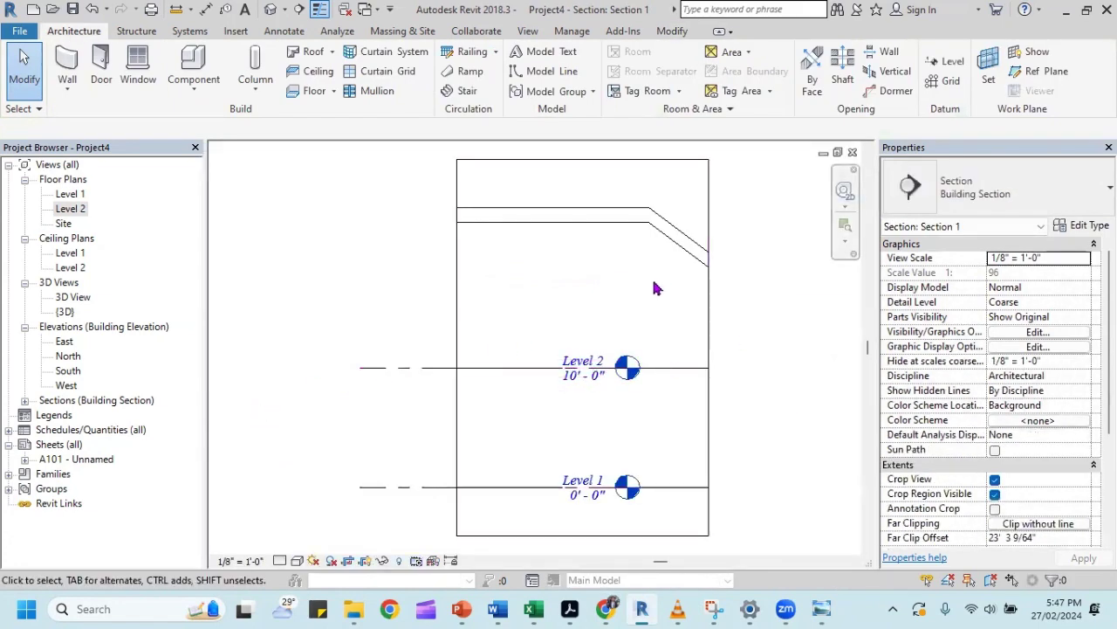
pyautogui.scroll(-2, 655, 287)
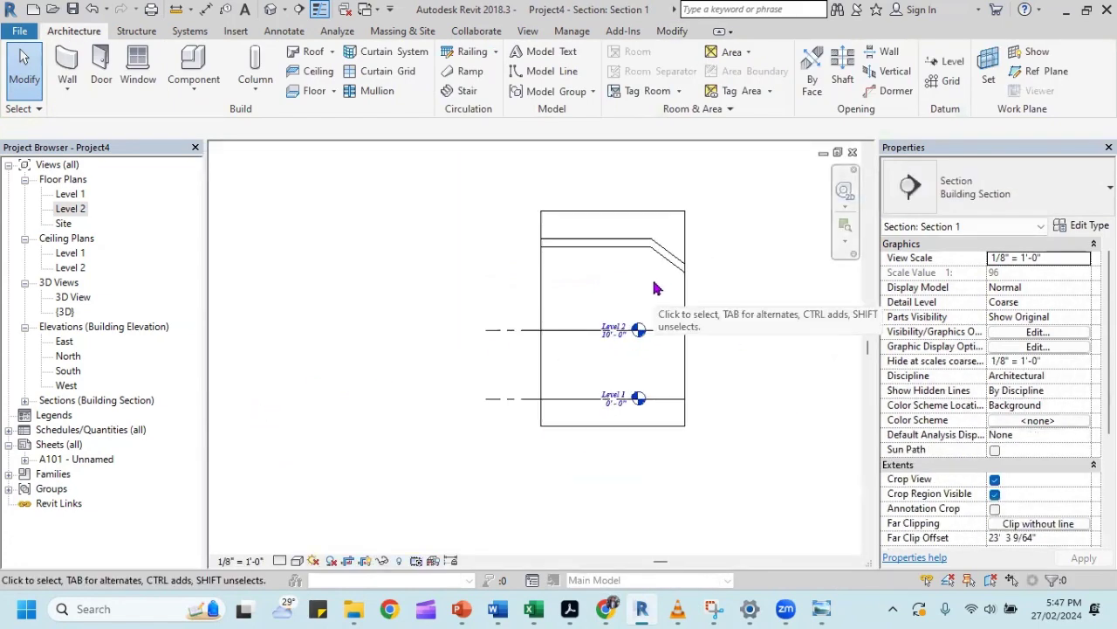
pyautogui.click(541, 345)
pyautogui.moveTo(471, 320); pyautogui.dragTo(253, 319)
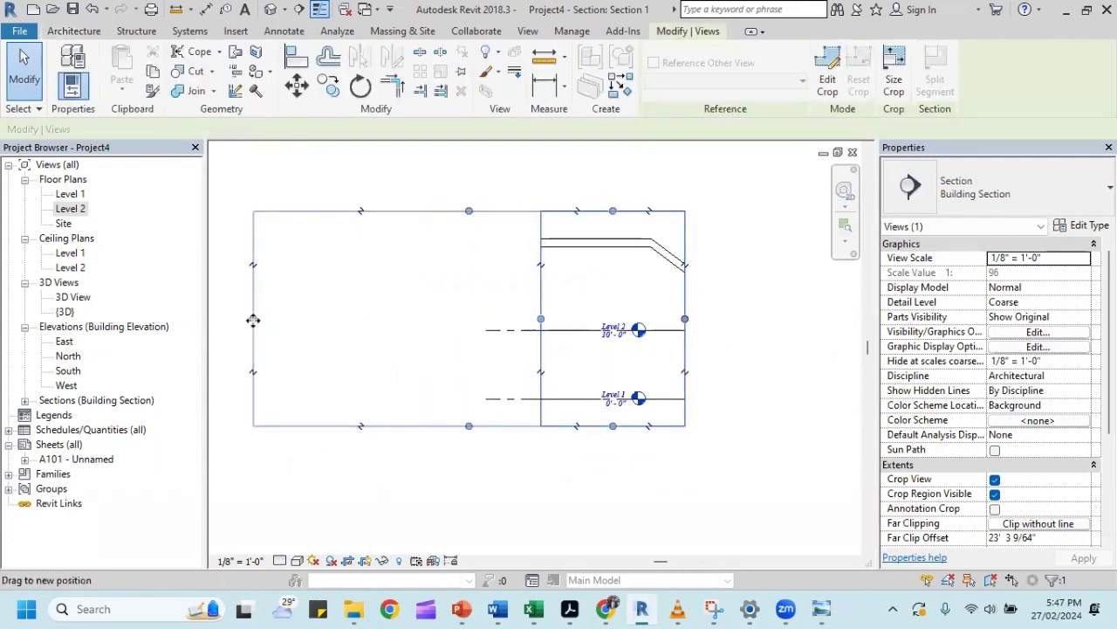
pyautogui.moveTo(687, 327)
pyautogui.mouseDown()
pyautogui.moveTo(736, 421)
pyautogui.moveTo(818, 399)
pyautogui.mouseUp()
# Zoom and pan Section 1 to frame the roof ridge above Level 2.
pyautogui.scroll(2, 539, 254)
pyautogui.scroll(2, 540, 254)
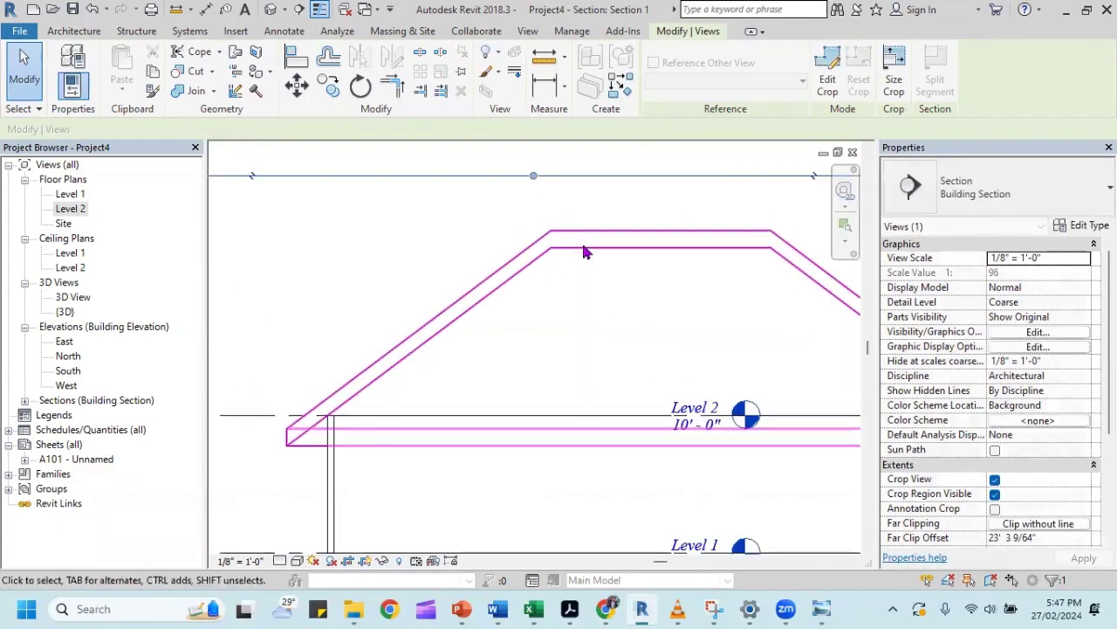
pyautogui.scroll(1, 581, 240)
pyautogui.moveTo(501, 267); pyautogui.dragTo(378, 259, button='middle')
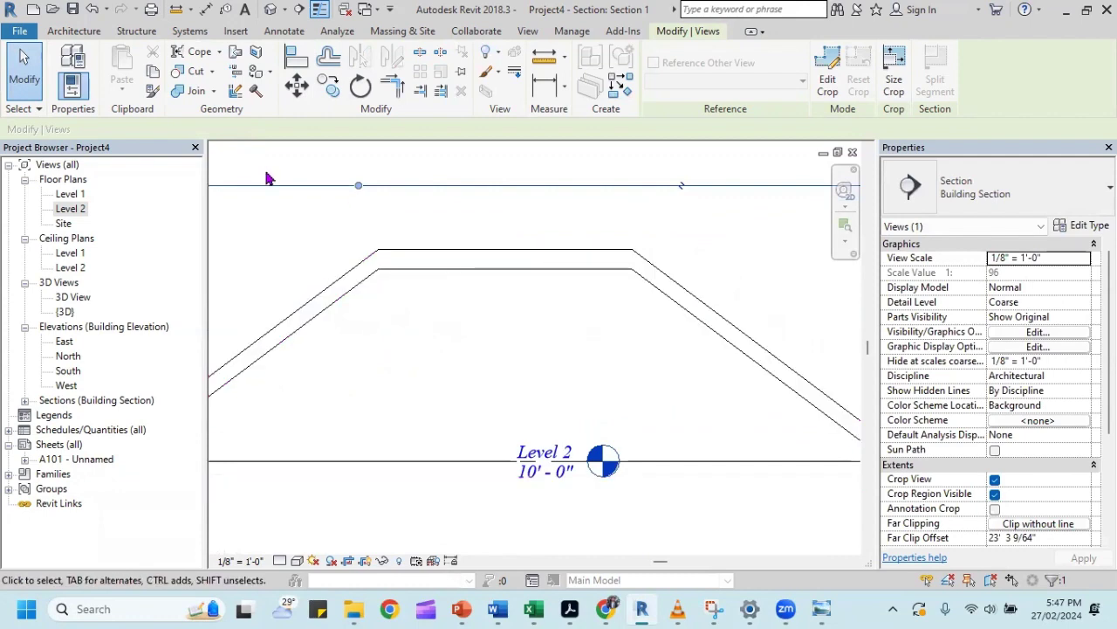
pyautogui.moveTo(332, 237); pyautogui.dragTo(374, 250, button='middle')
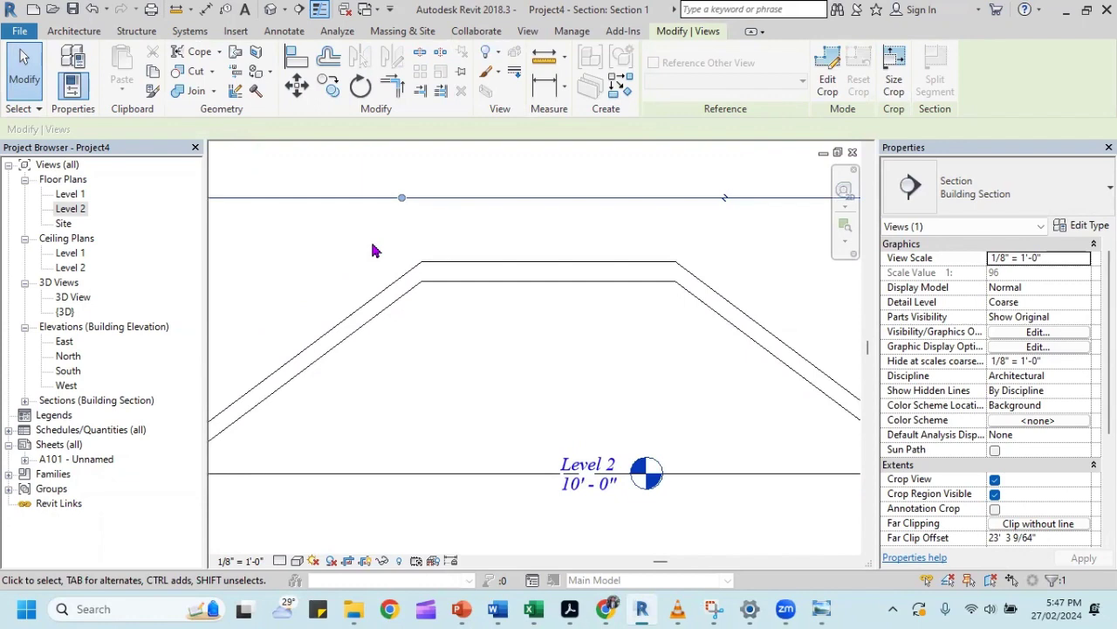
pyautogui.click(74, 31)
# Draw a horizontal reference plane along the roof top and name it Ridge 150.
pyautogui.click(1038, 71)
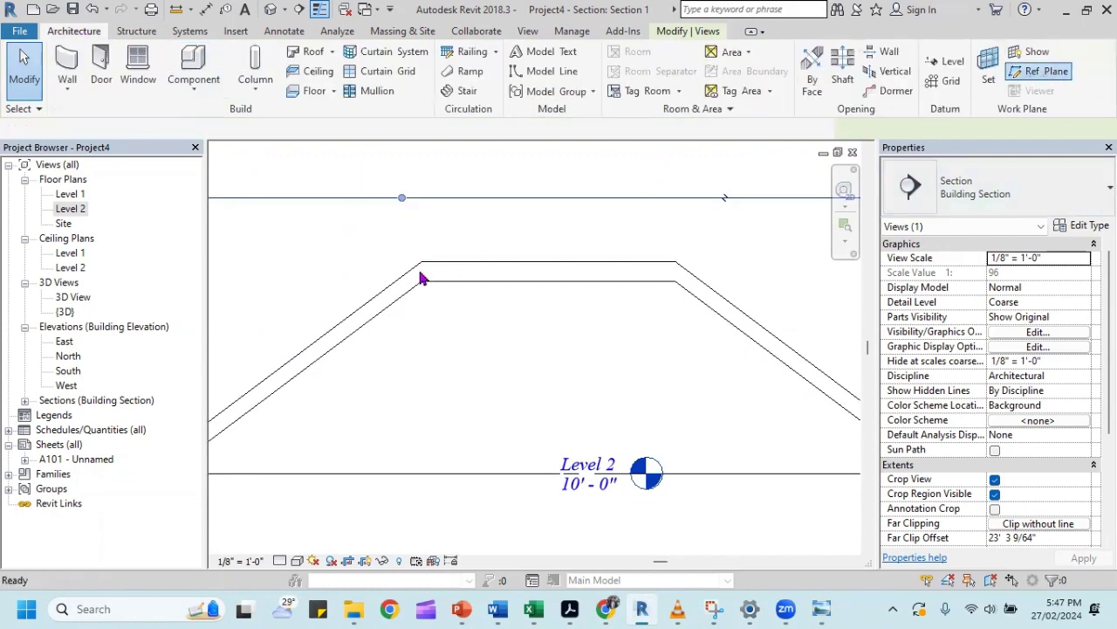
pyautogui.click(422, 262)
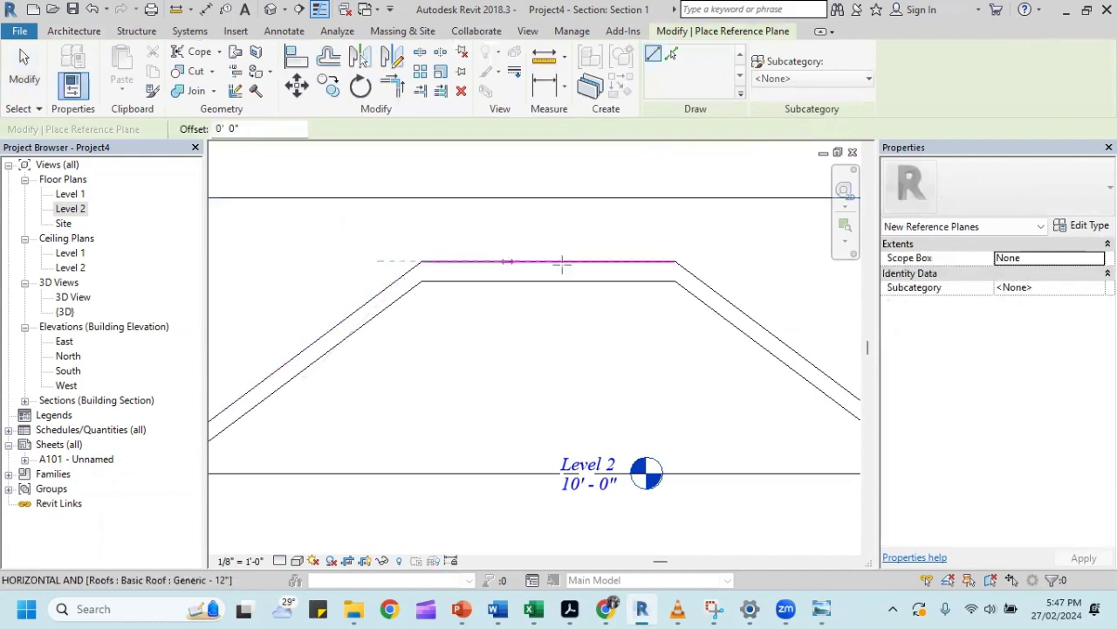
pyautogui.click(730, 261)
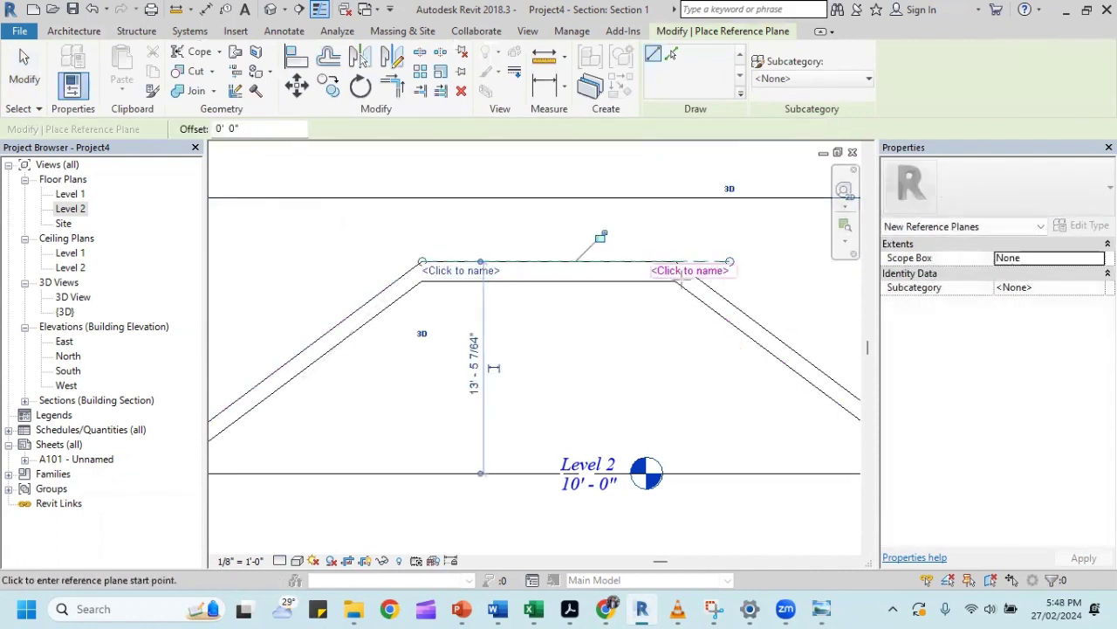
pyautogui.click(685, 272)
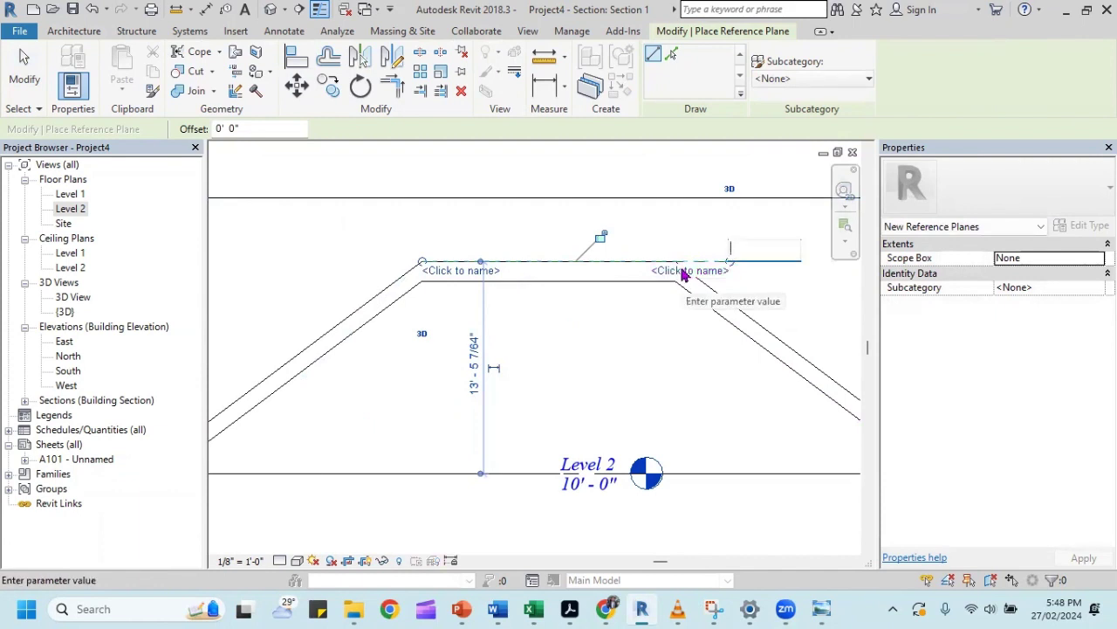
pyautogui.write('R')
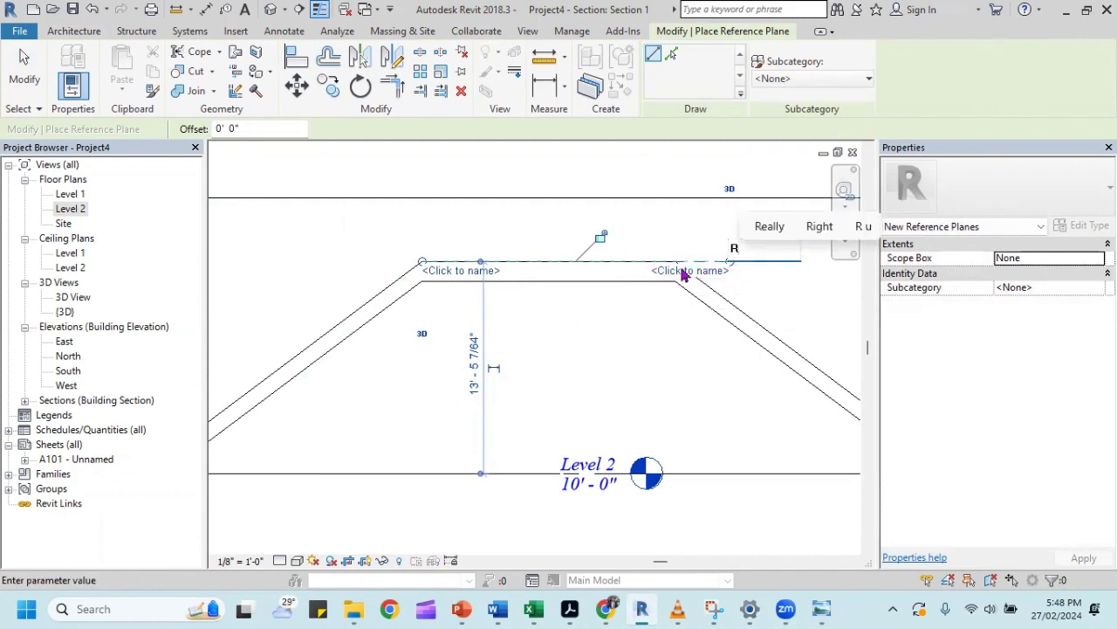
pyautogui.write('idge 150')
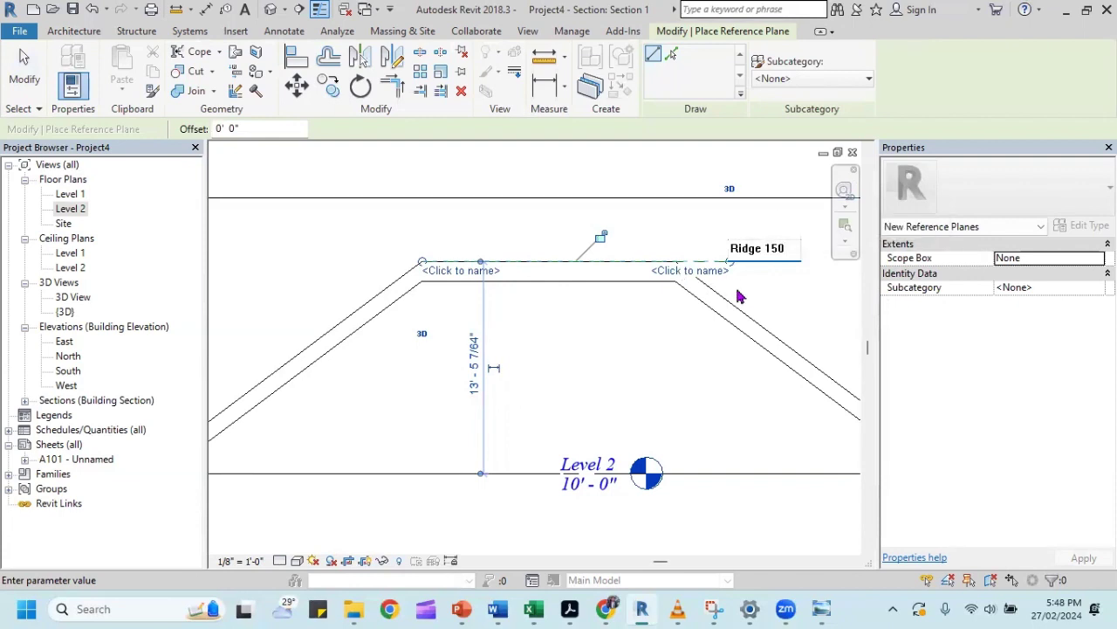
pyautogui.press('Return')
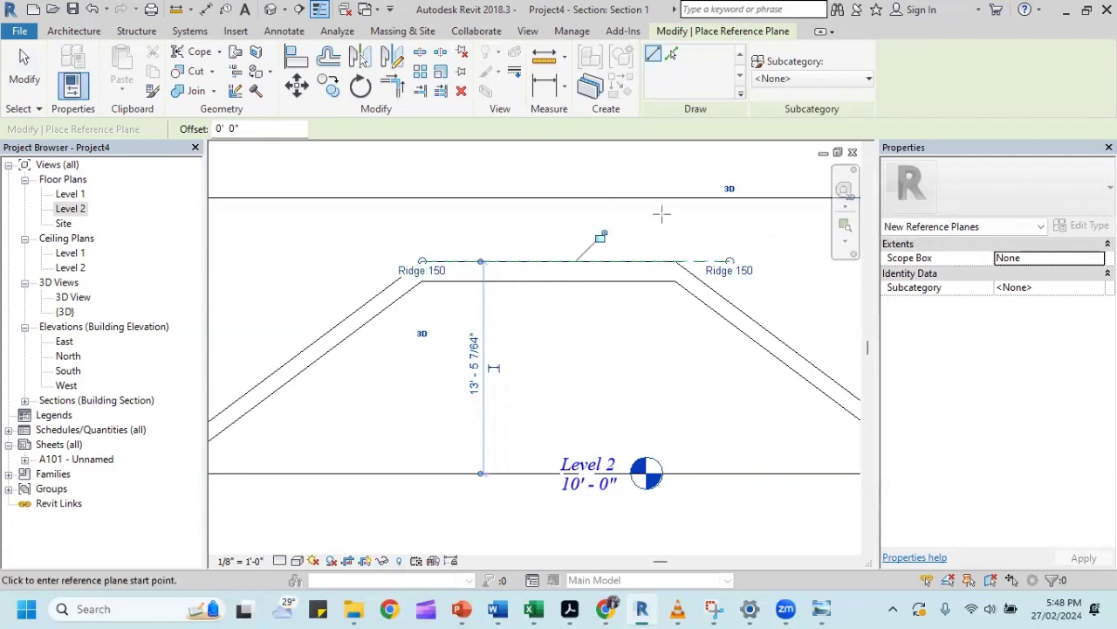
pyautogui.scroll(-2, 384, 229)
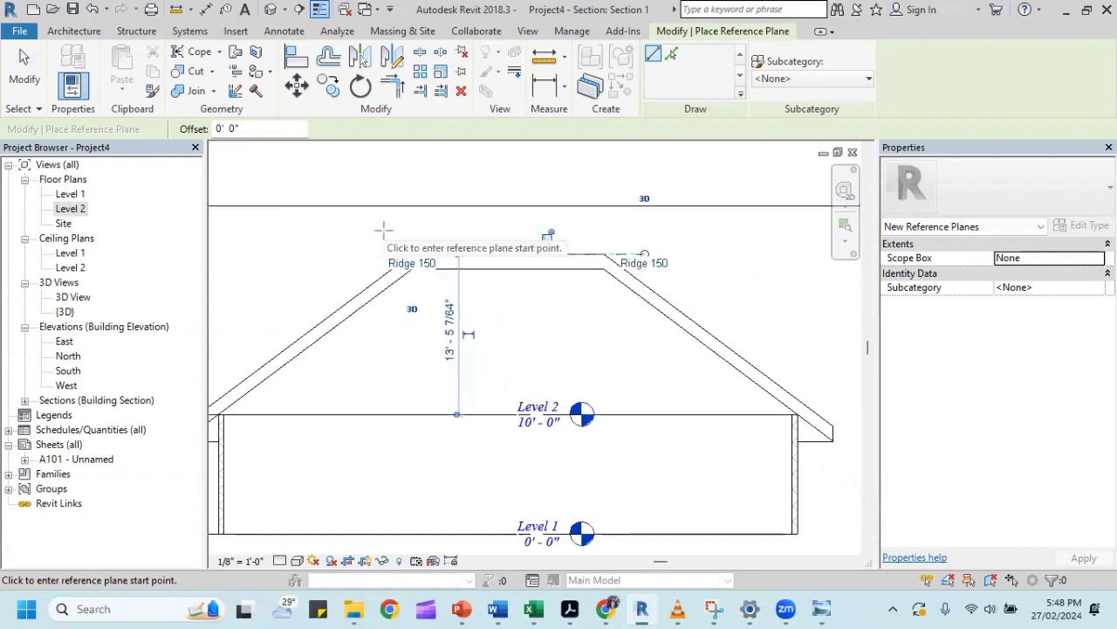
# Set the work plane to Reference Plane : Ridge 150.
pyautogui.click(78, 35)
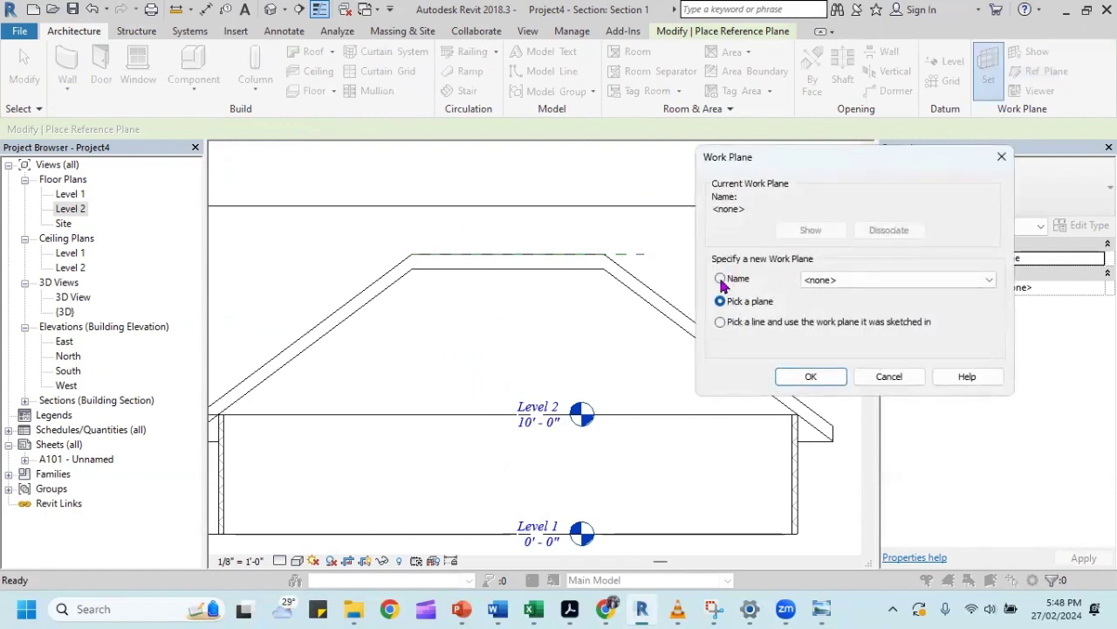
pyautogui.click(720, 279)
pyautogui.click(989, 281)
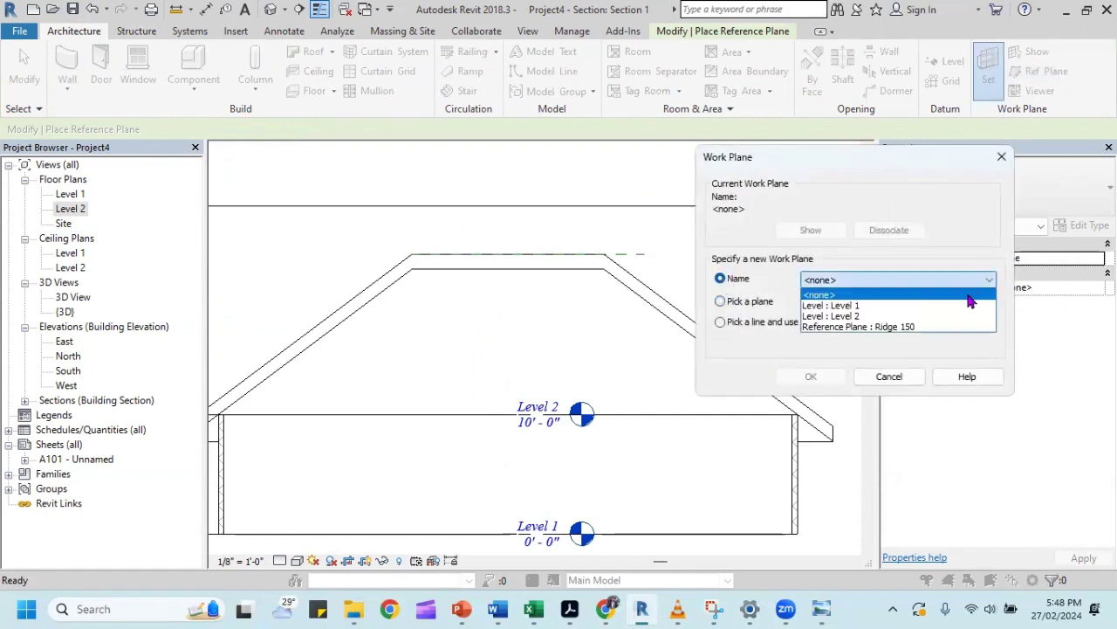
pyautogui.click(950, 324)
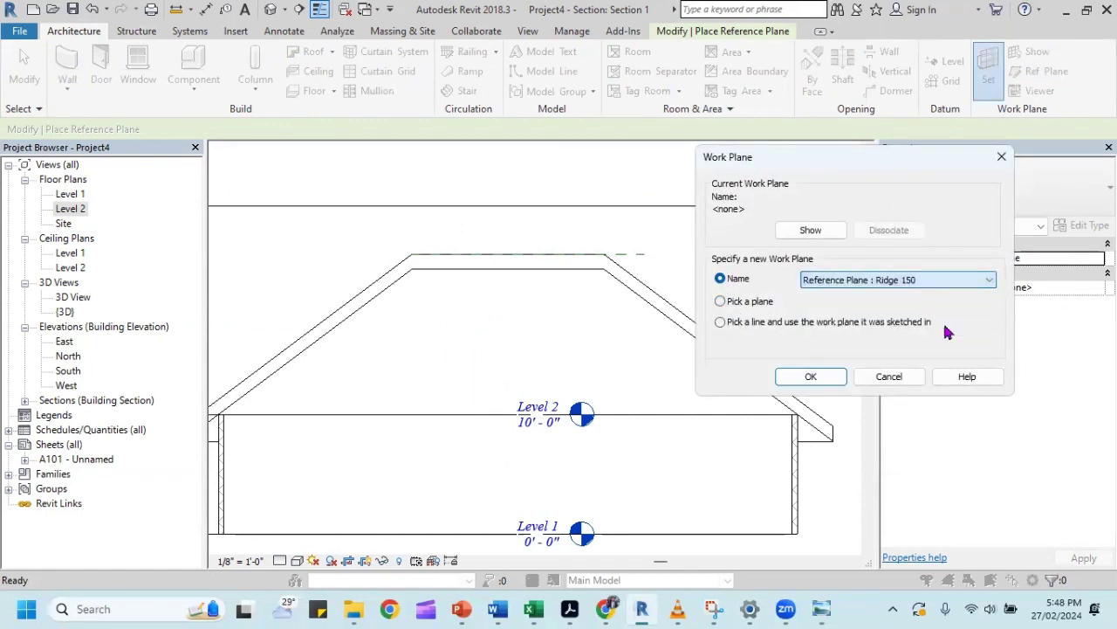
pyautogui.click(811, 376)
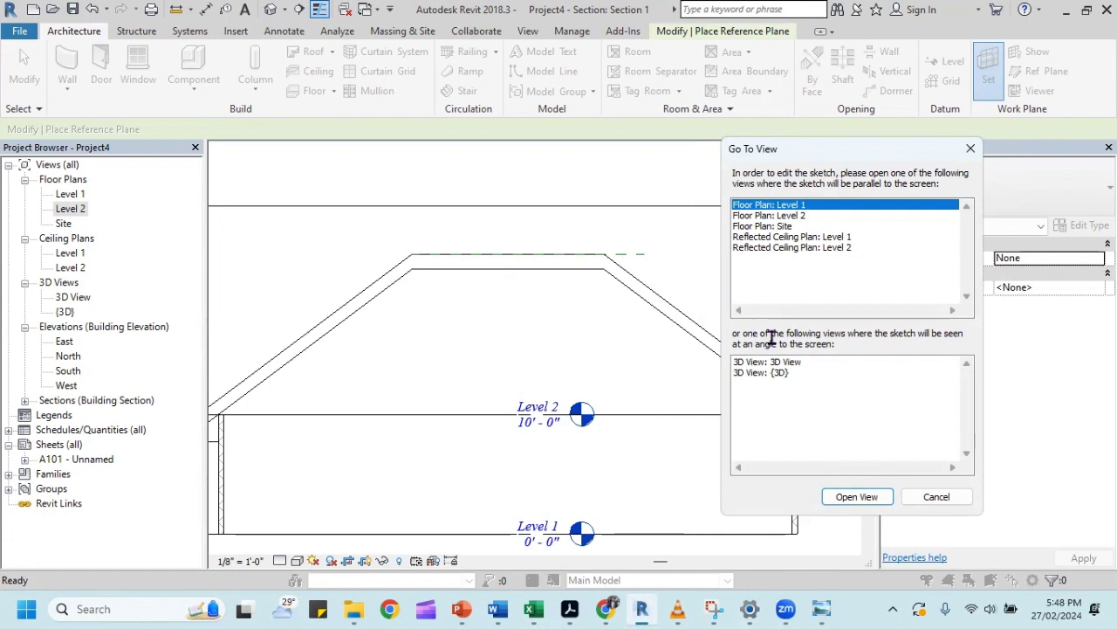
# Switch to the 3D View showing the whole hip-roofed house.
pyautogui.click(786, 373)
pyautogui.click(786, 363)
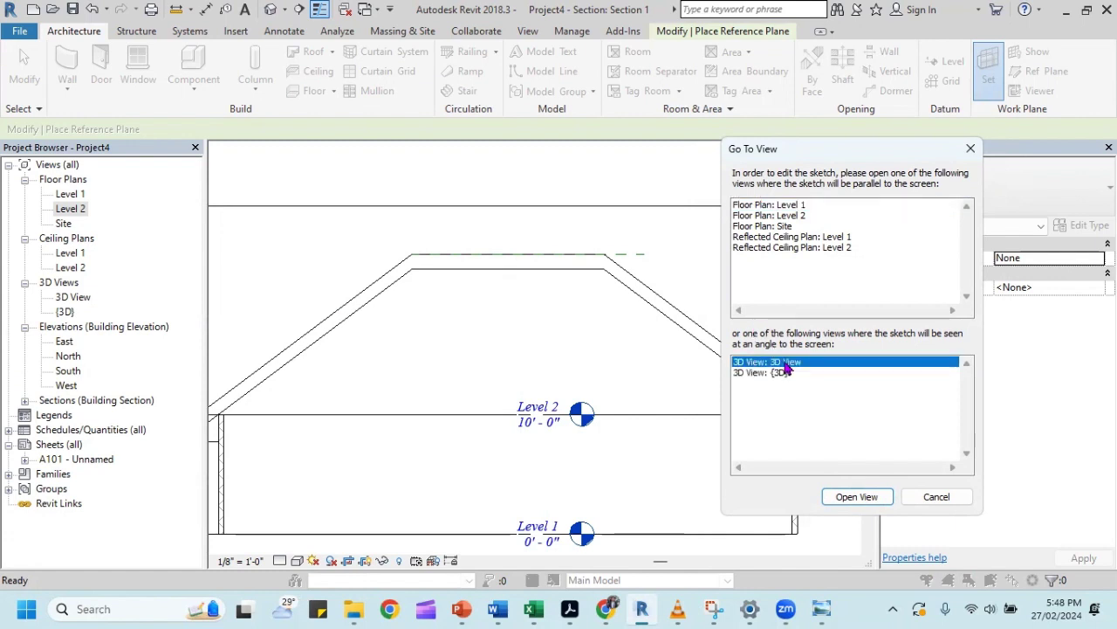
pyautogui.press('Return')
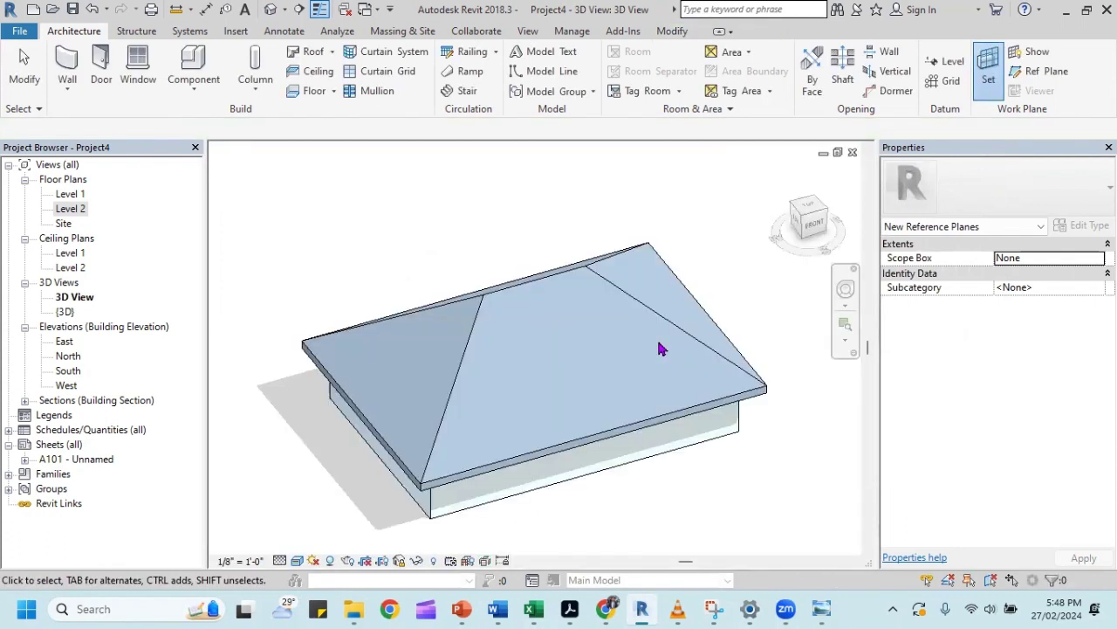
# Open the {3D} view and load Ridge Tile.rfa from the 11.Roof Detailing folder.
pyautogui.doubleClick(65, 312)
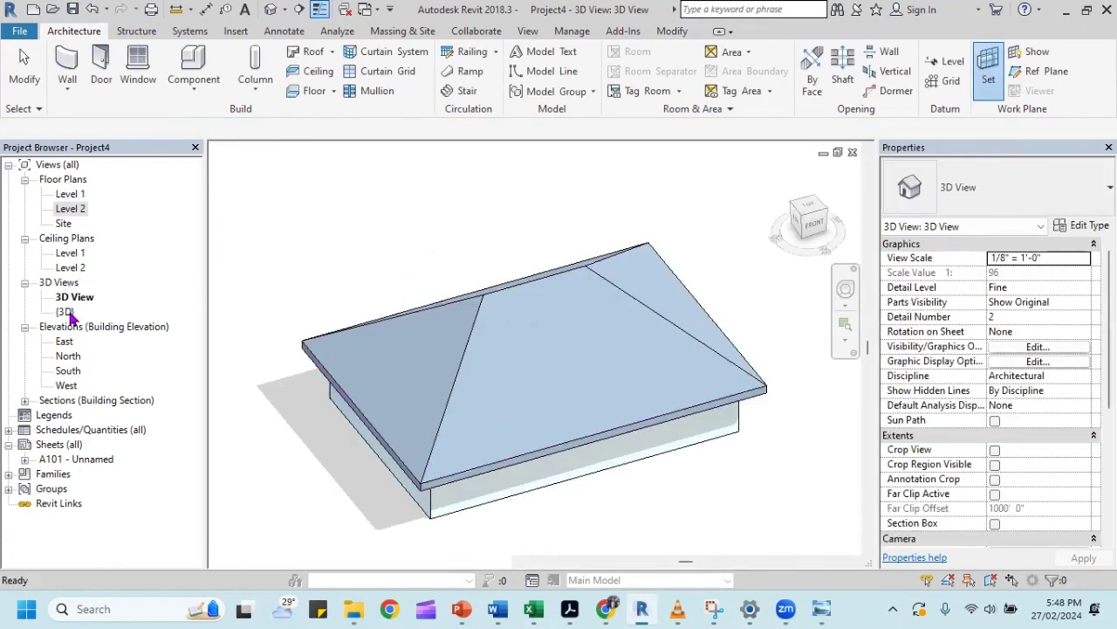
pyautogui.scroll(2, 540, 293)
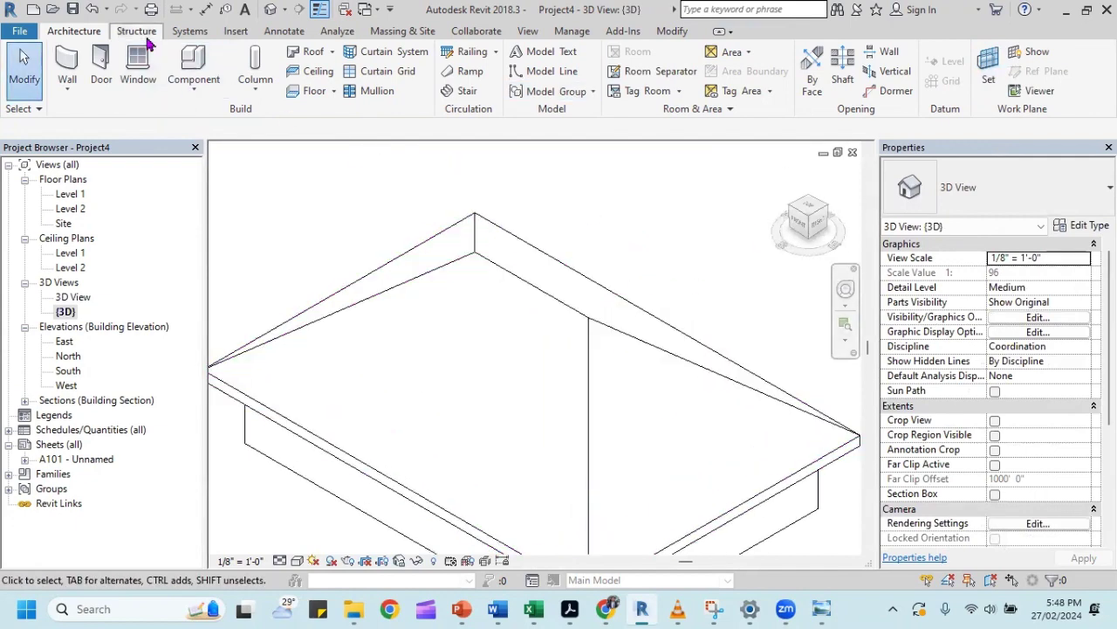
pyautogui.click(194, 66)
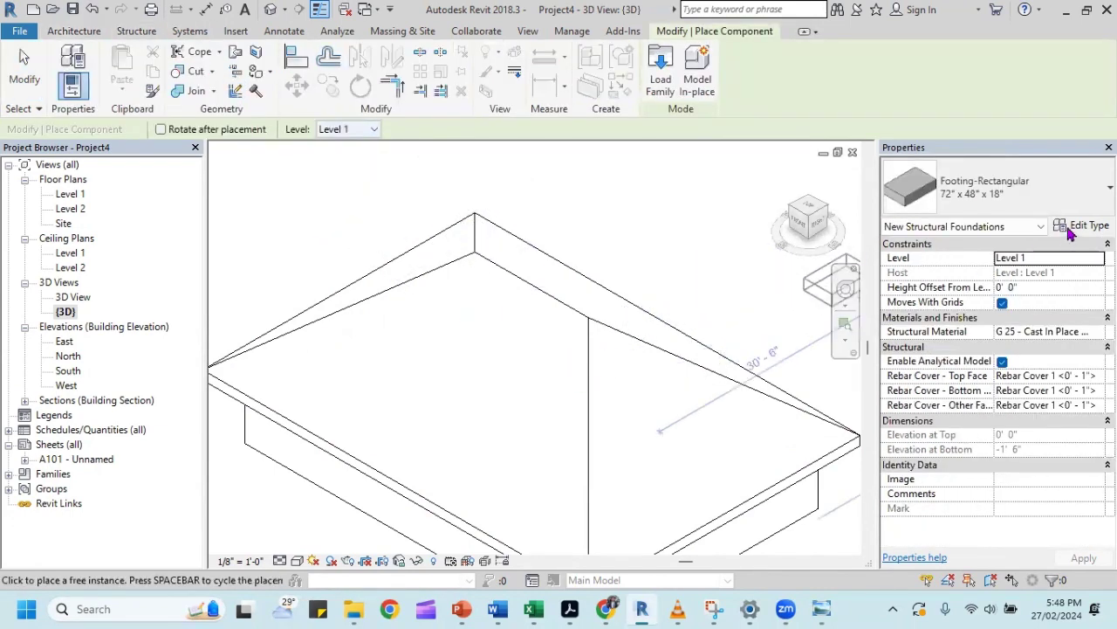
pyautogui.click(664, 69)
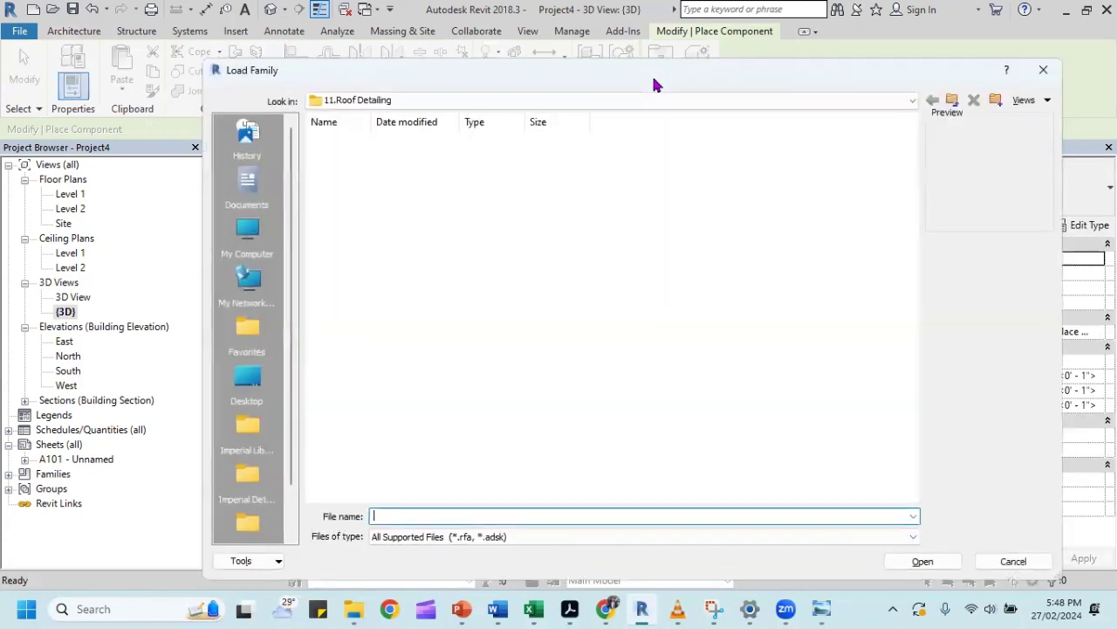
pyautogui.click(468, 175)
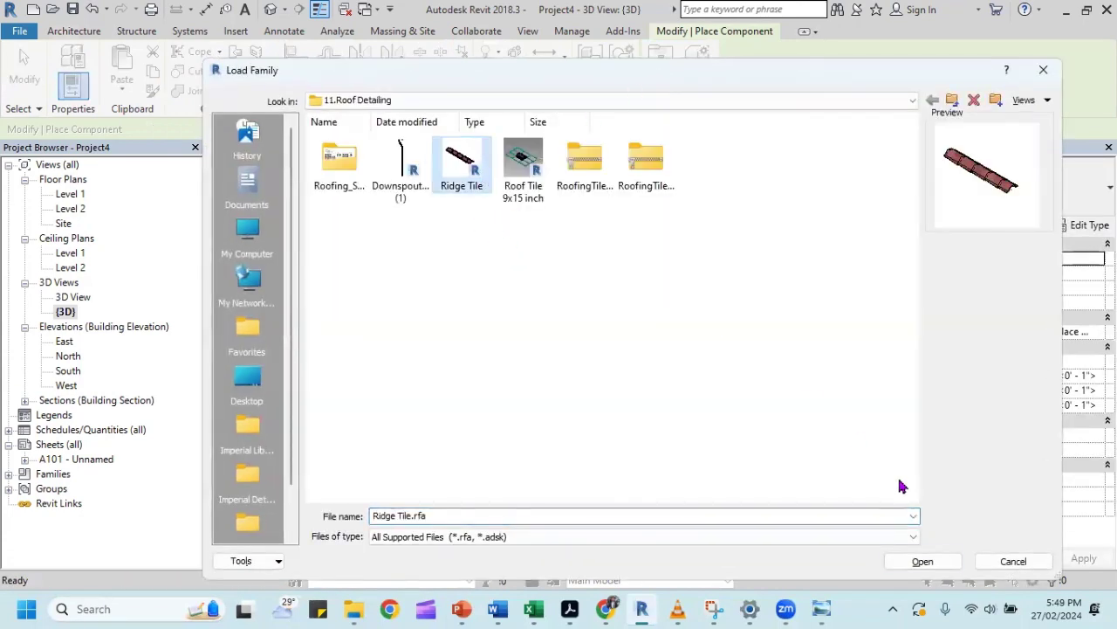
pyautogui.click(923, 560)
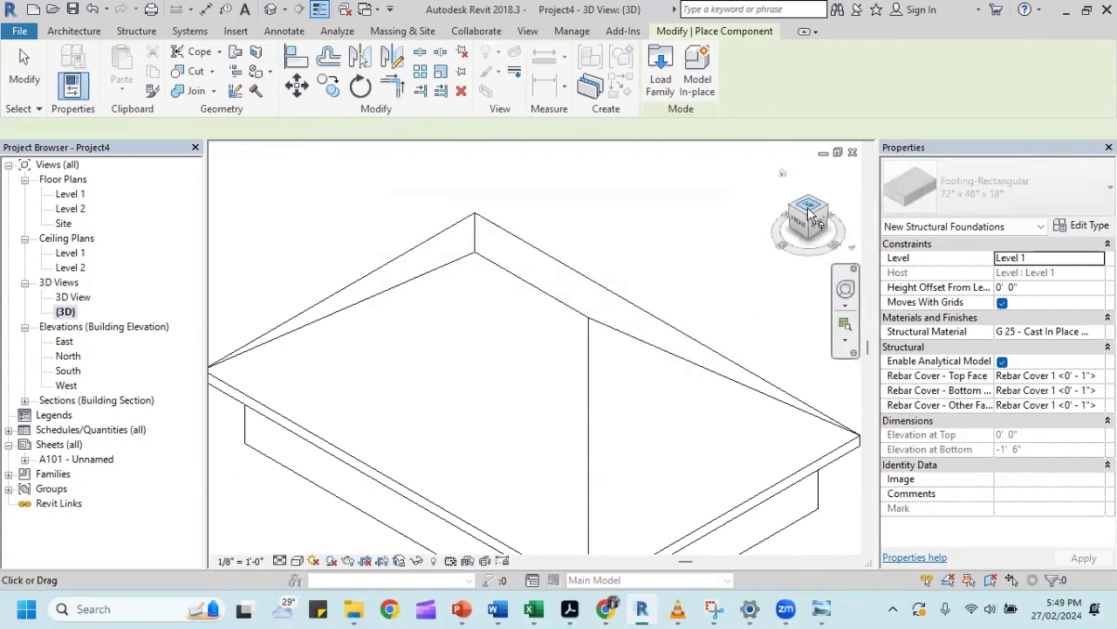
# From the top view, place a 16'-0" Ridge Tile from the ridge's left end to its right end.
pyautogui.click(809, 210)
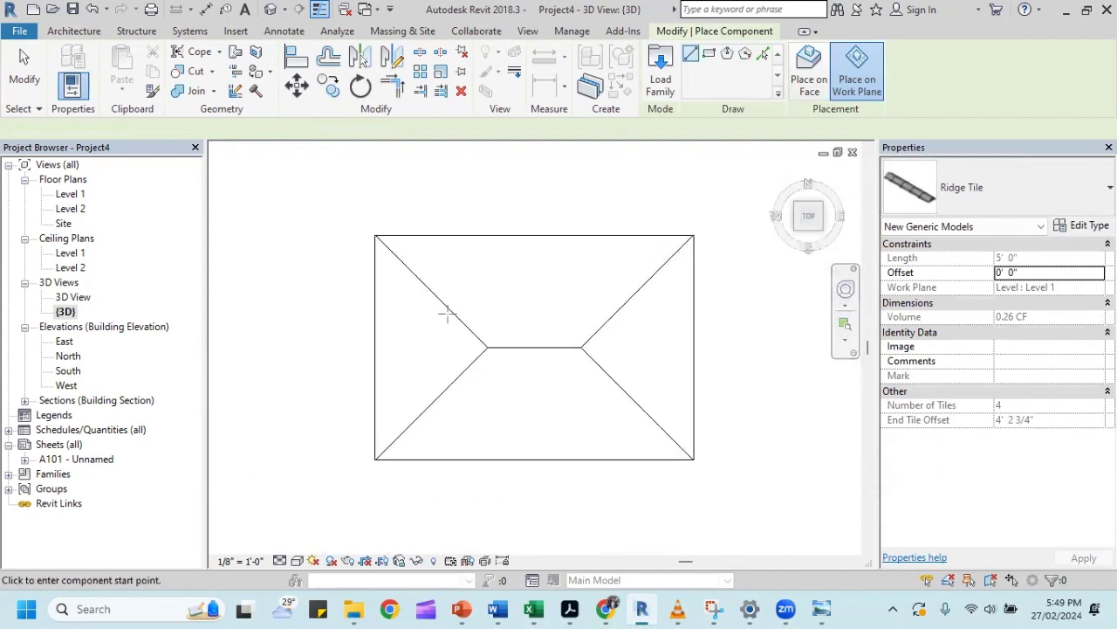
pyautogui.scroll(1, 487, 347)
pyautogui.scroll(1, 497, 350)
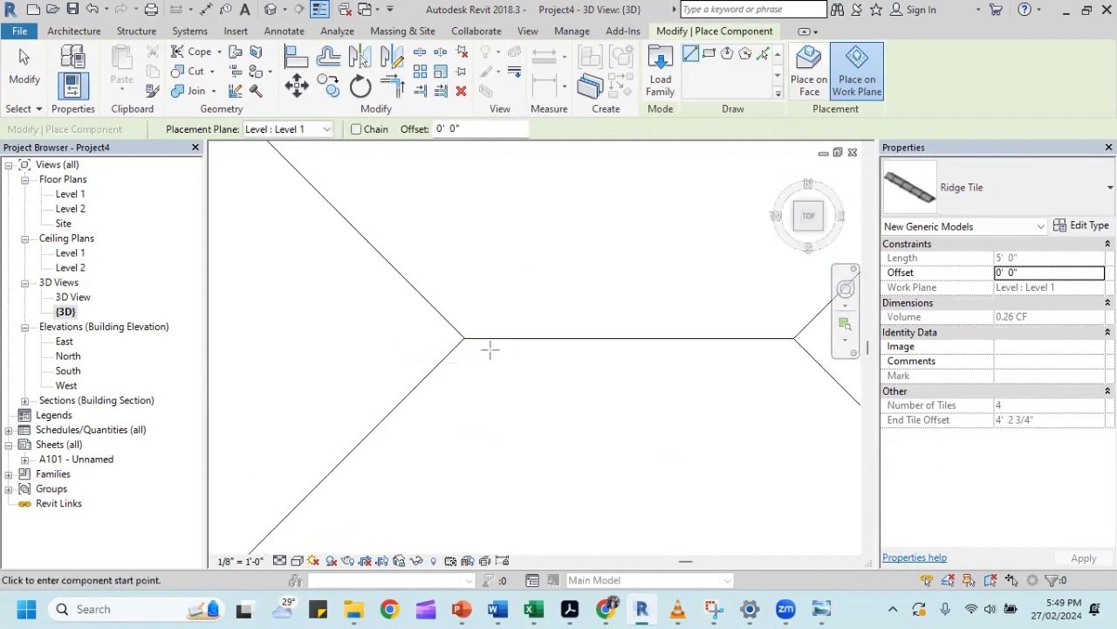
pyautogui.click(464, 337)
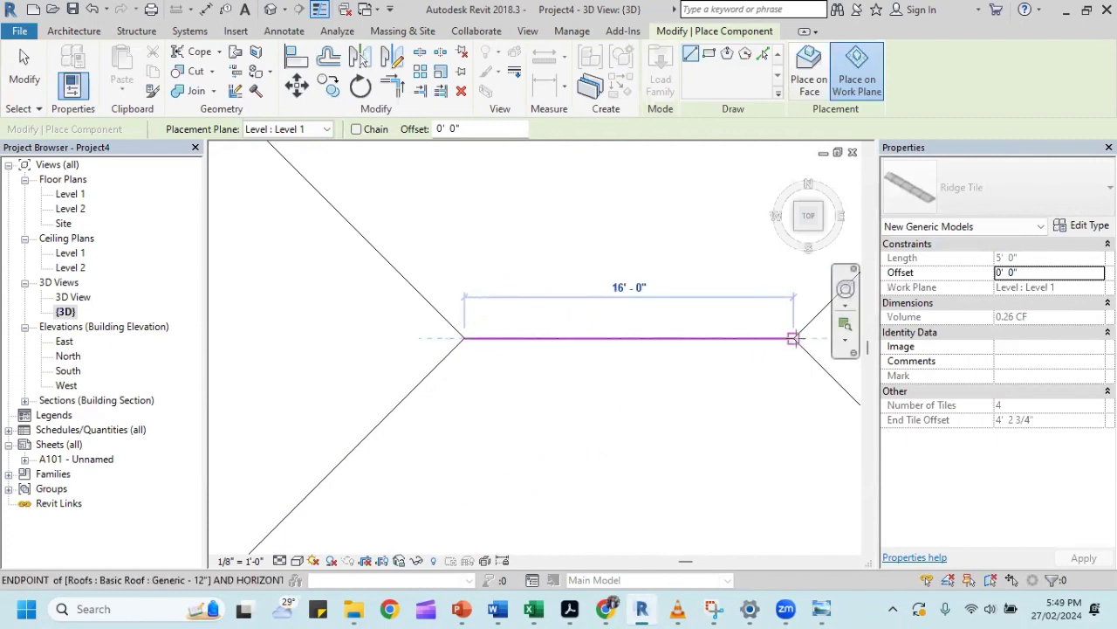
pyautogui.click(793, 338)
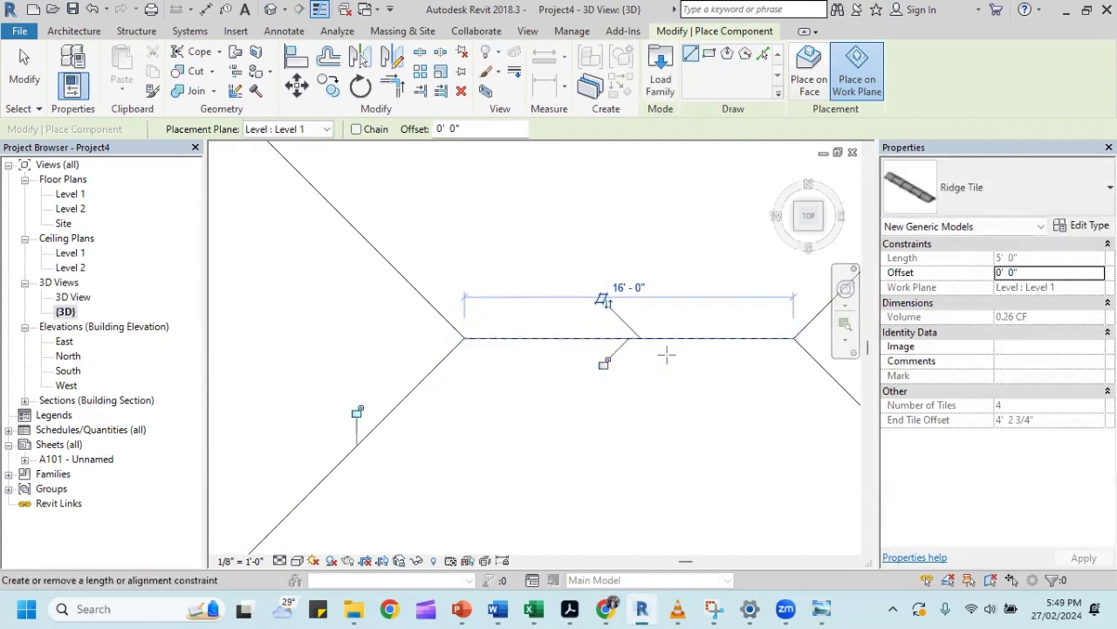
pyautogui.press('Escape')
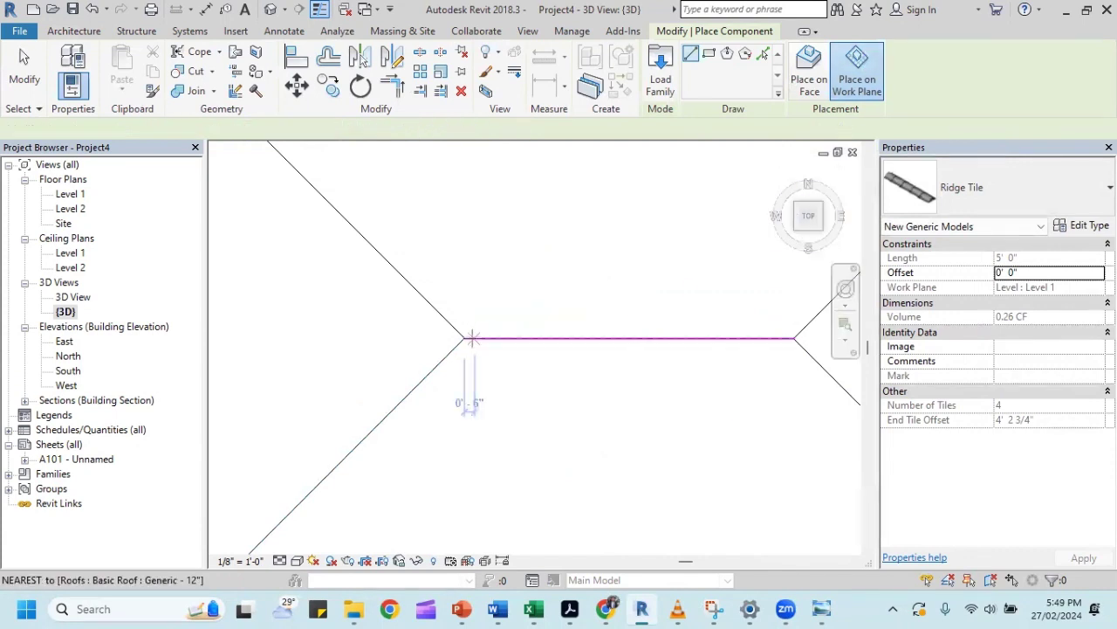
pyautogui.click(466, 338)
pyautogui.click(790, 336)
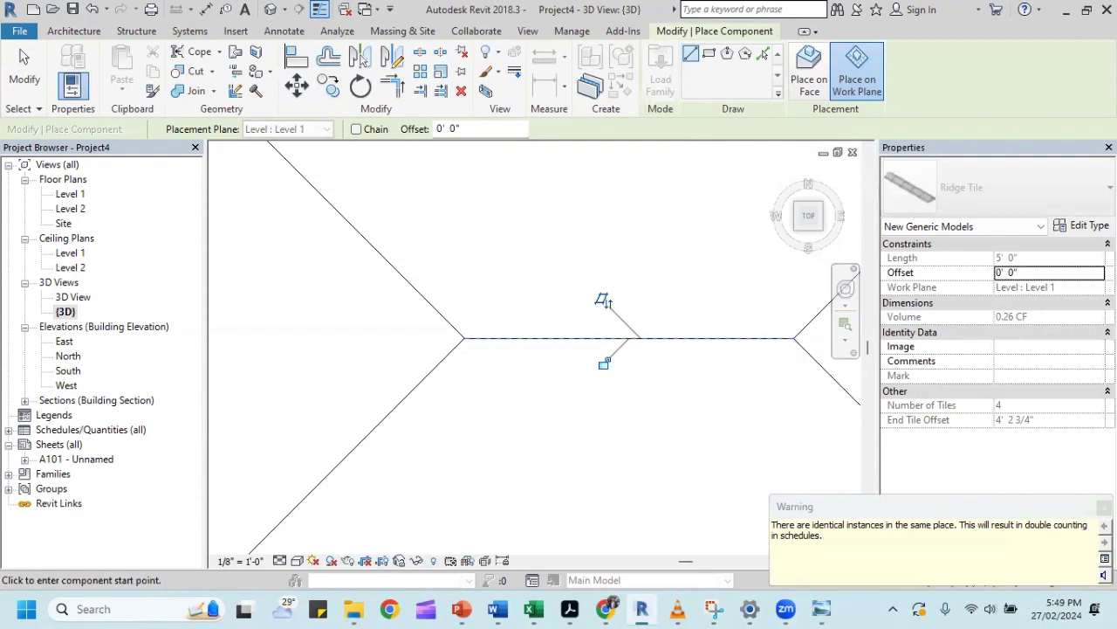
pyautogui.click(24, 68)
# Orbit the model and check that the ridge tile landed at Level 1 below the roof.
pyautogui.scroll(-2, 604, 356)
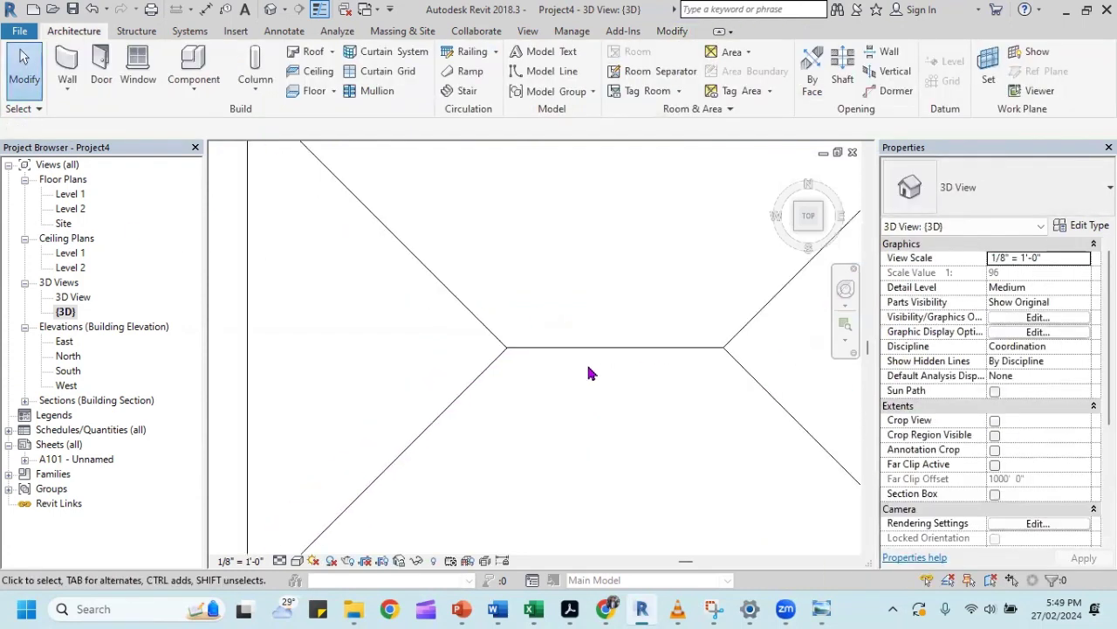
pyautogui.scroll(-2, 602, 363)
pyautogui.scroll(-1, 601, 367)
pyautogui.keyDown('shift'); pyautogui.moveTo(602, 370); pyautogui.dragTo(584, 241, button='middle'); pyautogui.keyUp('shift')
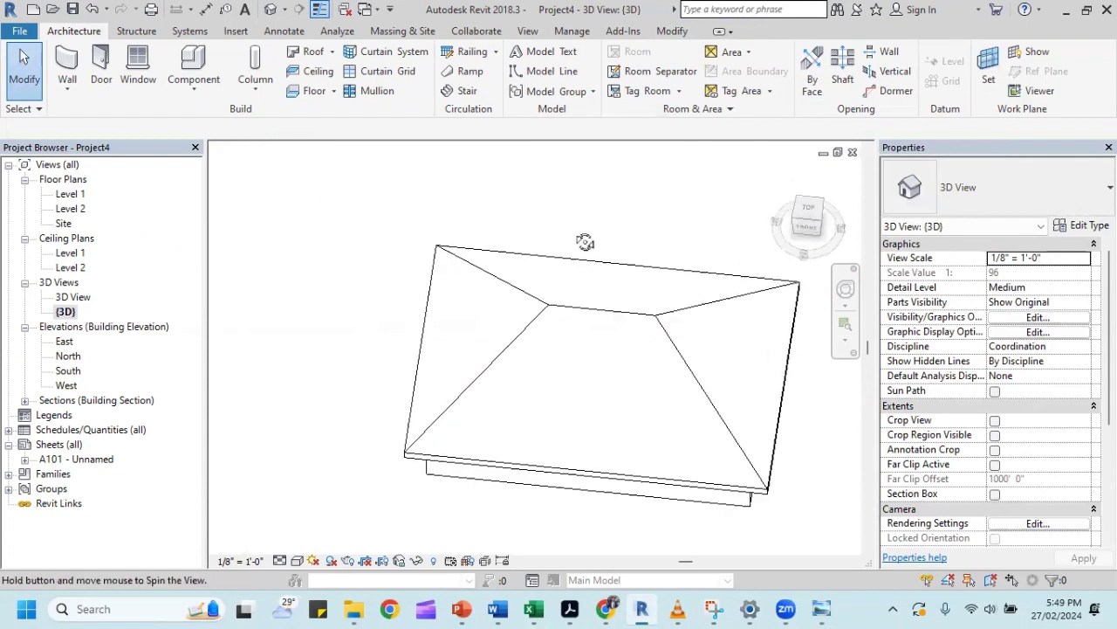
pyautogui.keyDown('shift'); pyautogui.moveTo(480, 437); pyautogui.dragTo(531, 165, button='middle'); pyautogui.keyUp('shift')
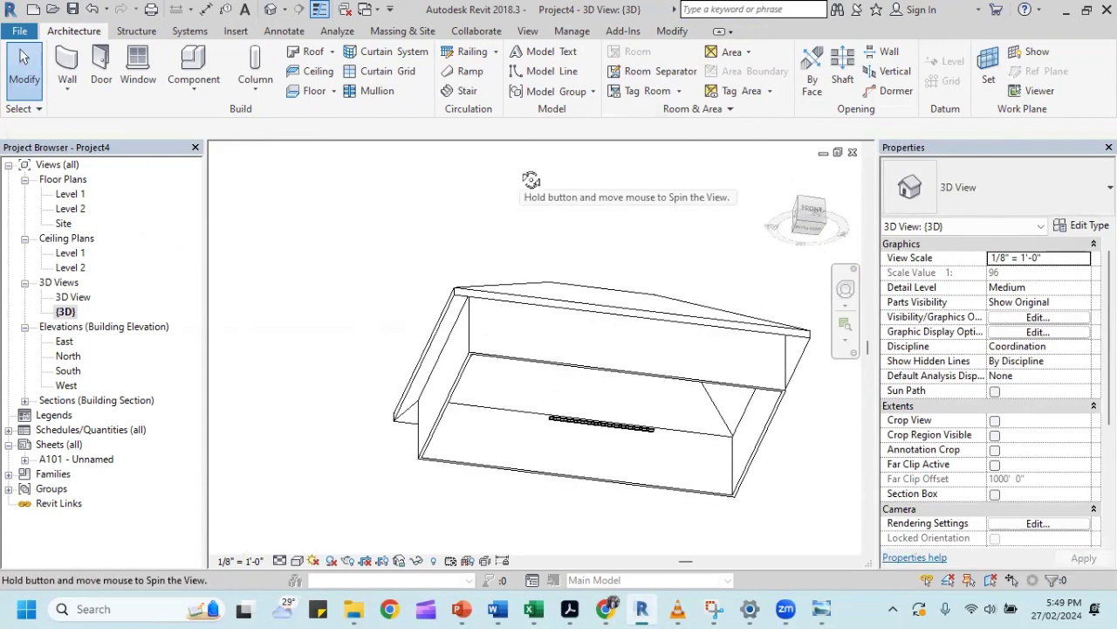
pyautogui.click(560, 443)
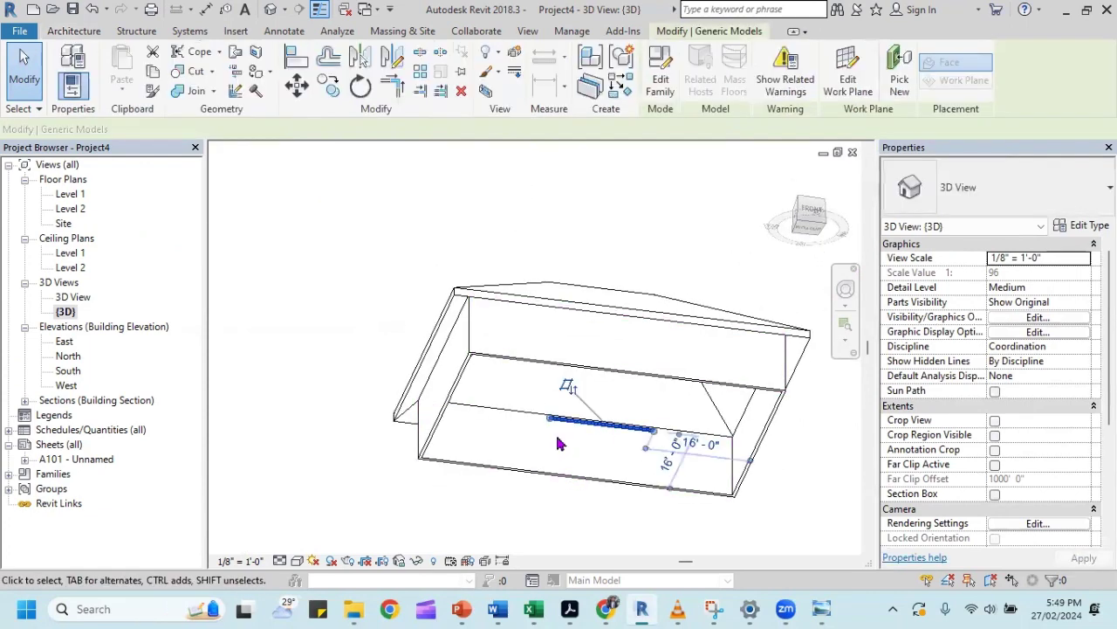
pyautogui.press('Escape')
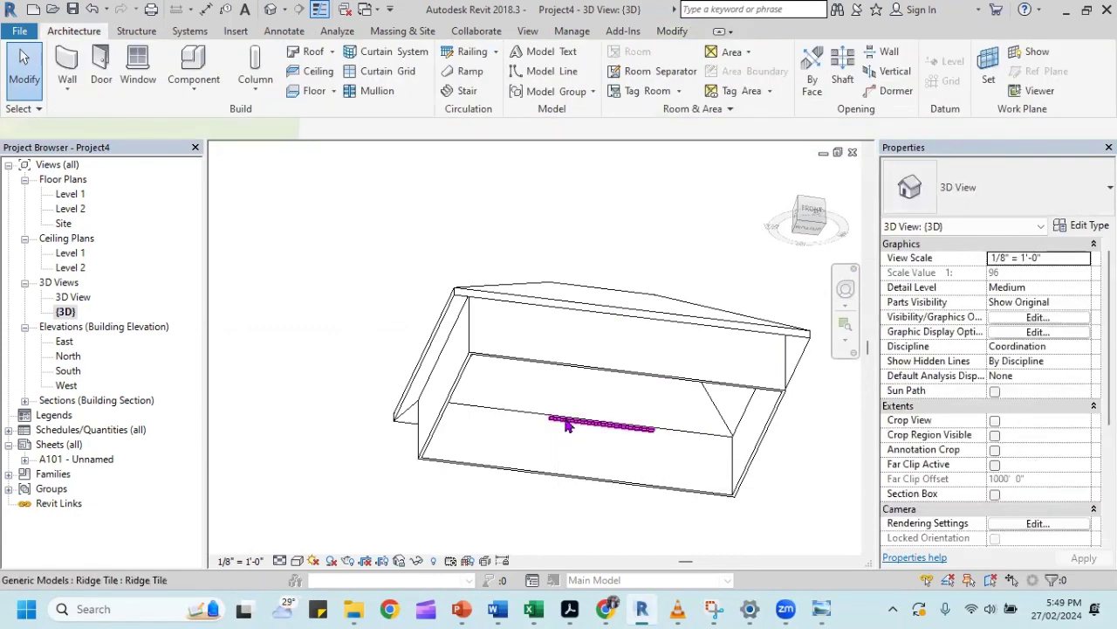
# Select the ridge tile lying at Level 1 to remove it.
pyautogui.click(567, 425)
pyautogui.press('Escape')
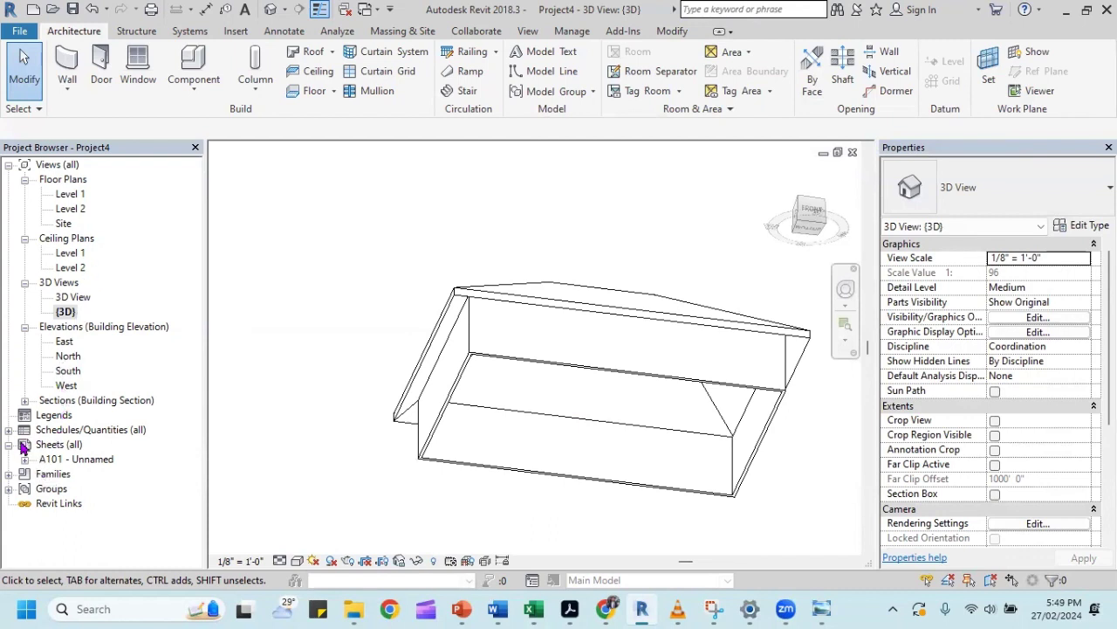
# In Section 1, drag the Ridge 150 reference plane's left end further left past the roof slope.
pyautogui.click(24, 400)
pyautogui.doubleClick(73, 415)
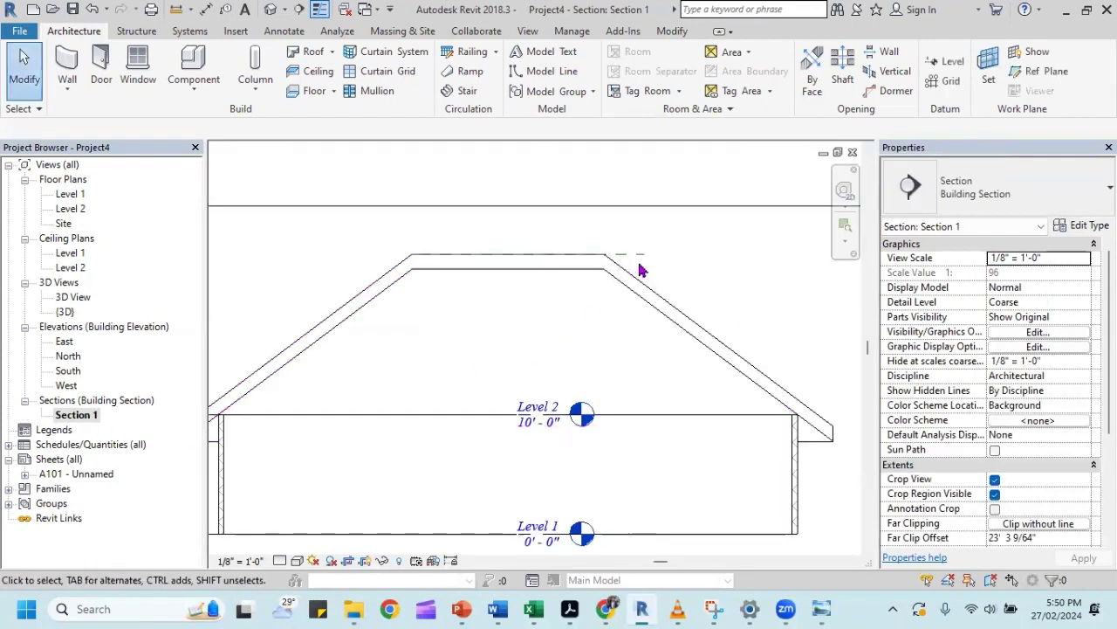
pyautogui.click(643, 258)
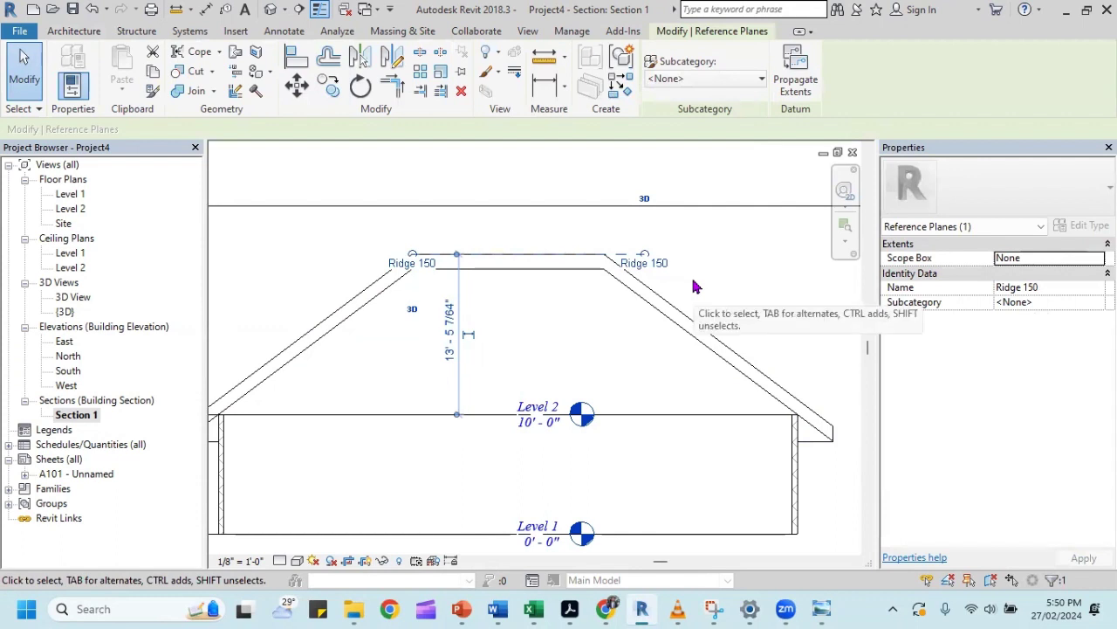
pyautogui.moveTo(412, 255); pyautogui.dragTo(307, 254)
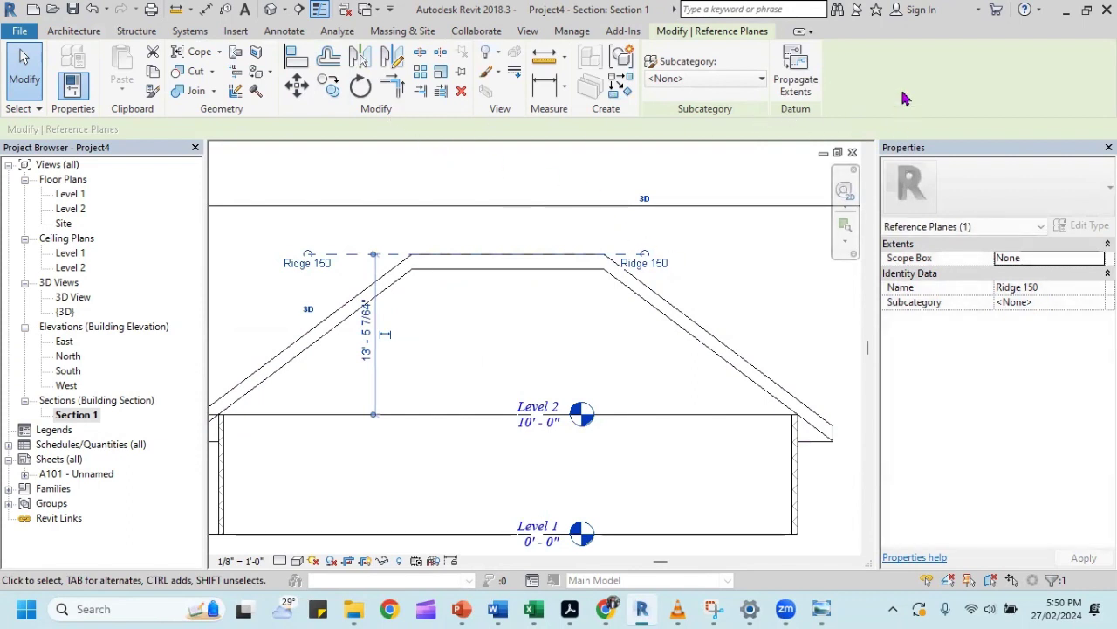
# Set the work plane to Reference Plane : Ridge 150, declining to go to another view.
pyautogui.click(74, 31)
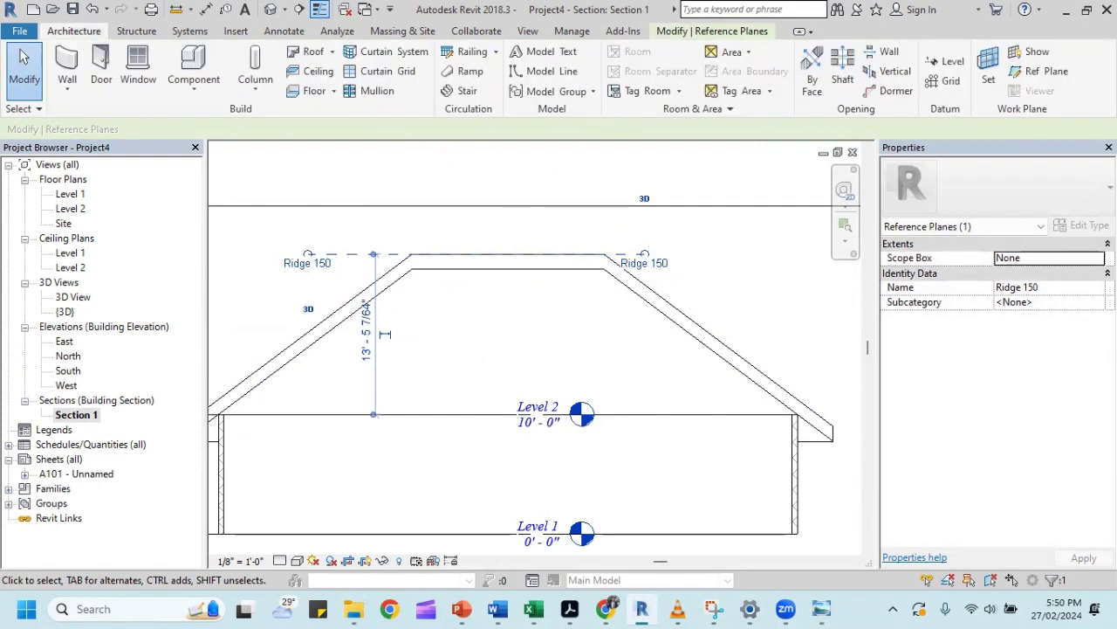
pyautogui.click(989, 77)
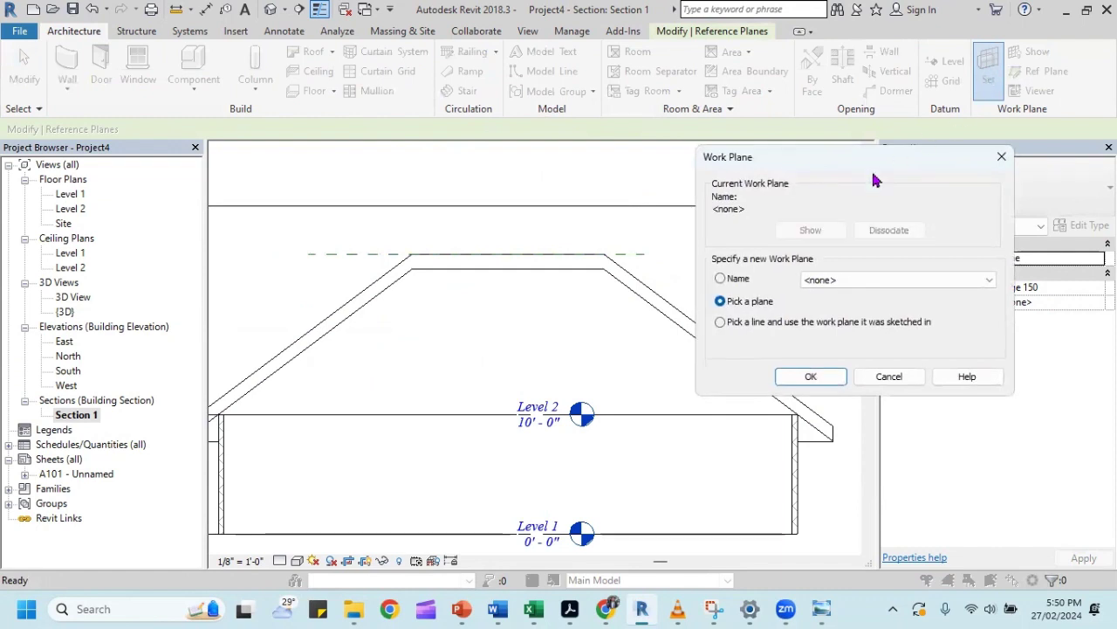
pyautogui.click(720, 278)
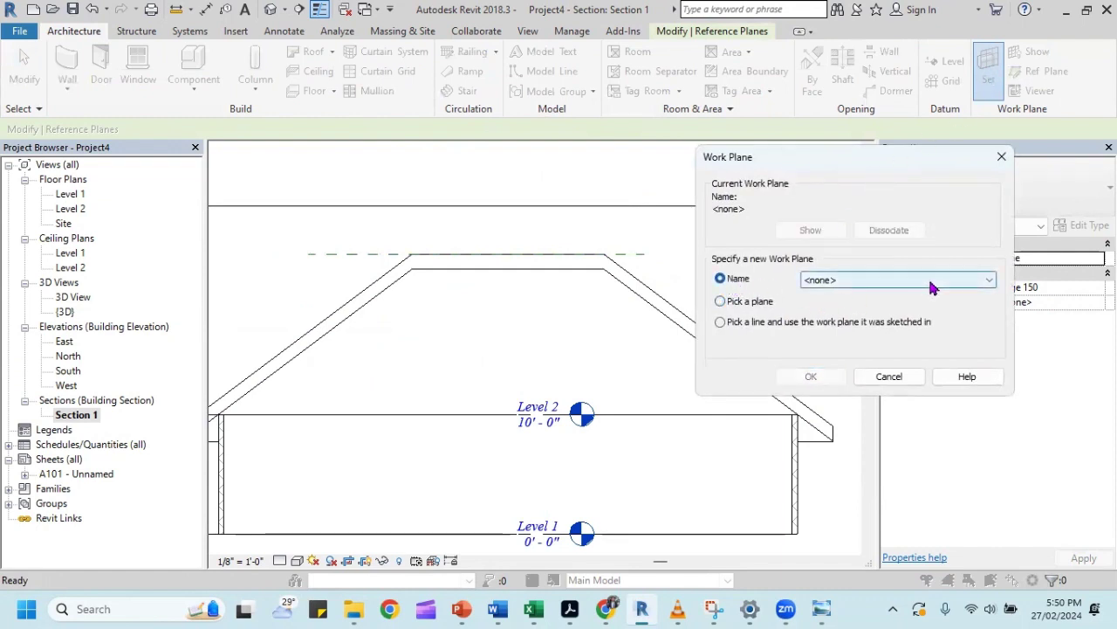
pyautogui.click(908, 280)
pyautogui.click(888, 327)
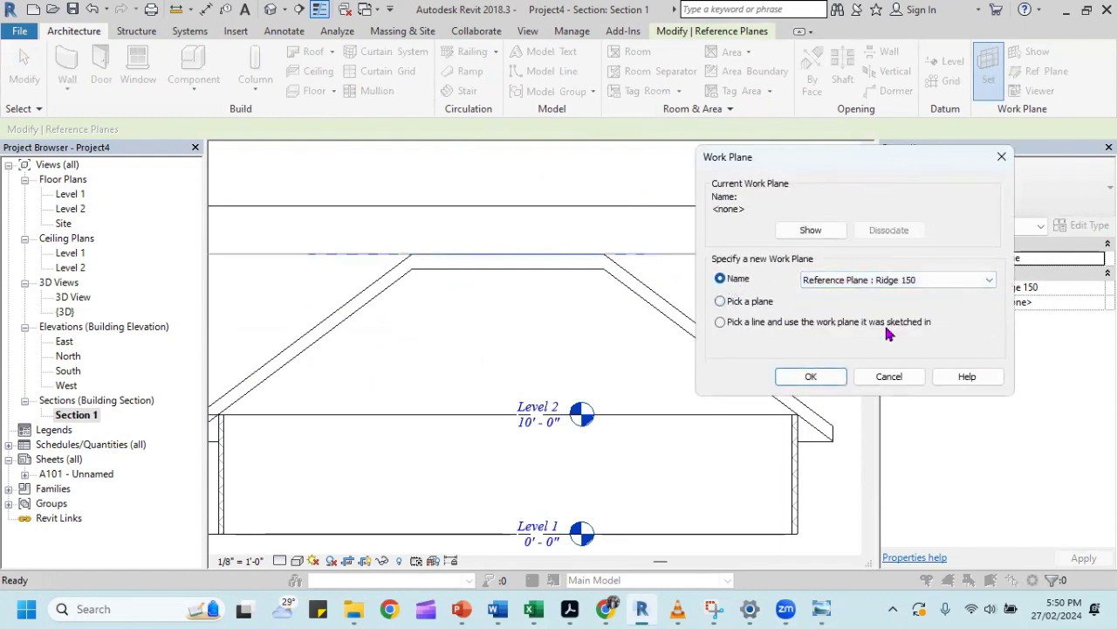
pyautogui.click(811, 377)
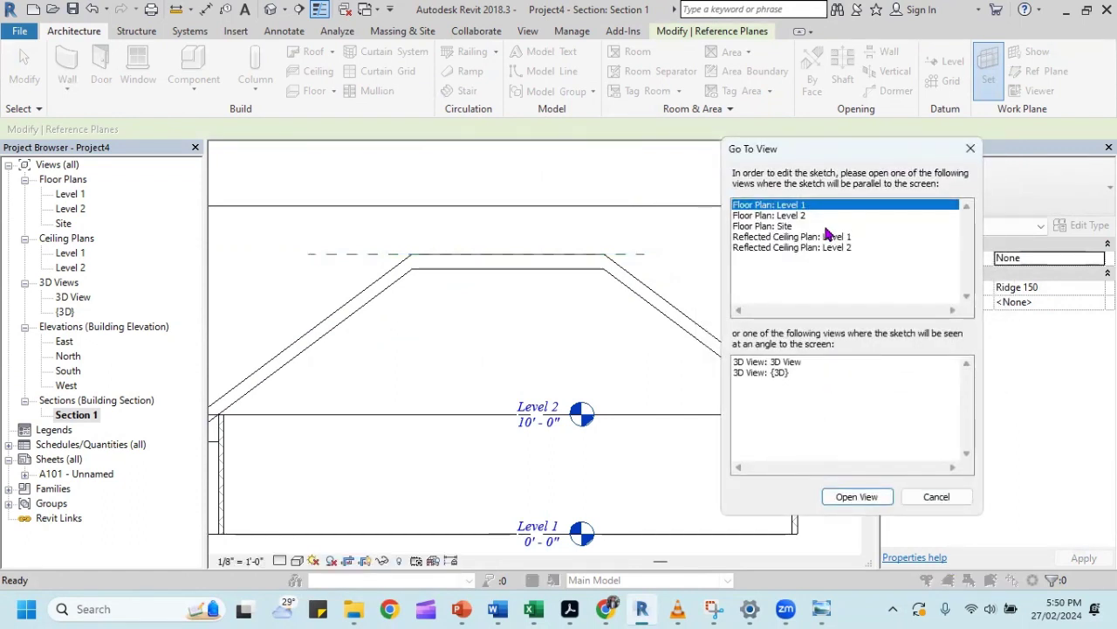
pyautogui.click(929, 492)
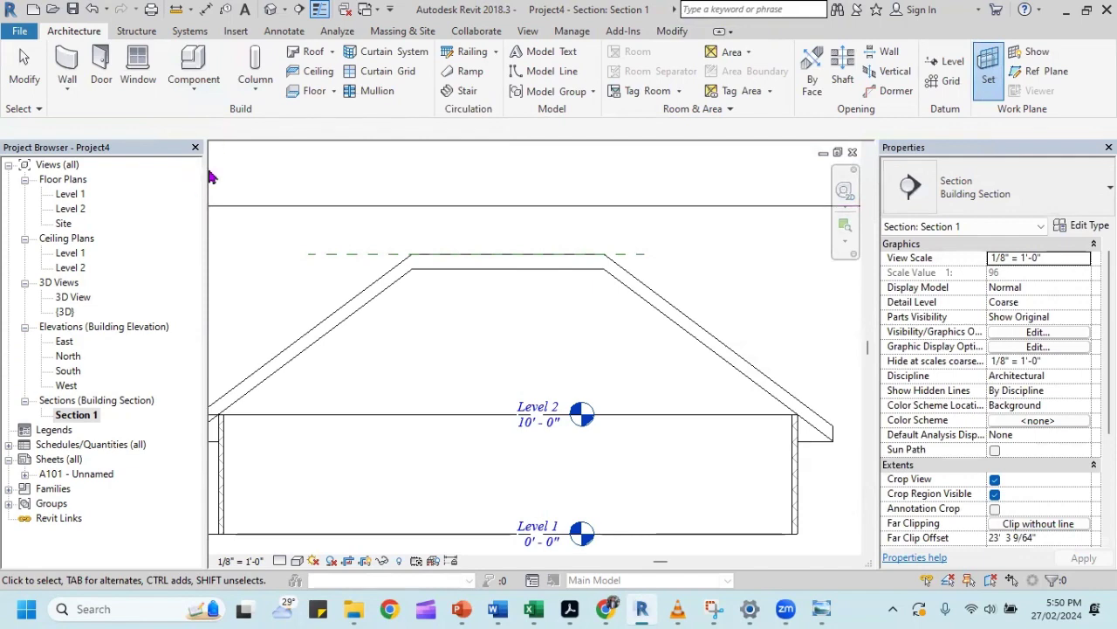
# In the {3D} view, set the work plane to Reference Plane : Ridge 150.
pyautogui.click(270, 9)
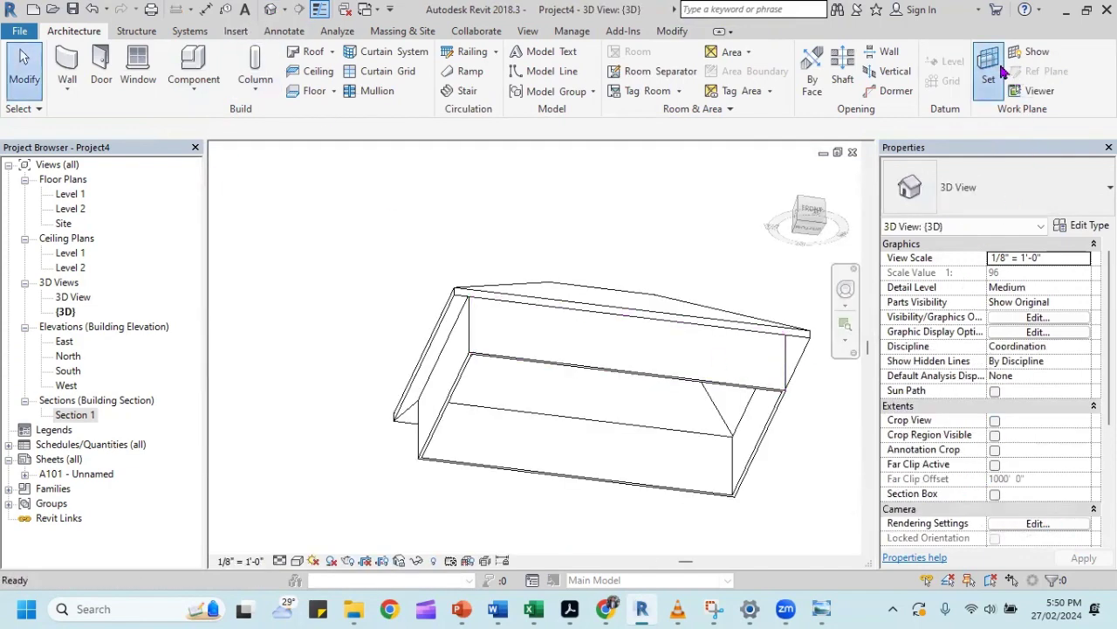
pyautogui.click(993, 77)
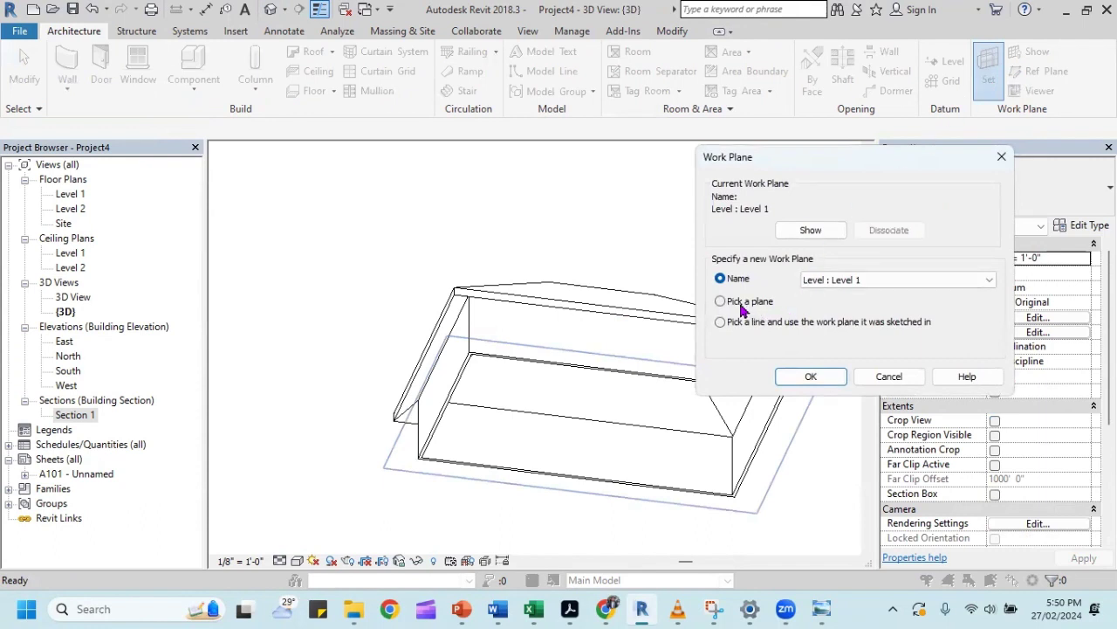
pyautogui.click(990, 280)
pyautogui.click(912, 317)
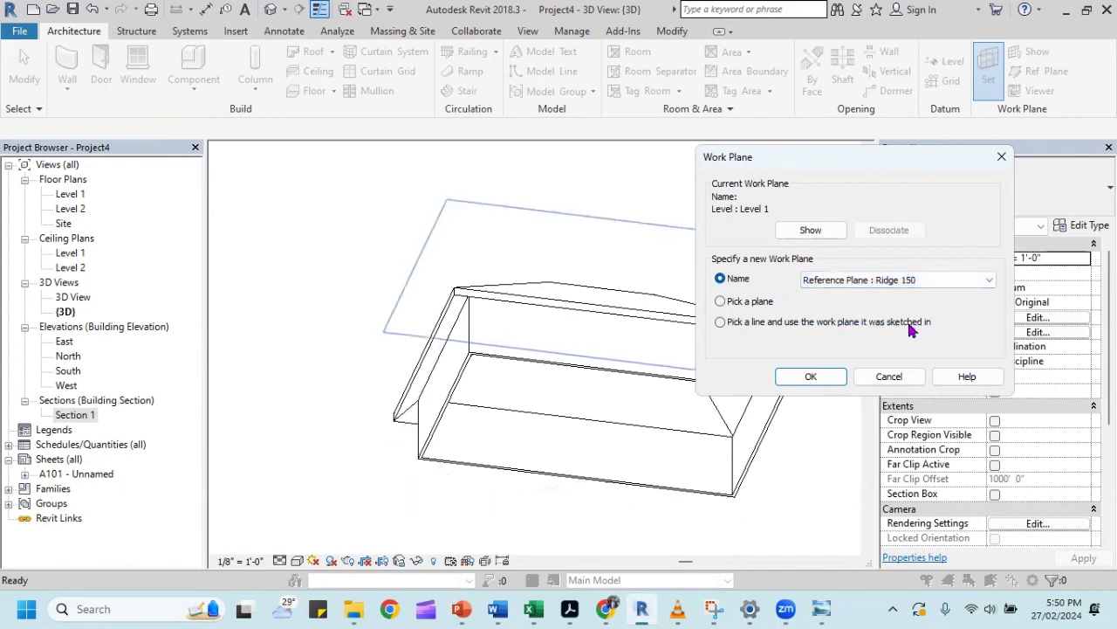
pyautogui.click(811, 376)
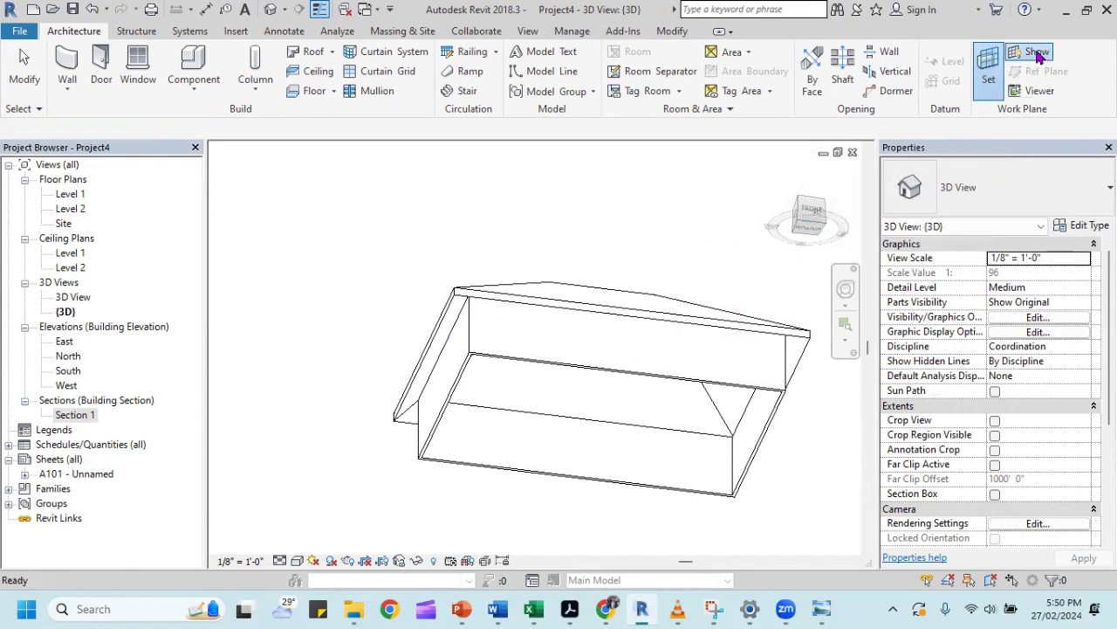
# Show the Ridge 150 work plane grid and orbit around the roof to inspect it.
pyautogui.click(1033, 53)
pyautogui.moveTo(605, 227)
pyautogui.keyDown('shift'); pyautogui.mouseDown(button='middle')
pyautogui.moveTo(555, 409)
pyautogui.moveTo(669, 335)
pyautogui.moveTo(669, 297)
pyautogui.mouseUp(button='middle'); pyautogui.keyUp('shift')
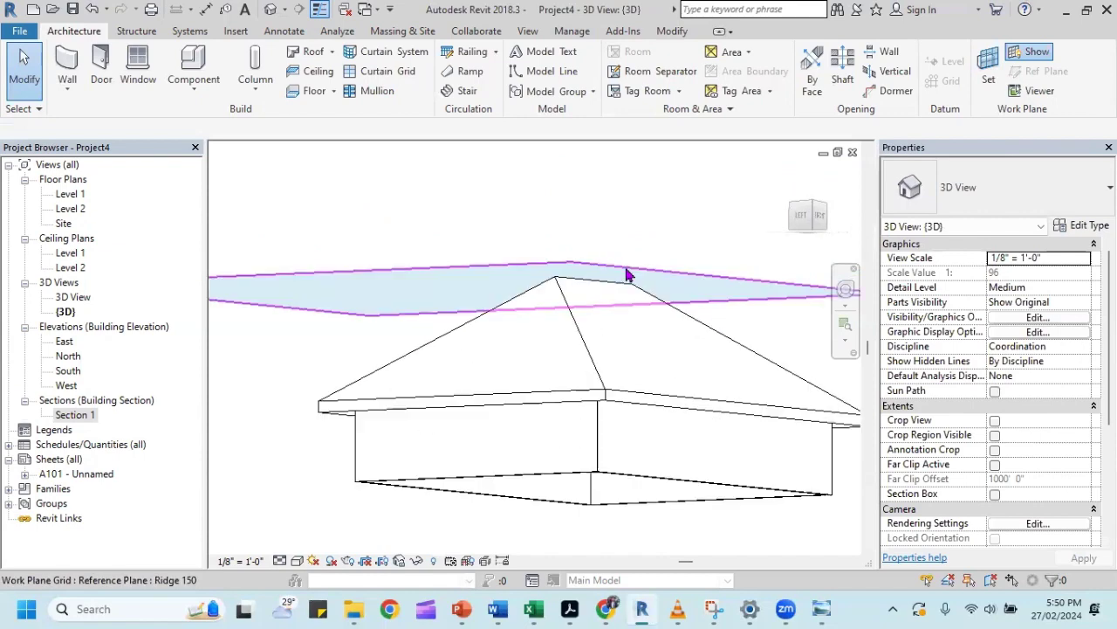
pyautogui.scroll(2, 628, 274)
pyautogui.scroll(2, 619, 274)
pyautogui.moveTo(593, 292)
pyautogui.keyDown('shift'); pyautogui.mouseDown(button='middle')
pyautogui.moveTo(586, 324)
pyautogui.moveTo(499, 331)
pyautogui.moveTo(461, 300)
pyautogui.moveTo(522, 291)
pyautogui.mouseUp(button='middle'); pyautogui.keyUp('shift')
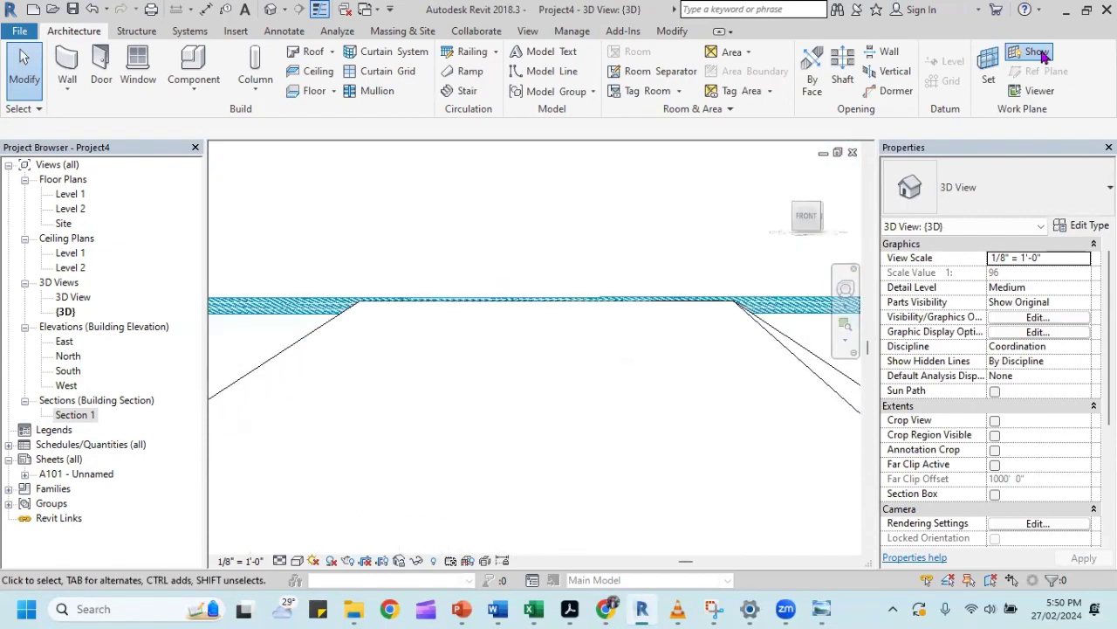
pyautogui.click(1033, 56)
pyautogui.keyDown('shift'); pyautogui.moveTo(695, 179); pyautogui.dragTo(691, 244, button='middle'); pyautogui.keyUp('shift')
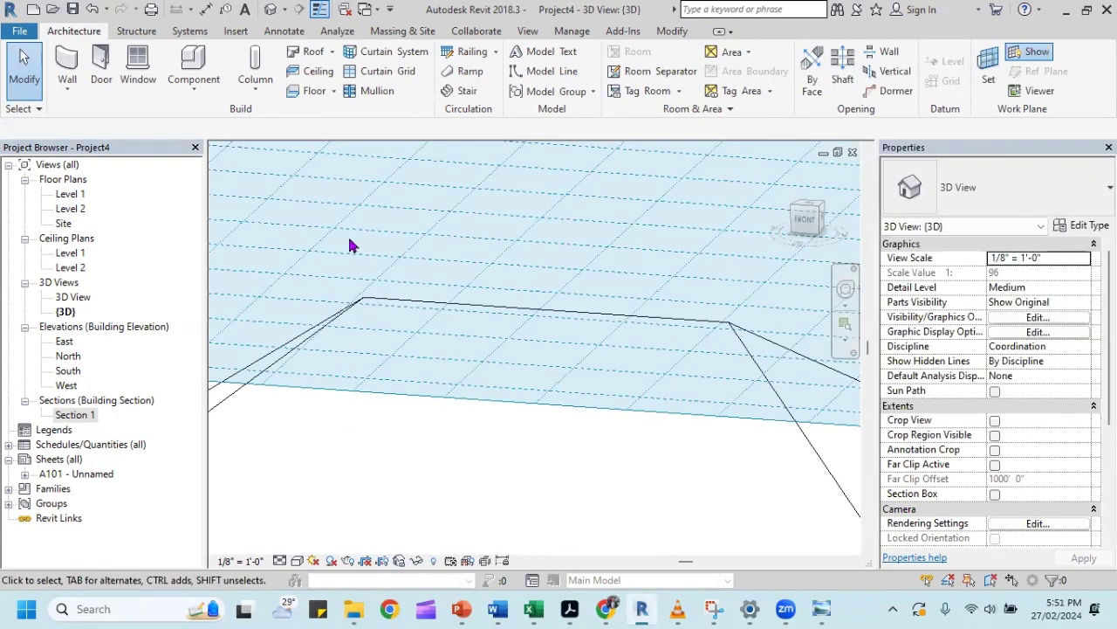
pyautogui.moveTo(378, 295)
pyautogui.keyDown('shift'); pyautogui.mouseDown(button='middle')
pyautogui.moveTo(469, 254)
pyautogui.moveTo(498, 219)
pyautogui.moveTo(485, 259)
pyautogui.moveTo(342, 267)
pyautogui.mouseUp(button='middle'); pyautogui.keyUp('shift')
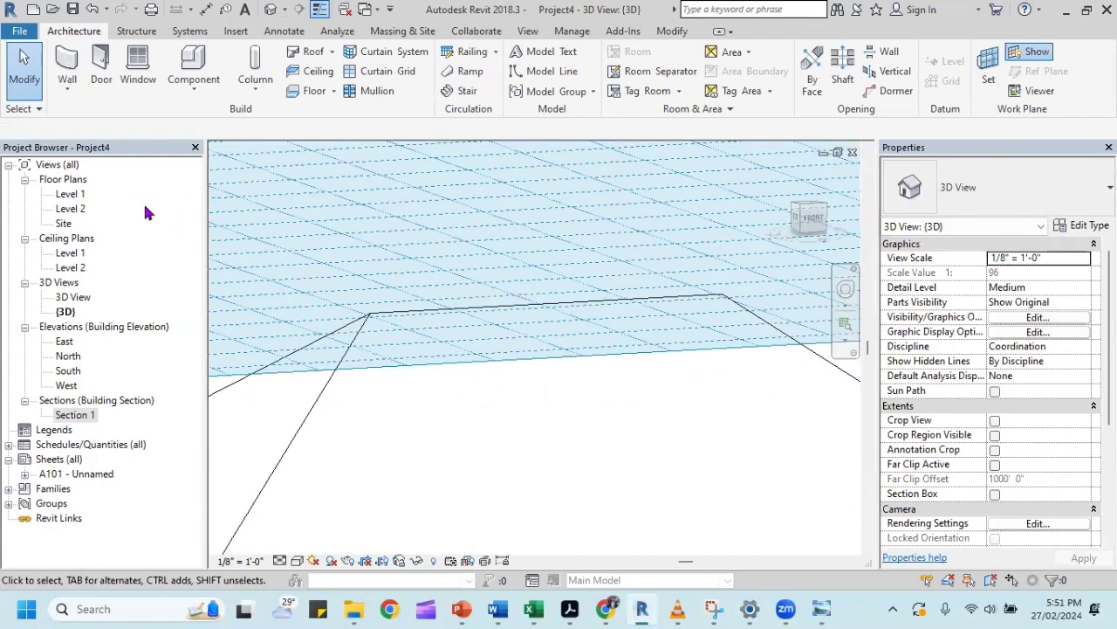
# From the Top view, place a 16'-0" Ridge Tile component from the left ridge endpoint to the right hip endpoint.
pyautogui.click(812, 209)
pyautogui.scroll(2, 499, 427)
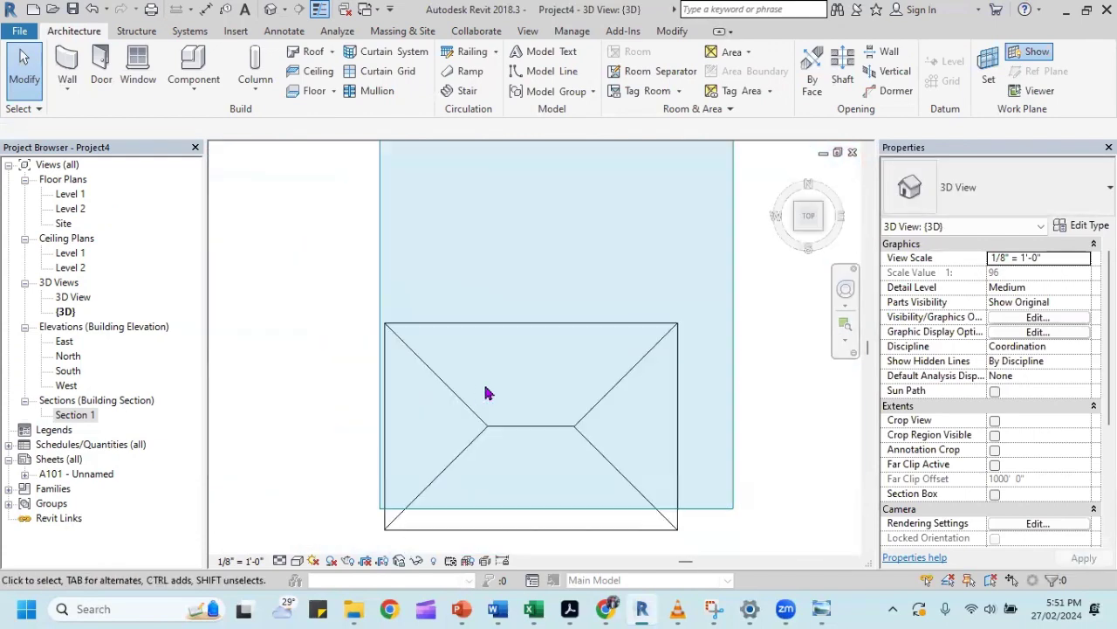
pyautogui.scroll(2, 499, 428)
pyautogui.scroll(-1, 521, 340)
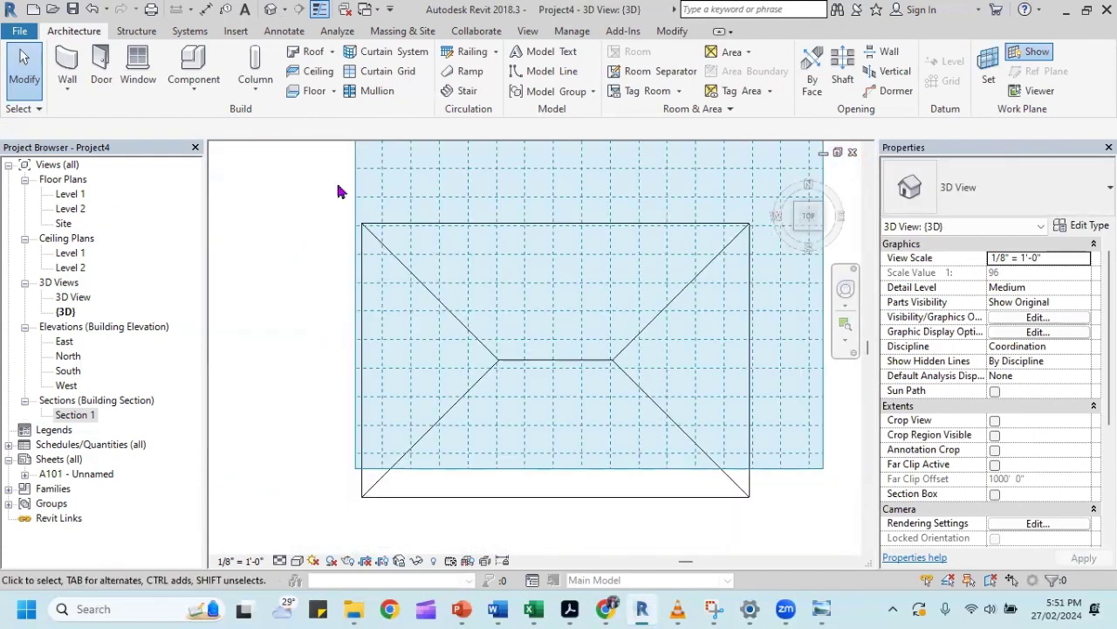
pyautogui.click(194, 75)
pyautogui.click(524, 360)
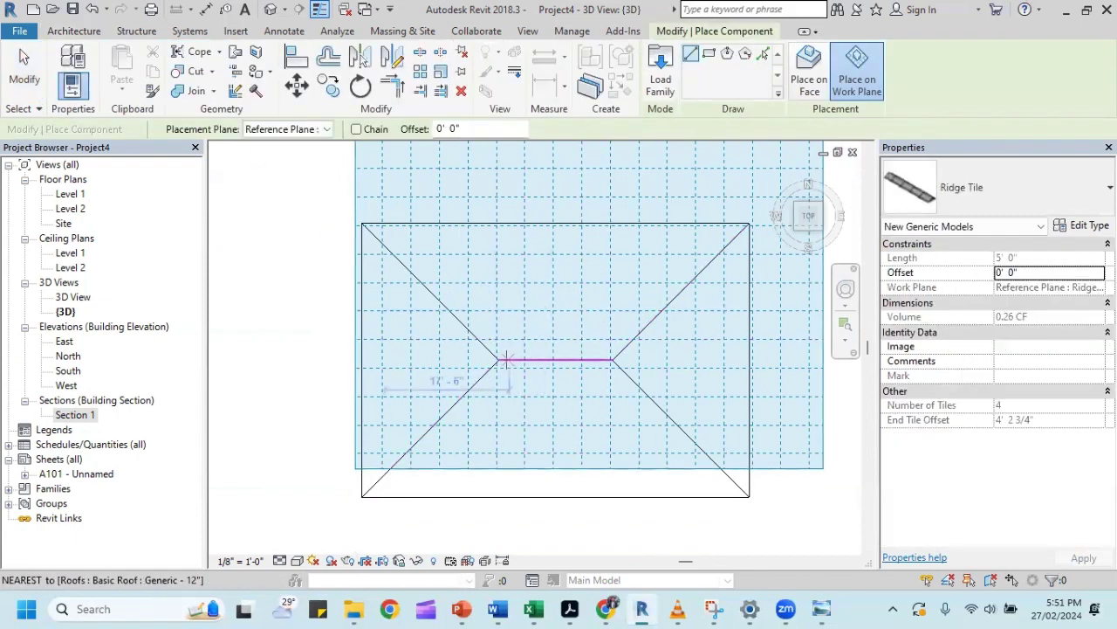
pyautogui.scroll(3, 498, 358)
pyautogui.click(487, 364)
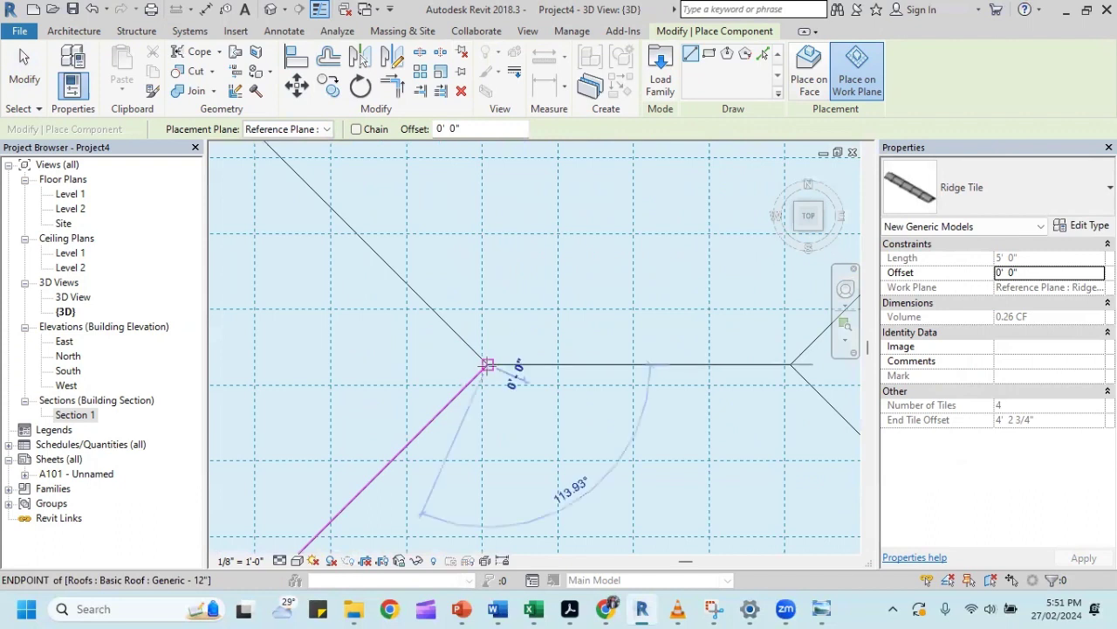
pyautogui.click(790, 364)
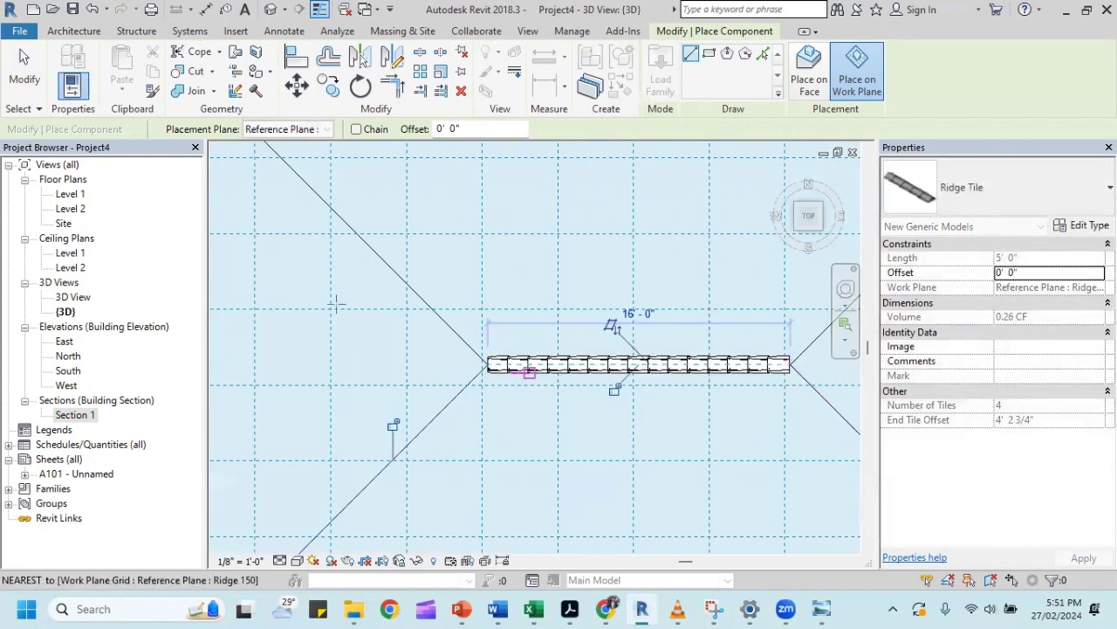
pyautogui.click(23, 56)
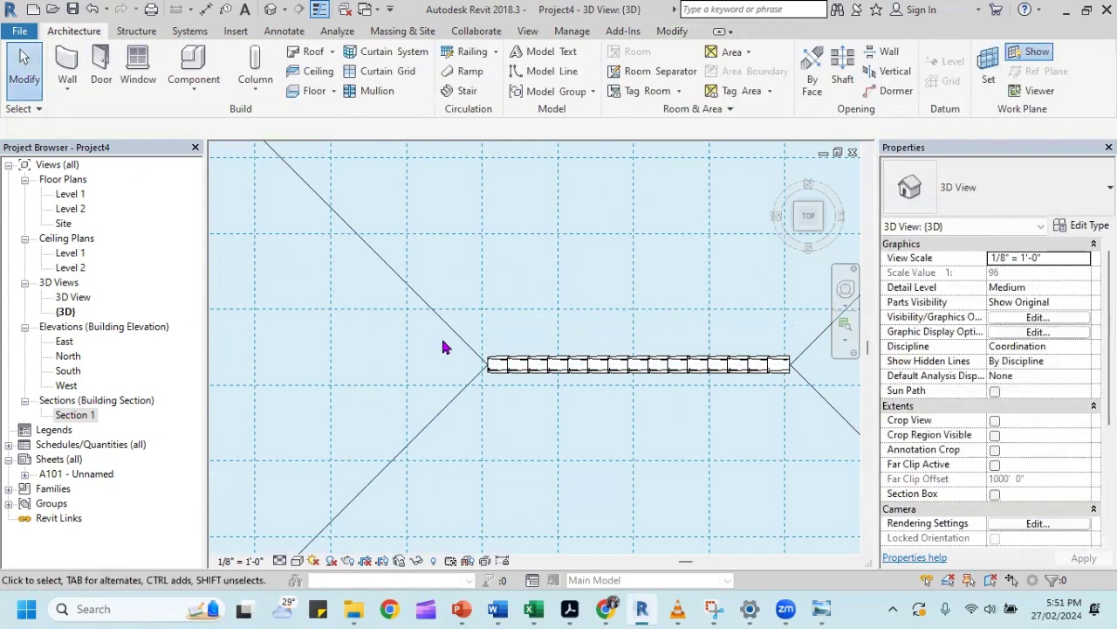
# Orbit out of plan view and zoom in on the roof ridge from the front.
pyautogui.keyDown('shift'); pyautogui.moveTo(471, 356); pyautogui.dragTo(469, 237, button='middle'); pyautogui.keyUp('shift')
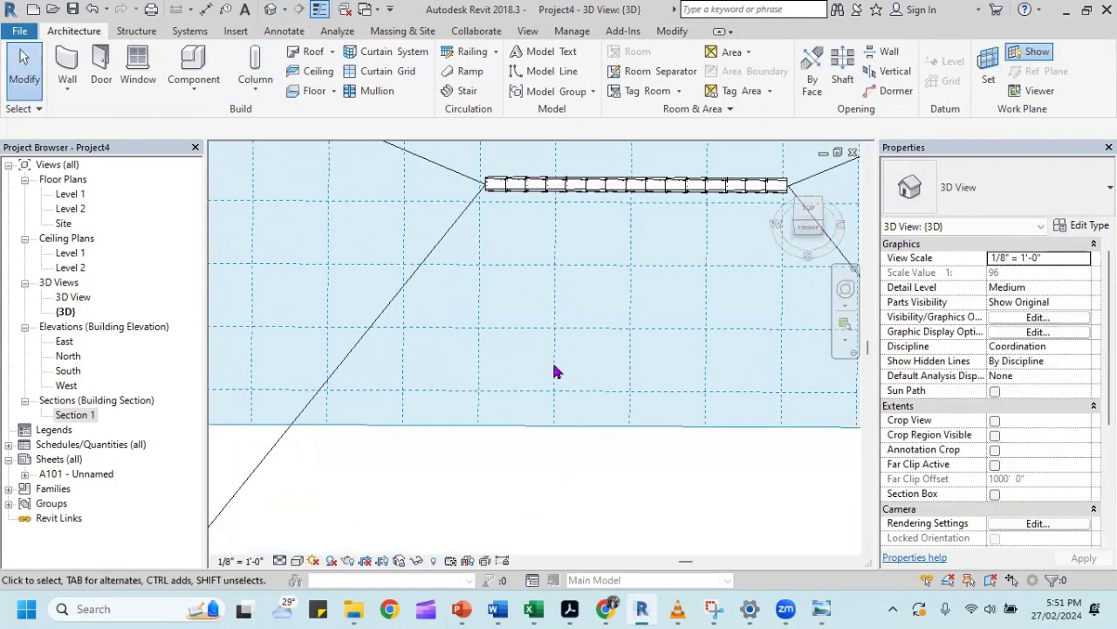
pyautogui.moveTo(568, 347)
pyautogui.keyDown('shift'); pyautogui.mouseDown(button='middle')
pyautogui.moveTo(564, 314)
pyautogui.moveTo(564, 364)
pyautogui.moveTo(579, 326)
pyautogui.moveTo(583, 199)
pyautogui.moveTo(544, 253)
pyautogui.moveTo(546, 279)
pyautogui.mouseUp(button='middle'); pyautogui.keyUp('shift')
pyautogui.scroll(2, 584, 197)
pyautogui.scroll(2, 576, 199)
pyautogui.scroll(2, 563, 201)
pyautogui.scroll(2, 502, 284)
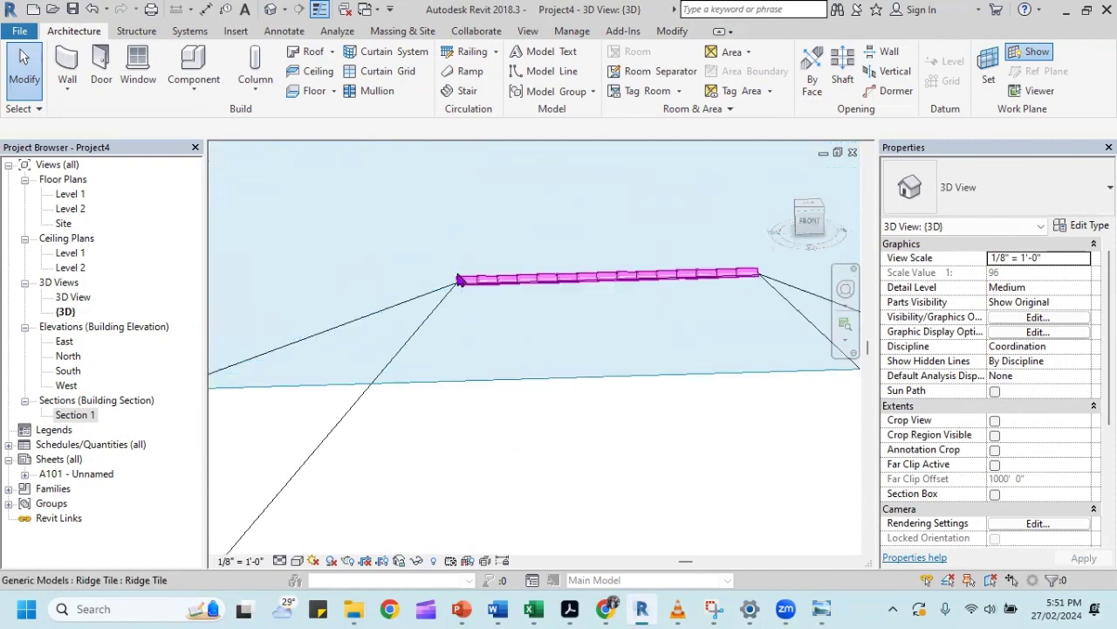
pyautogui.scroll(2, 500, 288)
pyautogui.scroll(2, 501, 288)
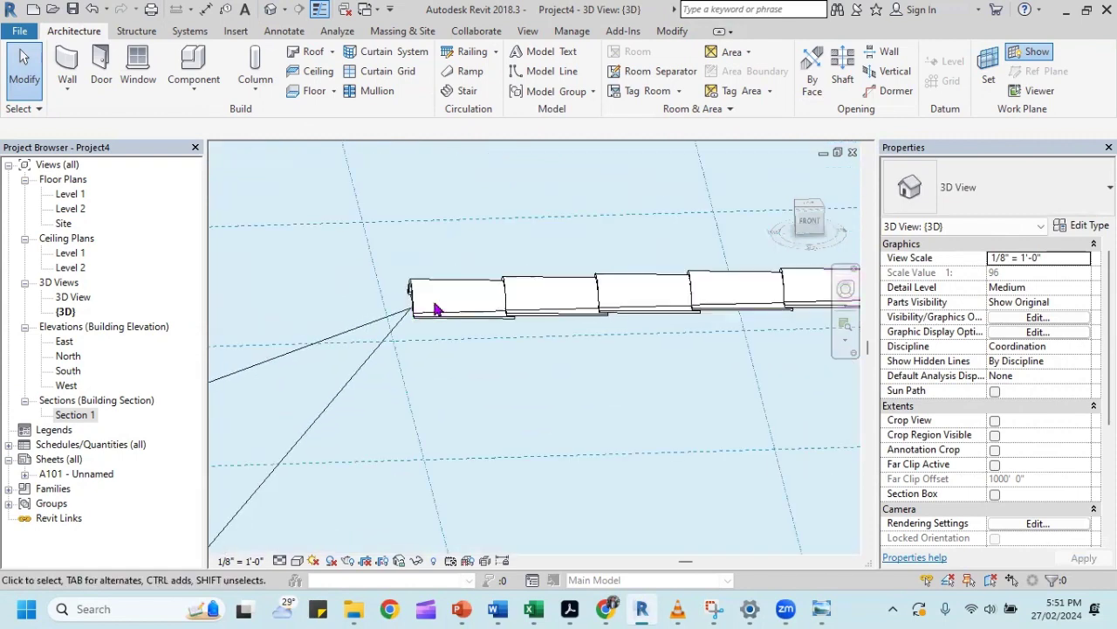
# Orbit around to the end of the ridge tile and select it.
pyautogui.moveTo(437, 309)
pyautogui.keyDown('shift'); pyautogui.mouseDown(button='middle')
pyautogui.moveTo(498, 354)
pyautogui.moveTo(534, 325)
pyautogui.moveTo(314, 285)
pyautogui.mouseUp(button='middle'); pyautogui.keyUp('shift')
pyautogui.keyDown('shift'); pyautogui.moveTo(666, 394); pyautogui.dragTo(463, 288, button='middle'); pyautogui.keyUp('shift')
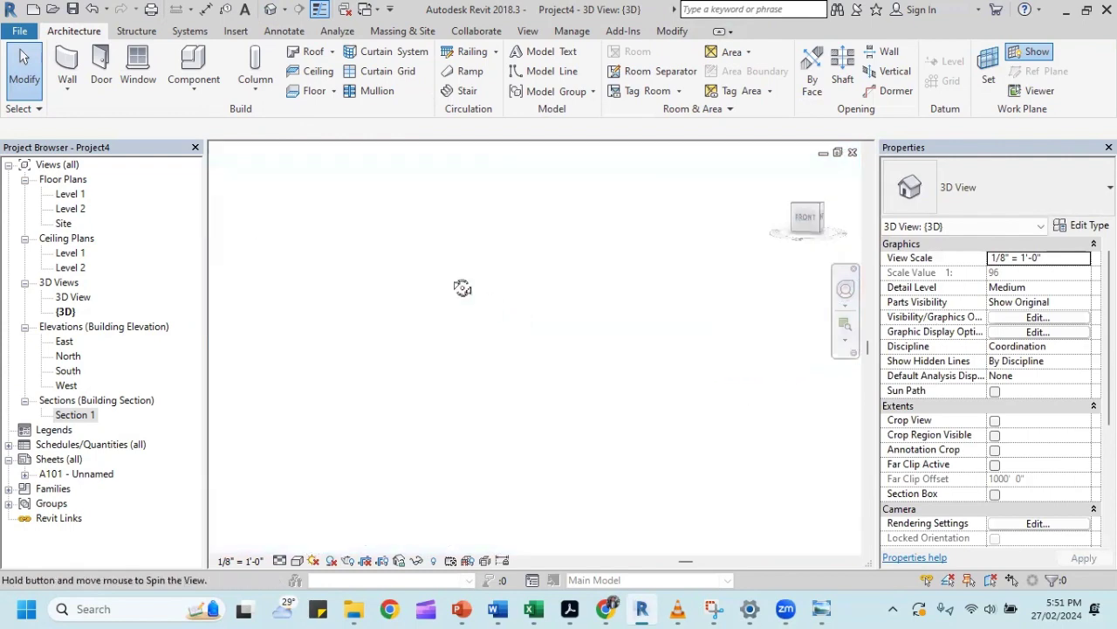
pyautogui.scroll(-3, 523, 306)
pyautogui.scroll(-3, 528, 304)
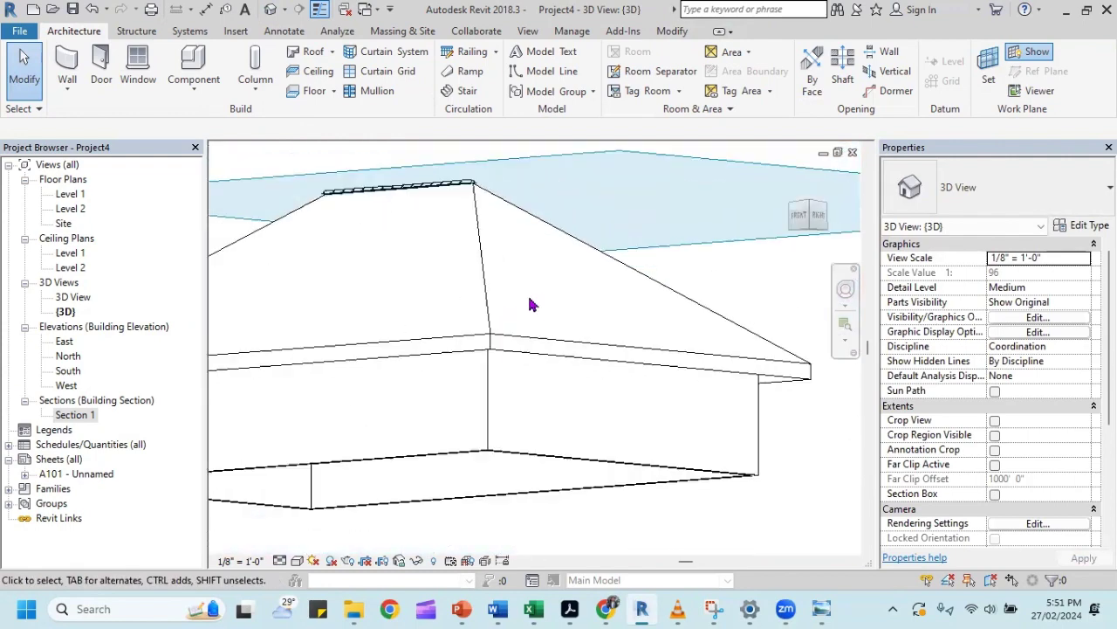
pyautogui.scroll(2, 502, 225)
pyautogui.scroll(2, 502, 225)
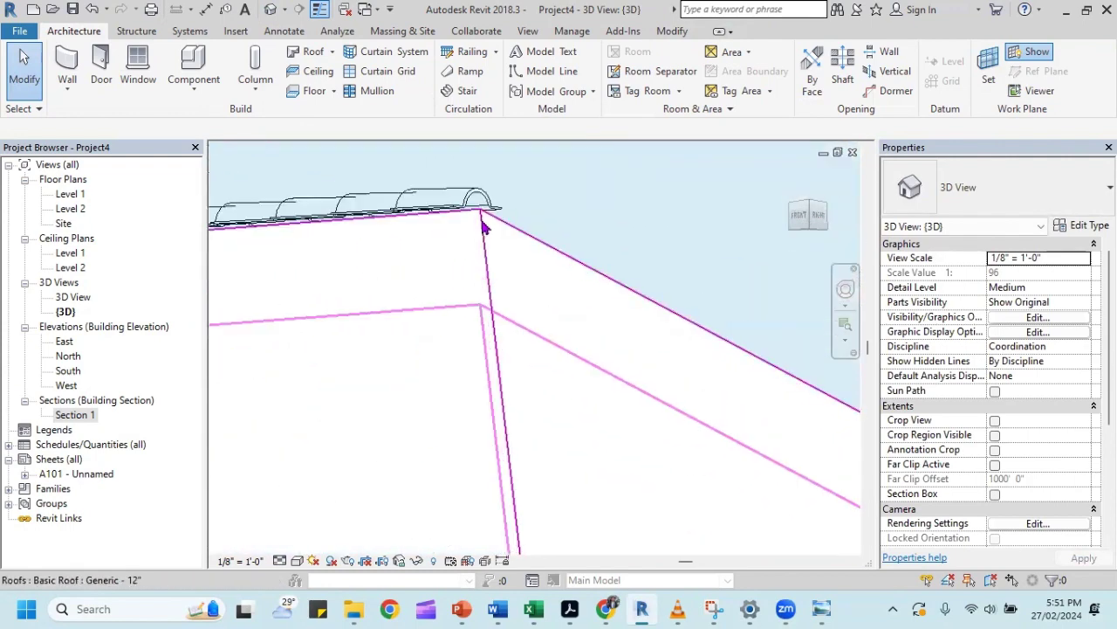
pyautogui.scroll(1, 502, 226)
pyautogui.scroll(1, 502, 226)
pyautogui.moveTo(494, 229)
pyautogui.keyDown('shift'); pyautogui.mouseDown(button='middle')
pyautogui.moveTo(492, 267)
pyautogui.moveTo(479, 244)
pyautogui.moveTo(439, 244)
pyautogui.mouseUp(button='middle'); pyautogui.keyUp('shift')
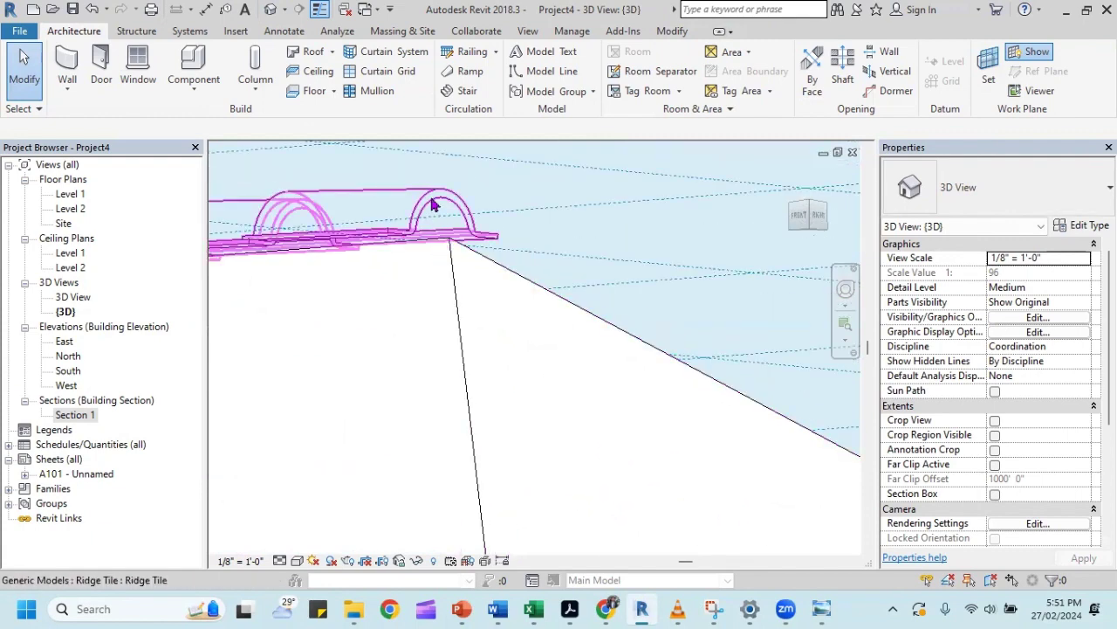
pyautogui.click(434, 204)
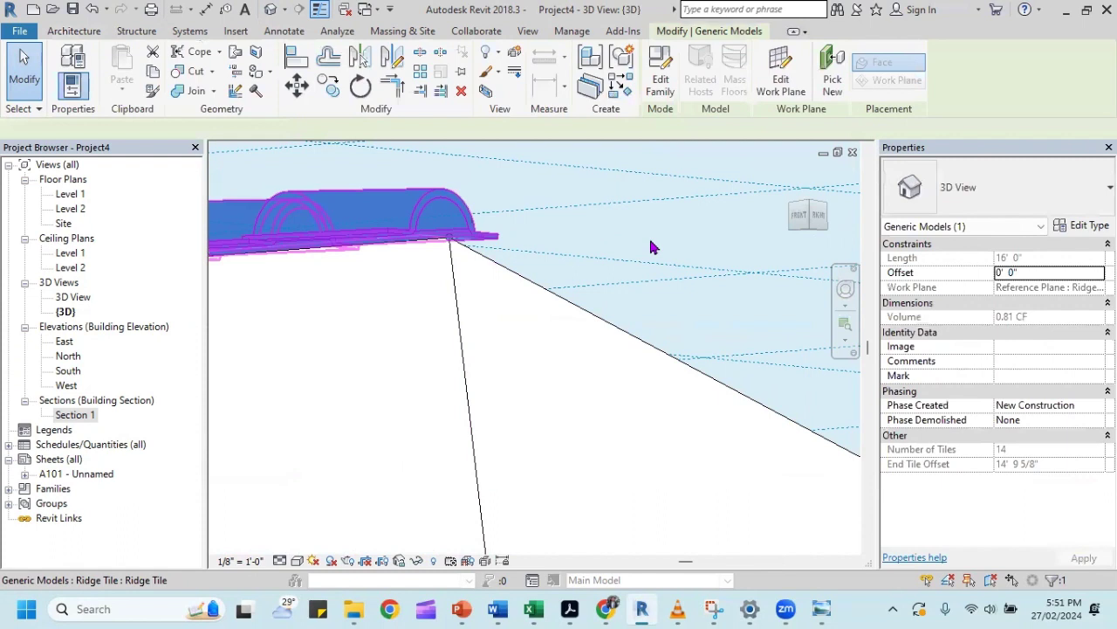
# From the Right view, drag and nudge the ridge tile down onto the apex, offset -0' 2 1/2".
pyautogui.click(820, 215)
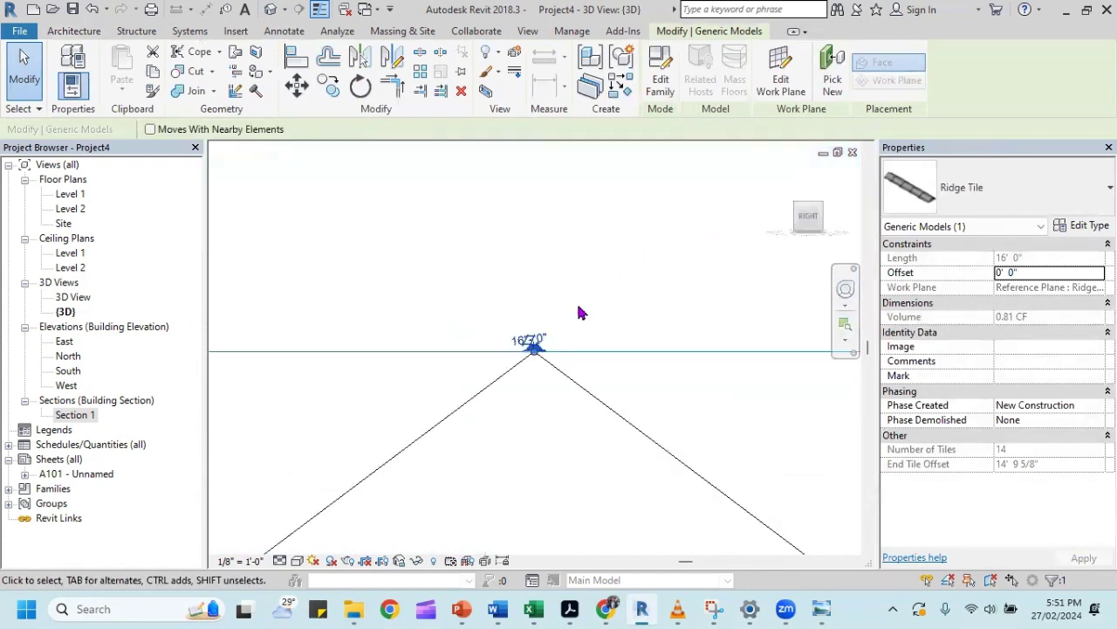
pyautogui.scroll(1, 558, 339)
pyautogui.scroll(2, 574, 333)
pyautogui.scroll(2, 574, 337)
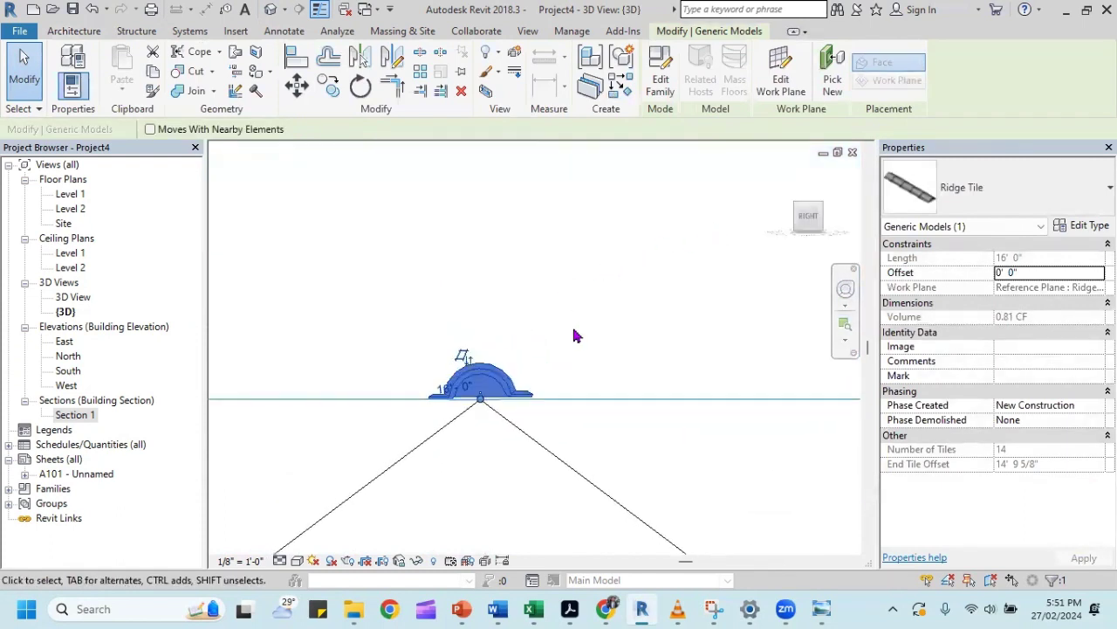
pyautogui.scroll(2, 575, 337)
pyautogui.scroll(1, 574, 337)
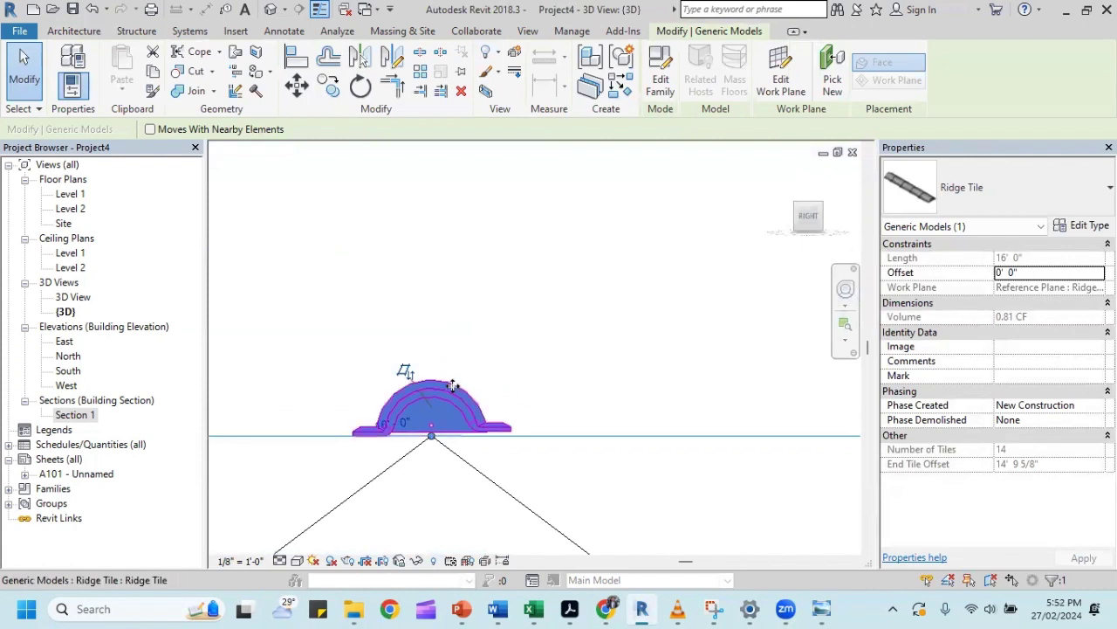
pyautogui.moveTo(452, 386); pyautogui.dragTo(455, 395)
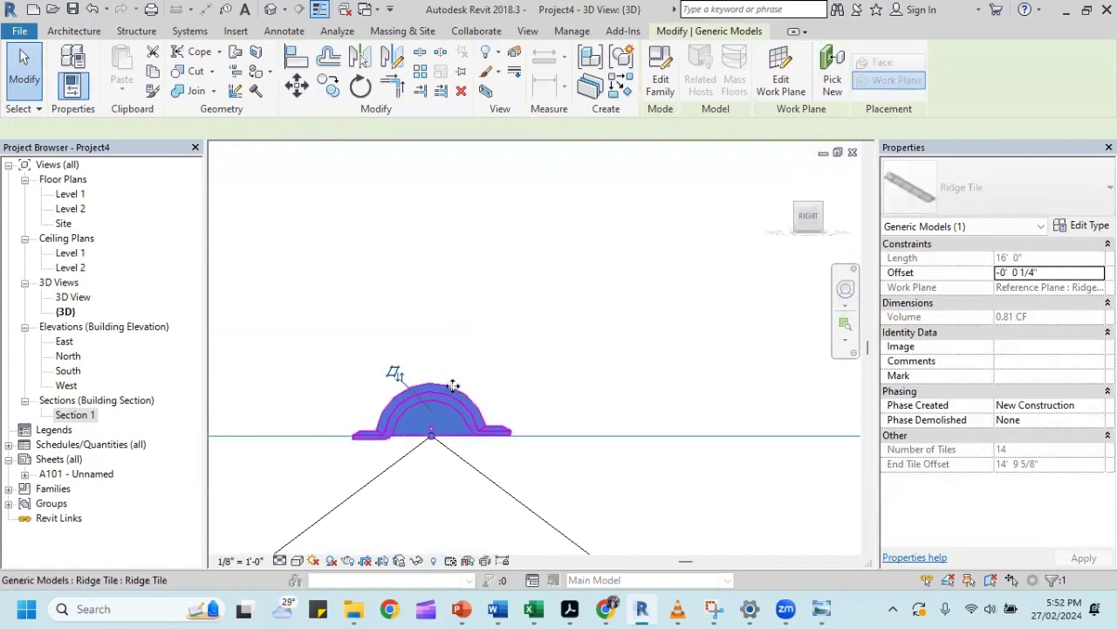
pyautogui.press('Down')
pyautogui.press('Down')
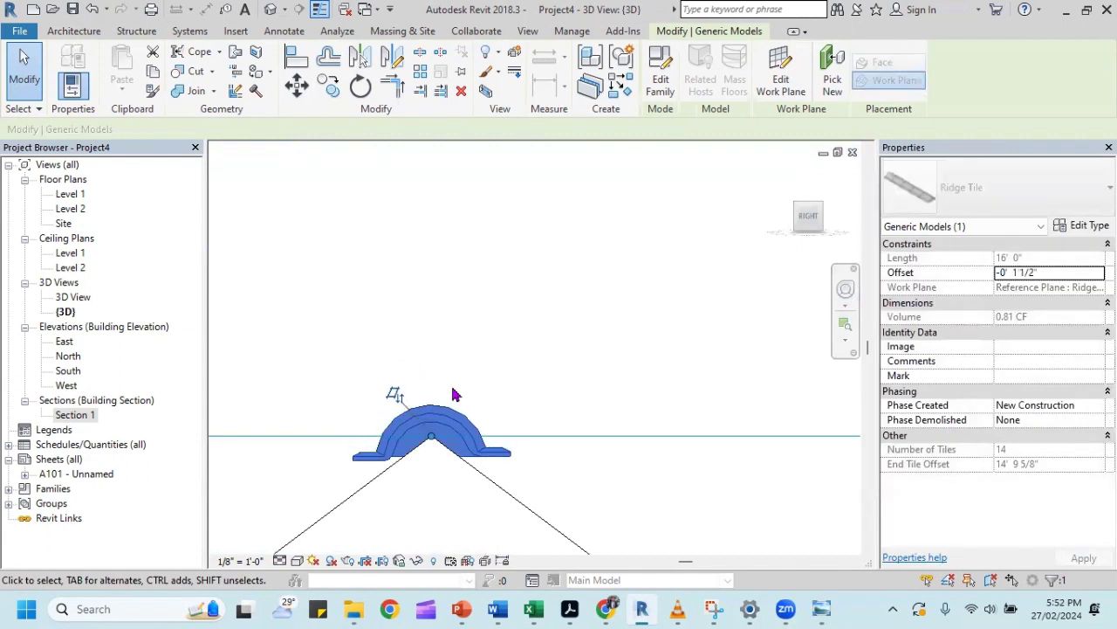
pyautogui.press('Down')
pyautogui.press('Down')
pyautogui.press('Down')
pyautogui.press('Down')
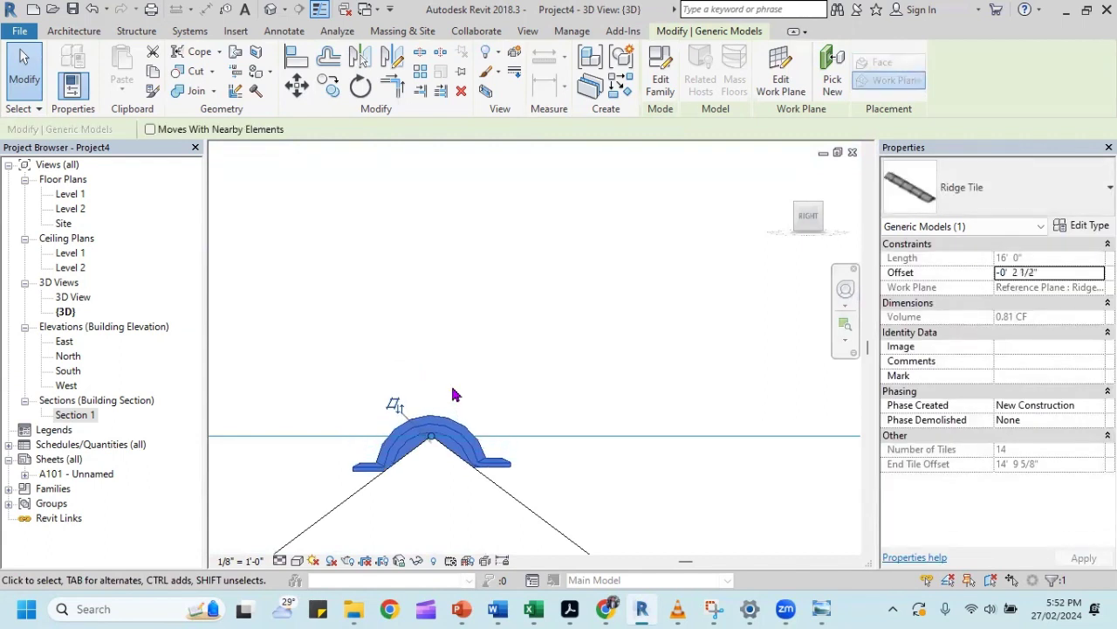
pyautogui.press('Down')
pyautogui.press('Down')
pyautogui.press('Down')
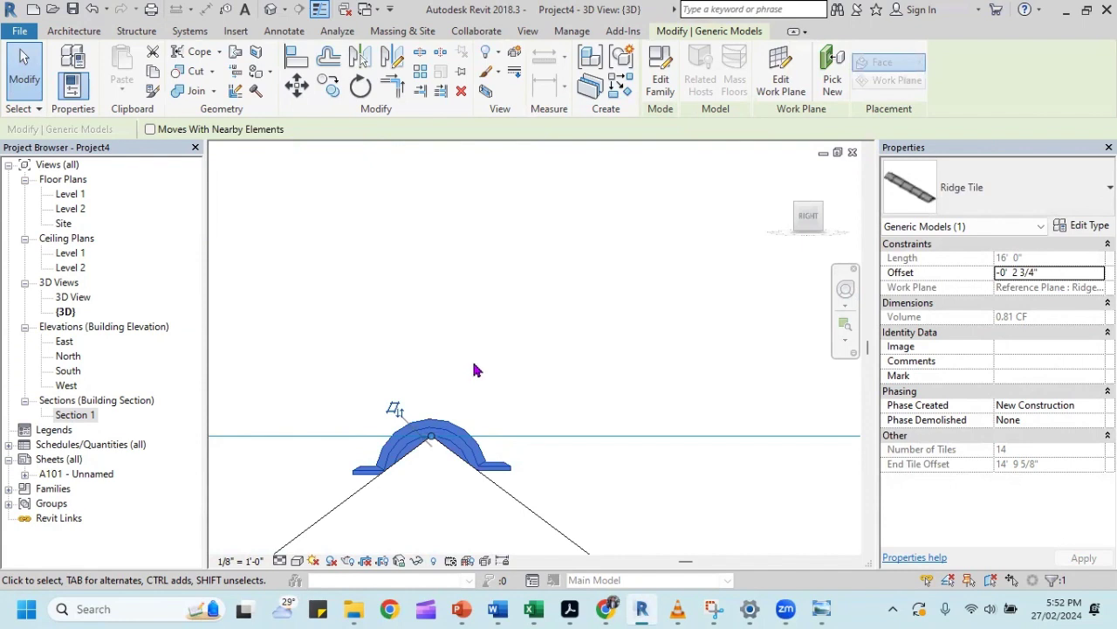
# Deselect the ridge tile, zoom out, and orbit to a tilted overview of the house.
pyautogui.press('Escape')
pyautogui.scroll(-5, 549, 349)
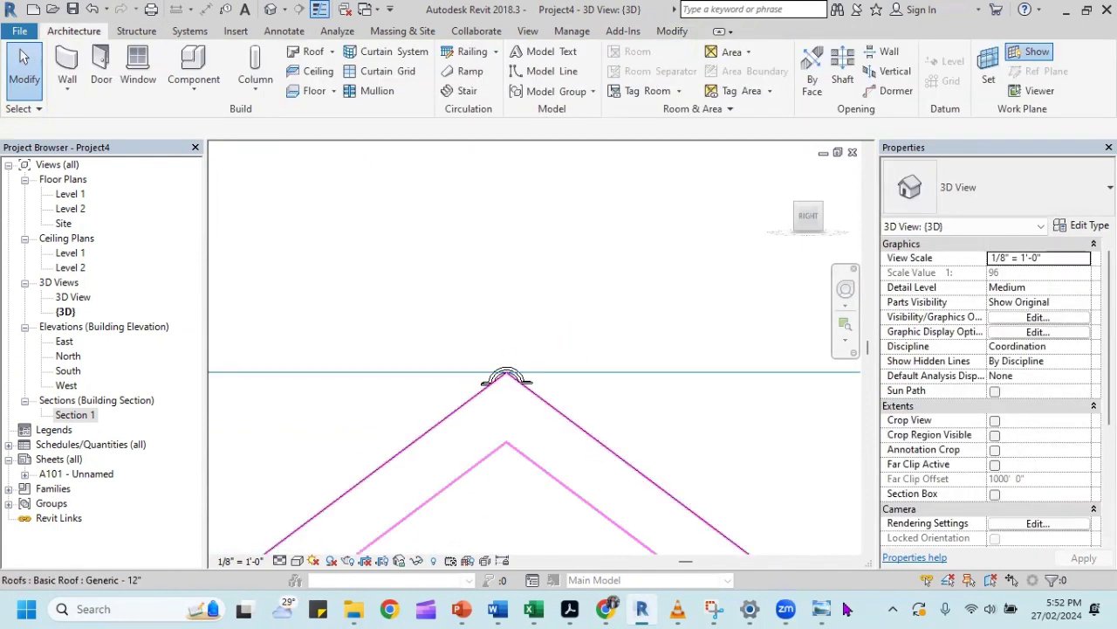
pyautogui.scroll(-3, 549, 336)
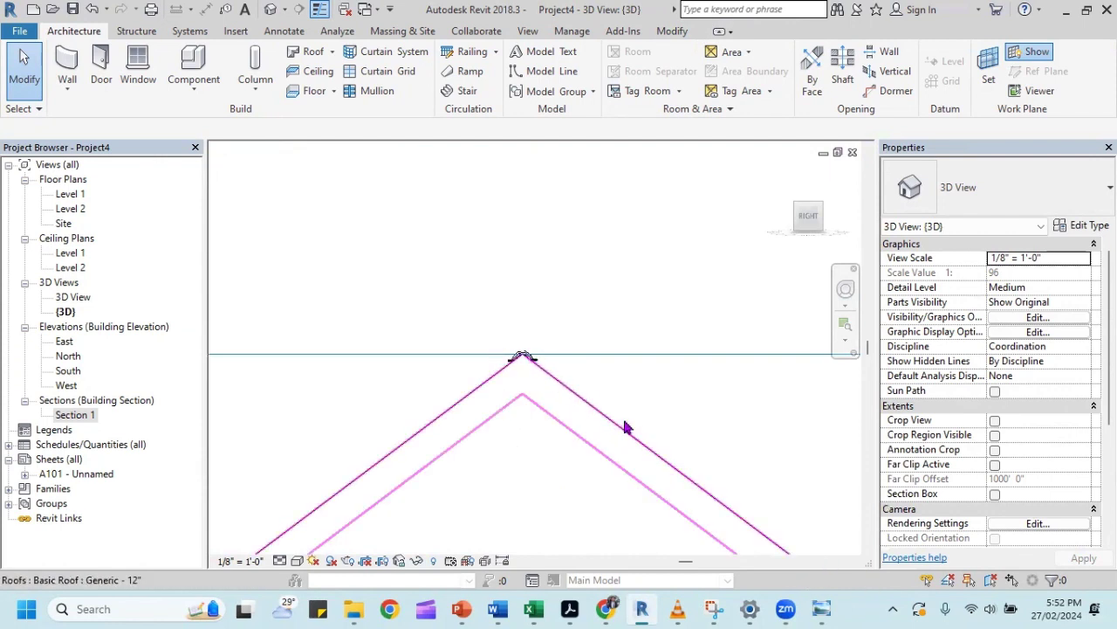
pyautogui.scroll(-2, 441, 242)
pyautogui.scroll(-2, 484, 244)
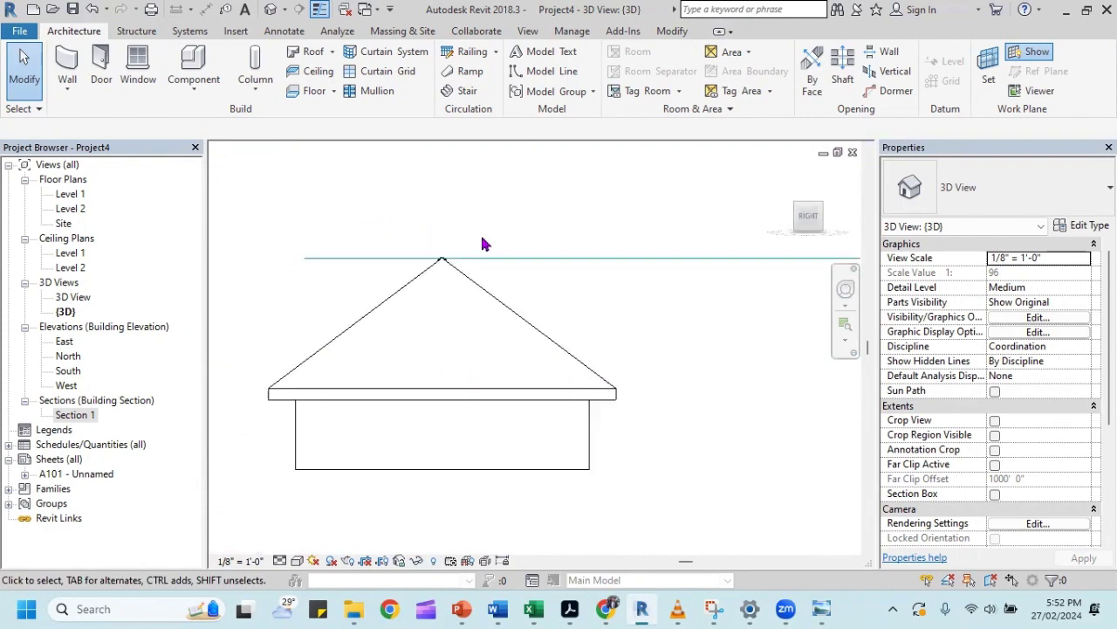
pyautogui.keyDown('shift'); pyautogui.moveTo(536, 230); pyautogui.dragTo(462, 280, button='middle'); pyautogui.keyUp('shift')
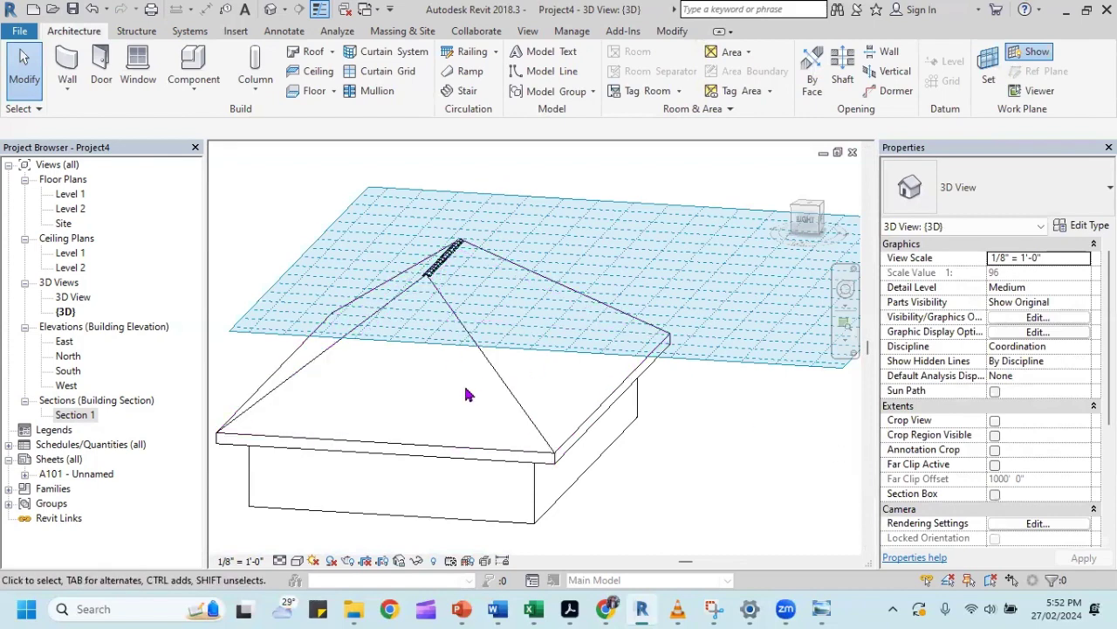
# Open Section 2 and extend its crop region left to show the full roof profile.
pyautogui.doubleClick(84, 214)
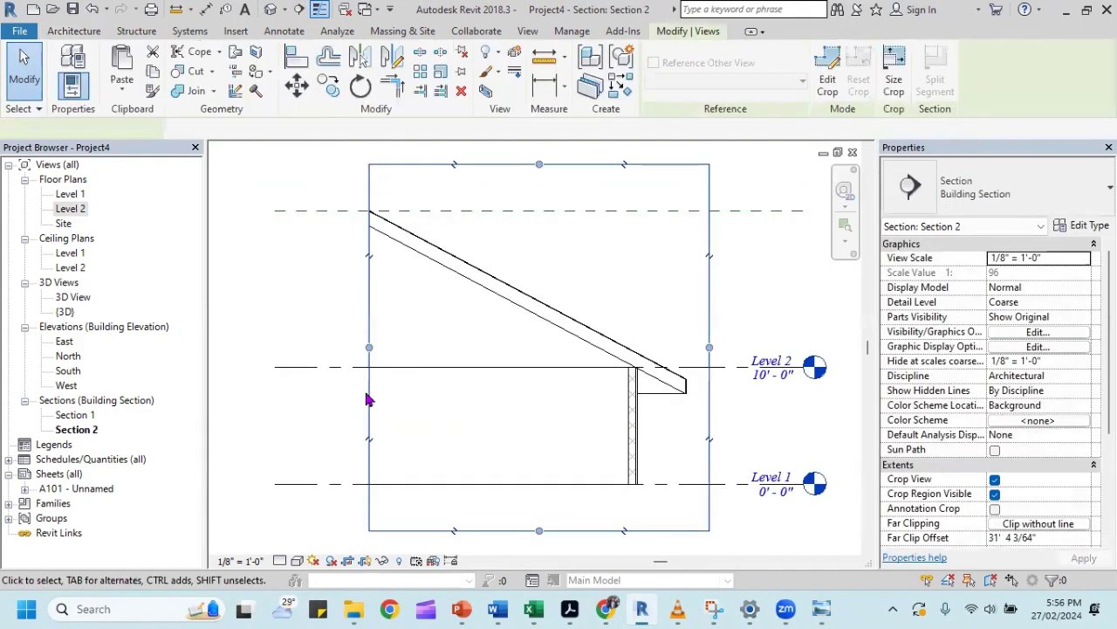
pyautogui.moveTo(368, 349); pyautogui.dragTo(244, 318)
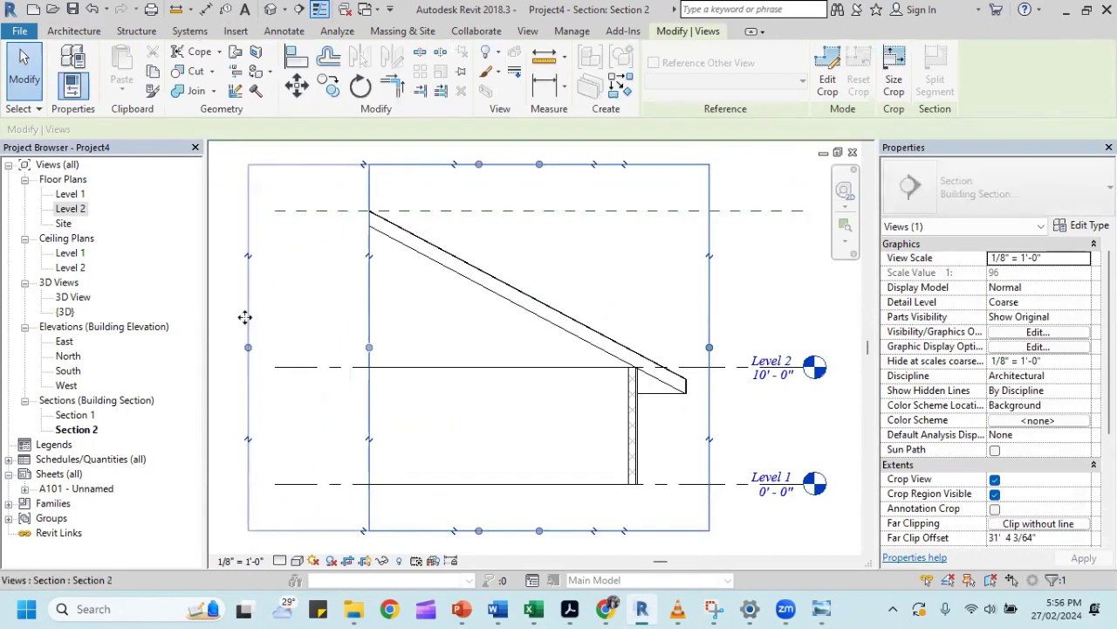
pyautogui.click(394, 212)
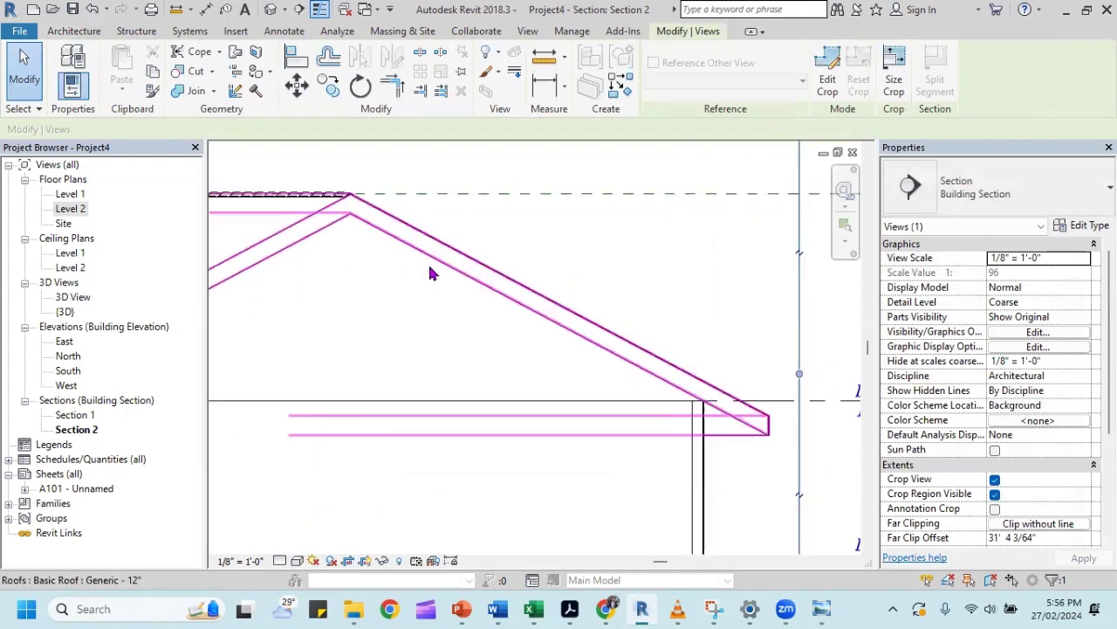
pyautogui.scroll(1, 427, 262)
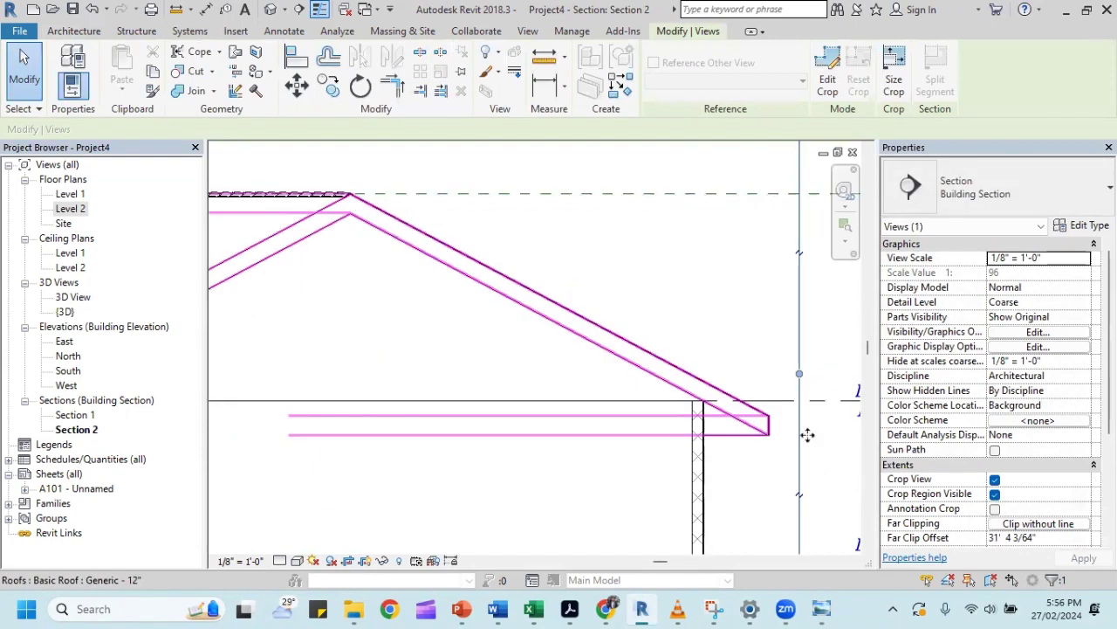
pyautogui.scroll(-1, 517, 272)
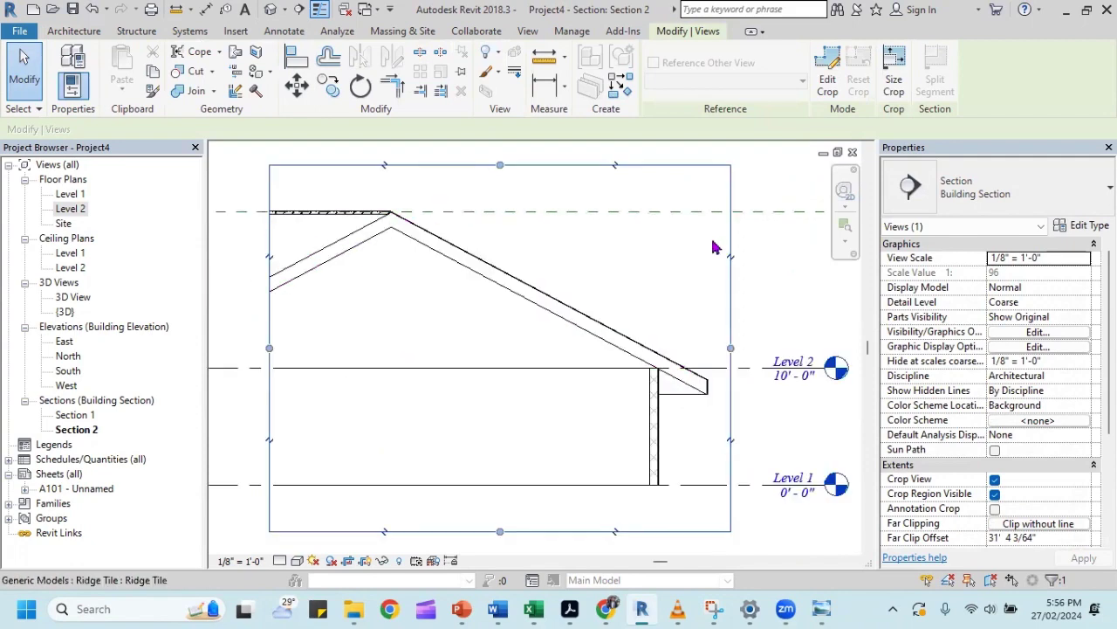
pyautogui.click(86, 35)
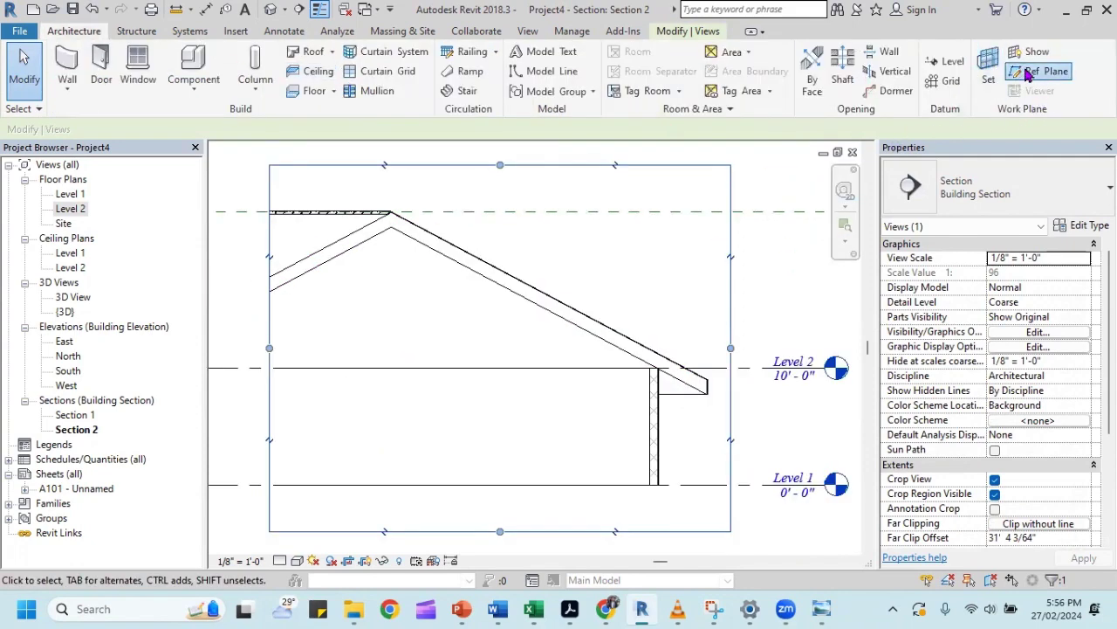
# Draw a reference plane from the ridge down the roof slope, name it Vally, then view {3D}.
pyautogui.click(391, 212)
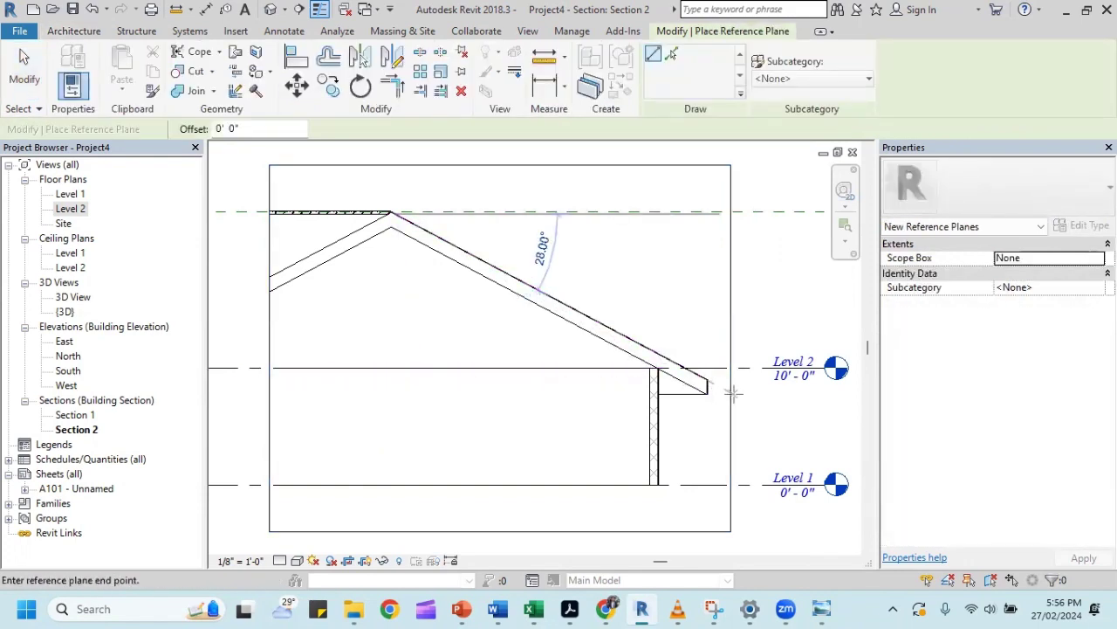
pyautogui.click(760, 406)
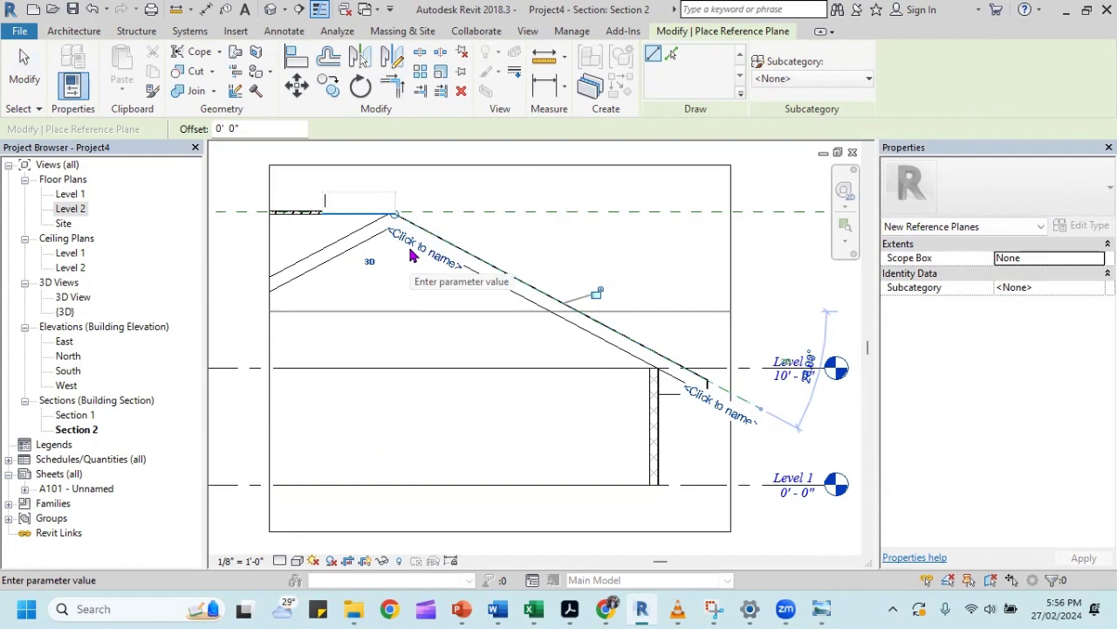
pyautogui.write('Vally')
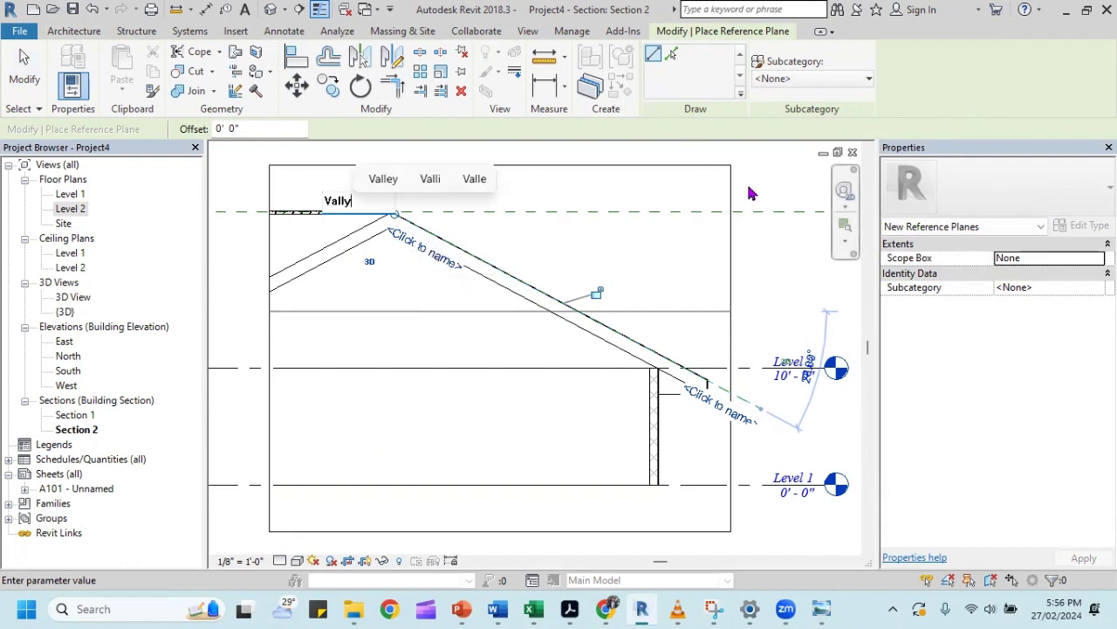
pyautogui.press('Return')
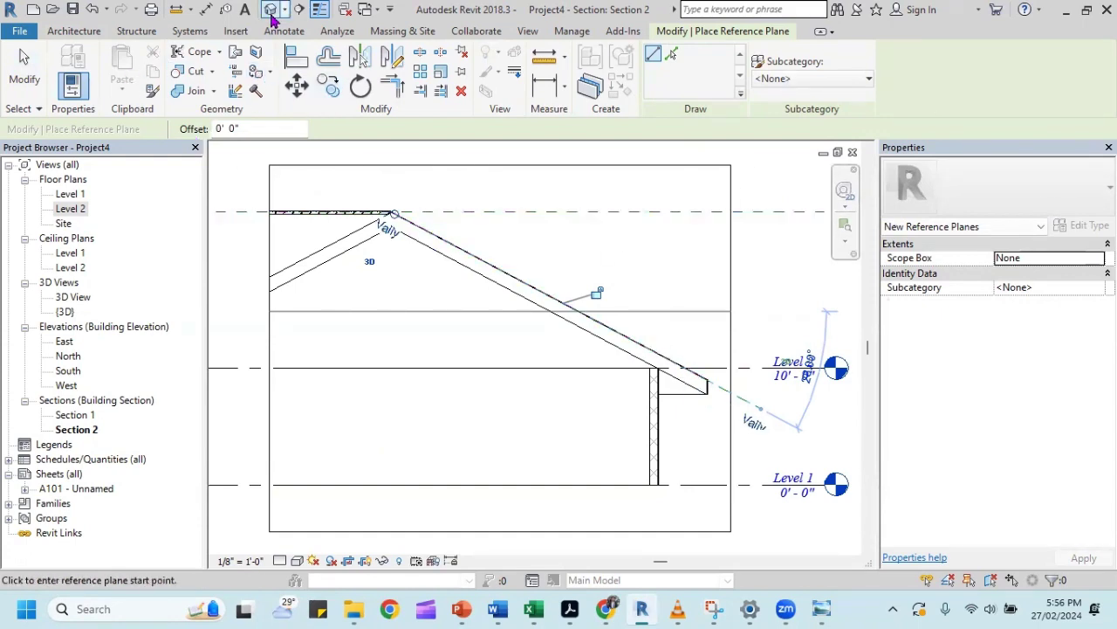
pyautogui.click(272, 12)
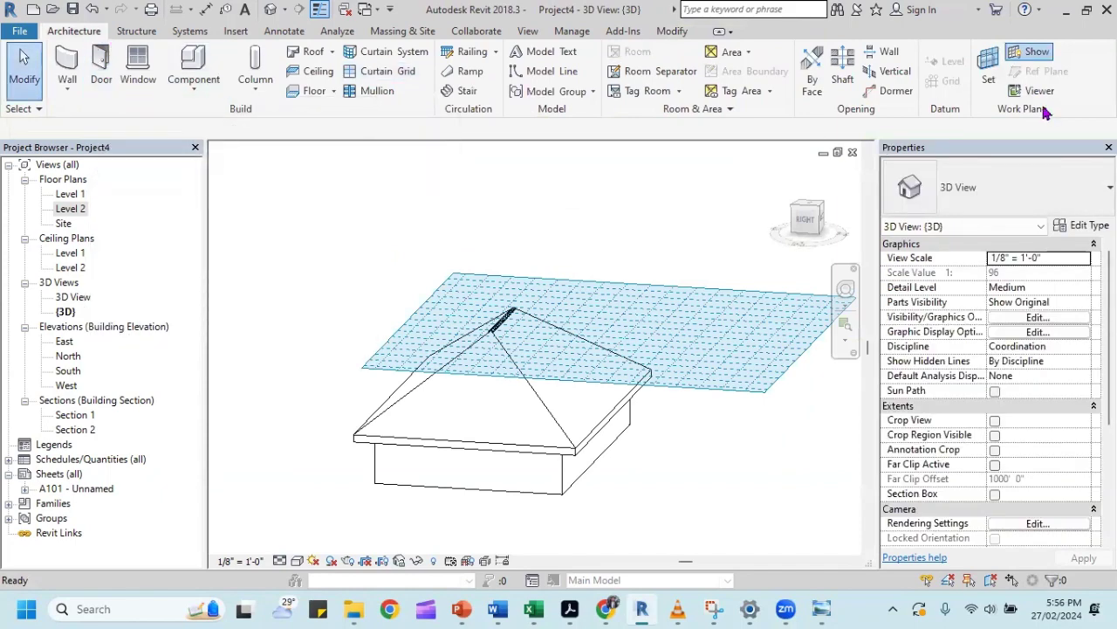
# Pick Reference Plane : Vally as the current work plane in the Work Plane dialog.
pyautogui.click(990, 68)
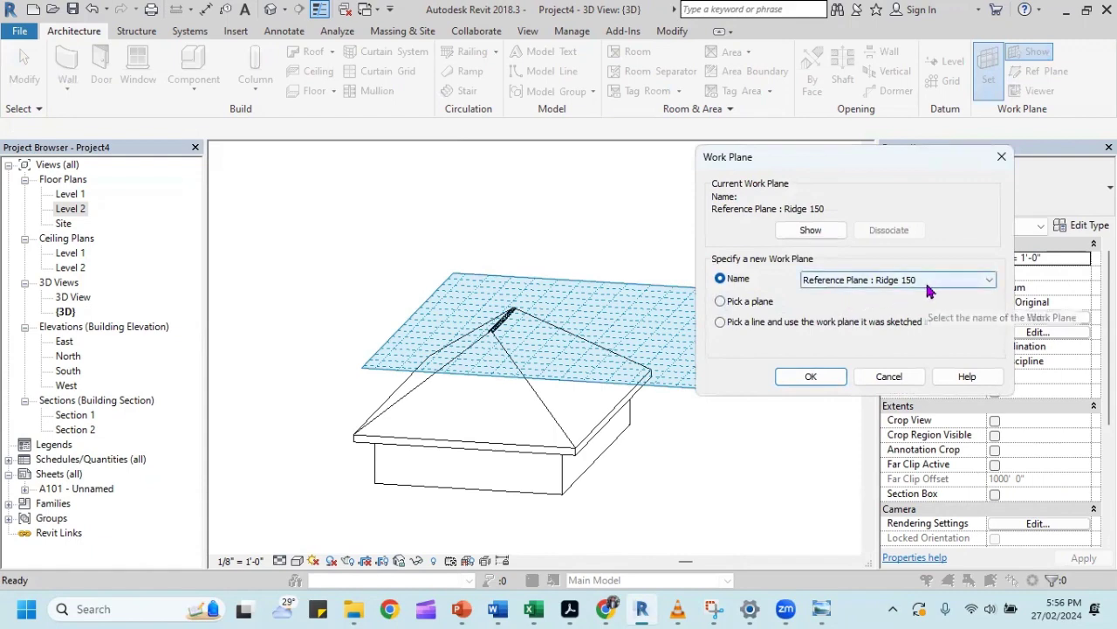
pyautogui.click(977, 288)
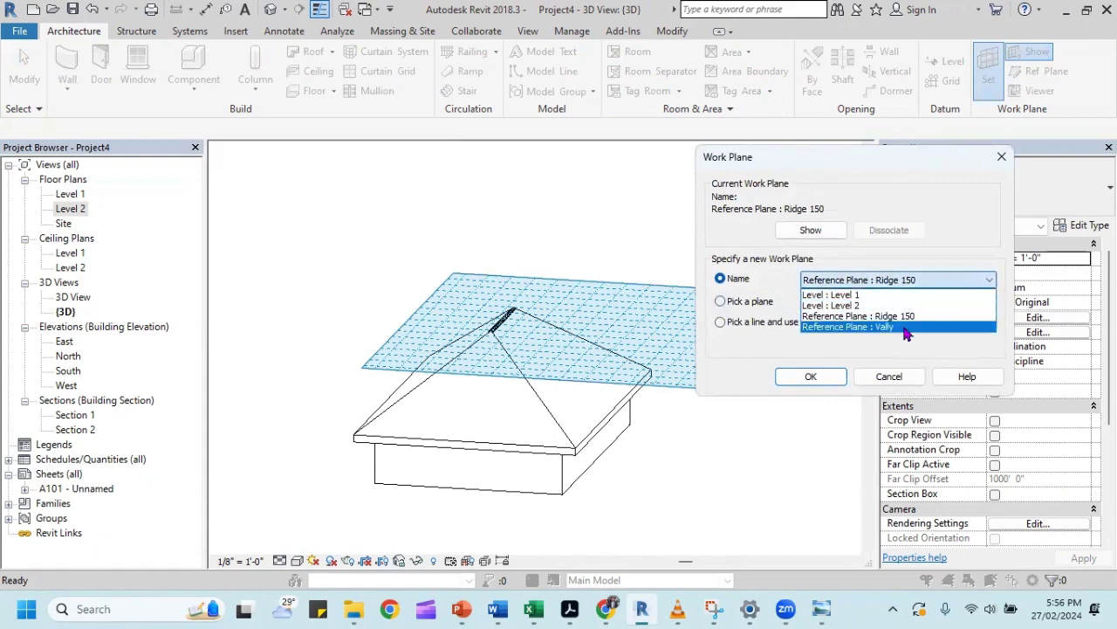
pyautogui.click(904, 332)
pyautogui.click(812, 376)
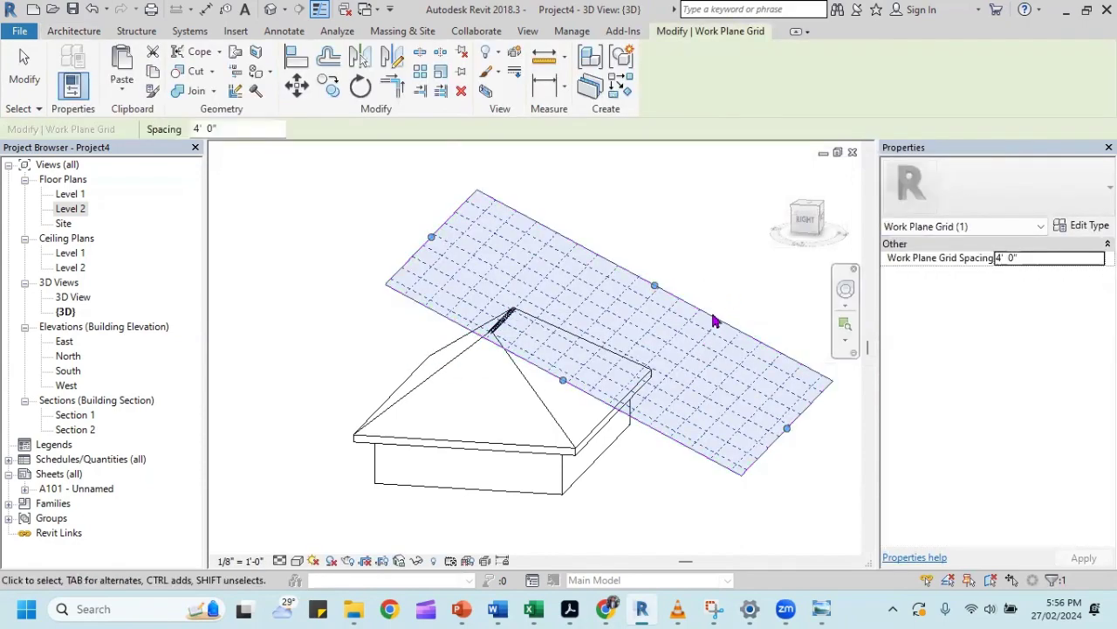
# Orbit behind the house and stretch the Vally work plane grid's corners past the roof edges.
pyautogui.moveTo(646, 347)
pyautogui.keyDown('shift'); pyautogui.mouseDown(button='middle')
pyautogui.moveTo(666, 294)
pyautogui.moveTo(529, 257)
pyautogui.moveTo(468, 267)
pyautogui.moveTo(464, 294)
pyautogui.moveTo(655, 331)
pyautogui.moveTo(728, 281)
pyautogui.moveTo(668, 355)
pyautogui.moveTo(514, 355)
pyautogui.moveTo(399, 319)
pyautogui.moveTo(399, 350)
pyautogui.moveTo(481, 394)
pyautogui.moveTo(546, 398)
pyautogui.moveTo(504, 357)
pyautogui.mouseUp(button='middle'); pyautogui.keyUp('shift')
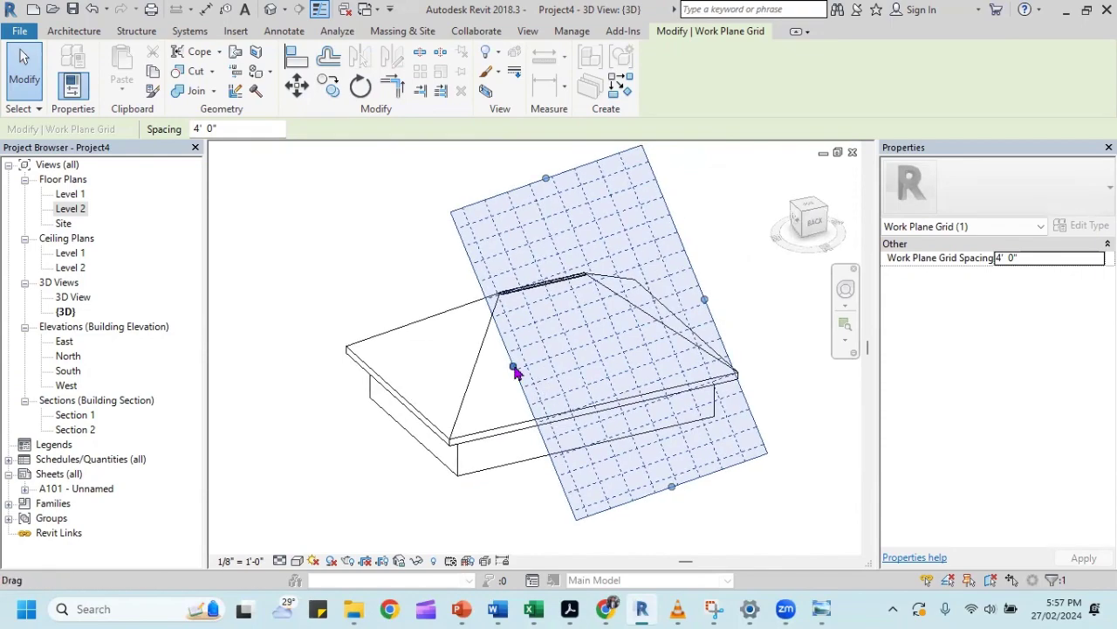
pyautogui.moveTo(515, 373)
pyautogui.mouseDown()
pyautogui.moveTo(429, 367)
pyautogui.moveTo(350, 379)
pyautogui.moveTo(363, 385)
pyautogui.mouseUp()
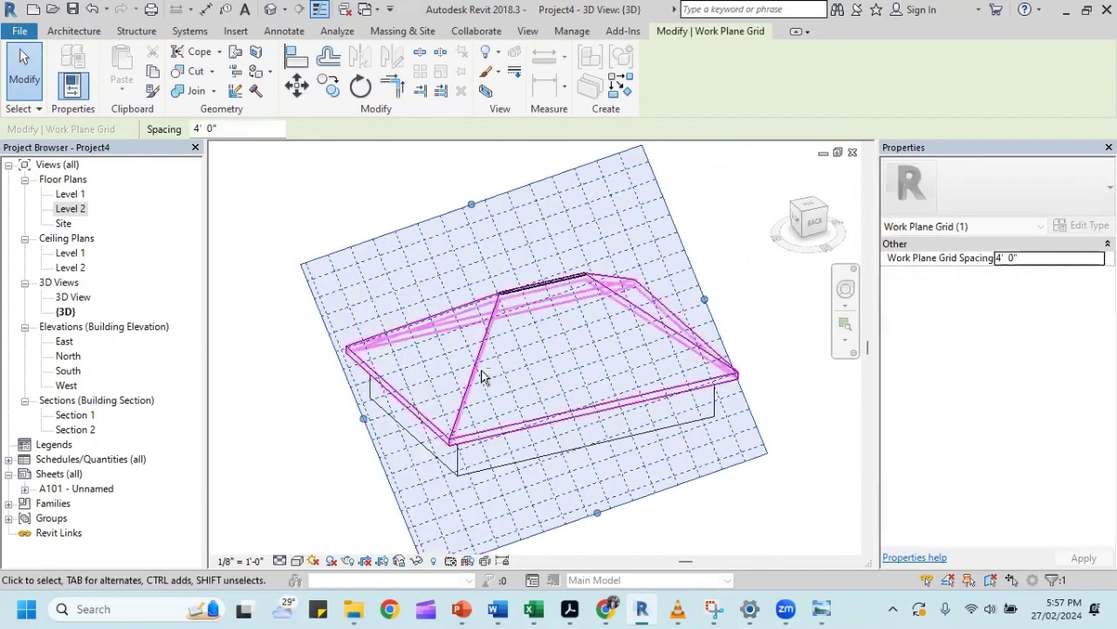
pyautogui.moveTo(483, 377)
pyautogui.keyDown('shift'); pyautogui.mouseDown(button='middle')
pyautogui.moveTo(544, 267)
pyautogui.moveTo(554, 196)
pyautogui.moveTo(533, 231)
pyautogui.mouseUp(button='middle'); pyautogui.keyUp('shift')
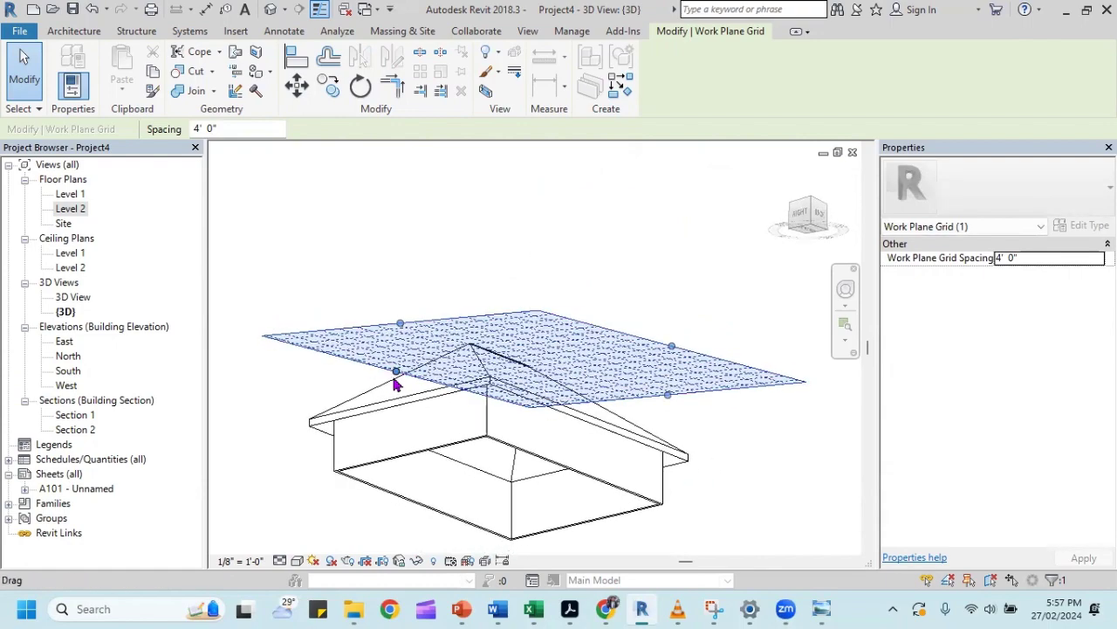
pyautogui.moveTo(398, 375); pyautogui.dragTo(357, 375)
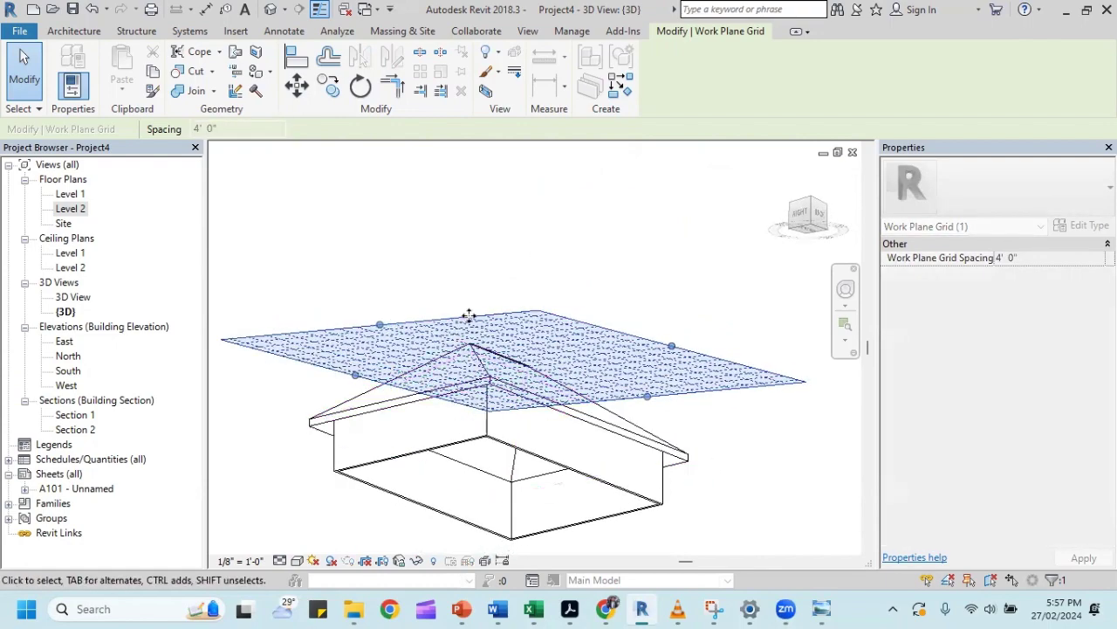
pyautogui.keyDown('shift'); pyautogui.moveTo(469, 317); pyautogui.dragTo(475, 394, button='middle'); pyautogui.keyUp('shift')
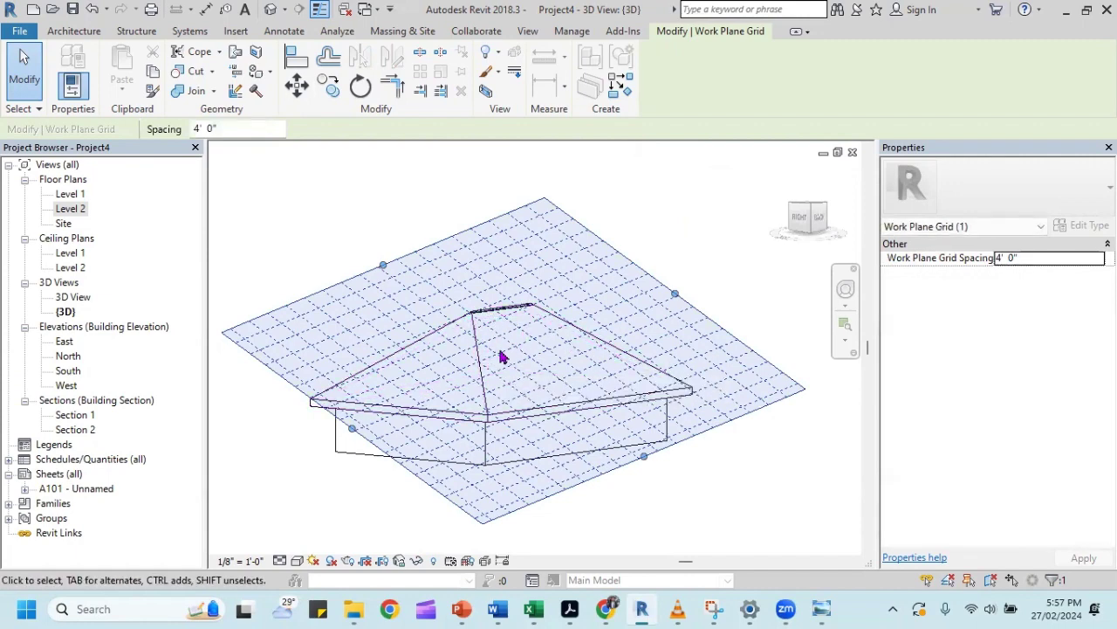
pyautogui.scroll(2, 502, 356)
pyautogui.scroll(-3, 479, 314)
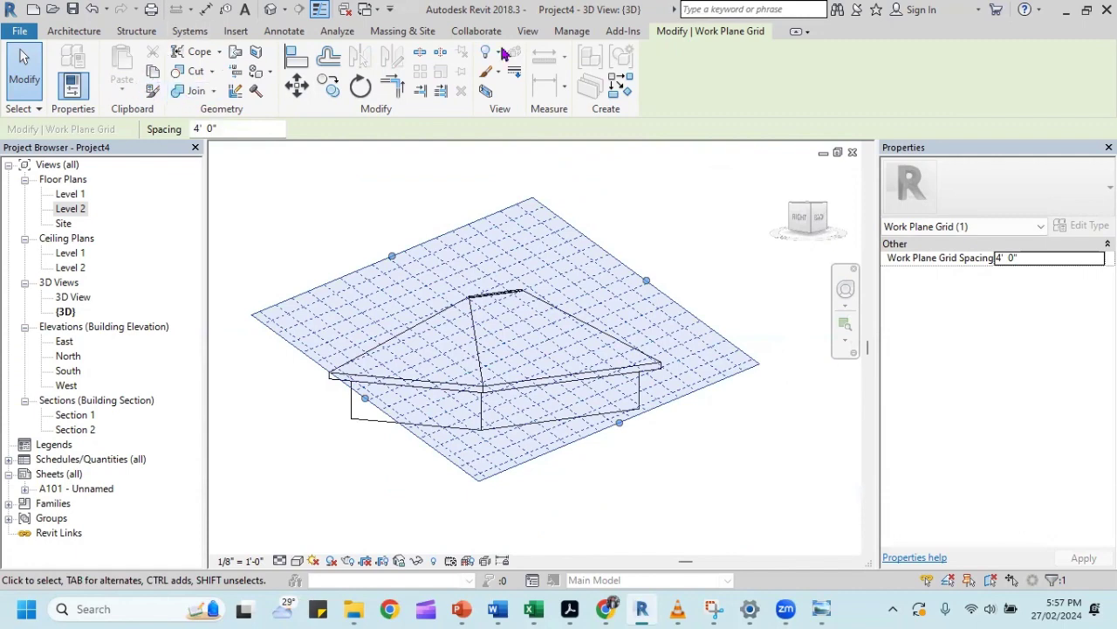
pyautogui.click(96, 33)
# Place a second Ridge Tile from the ridge end down the hip line to the eave corner.
pyautogui.click(193, 70)
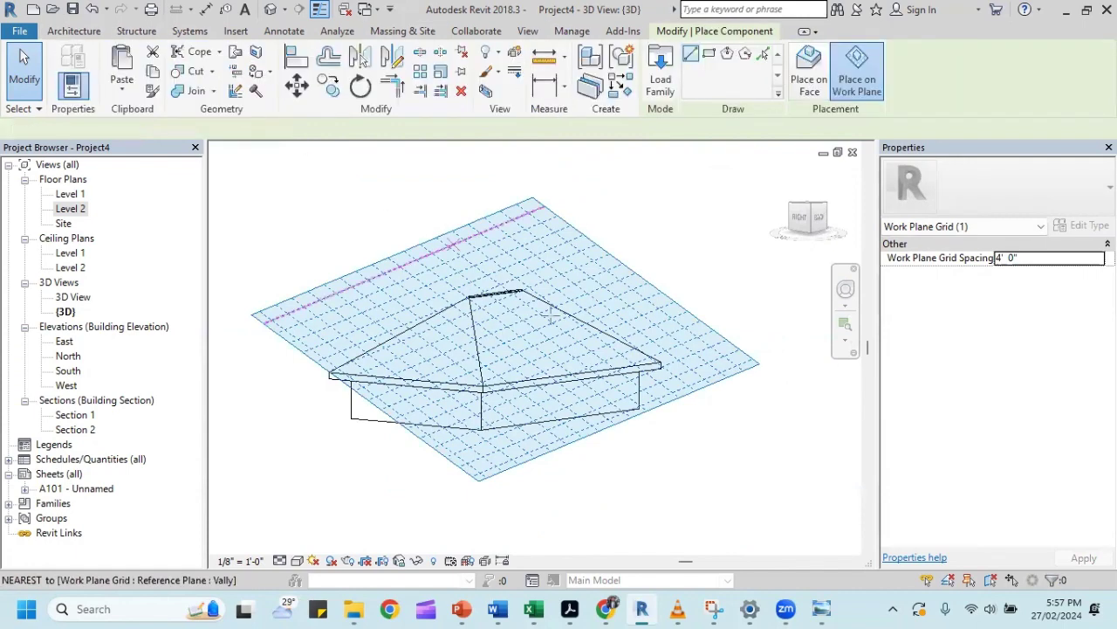
pyautogui.click(482, 389)
pyautogui.press('Escape')
pyautogui.scroll(3, 459, 303)
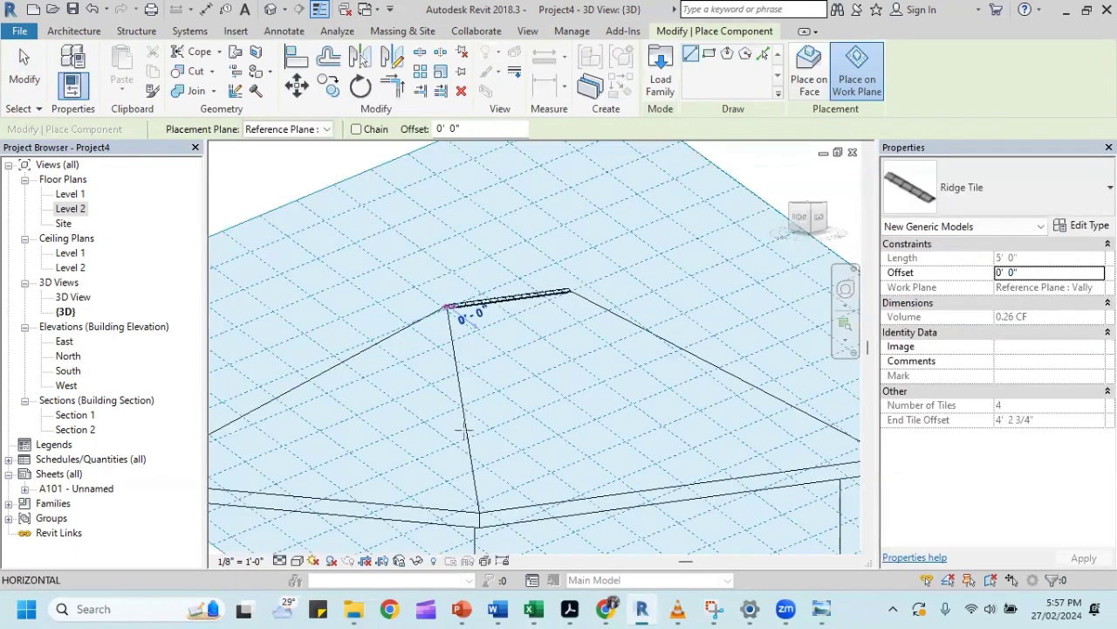
pyautogui.click(447, 305)
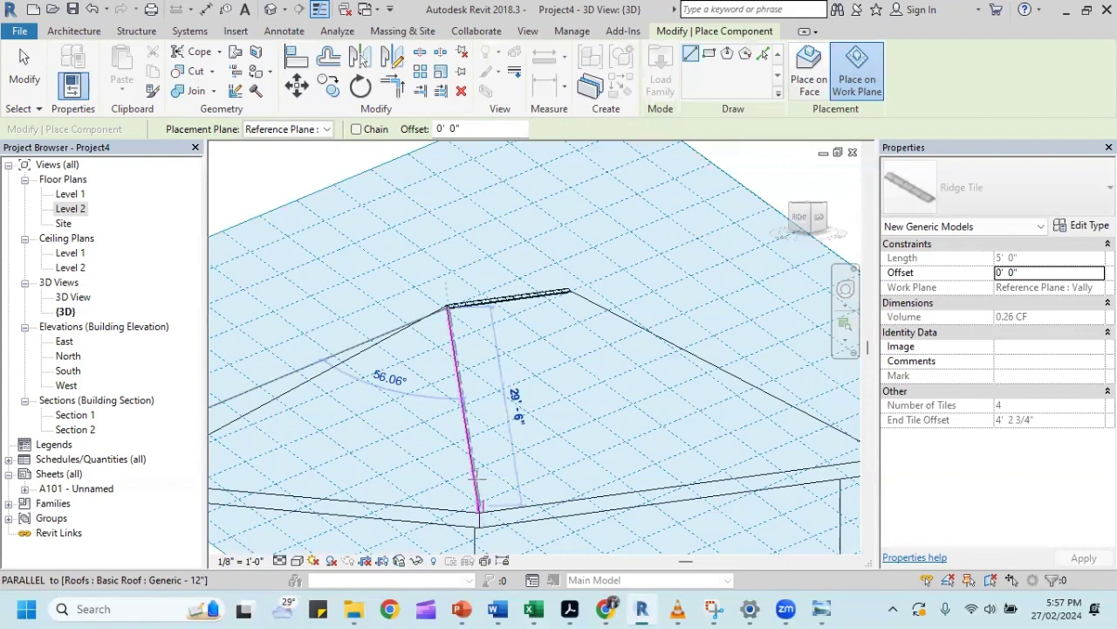
pyautogui.click(480, 508)
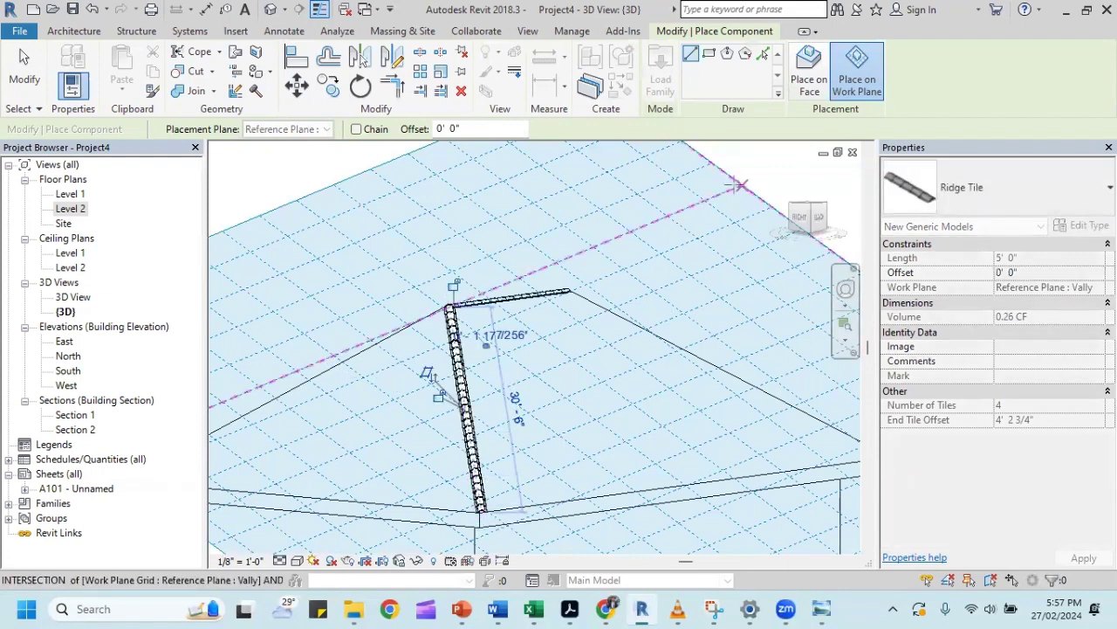
pyautogui.click(25, 66)
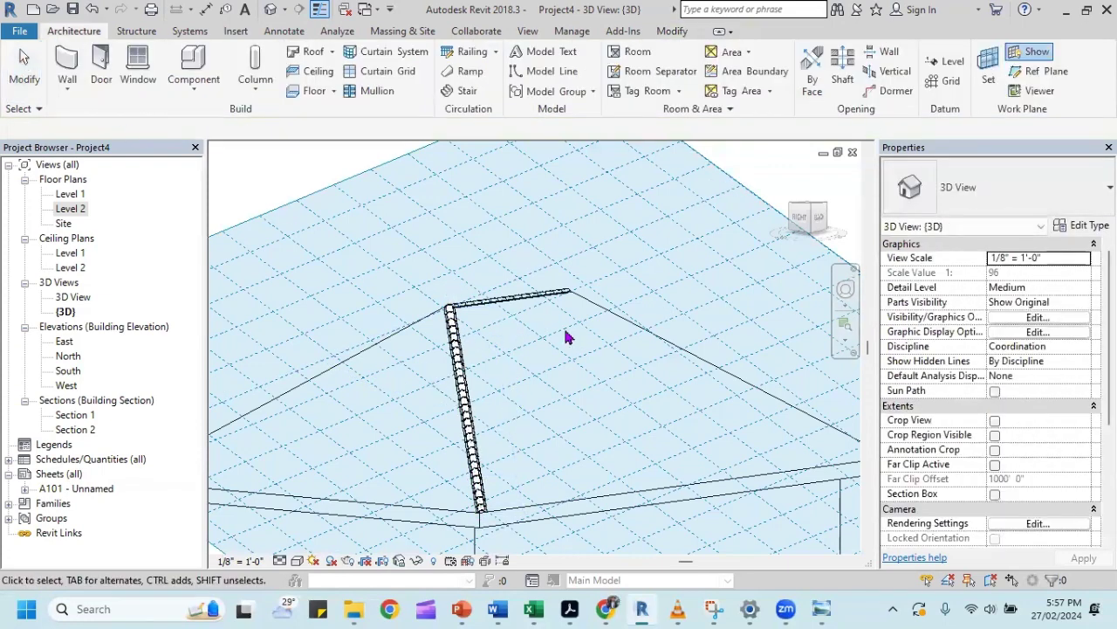
pyautogui.scroll(-2, 569, 334)
pyautogui.scroll(-3, 569, 334)
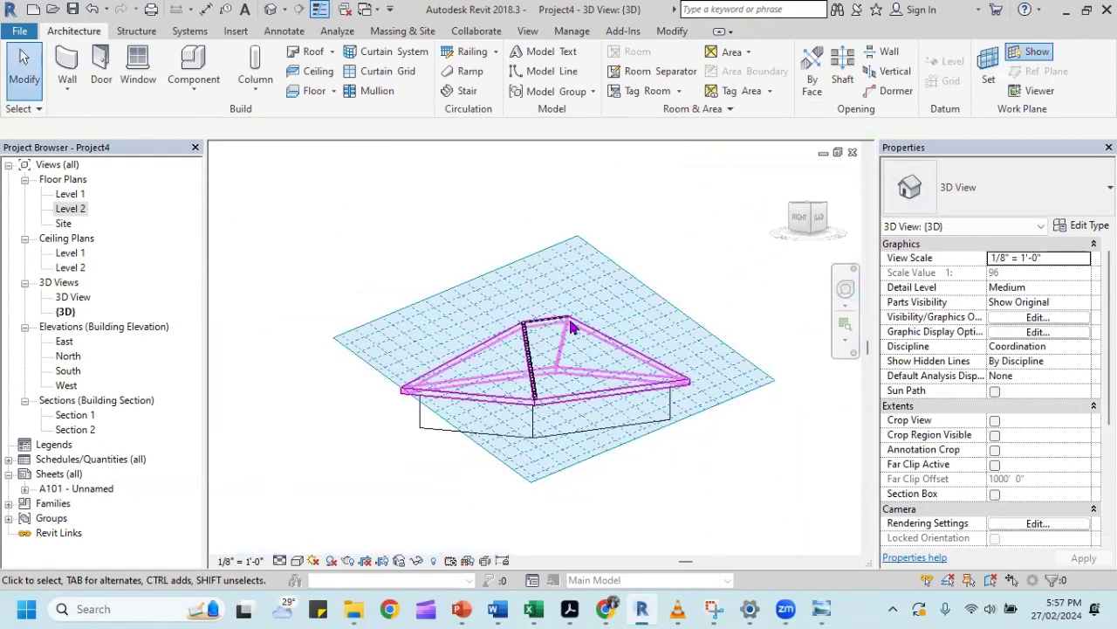
pyautogui.moveTo(569, 333)
pyautogui.keyDown('shift'); pyautogui.mouseDown(button='middle')
pyautogui.moveTo(352, 300)
pyautogui.moveTo(609, 355)
pyautogui.moveTo(715, 355)
pyautogui.moveTo(719, 364)
pyautogui.moveTo(570, 365)
pyautogui.moveTo(470, 341)
pyautogui.mouseUp(button='middle'); pyautogui.keyUp('shift')
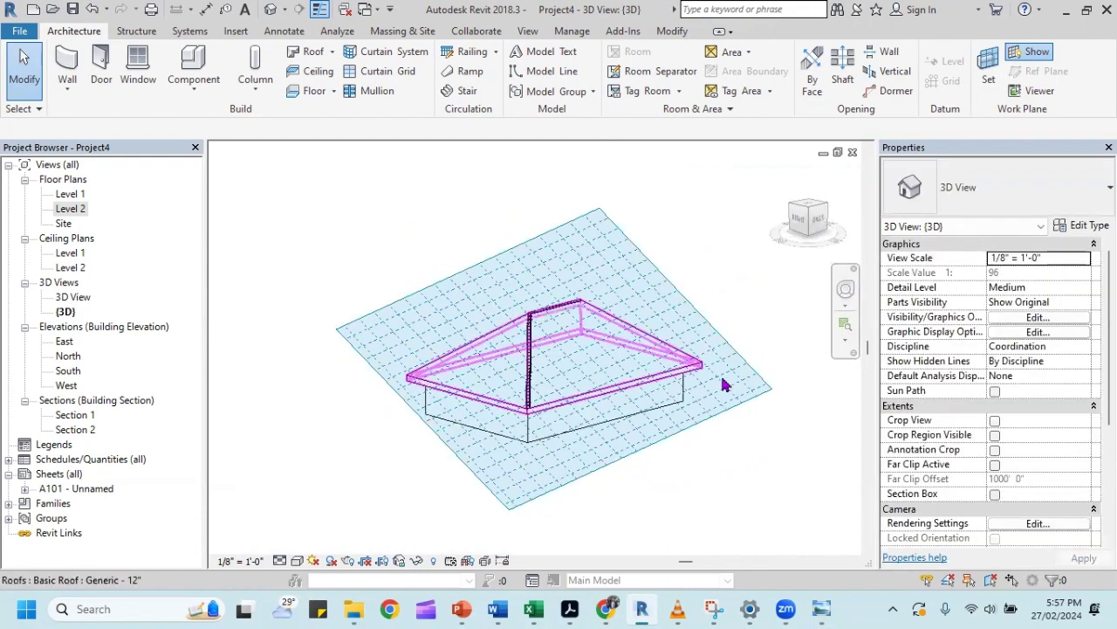
pyautogui.moveTo(660, 367)
pyautogui.keyDown('shift'); pyautogui.mouseDown(button='middle')
pyautogui.moveTo(785, 337)
pyautogui.moveTo(352, 443)
pyautogui.mouseUp(button='middle'); pyautogui.keyUp('shift')
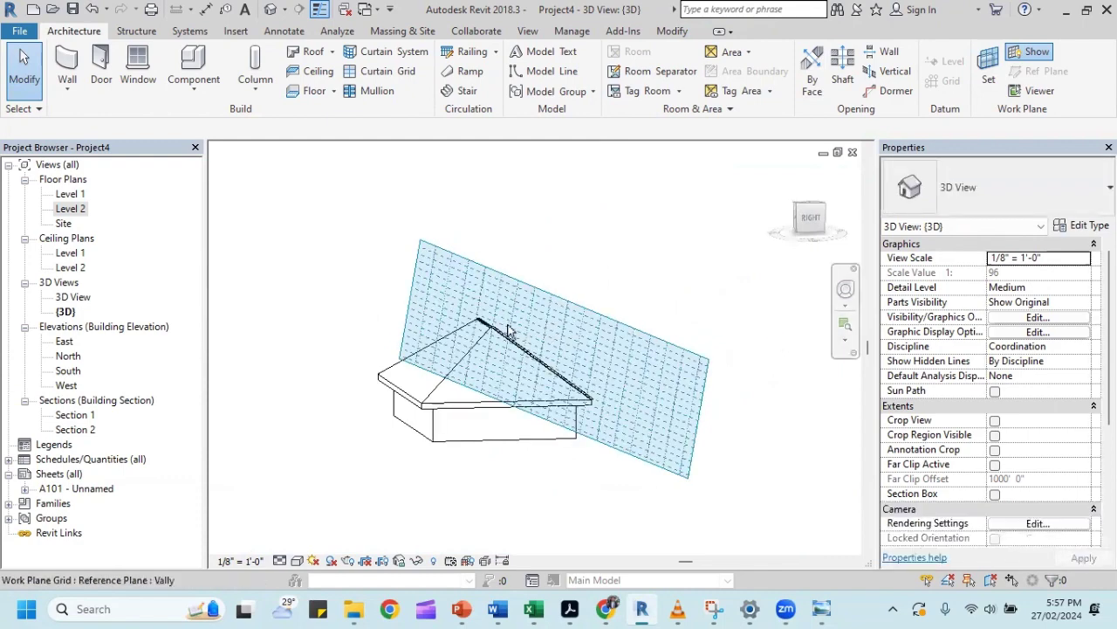
pyautogui.scroll(2, 549, 350)
pyautogui.scroll(2, 548, 344)
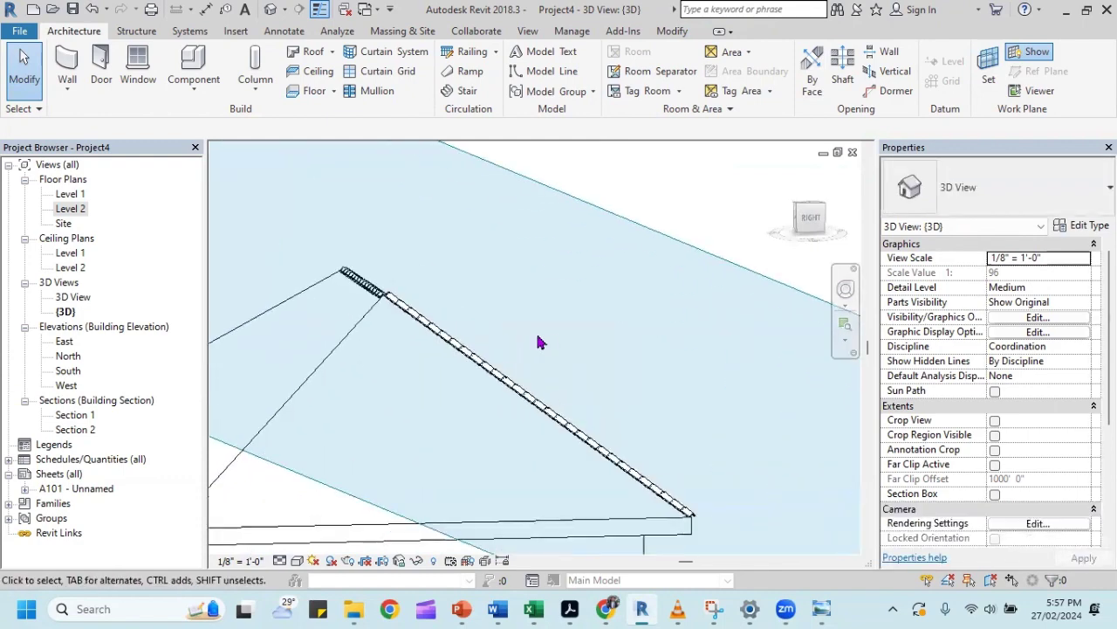
pyautogui.scroll(2, 545, 342)
pyautogui.scroll(1, 367, 306)
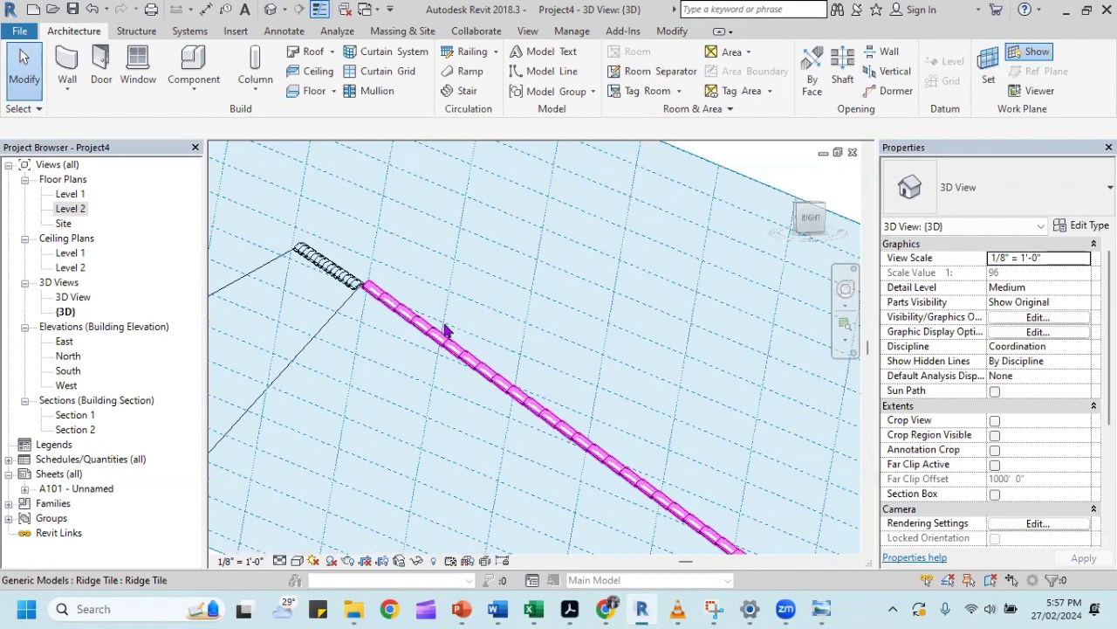
pyautogui.scroll(-3, 444, 329)
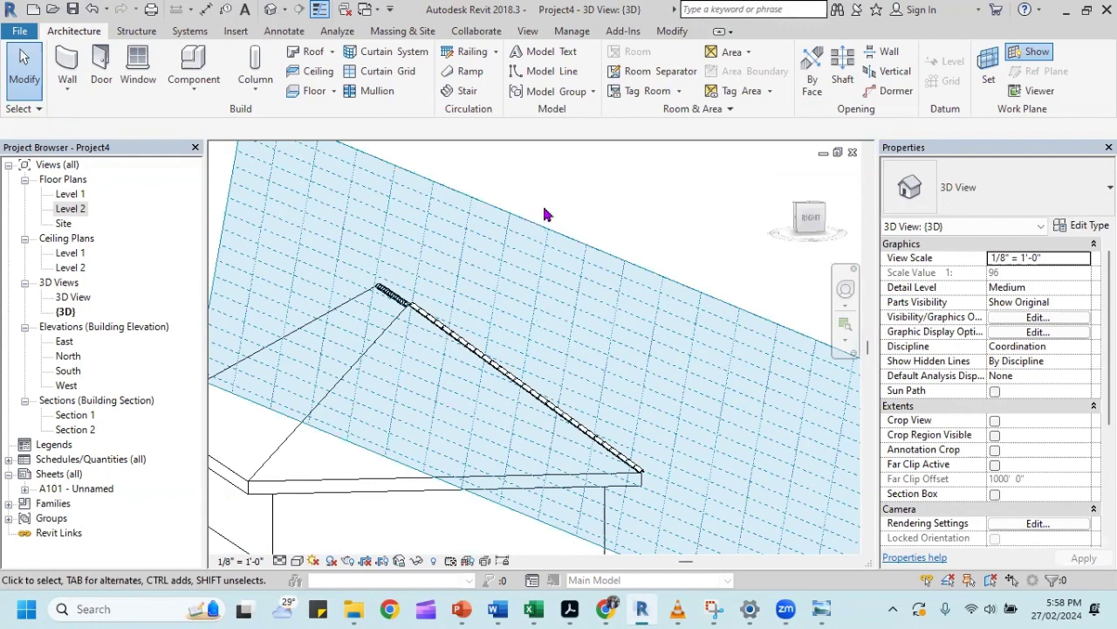
pyautogui.scroll(-2, 564, 183)
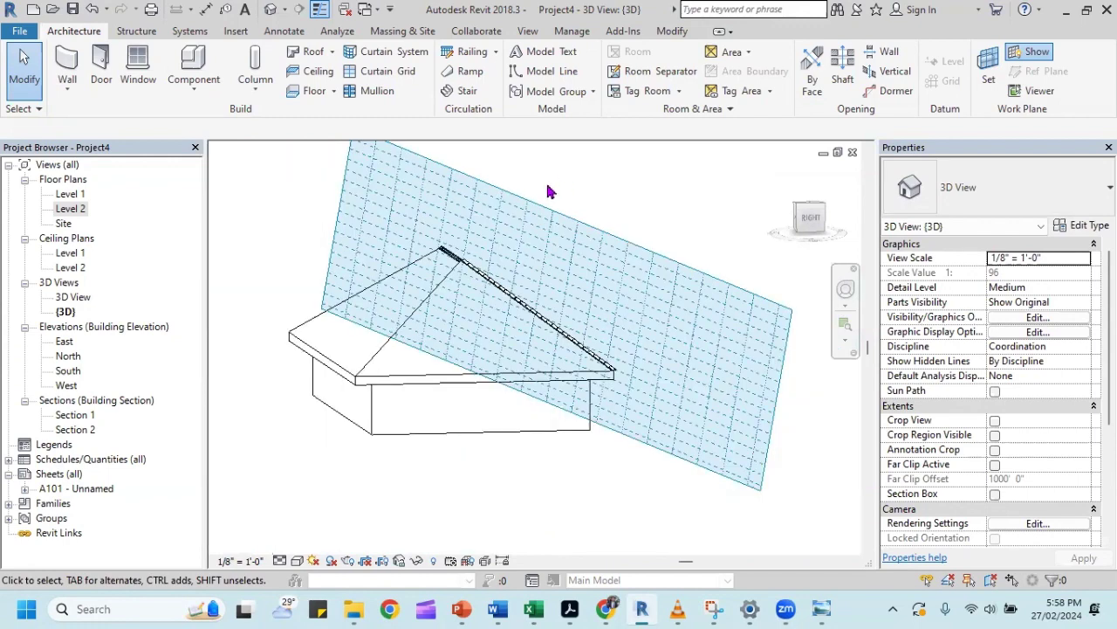